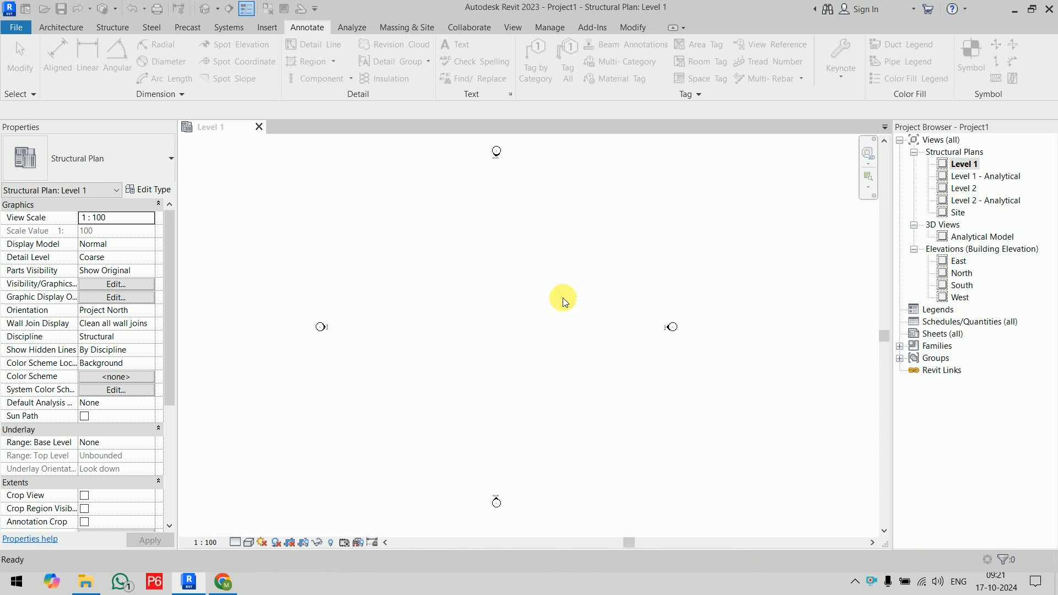
Bring up the 3. Ground Level floor plan of the Residential Building project, focused on the bedroom beside the upper exterior wall.
click(457, 313)
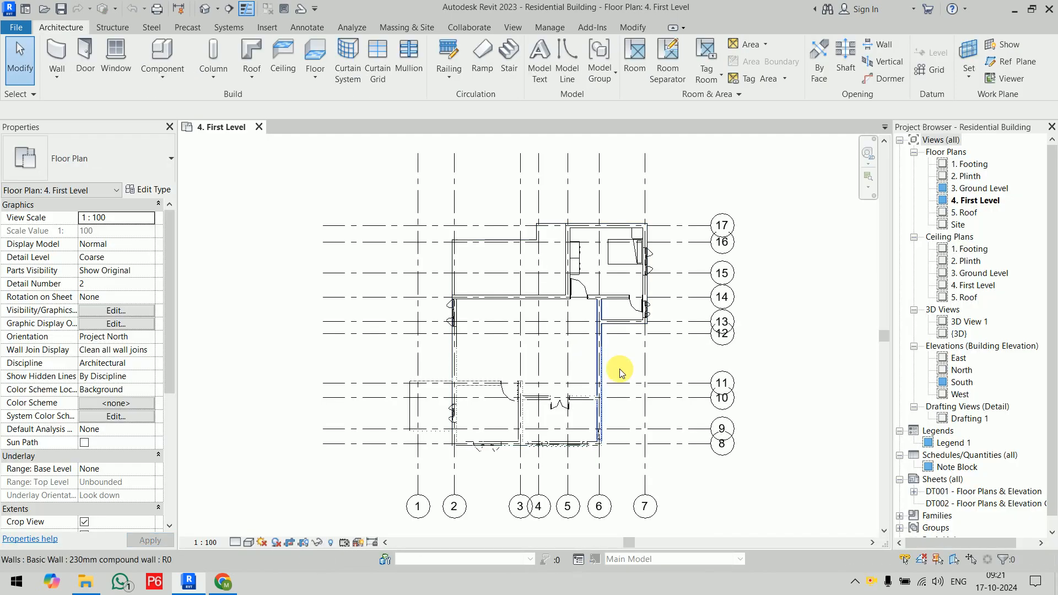
double_click(981, 188)
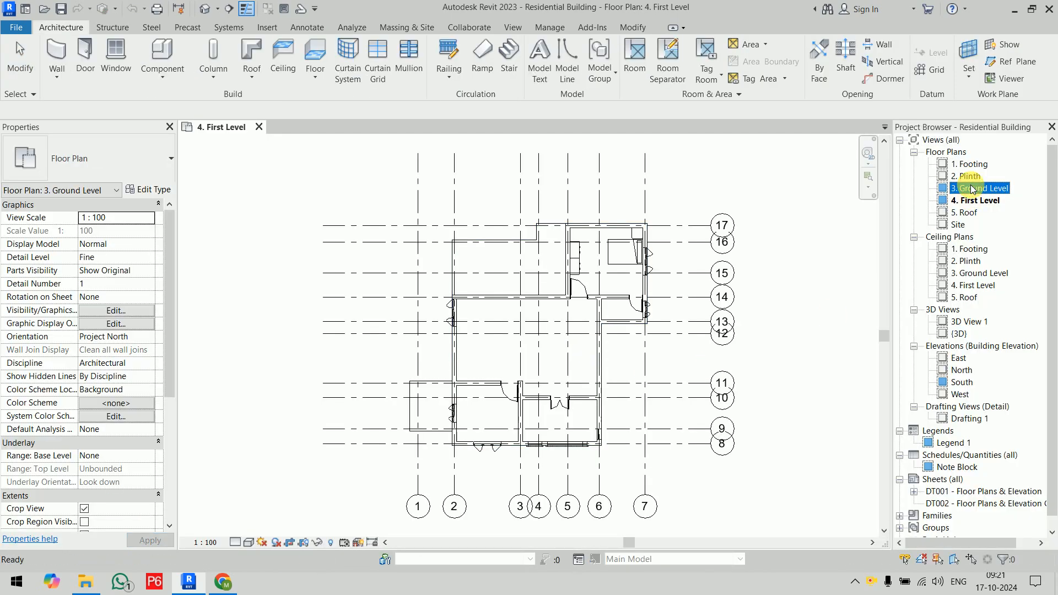
scroll(685, 272, up, 2)
middle_drag(689, 270, 707, 348)
scroll(579, 286, up, 5)
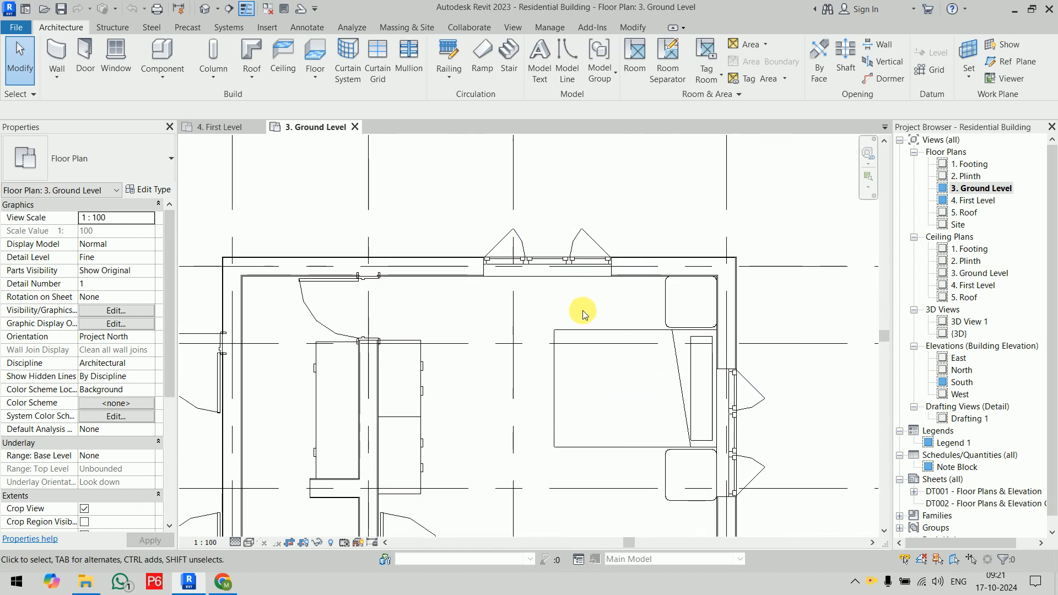
Set the visual style of the ground level plan to Shaded.
click(235, 543)
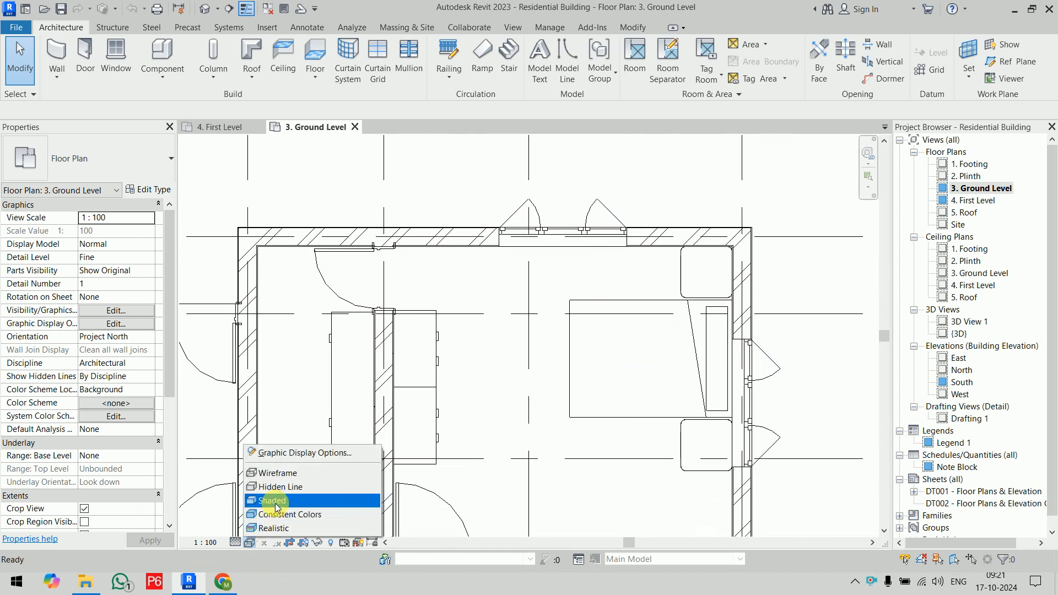
click(275, 499)
middle_drag(554, 319, 581, 376)
scroll(581, 375, up, 2)
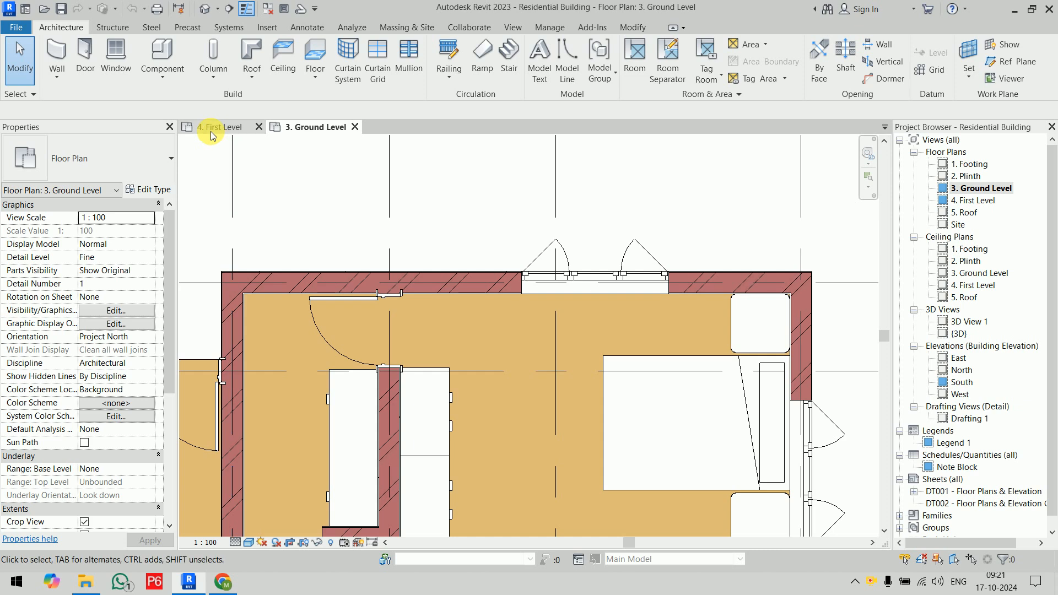
Detach the Dimension tools from the Annotate ribbon so that they float over the drawing area.
click(307, 28)
drag(162, 95, 826, 157)
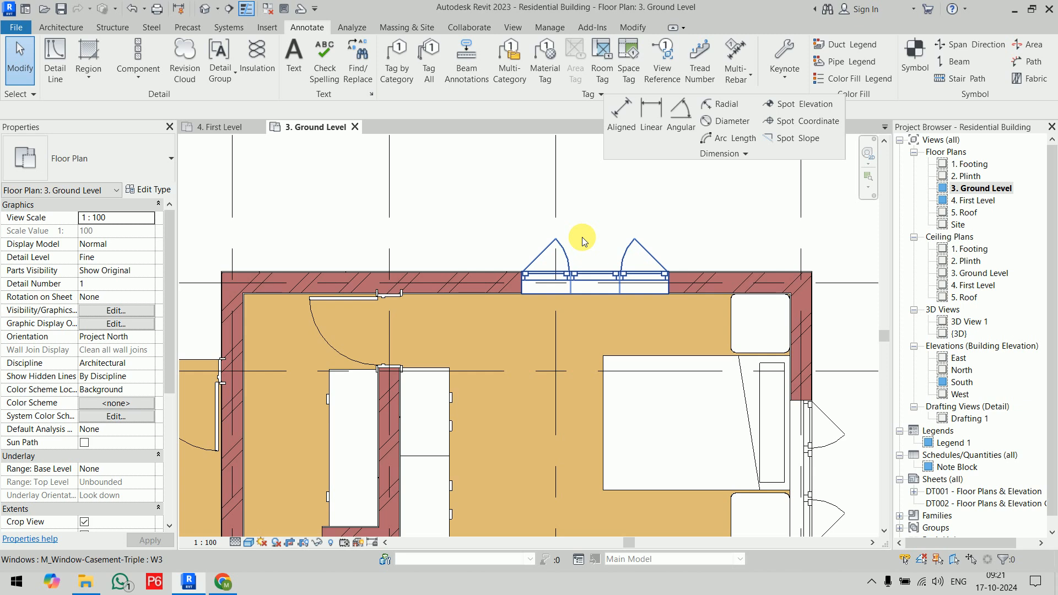
click(651, 117)
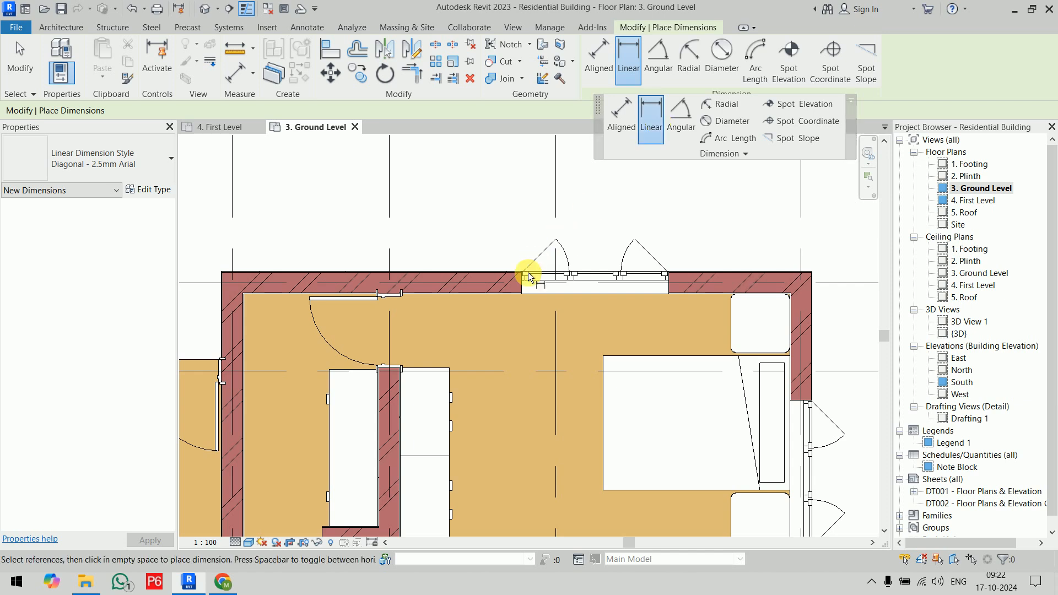
click(401, 370)
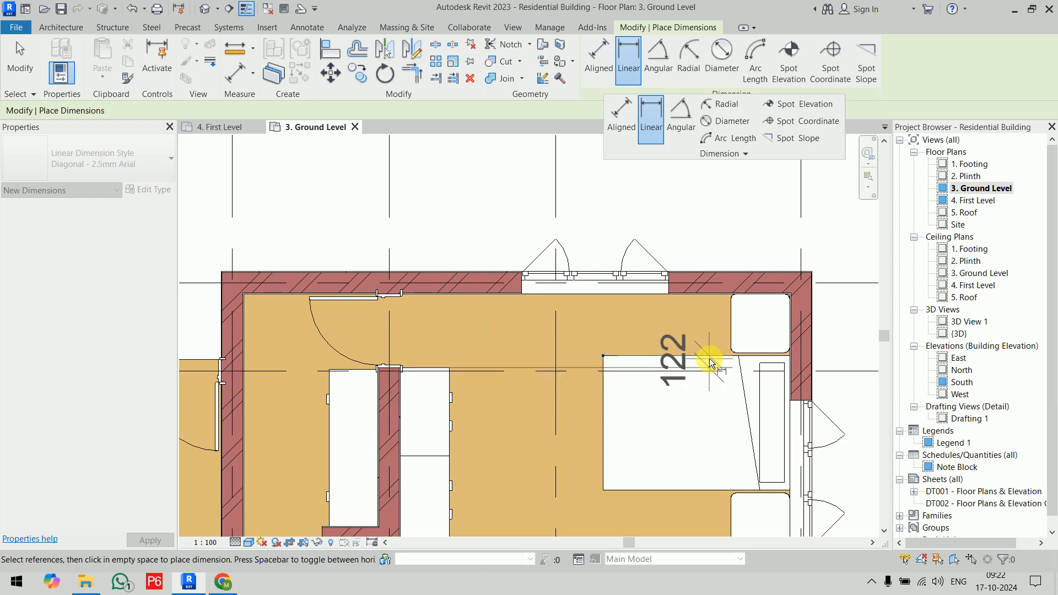
key(Escape)
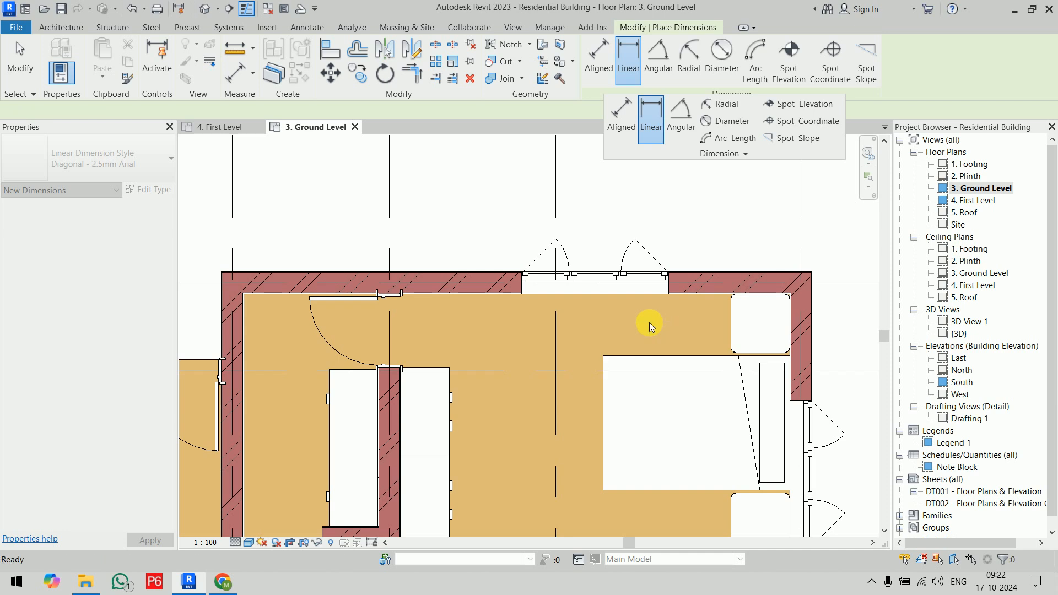
click(681, 118)
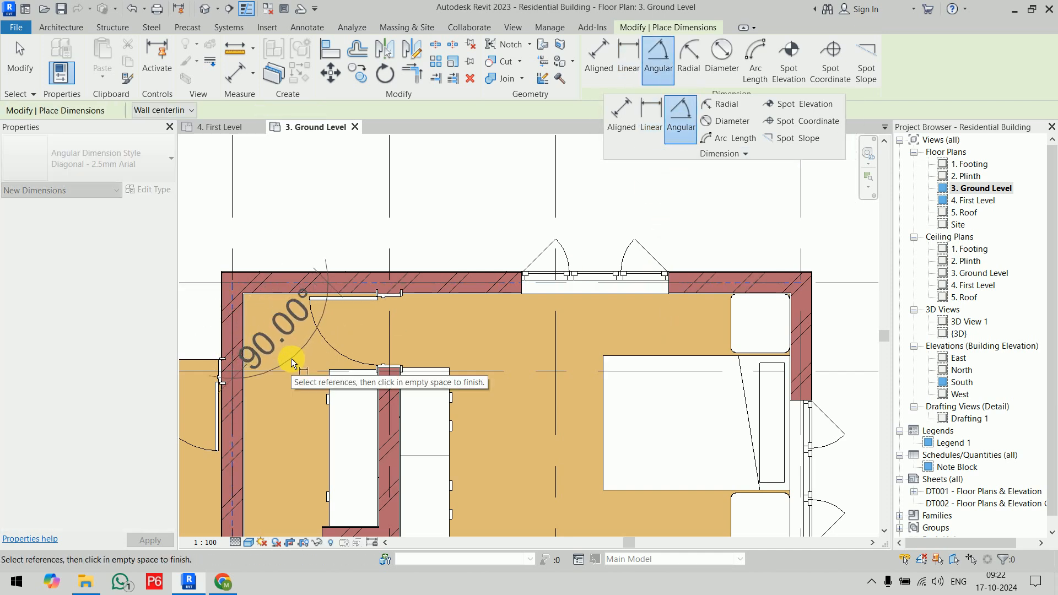
key(Escape)
scroll(640, 197, down, 3)
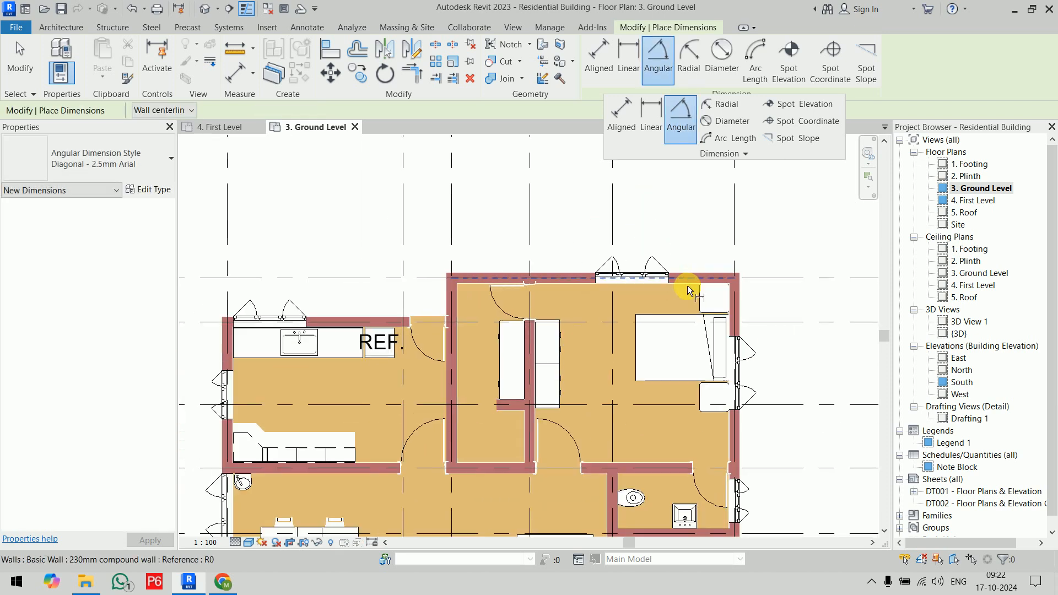
middle_drag(686, 284, 716, 350)
scroll(413, 355, up, 3)
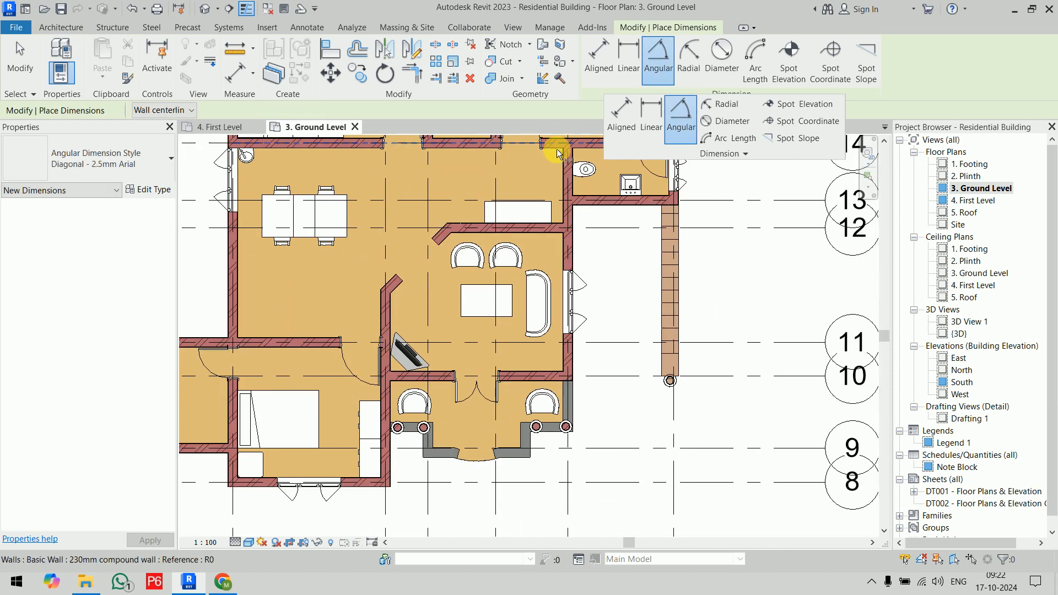
scroll(449, 290, up, 4)
click(726, 104)
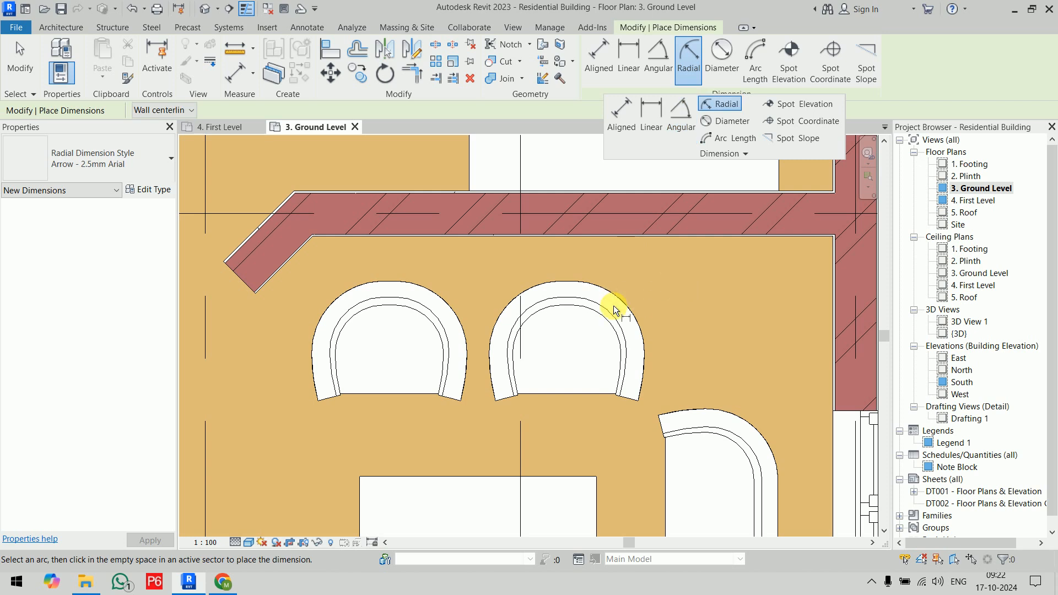
scroll(676, 273, down, 5)
middle_drag(676, 273, 538, 468)
key(Escape)
scroll(560, 326, down, 8)
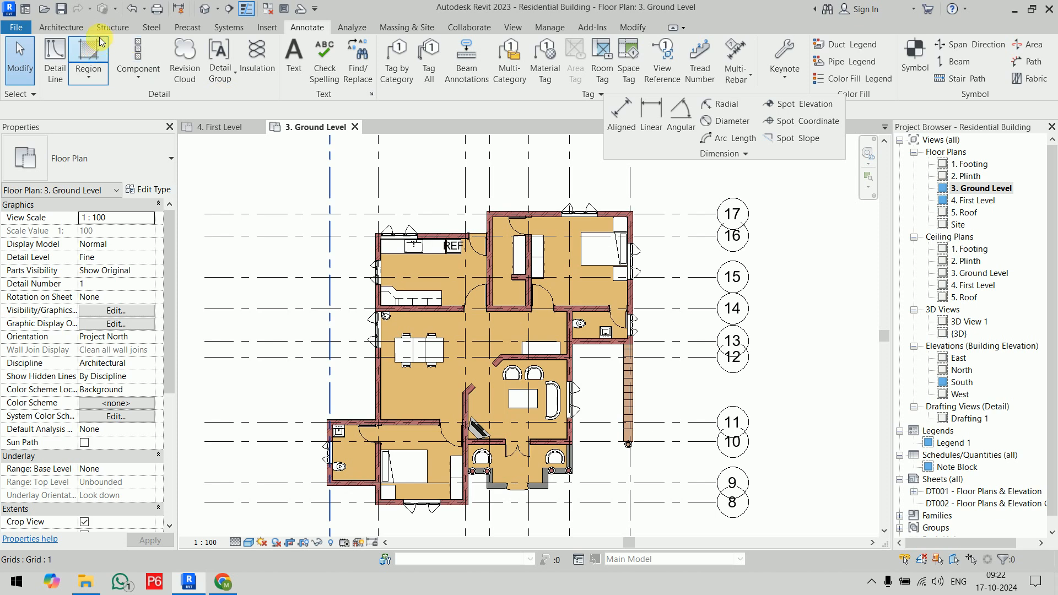
Try to draw an arc wall of the 12mm type in the empty area beyond grid bubbles 14 and 15.
click(68, 32)
click(57, 56)
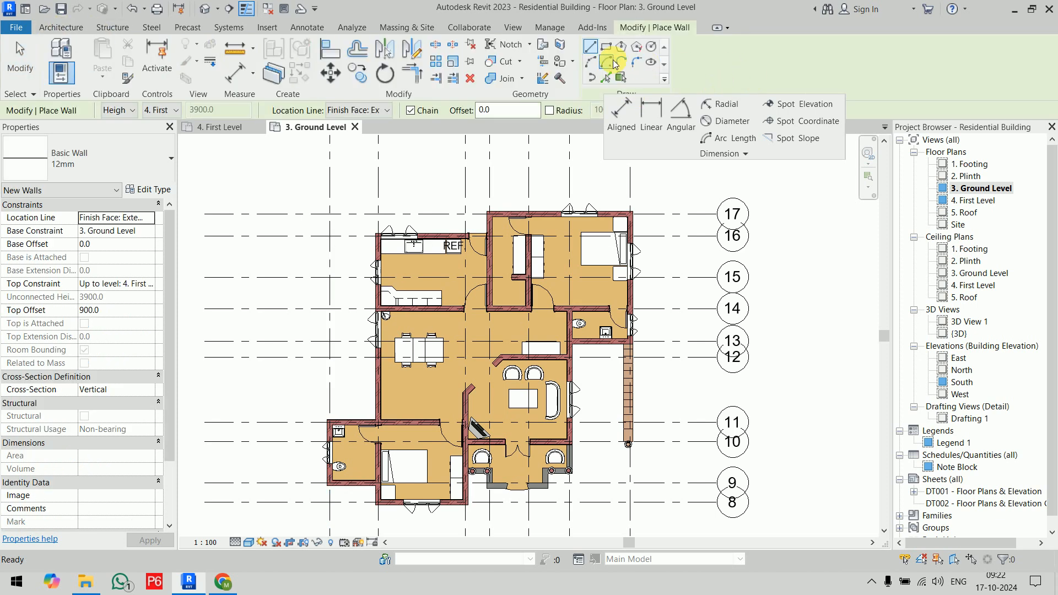
click(588, 65)
middle_drag(654, 313, 351, 296)
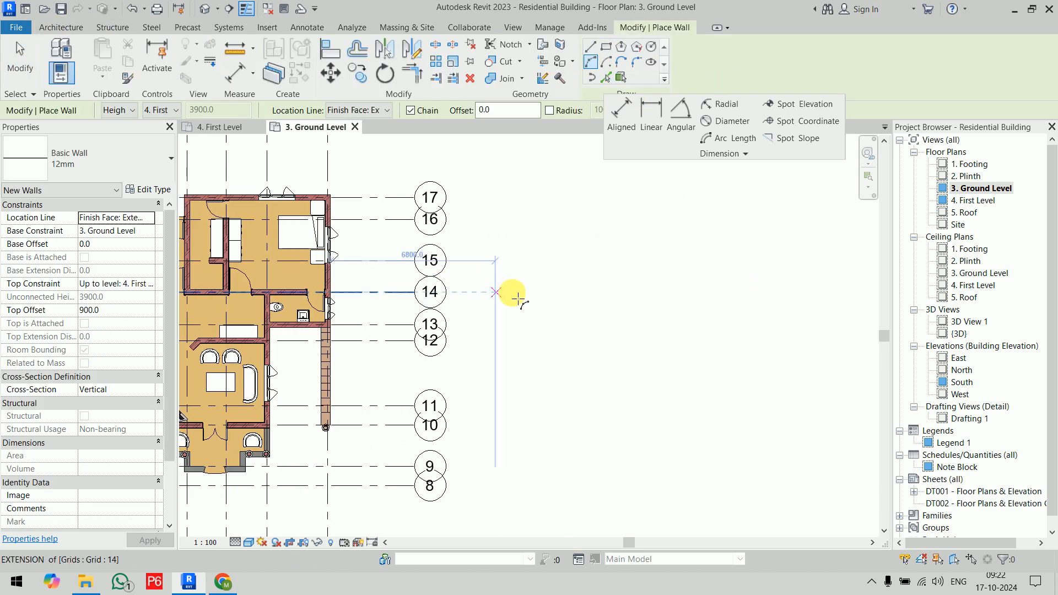
click(577, 292)
click(663, 261)
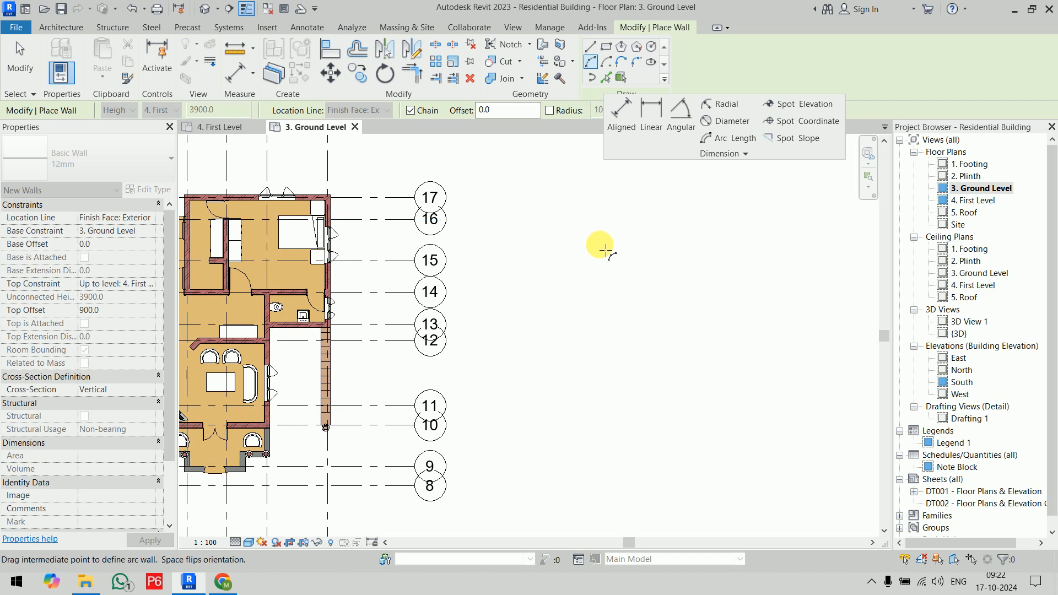
scroll(612, 290, down, 5)
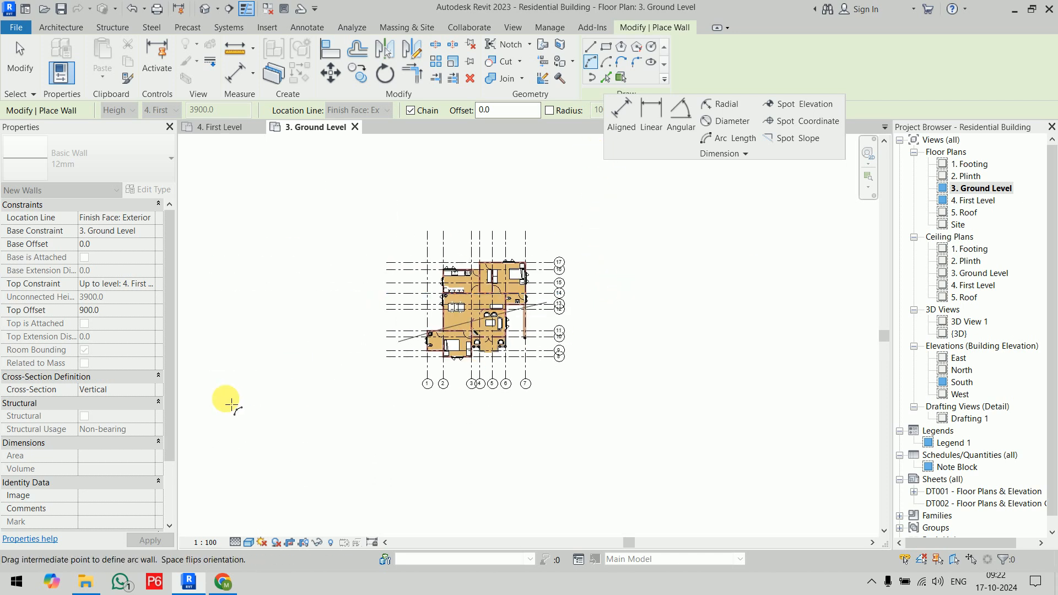
scroll(232, 406, up, 4)
key(Escape)
key(Escape)
scroll(576, 308, down, 2)
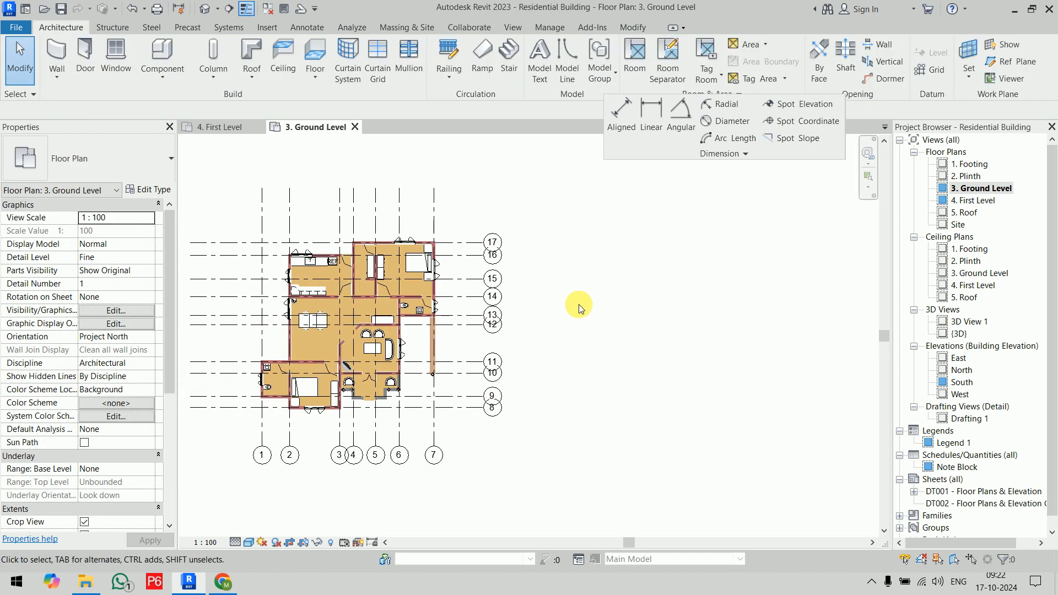
Turn off Crop View for the ground level plan.
middle_drag(579, 308, 630, 290)
scroll(149, 372, down, 5)
click(84, 377)
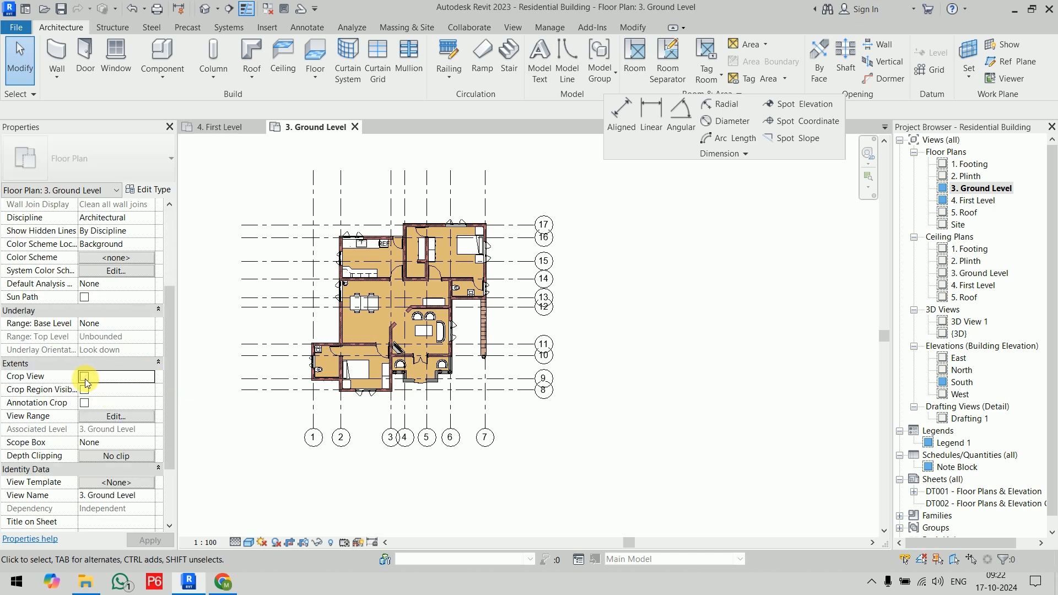
middle_drag(652, 232, 634, 249)
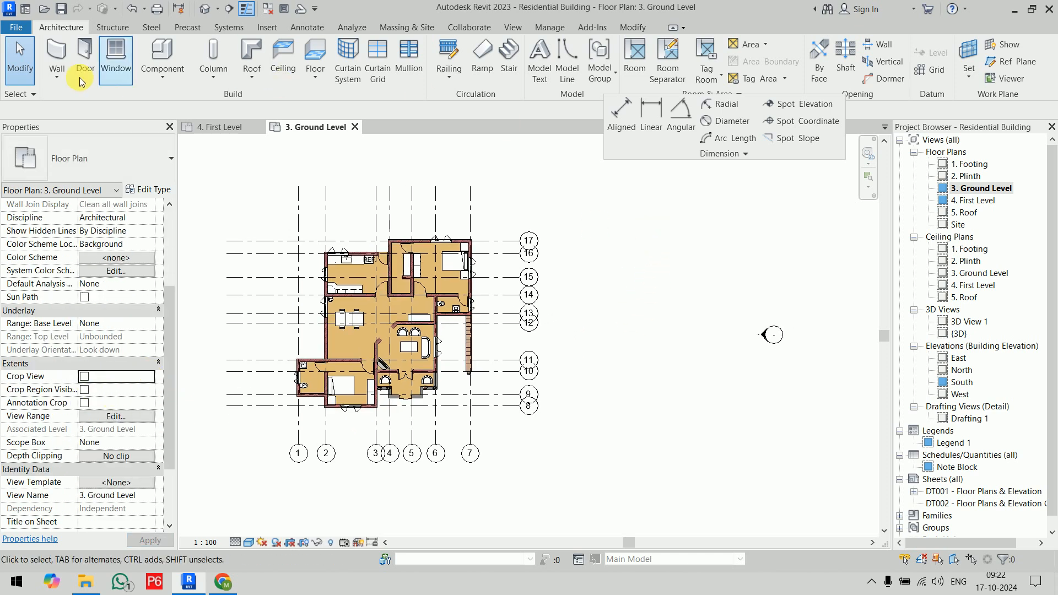
Draw an arc wall of Basic Wall type wa in the empty area beyond grid bubbles 15 to 17, with an outer radius of about 5210 mm.
click(59, 53)
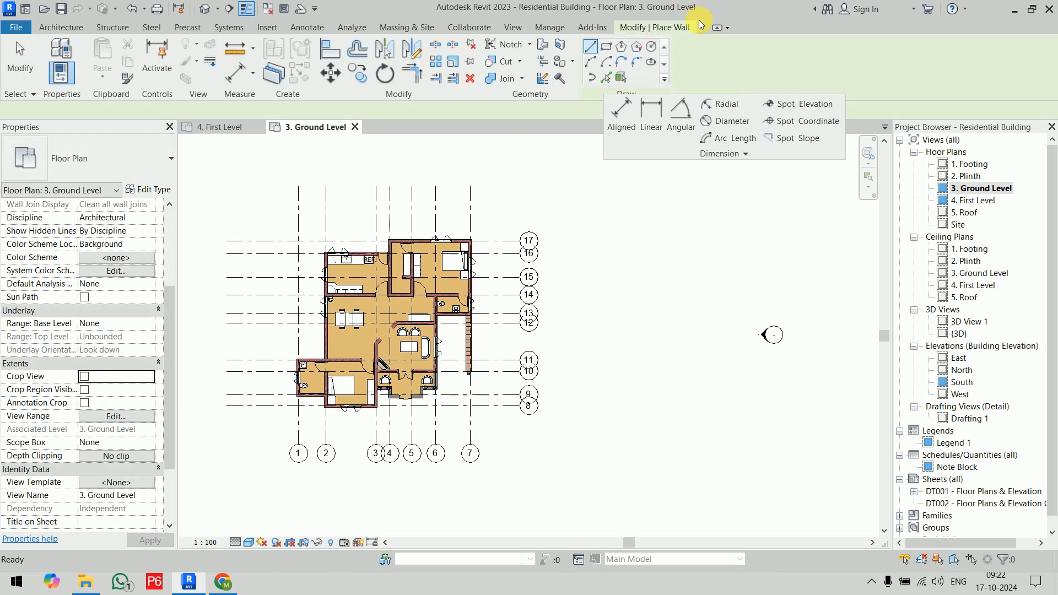
click(591, 295)
click(669, 241)
key(Escape)
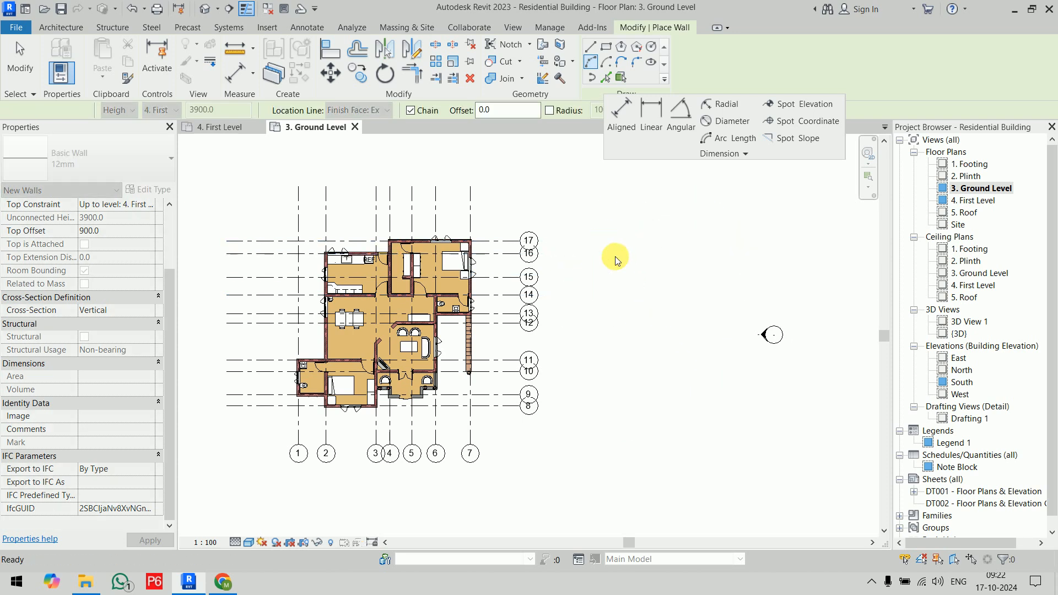
click(126, 153)
scroll(94, 292, down, 15)
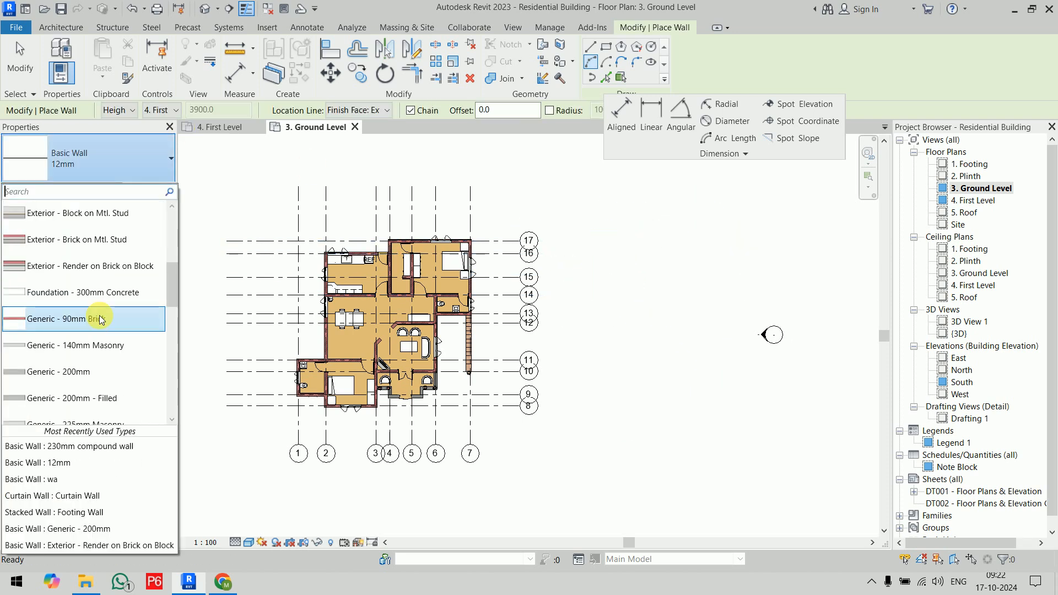
scroll(83, 287, up, 5)
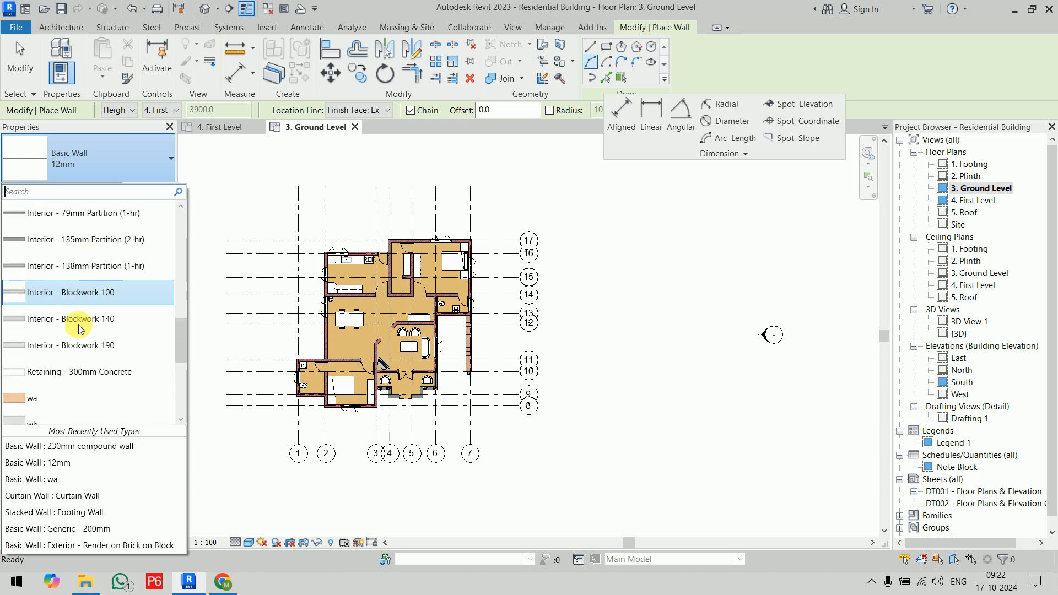
click(33, 402)
click(619, 278)
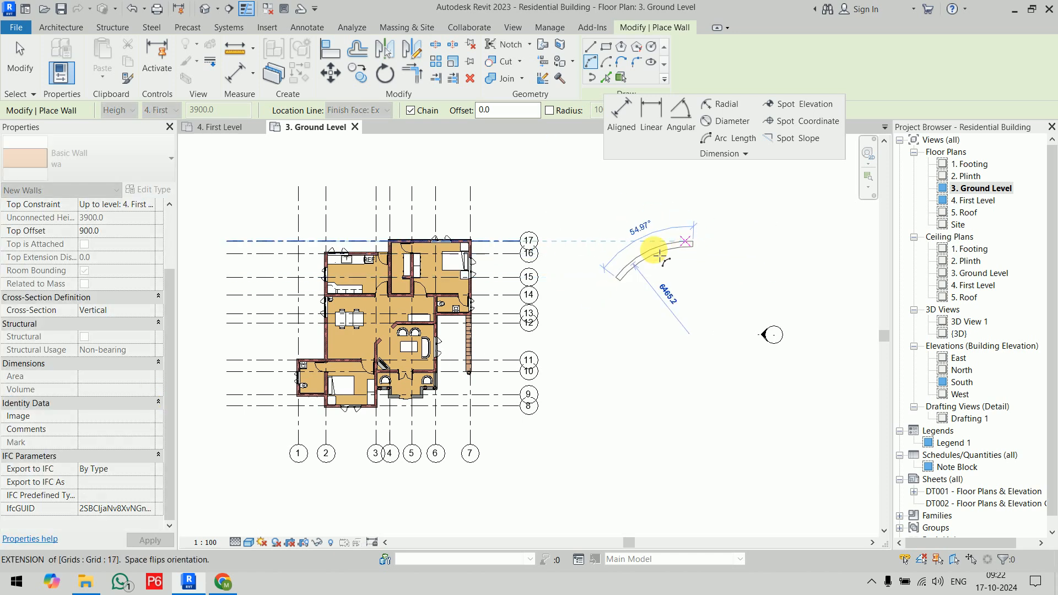
click(693, 243)
click(697, 248)
scroll(714, 231, up, 3)
scroll(717, 234, up, 2)
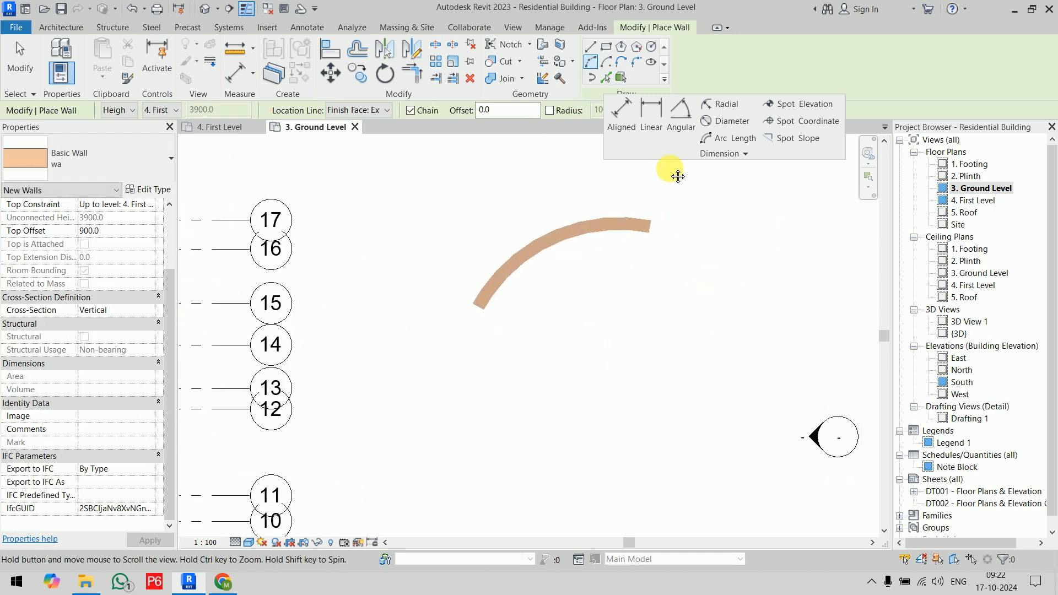
Draw a full circular wall of type wa below the arc wall and finish the Wall command.
click(651, 48)
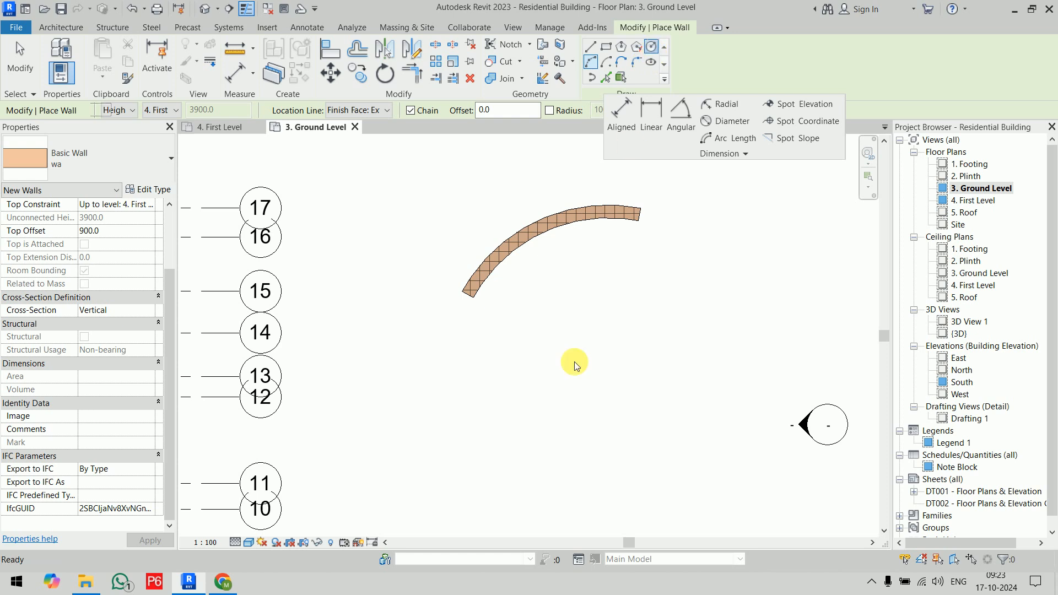
click(570, 427)
click(610, 444)
middle_drag(656, 378, 588, 333)
key(Escape)
key(Escape)
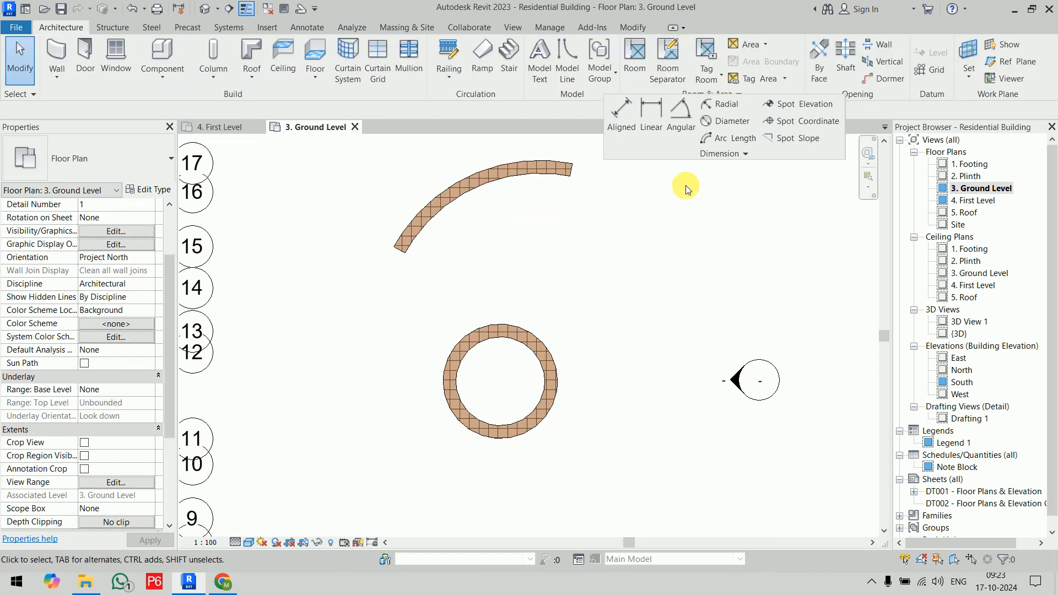
Place radial dimensions on the inner and outer faces of the arc wall, using Wall faces as the reference preference.
click(727, 112)
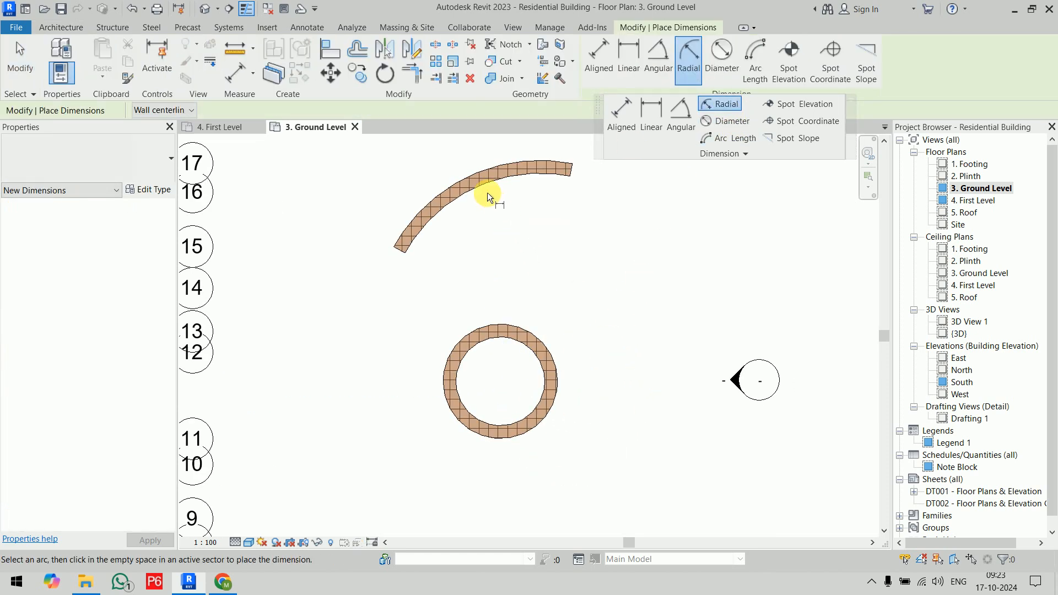
scroll(472, 180, up, 2)
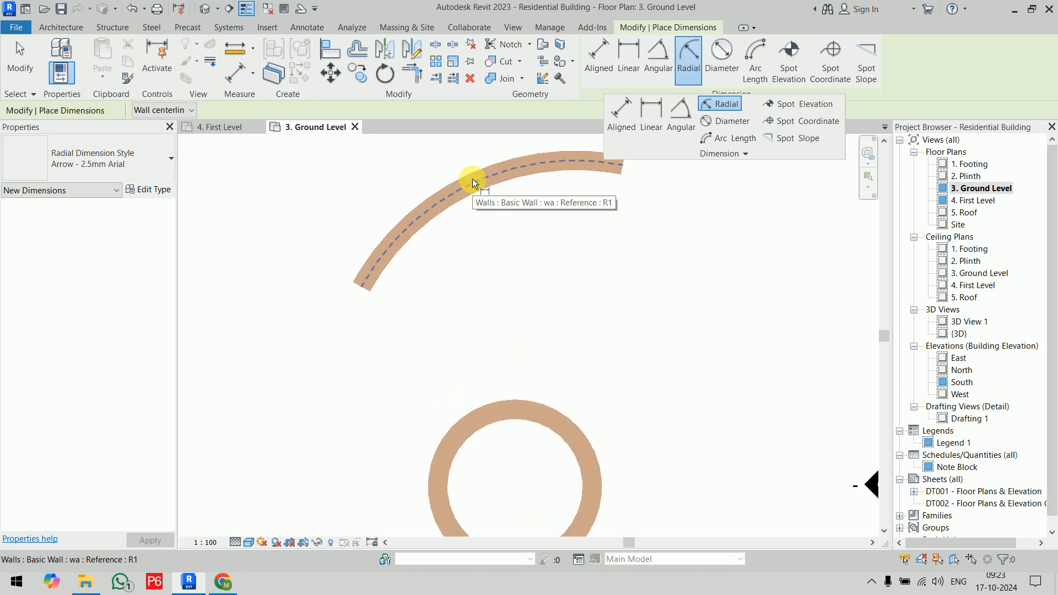
click(158, 110)
click(152, 131)
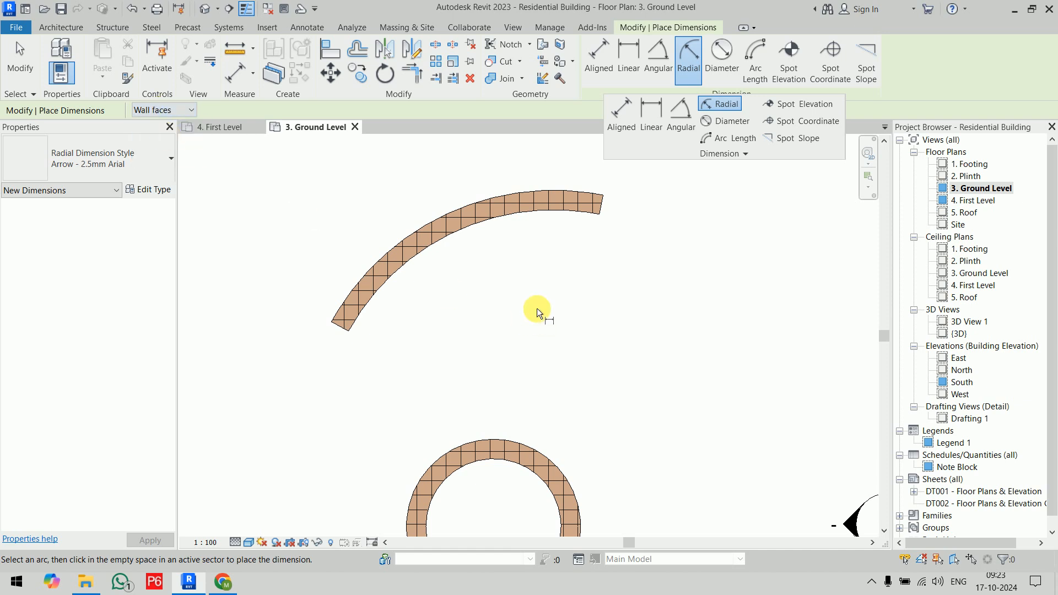
click(501, 221)
click(495, 272)
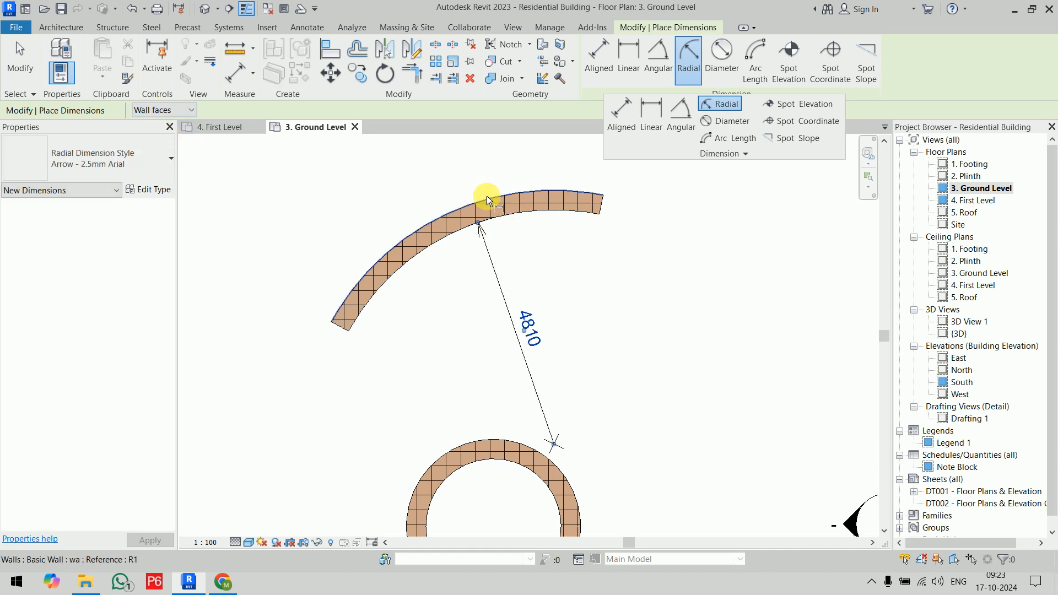
click(487, 196)
click(557, 164)
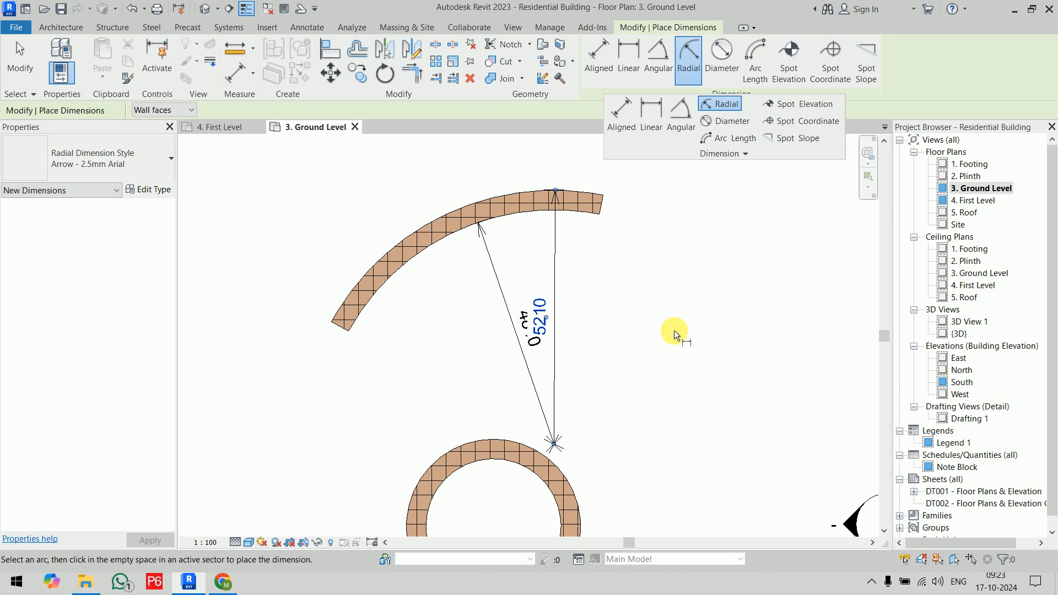
Place a diameter dimension on the outer face of the circular wall.
scroll(673, 333, down, 1)
middle_drag(668, 342, 594, 200)
click(726, 123)
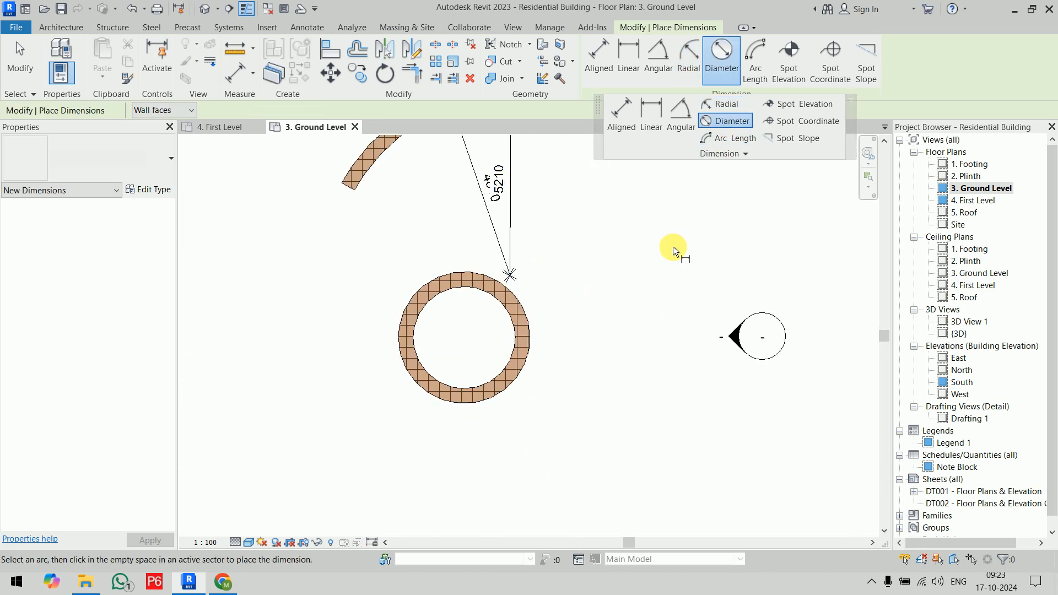
click(518, 376)
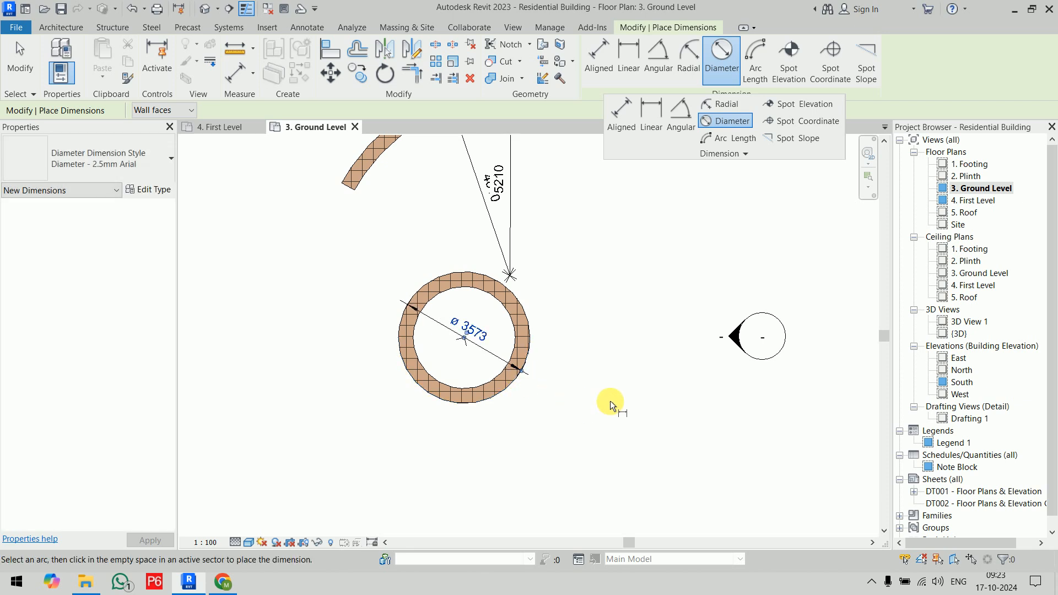
scroll(462, 335, up, 5)
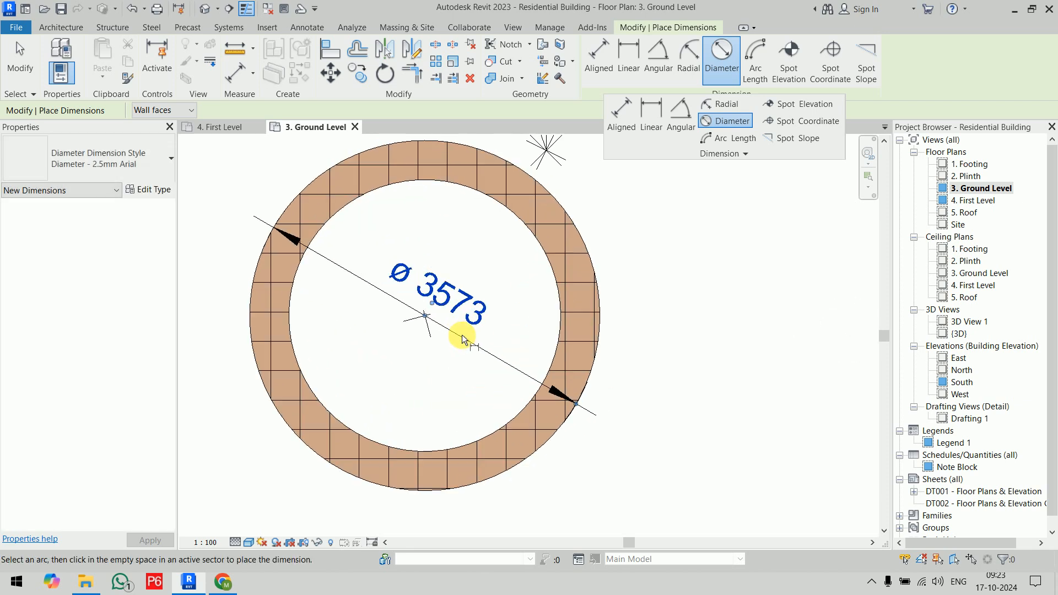
Place an arc length dimension along the arc wall's outer face between its two ends and finish the dimension command.
scroll(462, 335, down, 5)
middle_drag(627, 283, 693, 408)
click(728, 139)
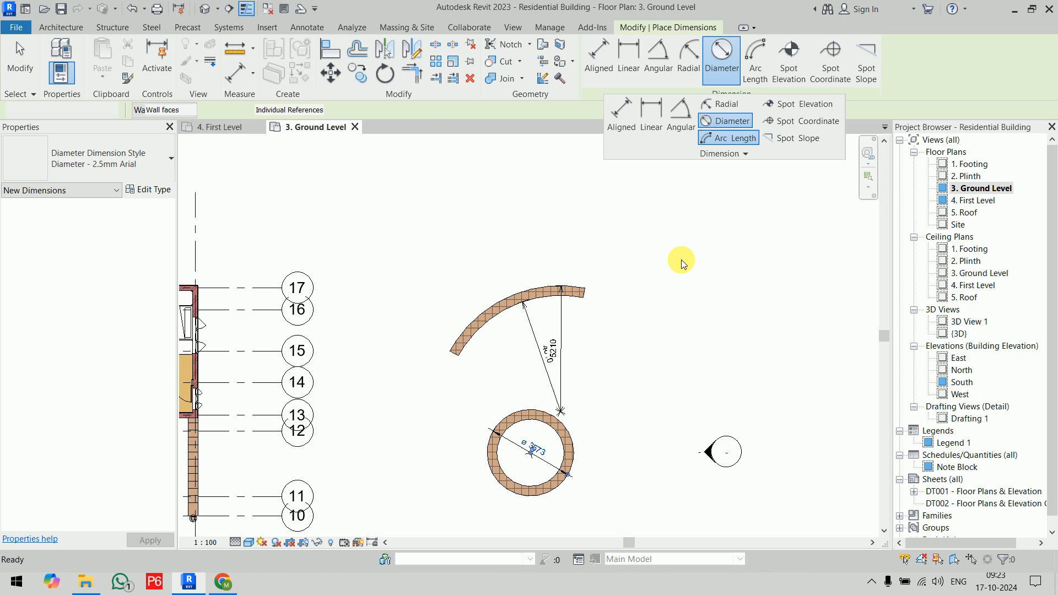
scroll(578, 346, up, 4)
middle_drag(605, 293, 678, 331)
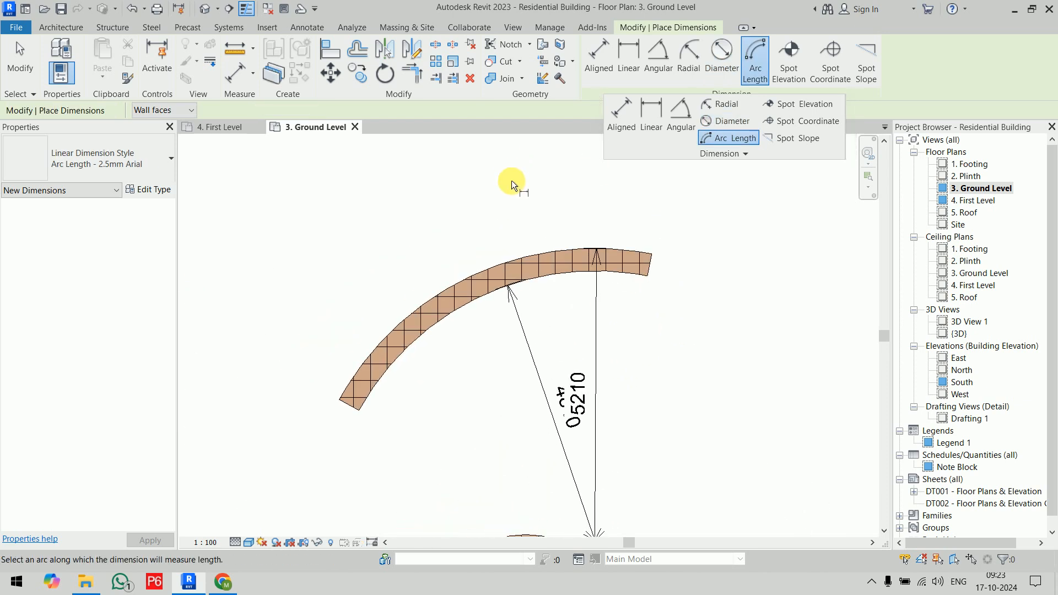
click(513, 255)
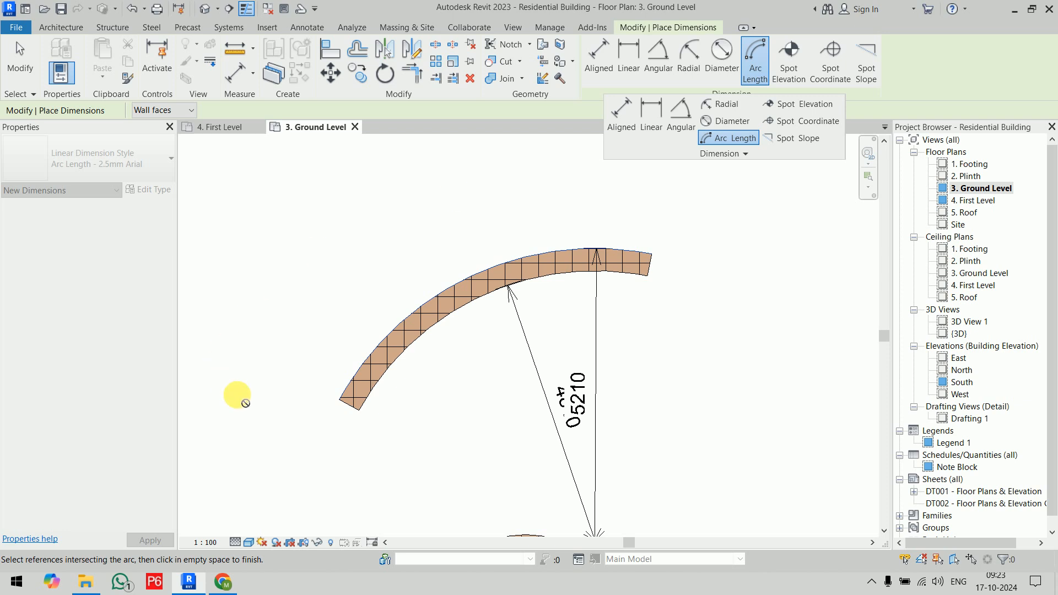
click(652, 267)
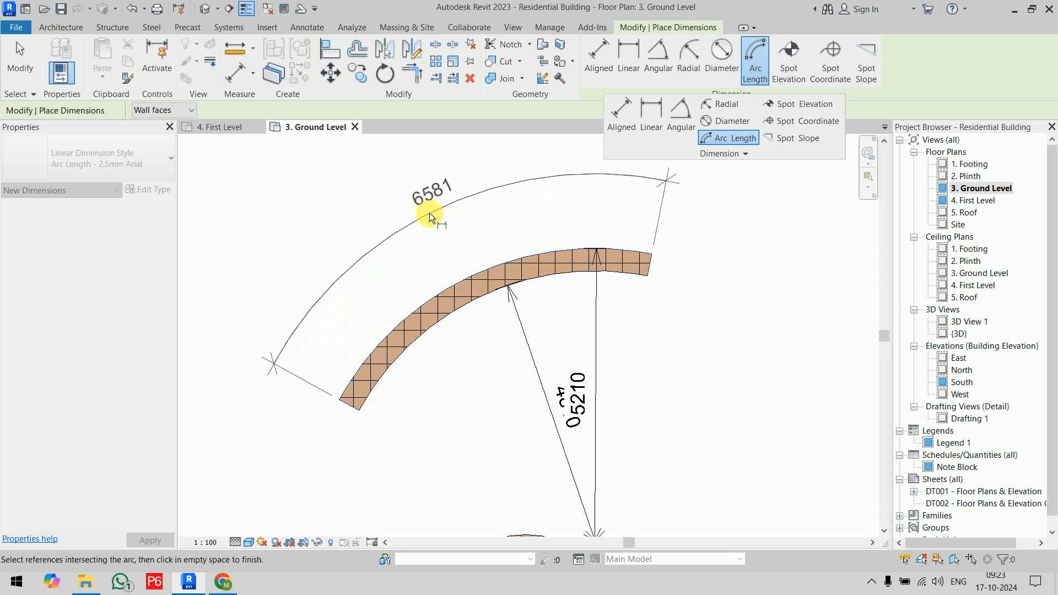
click(439, 235)
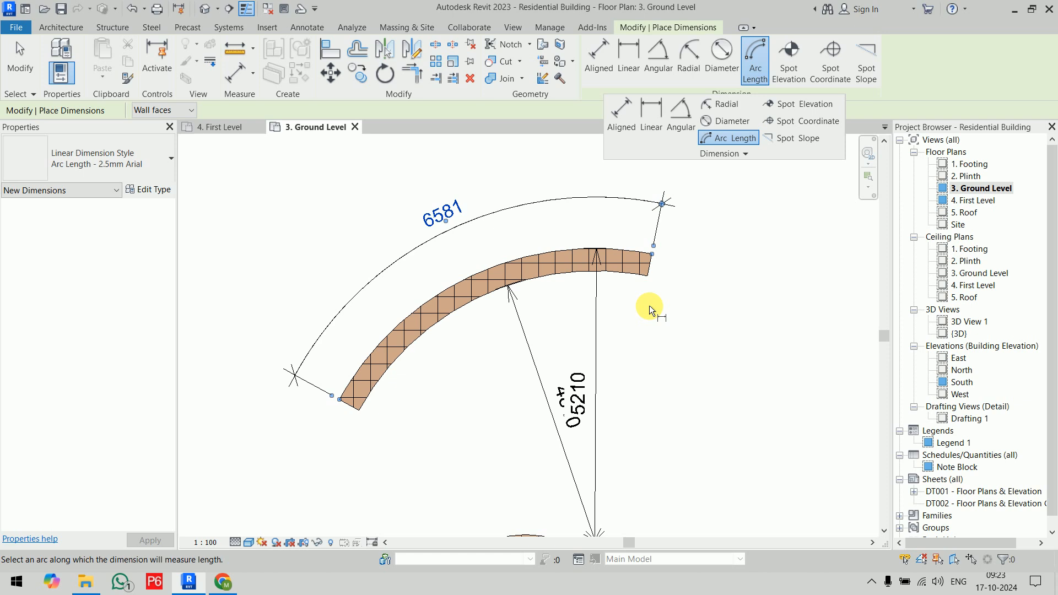
scroll(650, 306, down, 2)
middle_drag(686, 316, 446, 310)
key(Escape)
key(Escape)
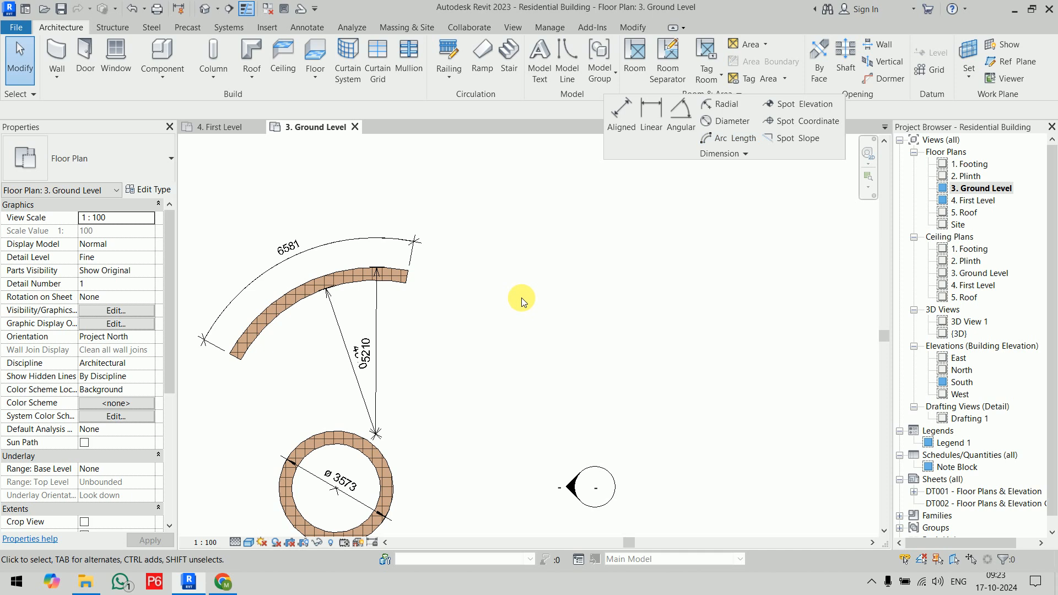
Draw a thin-line detail arc about 4600 mm long in the empty area beyond the arc wall.
click(307, 28)
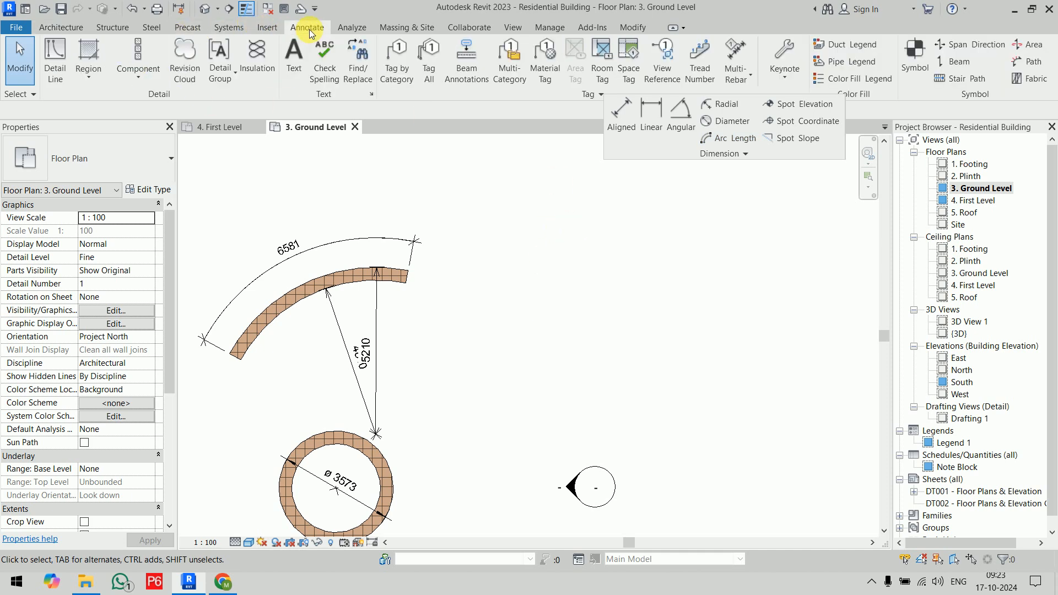
click(56, 64)
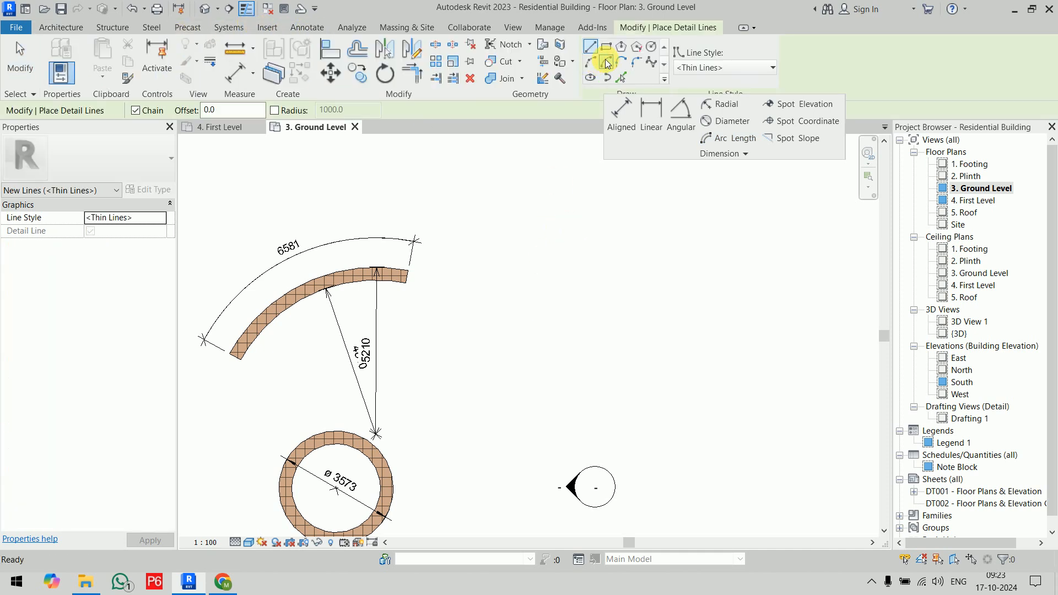
click(594, 65)
click(568, 320)
click(682, 275)
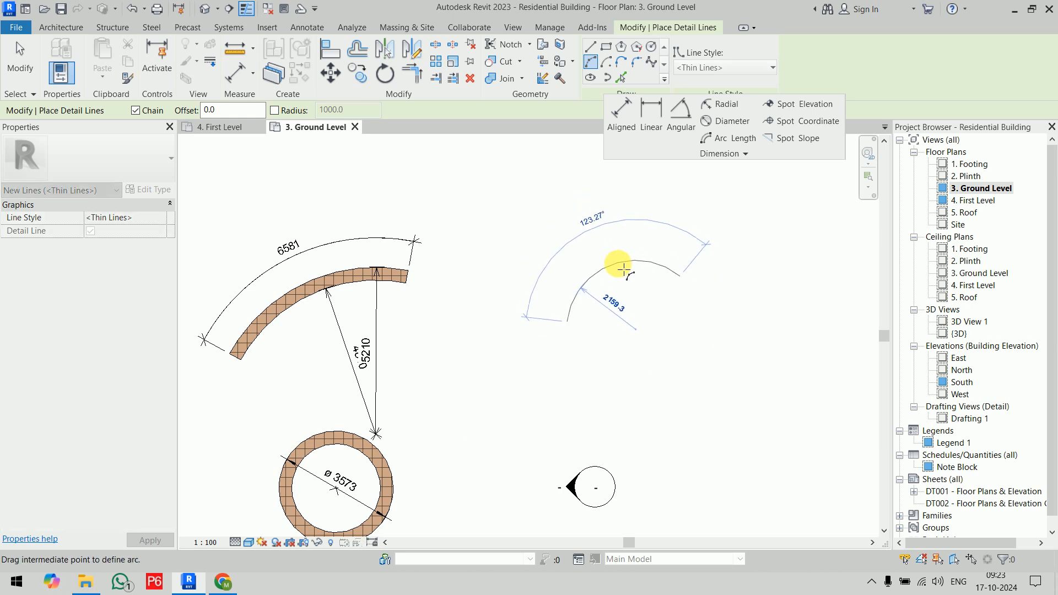
click(663, 333)
key(Escape)
key(Escape)
scroll(714, 255, up, 3)
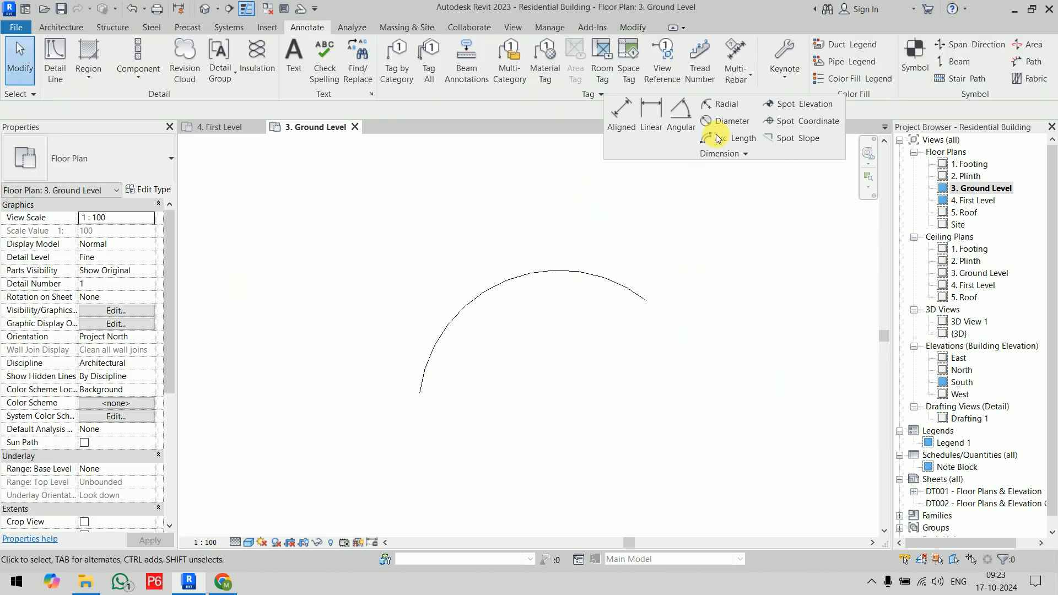
Place an arc length dimension between the endpoints of the detail arc and finish the command.
click(735, 138)
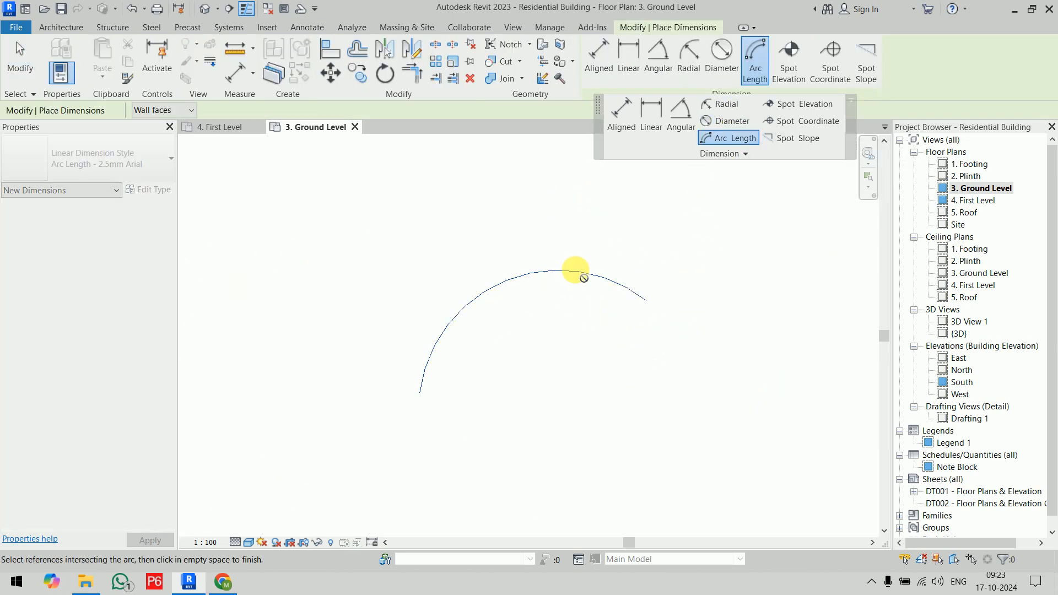
click(420, 393)
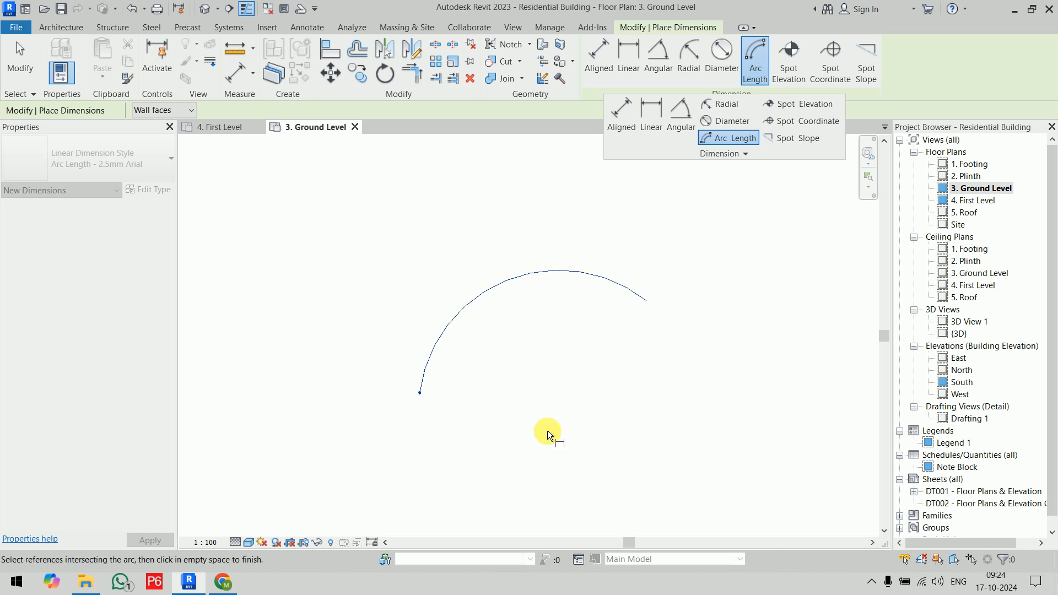
click(647, 303)
click(476, 245)
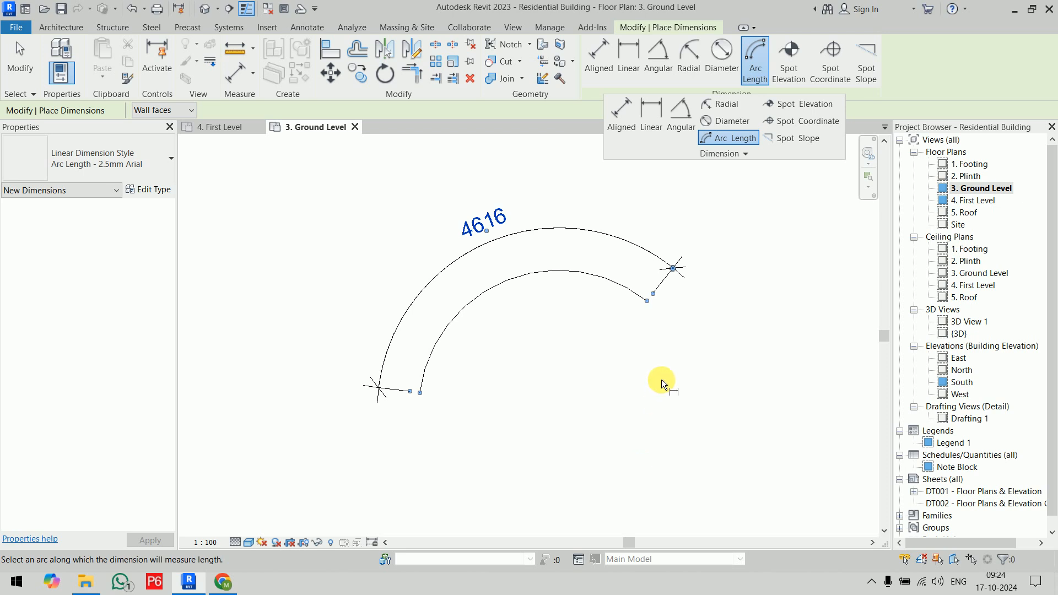
scroll(697, 347, down, 8)
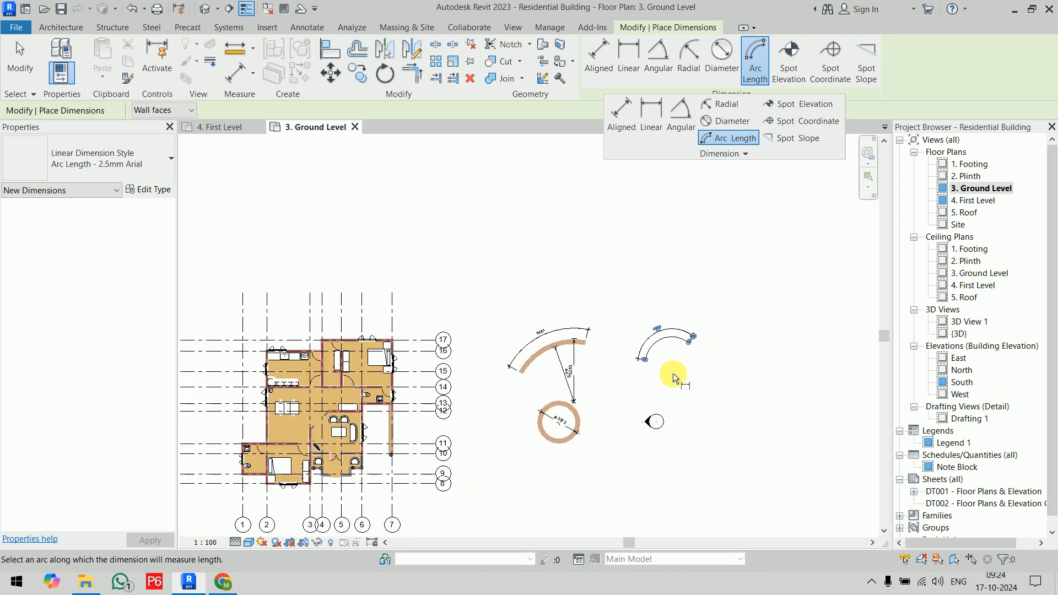
key(Escape)
key(Escape)
Open the South building elevation view.
scroll(507, 259, up, 4)
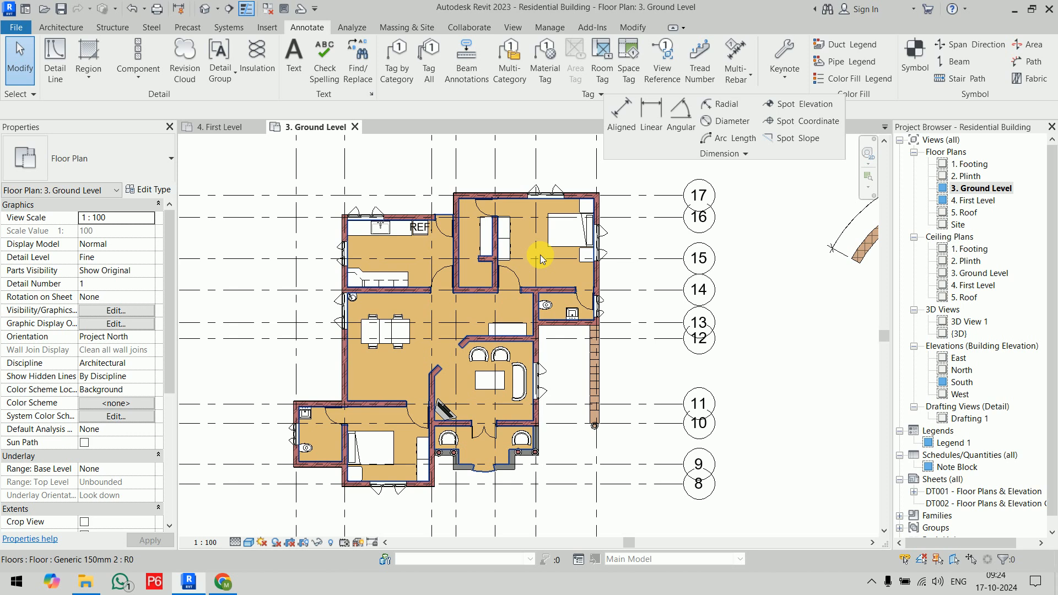
click(962, 383)
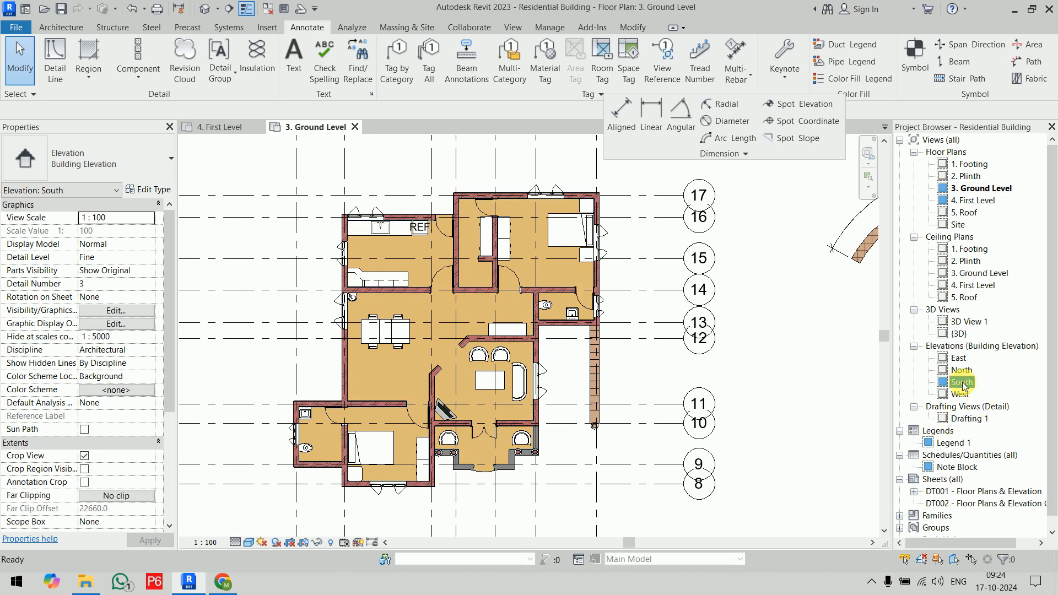
double_click(962, 383)
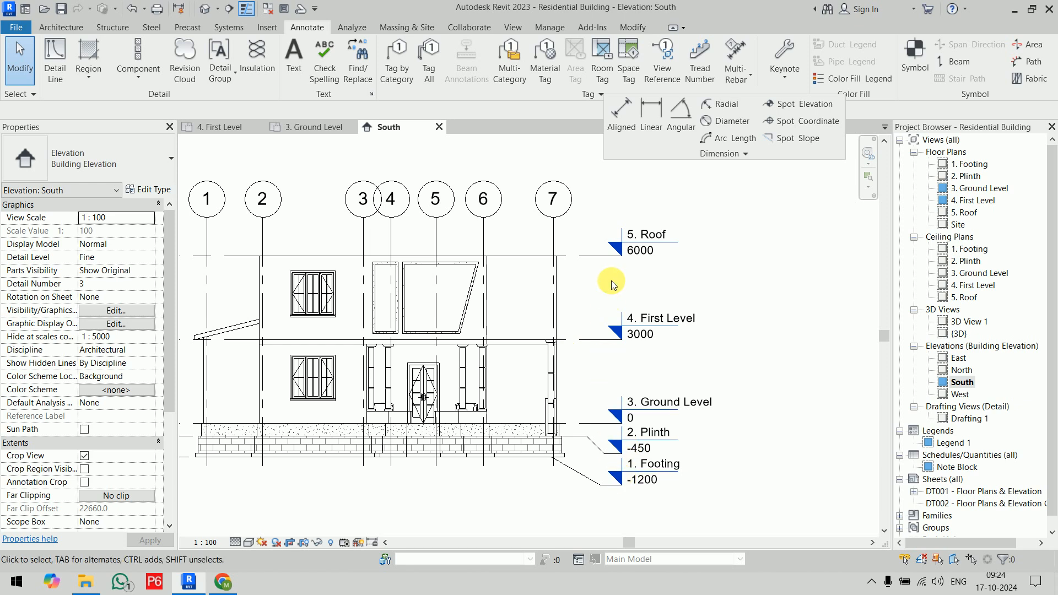
Place a Target (Project) spot elevation with leader and shoulder at the upper inner corner of the slanted frame on the first floor.
scroll(614, 285, up, 5)
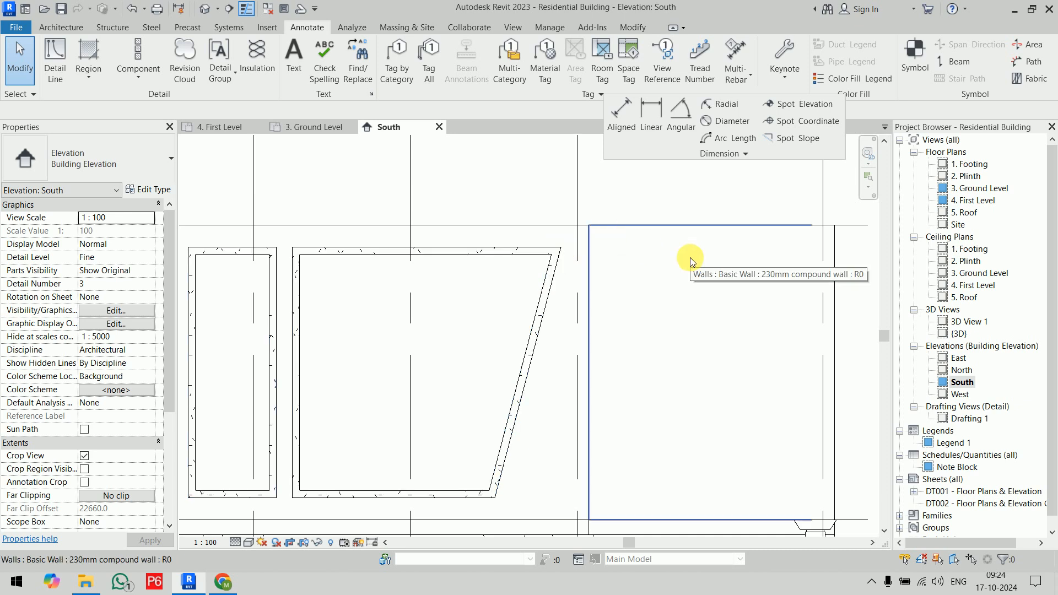
click(820, 103)
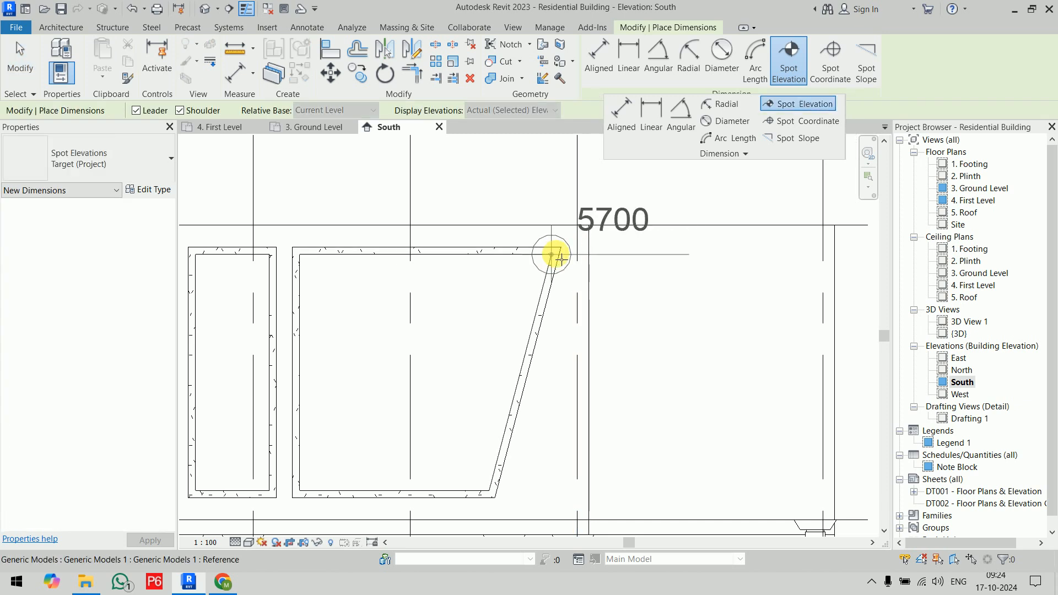
click(551, 255)
click(642, 246)
click(757, 246)
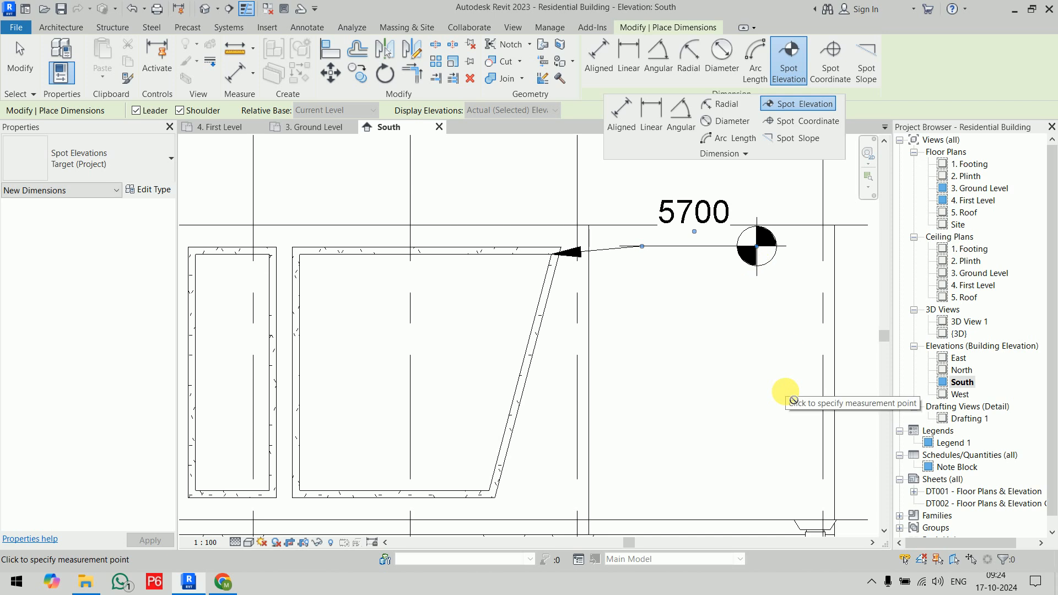
Place a spot elevation with a leader at mid-height on the side frame of the first-floor triple casement window.
scroll(772, 398, down, 2)
middle_drag(711, 422, 816, 269)
scroll(339, 259, up, 2)
middle_drag(374, 218, 515, 316)
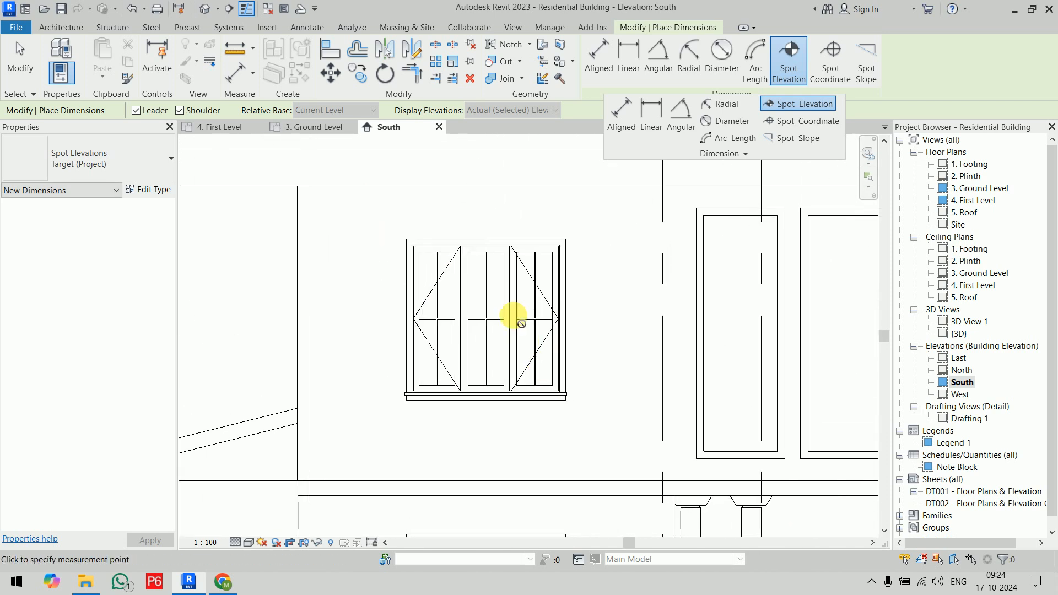
scroll(515, 308, up, 2)
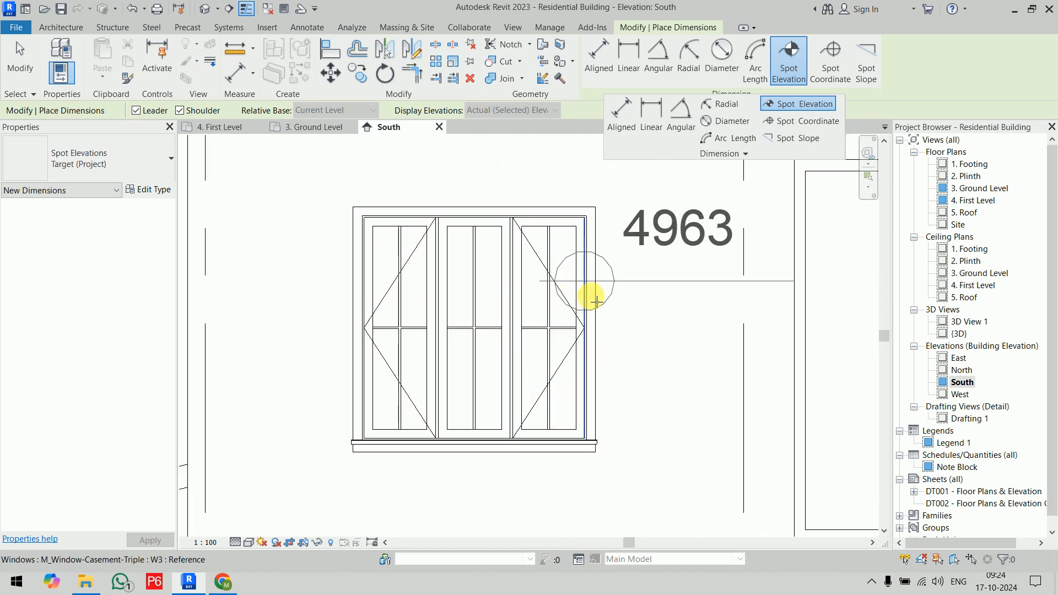
click(586, 330)
click(660, 263)
click(775, 262)
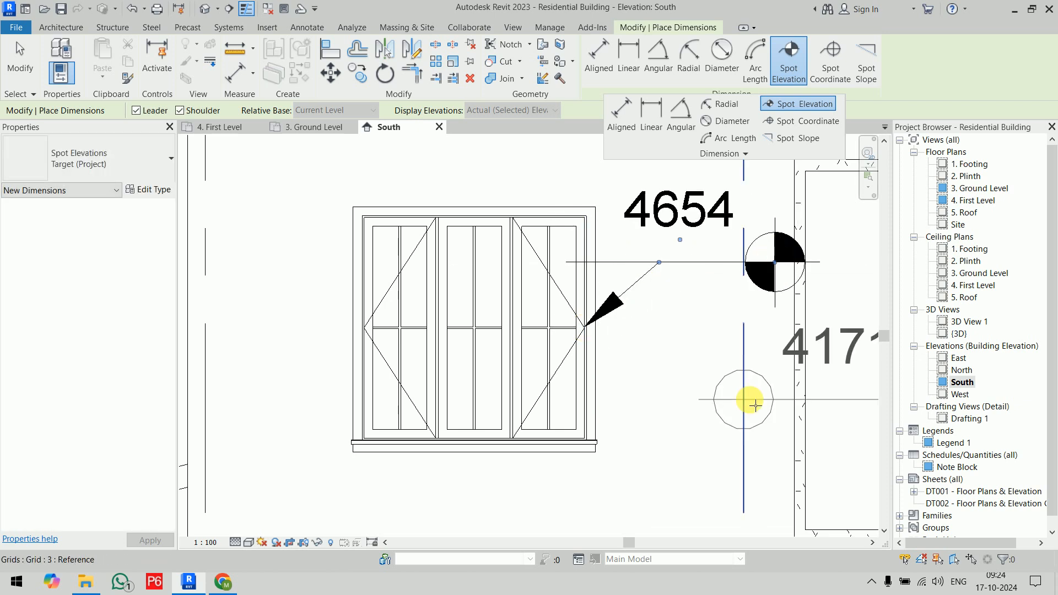
Place a spot elevation with a leader at the top corner of the entrance double door's frame and finish the command.
scroll(755, 405, down, 4)
middle_drag(702, 407, 482, 331)
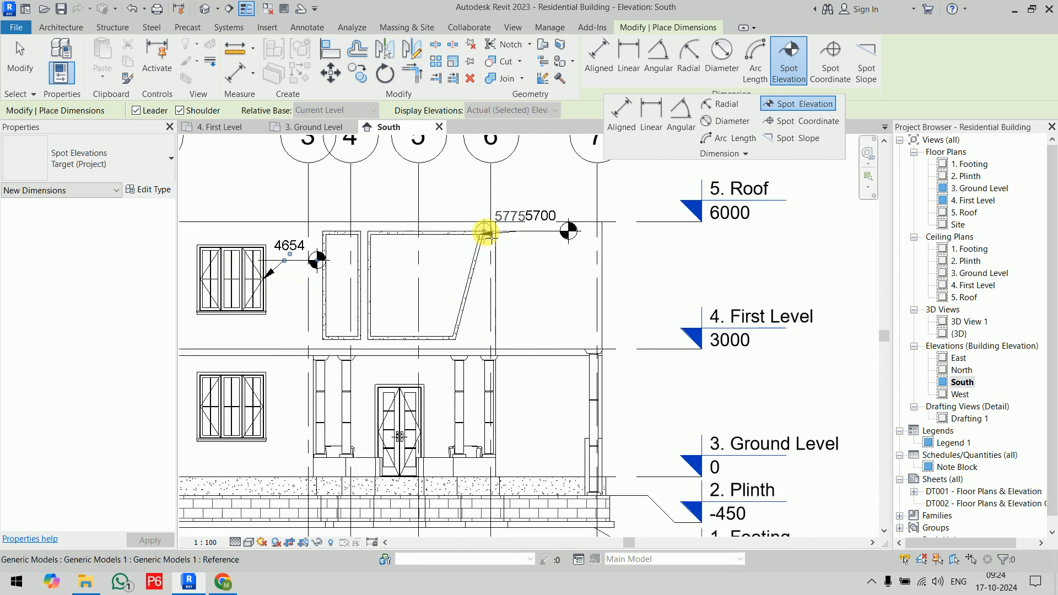
middle_drag(455, 419, 425, 295)
scroll(386, 237, up, 2)
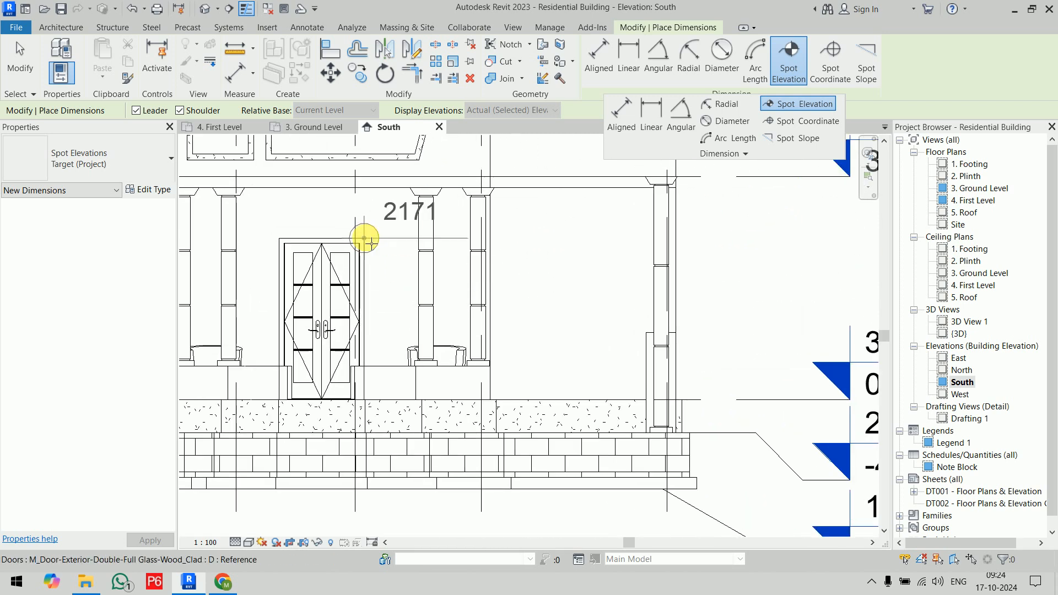
click(364, 238)
click(525, 210)
click(609, 210)
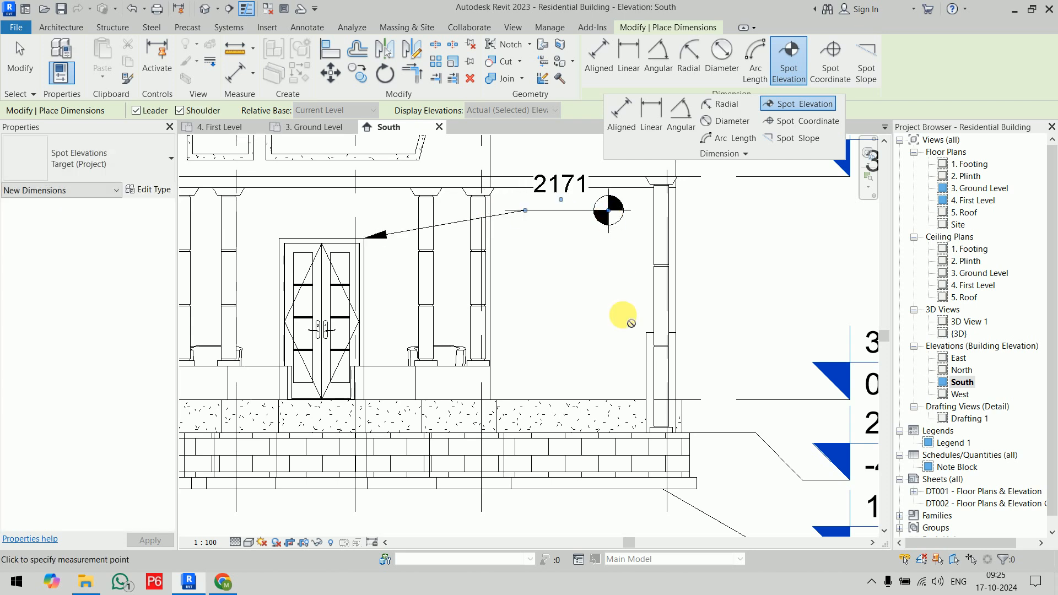
scroll(624, 315, down, 4)
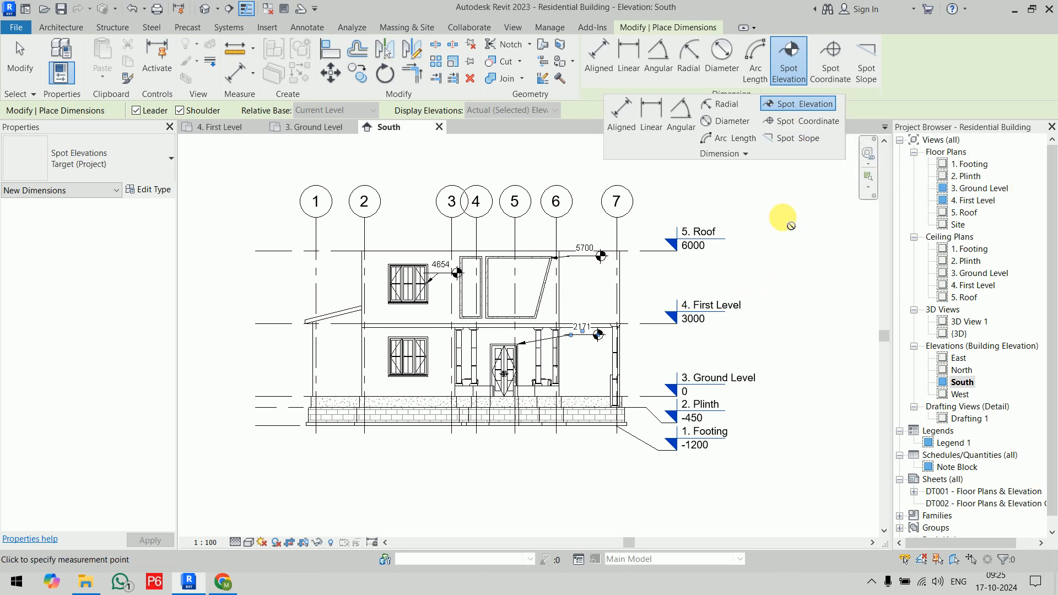
key(Escape)
key(Escape)
In the ground level plan, place a Horizontal spot coordinate with leader and shoulder at the wardrobe's corner in the bedroom near grid 16.
click(312, 127)
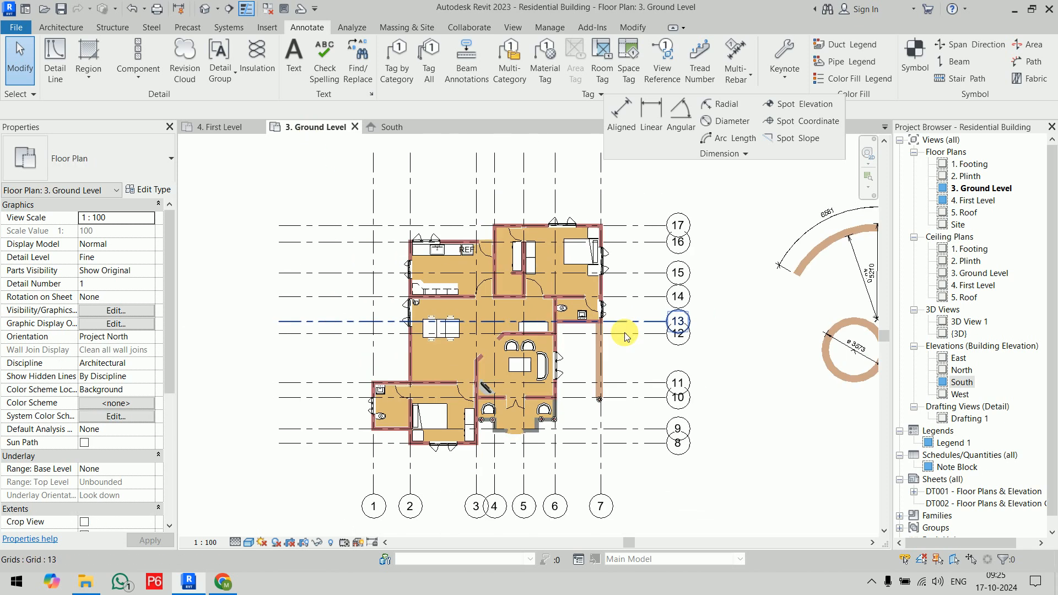
scroll(626, 337, down, 2)
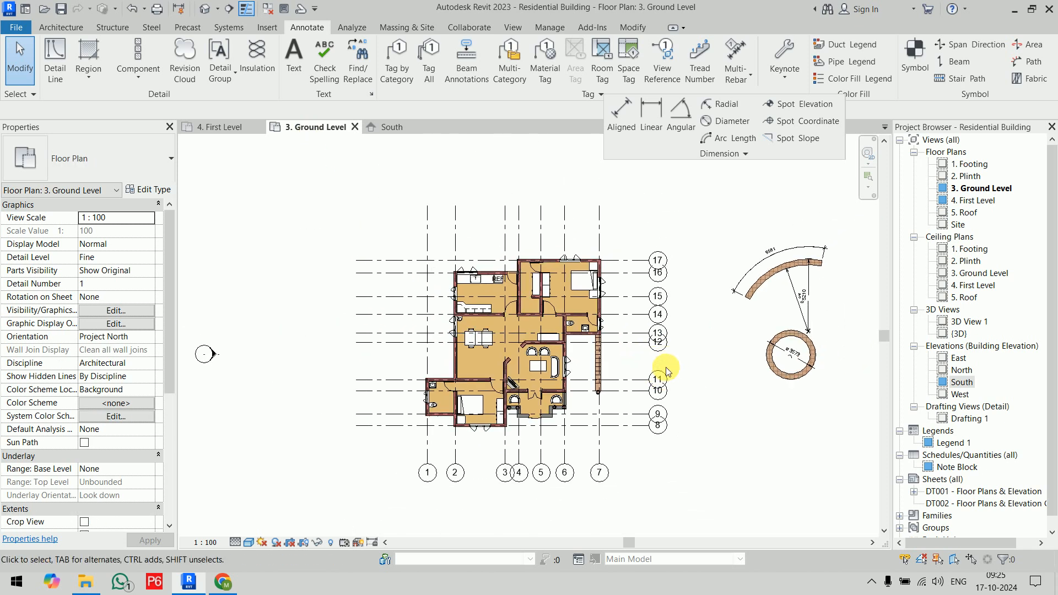
click(808, 121)
scroll(530, 327, up, 2)
scroll(529, 326, up, 2)
scroll(354, 243, up, 3)
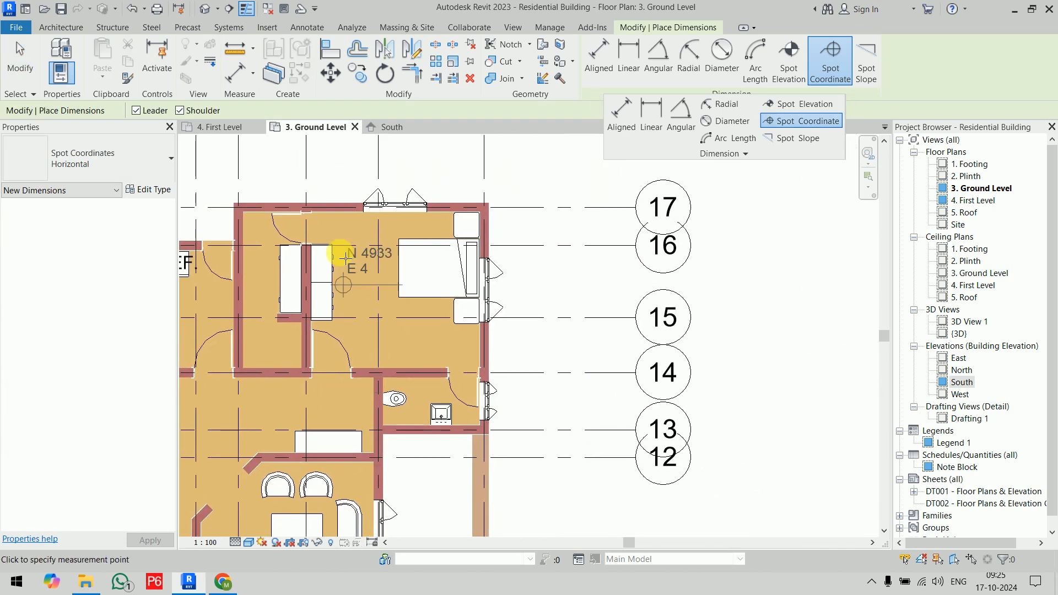
click(331, 242)
click(404, 176)
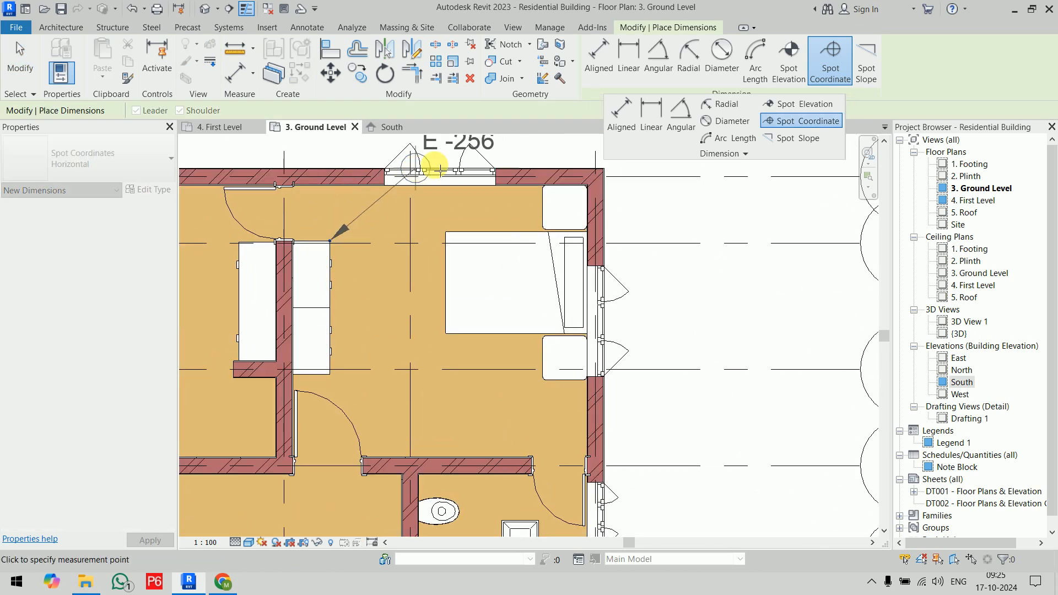
click(503, 177)
scroll(579, 221, down, 2)
middle_drag(586, 226, 588, 271)
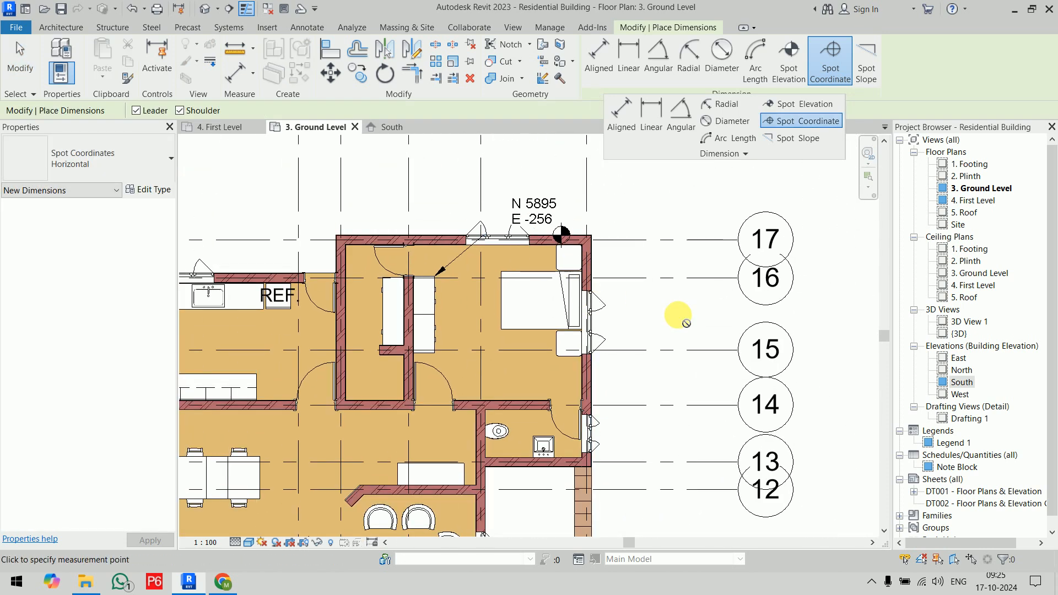
Finish the spot coordinate command in the ground level plan.
key(Escape)
key(Escape)
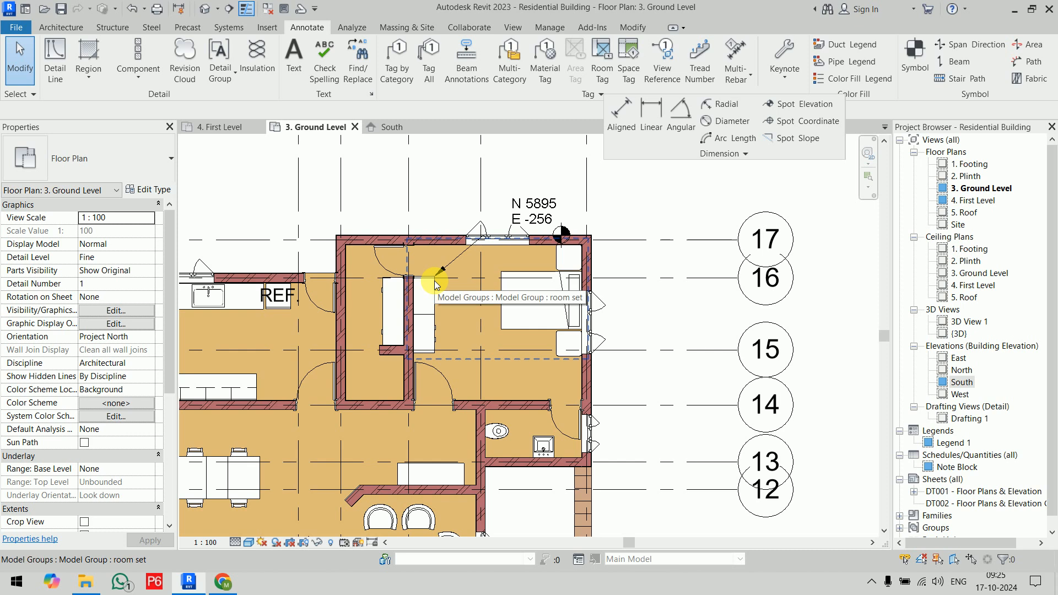
scroll(436, 284, down, 5)
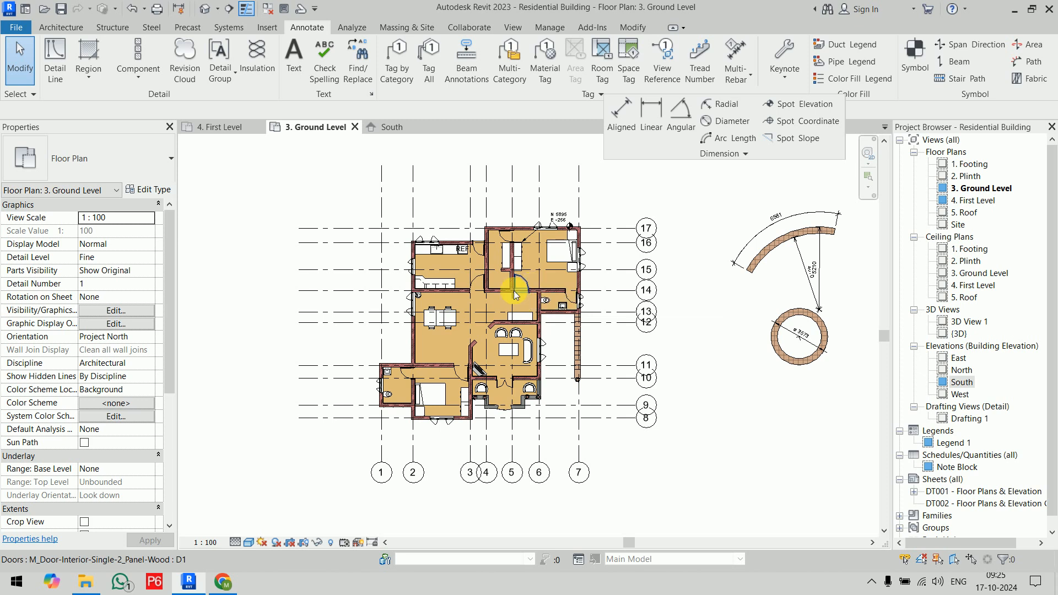
click(550, 28)
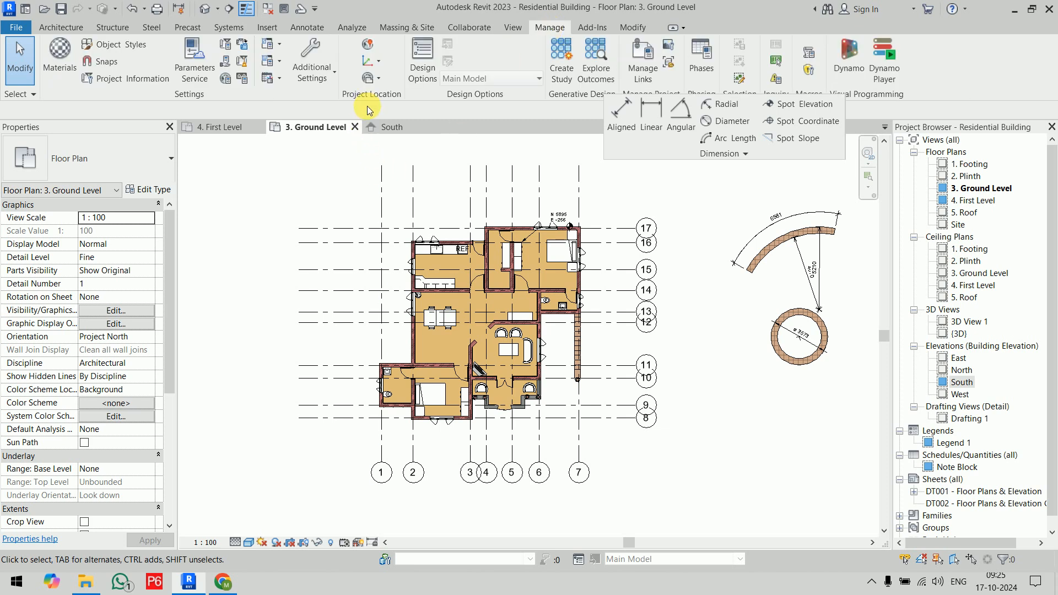
click(376, 64)
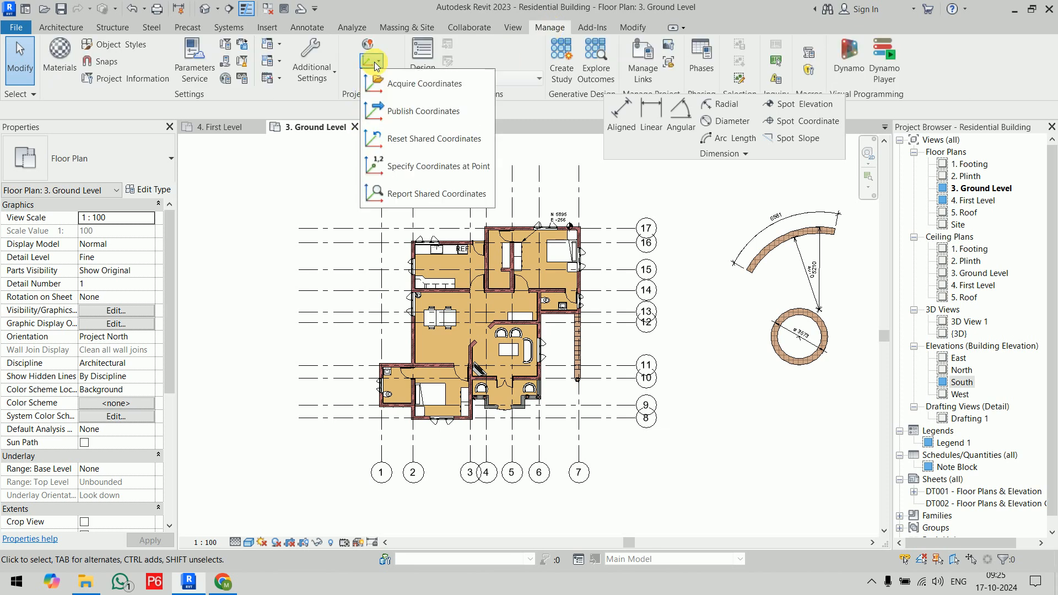
click(428, 169)
scroll(378, 425, up, 5)
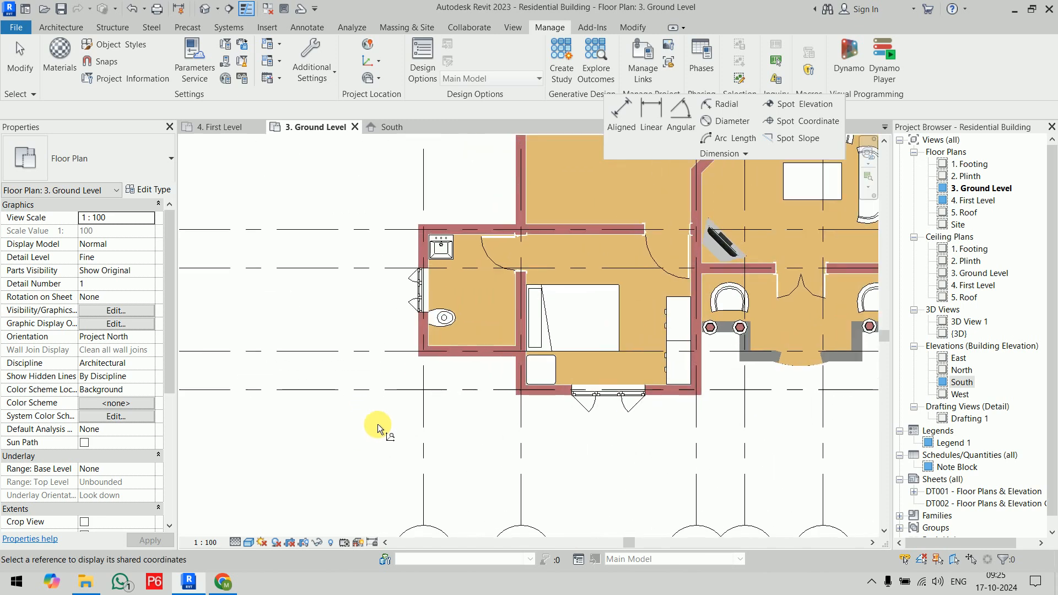
middle_drag(384, 430, 298, 457)
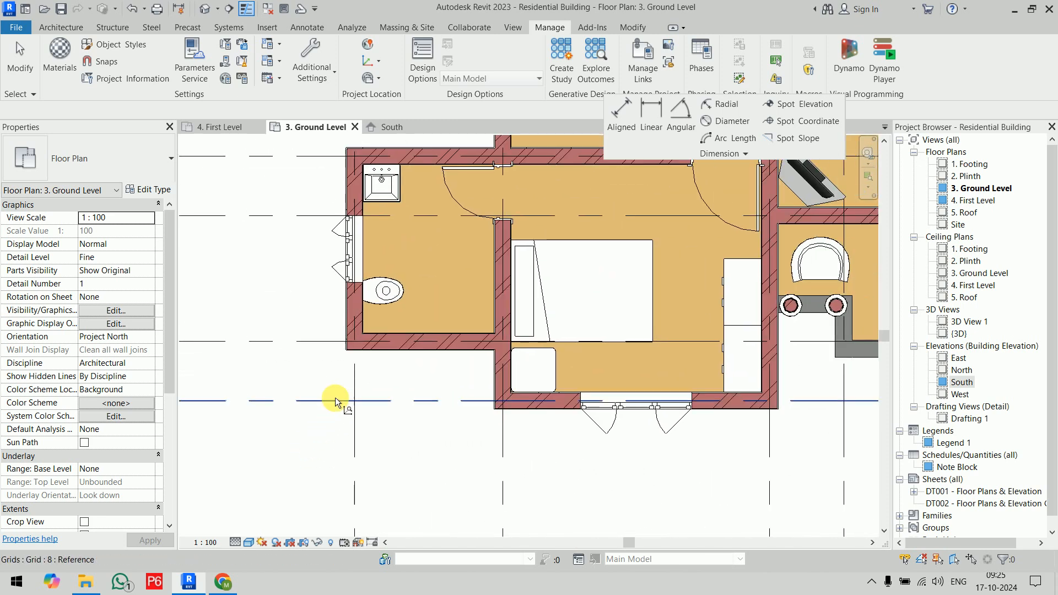
click(345, 353)
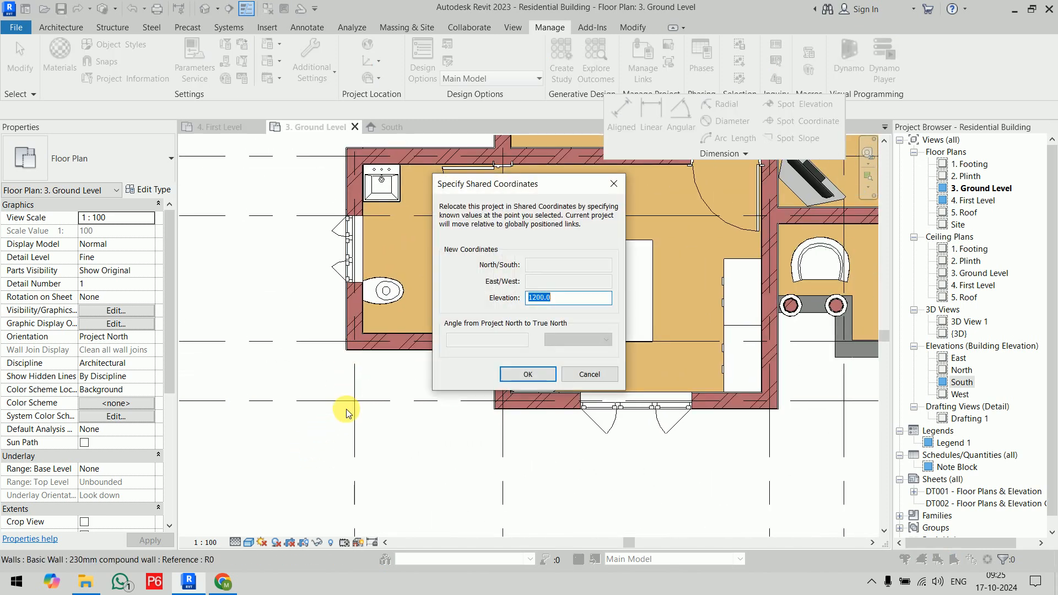
click(604, 380)
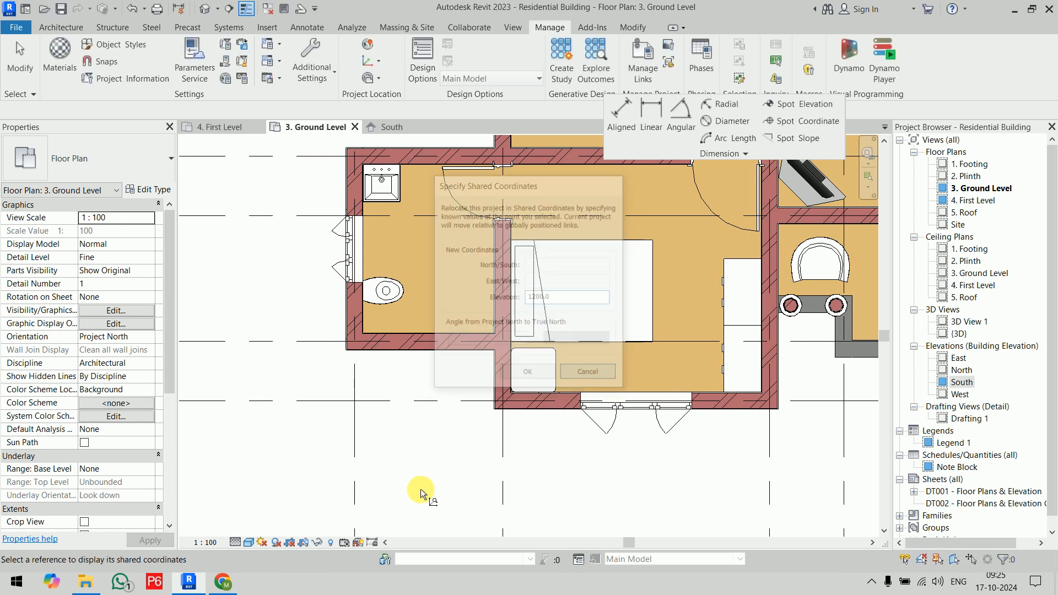
middle_drag(425, 489, 369, 481)
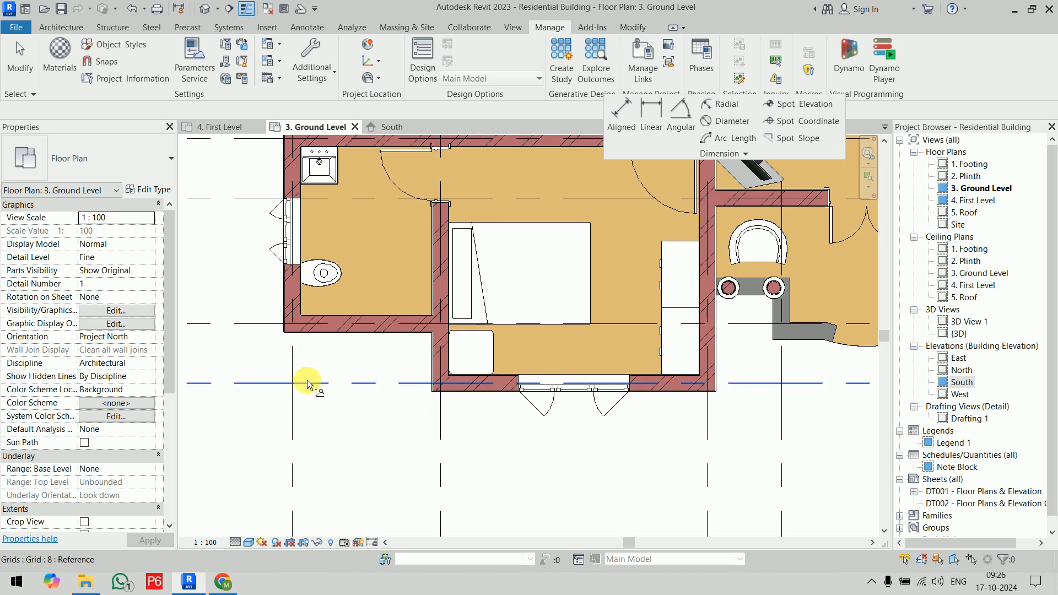
scroll(301, 381, down, 3)
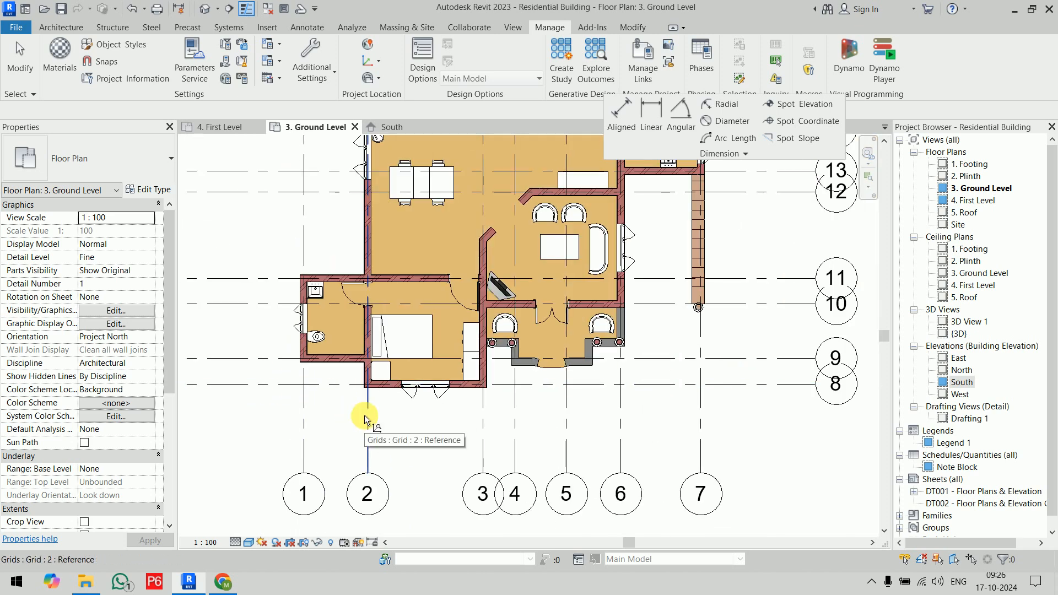
click(380, 60)
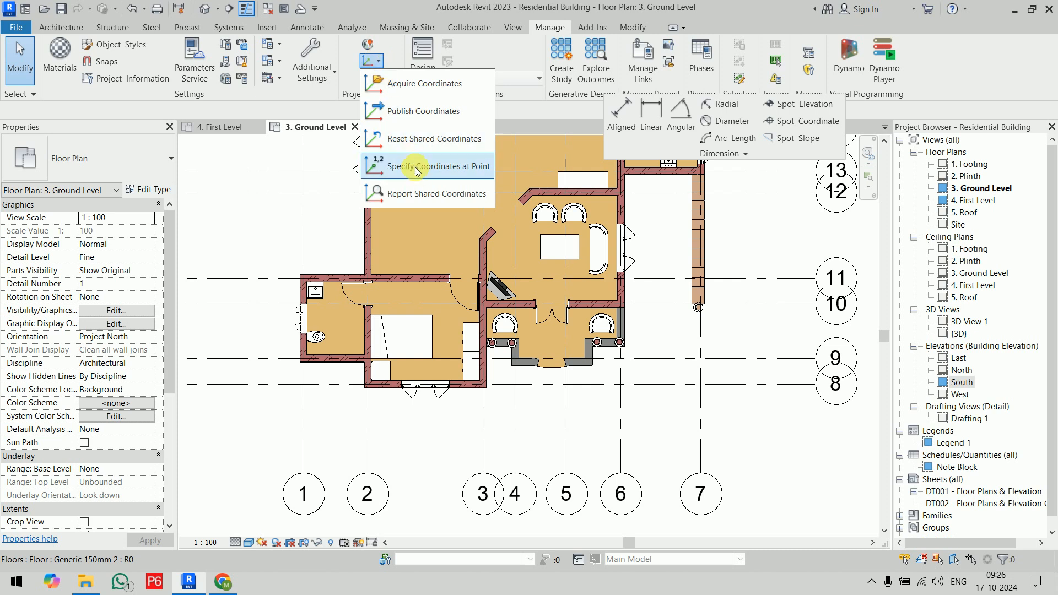
click(424, 193)
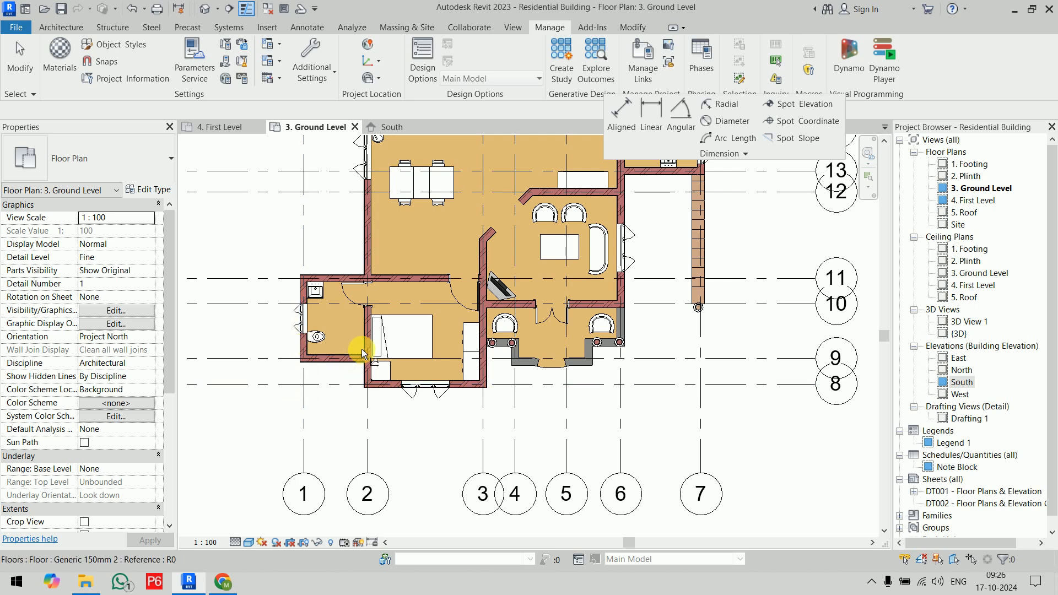
key(Escape)
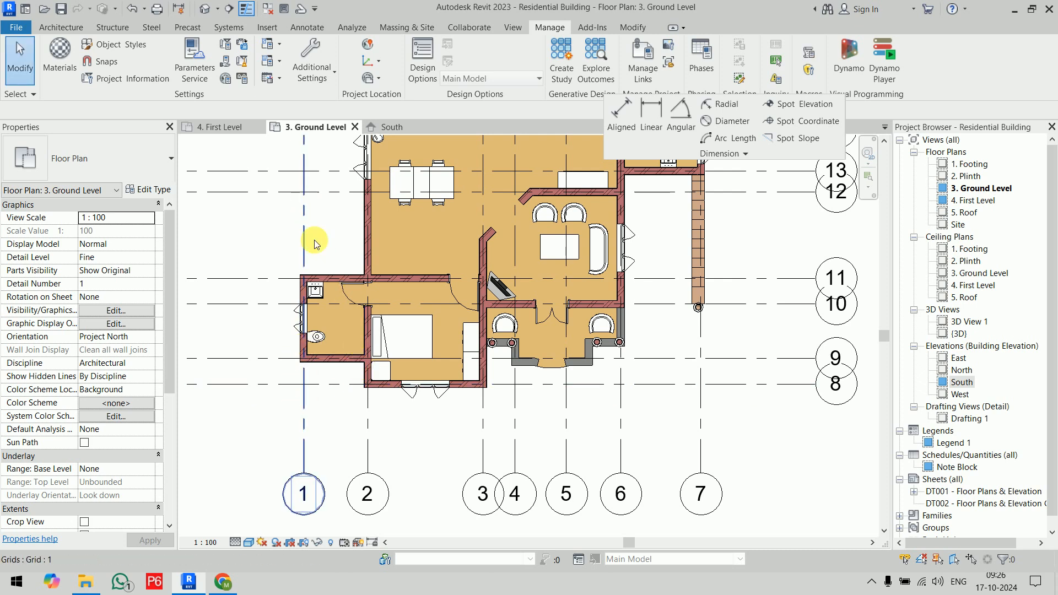
Switch the ground level plan's visual style to Hidden Line.
click(250, 542)
click(272, 474)
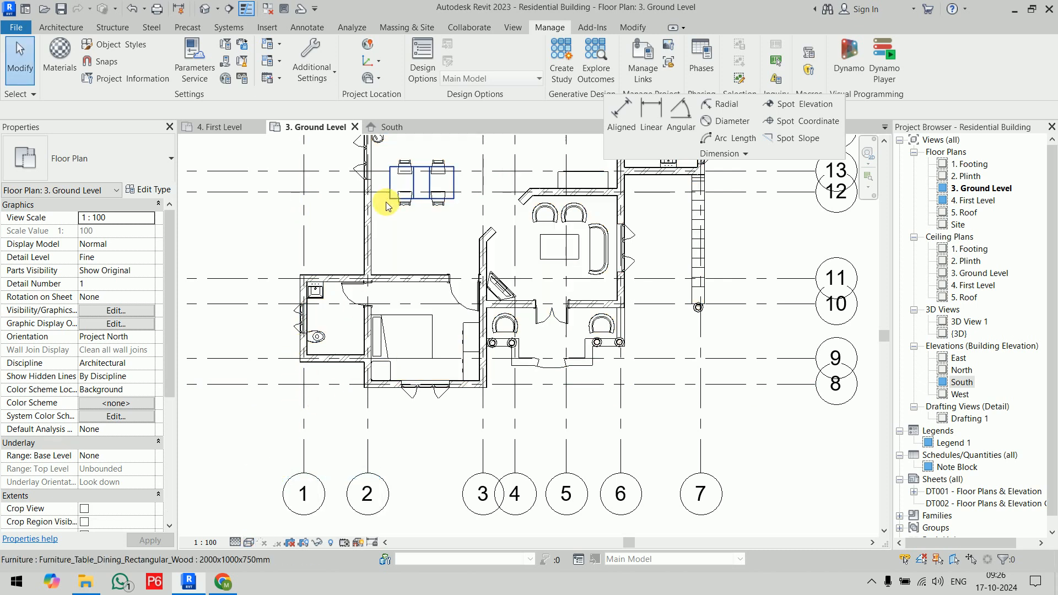
click(372, 60)
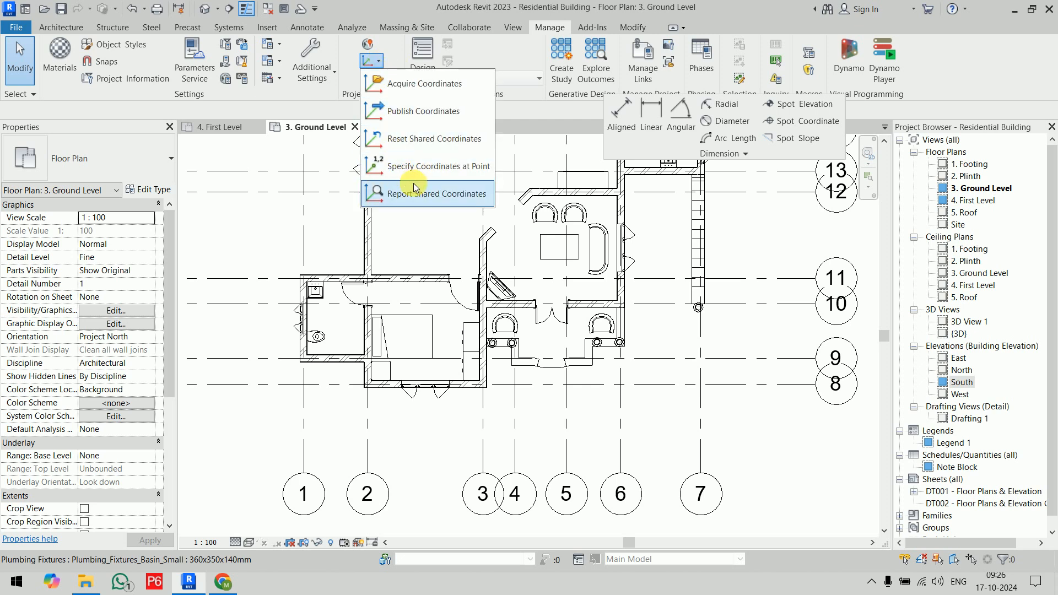
click(419, 168)
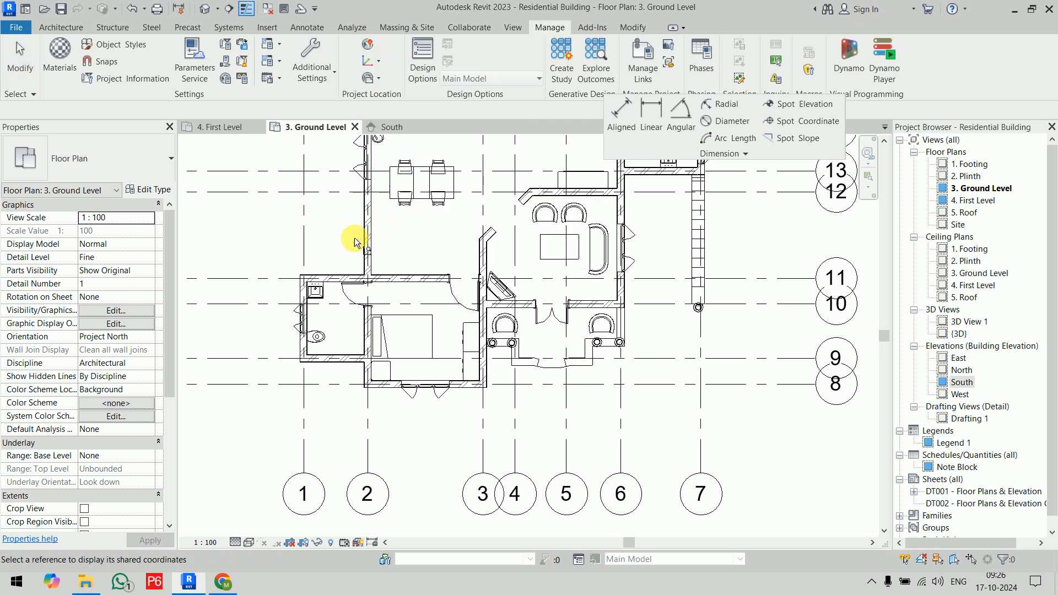
scroll(342, 254, down, 4)
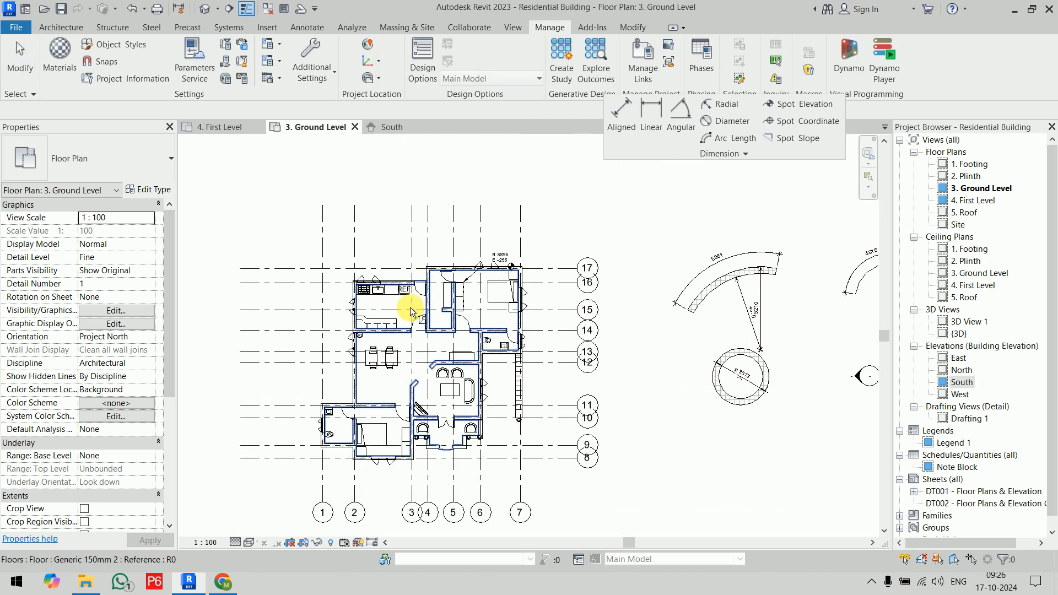
click(355, 257)
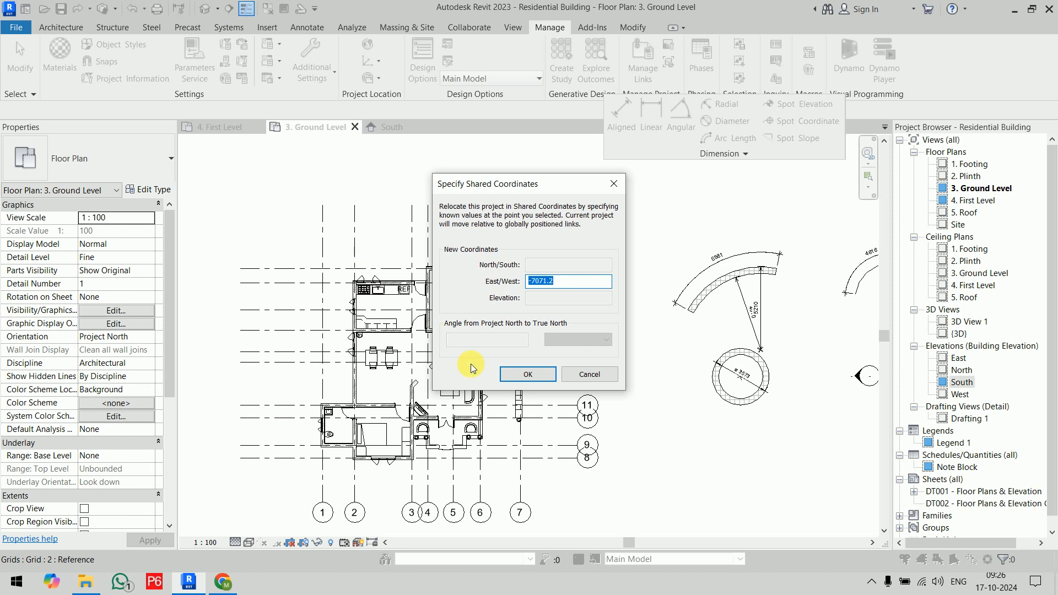
click(593, 375)
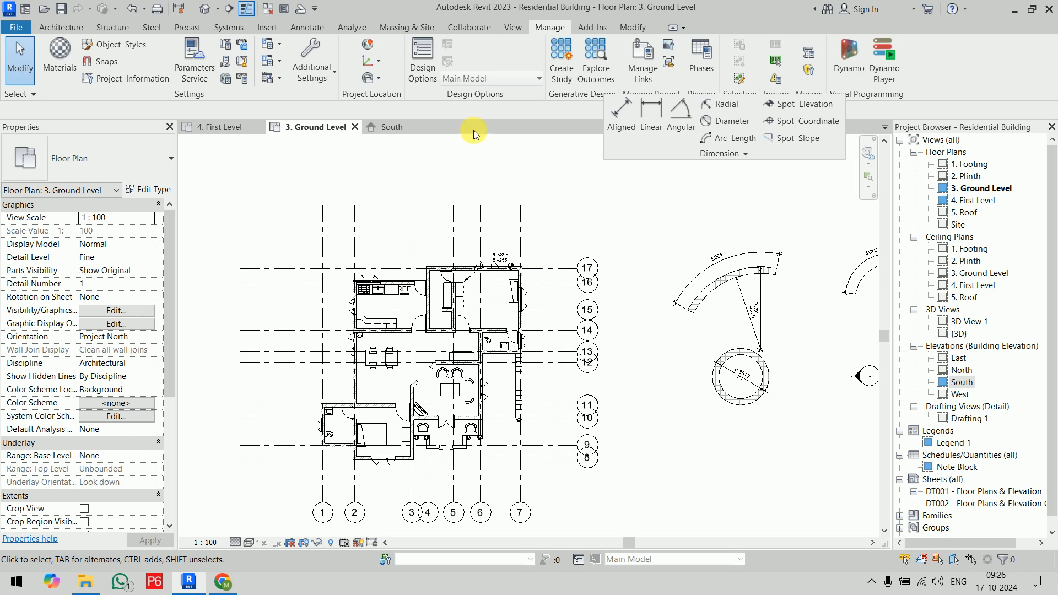
click(380, 61)
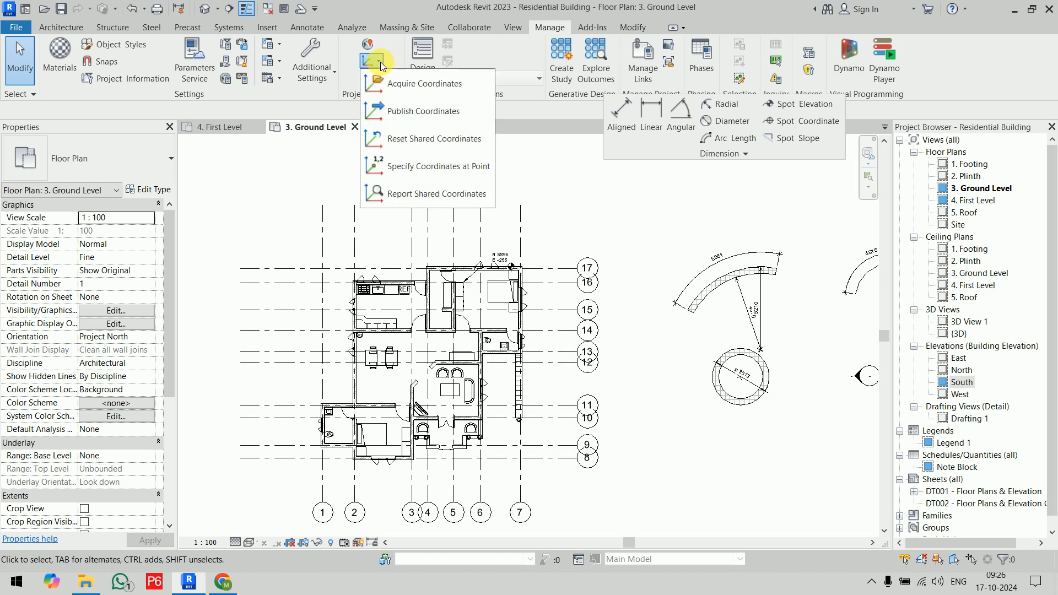
click(395, 84)
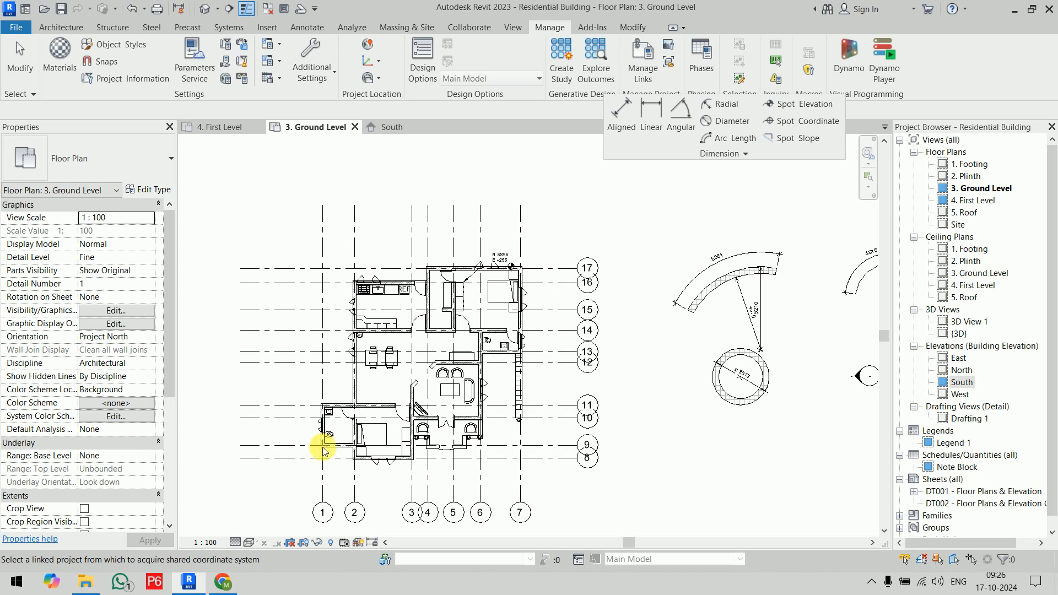
Specify shared coordinates of North/South 0 and East/West 0 at the bathroom's outer wall corner near grids 1 and 9.
click(379, 63)
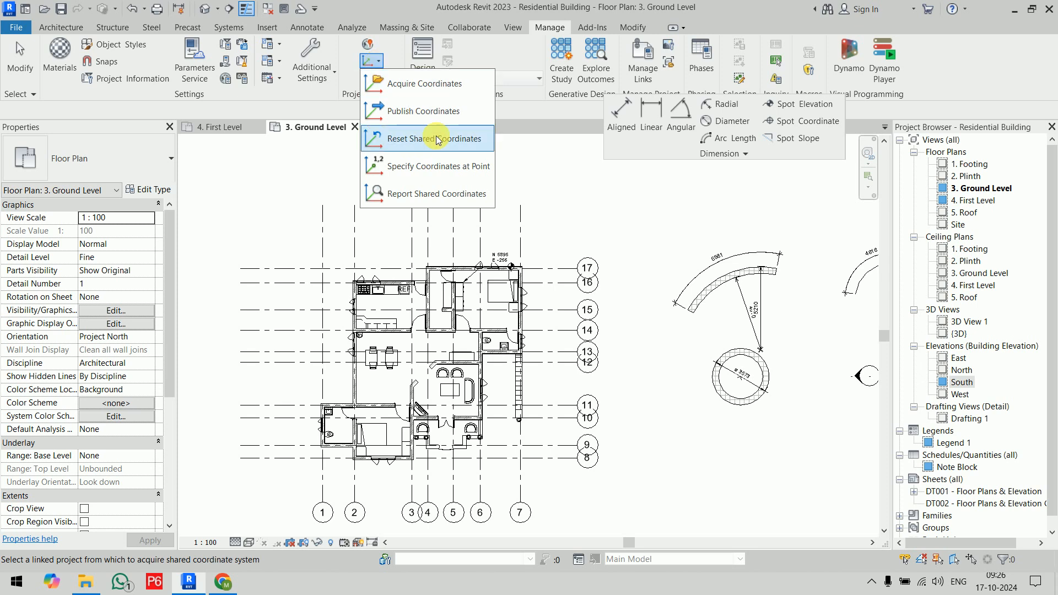
click(442, 168)
scroll(300, 456, up, 5)
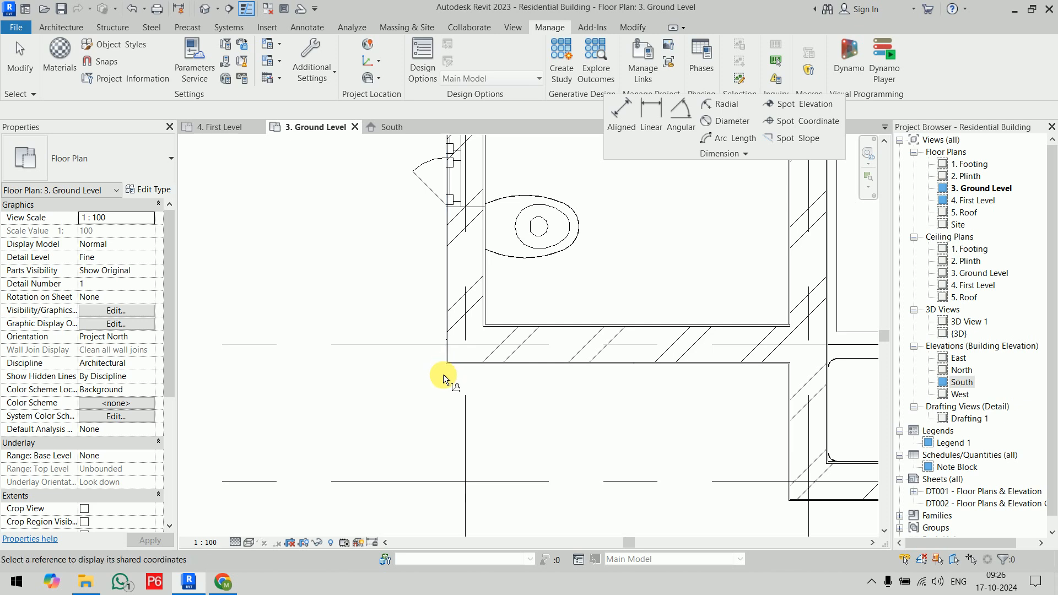
click(444, 369)
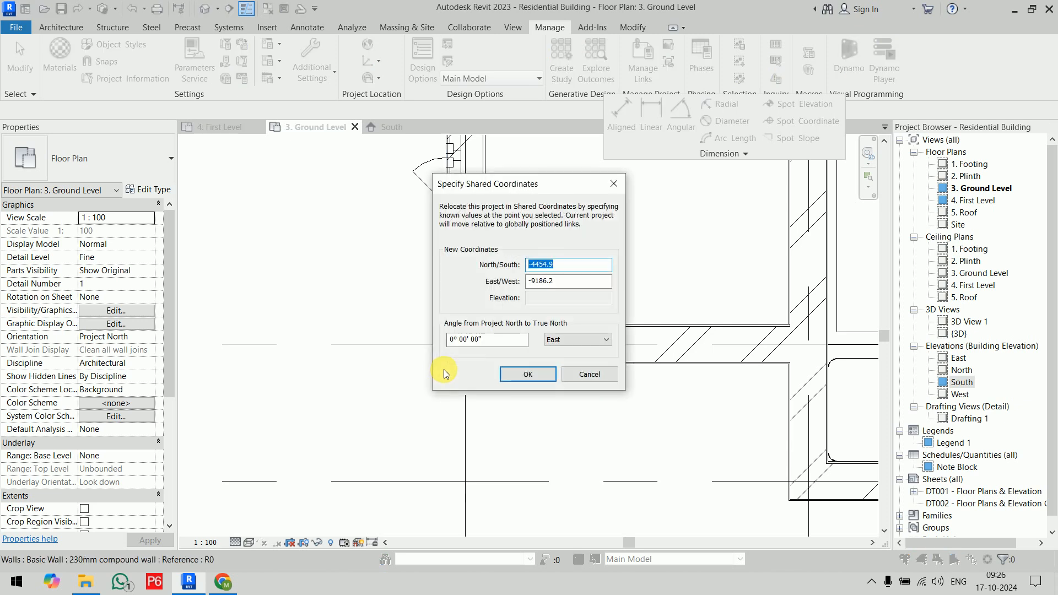
drag(472, 187, 603, 209)
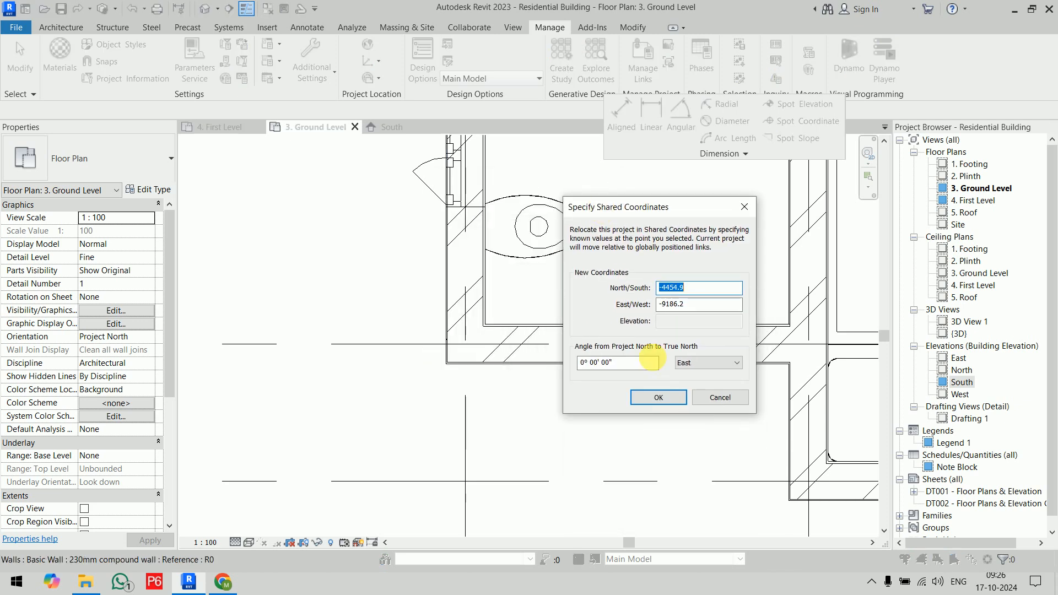
click(720, 396)
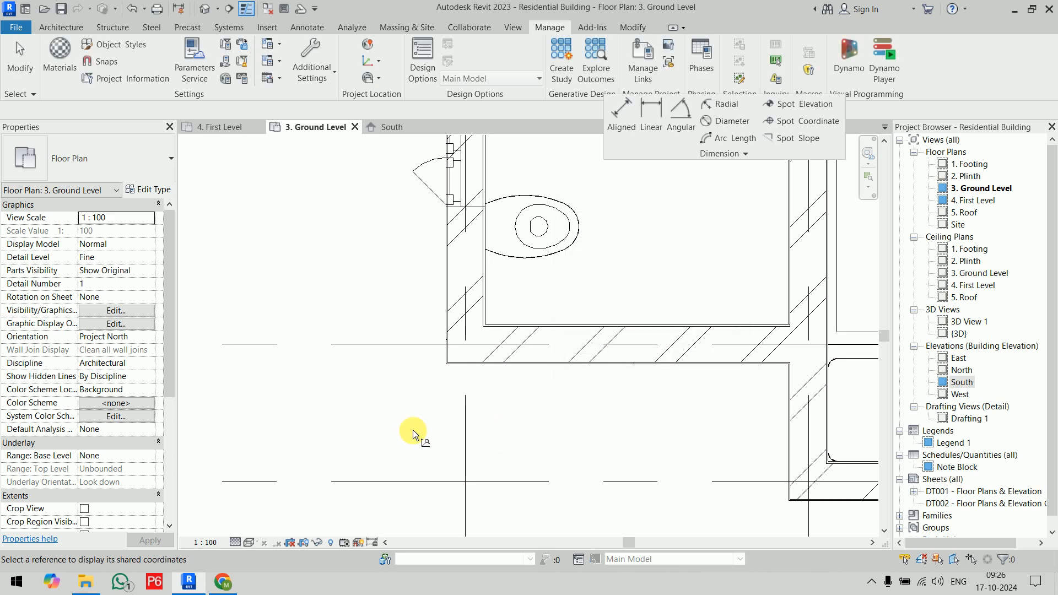
click(444, 370)
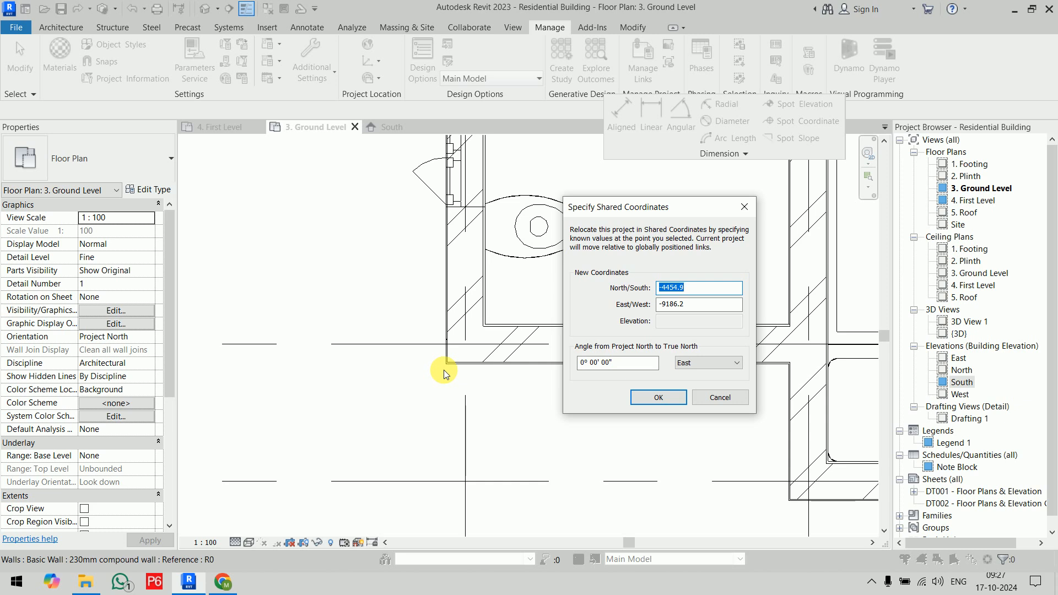
text(0)
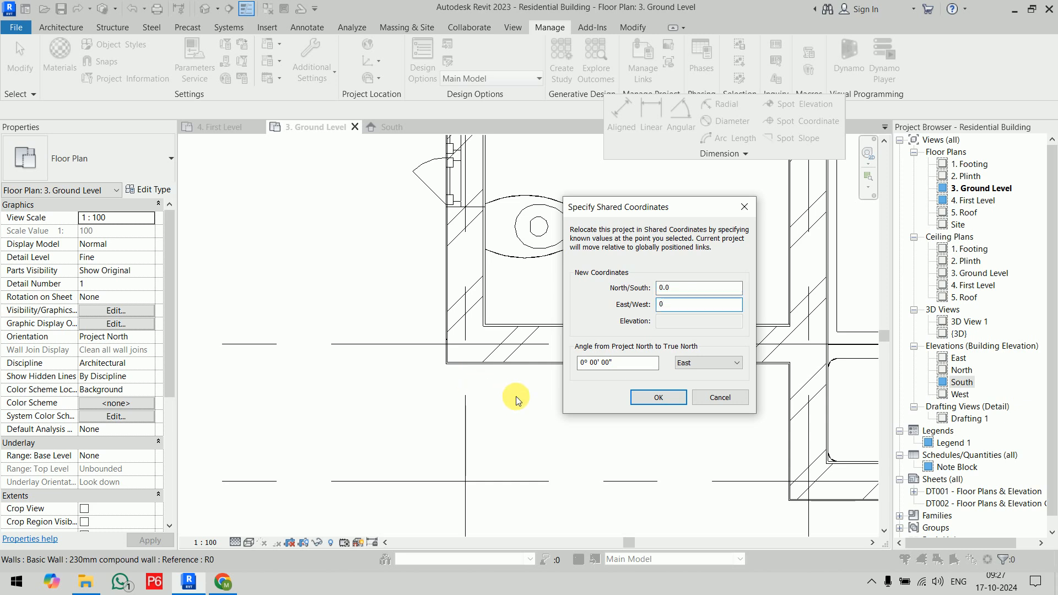
click(653, 398)
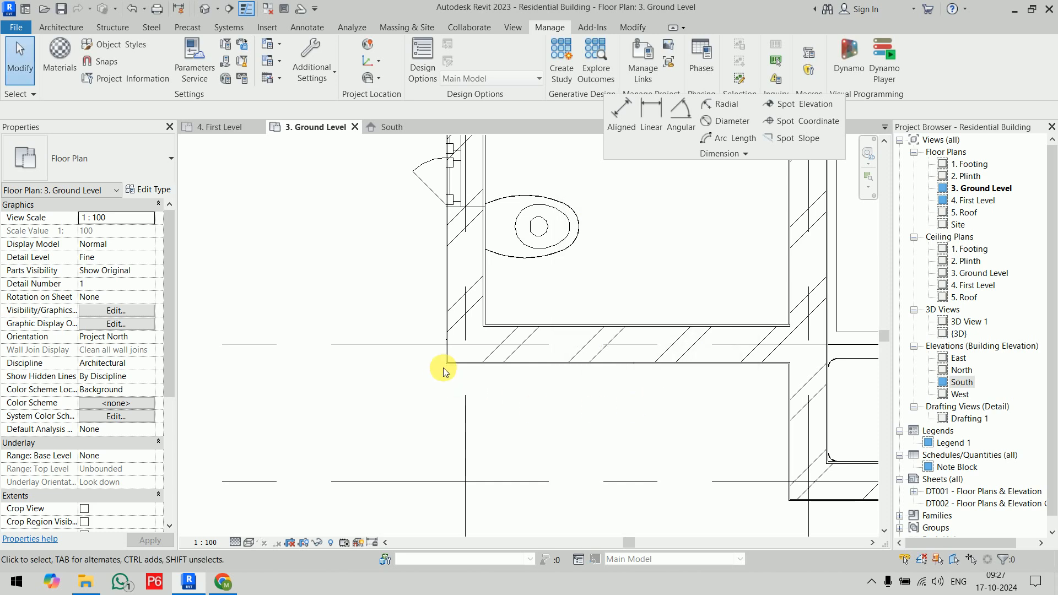
Place a Horizontal spot coordinate with leader and shoulder at the bathroom's outer wall corner near grids 1 and 9, and finish the command.
click(808, 121)
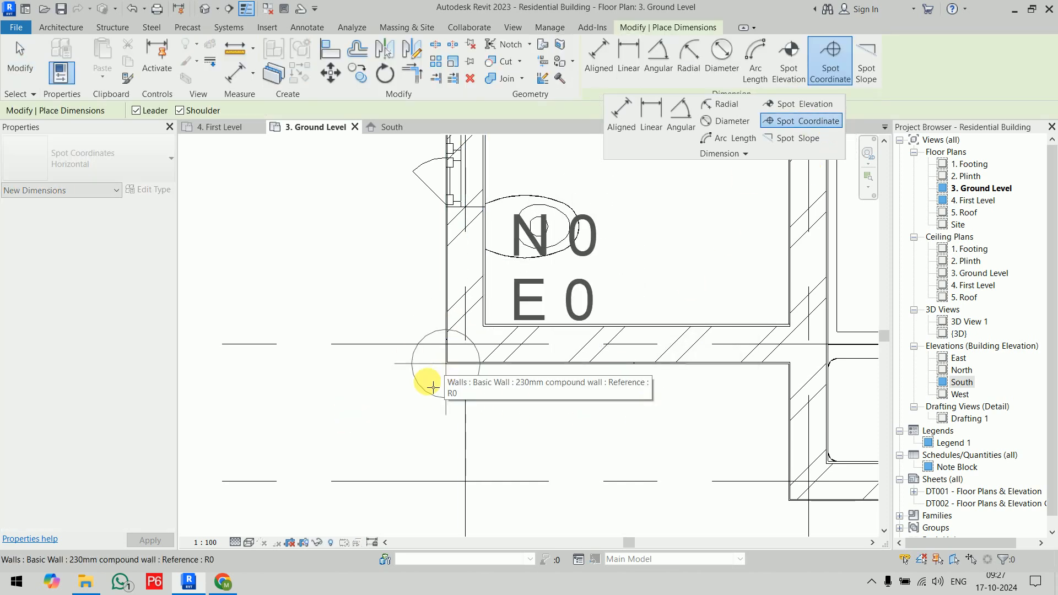
click(433, 388)
click(367, 428)
click(221, 427)
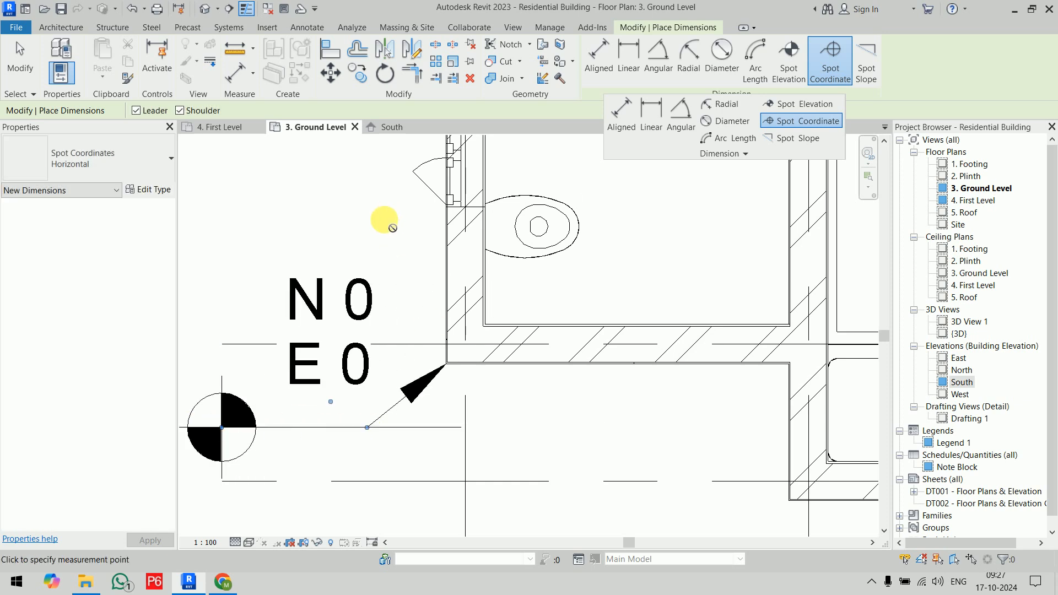
scroll(392, 227, down, 6)
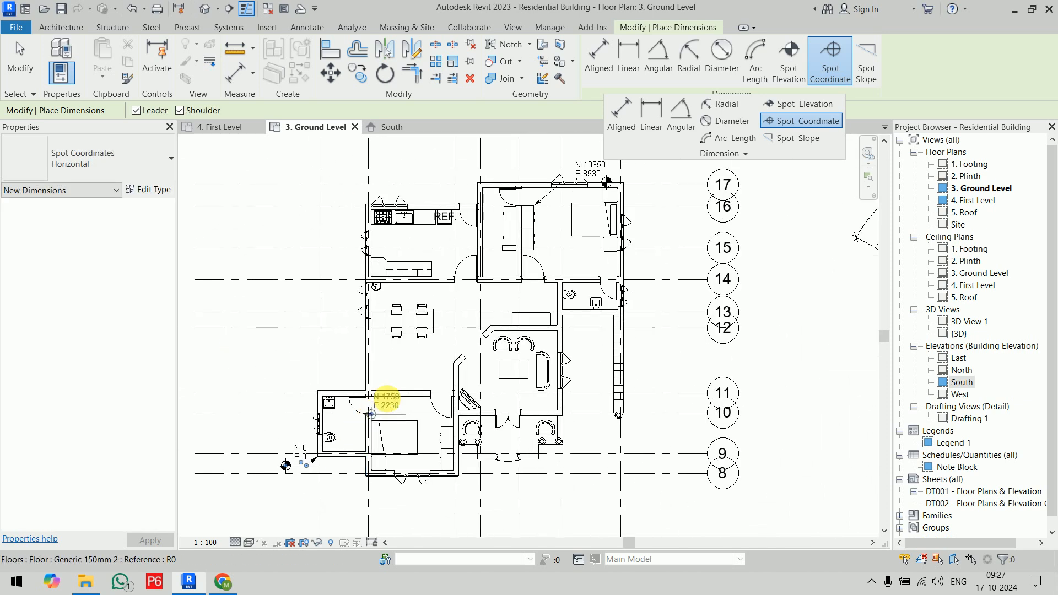
scroll(387, 406, up, 3)
scroll(414, 272, up, 2)
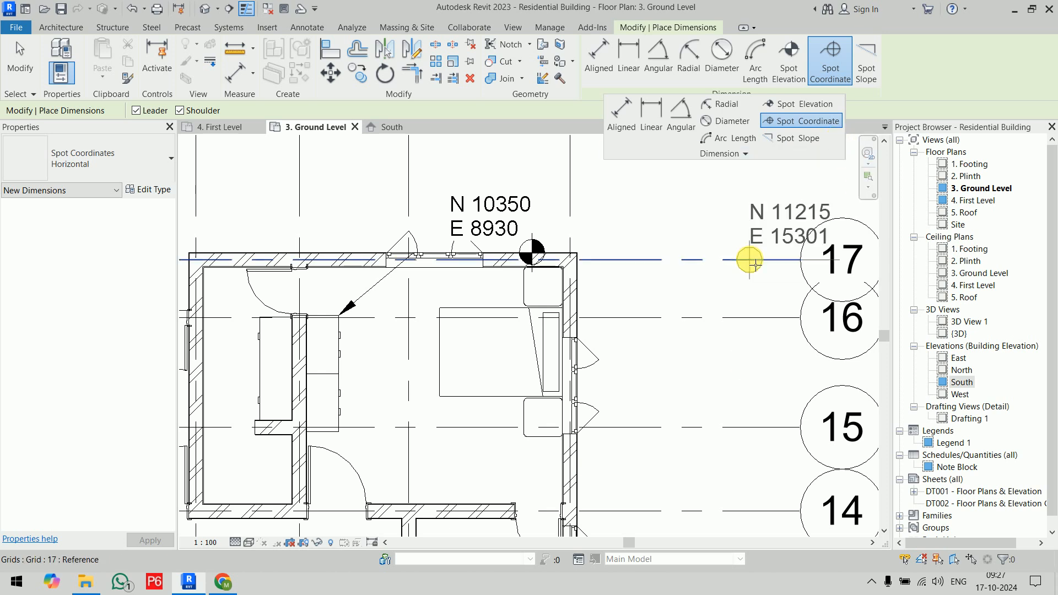
scroll(574, 315, down, 5)
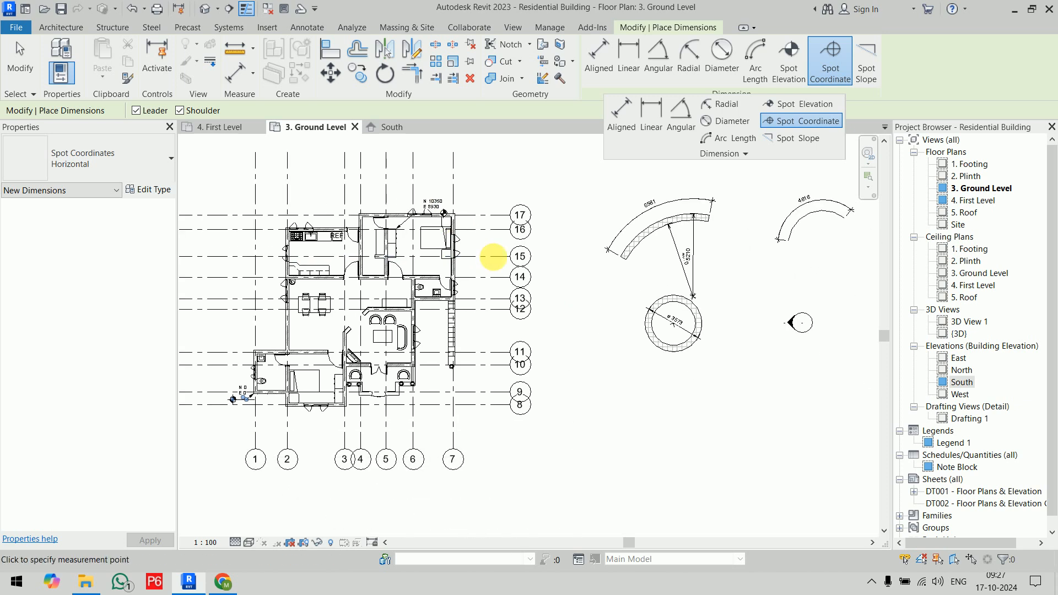
key(Escape)
key(Escape)
middle_drag(642, 296, 515, 297)
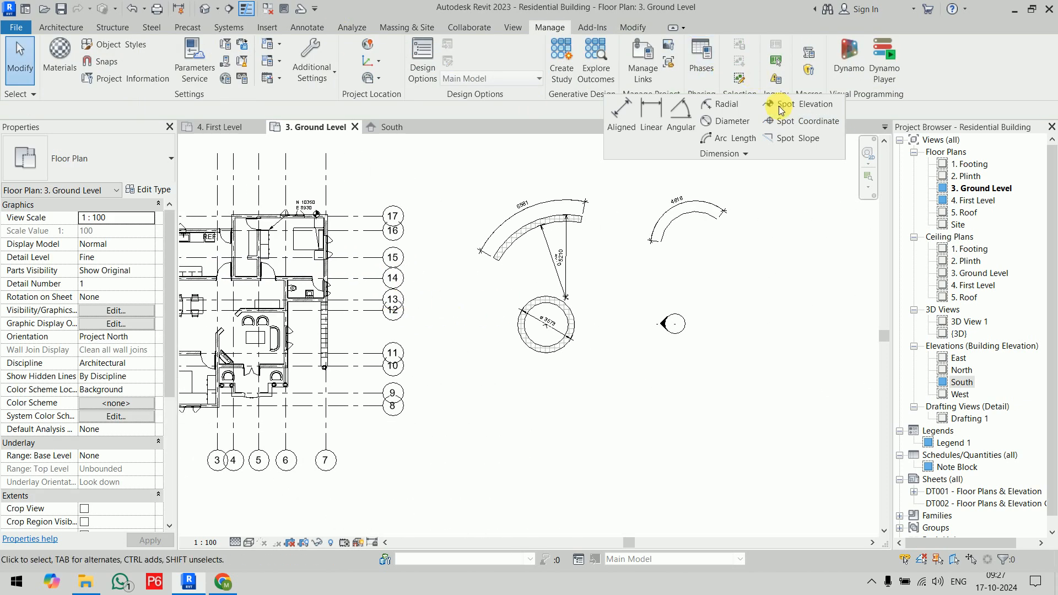
Start a Generic 150mm 2 floor and sketch a rectangular boundary about 7800 by 3600 mm below the circular wall.
click(61, 27)
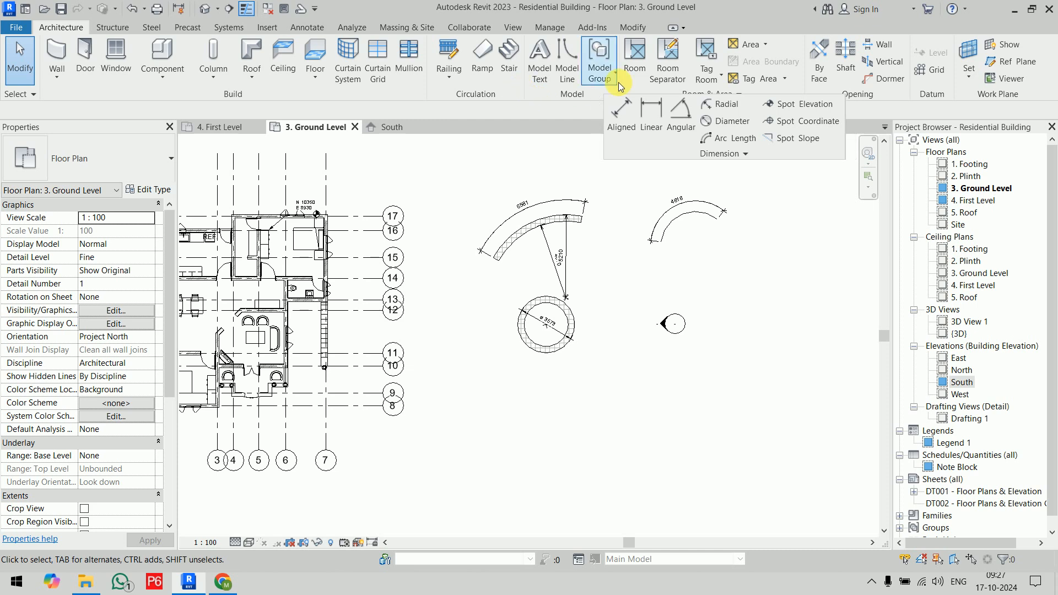
click(315, 55)
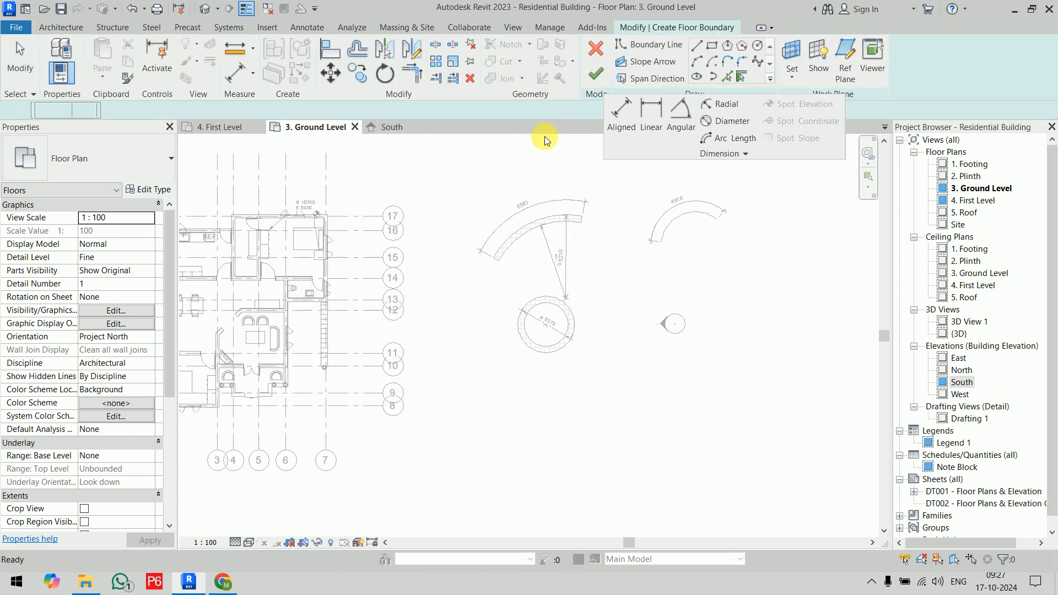
click(713, 46)
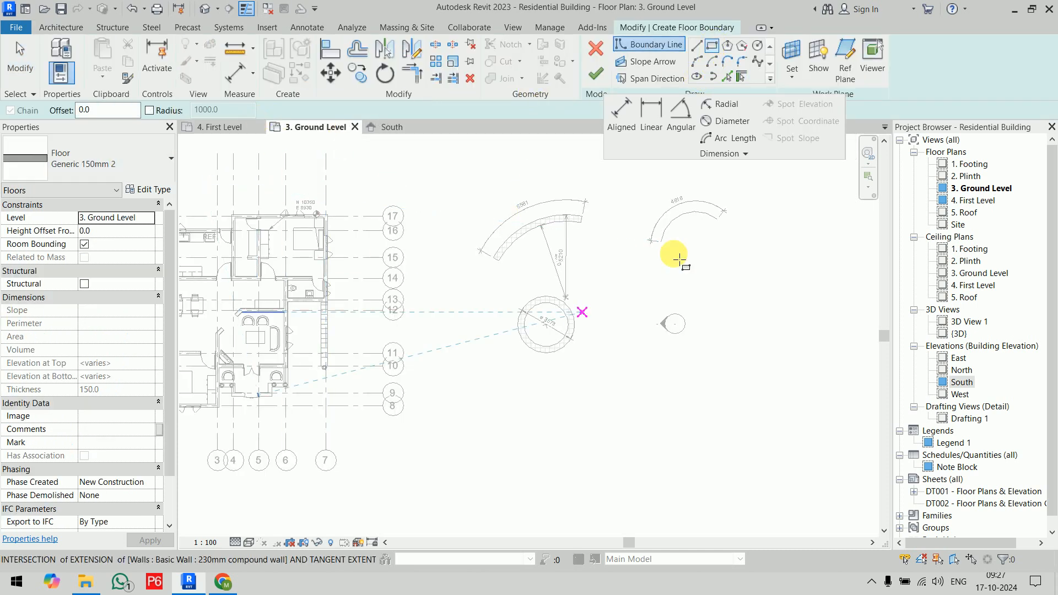
click(470, 387)
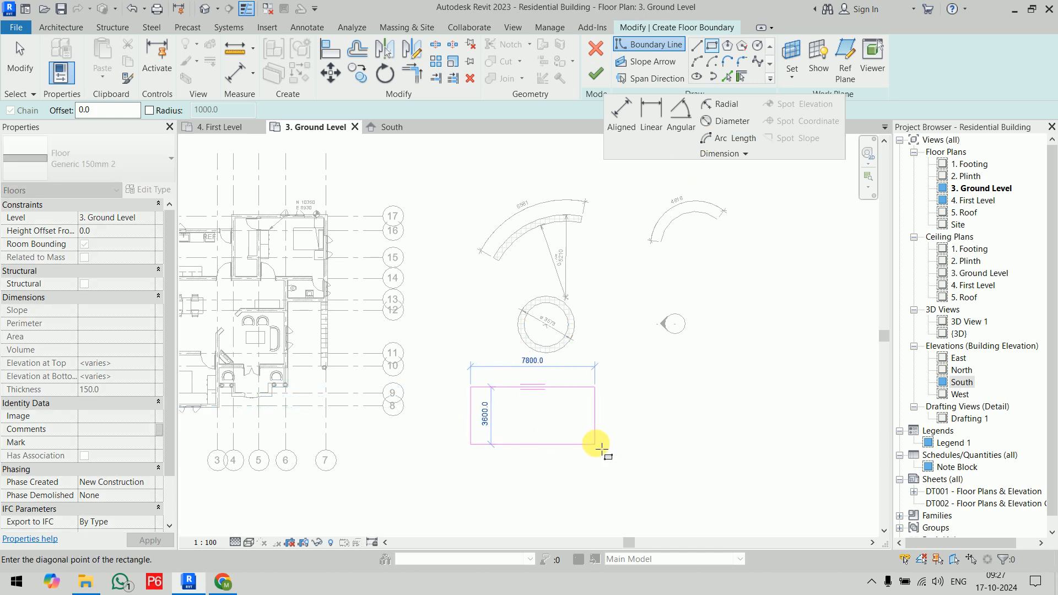
click(595, 444)
Add a slope arrow along the floor's horizontal centreline with a tail height offset of 600, and finish the floor.
click(649, 62)
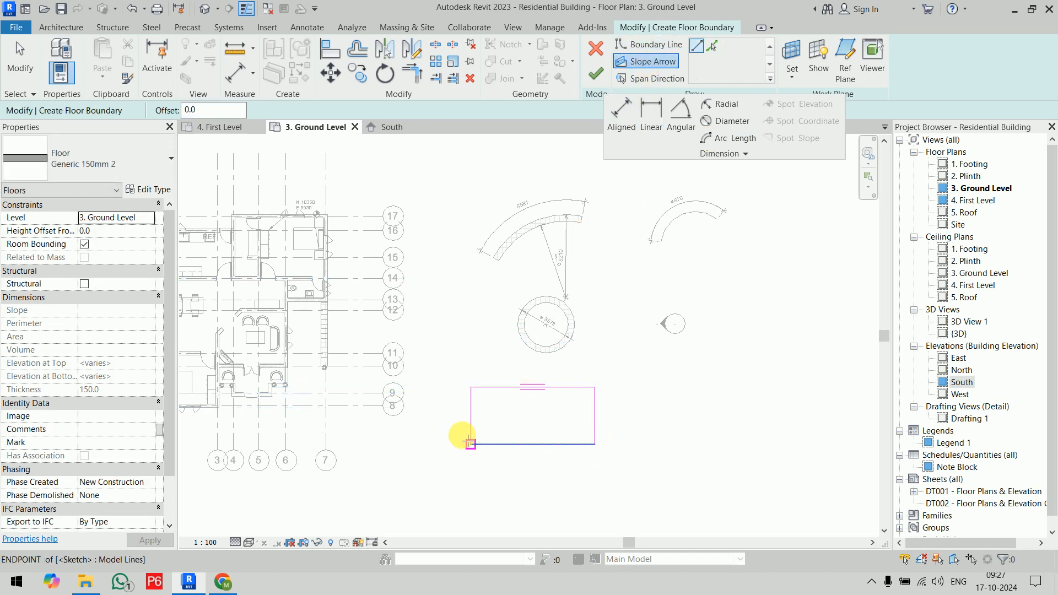
click(470, 415)
click(595, 416)
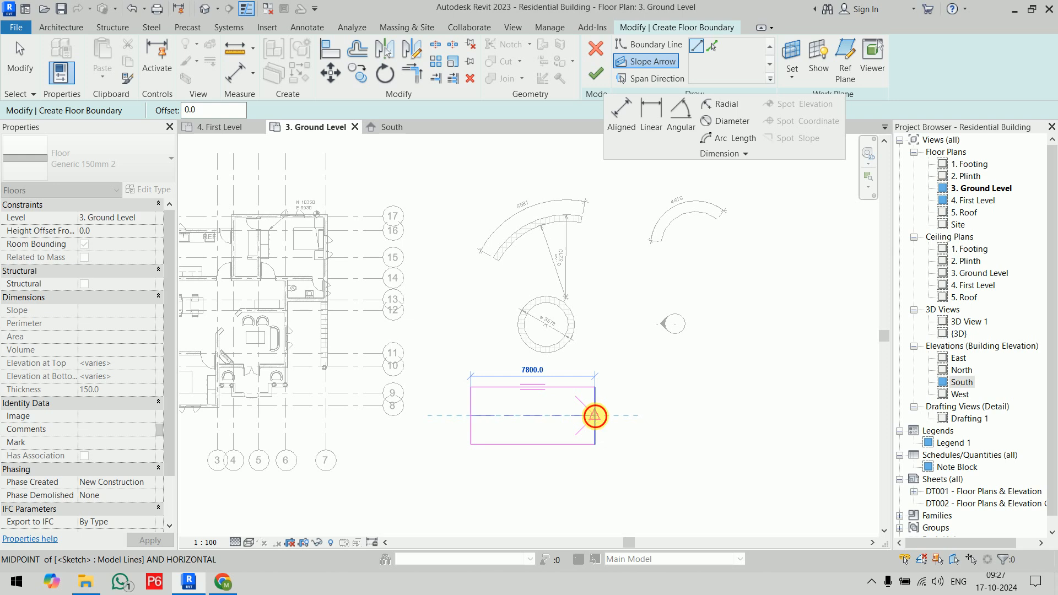
click(138, 245)
text(6)
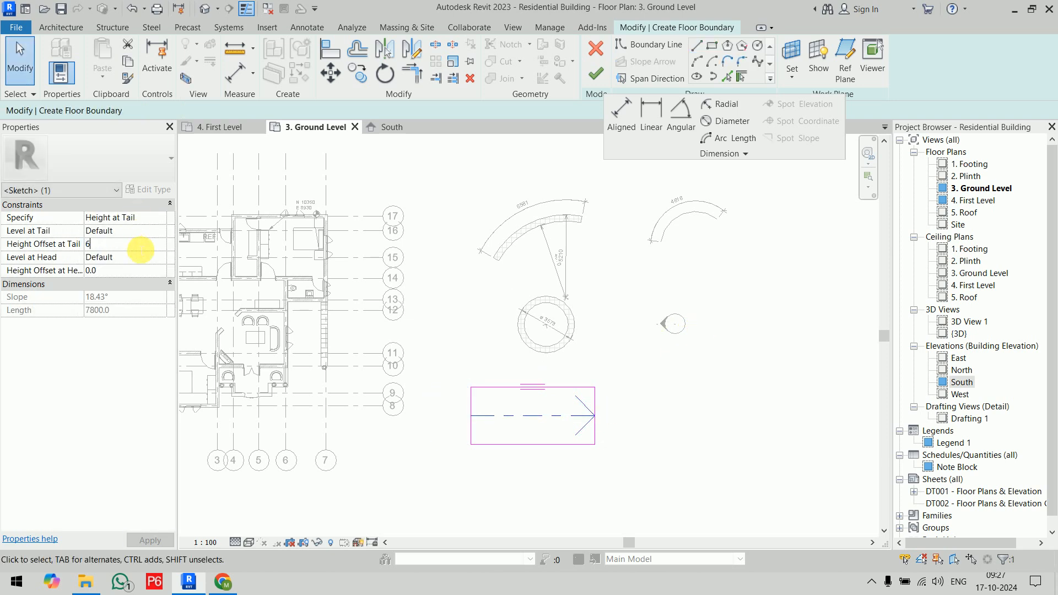
text(00)
key(Return)
click(595, 74)
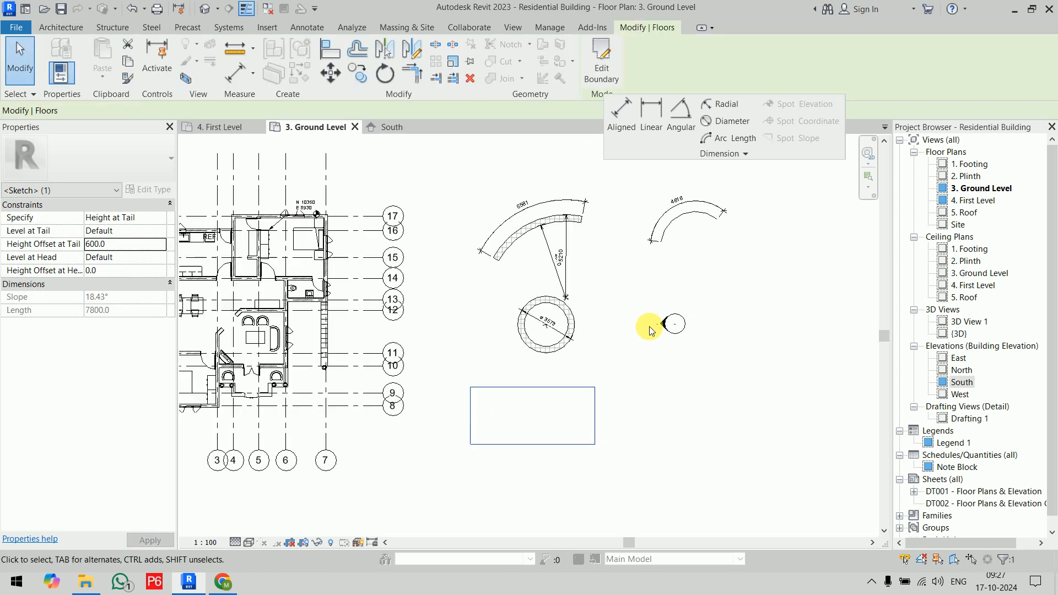
click(672, 379)
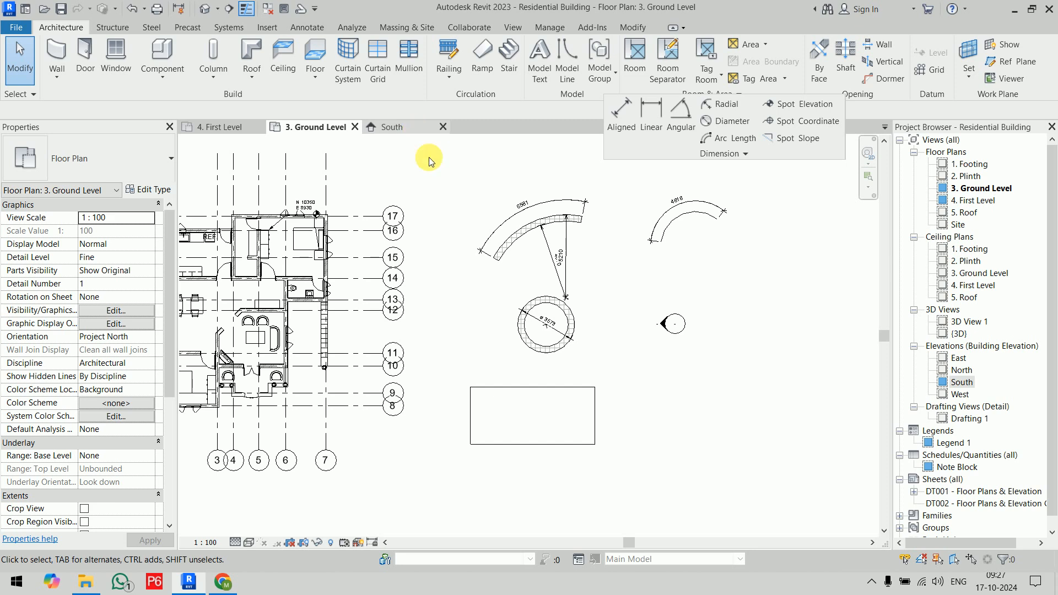
Open the South elevation and turn off Crop View to show the sloped floor beside the building.
scroll(512, 256, down, 4)
click(389, 128)
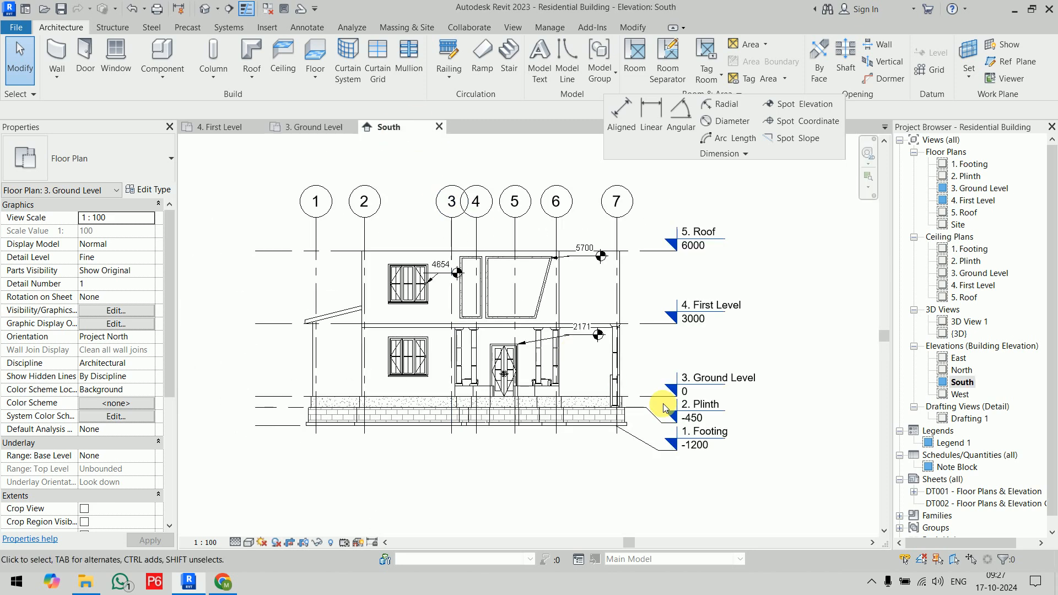
scroll(684, 436, down, 3)
middle_drag(683, 435, 296, 389)
scroll(482, 417, down, 1)
middle_drag(482, 417, 540, 352)
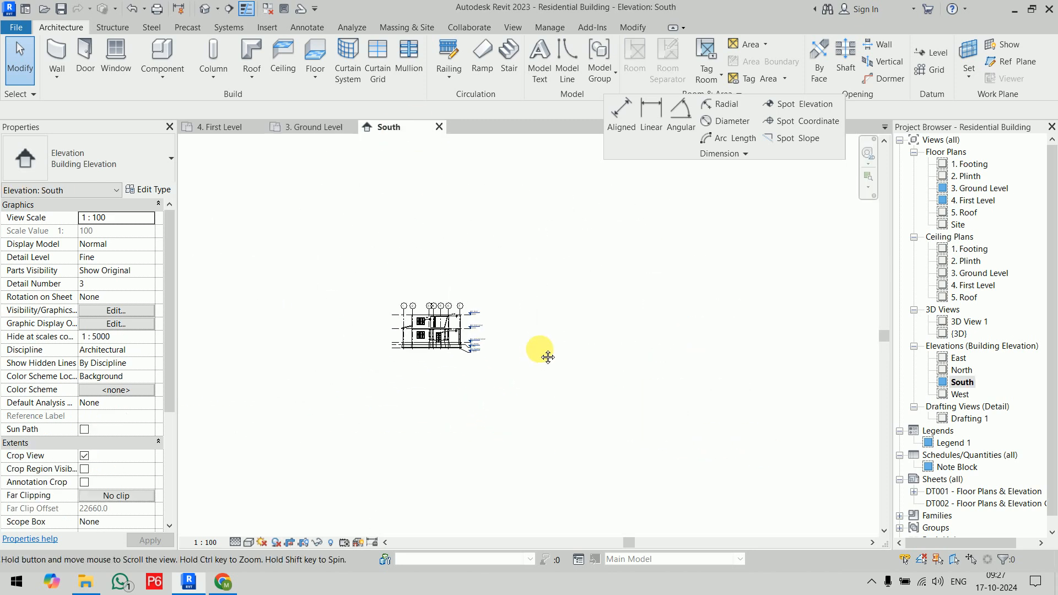
scroll(485, 342, up, 5)
scroll(487, 363, down, 1)
scroll(490, 368, down, 2)
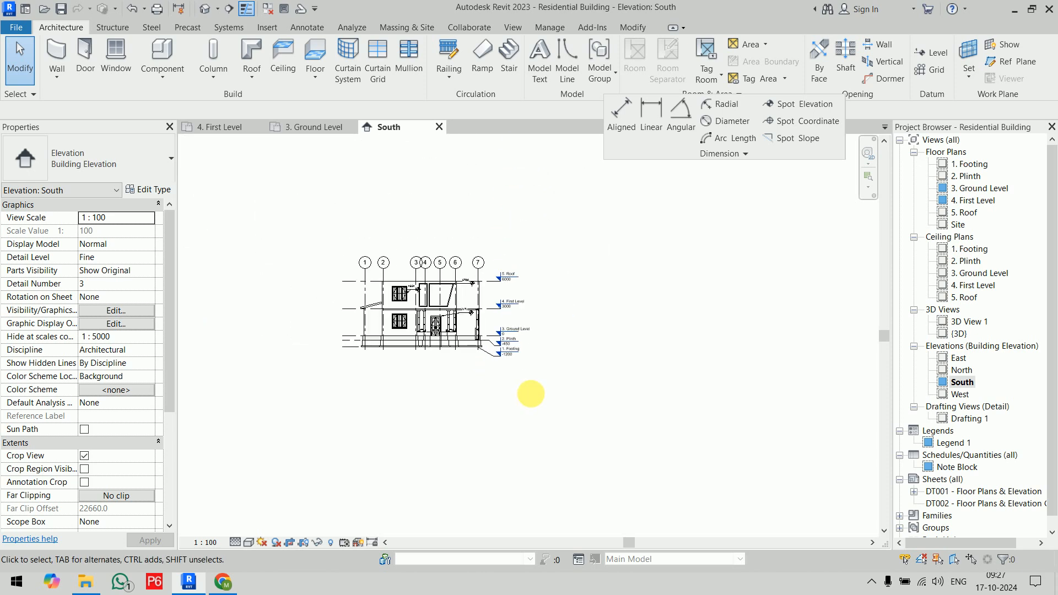
scroll(515, 406, up, 8)
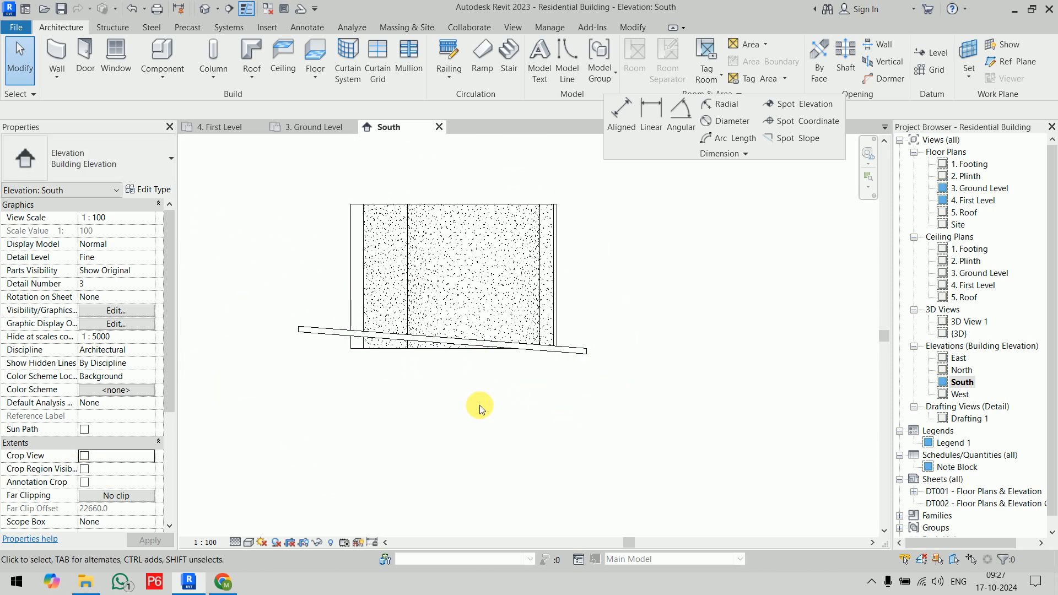
Place a Spot Slope with arrow representation beneath the sloped floor in the South elevation, and finish the command.
click(808, 139)
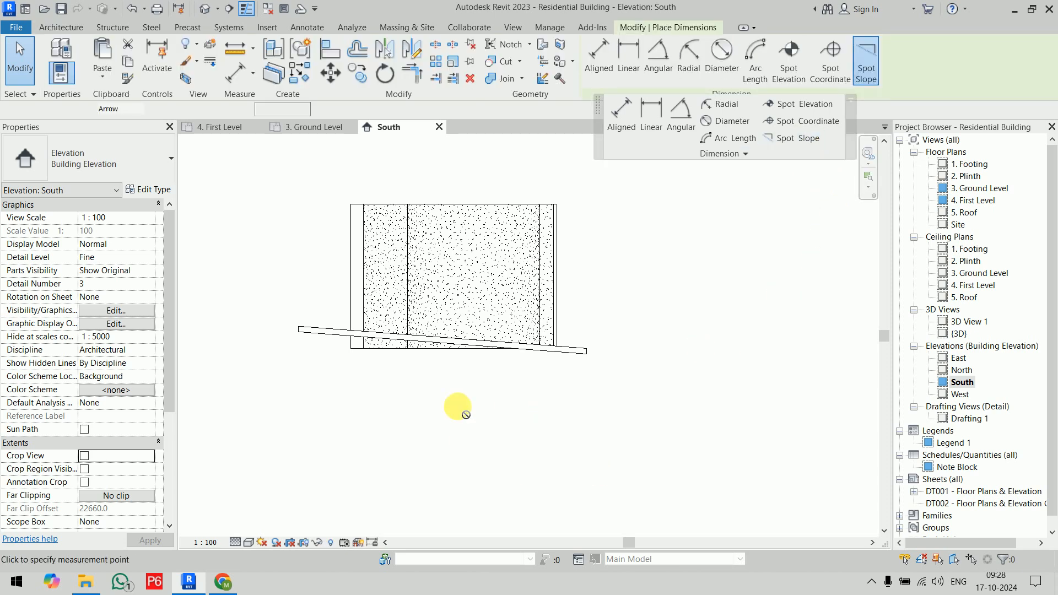
click(439, 340)
click(435, 401)
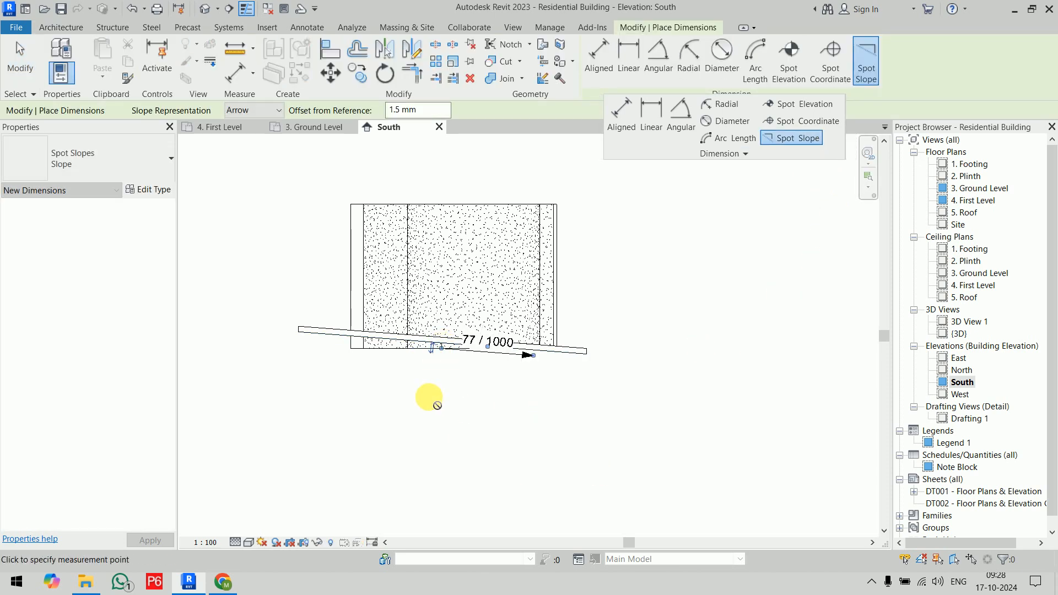
right_click(486, 389)
click(554, 215)
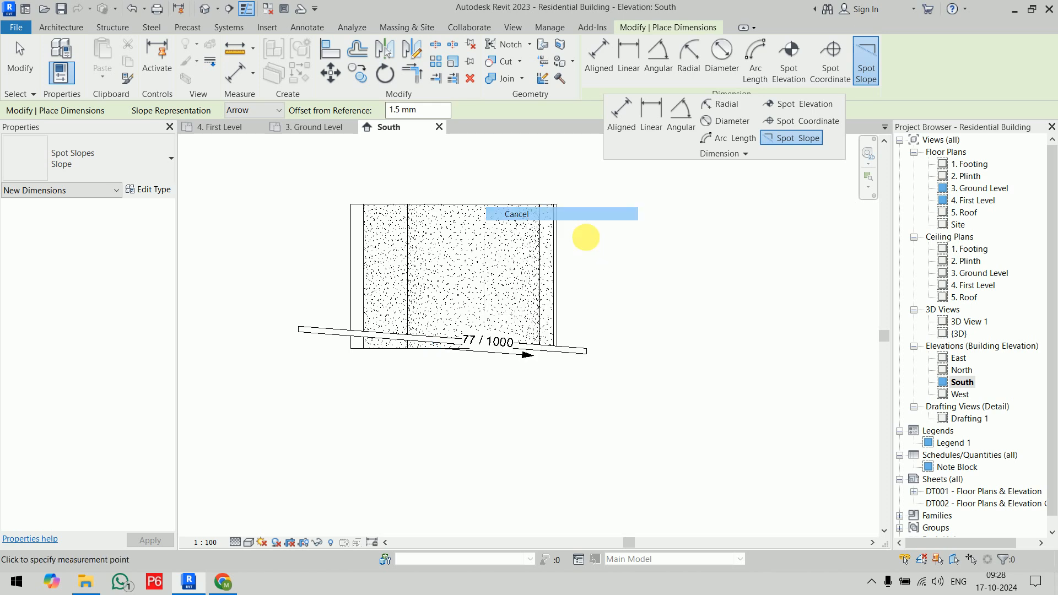
right_click(631, 247)
click(645, 257)
Move the spot slope annotation farther below the floor, to an offset of about 7.7 mm from the reference.
scroll(495, 377, up, 3)
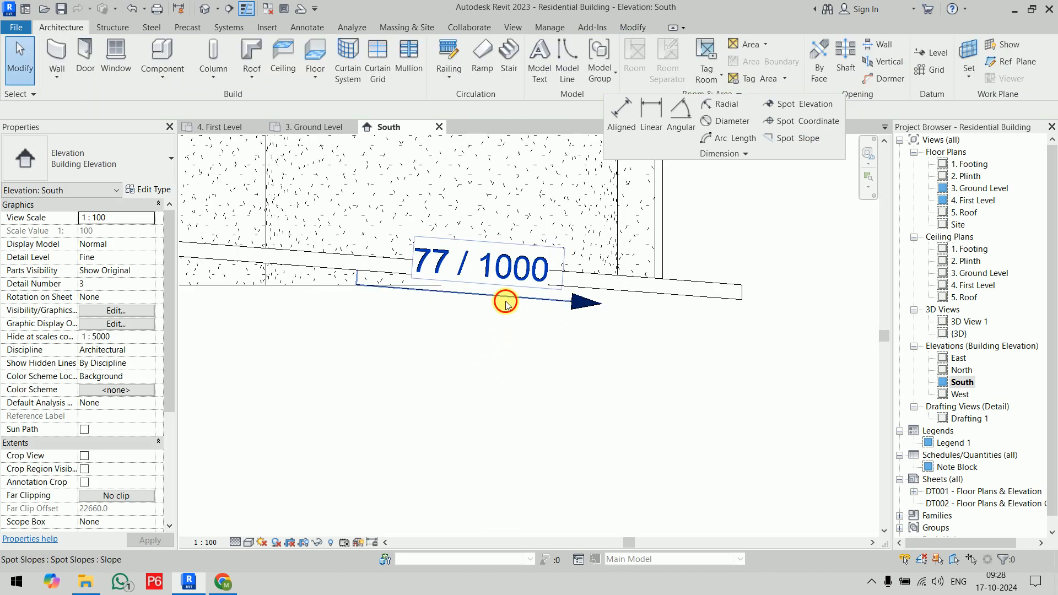
click(503, 298)
drag(355, 288, 359, 350)
click(407, 418)
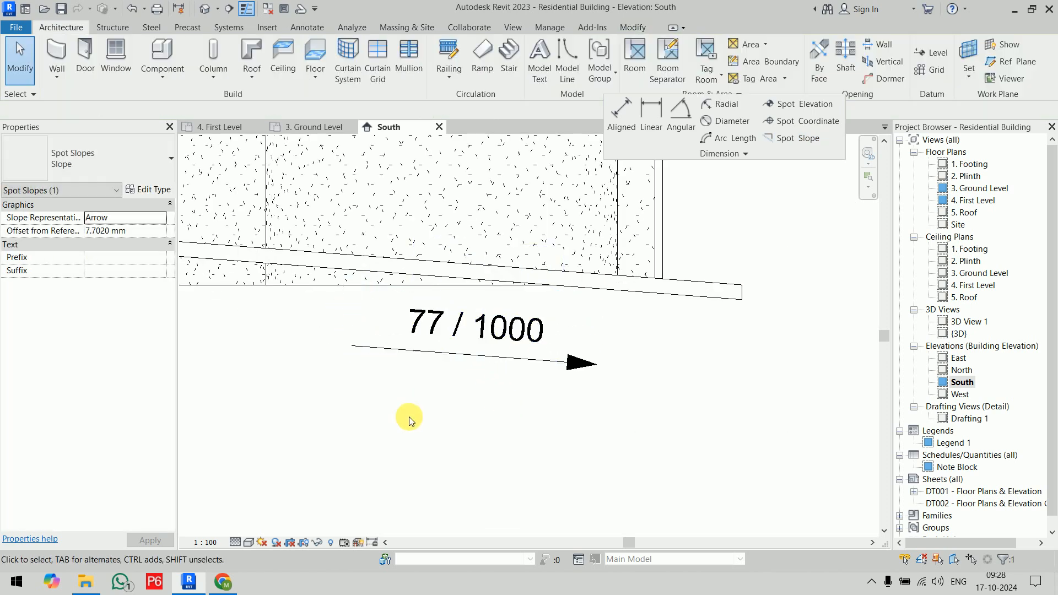
Set the spot slope type's primary units format to Degrees with the ° unit symbol.
click(488, 358)
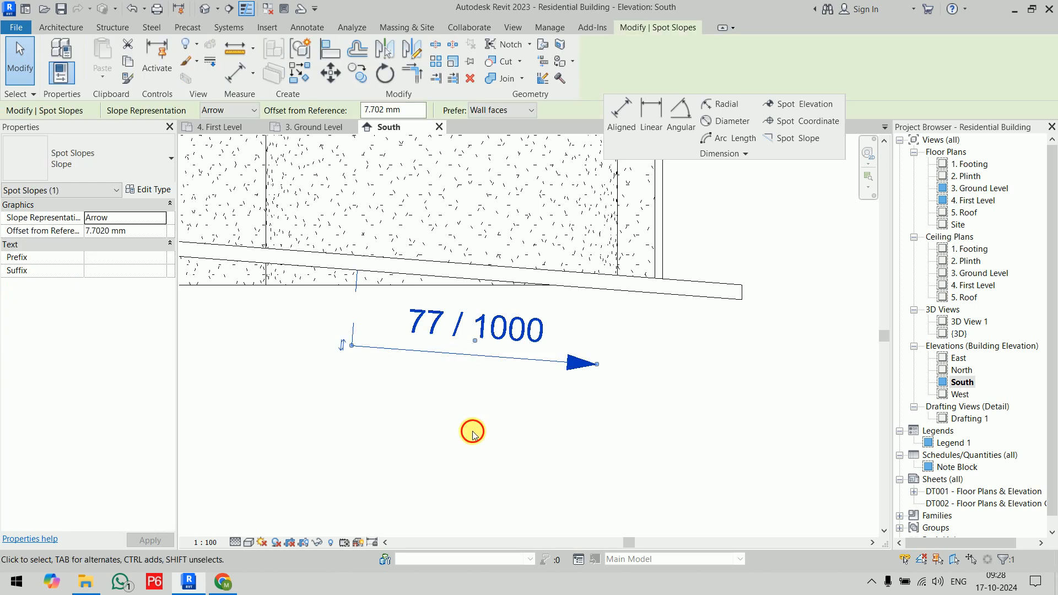
click(472, 431)
click(474, 324)
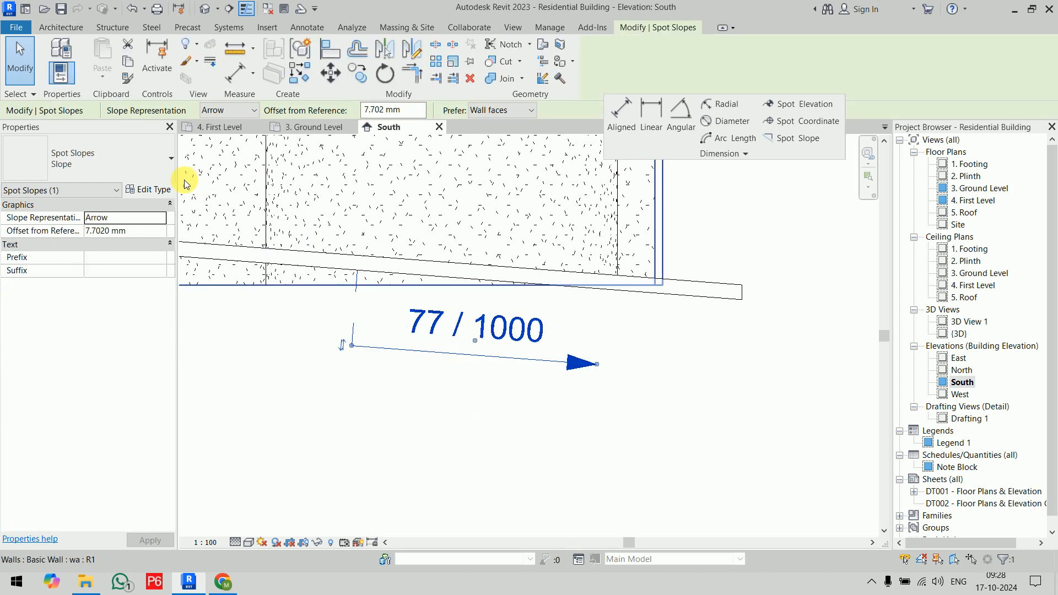
click(151, 190)
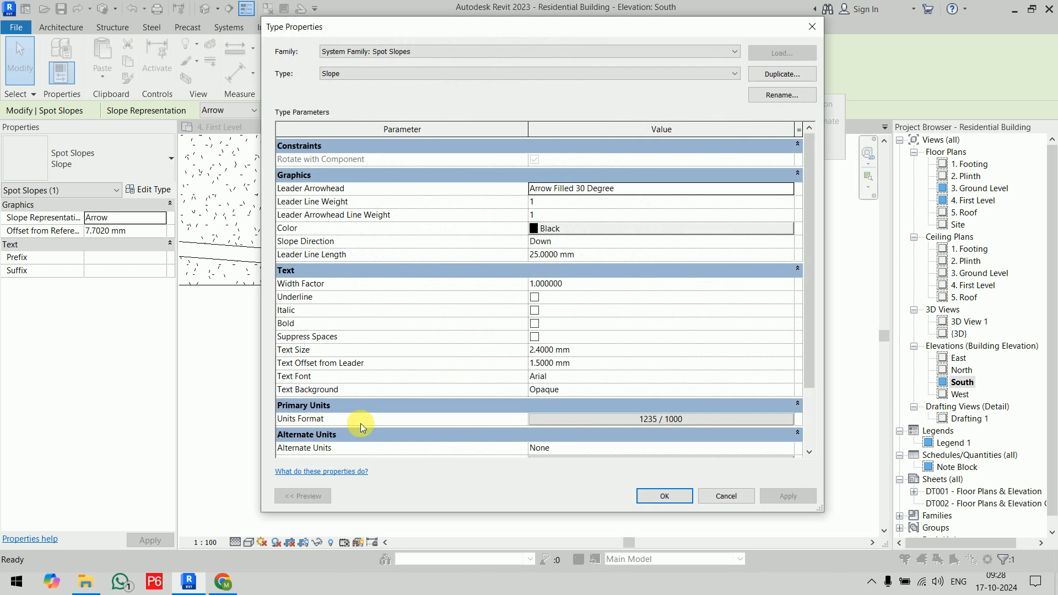
click(680, 421)
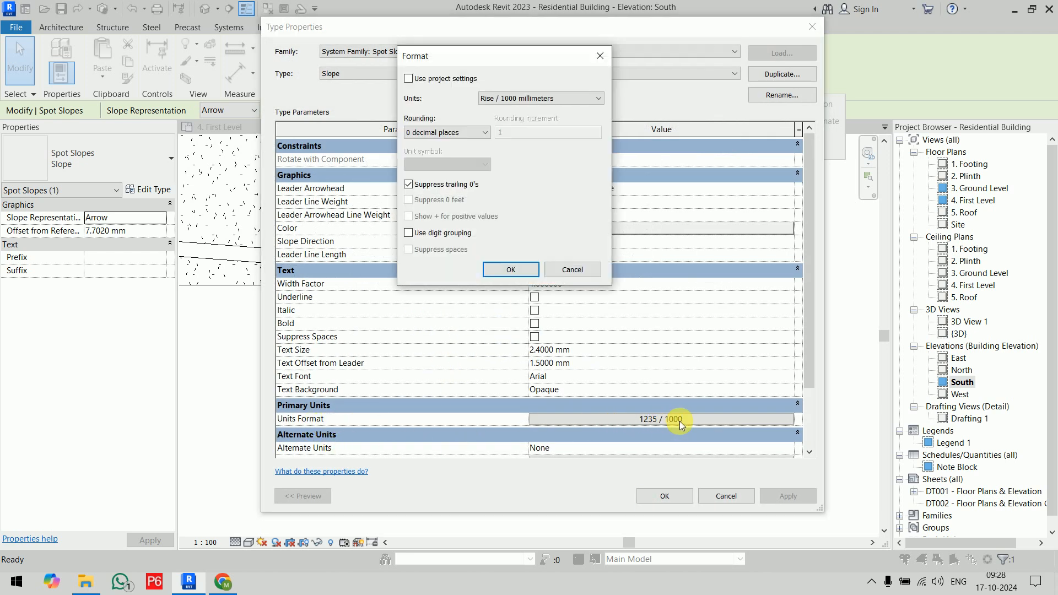
click(548, 98)
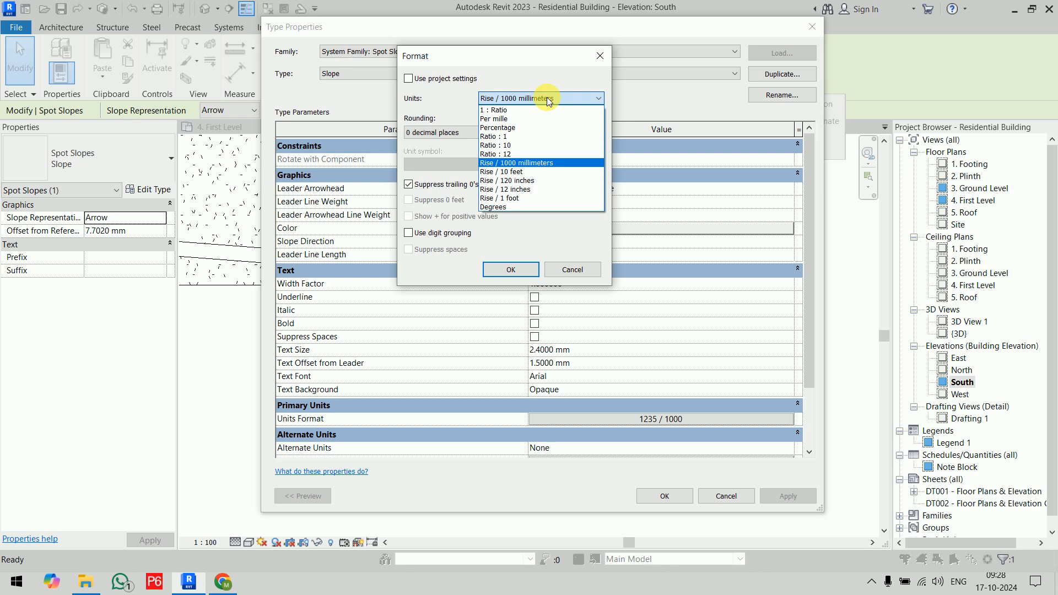
click(547, 206)
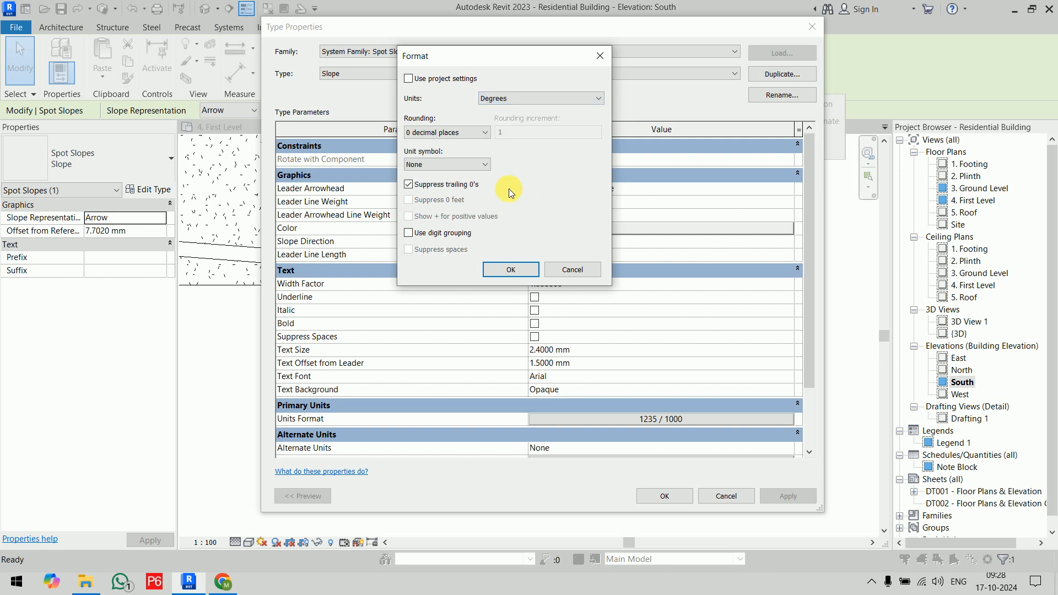
click(458, 164)
click(452, 186)
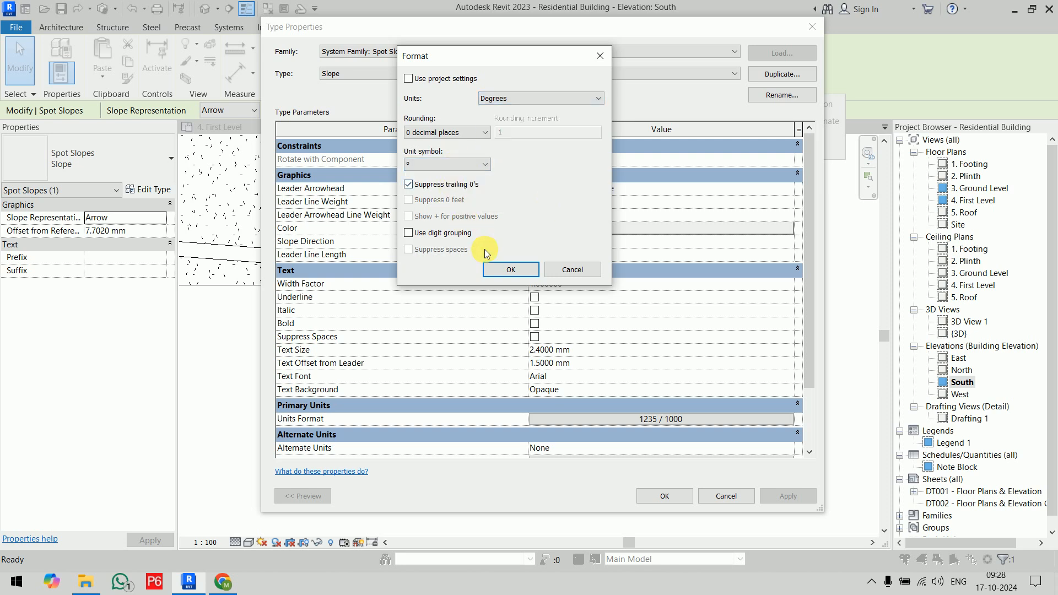
click(508, 268)
Set the rounding of the spot slope type's primary units to 2 decimal places and accept the type properties.
click(677, 409)
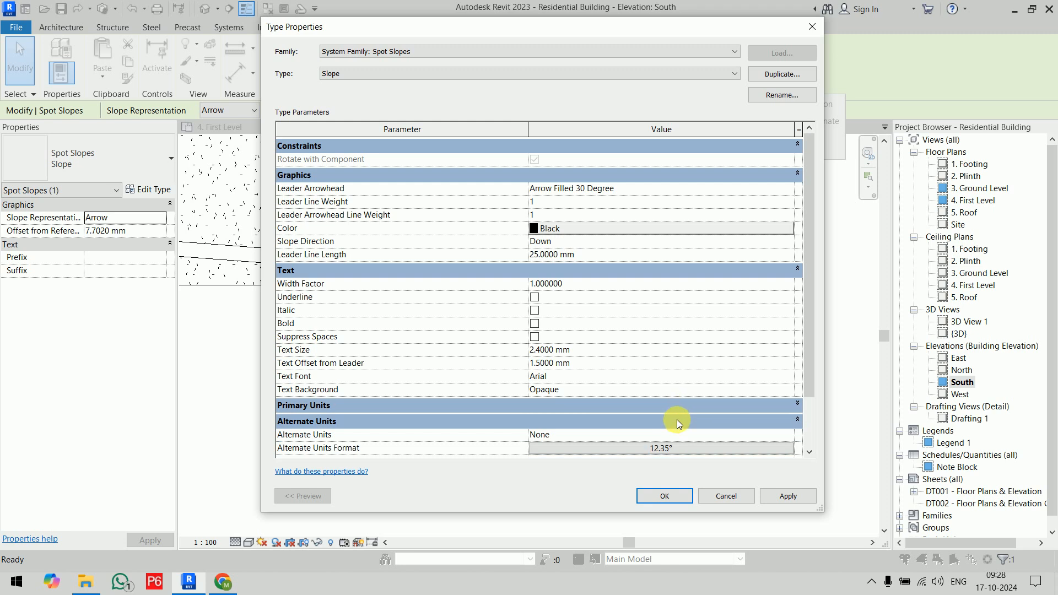
click(677, 411)
click(674, 420)
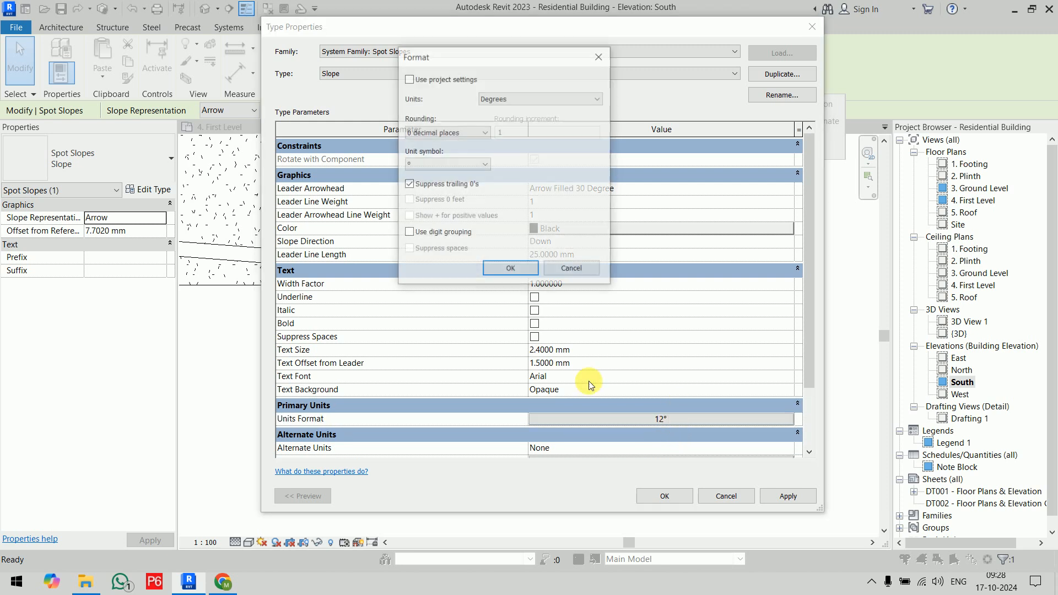
click(461, 134)
click(436, 188)
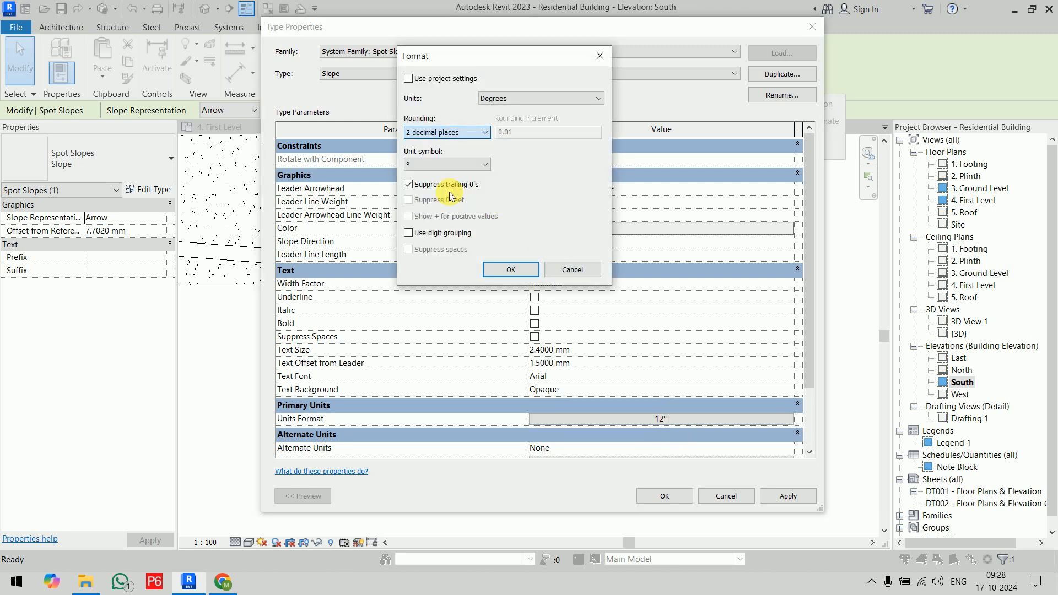
click(511, 269)
click(673, 488)
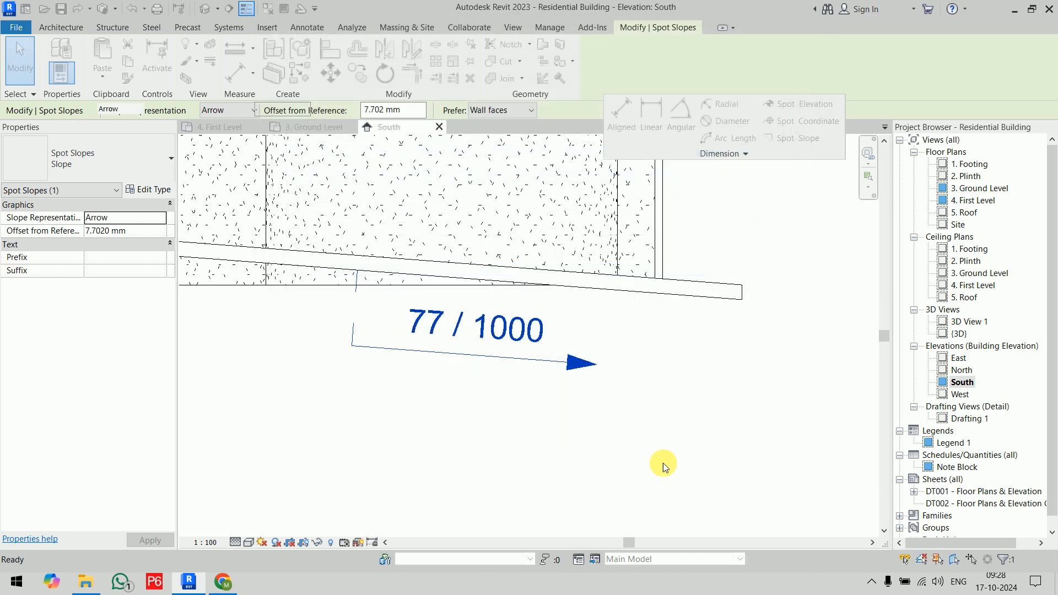
click(659, 432)
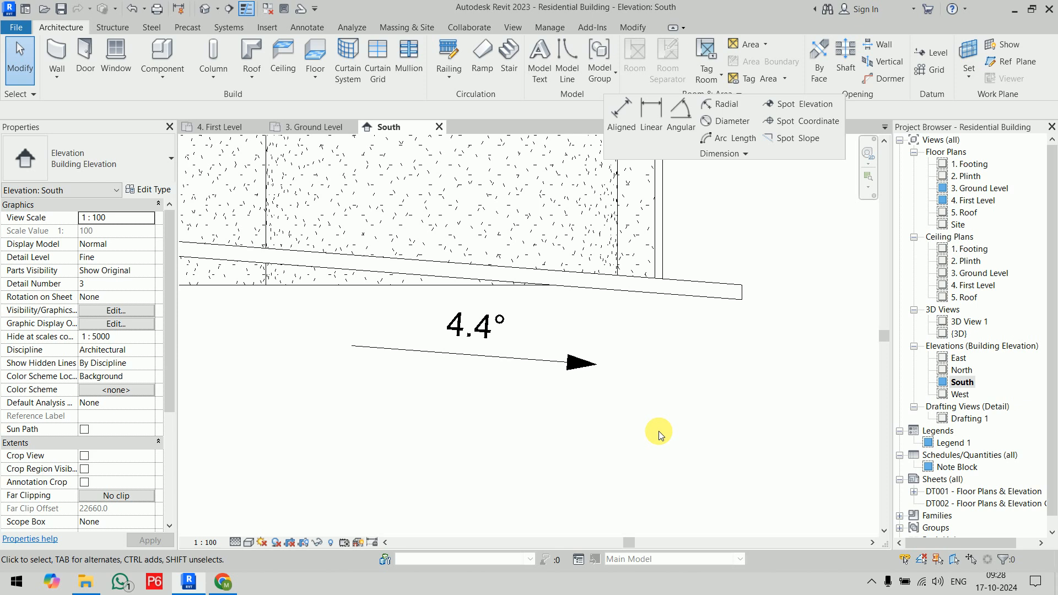
Review the slope format in the Project Units settings.
key(u)
key(n)
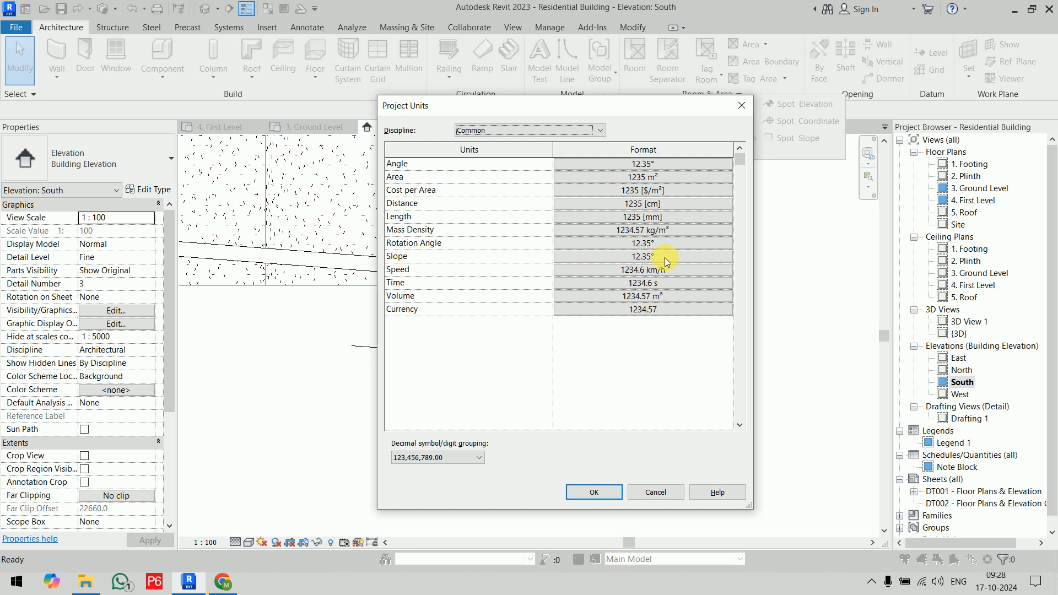
click(610, 492)
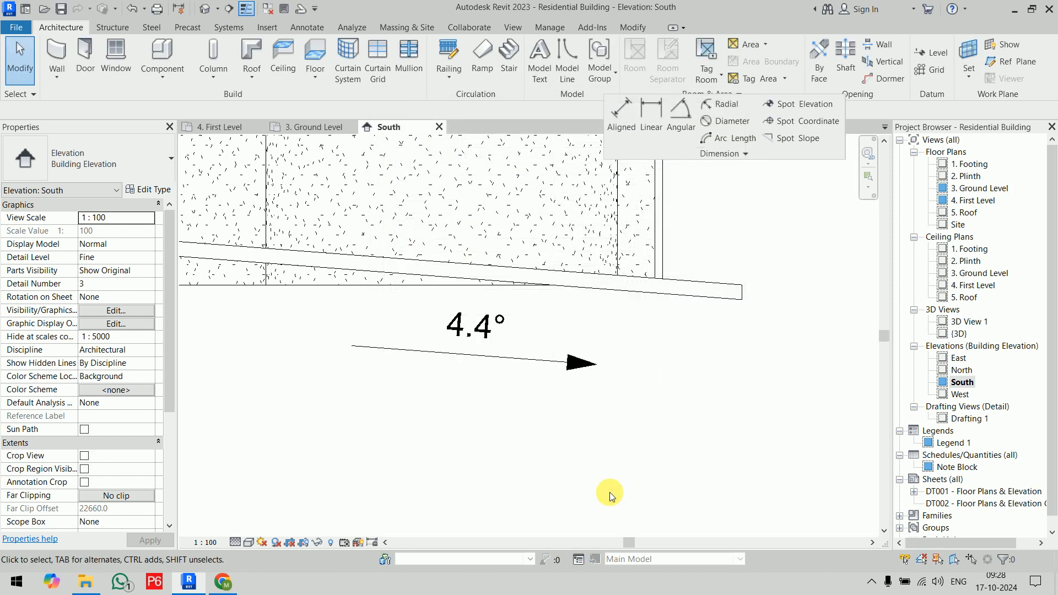
Delete the sample walls, sloped floor and spot slope from the South elevation, and return to the 3. Ground Level floor plan.
scroll(666, 396, down, 4)
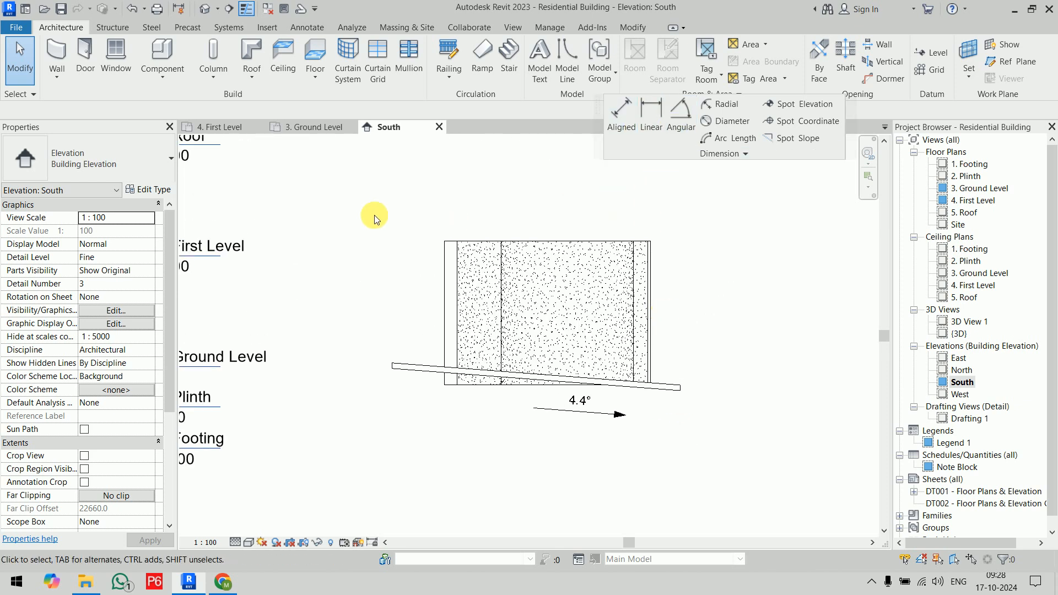
drag(363, 205, 733, 466)
click(739, 470)
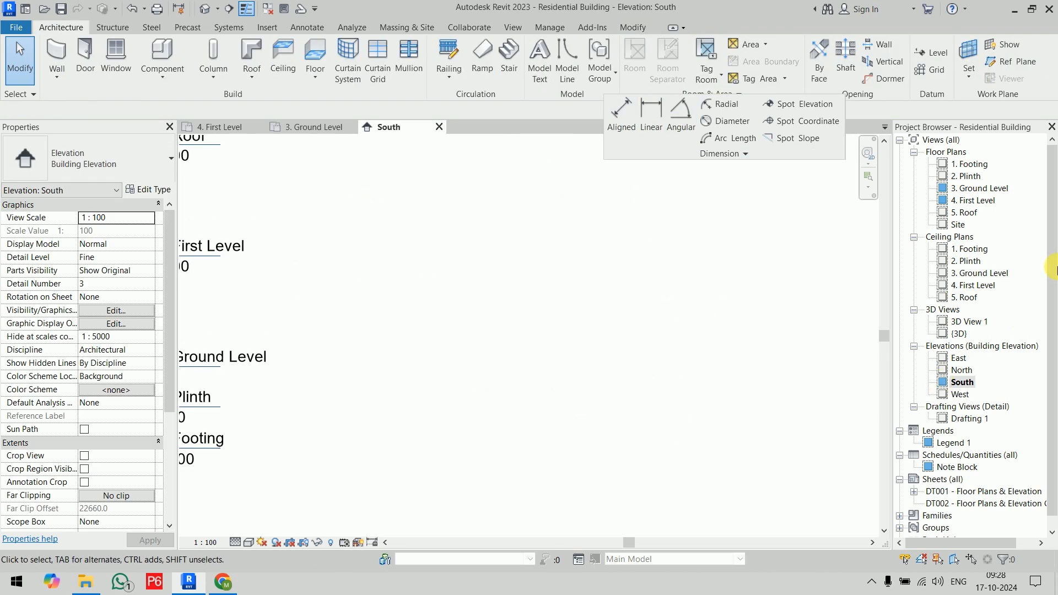
double_click(984, 188)
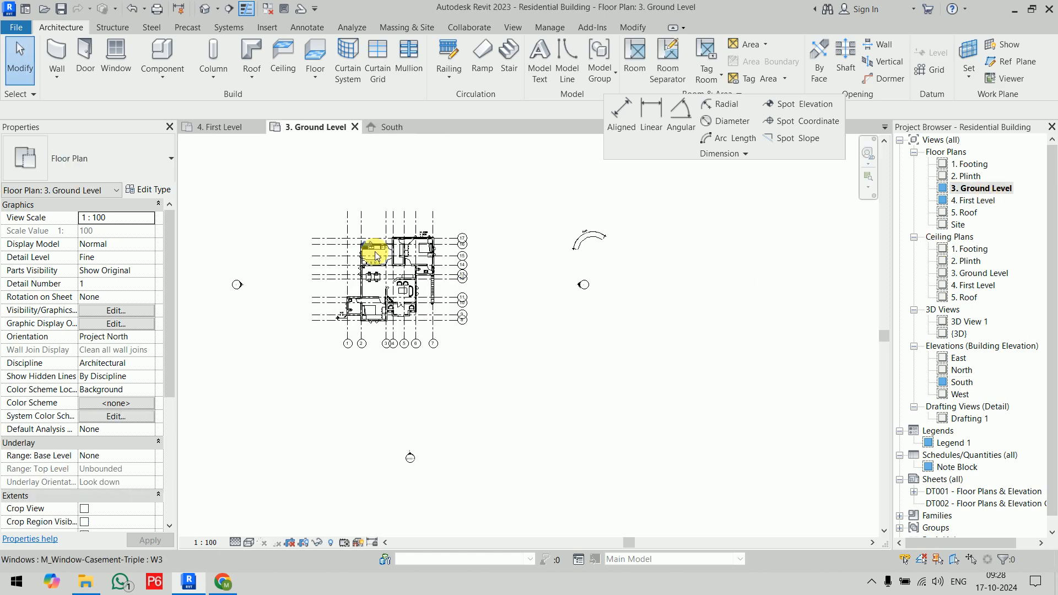
Delete the spot coordinate from the bedroom with the double bed on the ground level plan.
scroll(381, 245, up, 6)
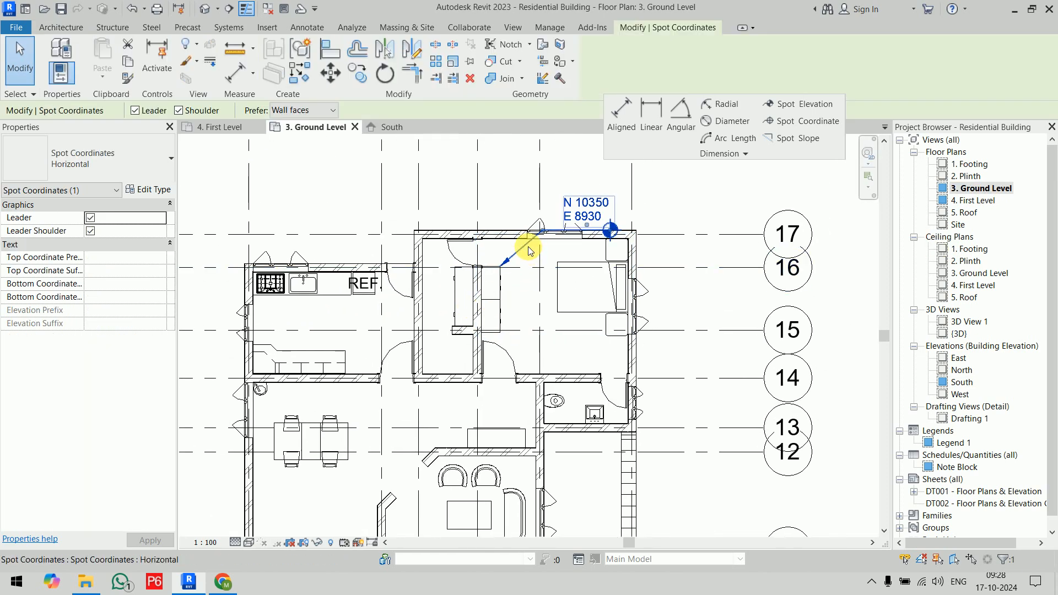
key(Escape)
scroll(528, 250, up, 3)
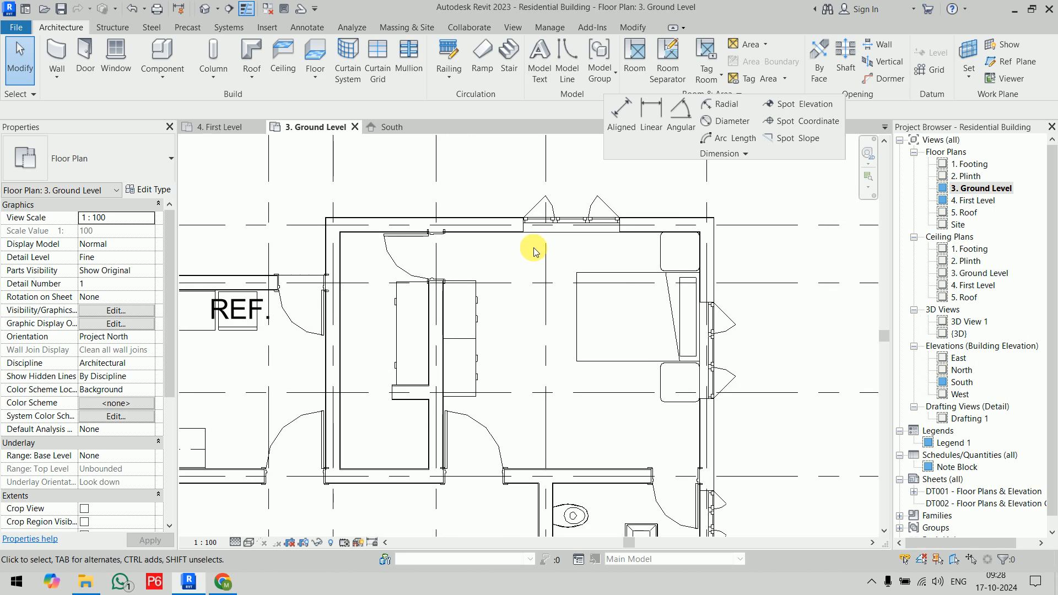
Try a linear dimension between the outer corners of the wall along grid 17, and cancel it.
click(652, 120)
click(282, 264)
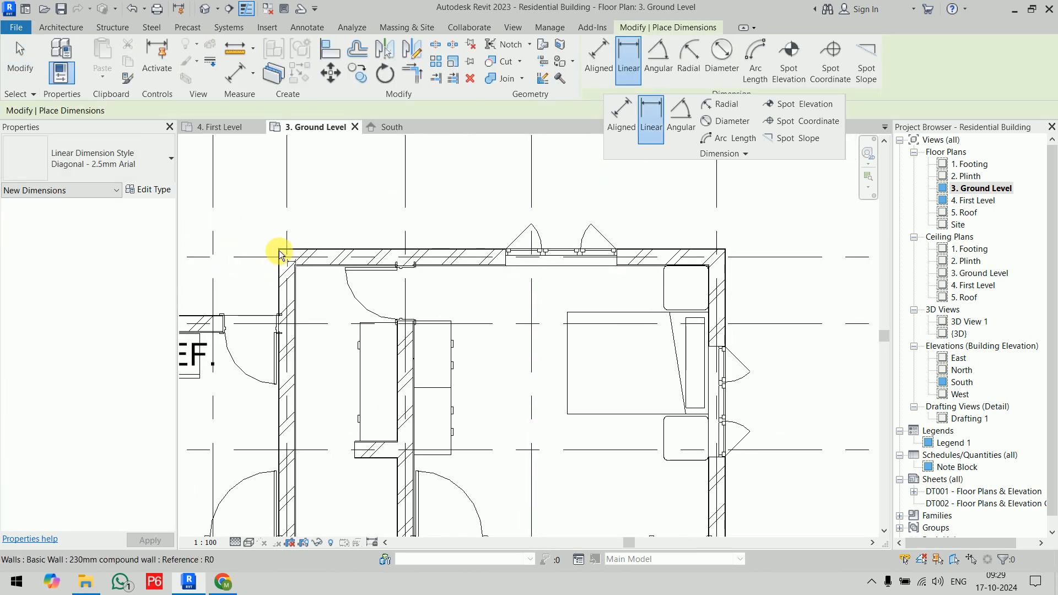
click(727, 247)
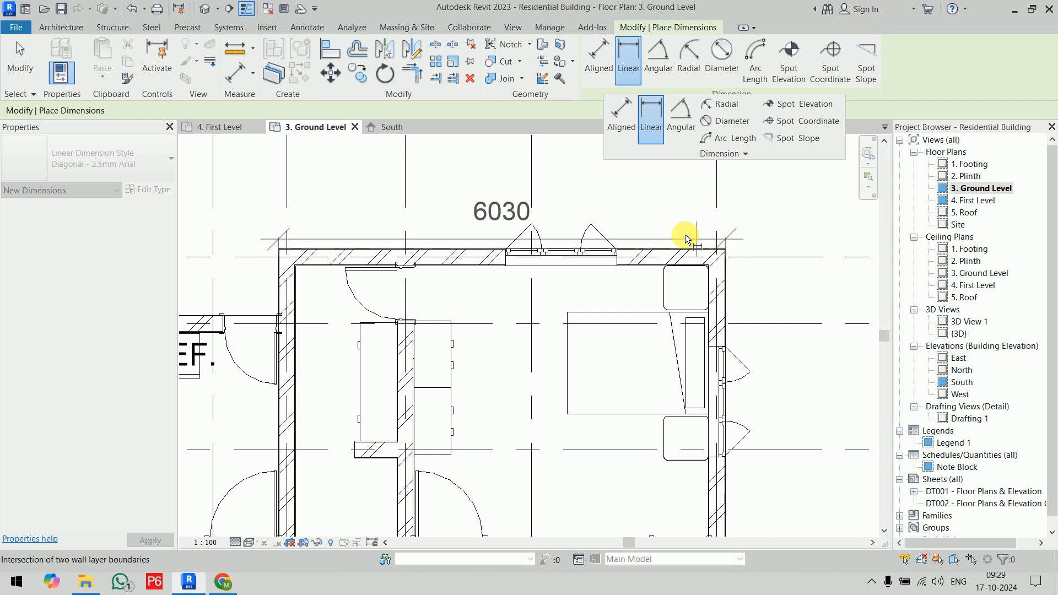
key(Escape)
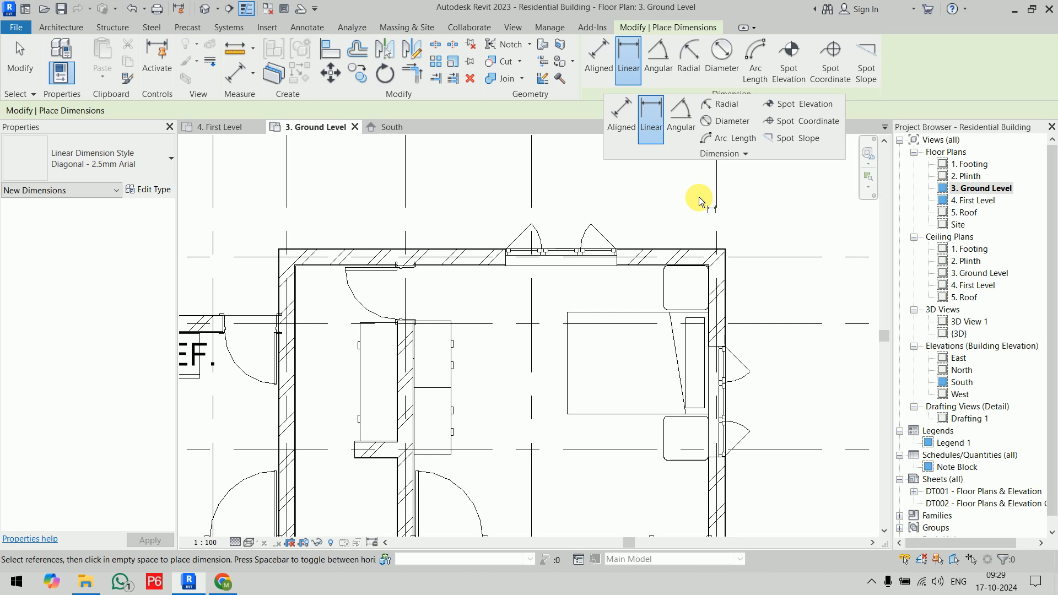
middle_drag(642, 240, 634, 336)
right_click(648, 228)
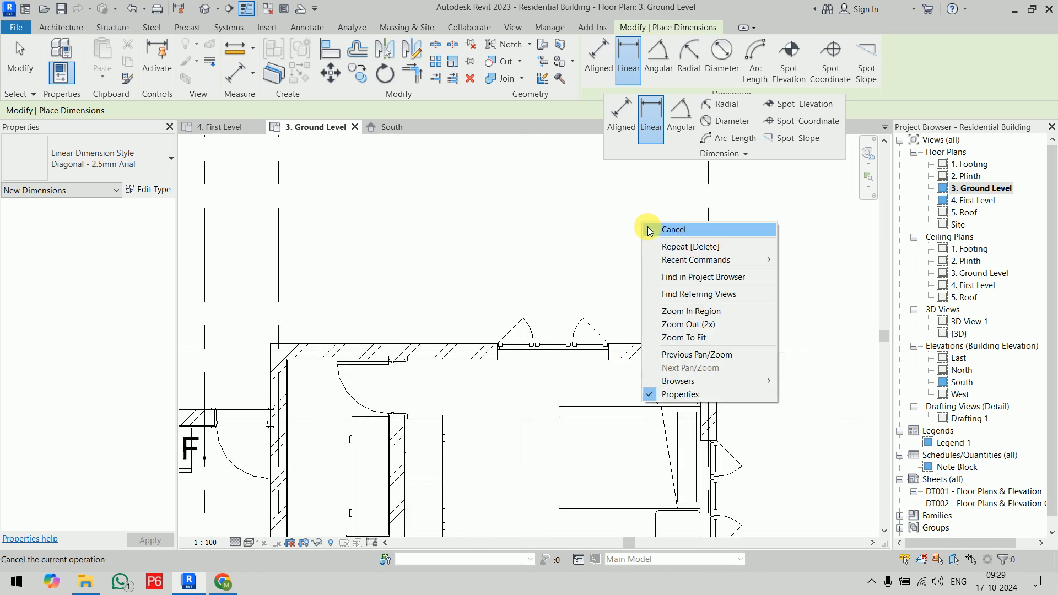
click(658, 236)
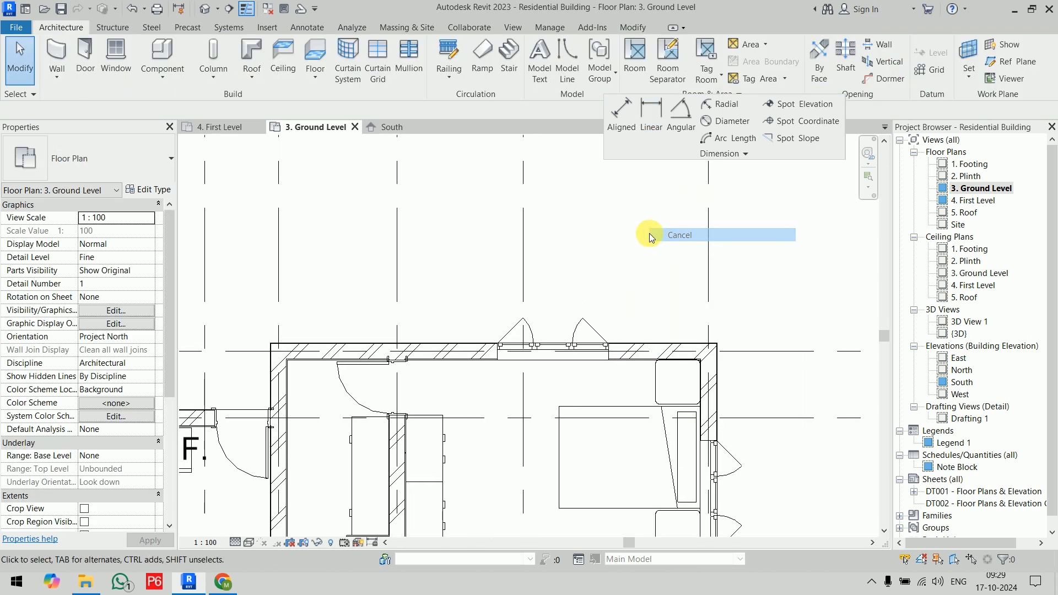
Try an aligned dimension with individual references between the outer faces of the two side walls meeting the grid 17 wall.
click(623, 124)
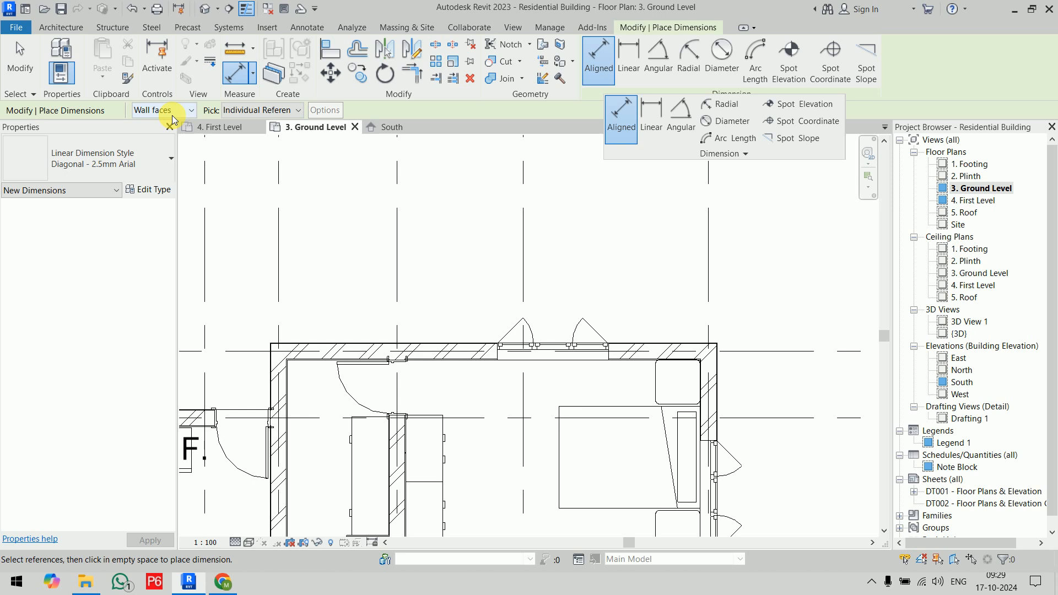
click(271, 375)
click(718, 385)
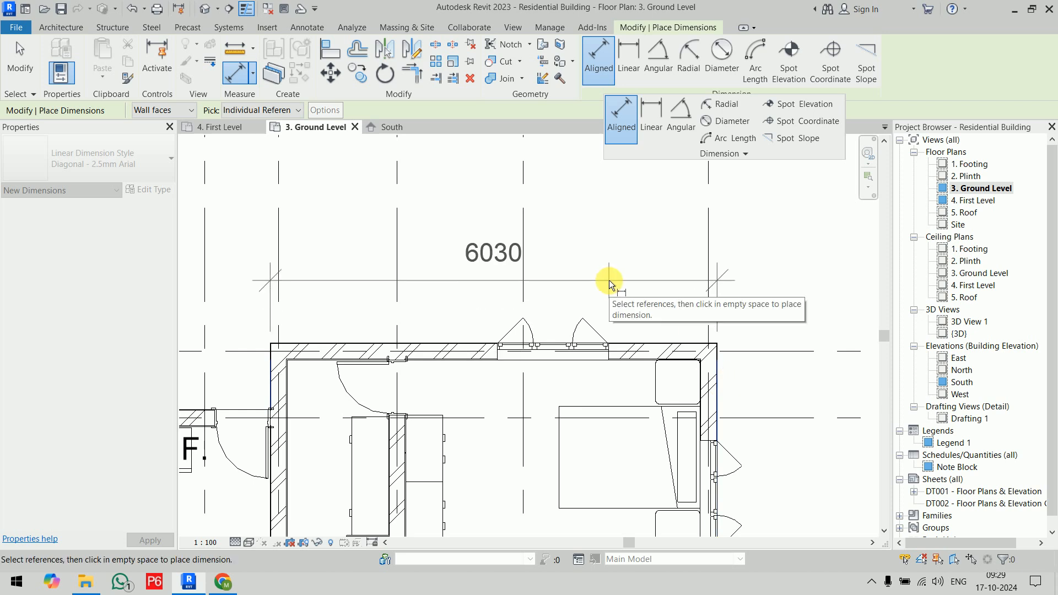
key(Escape)
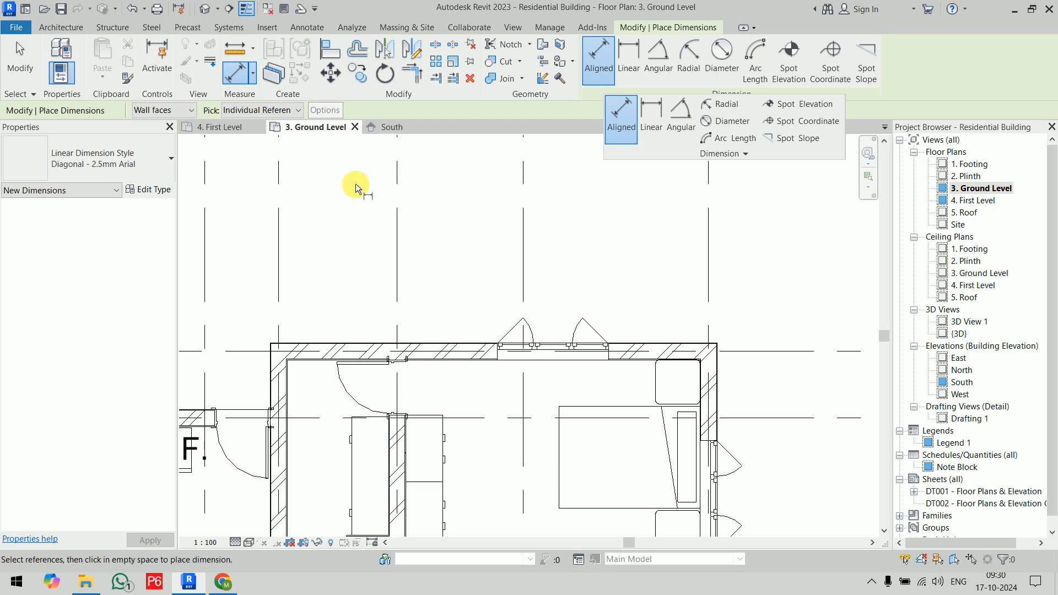
Set the aligned dimension to pick Entire Walls, with Openings by Widths and Intersecting Walls as references.
click(278, 112)
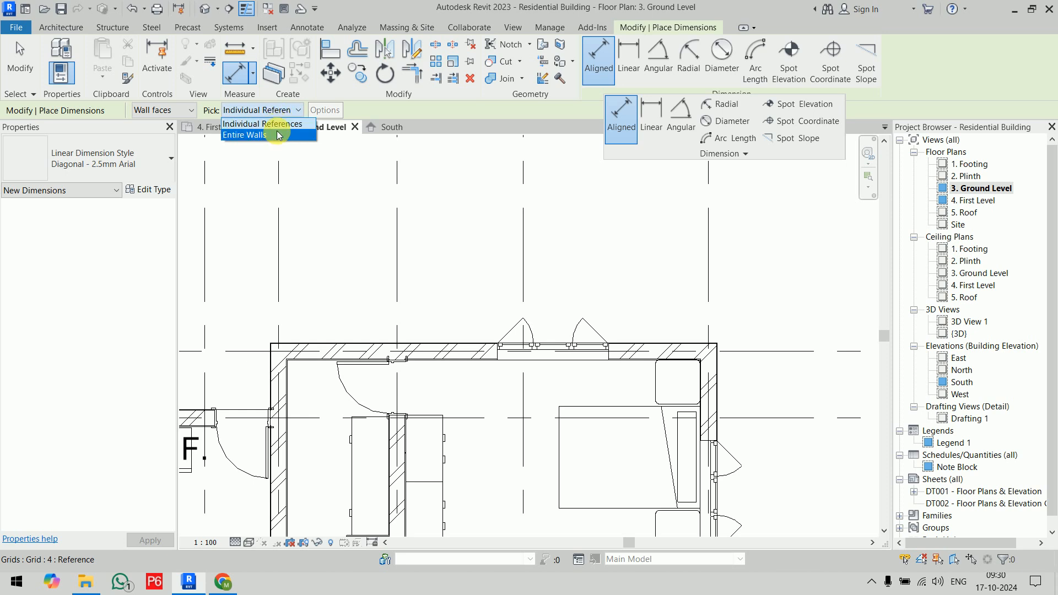
click(277, 135)
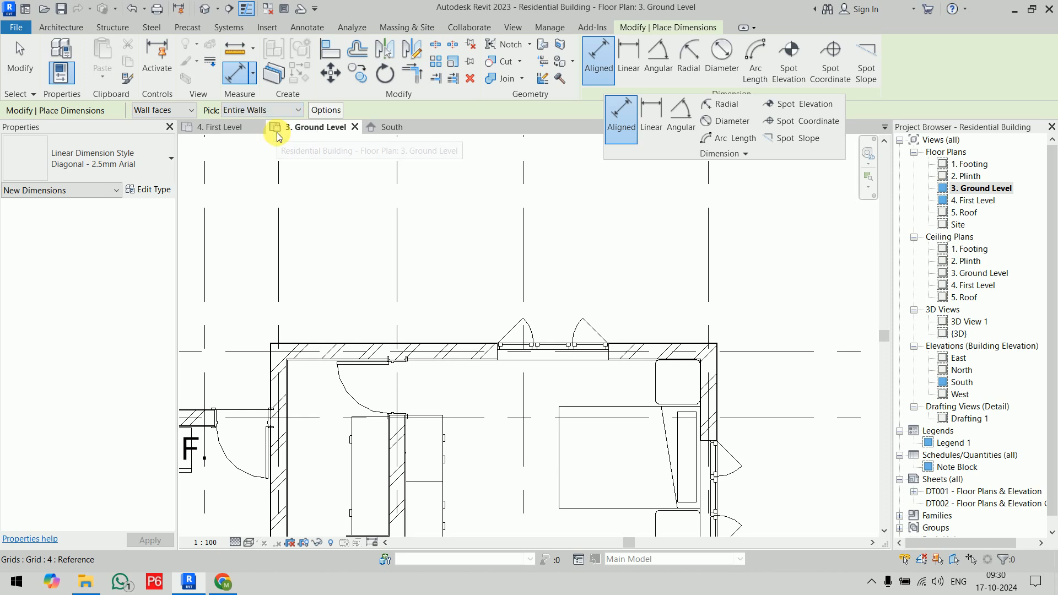
click(320, 111)
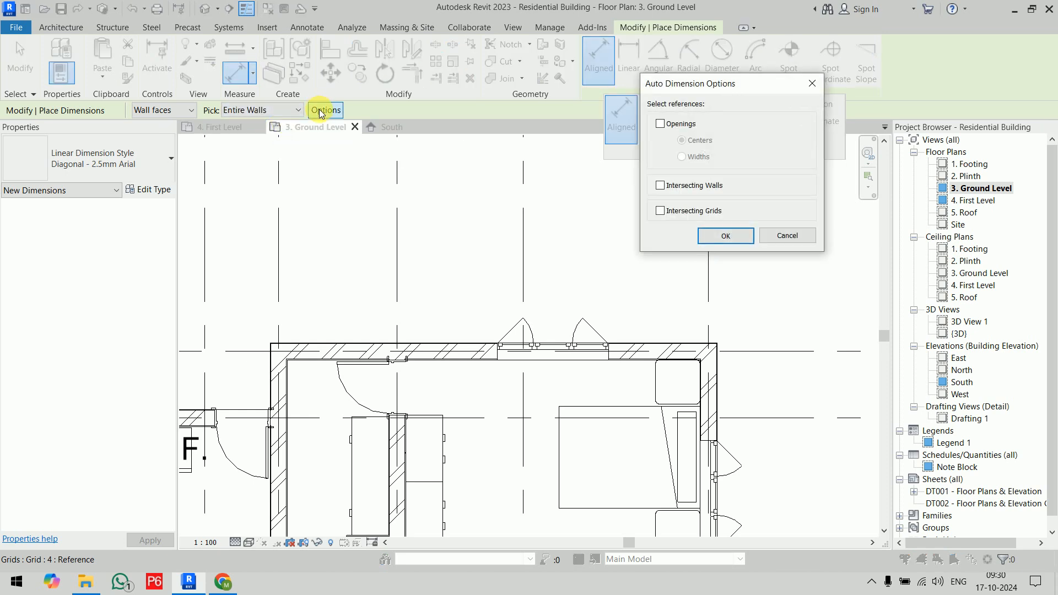
click(677, 126)
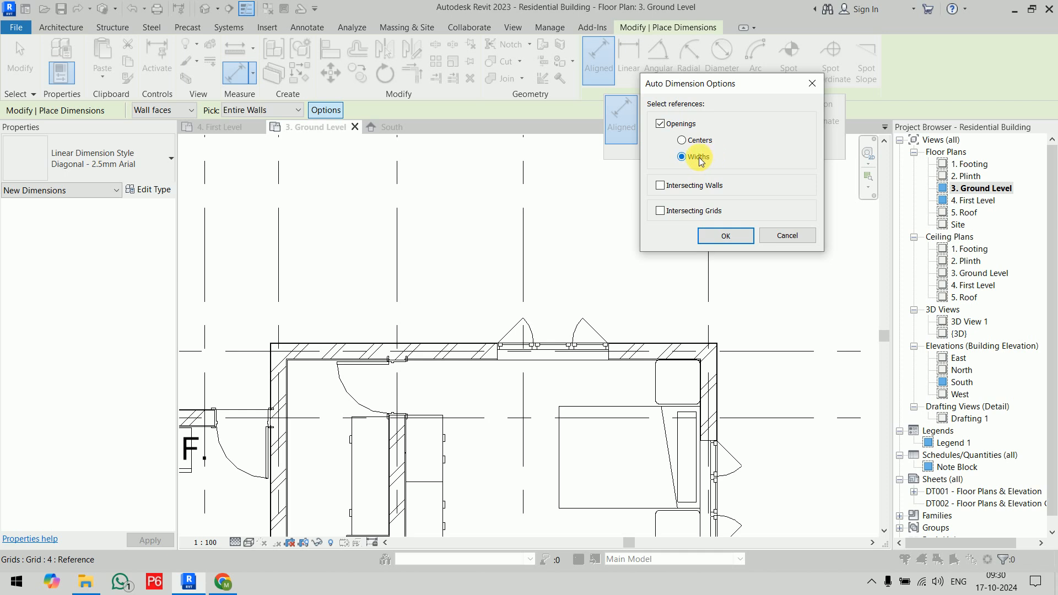
click(661, 187)
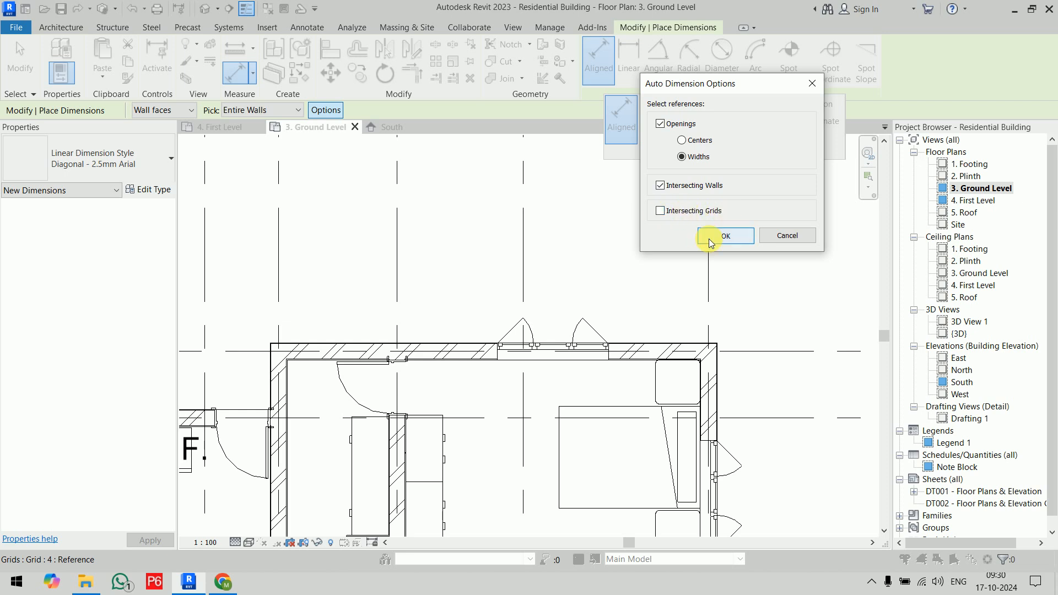
click(726, 236)
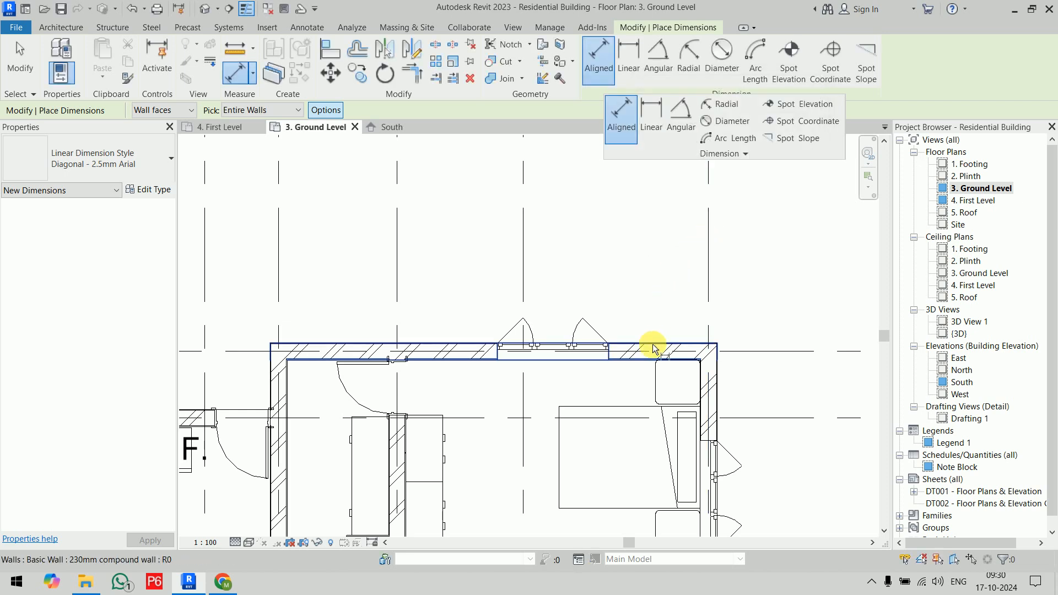
Place an entire-wall dimension string above the grid 17 wall, and undo it.
click(652, 344)
click(654, 296)
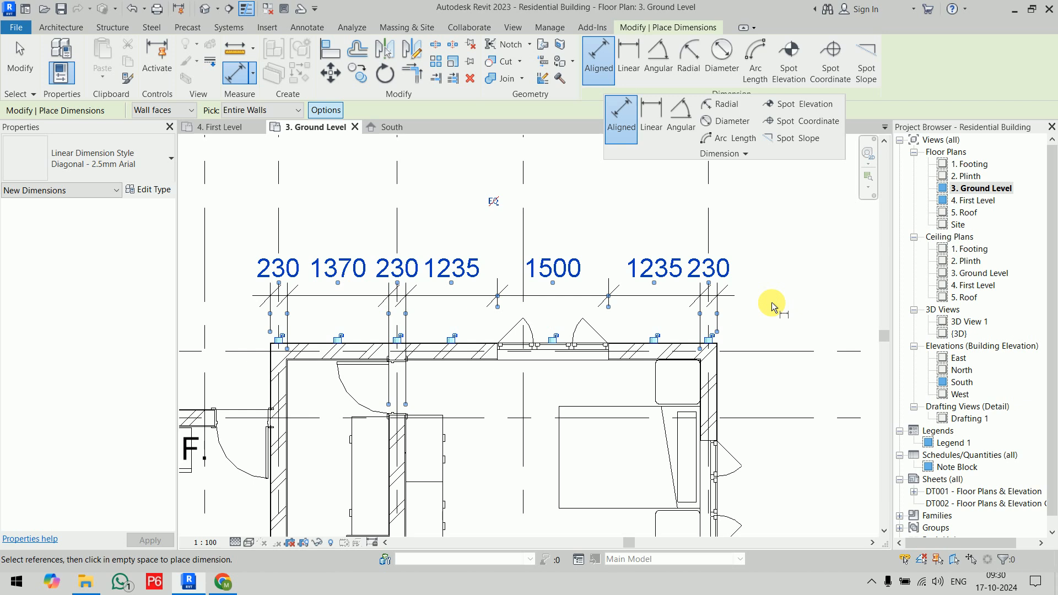
key(Escape)
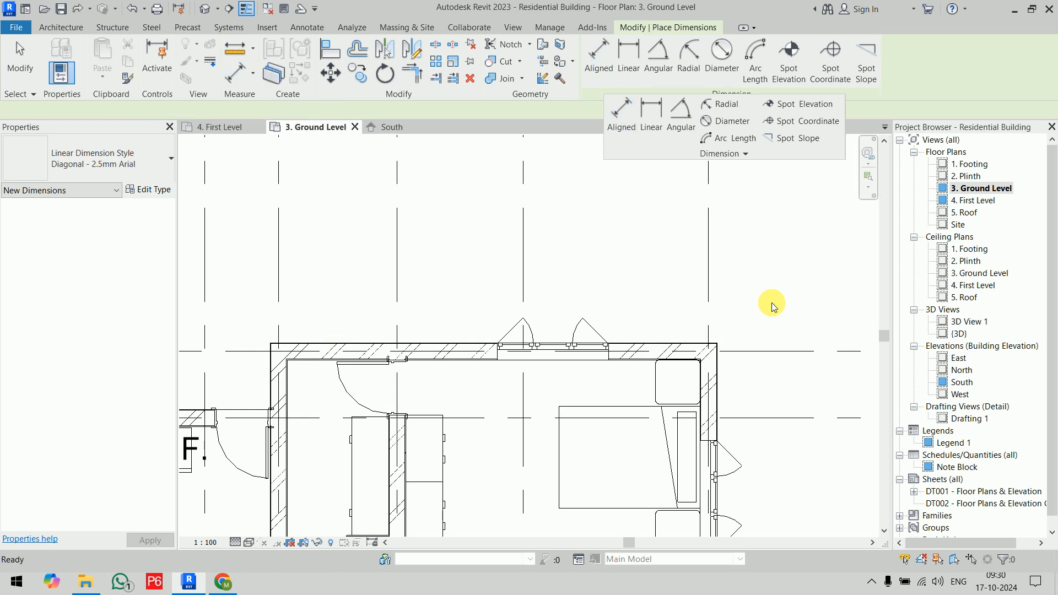
Switch the openings reference to Centers and place an entire-wall dimension string above the grid 17 wall.
click(325, 111)
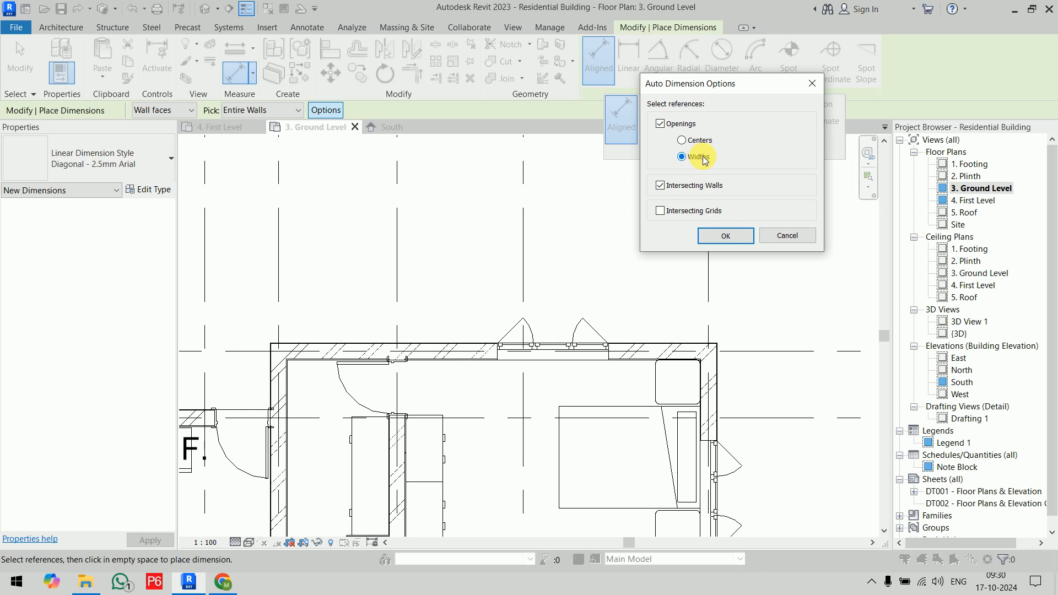
click(693, 141)
click(726, 236)
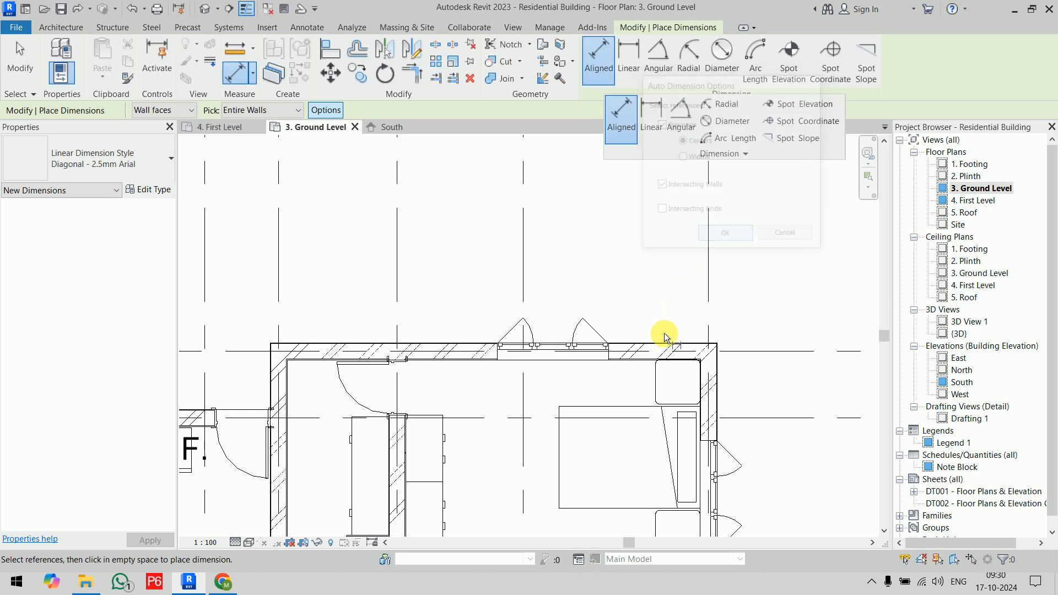
click(660, 334)
click(651, 295)
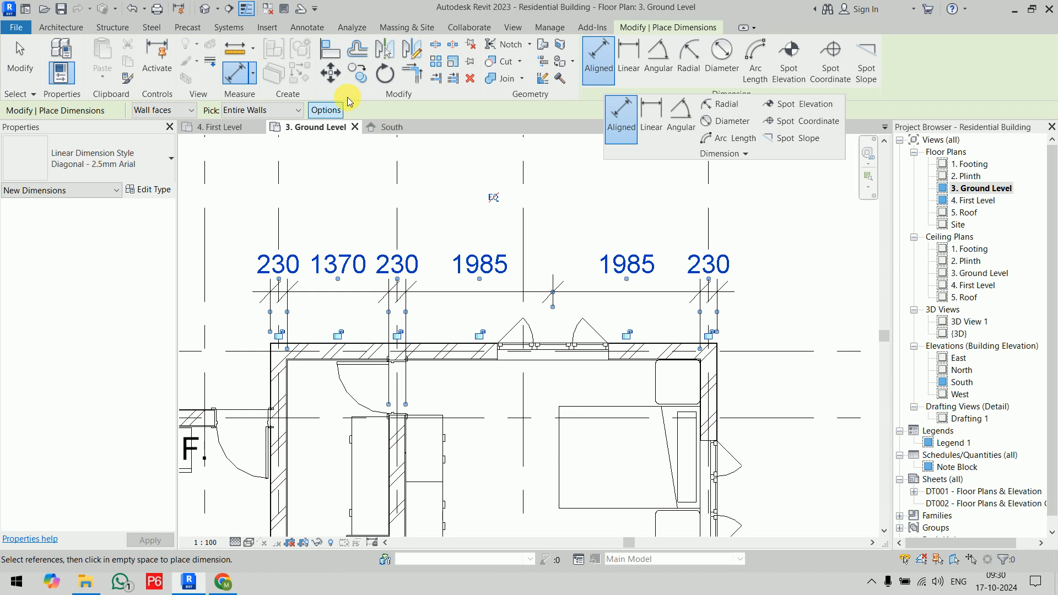
Switch the openings reference to Widths and place a second entire-wall dimension string above the first one.
click(333, 110)
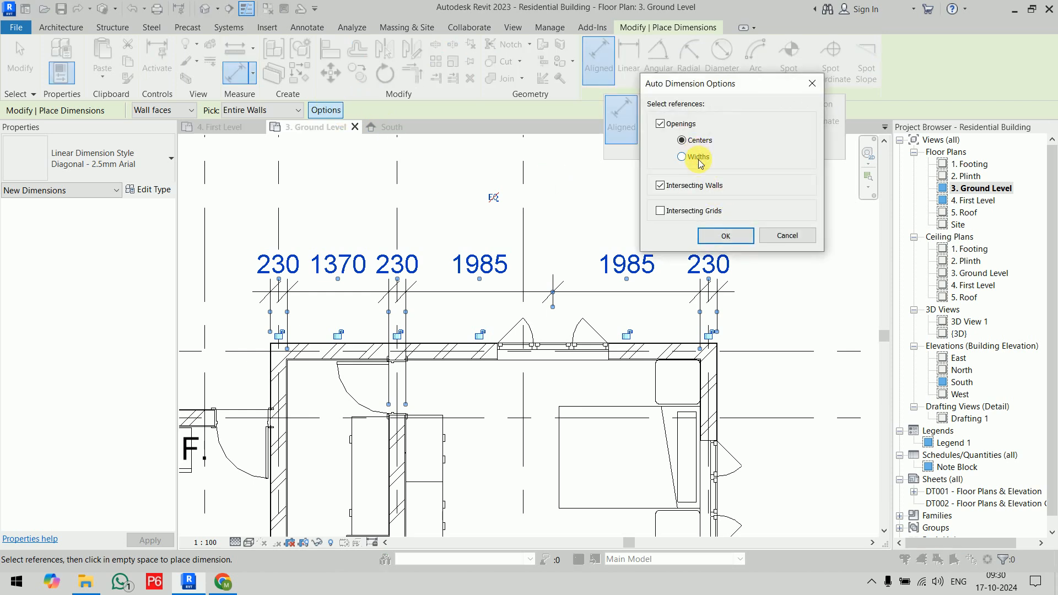
click(750, 234)
click(813, 294)
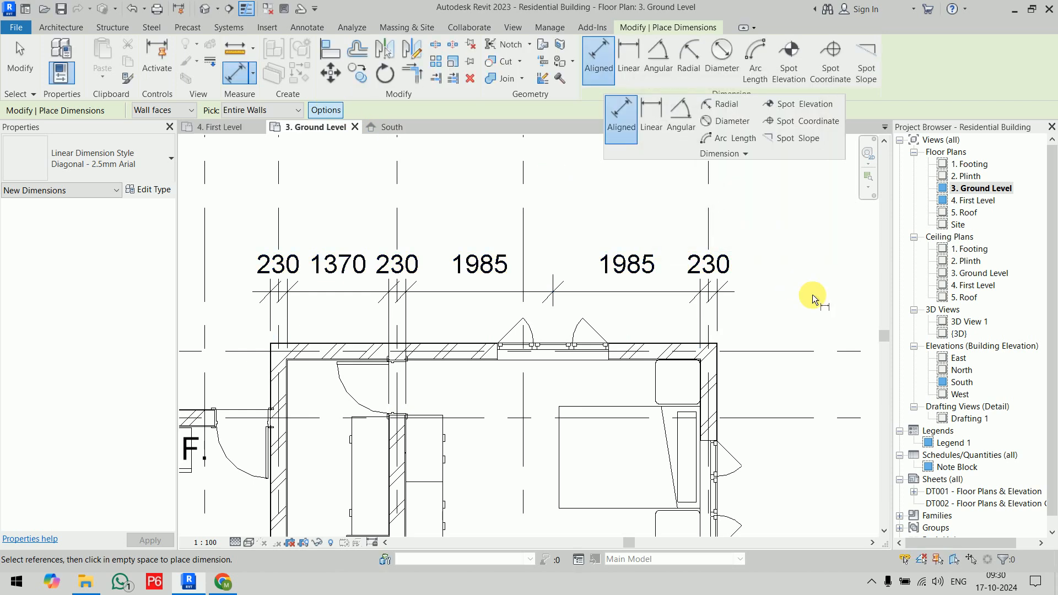
click(332, 114)
click(697, 156)
click(729, 238)
click(659, 344)
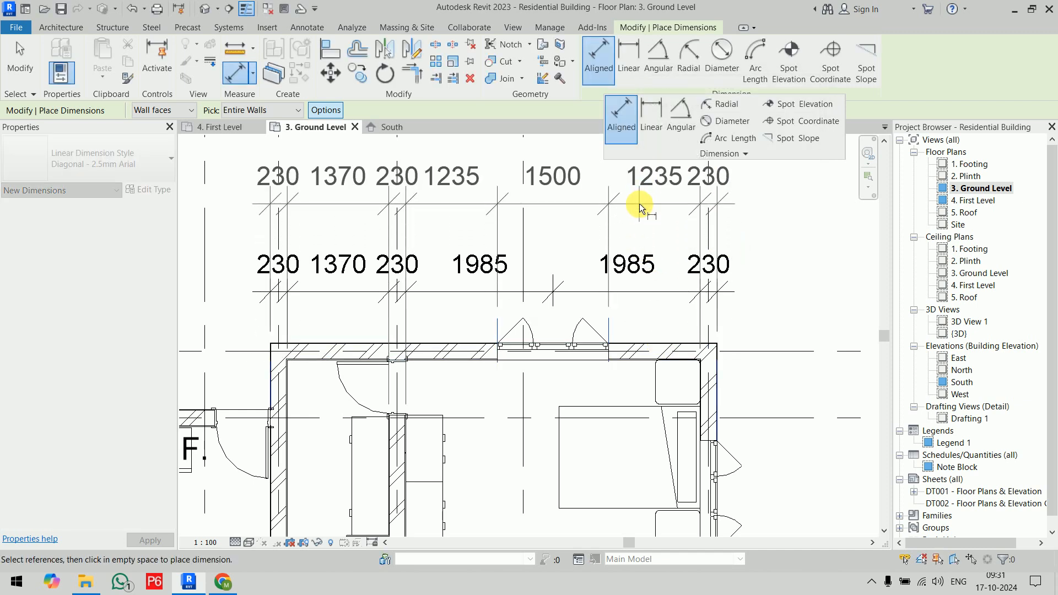
click(640, 203)
Add Intersecting Grids to the auto dimension references and place a third string above the other two, then end the dimension command.
scroll(772, 260, down, 2)
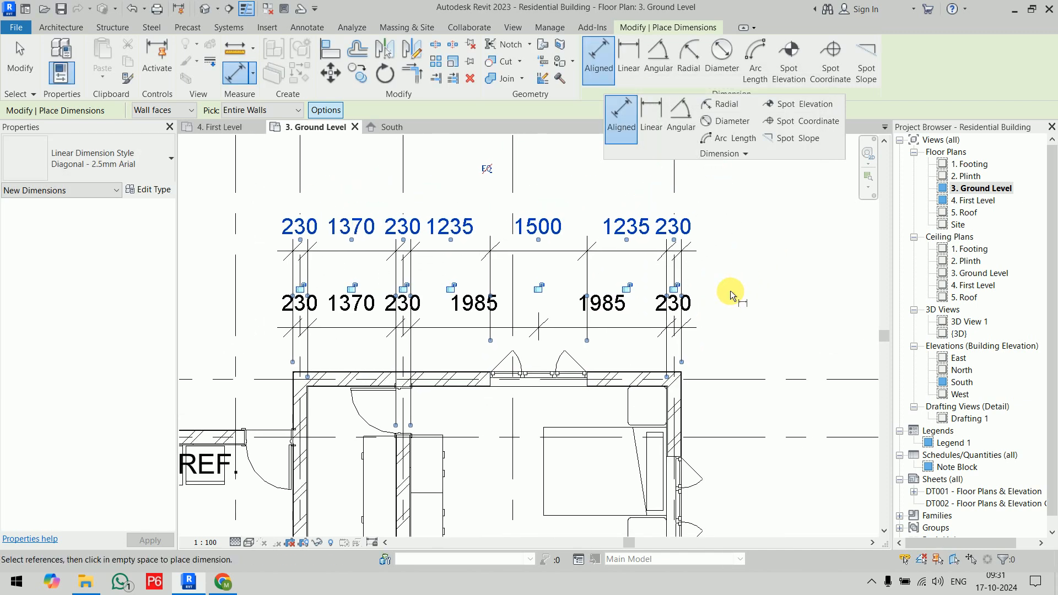
click(326, 110)
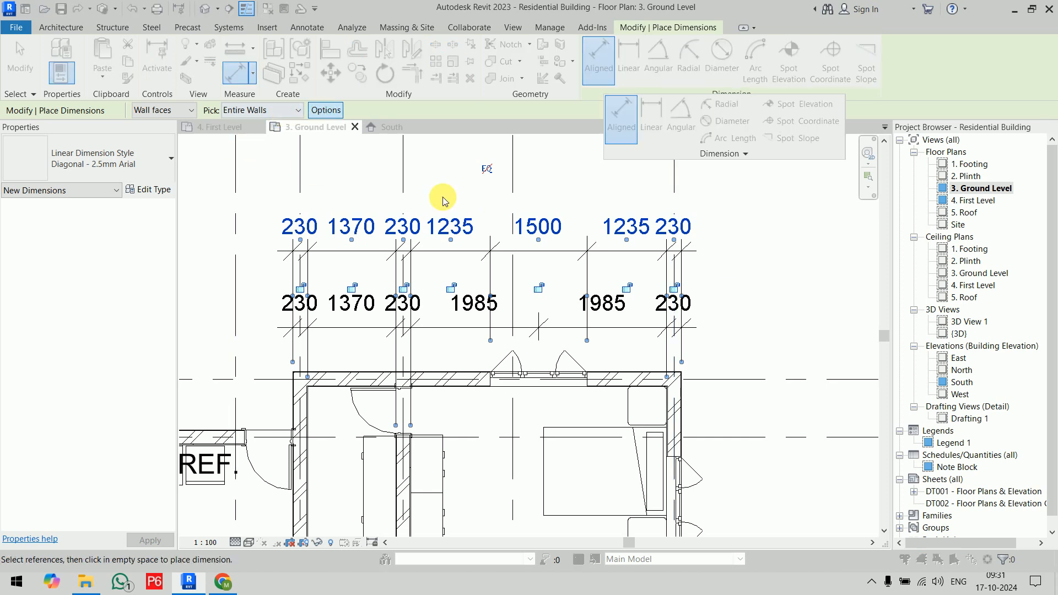
click(717, 236)
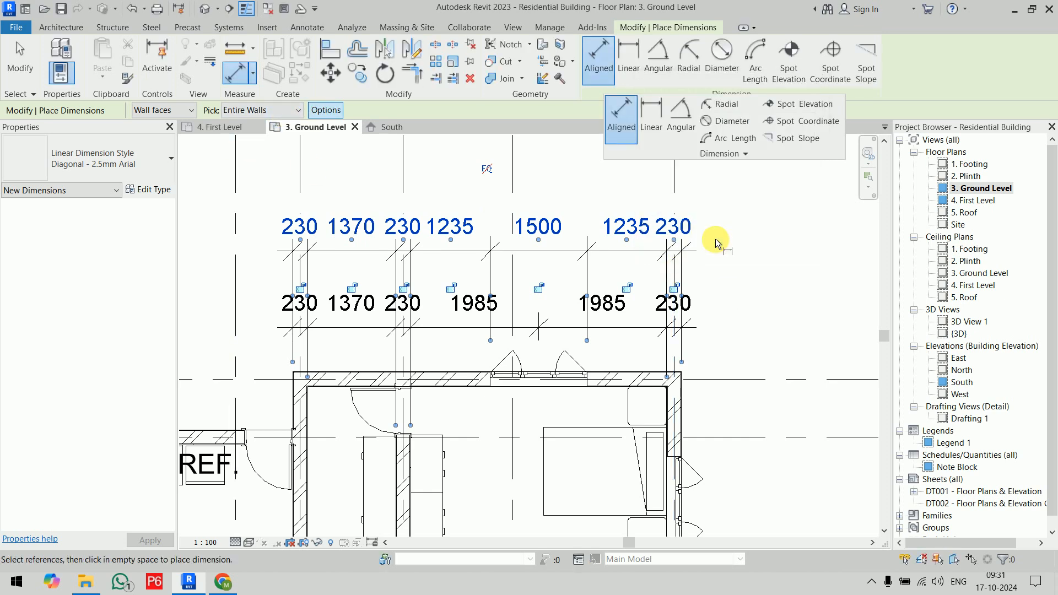
click(605, 379)
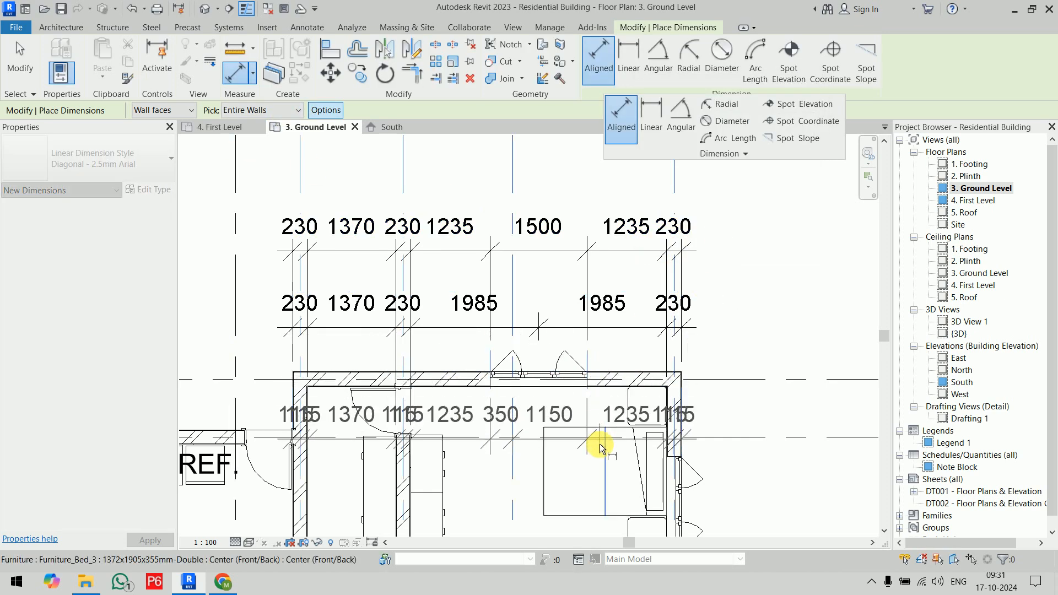
click(586, 182)
middle_drag(734, 245, 759, 330)
key(Escape)
key(Escape)
Compare the three dimension strings above the grid 17 wall, selecting them together and clearing the selection.
scroll(553, 286, up, 2)
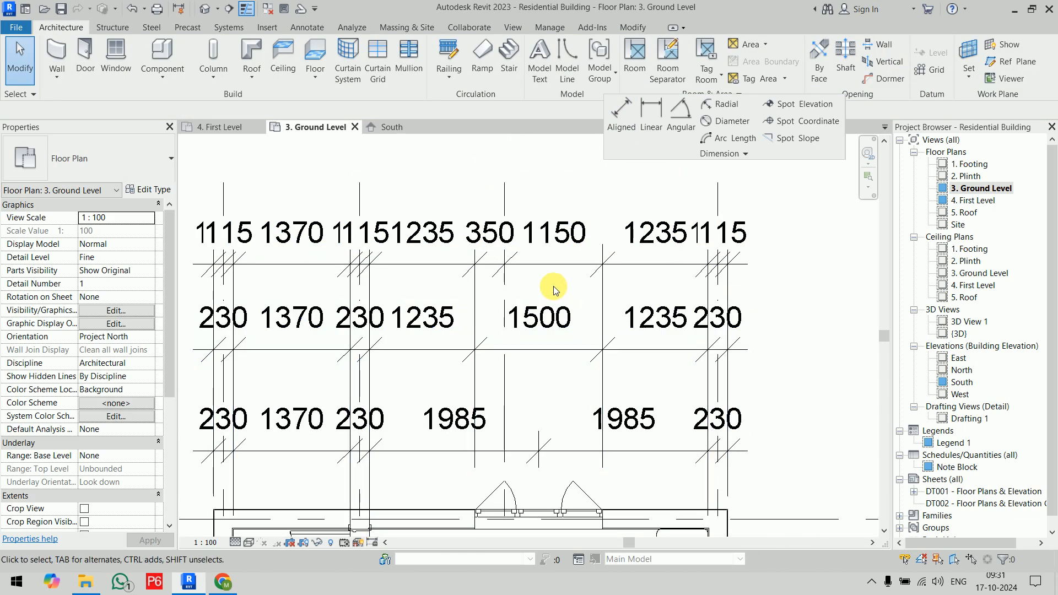
scroll(564, 254, down, 1)
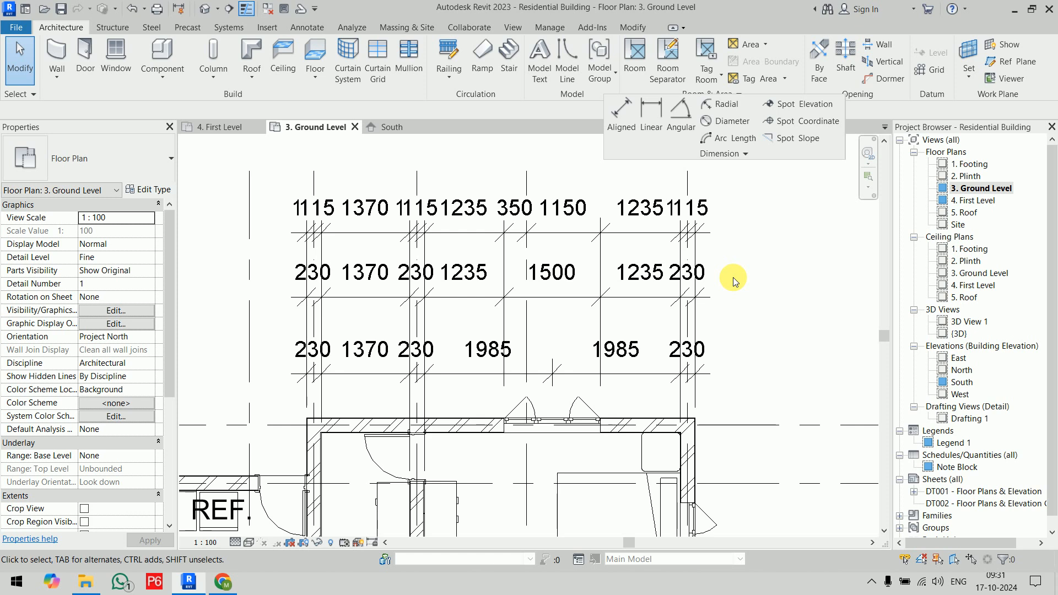
scroll(744, 262, down, 2)
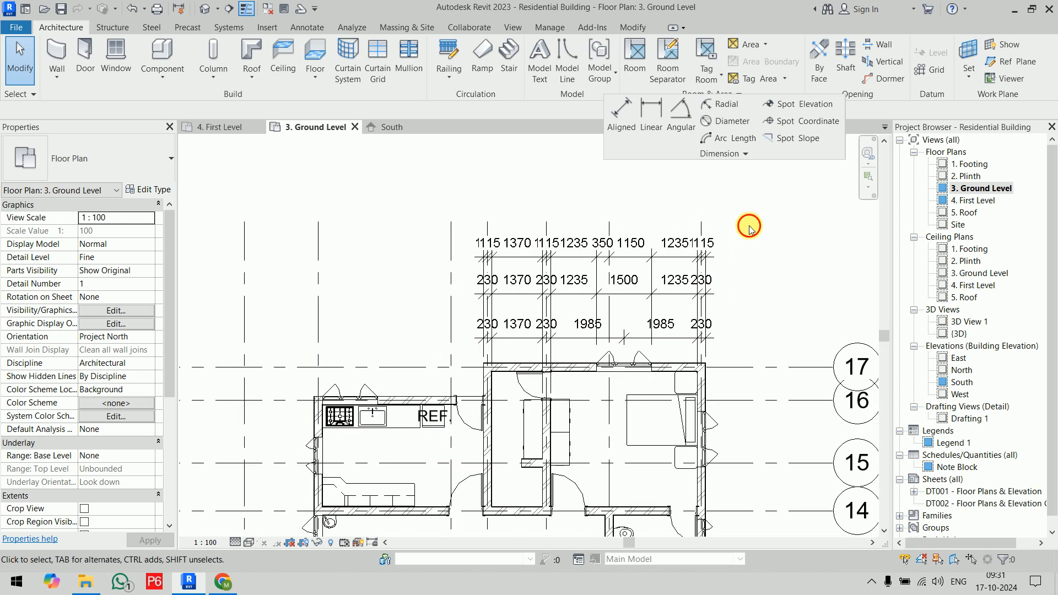
drag(746, 224, 470, 338)
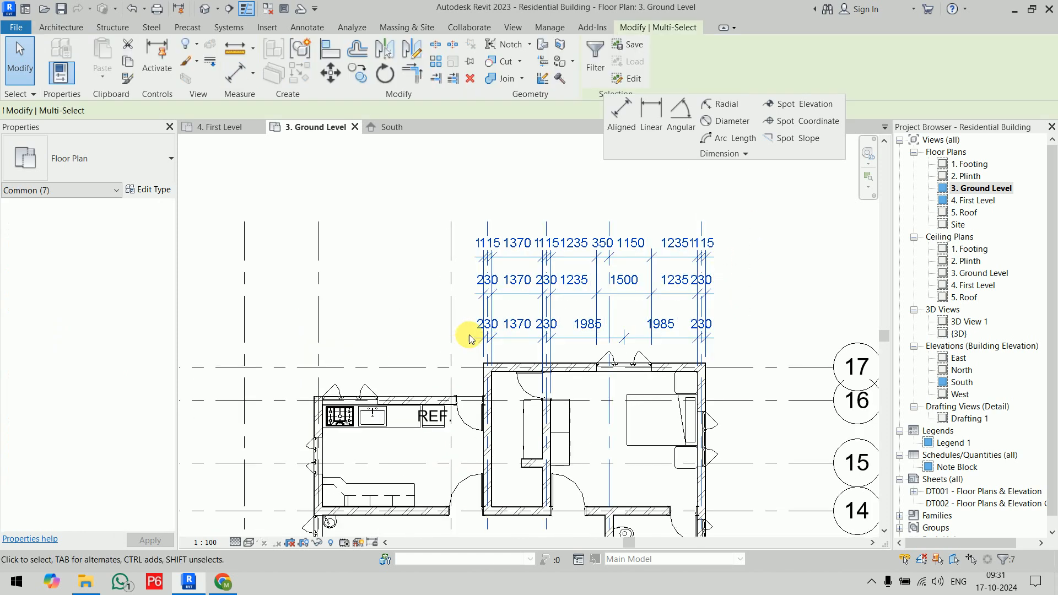
click(782, 273)
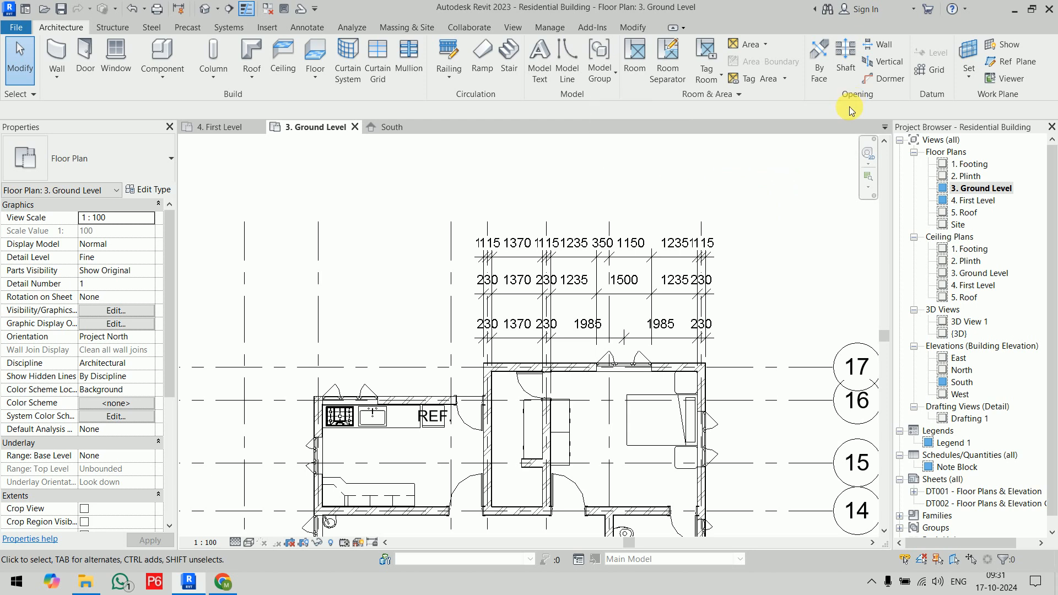
Return the floating dimension tools to their place among the annotation commands and show those commands.
click(307, 27)
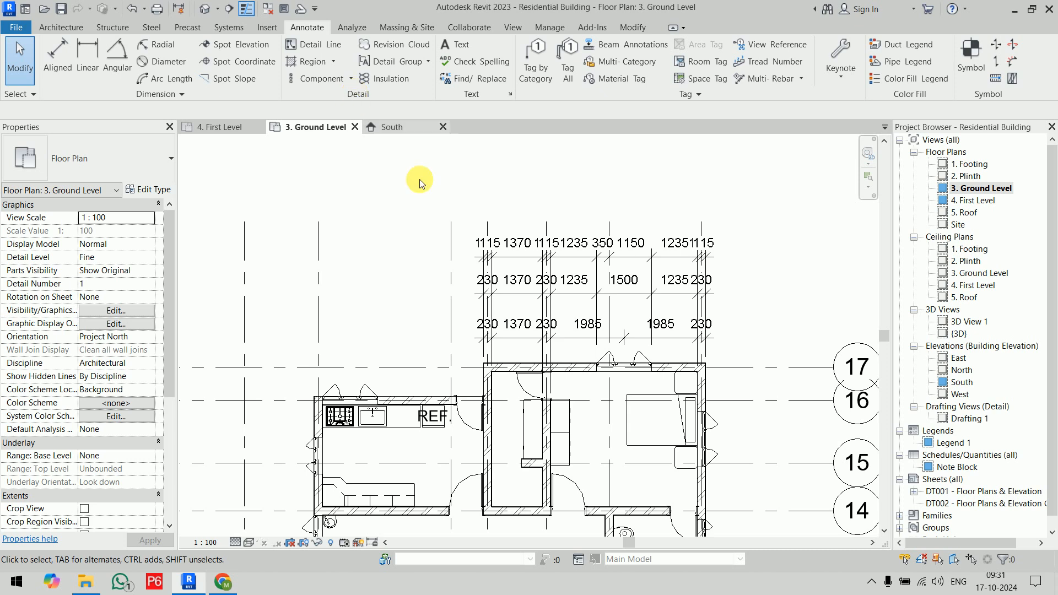
scroll(772, 292, up, 4)
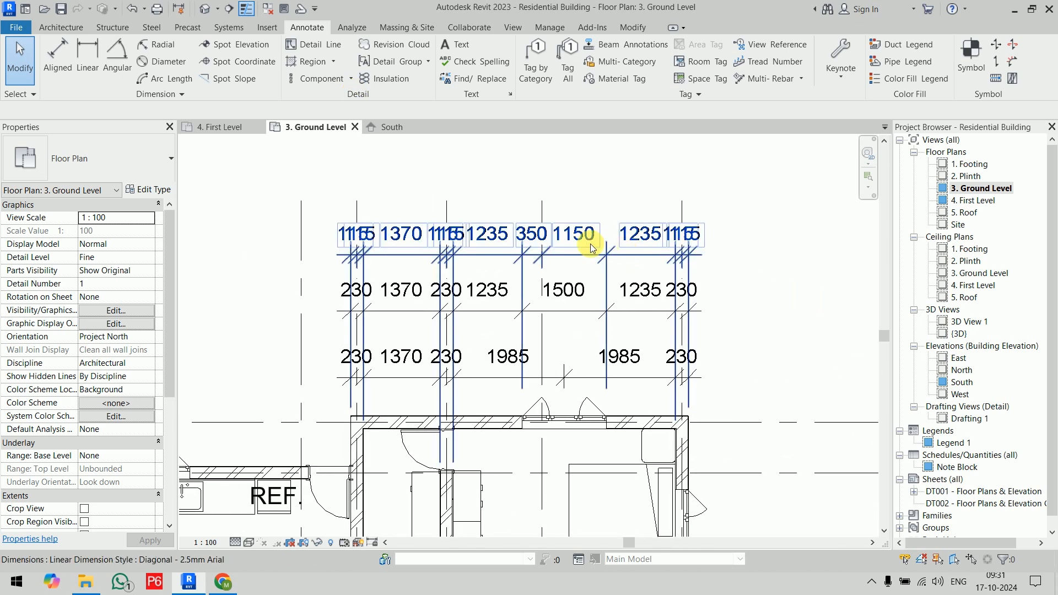
Review the type properties of the topmost dimension string's linear dimension style, including its text and units settings, and close them without changes.
click(591, 248)
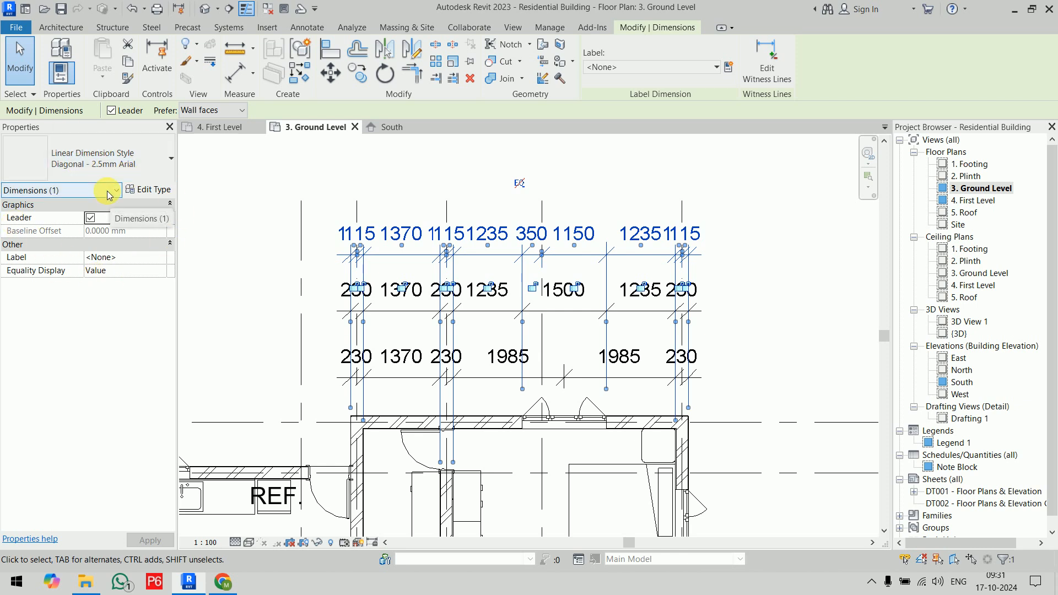
click(155, 190)
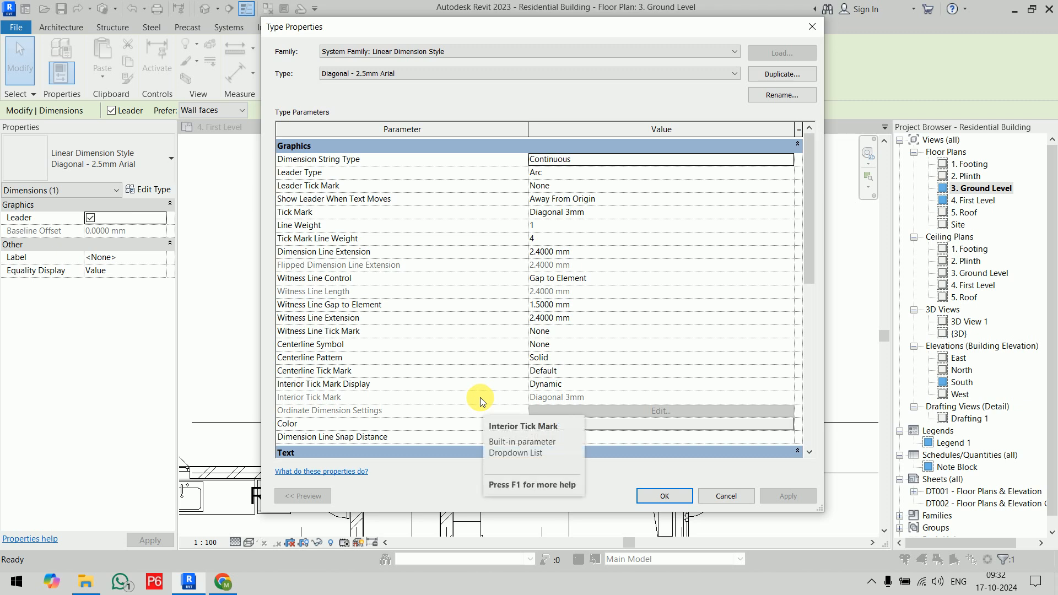
drag(807, 186, 823, 310)
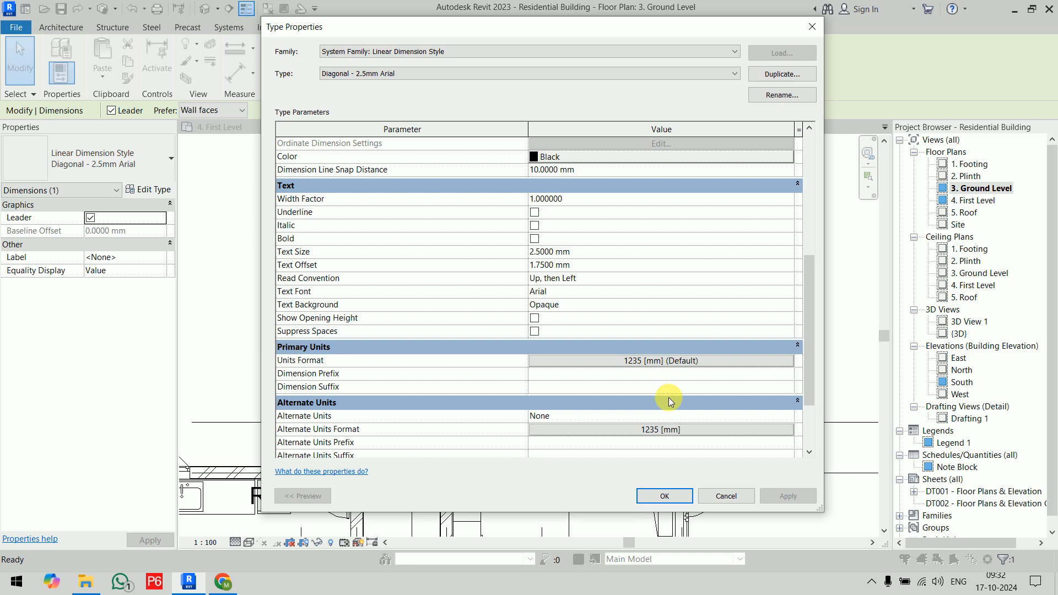
key(Escape)
click(782, 317)
click(766, 289)
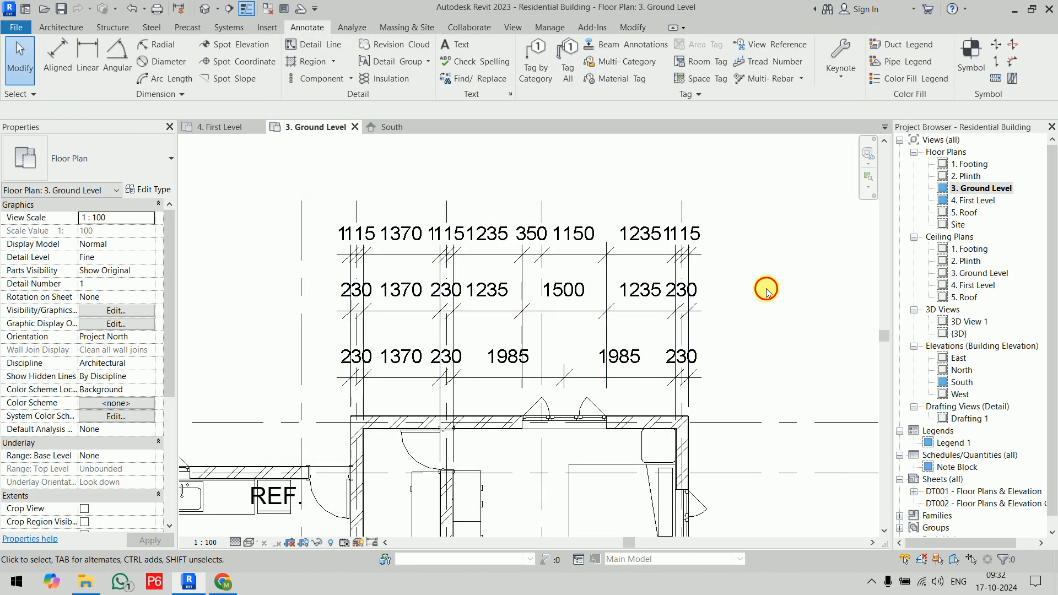
Detach the group of Detail annotation tools so that it floats over the drawing area.
scroll(769, 289, down, 2)
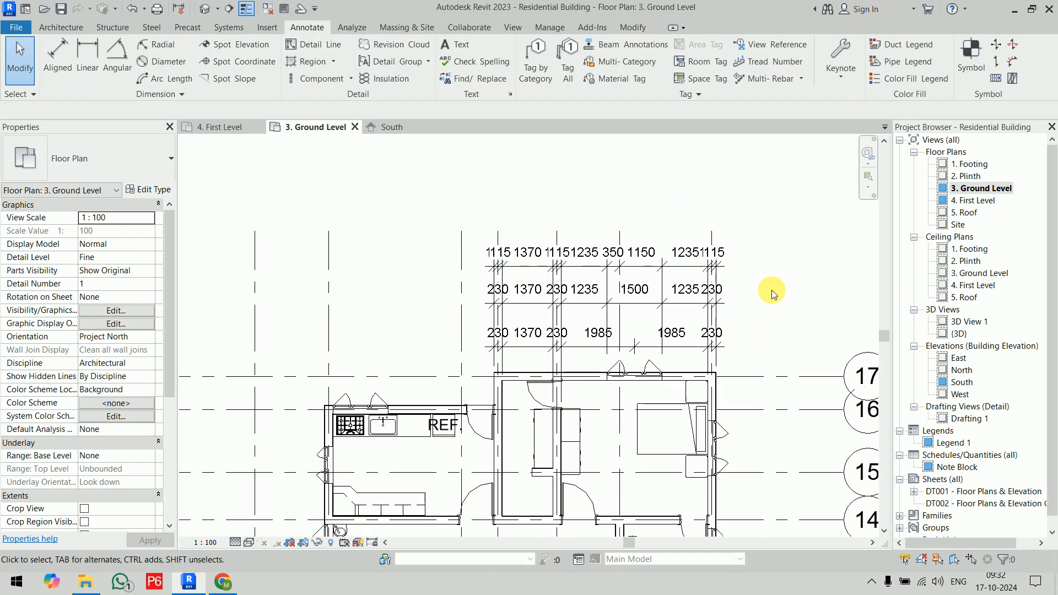
mouse_move(375, 98)
mouse_down()
mouse_move(402, 124)
mouse_move(740, 144)
mouse_up()
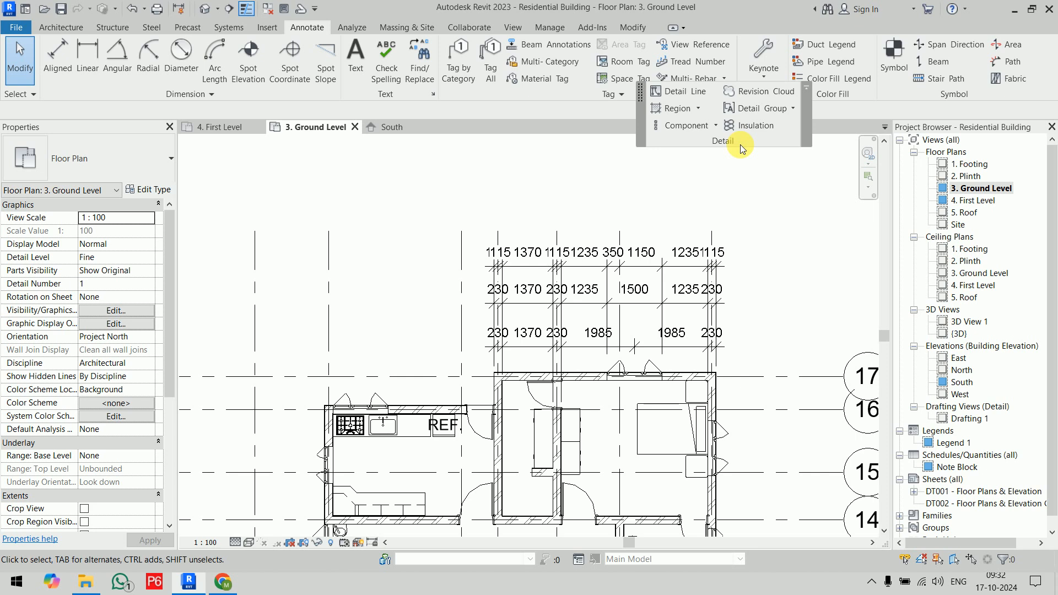
In File Explorer, open the drawing image Civil WB 034 from Trainer's Data > Work_Books > Civil Workbook on the D: drive.
key(super+e)
click(48, 181)
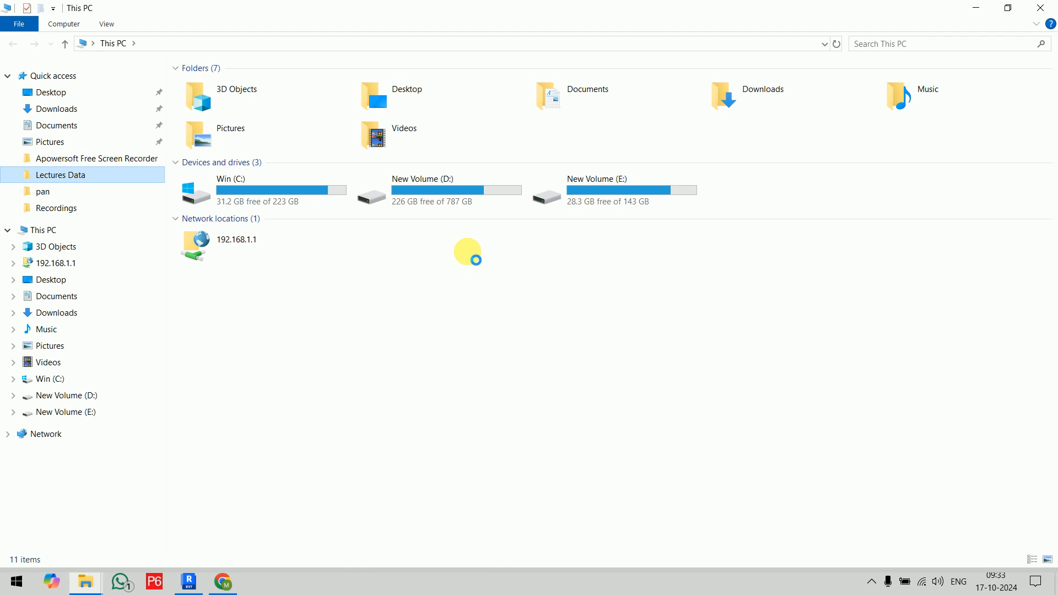
click(14, 44)
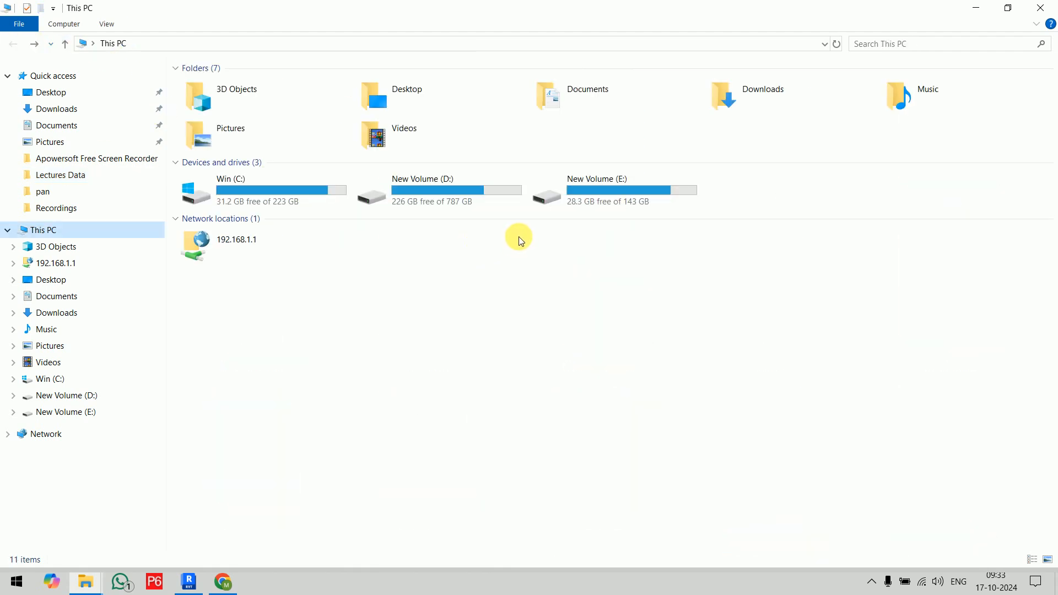
double_click(460, 197)
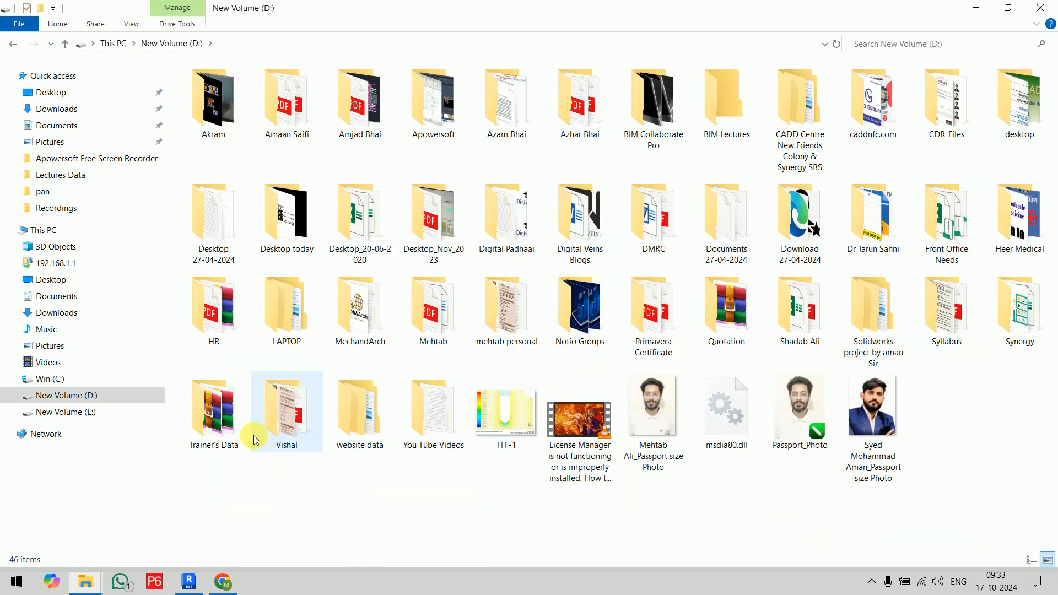
double_click(208, 435)
click(594, 238)
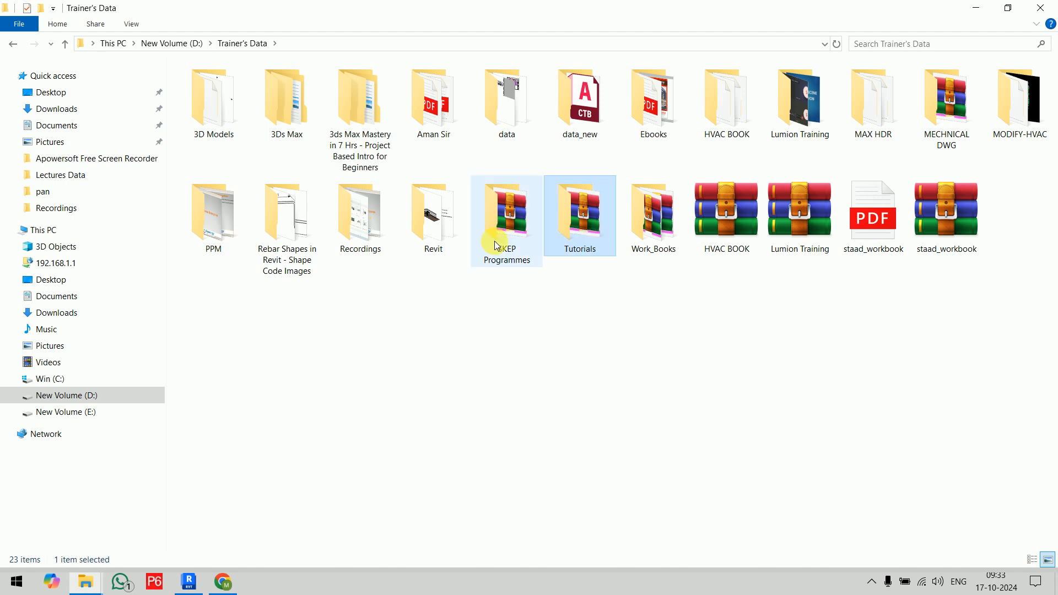
double_click(674, 242)
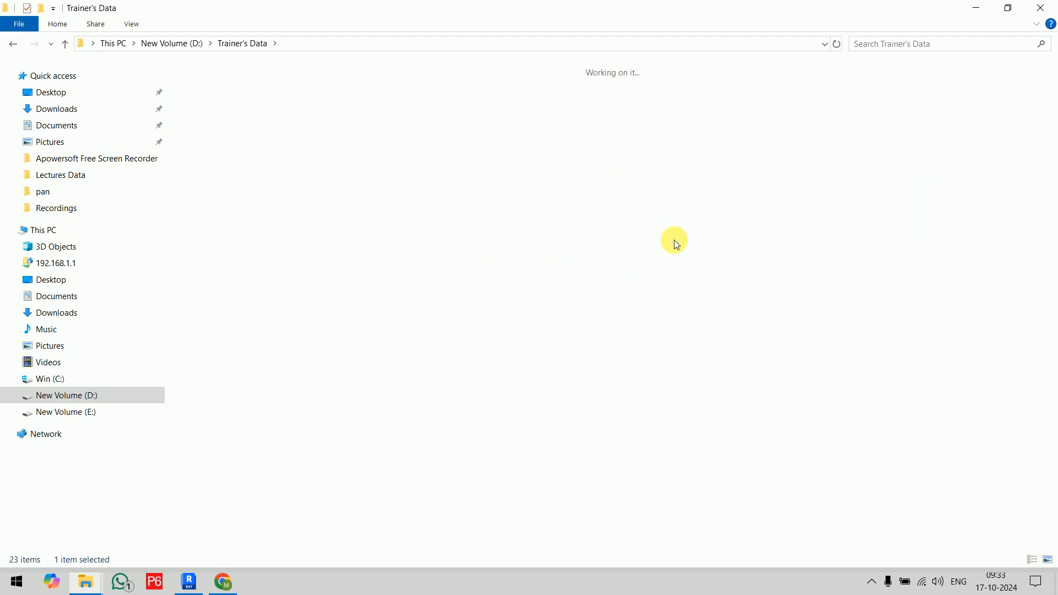
double_click(397, 182)
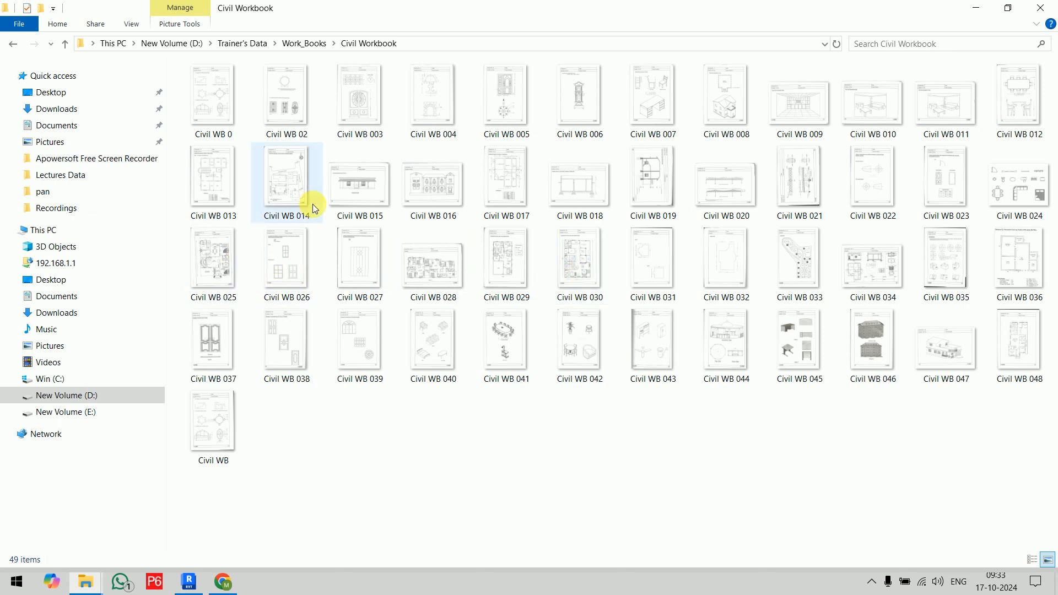
double_click(895, 258)
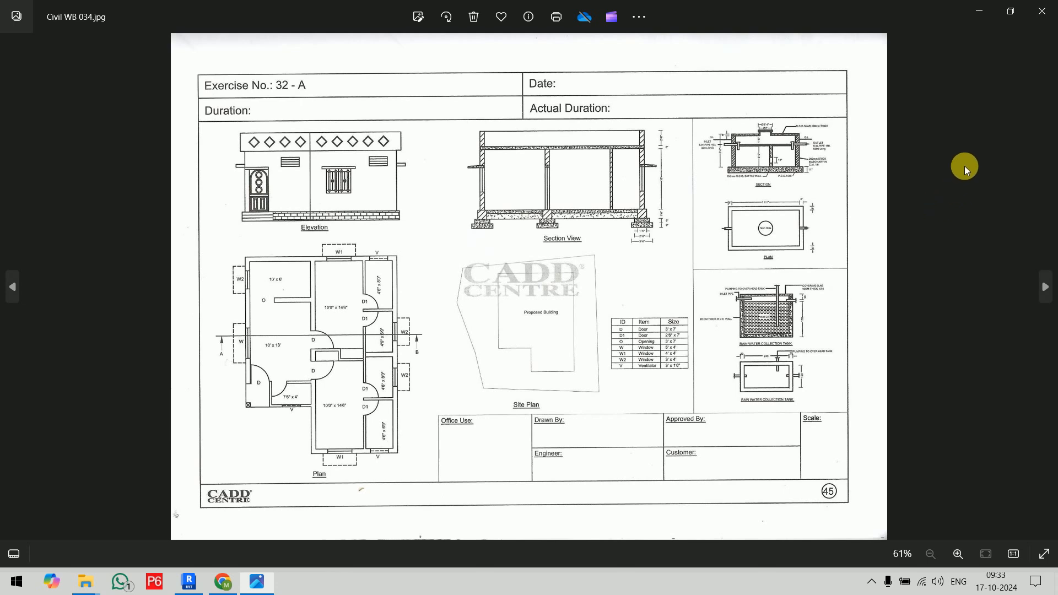
Examine the tank section and plan details in the exercise drawing up close, and switch back to Revit.
scroll(964, 166, up, 6)
scroll(827, 244, down, 2)
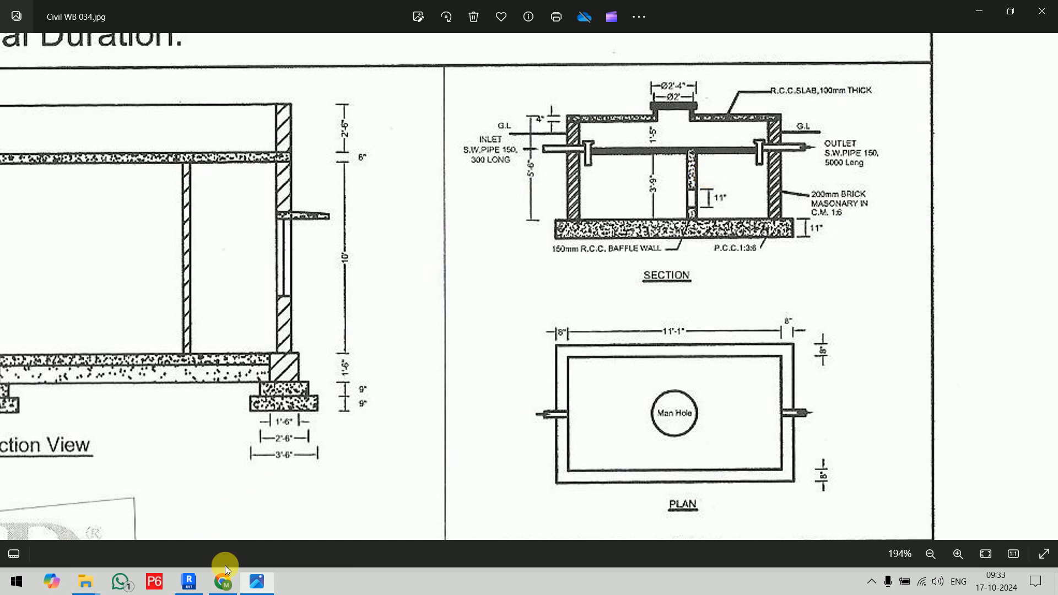
click(189, 582)
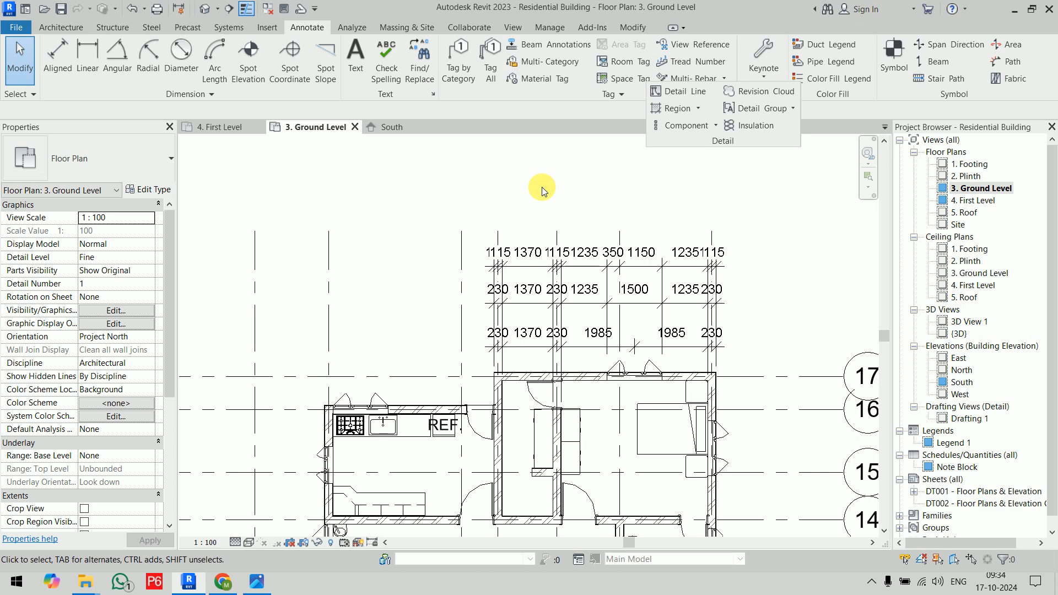
Draw a rectangle of thin detail lines about 6817 mm wide in the empty area beside the ground floor plan.
scroll(549, 190, down, 5)
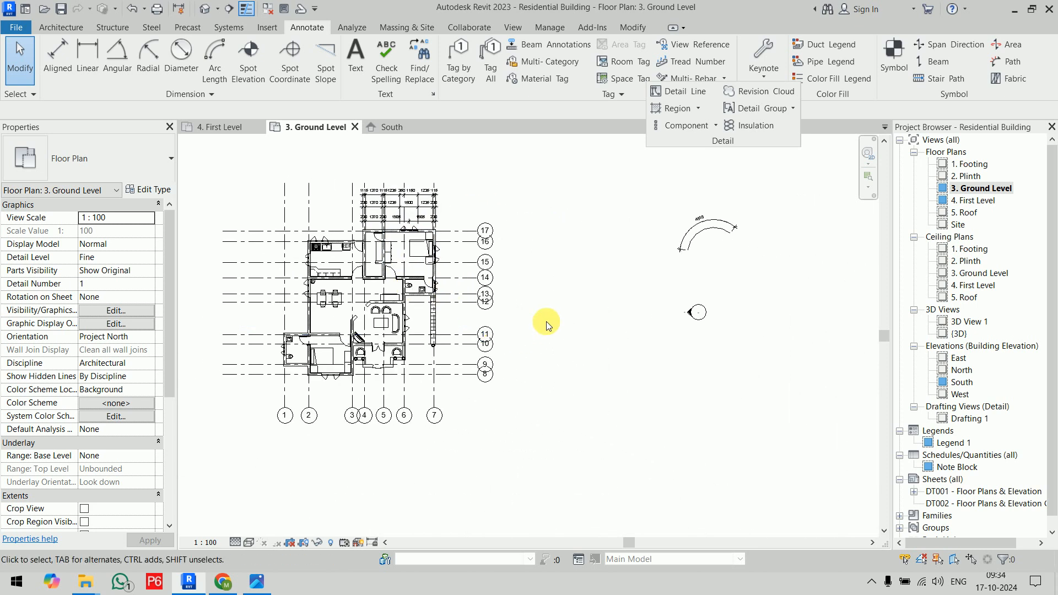
click(683, 92)
click(605, 48)
click(548, 293)
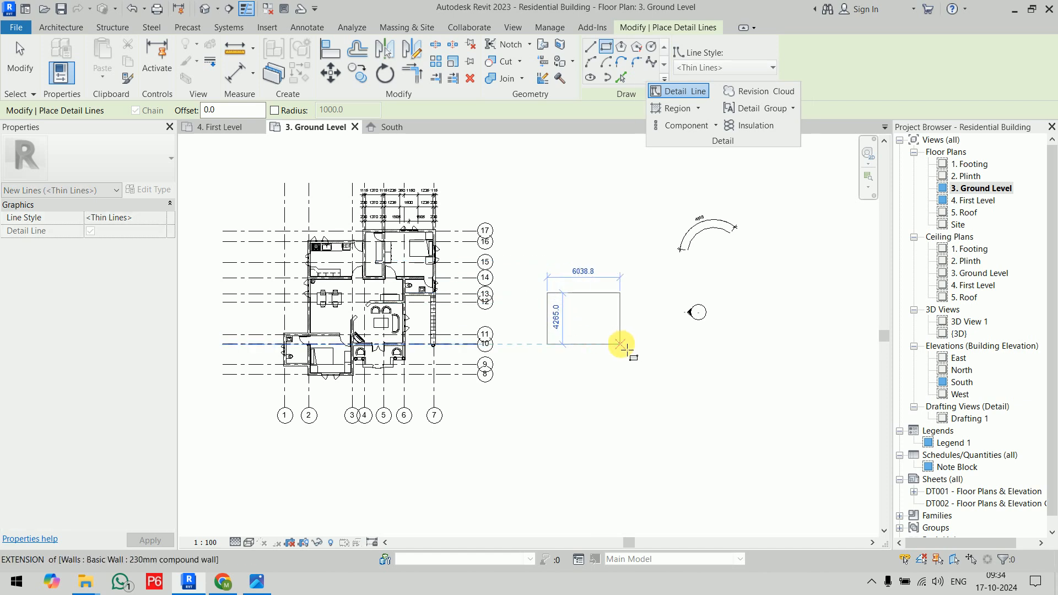
click(629, 347)
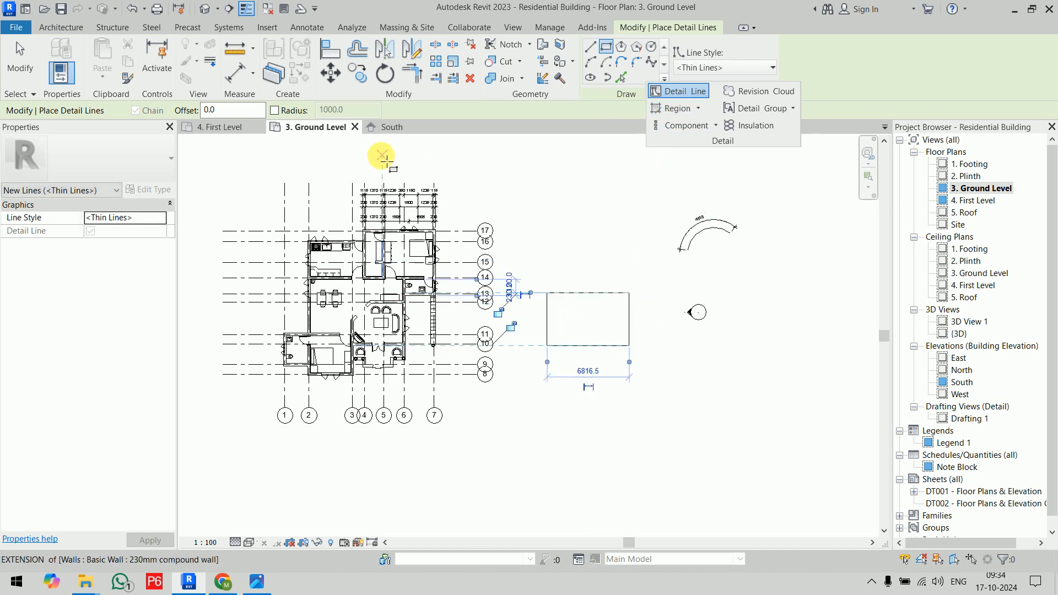
right_click(588, 192)
click(606, 201)
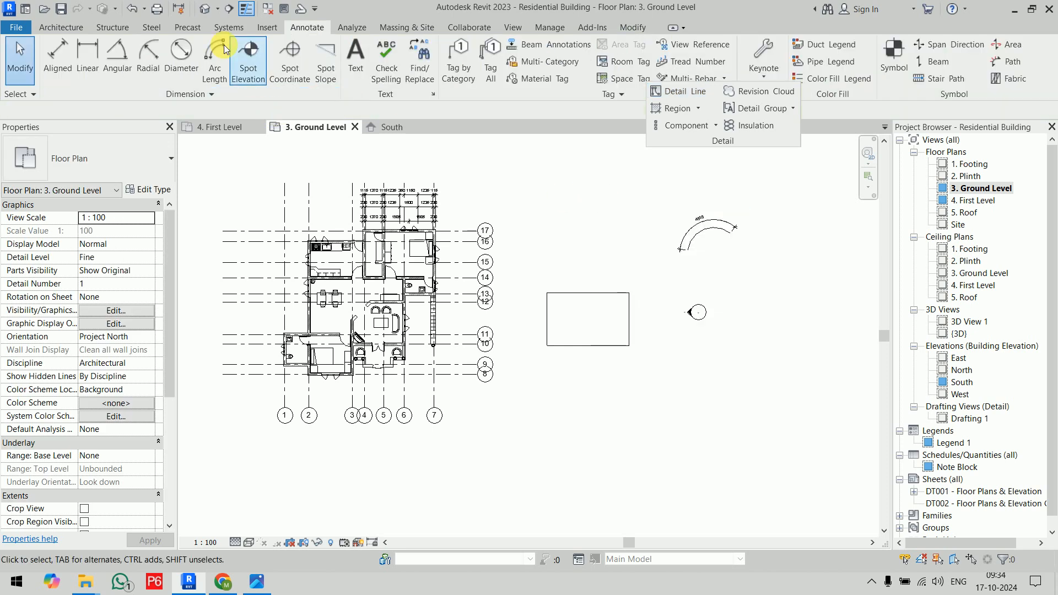
Check the default 3D view for the detail line rectangle and return to the Ground Level plan.
click(205, 9)
scroll(611, 407, down, 3)
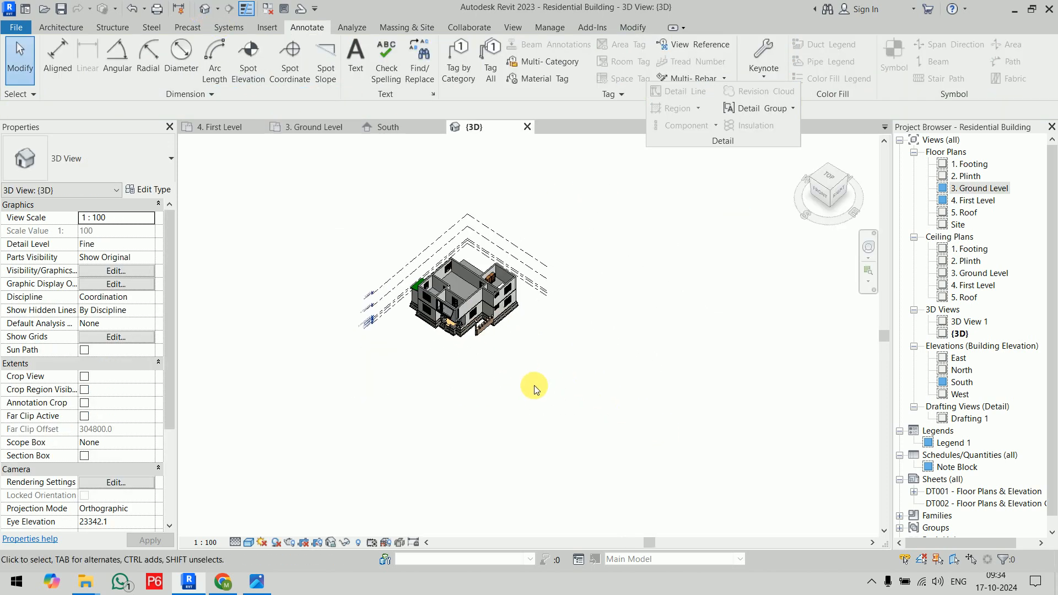
click(313, 129)
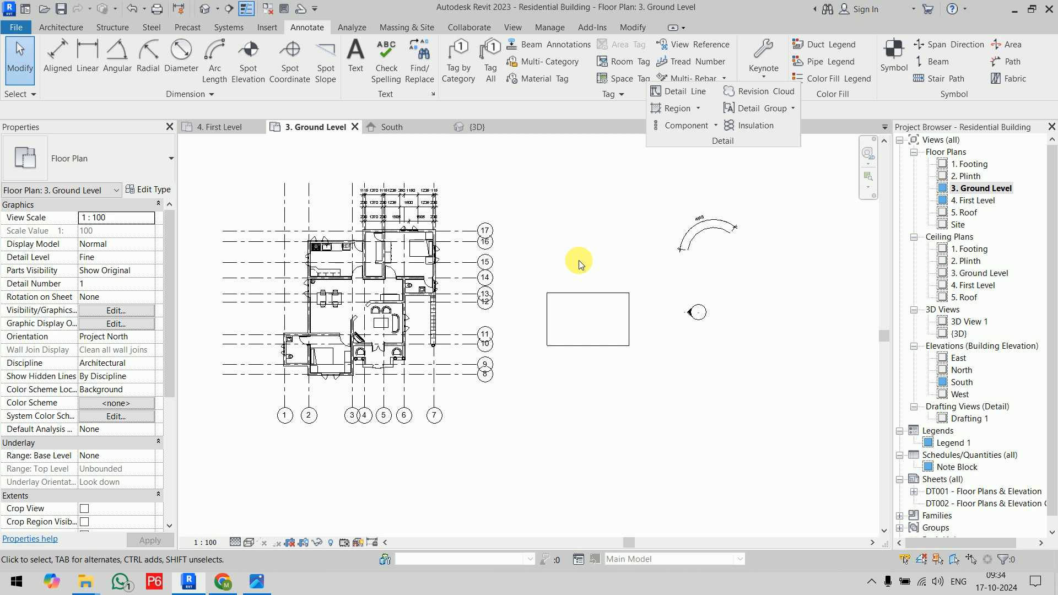
Create a new drafting view with the default name and a scale of 1 : 10.
click(513, 27)
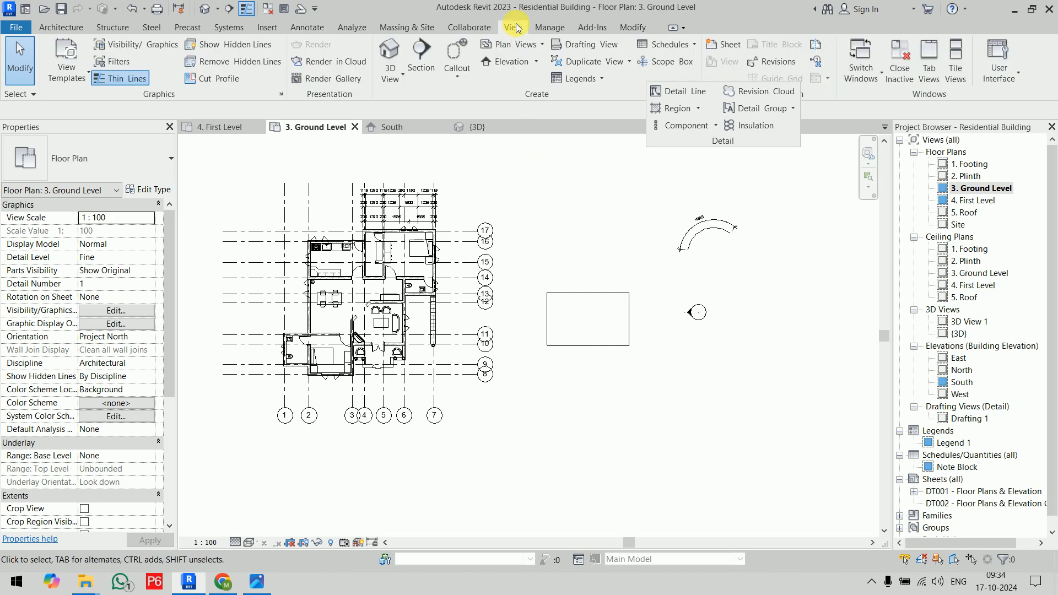
click(594, 53)
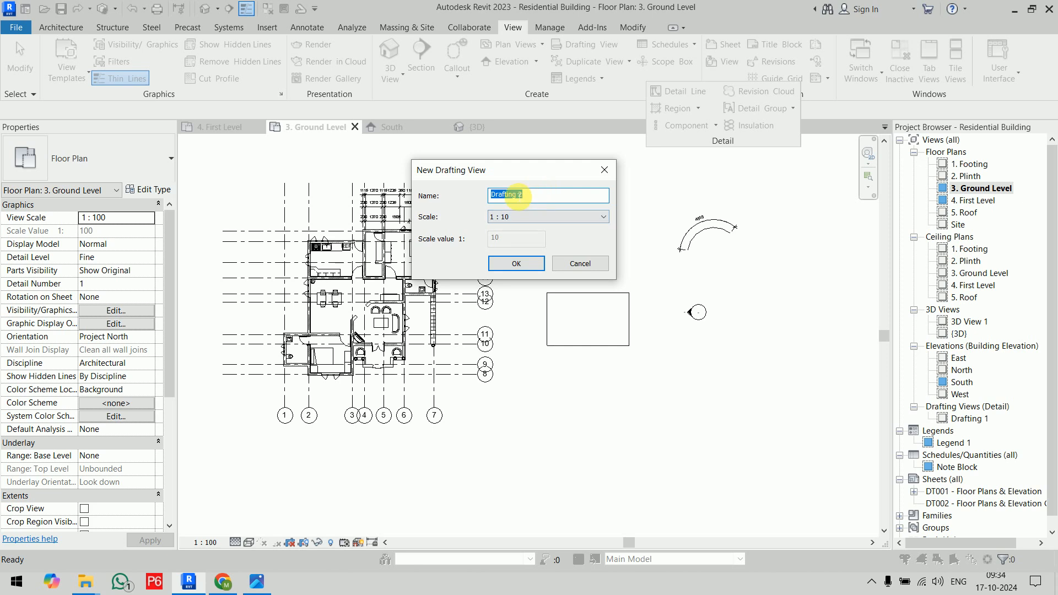
click(516, 263)
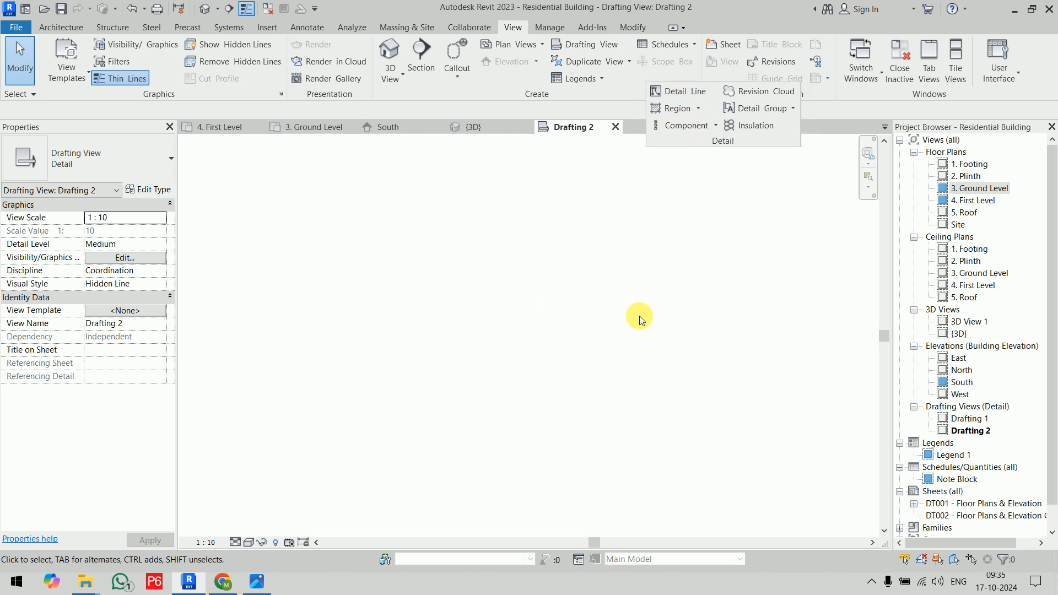
Draw a closed U-shaped outline with detail lines, about 4200 mm wide and 2100 mm deep inside, with a base about 300 mm thick.
click(684, 91)
click(364, 243)
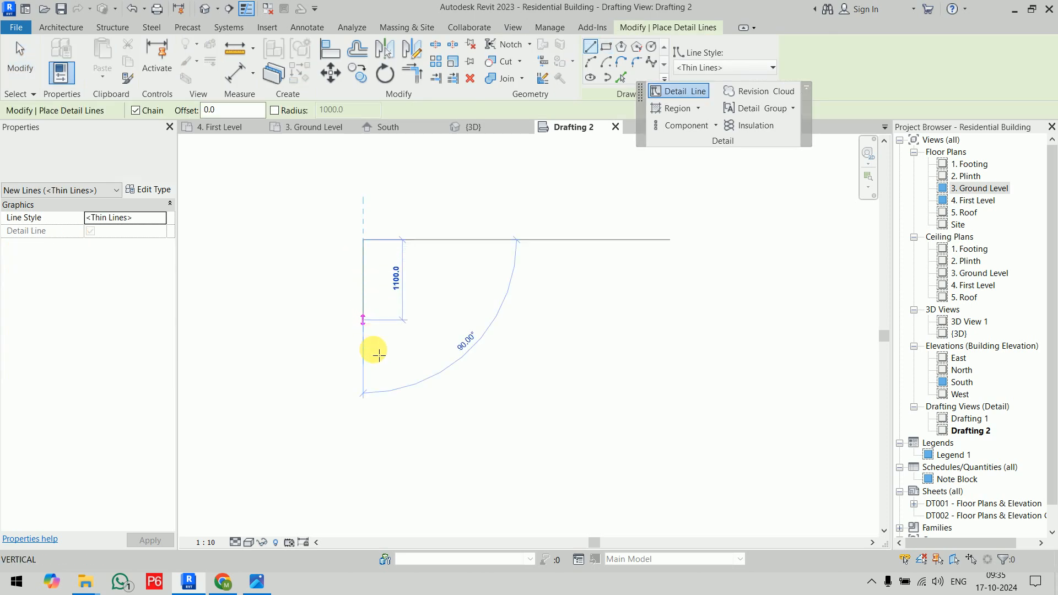
click(362, 415)
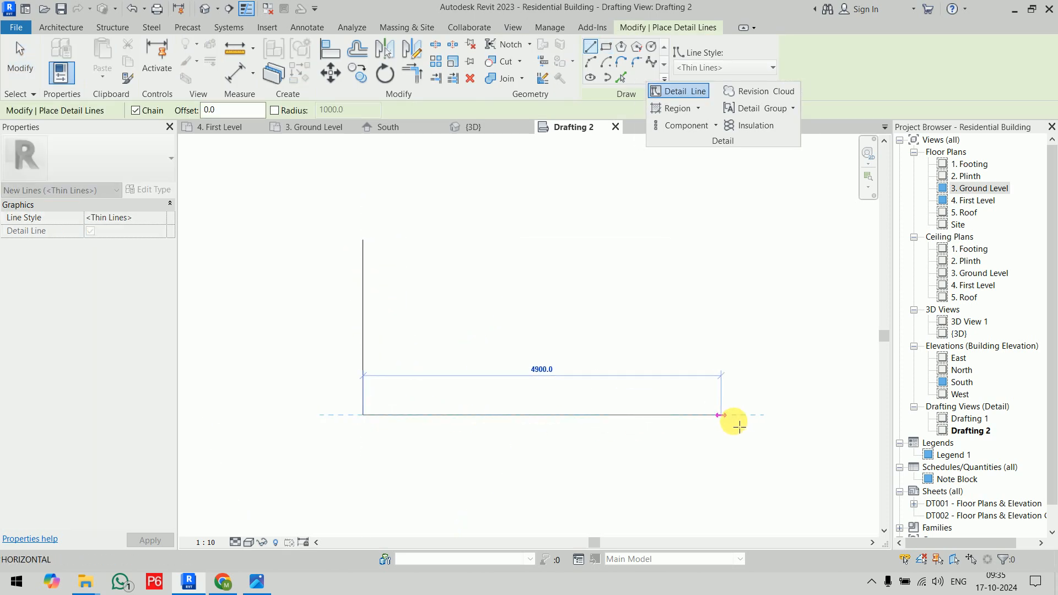
click(736, 414)
click(736, 240)
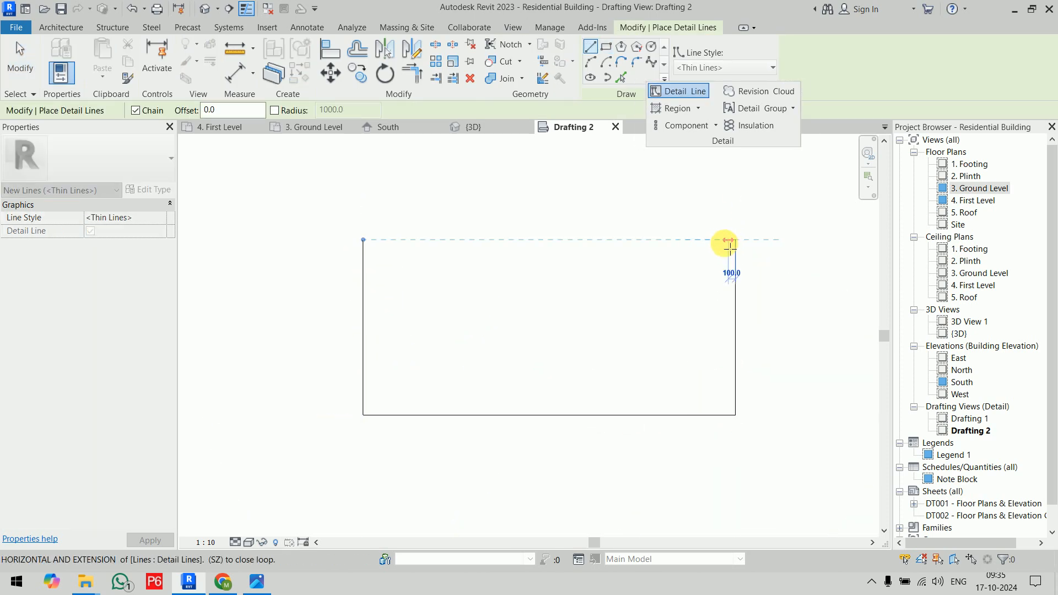
click(707, 241)
click(707, 393)
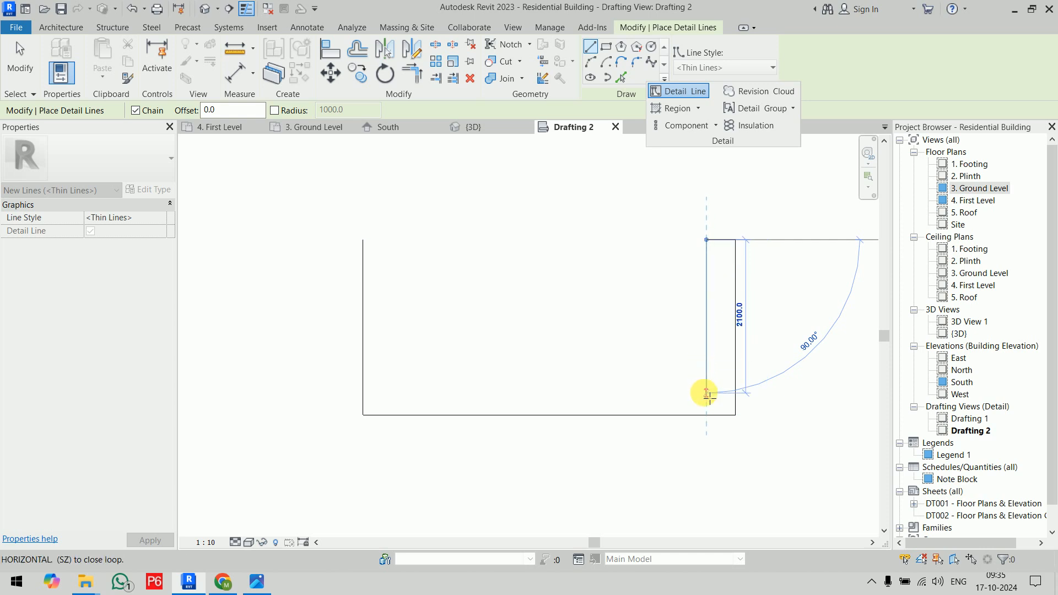
click(400, 393)
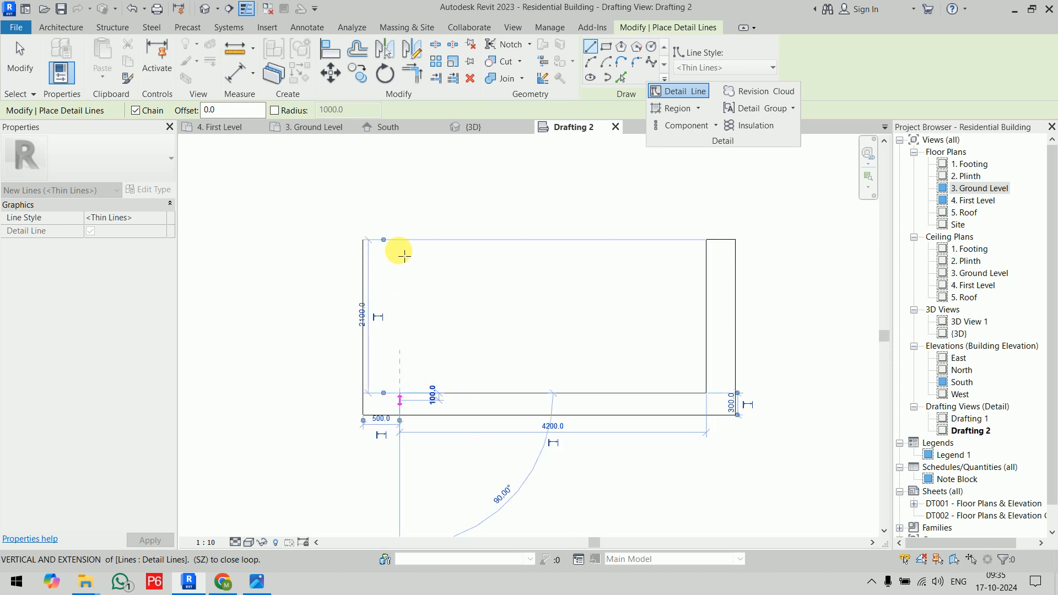
click(399, 240)
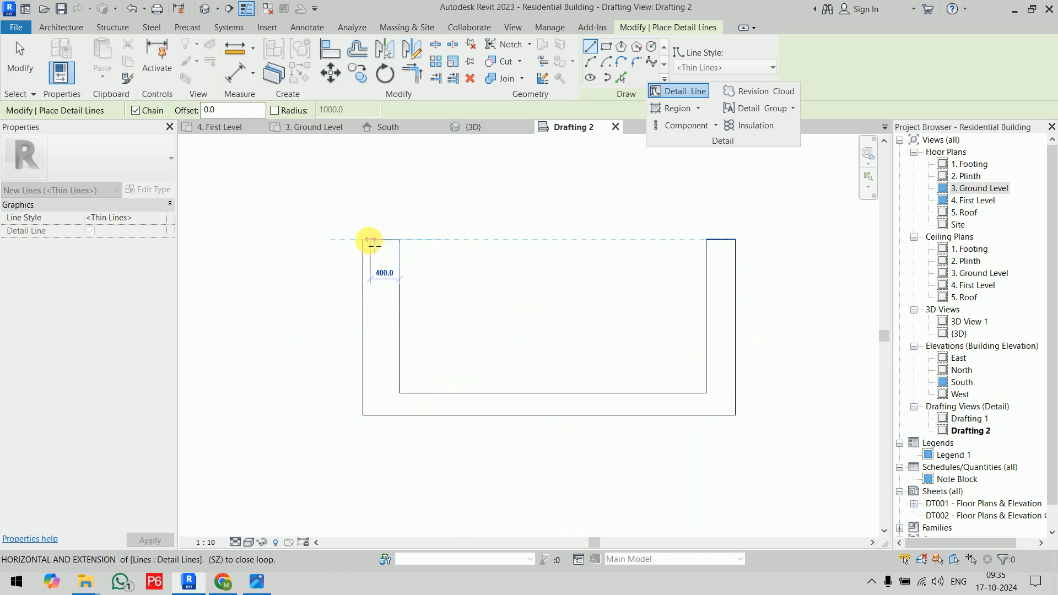
click(364, 240)
key(Escape)
key(Escape)
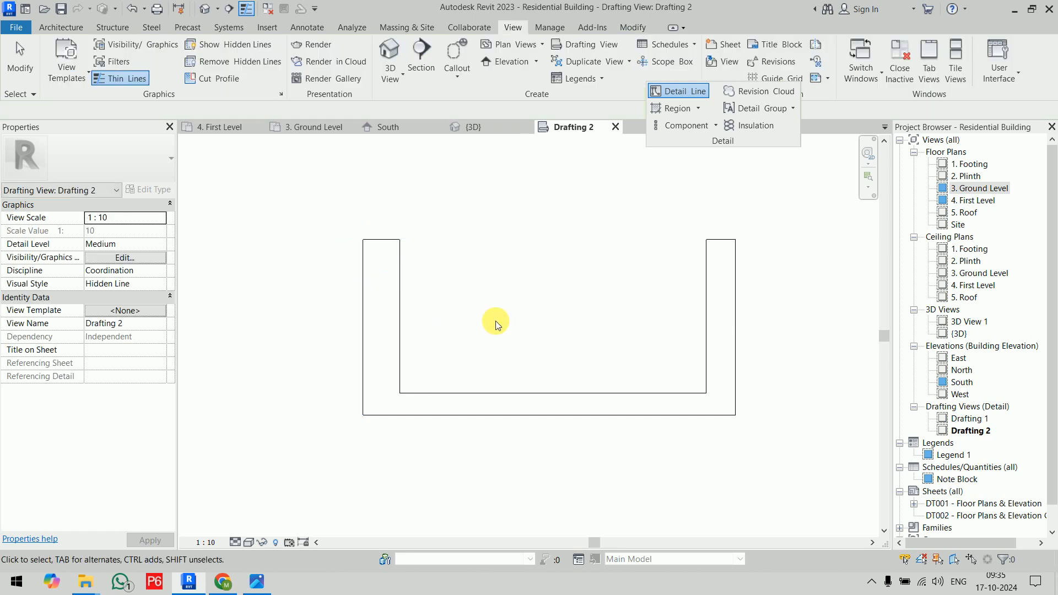
key(t)
key(r)
click(361, 257)
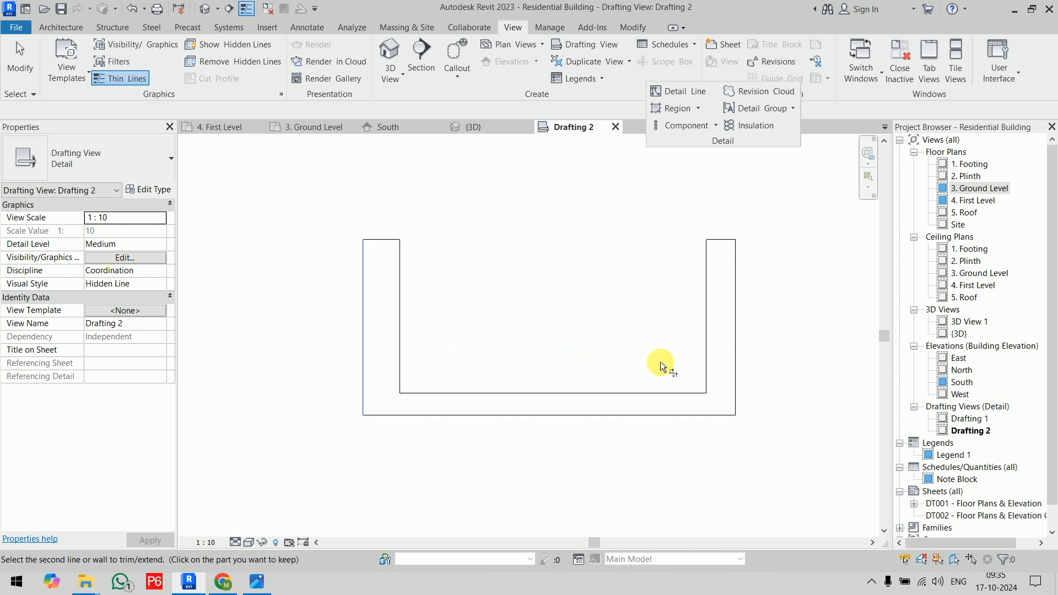
key(Escape)
key(Escape)
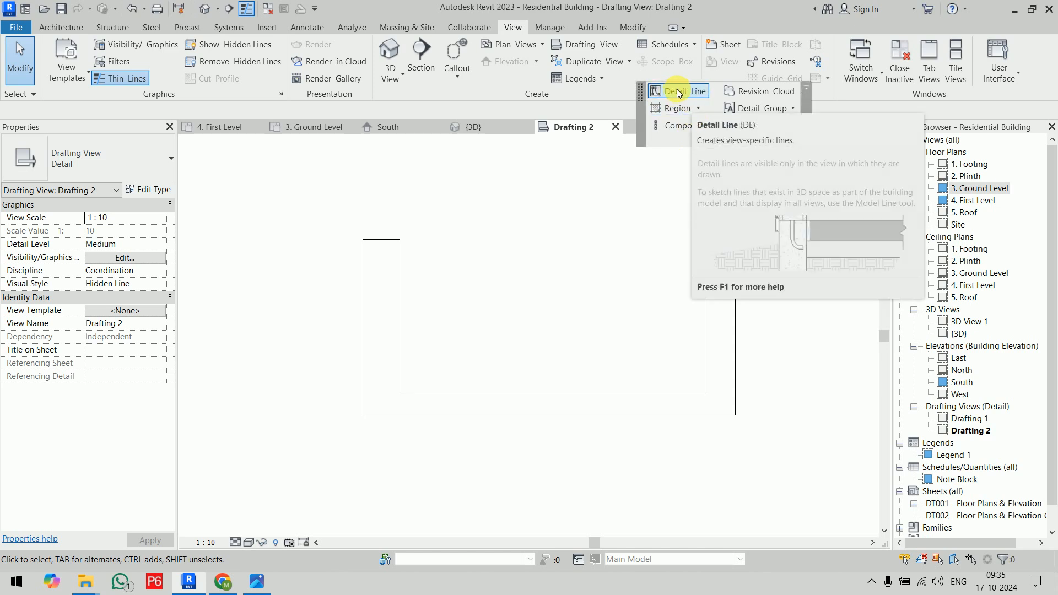
Start a filled region in the drafting view using the Diagonal Up type.
click(699, 111)
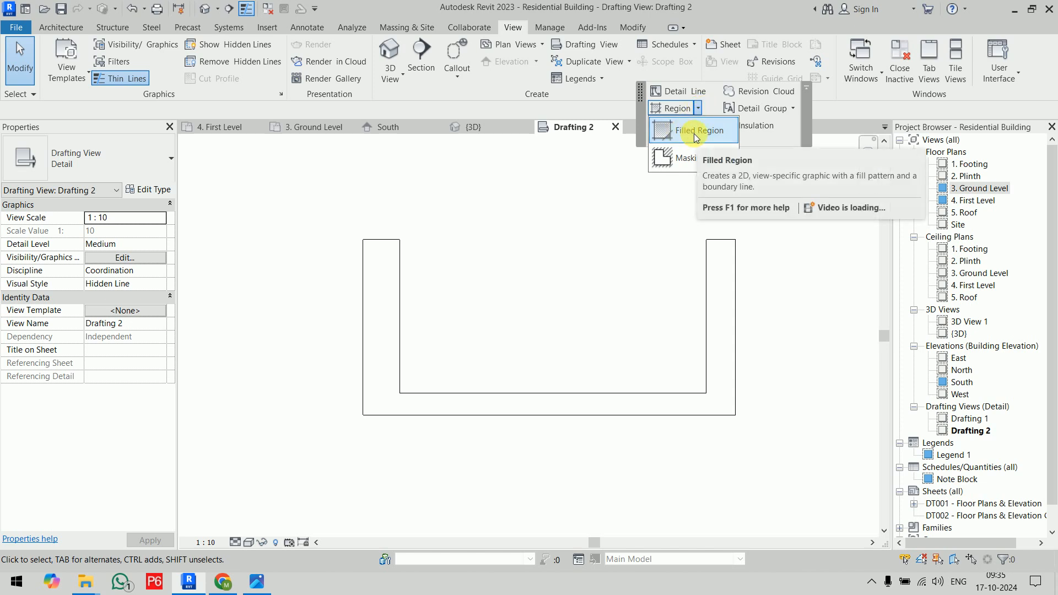
click(694, 134)
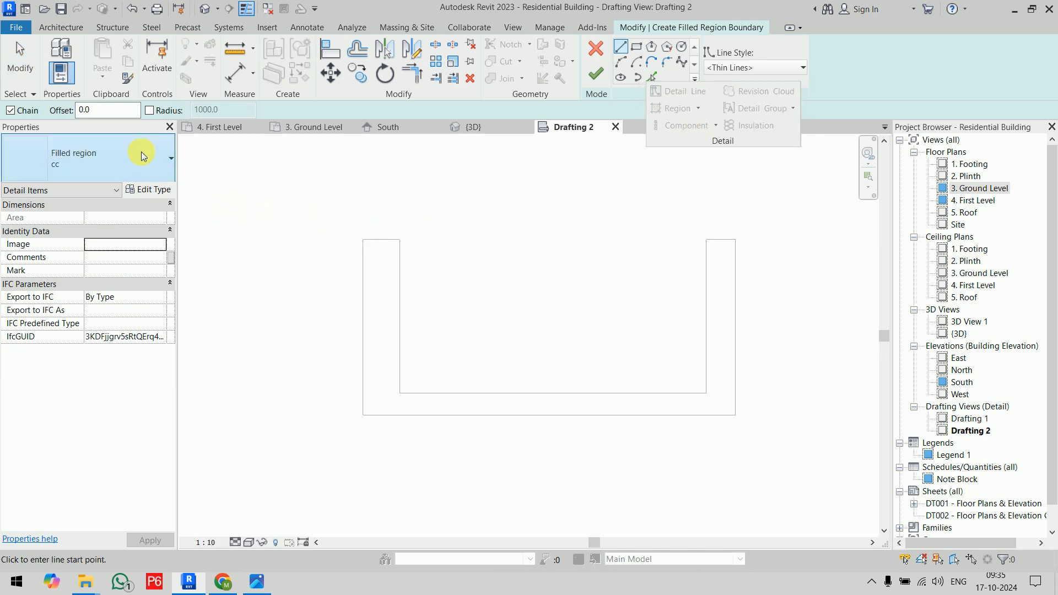
click(143, 156)
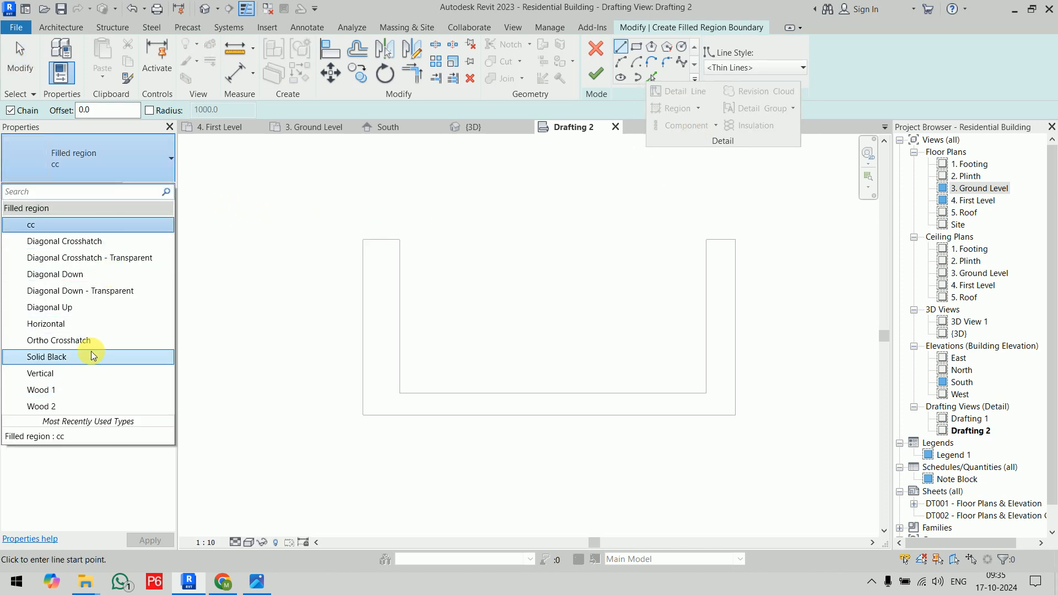
click(100, 307)
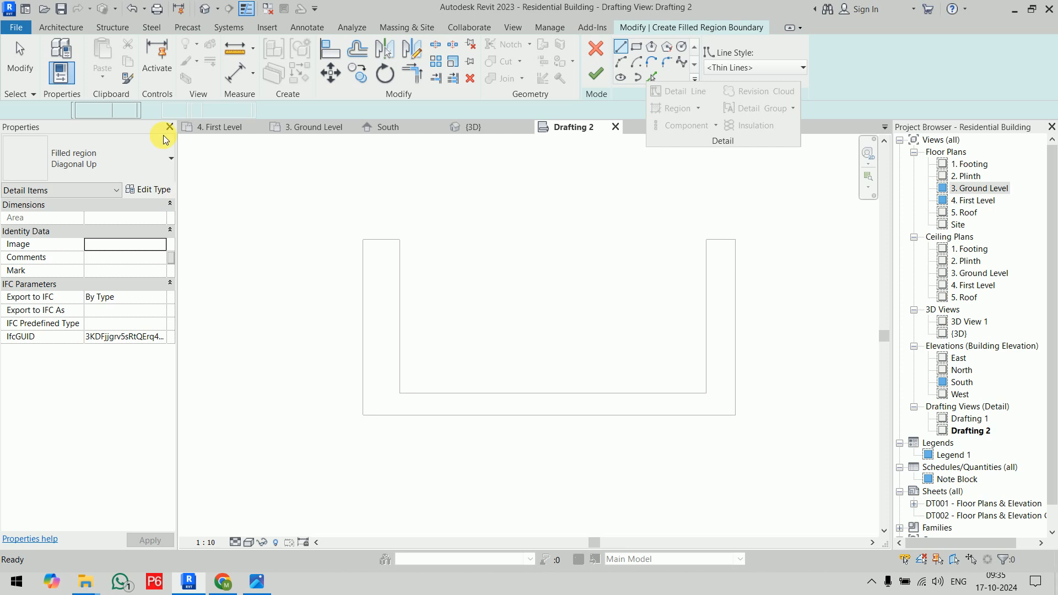
Change the Diagonal Up type's foreground fill pattern to the drafting pattern Diagonal crosshatch 1.5mm.
click(146, 190)
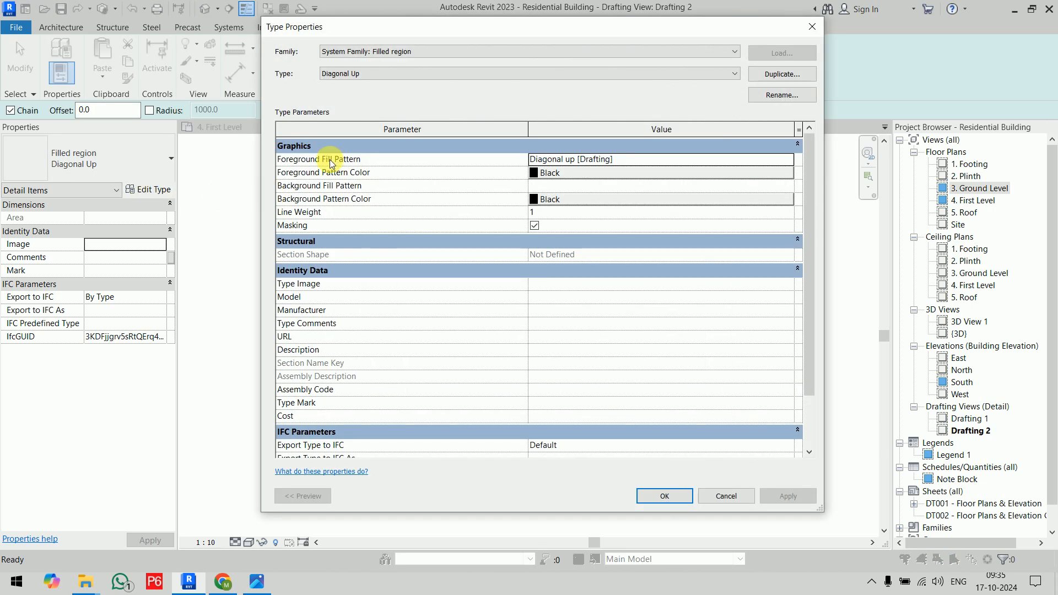
click(790, 161)
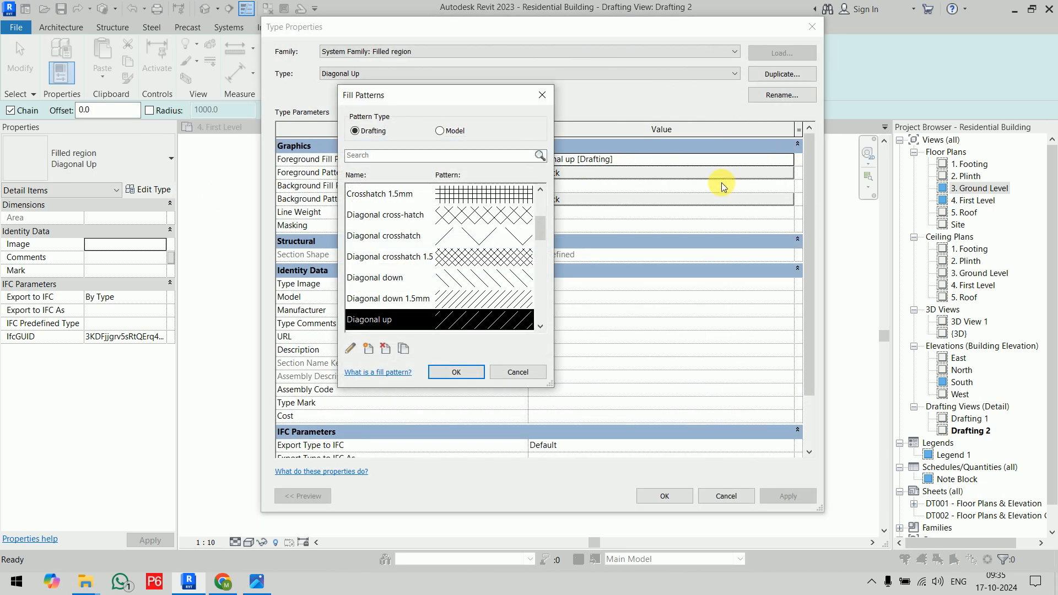
scroll(465, 253, up, 3)
scroll(465, 253, down, 5)
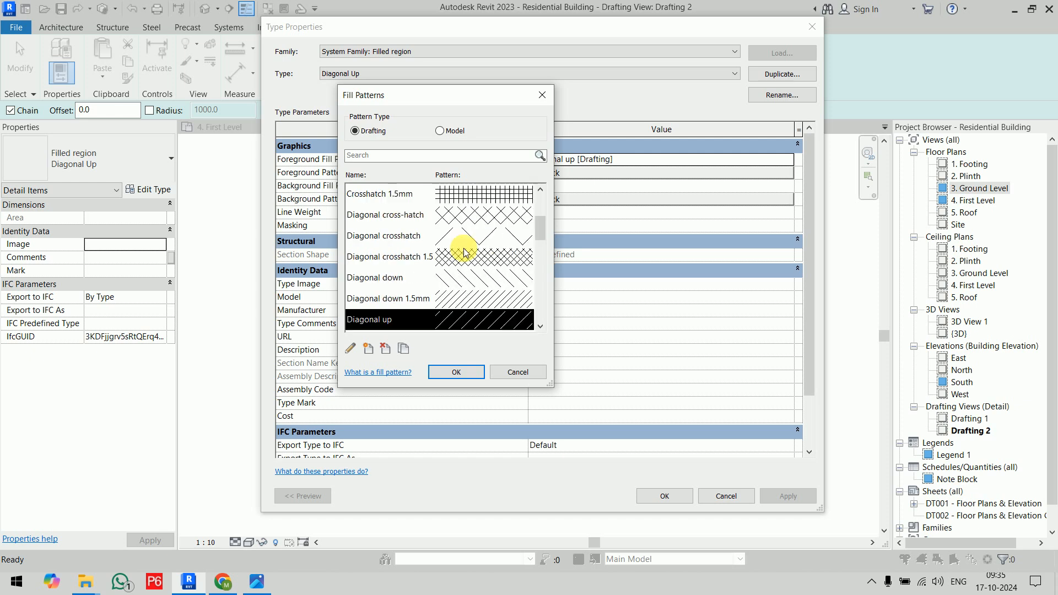
scroll(464, 252, up, 3)
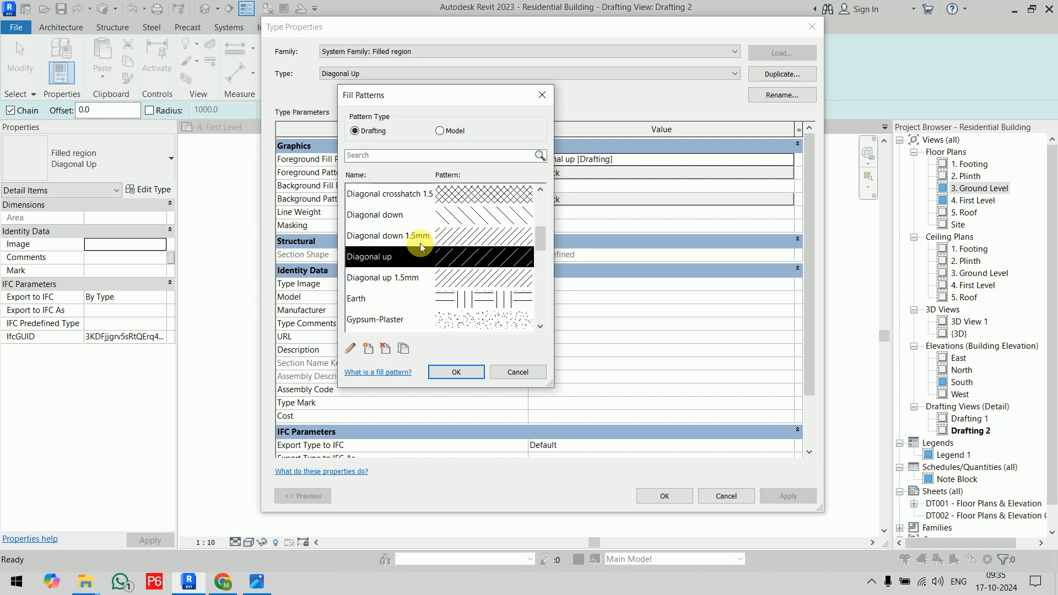
click(485, 194)
click(455, 373)
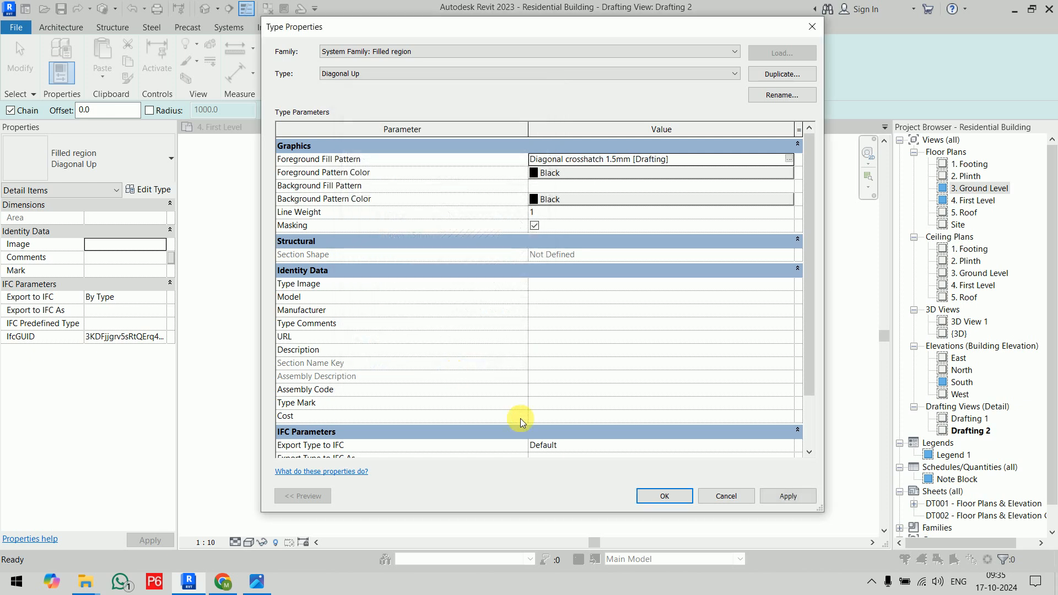
click(664, 497)
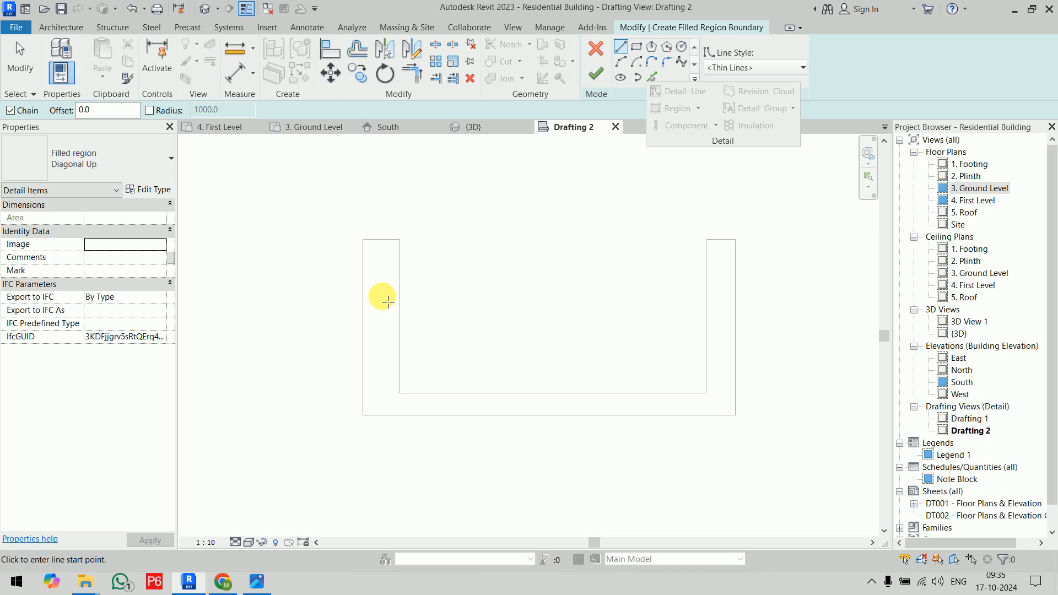
Trace the filled region boundary around the closed U-shaped outline with thin lines and finish the region.
click(362, 239)
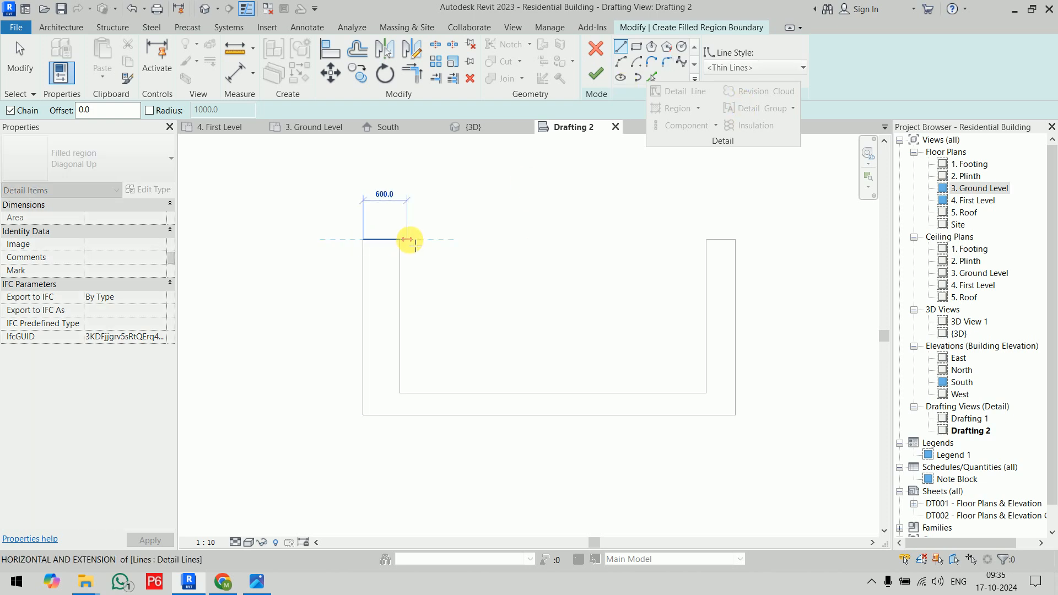
click(402, 240)
click(401, 392)
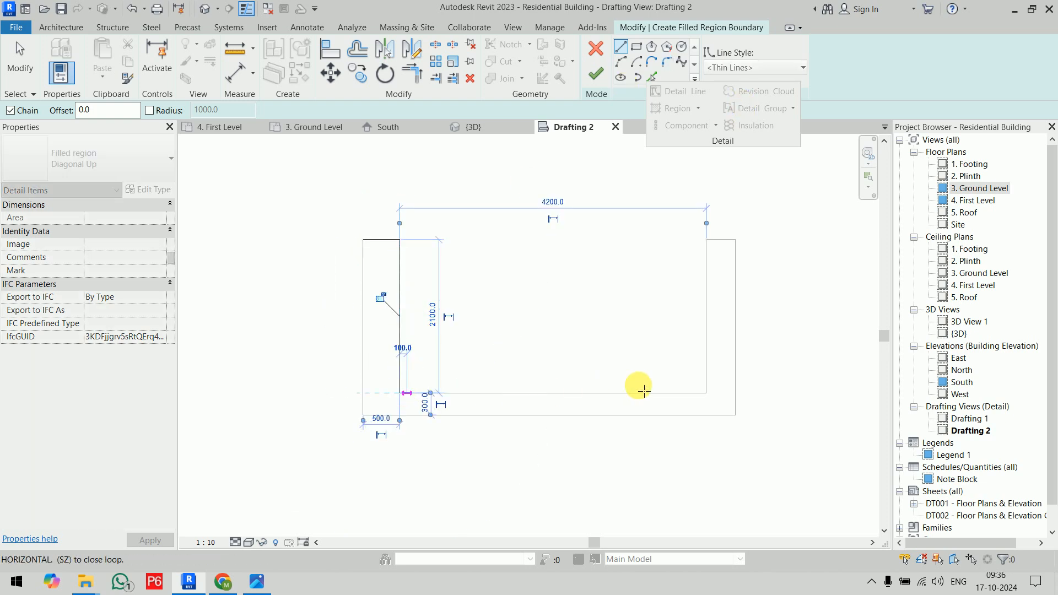
click(707, 394)
click(706, 239)
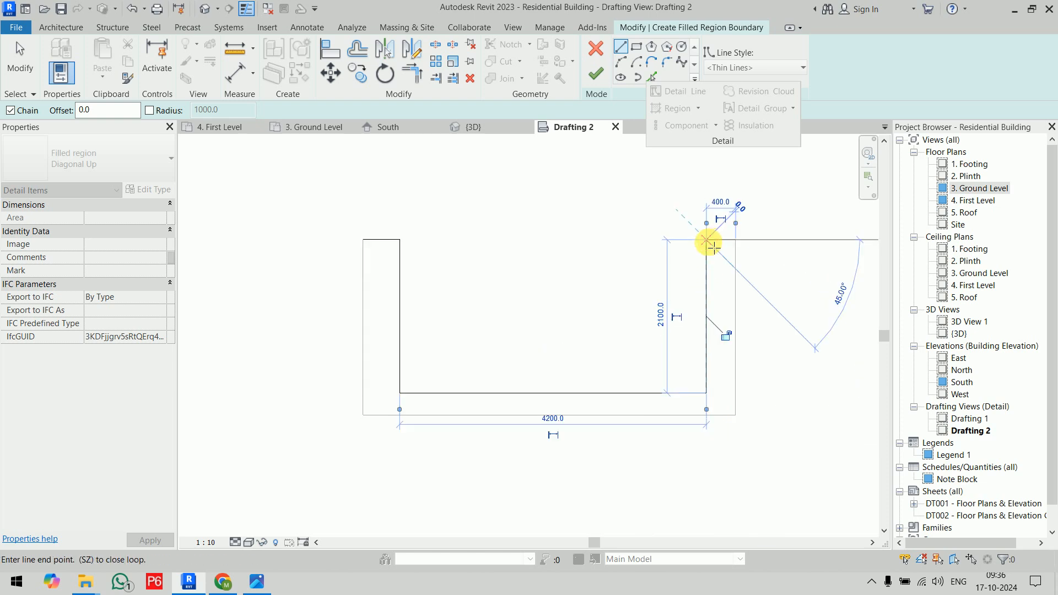
click(736, 239)
click(736, 415)
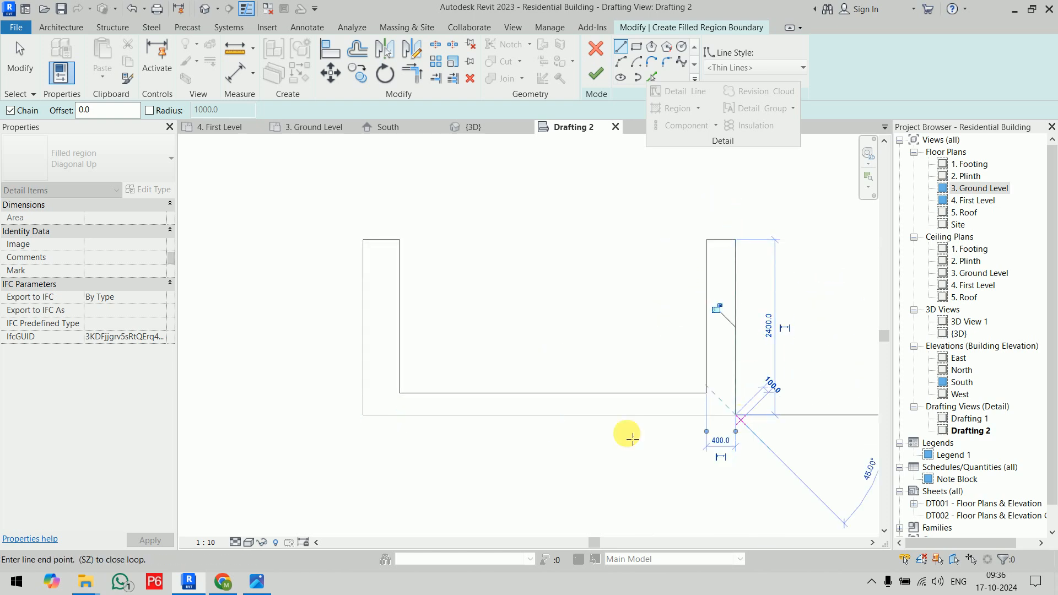
click(363, 415)
click(363, 239)
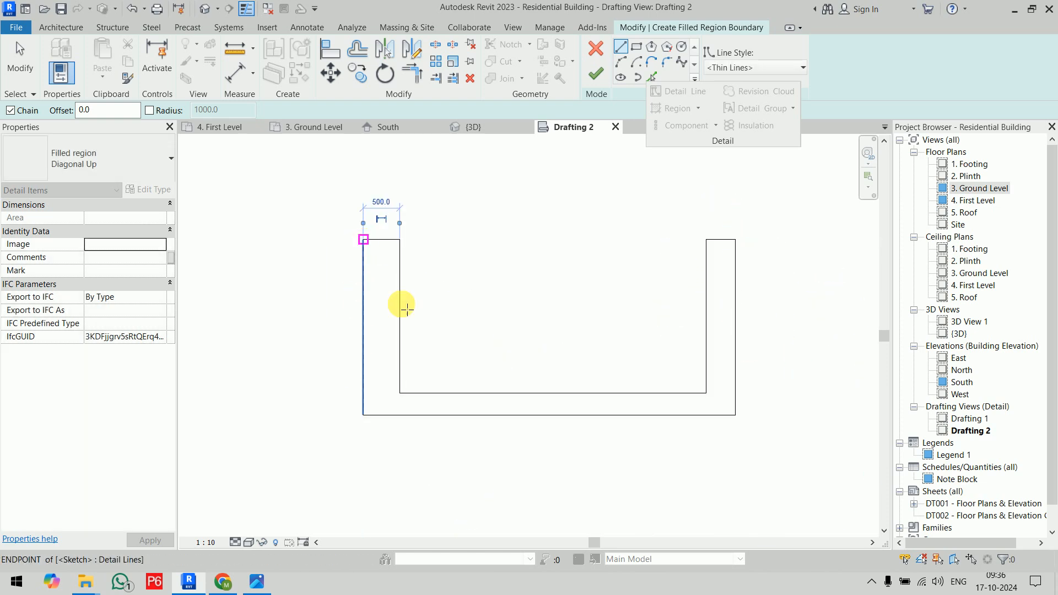
click(596, 73)
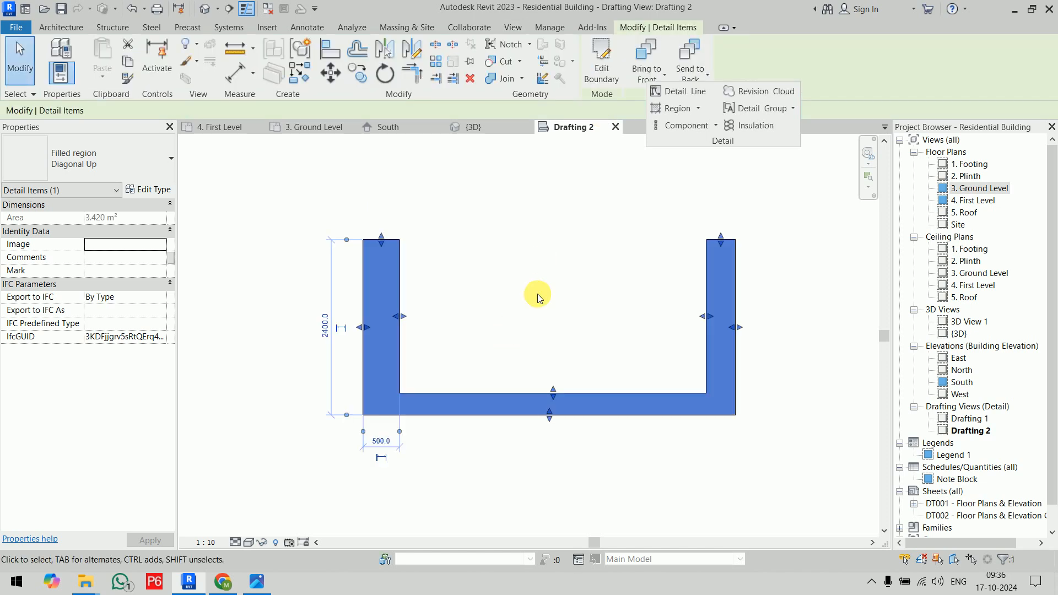
click(538, 298)
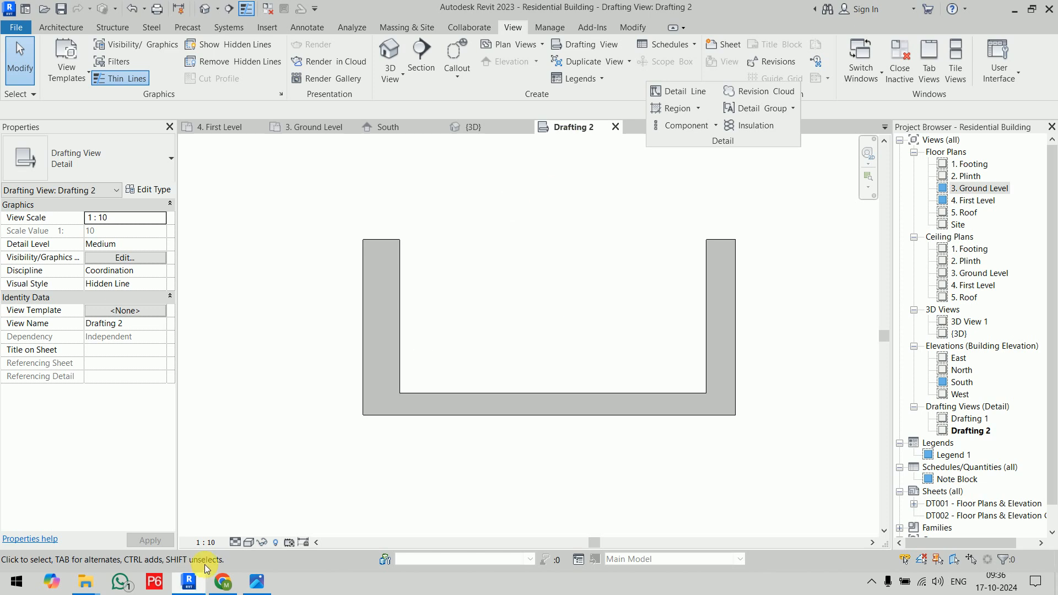
Set the drafting view's detail level to Fine and its visual style to Wireframe.
click(242, 545)
click(249, 528)
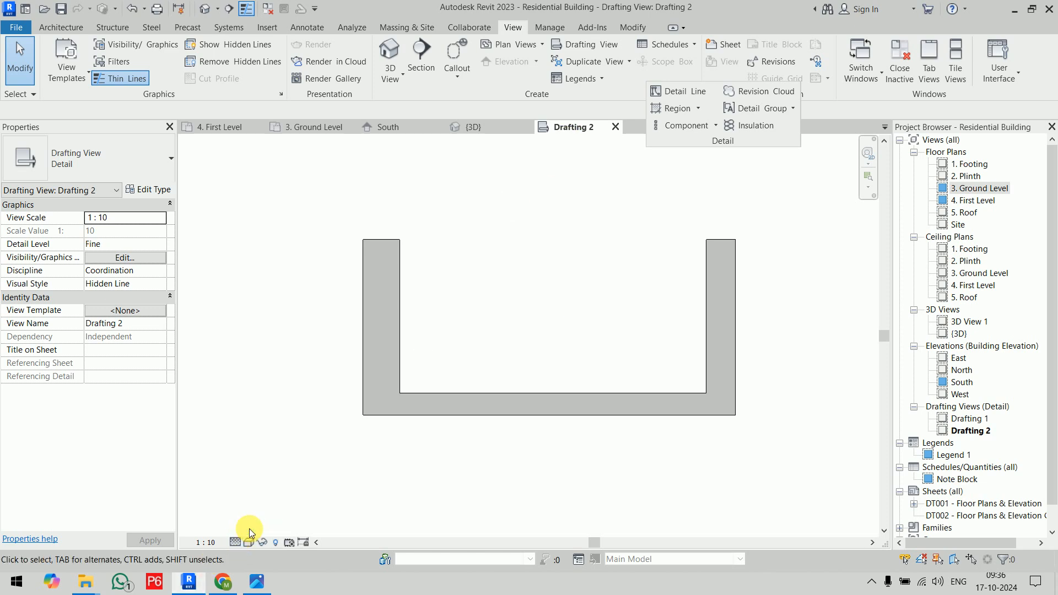
click(249, 548)
click(276, 472)
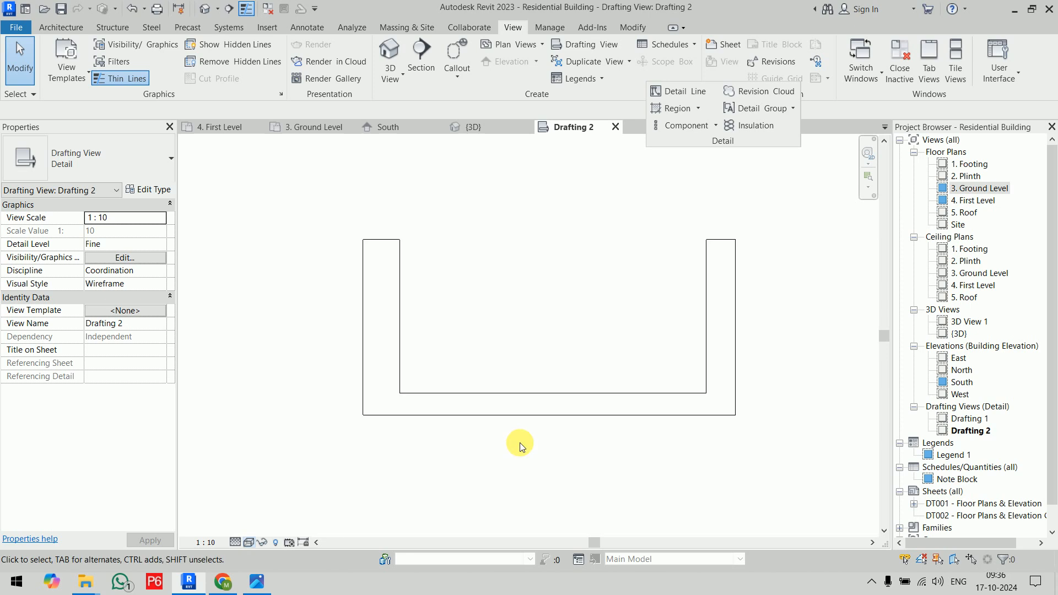
Turn off masking in the type properties of the U-shaped filled region.
click(399, 258)
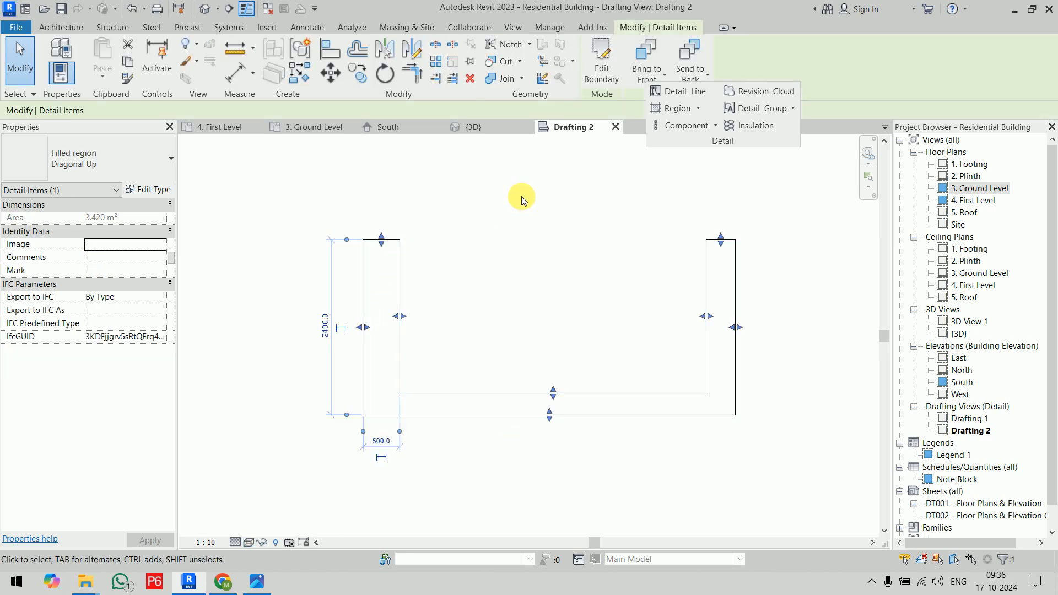
click(665, 75)
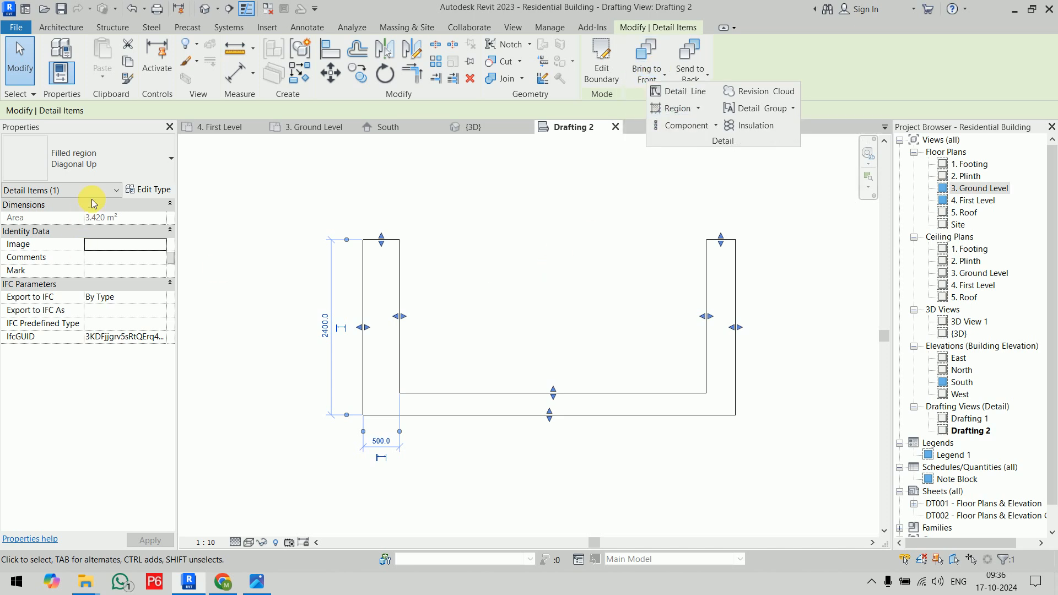
click(148, 190)
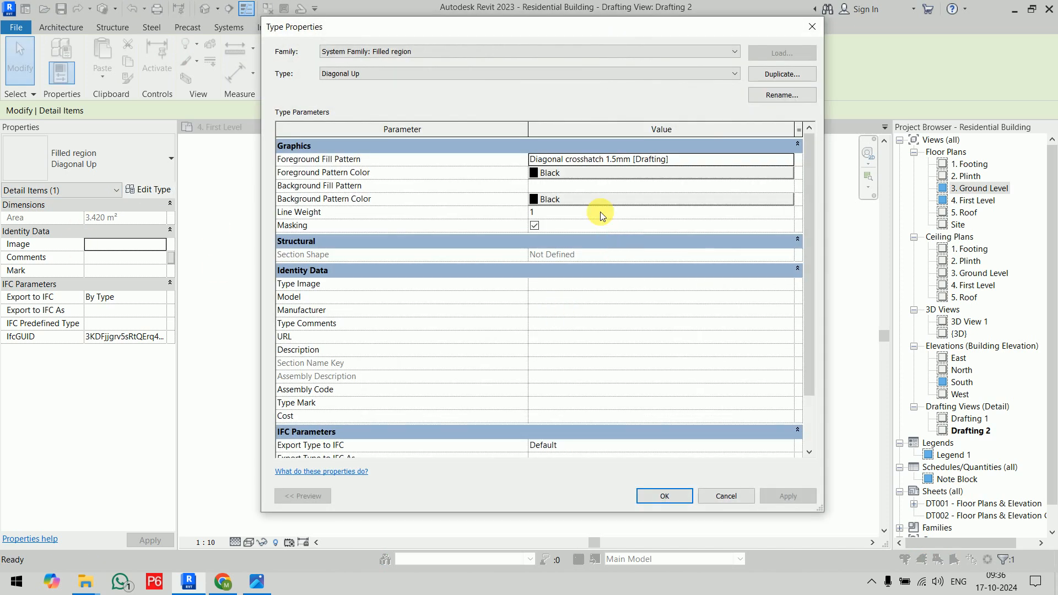
click(535, 226)
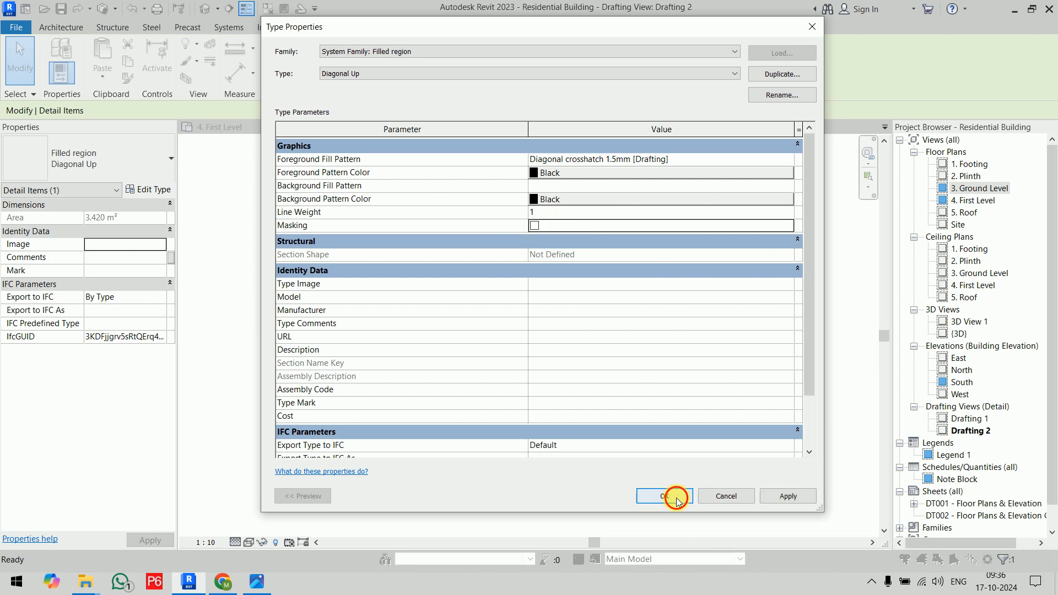
click(673, 495)
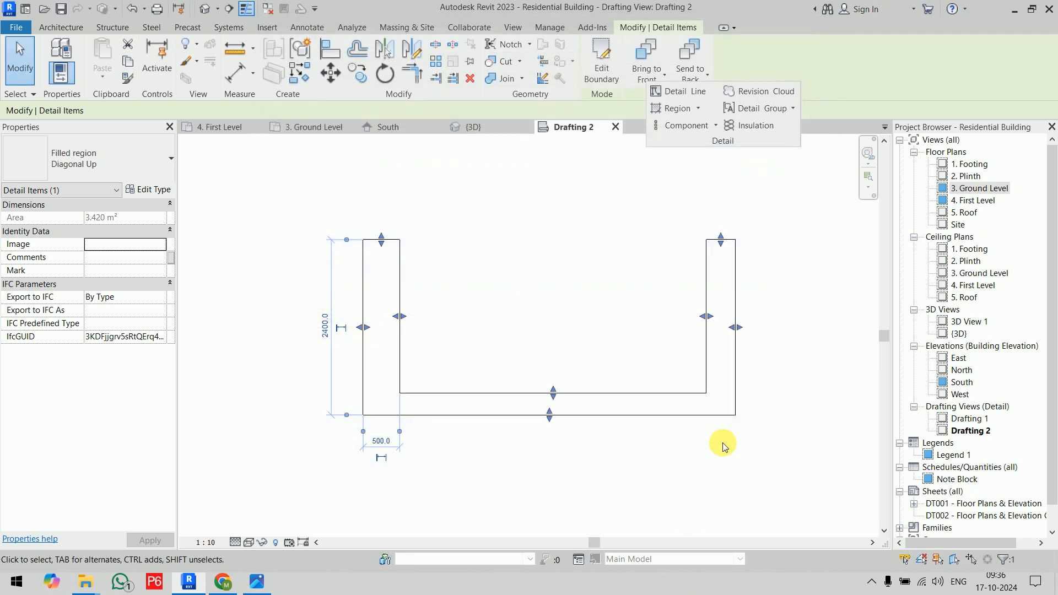
click(143, 189)
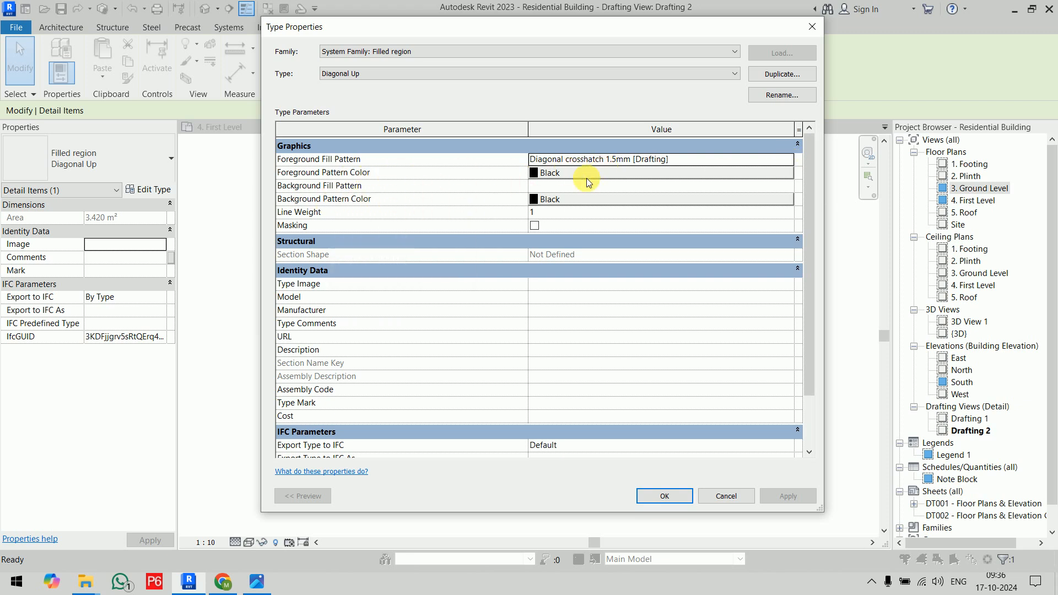
click(772, 160)
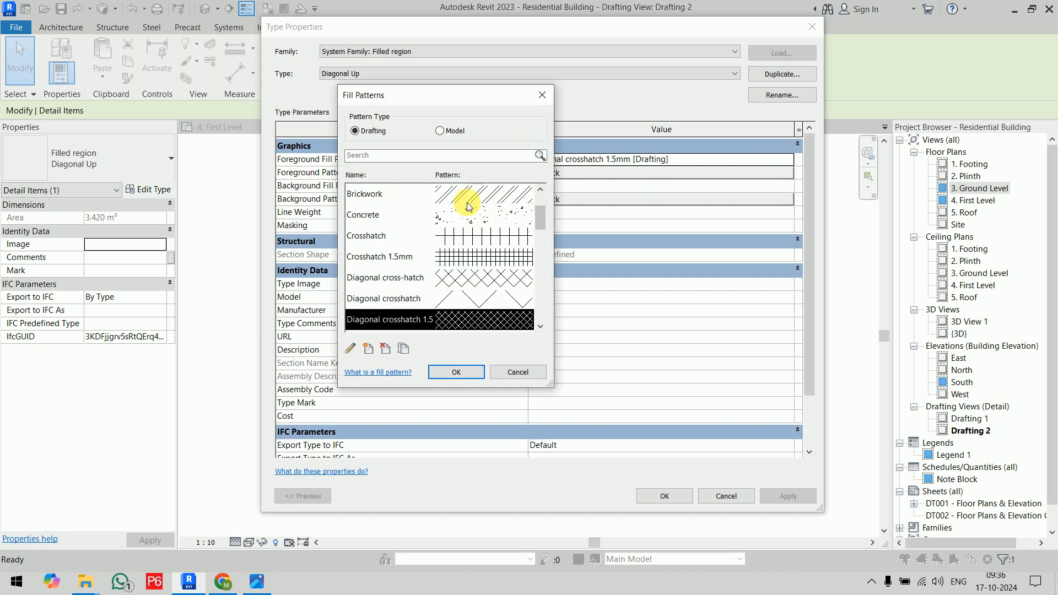
click(469, 206)
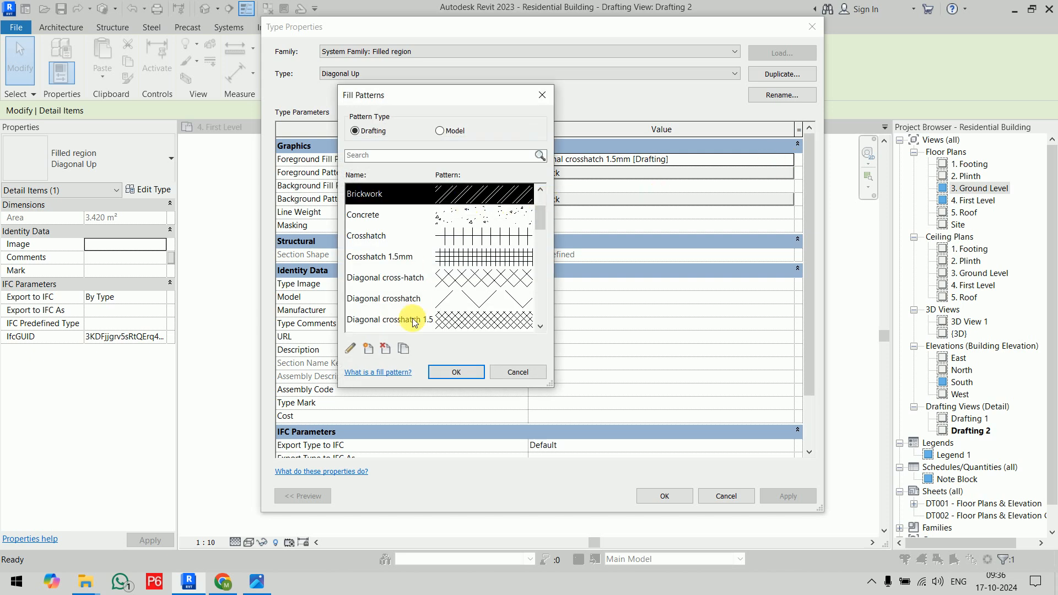
click(518, 372)
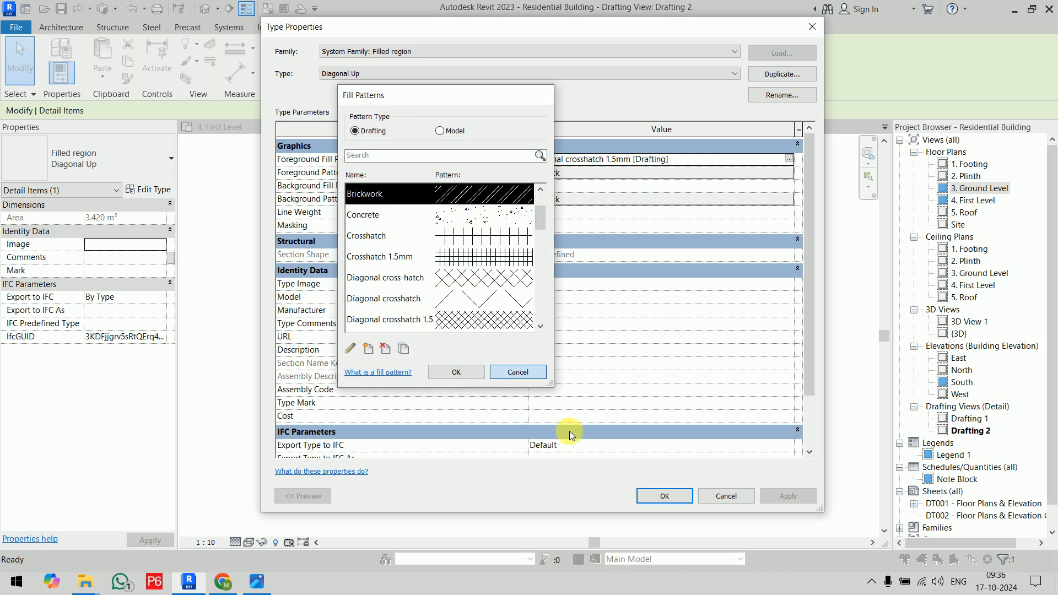
click(745, 498)
click(782, 310)
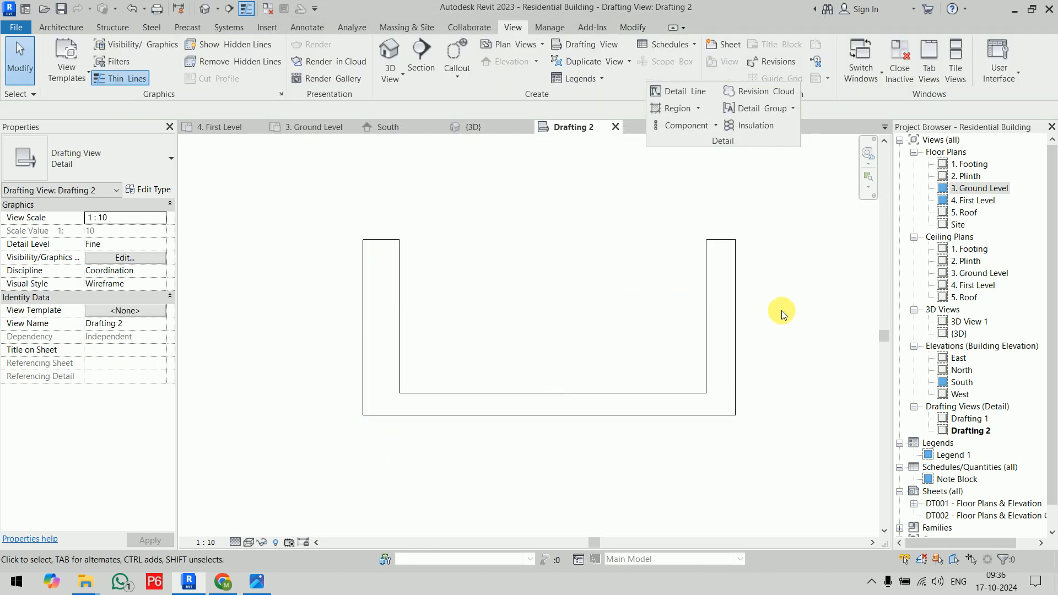
Create a drafting crosshatch fill pattern named Diagonal crosshatch 1.5mm 2 with both line spacings set to 10 mm.
click(364, 358)
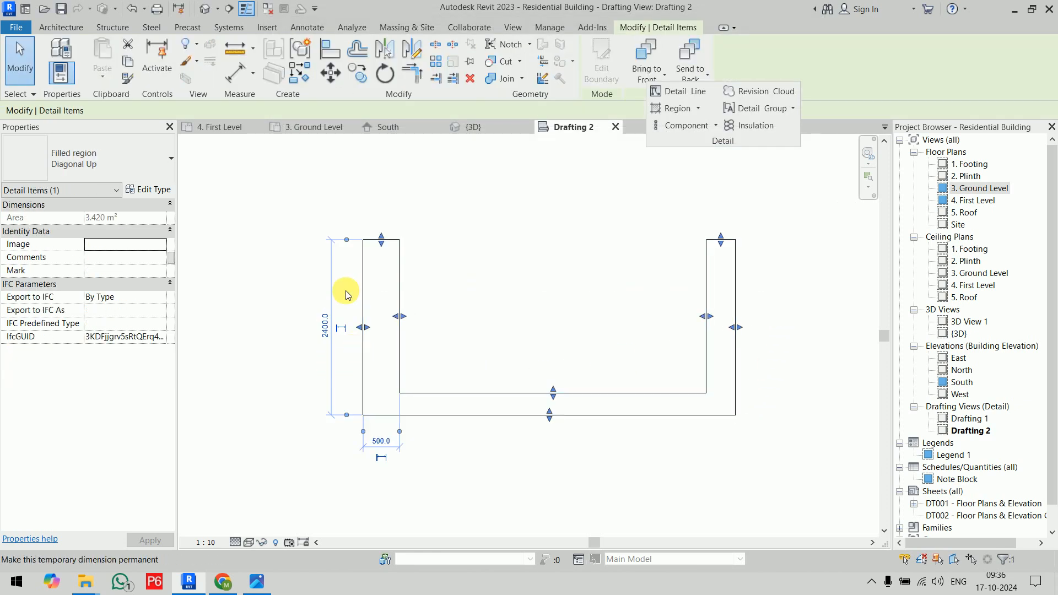
click(148, 189)
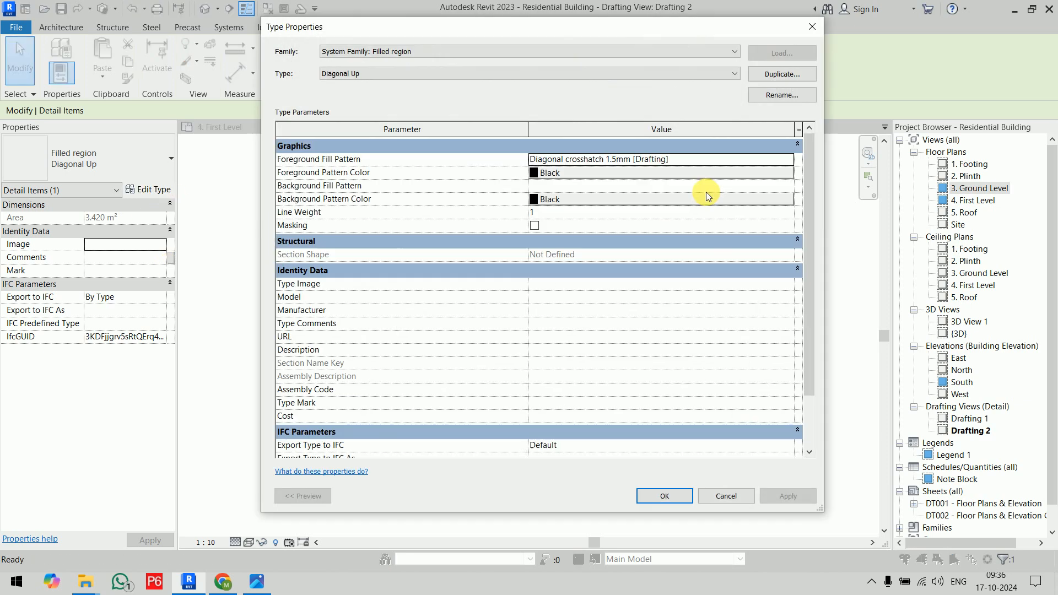
click(788, 159)
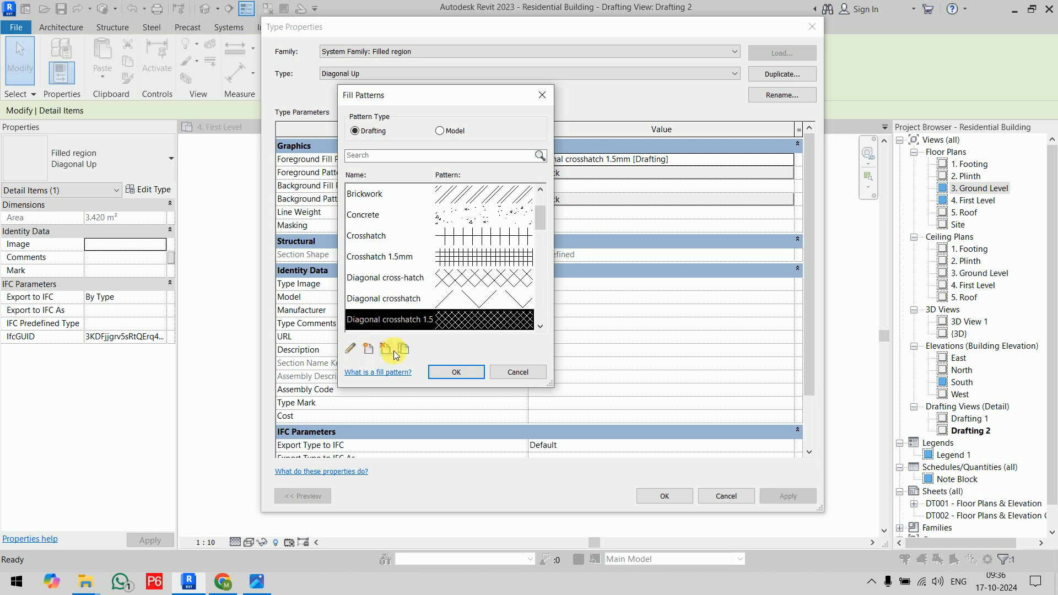
click(366, 349)
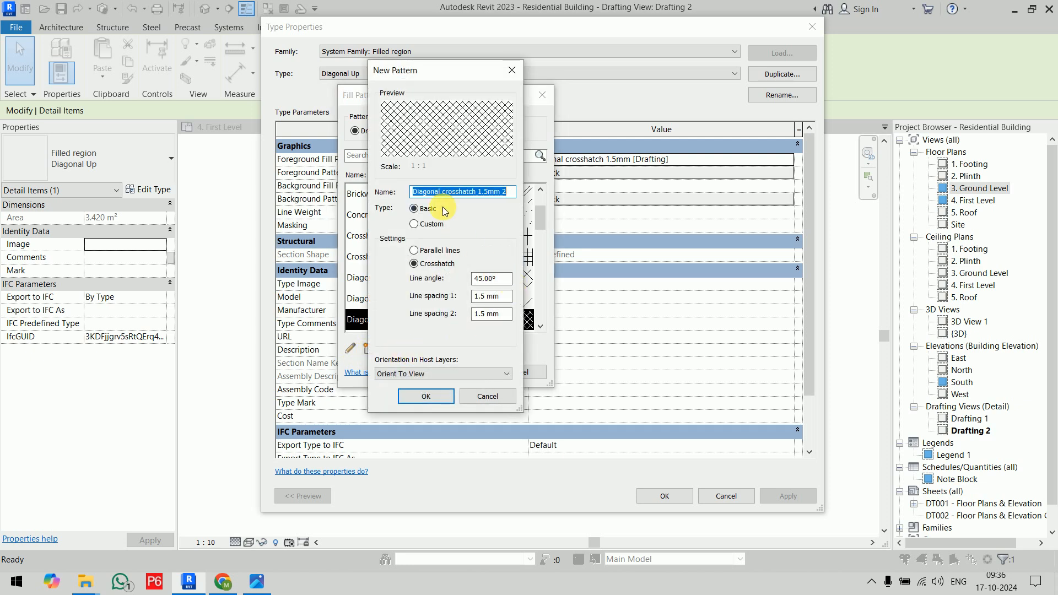
click(493, 296)
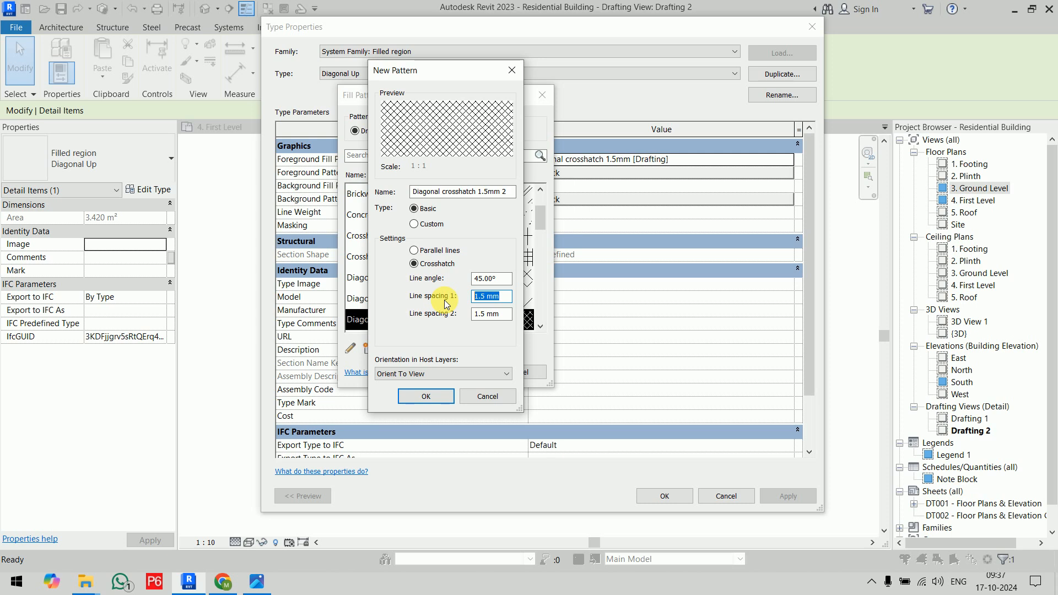
text(10)
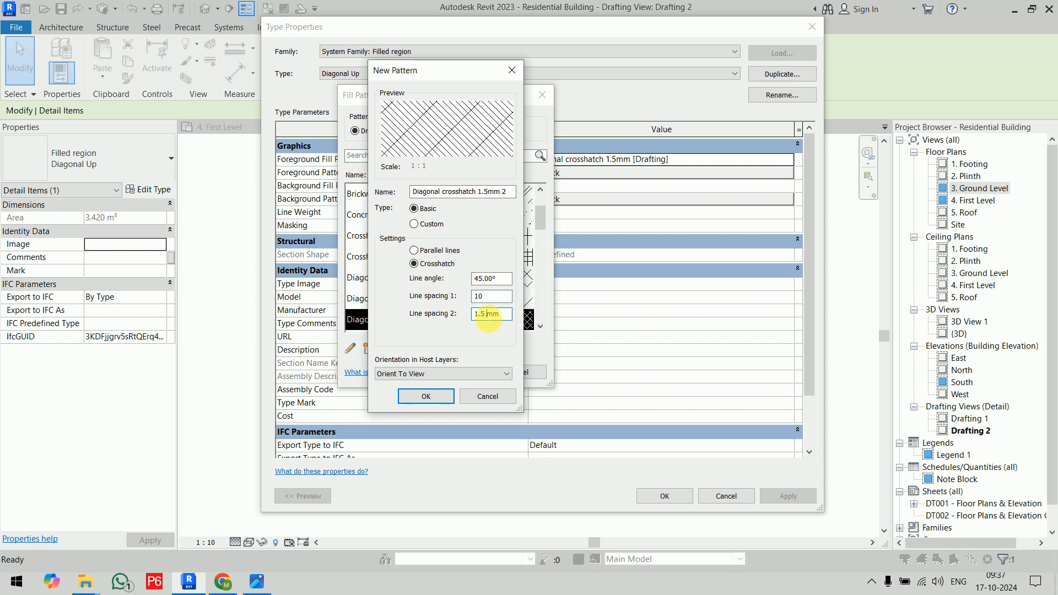
text(10)
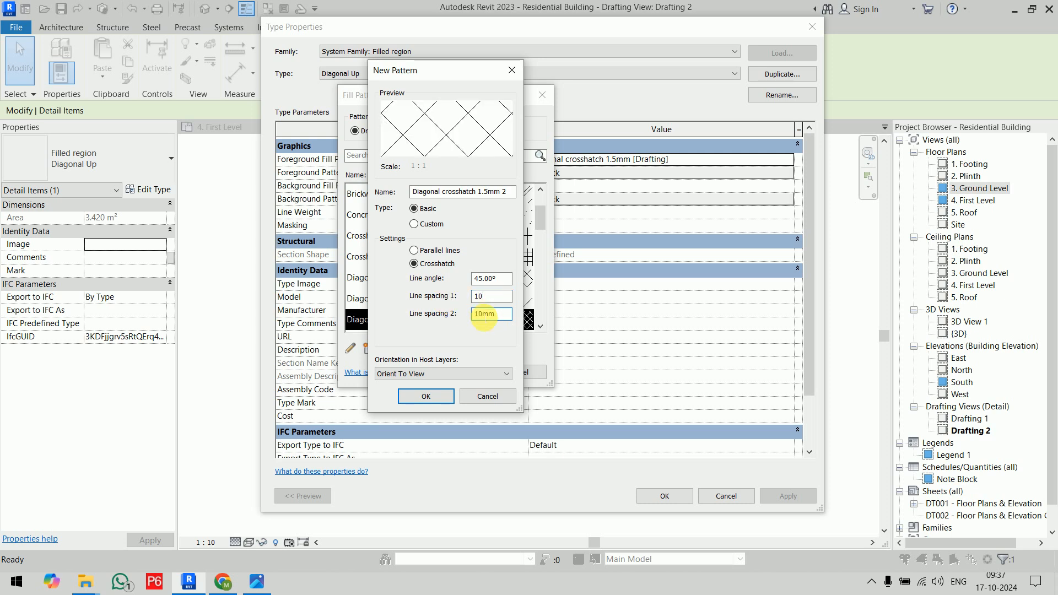
click(426, 397)
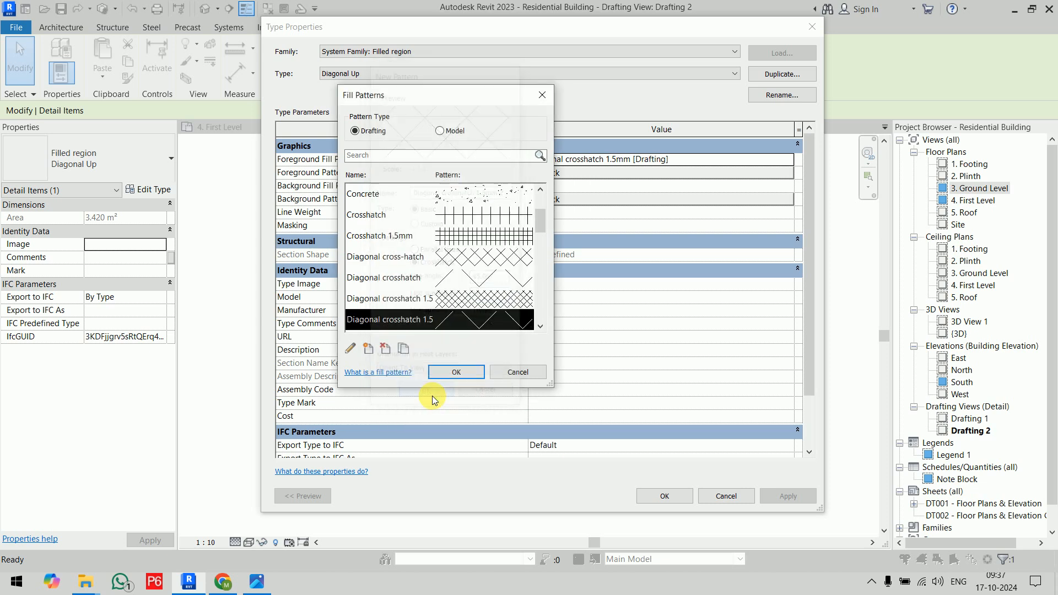
Assign the drafting pattern Diagonal crosshatch 1.5mm 2 as the Diagonal Up filled region type's foreground fill.
click(456, 371)
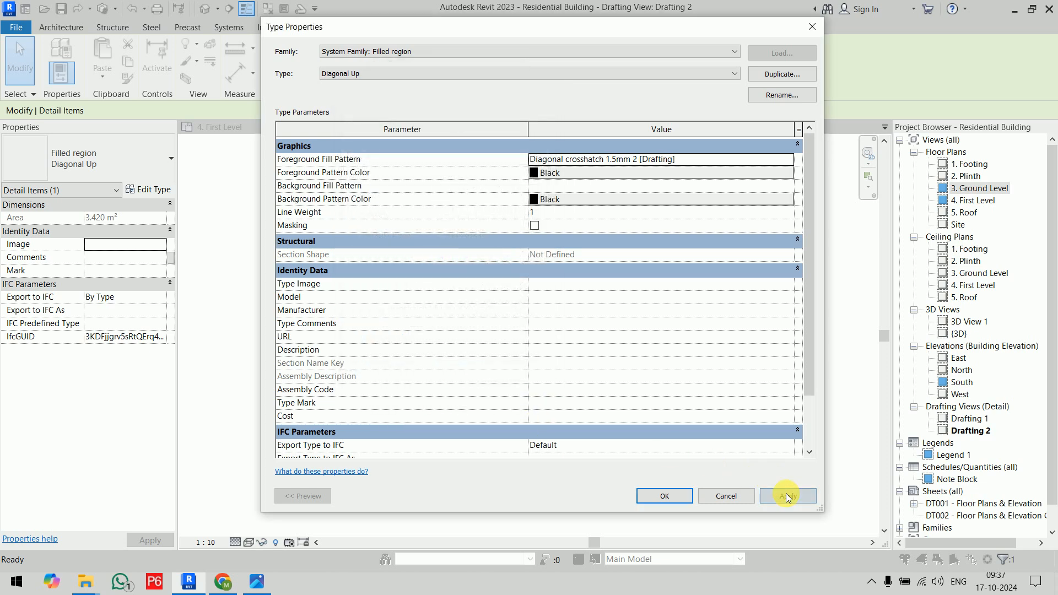
click(665, 498)
click(671, 498)
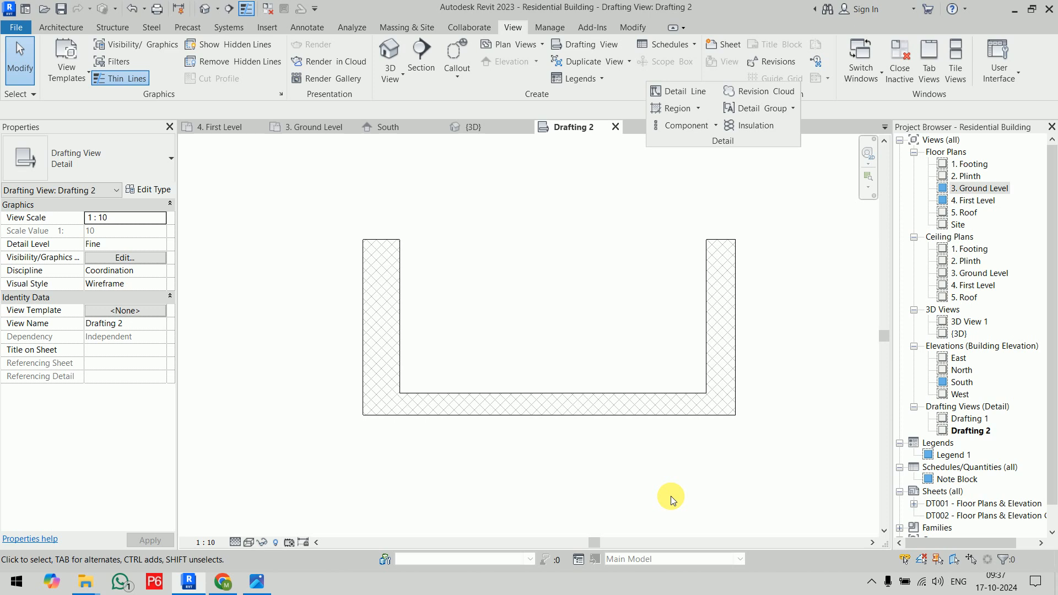
scroll(731, 442, up, 2)
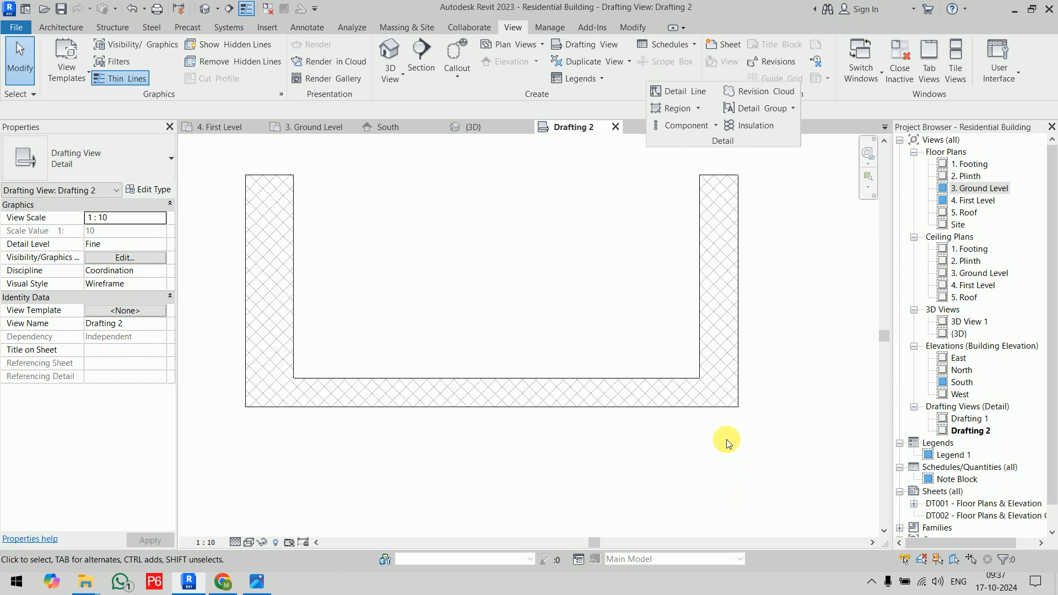
scroll(729, 441, down, 2)
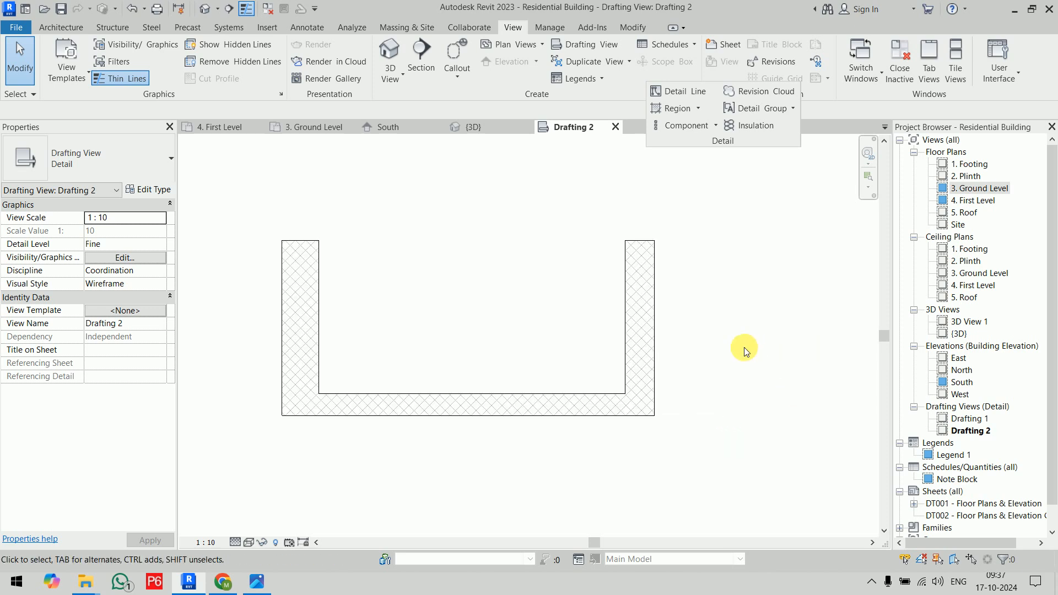
Place a Brick - UK Standard Rowlock detail component in the empty area to the right of the U-shaped detail.
scroll(744, 347, down, 3)
middle_drag(734, 336, 490, 264)
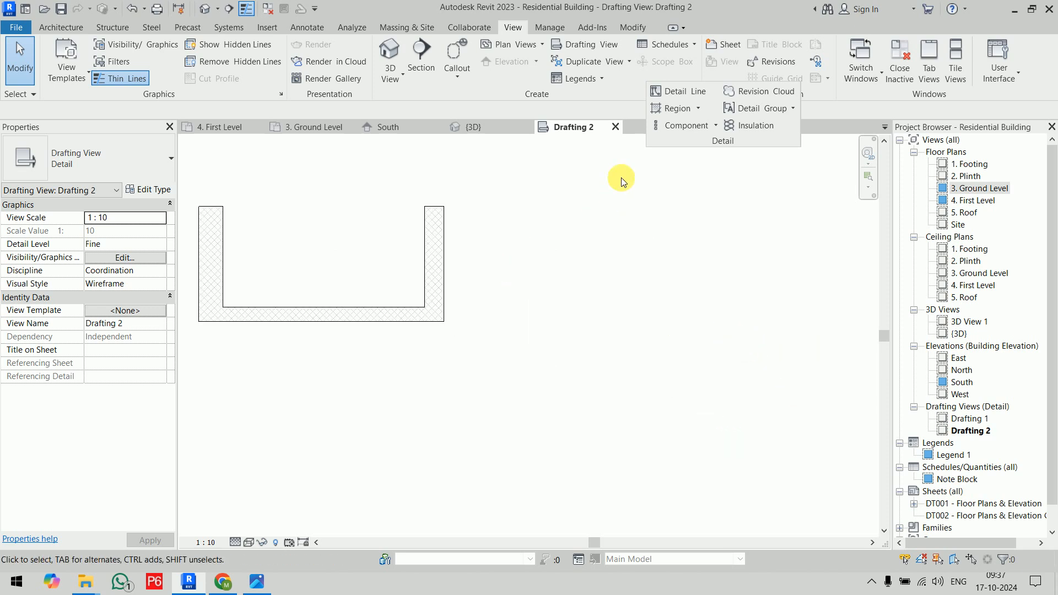
click(715, 126)
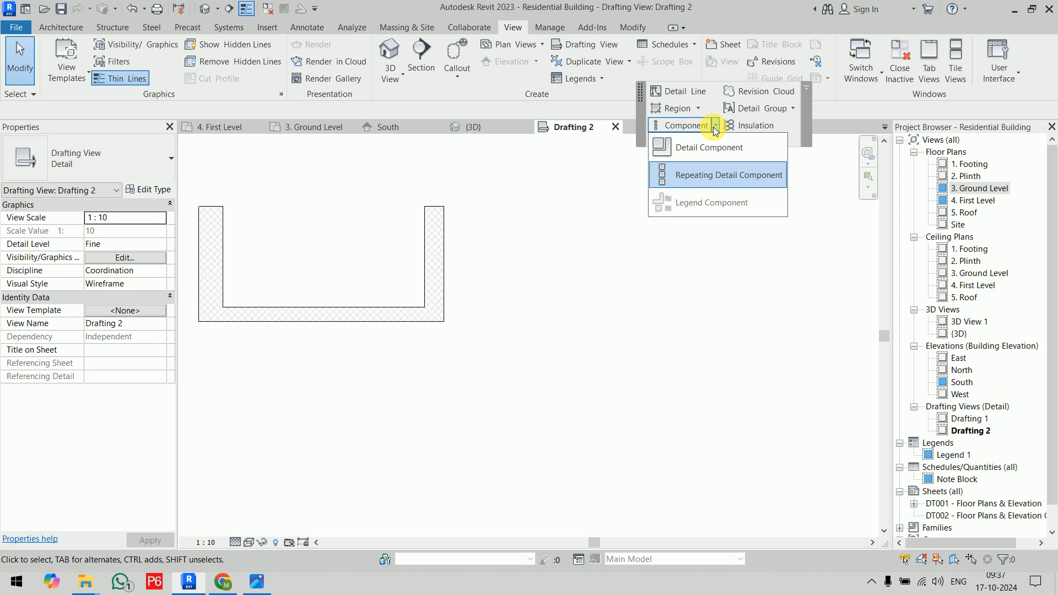
click(713, 148)
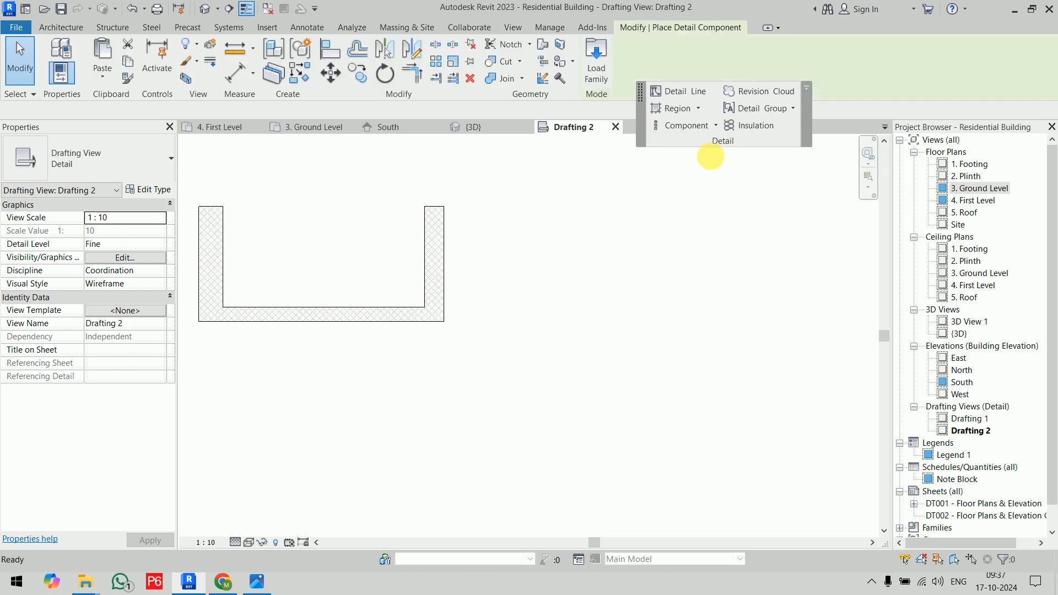
click(109, 162)
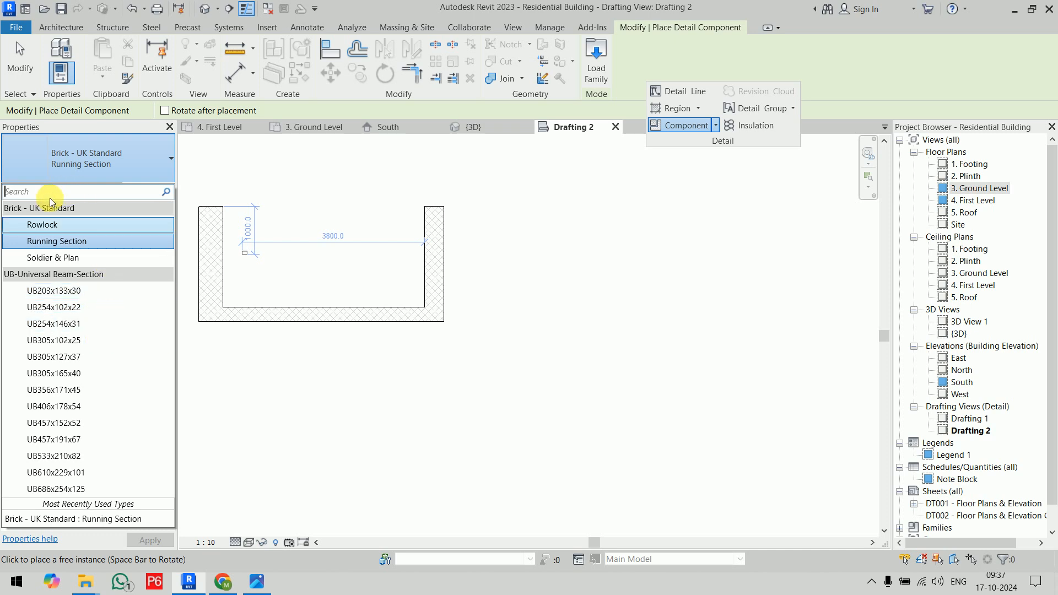
click(91, 226)
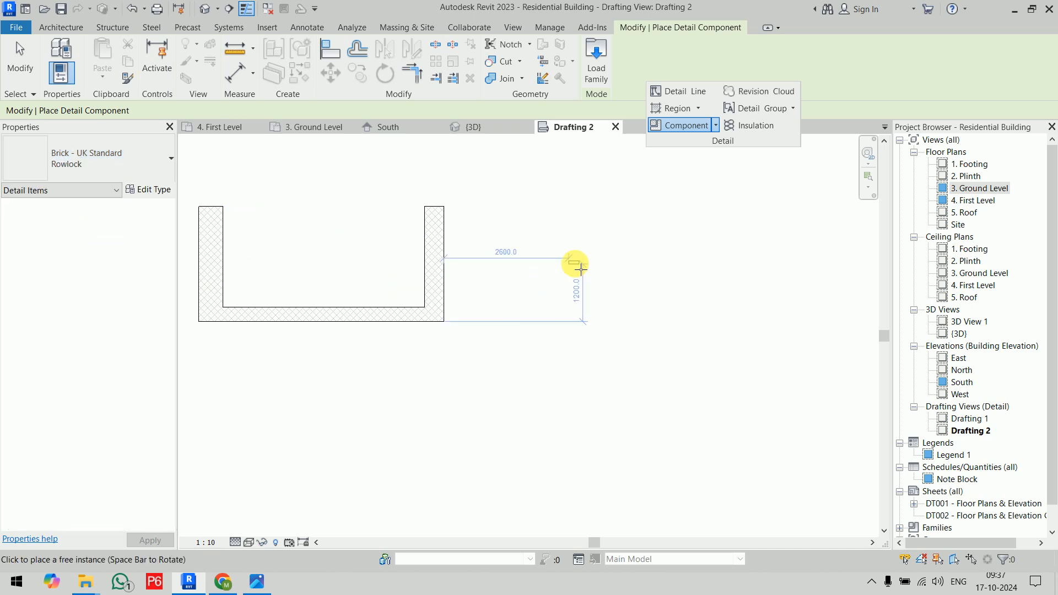
scroll(598, 237, up, 2)
click(599, 236)
scroll(603, 236, up, 3)
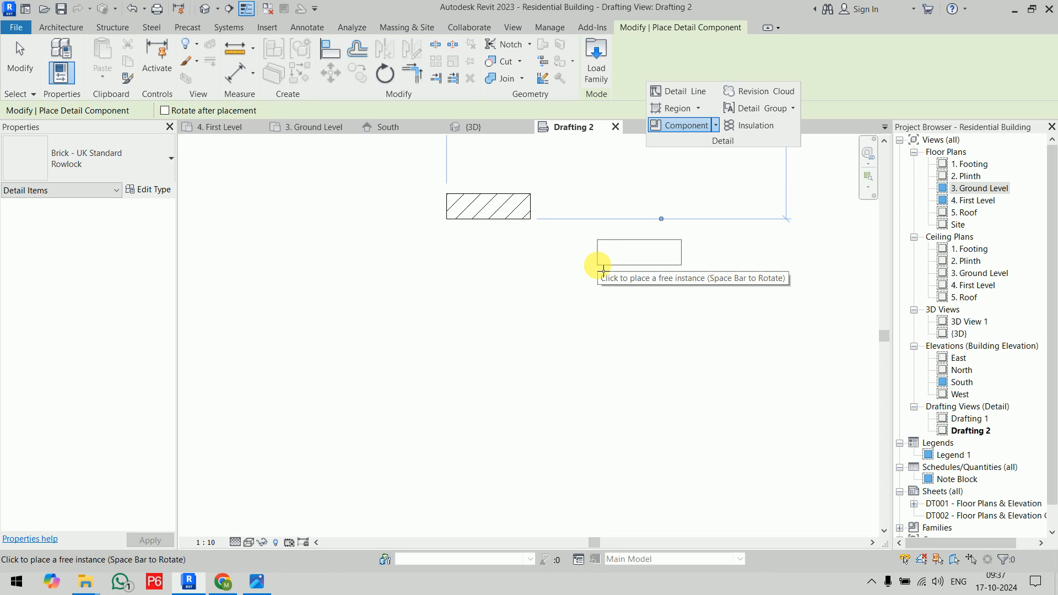
Place a UB-Universal Beam-Section detail component of type UB305x165x40 to the right of the rowlock brick.
click(102, 168)
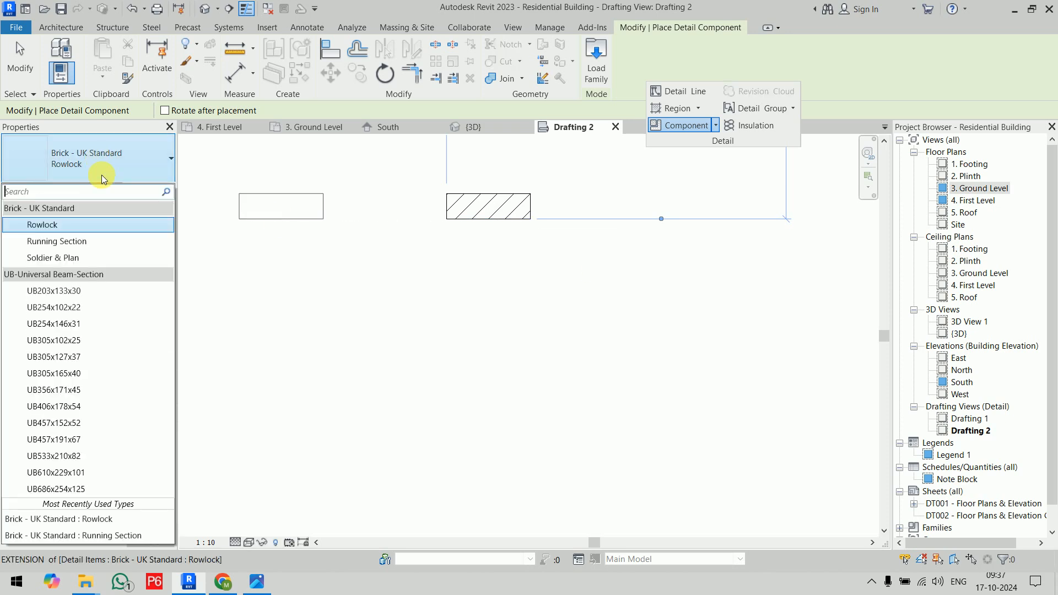
click(95, 374)
click(687, 250)
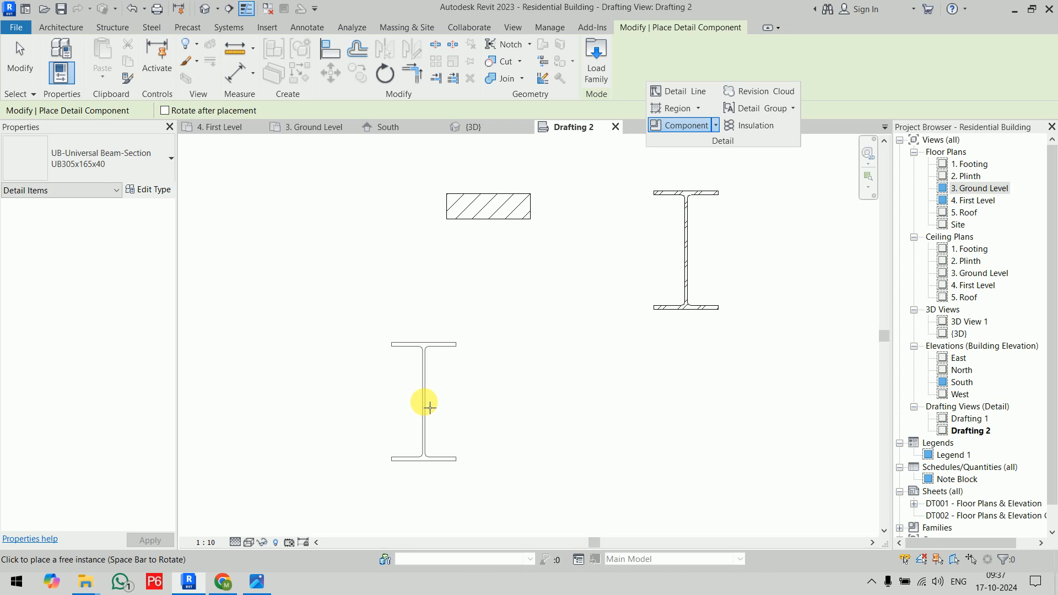
right_click(334, 315)
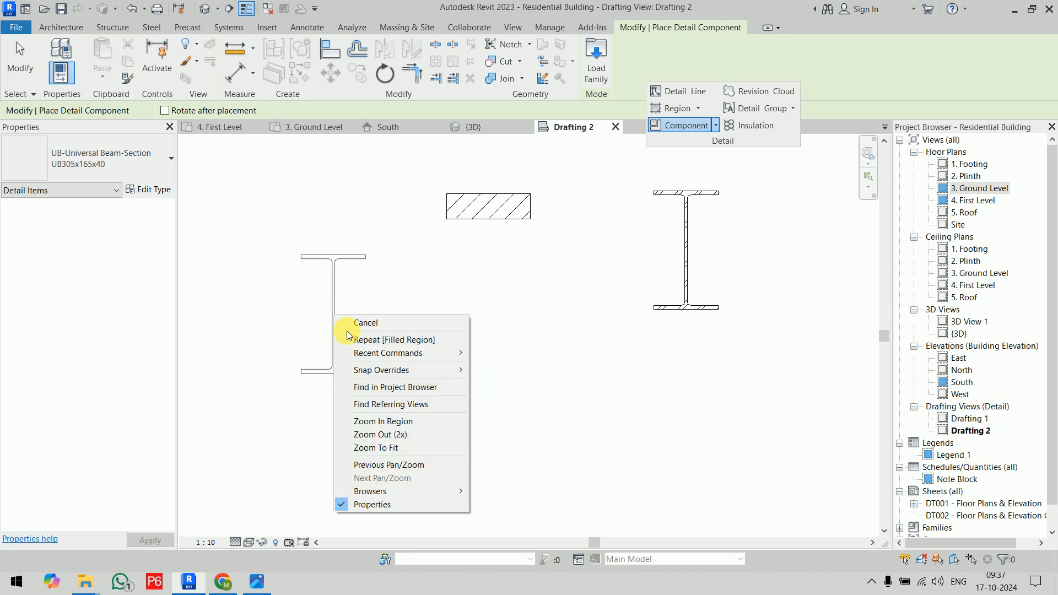
click(347, 327)
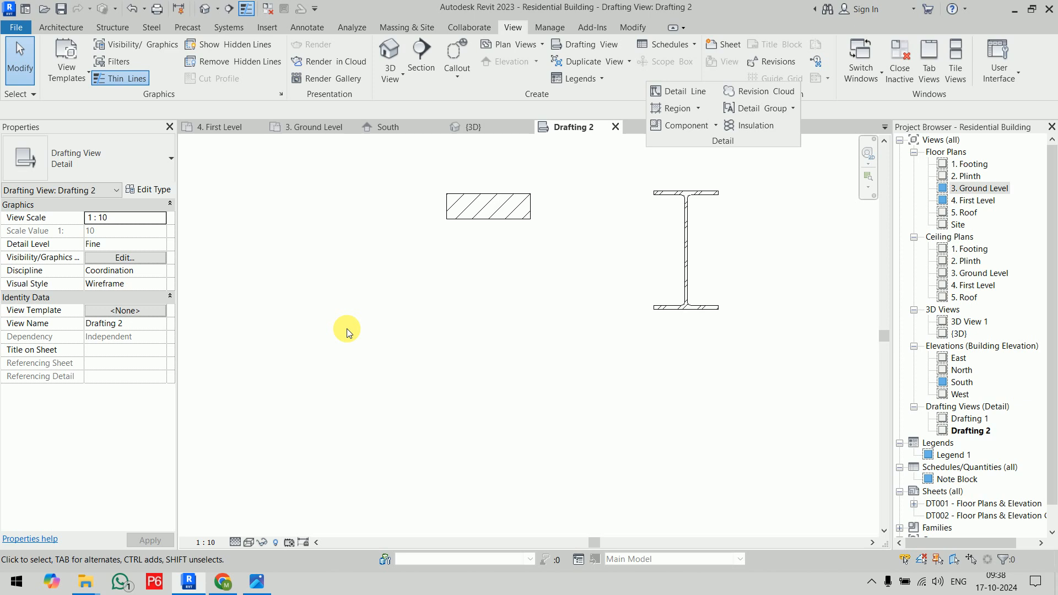
Draw a vertical Brick repeating detail about 720 mm long to the left of the rowlock brick.
click(716, 126)
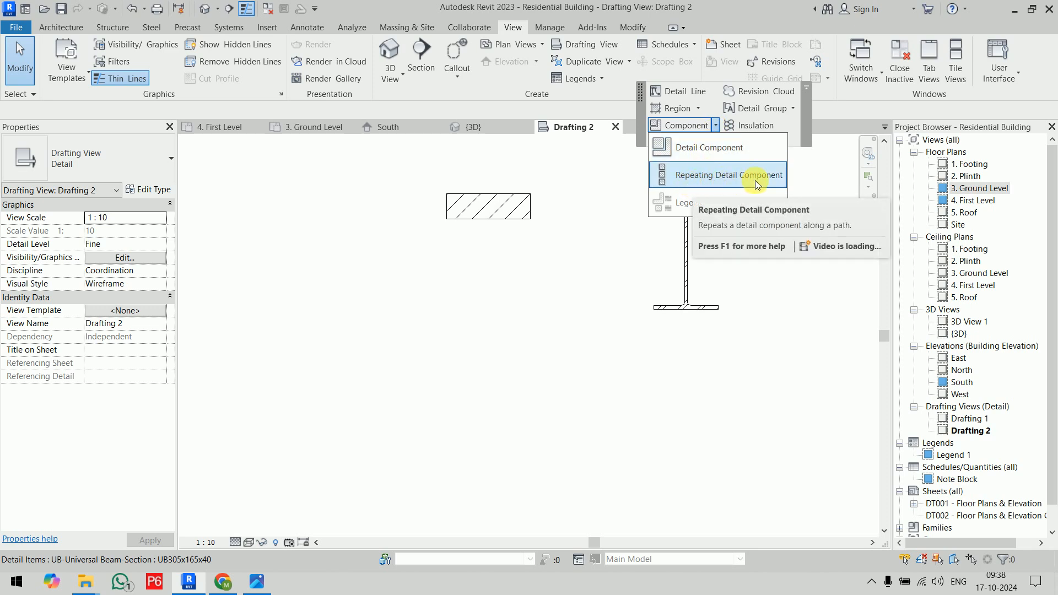
key(Escape)
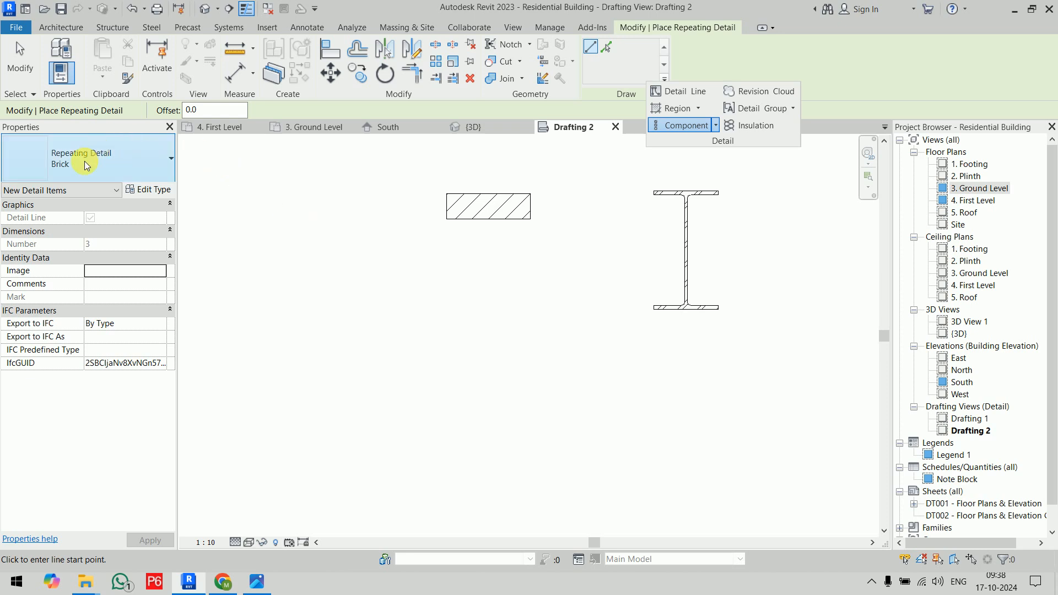
click(281, 208)
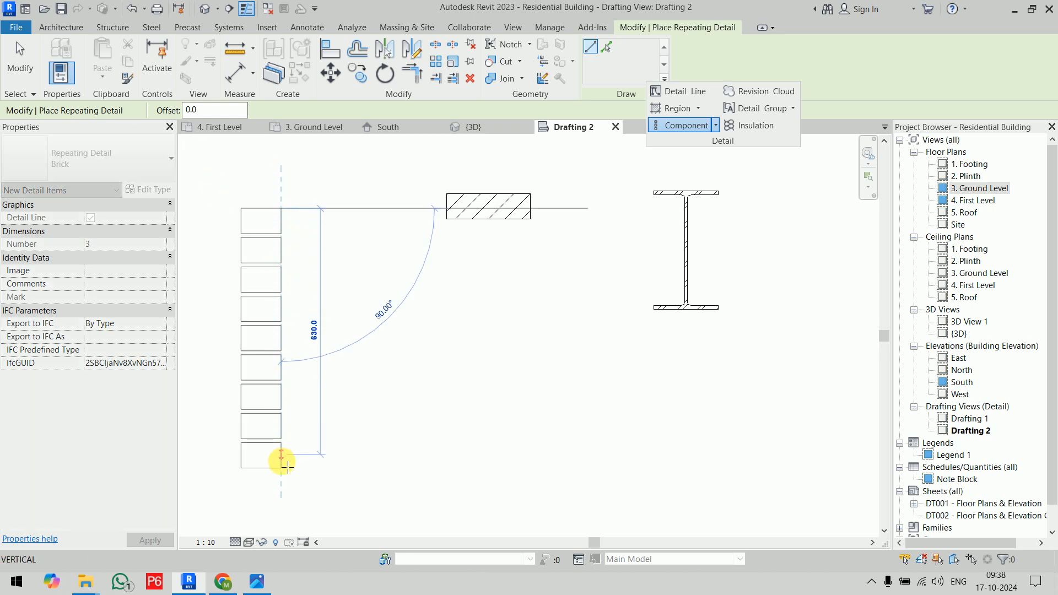
click(292, 496)
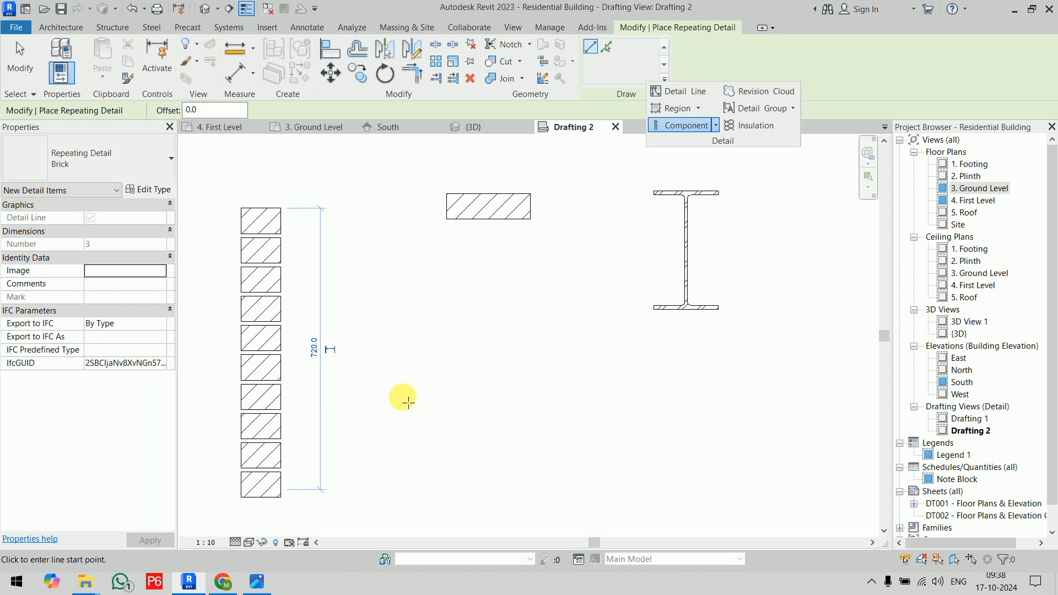
right_click(449, 364)
click(467, 373)
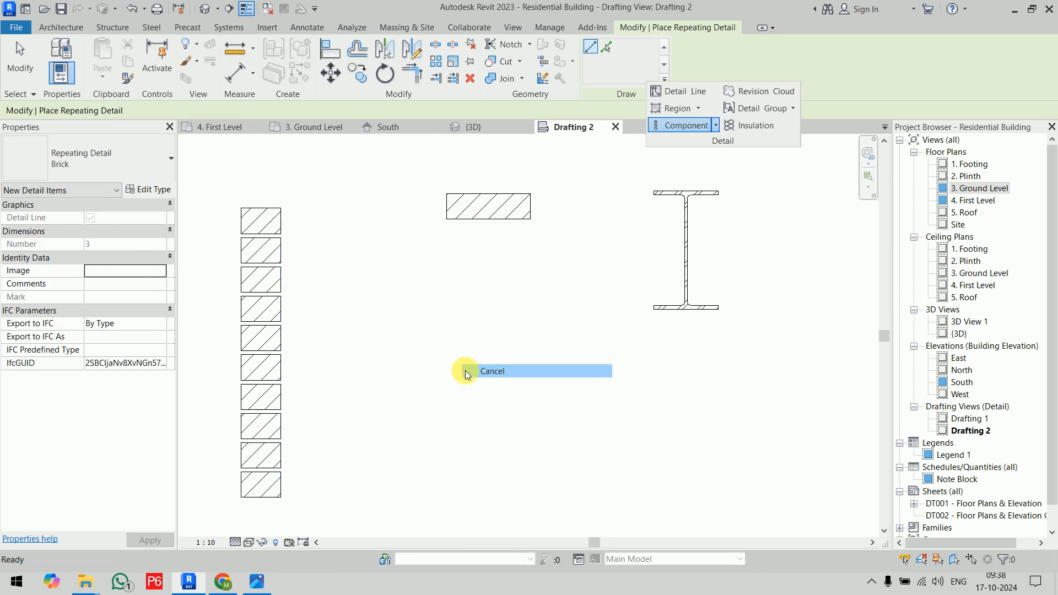
click(466, 372)
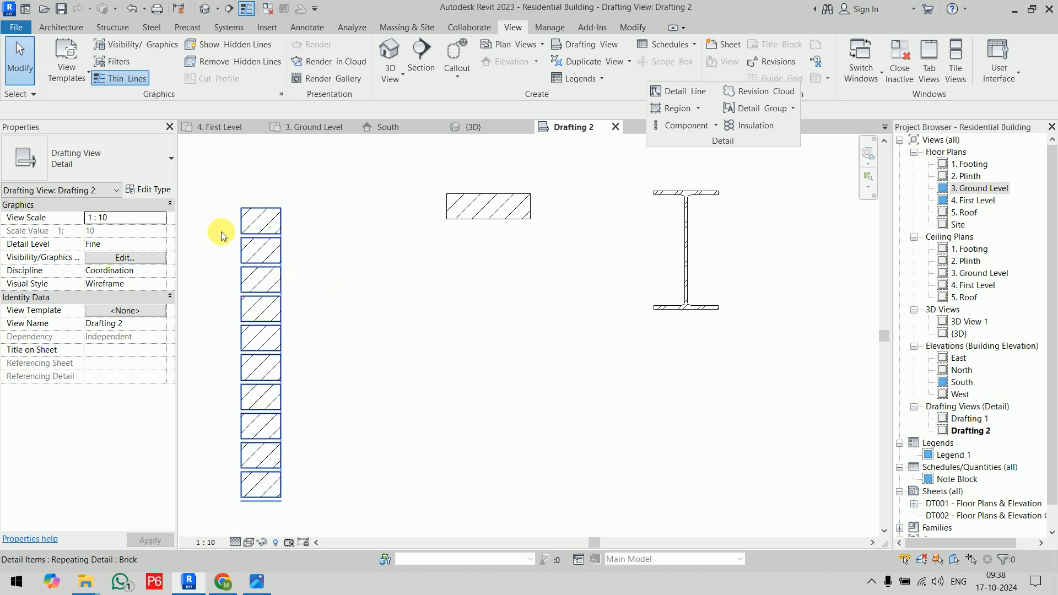
Review the Brick repeating detail's type properties, including its detail component, layout, spacing and rotation.
click(716, 126)
click(721, 172)
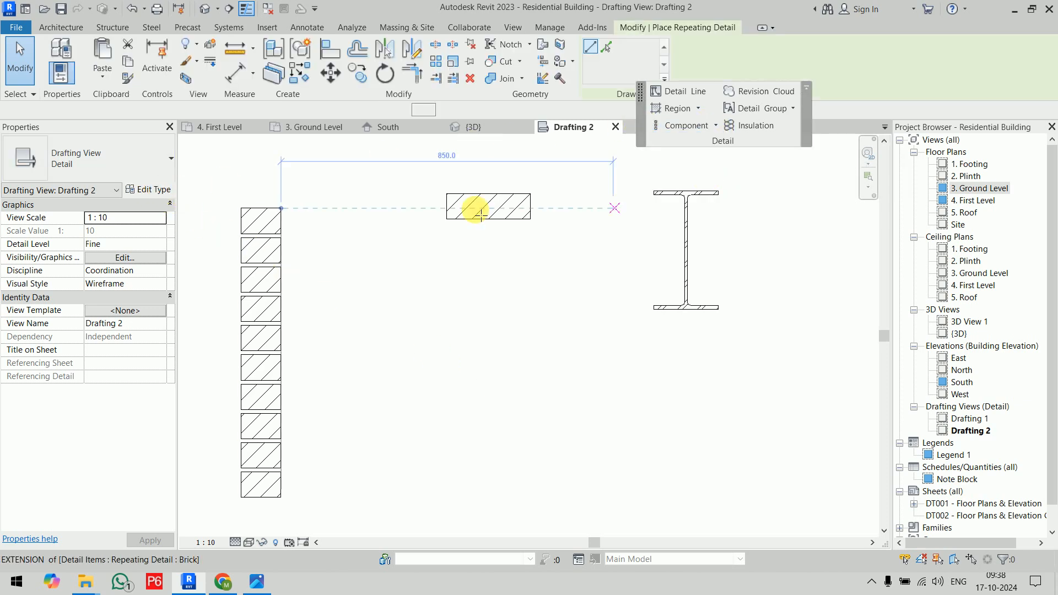
click(156, 190)
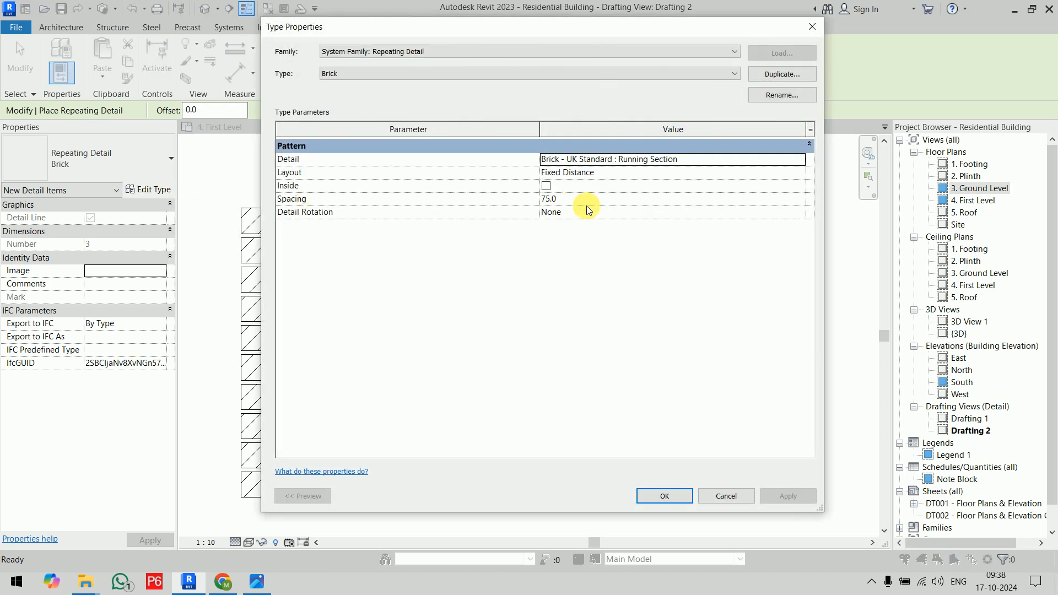
click(665, 496)
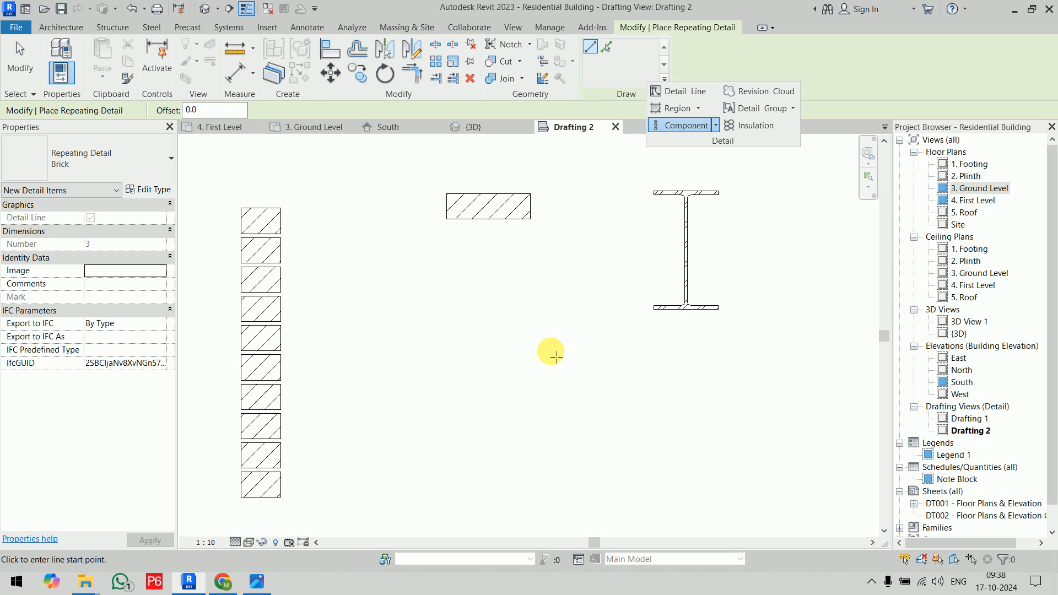
key(Escape)
key(Escape)
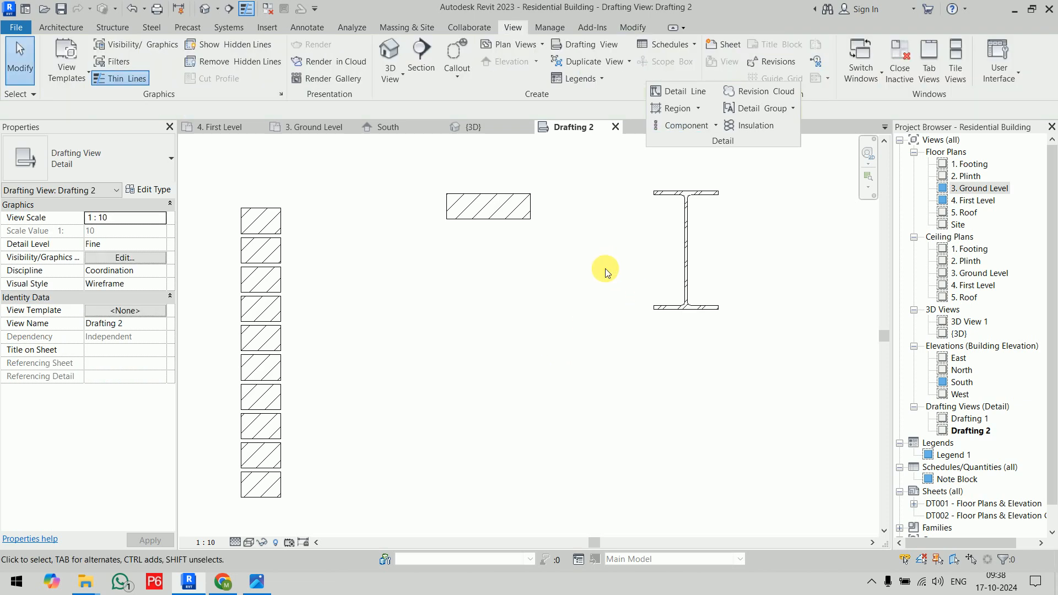
Draw a rectangular revision cloud about 5200 by 2400 mm on the 3. Ground Level plan, from the kitchen area to the small toilet.
scroll(610, 271, down, 3)
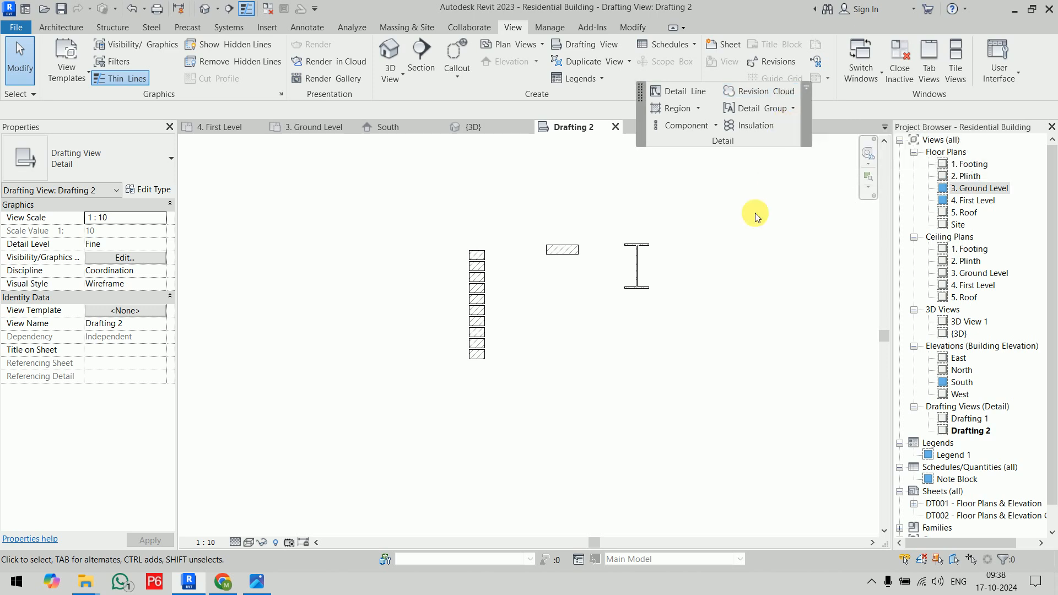
scroll(737, 276, down, 3)
scroll(700, 264, down, 5)
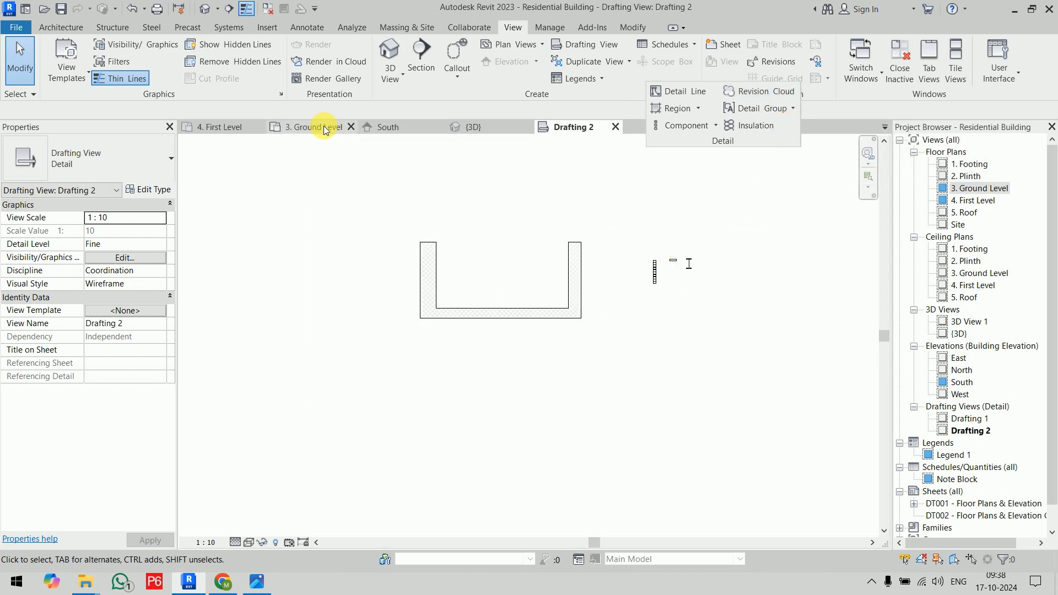
click(288, 126)
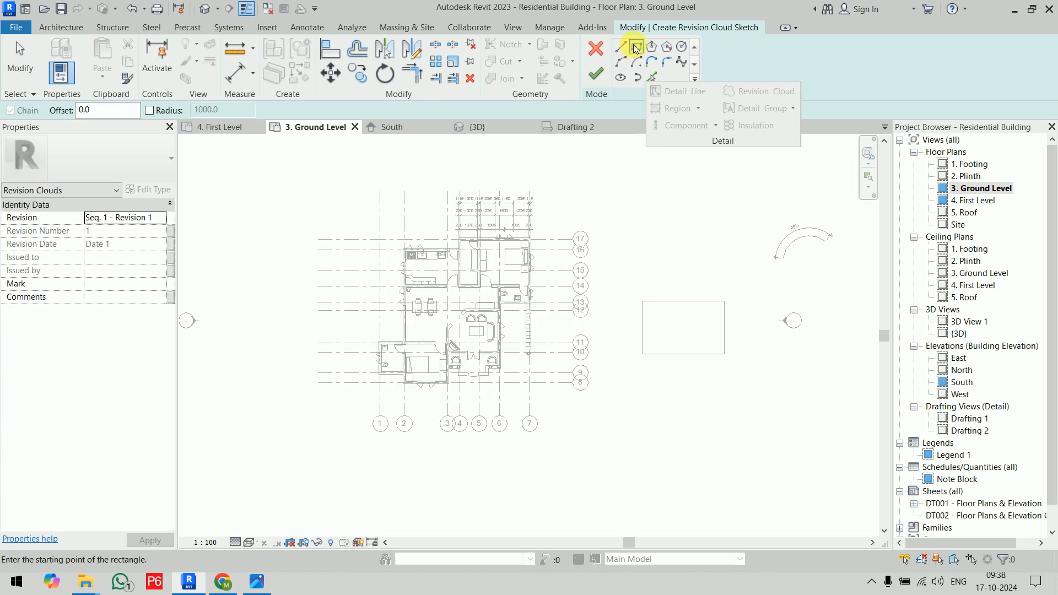
scroll(473, 284, up, 5)
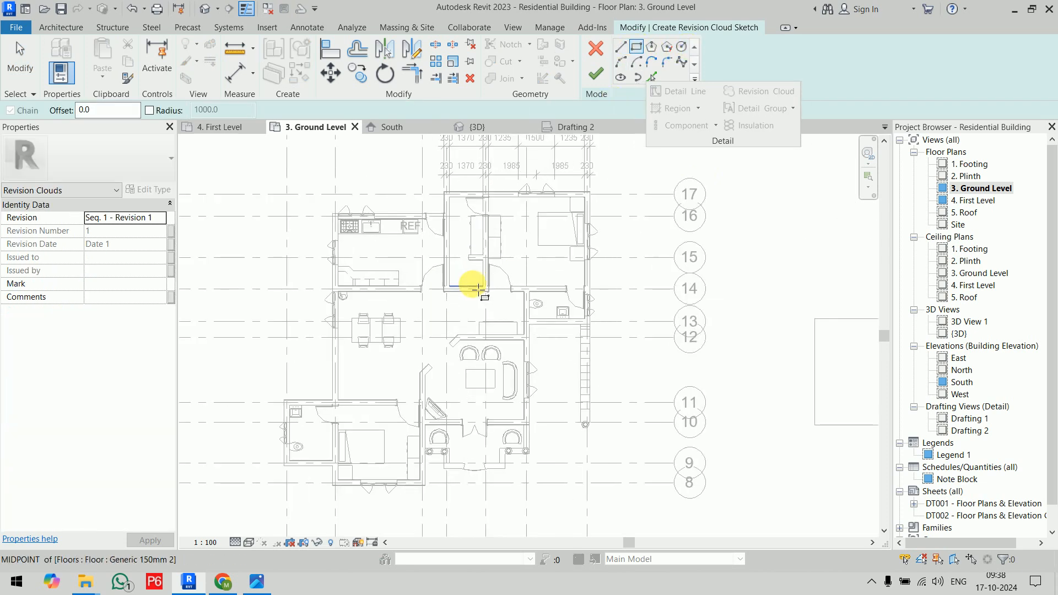
click(395, 234)
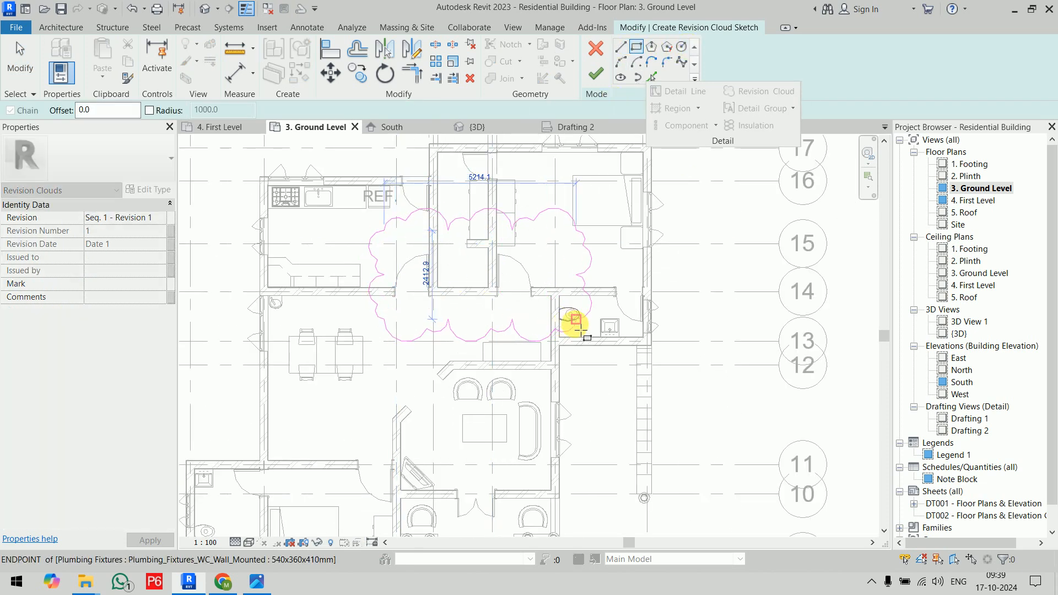
click(585, 328)
click(596, 73)
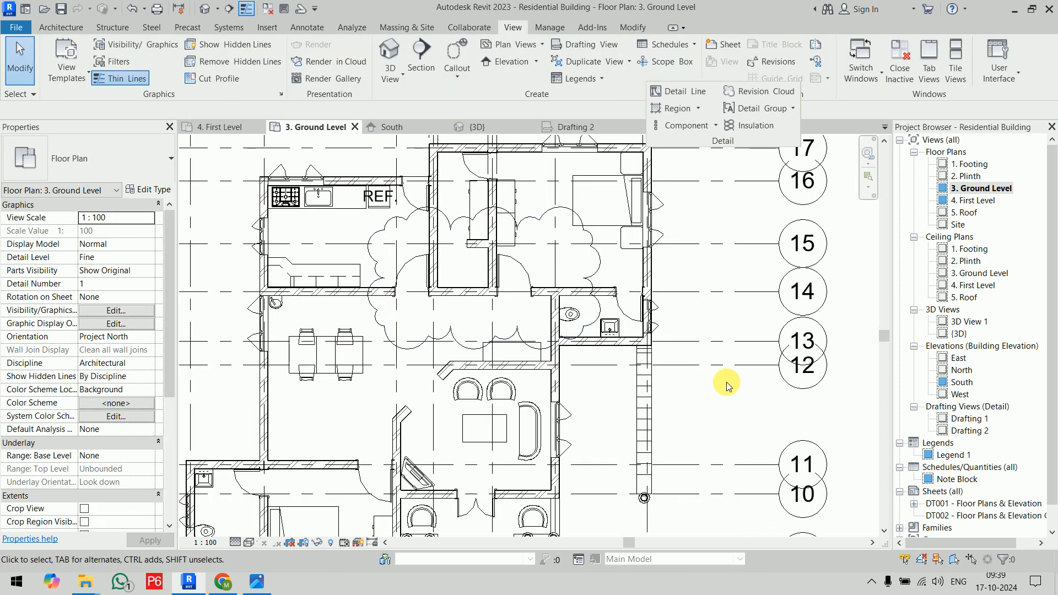
Review the revision cloud's properties and its assigned revision sequence on the 3. Ground Level plan.
click(597, 261)
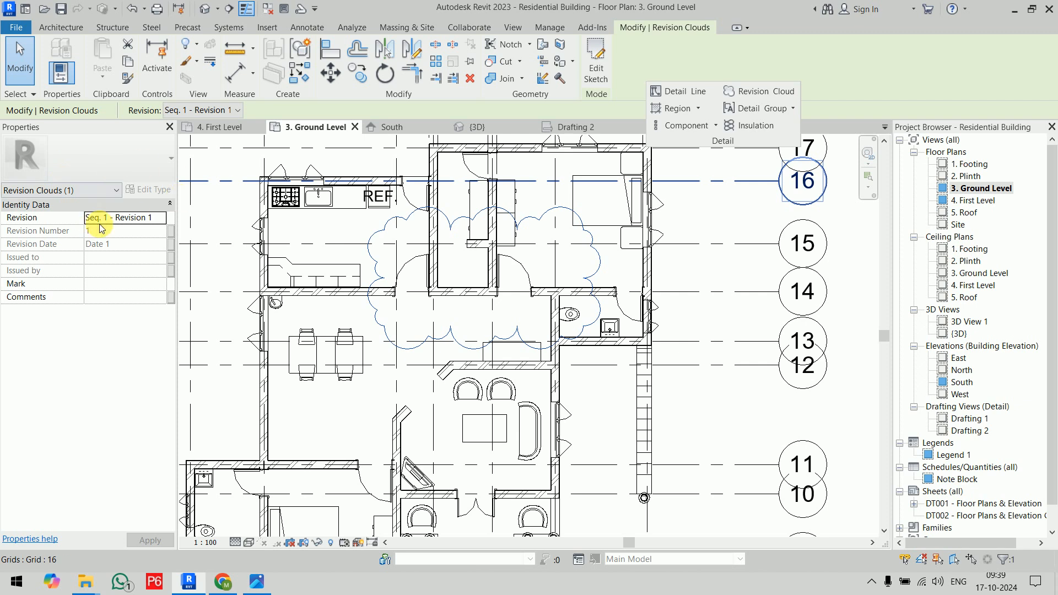
click(155, 218)
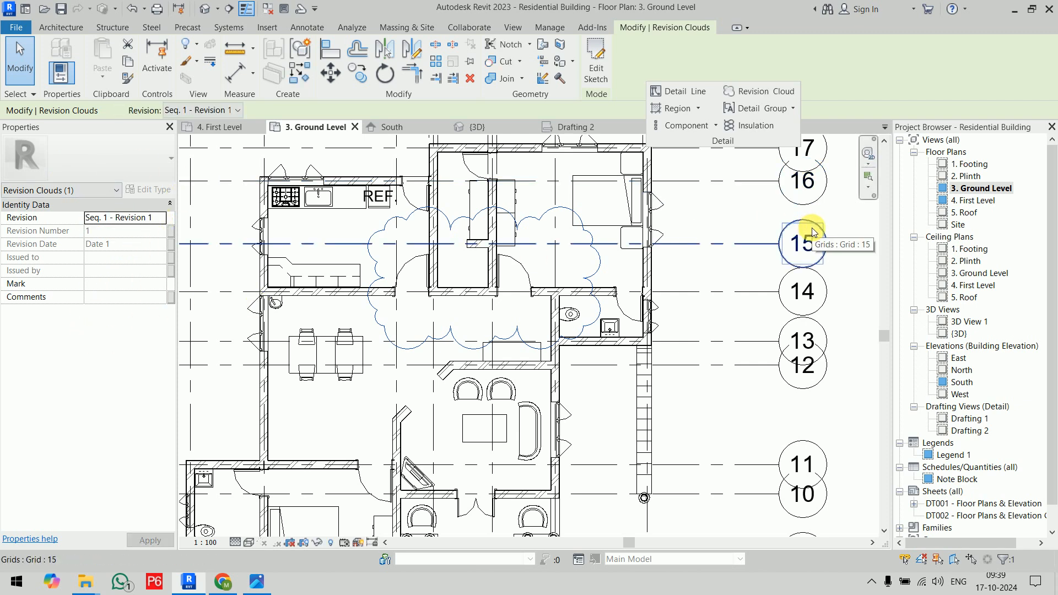
click(218, 111)
click(220, 110)
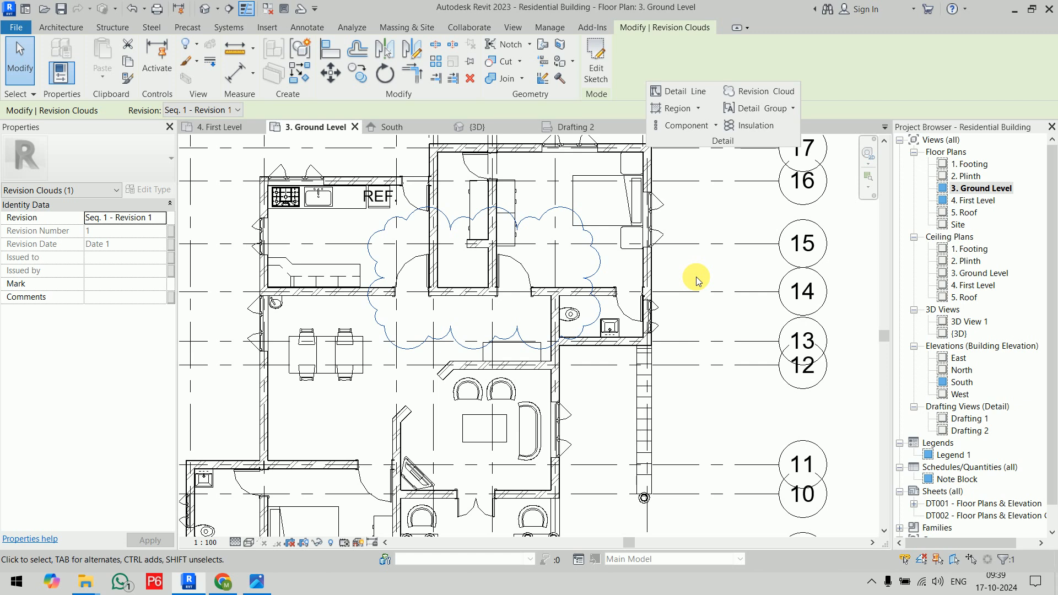
key(Escape)
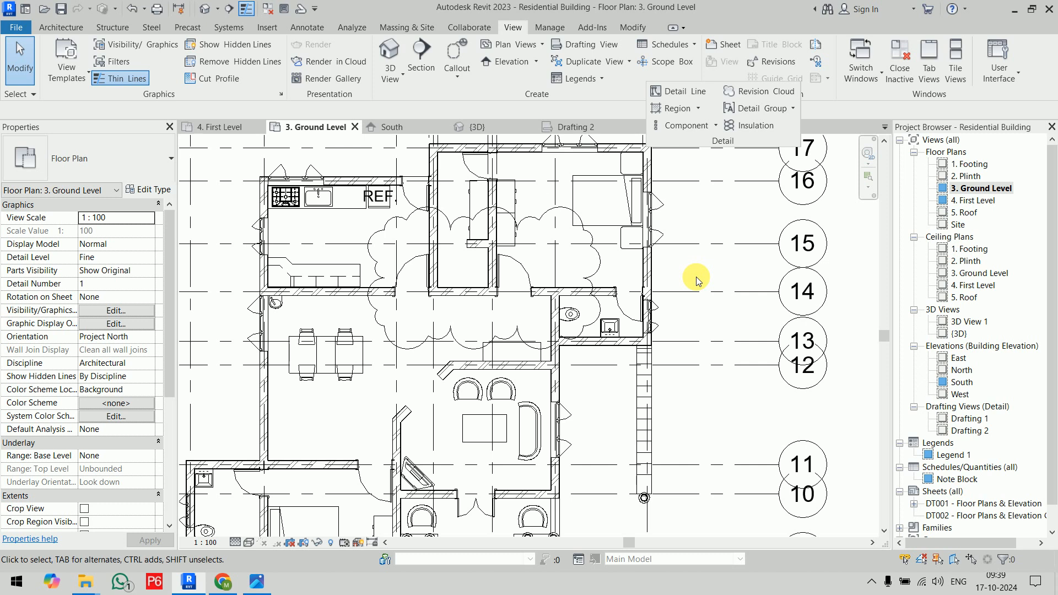
Duplicate the 3. Ground Level floor plan view without its detailing.
right_click(975, 191)
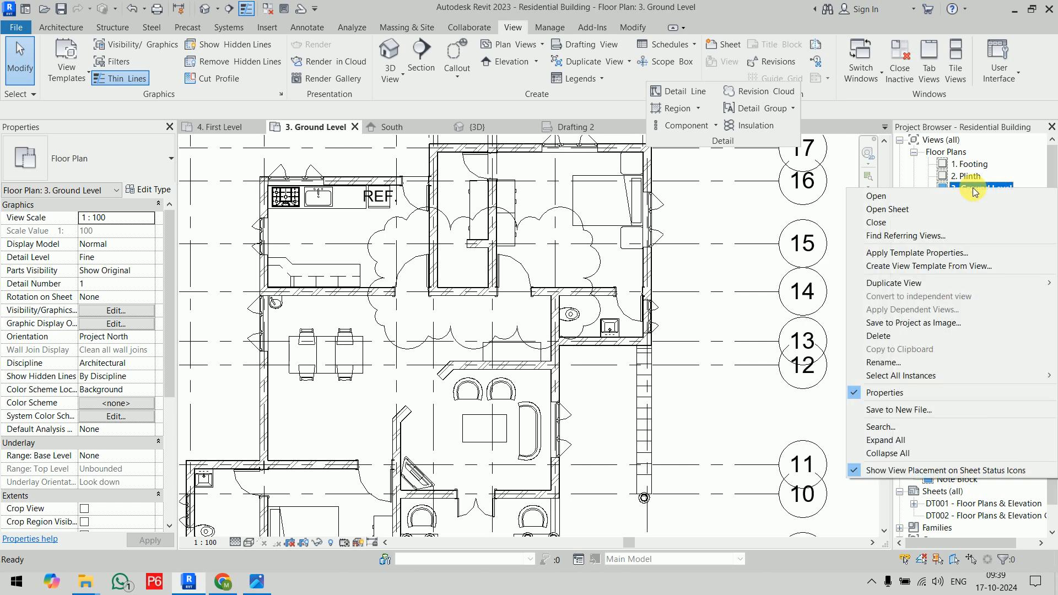
mouse_move(893, 283)
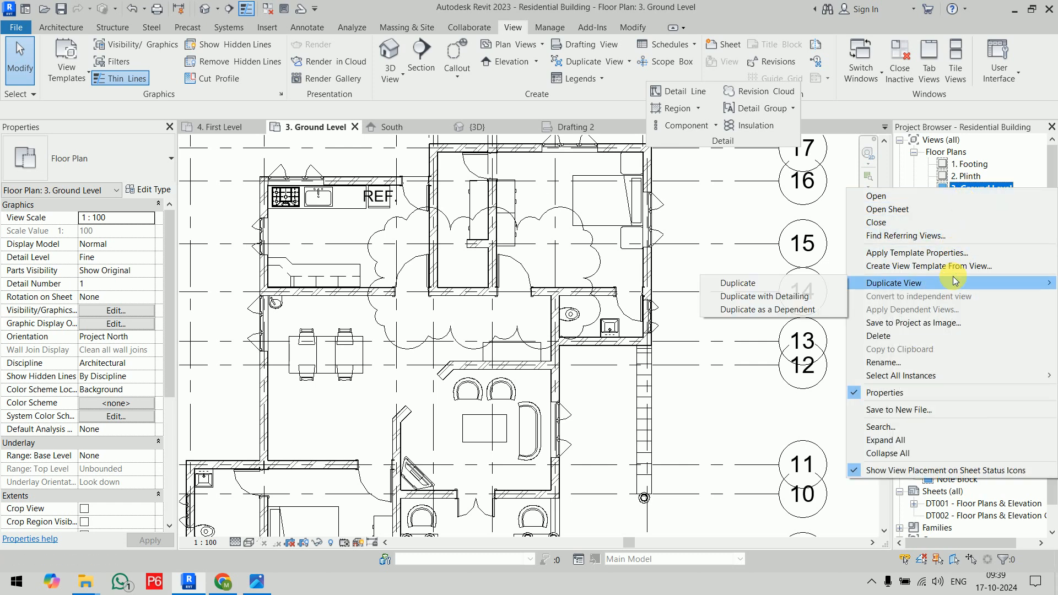
click(805, 283)
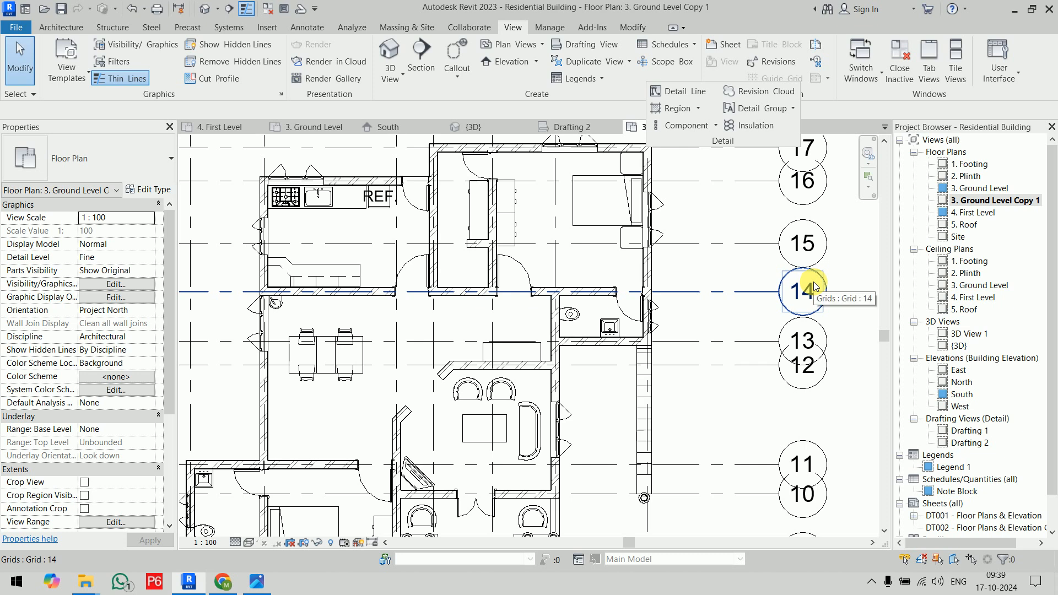
click(997, 188)
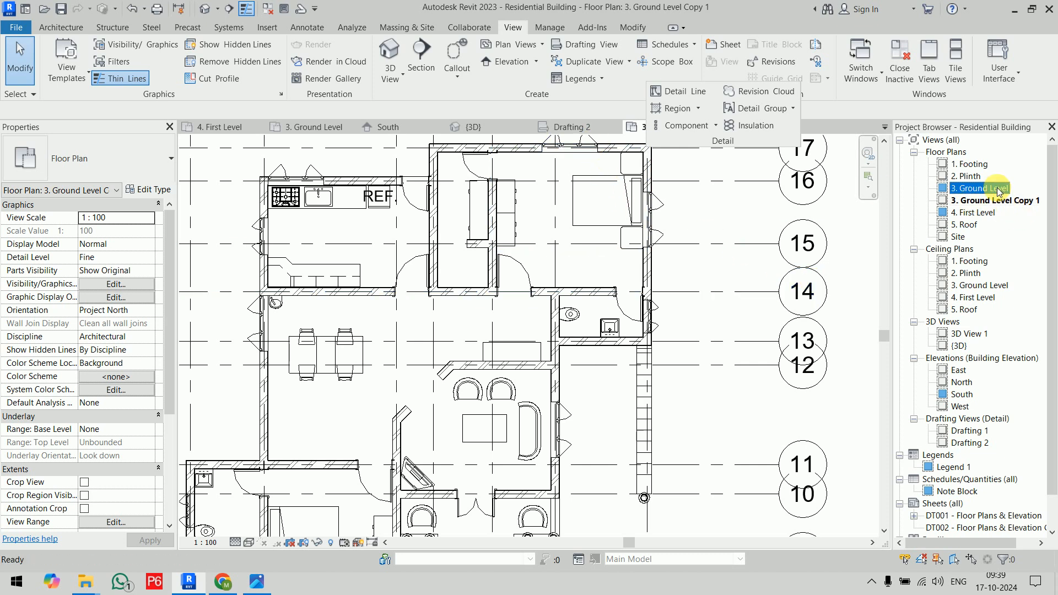
click(1001, 199)
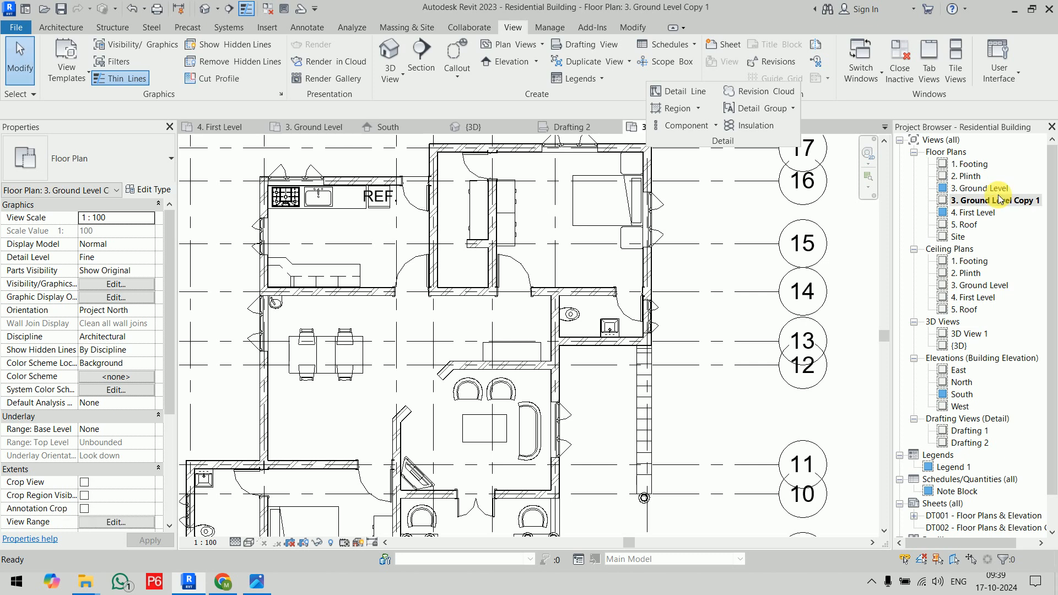
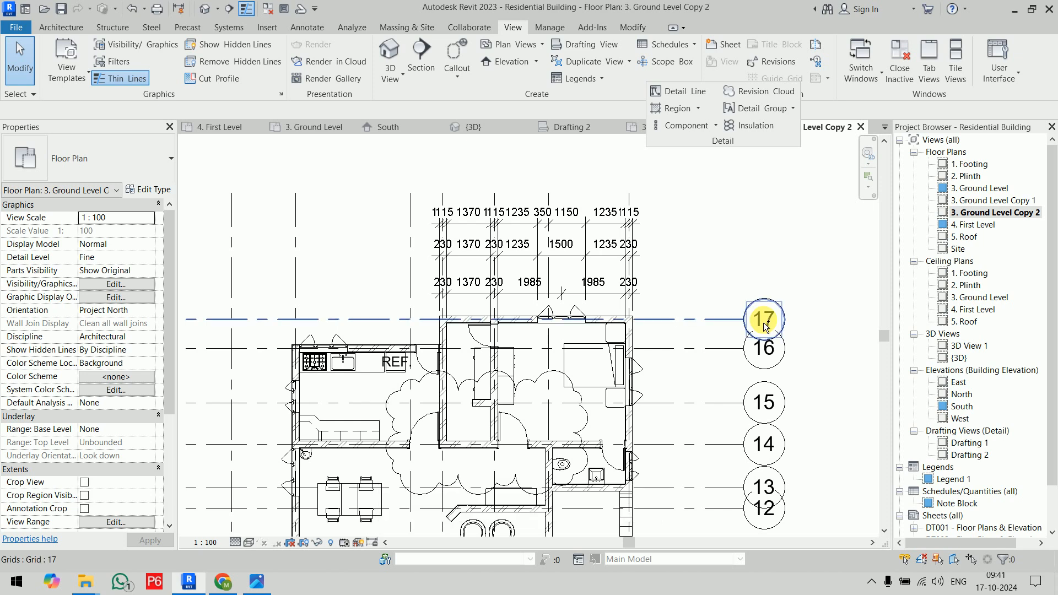
Inspect the boundary sketch of the revision cloud in the 3. Ground Level Copy 2 plan and finish it without edits.
click(582, 420)
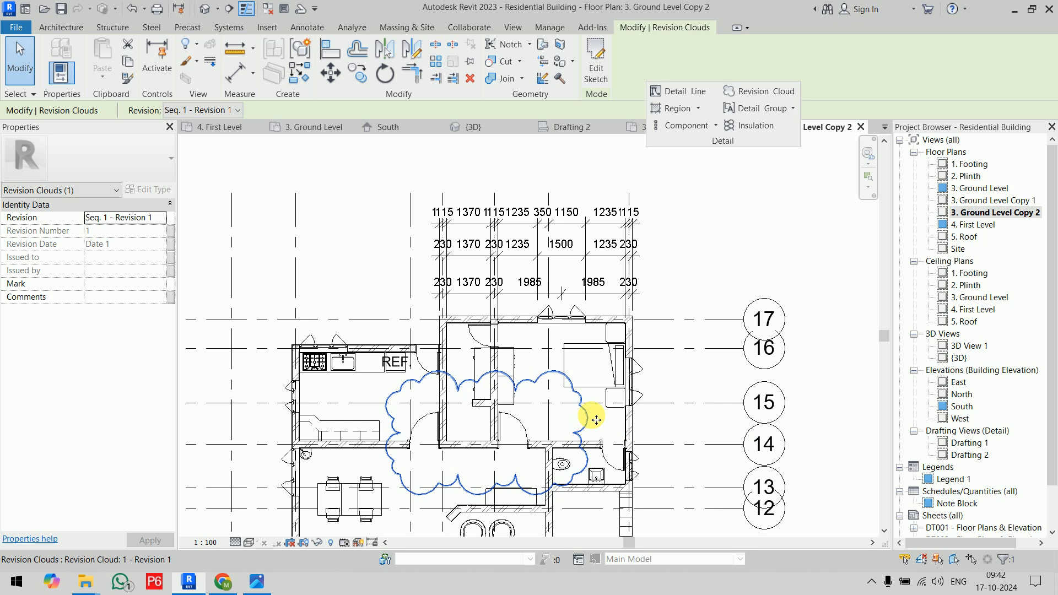
scroll(699, 230, down, 2)
middle_drag(699, 230, 688, 197)
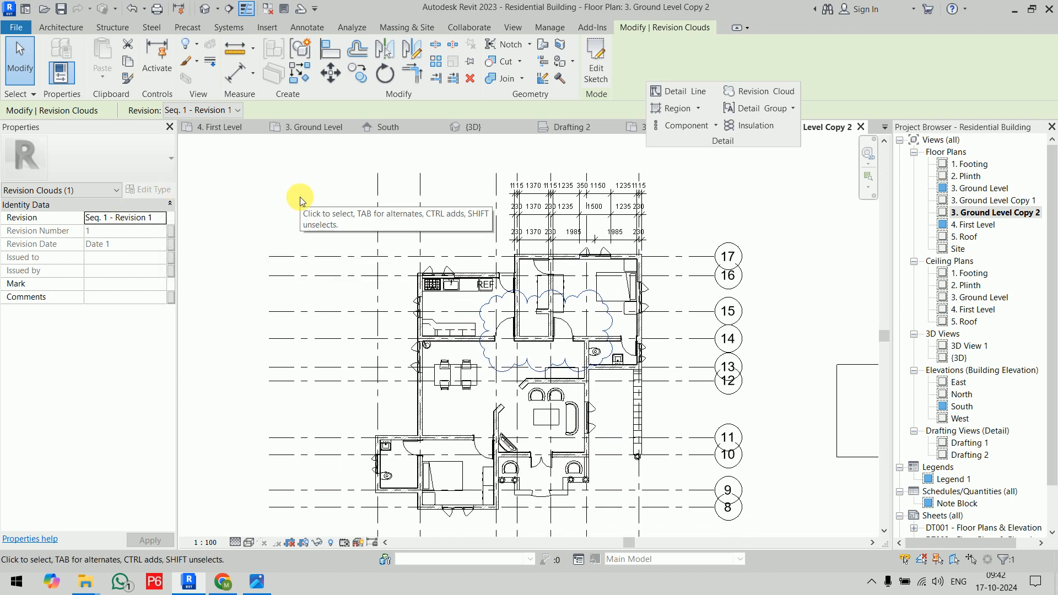
click(601, 65)
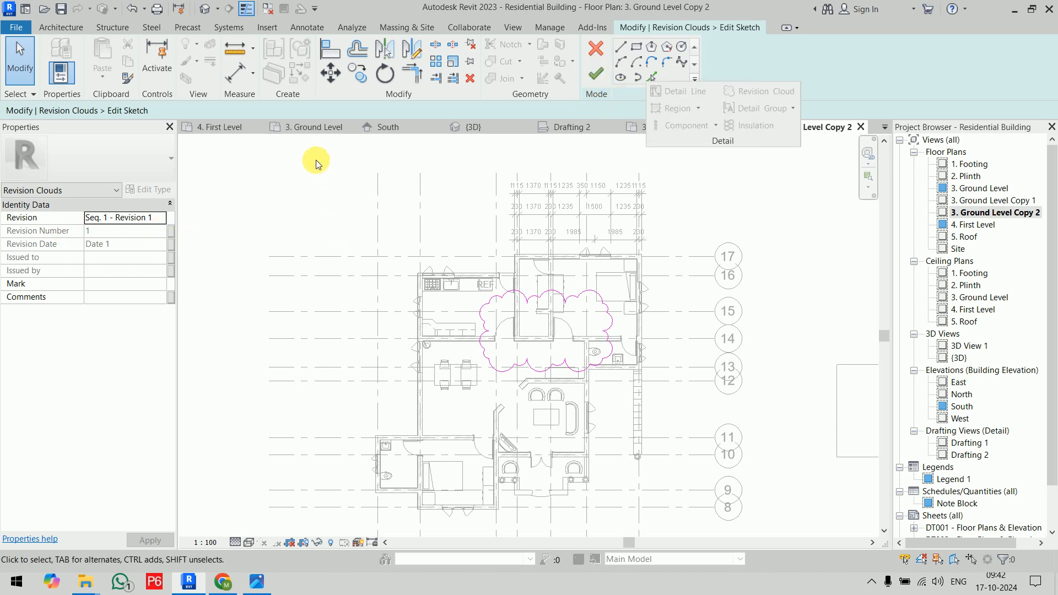
click(596, 74)
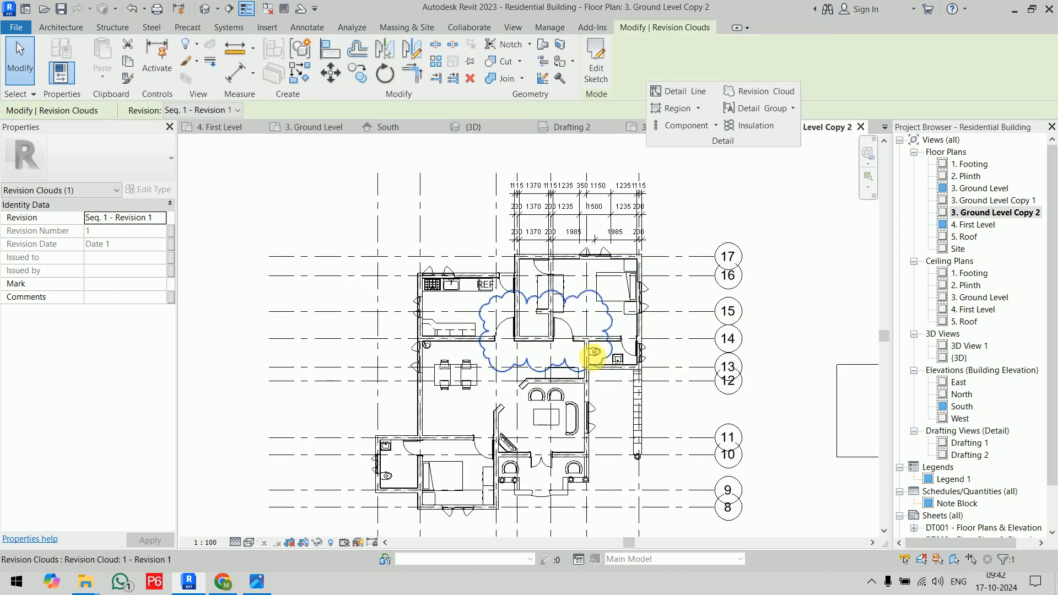
Check which revisions can be assigned to the revision cloud in 3. Ground Level Copy 2 and deselect the cloud.
click(157, 218)
click(159, 219)
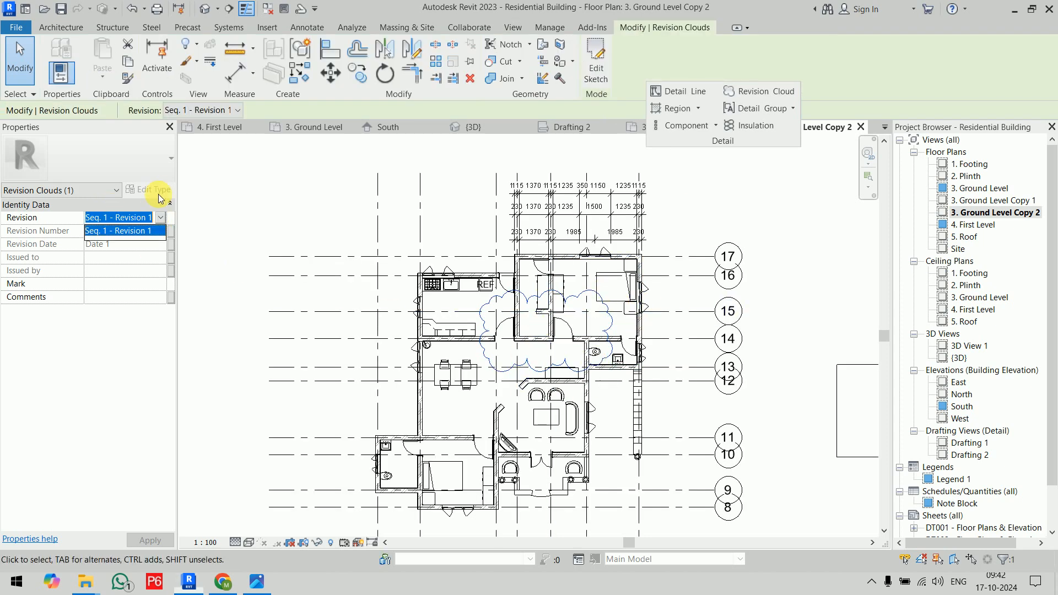
click(210, 189)
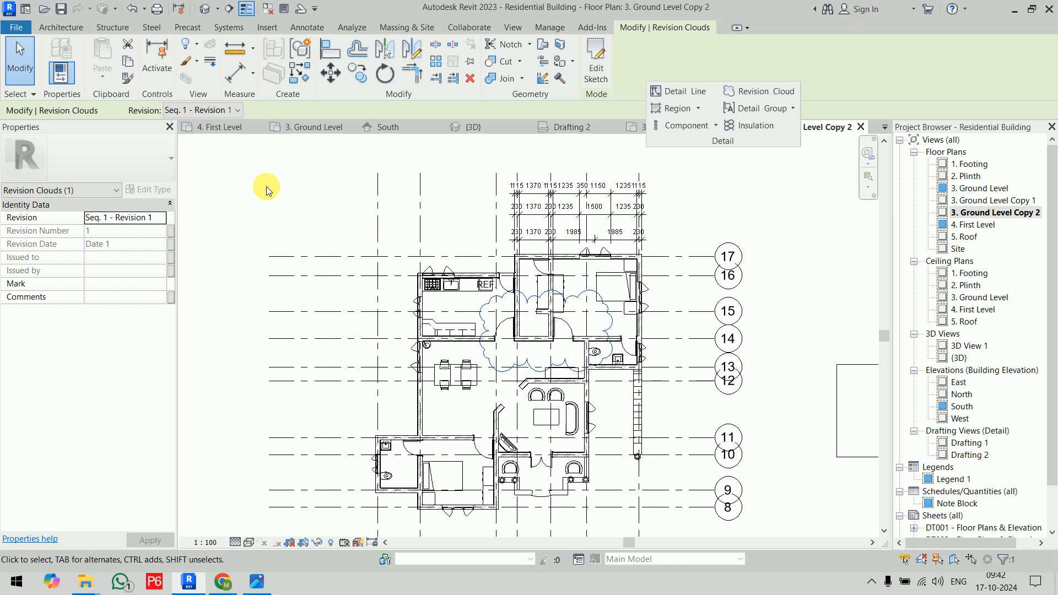
click(317, 189)
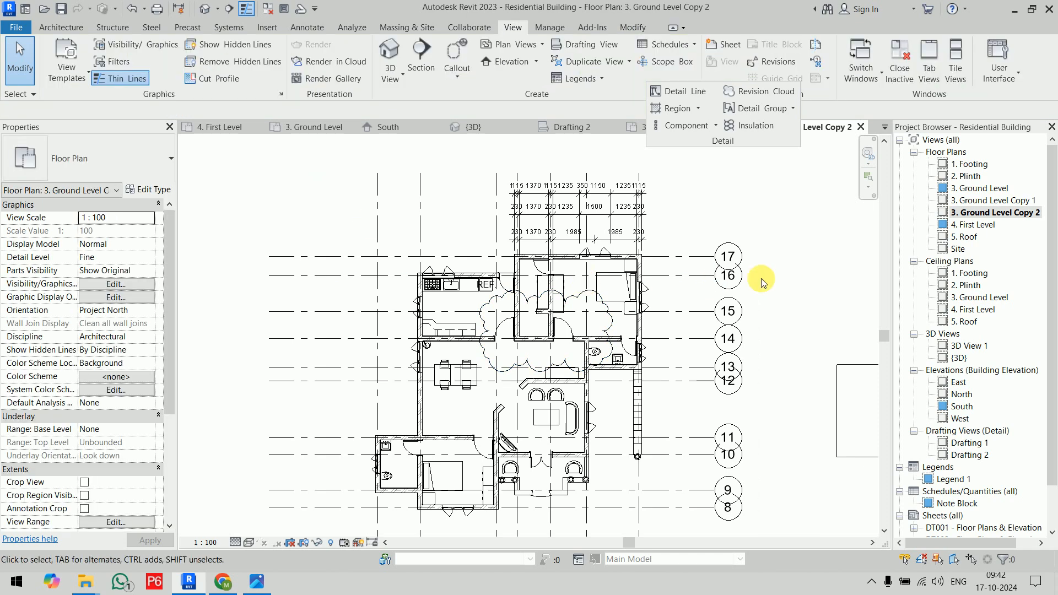
Compare the annotations in 3. Ground Level Copy 2 with the original 3. Ground Level plan and look over the Drafting 2 details.
middle_drag(778, 232, 555, 204)
scroll(573, 220, down, 4)
middle_drag(595, 235, 538, 229)
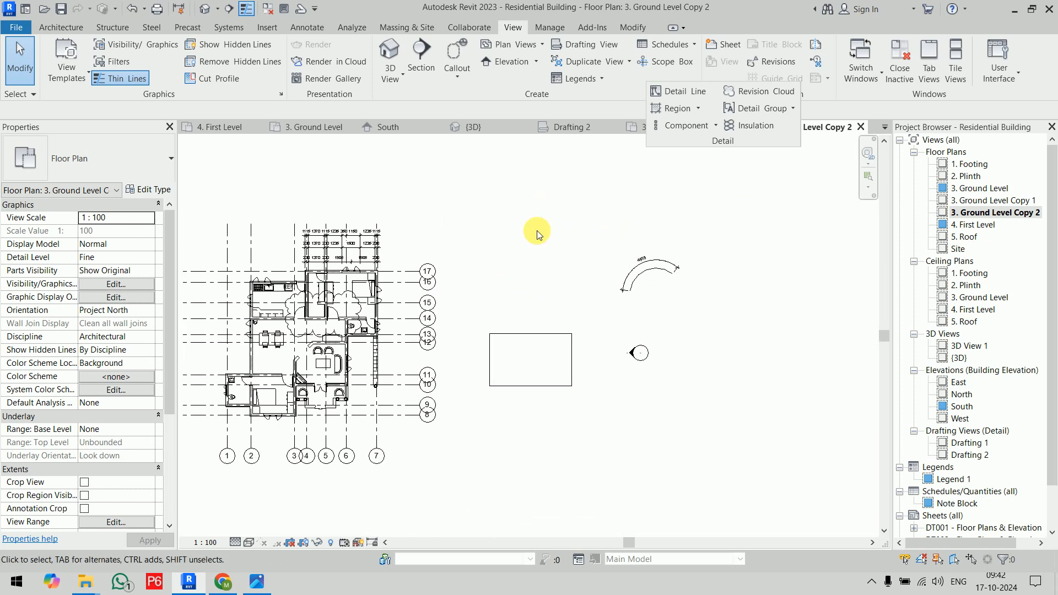
double_click(975, 188)
scroll(672, 303, down, 3)
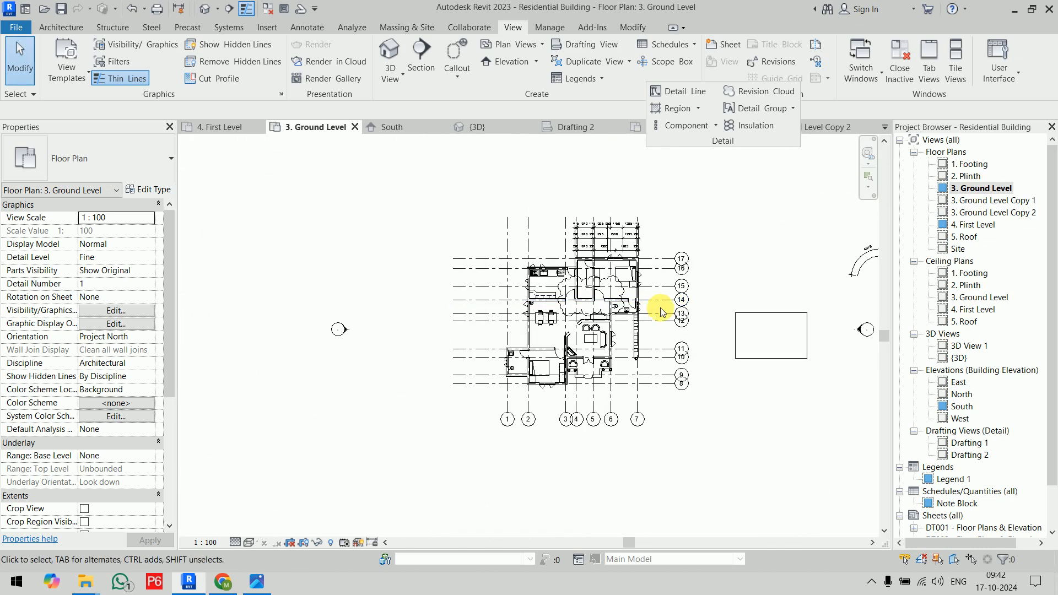
middle_drag(664, 302, 360, 315)
click(580, 128)
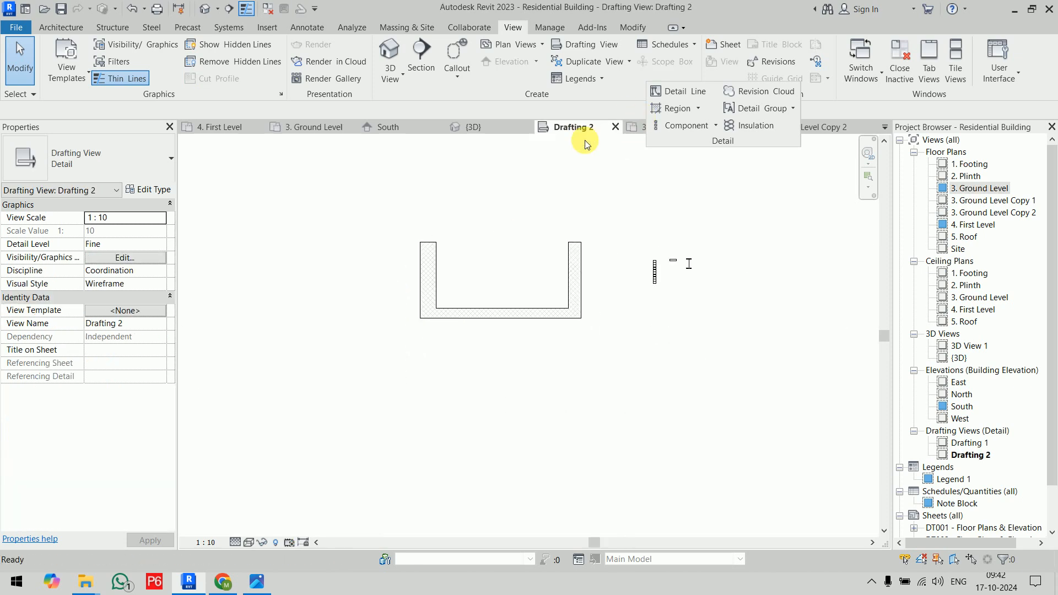
scroll(606, 251, up, 2)
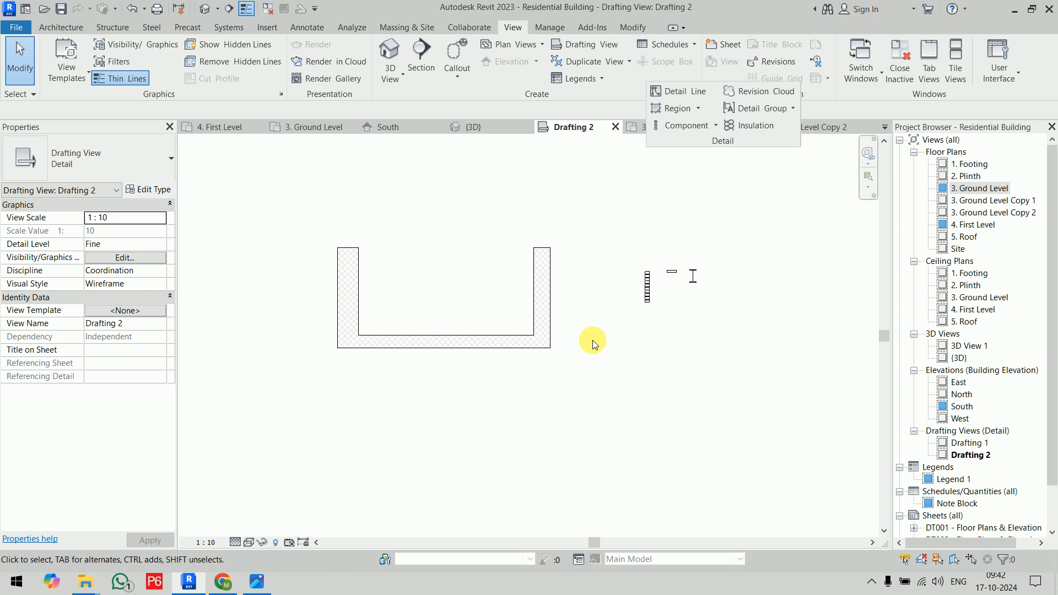
Create a model group named Group 2 in the 3. Ground Level plan.
click(792, 109)
click(777, 164)
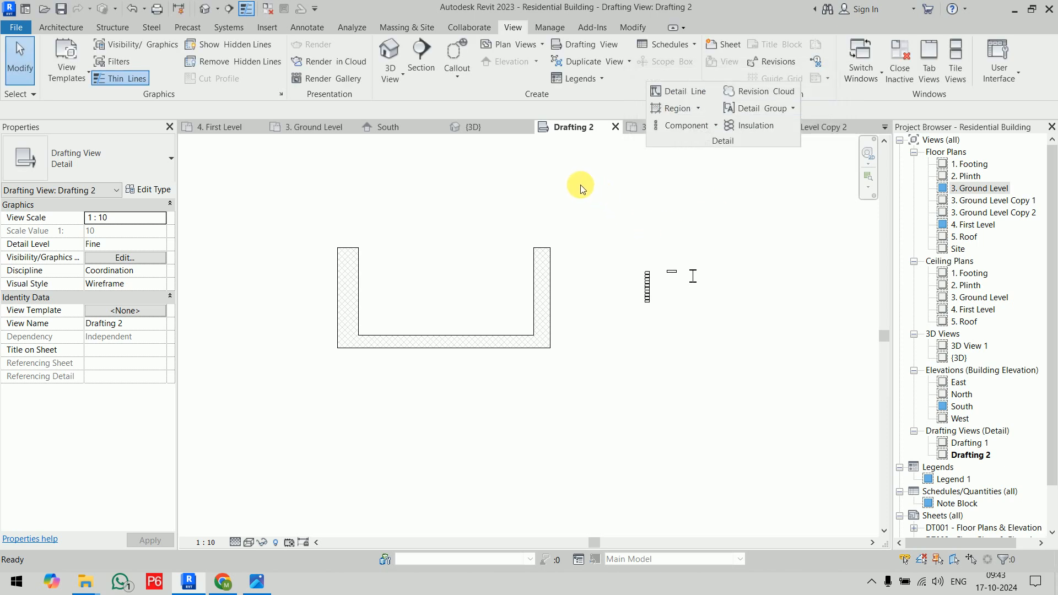
click(330, 128)
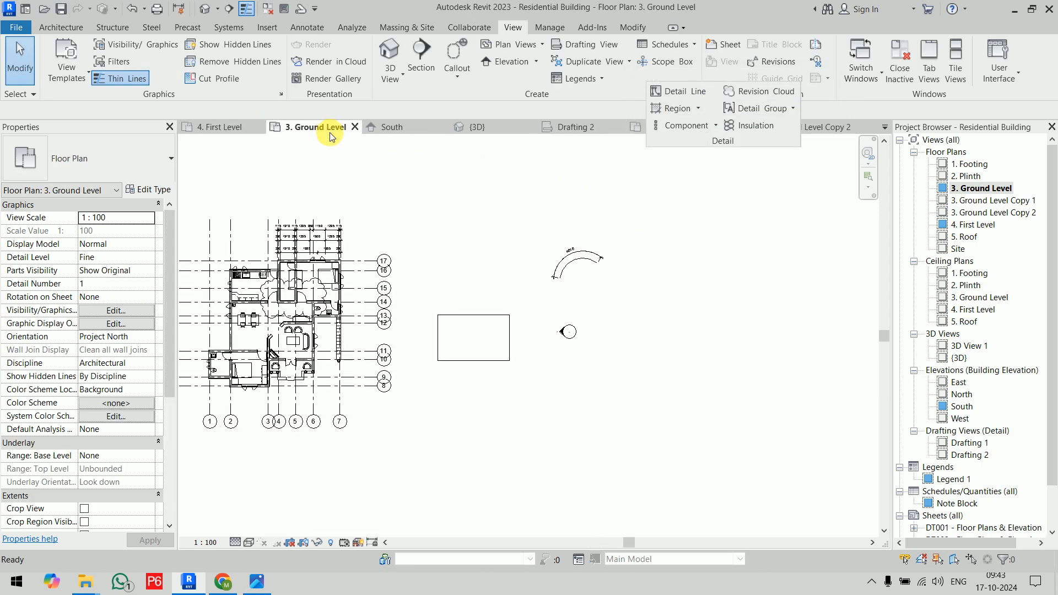
click(793, 108)
click(767, 157)
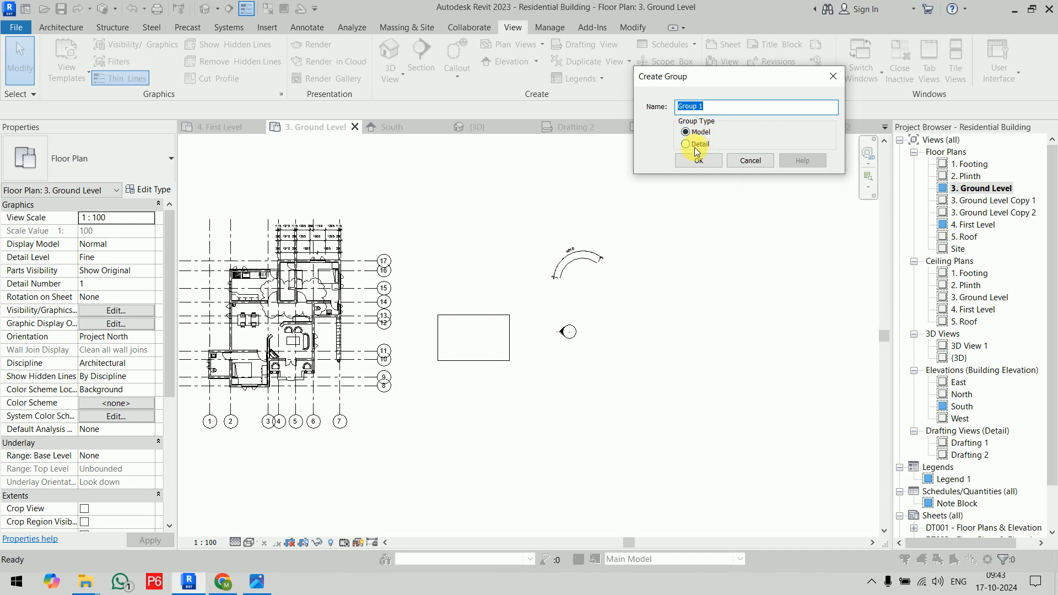
click(697, 146)
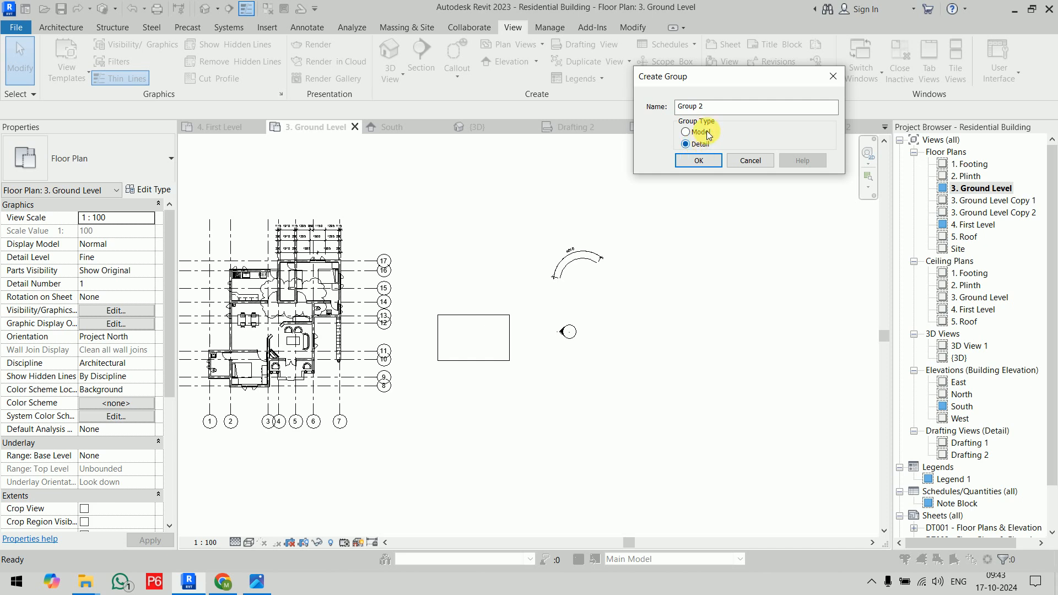
click(701, 133)
click(699, 160)
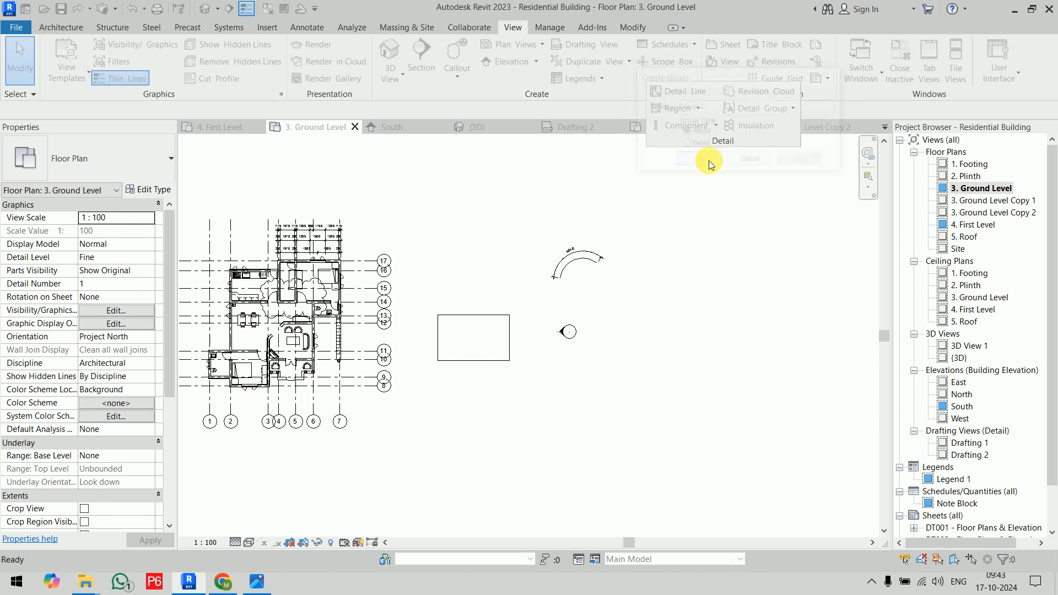
click(352, 131)
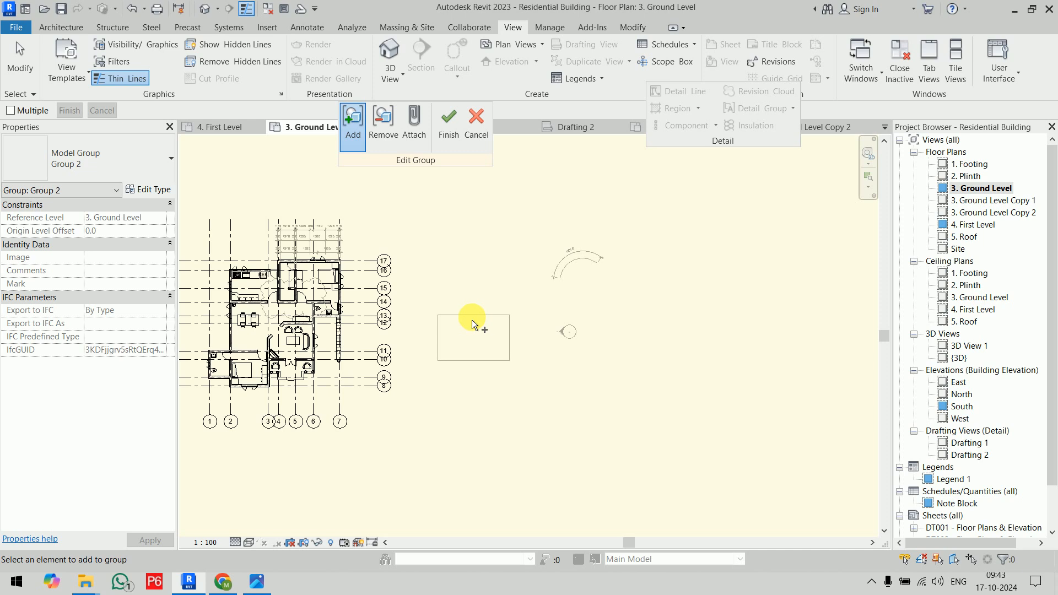
scroll(279, 303, up, 5)
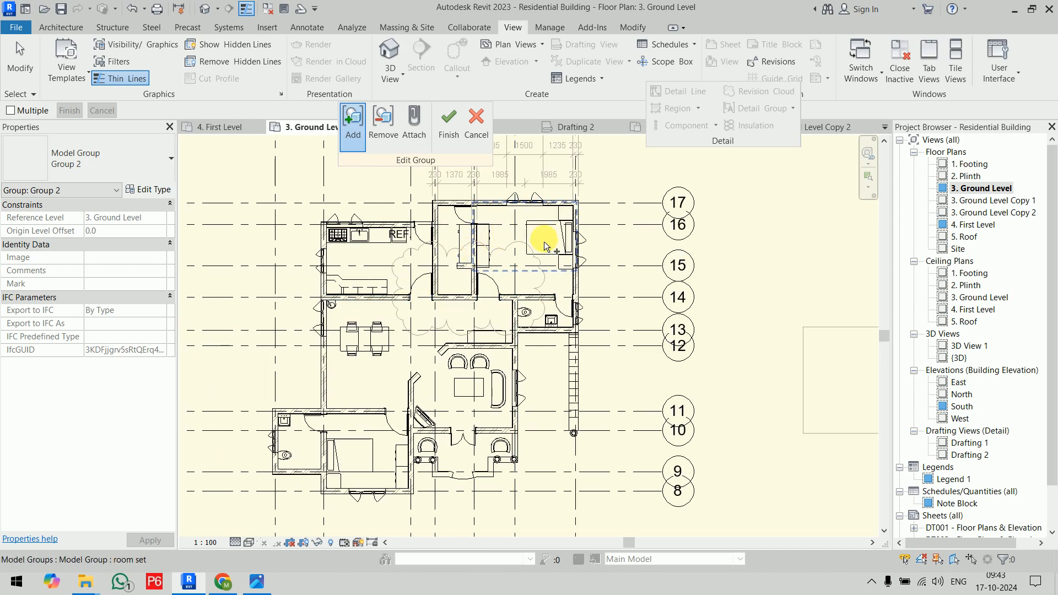
click(476, 123)
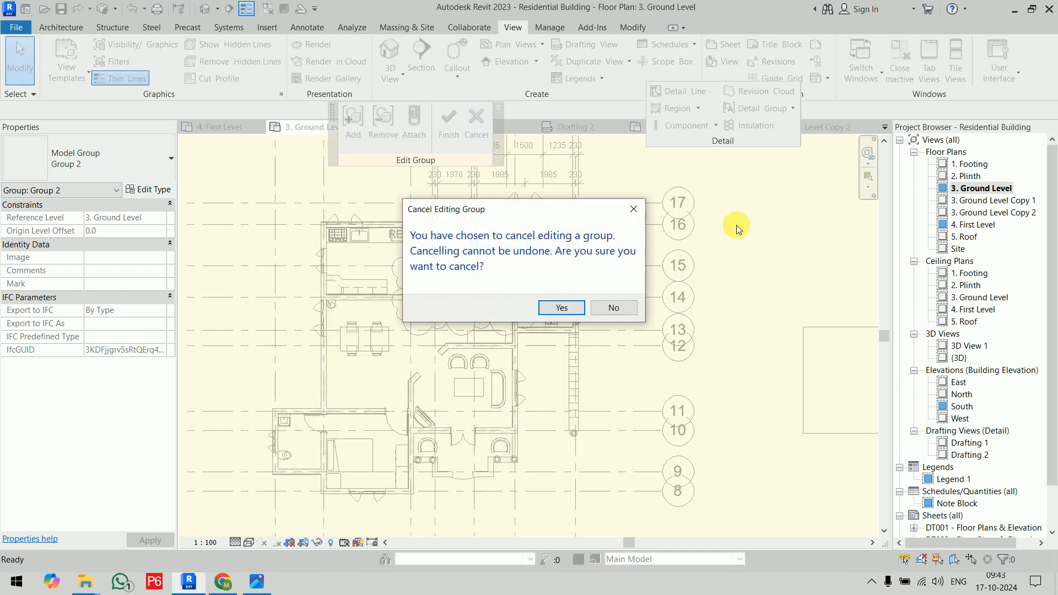
click(566, 306)
Create a detail group in Drafting 2 from the U-shaped filled region and the vertical repeating detail beside it.
click(587, 131)
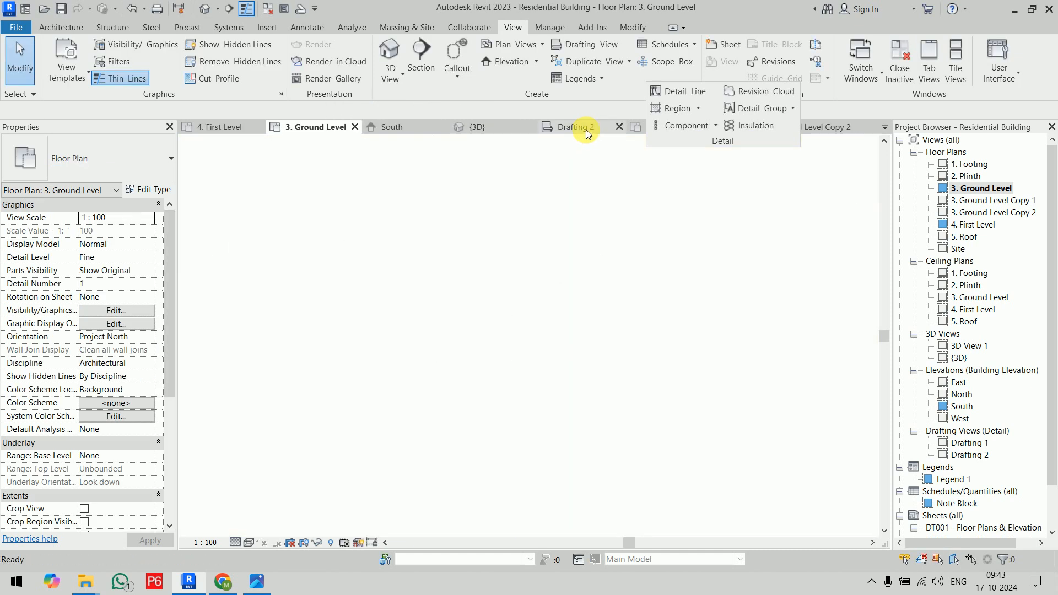
click(793, 108)
click(778, 132)
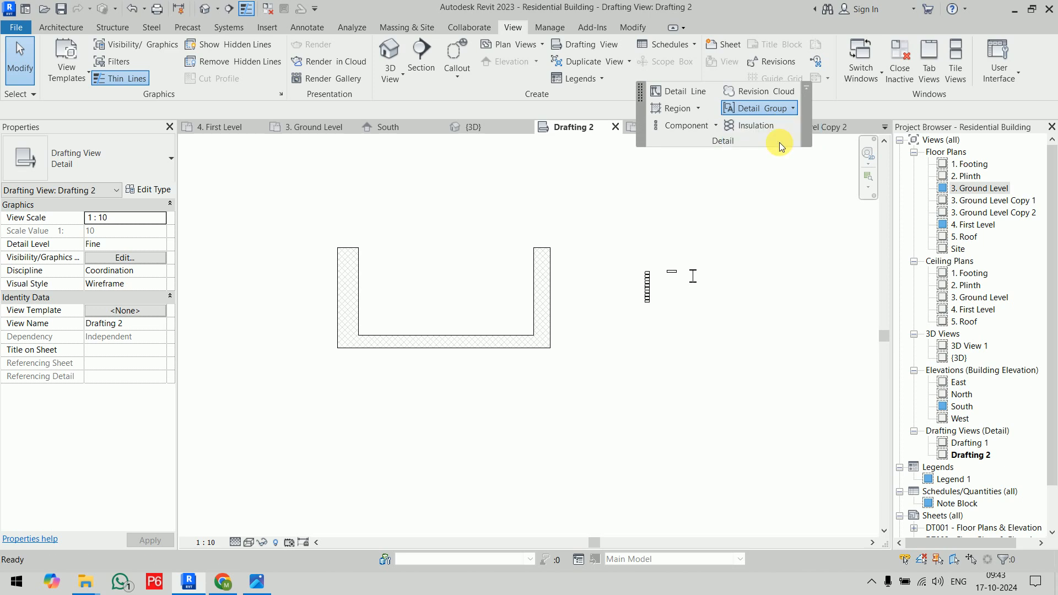
key(Escape)
click(782, 109)
click(775, 160)
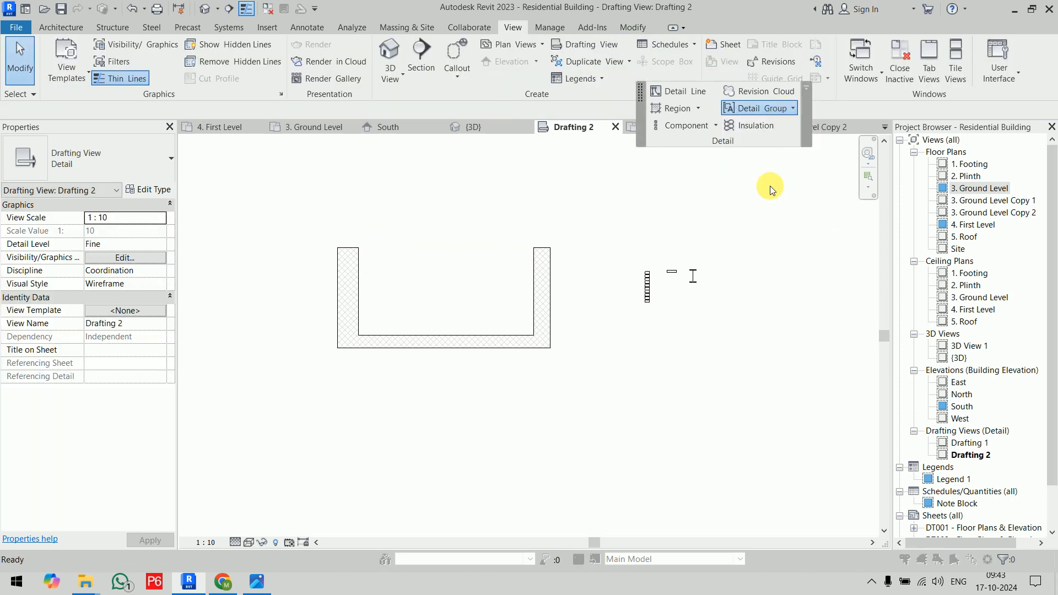
click(699, 160)
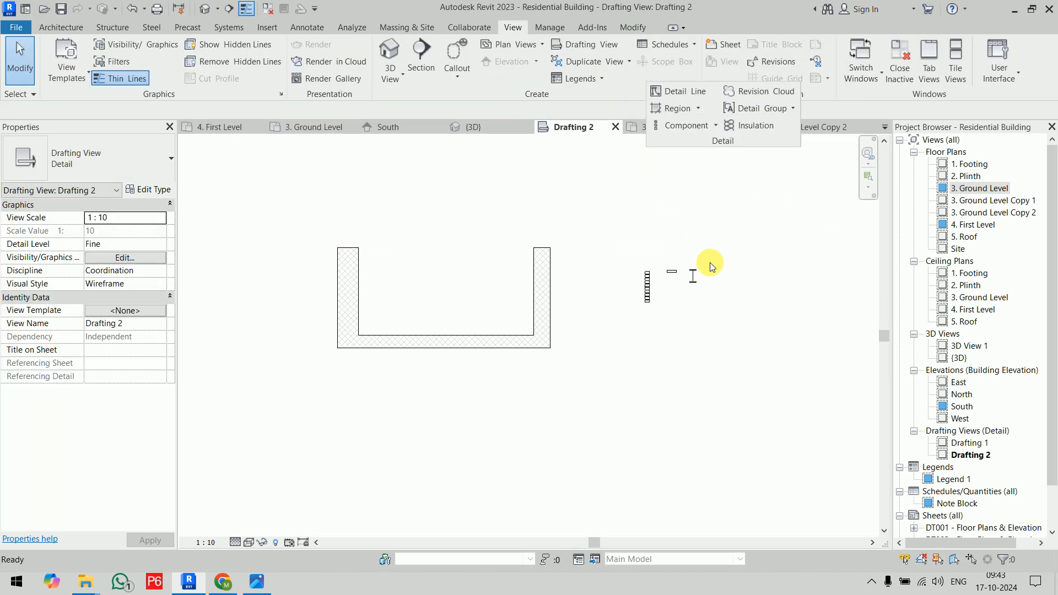
click(351, 117)
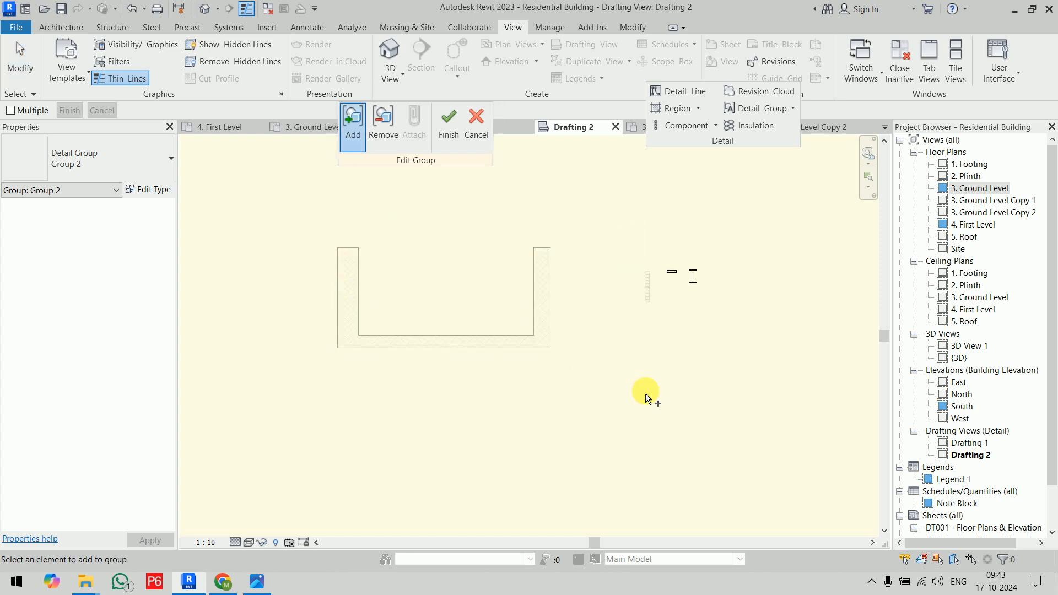
click(449, 122)
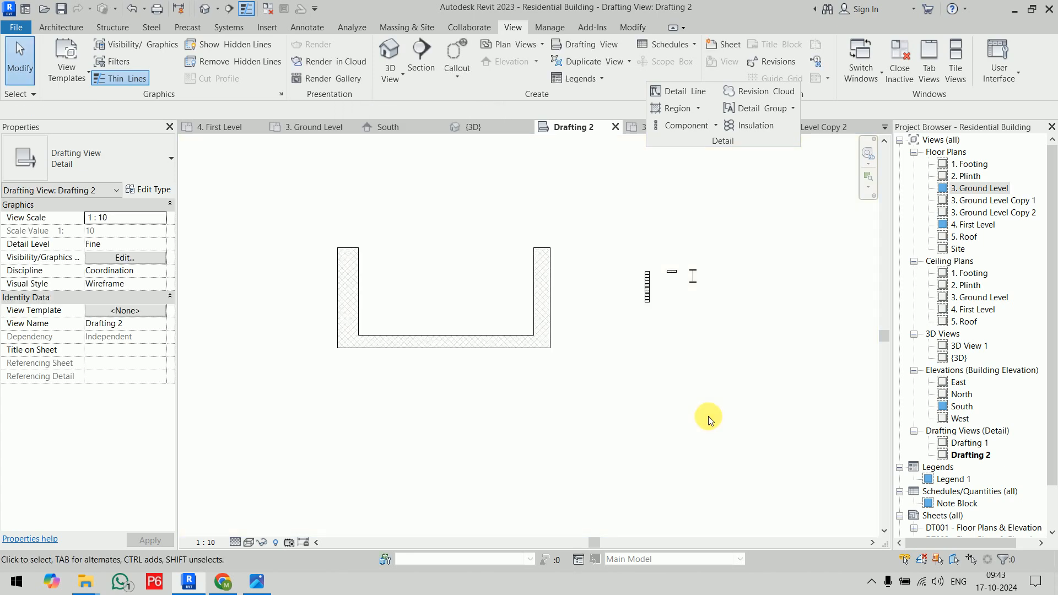
click(538, 299)
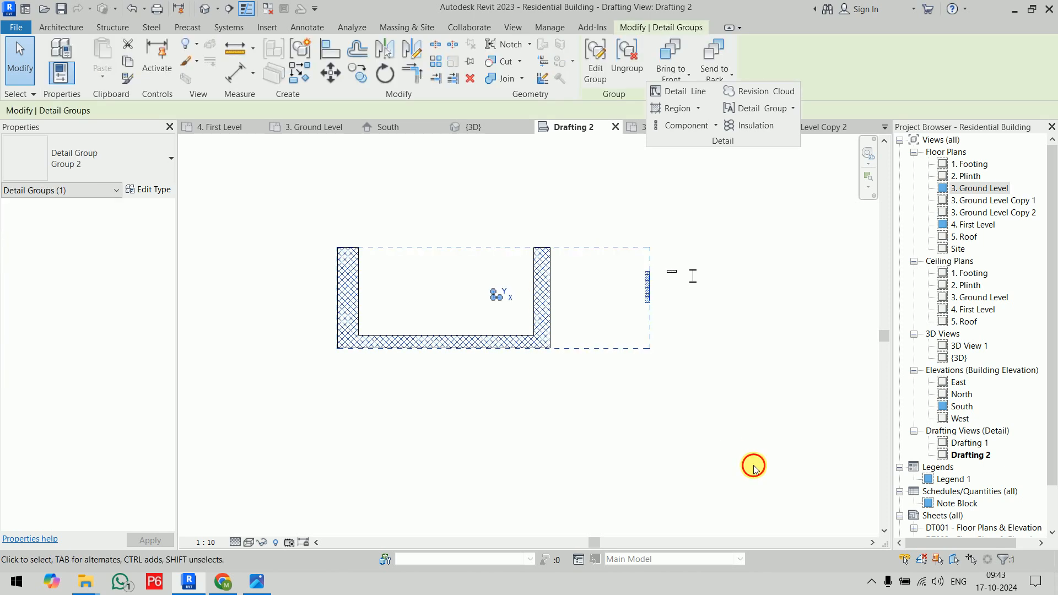
click(754, 468)
Place one instance of the detail group Group 2 in the 3. Ground Level plan, above the empty rectangle beside the building.
click(309, 130)
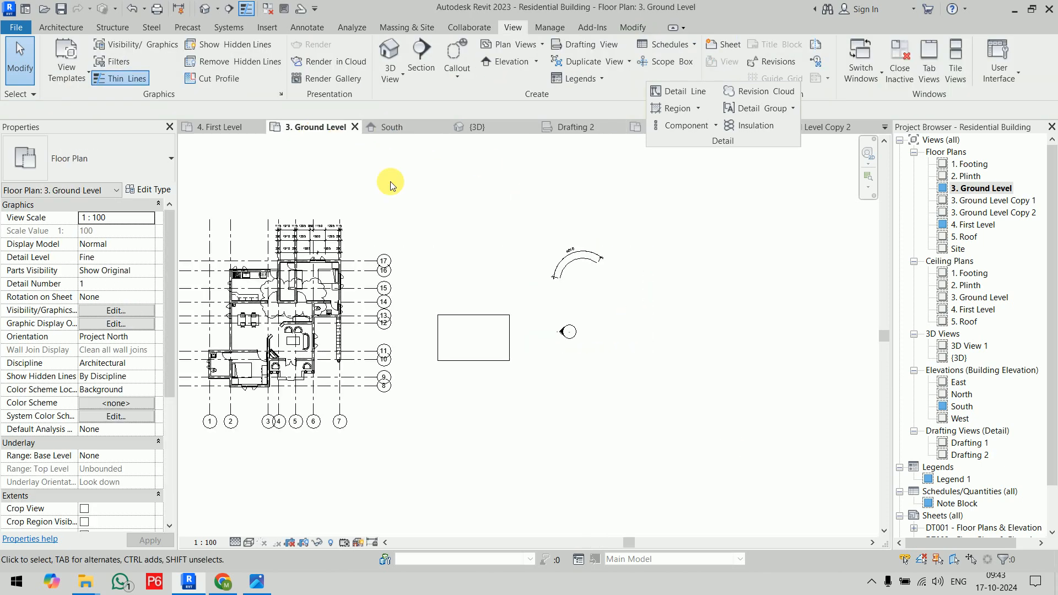
scroll(506, 236, down, 2)
click(793, 108)
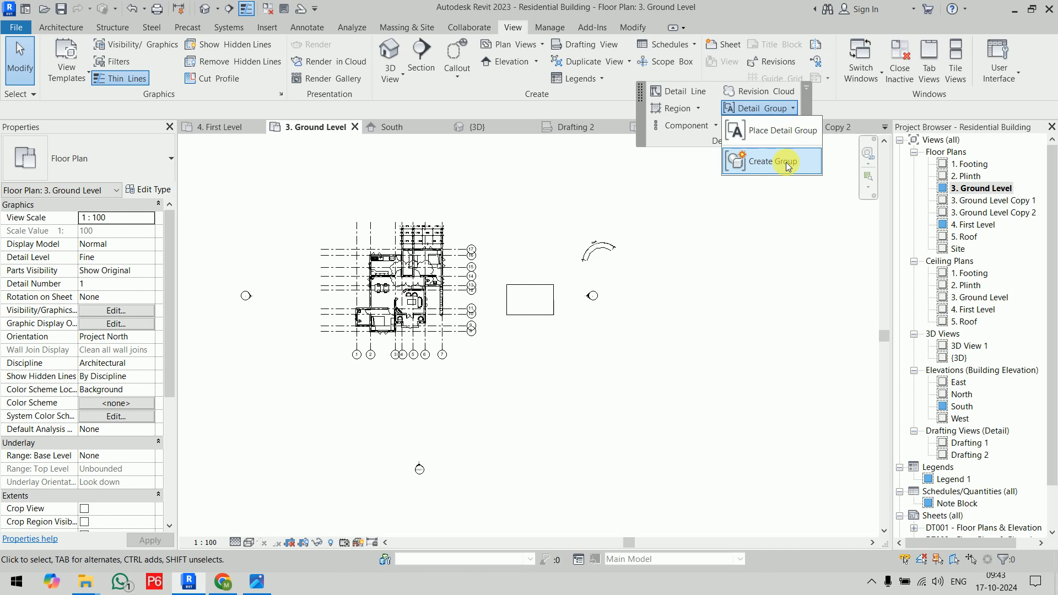
click(786, 131)
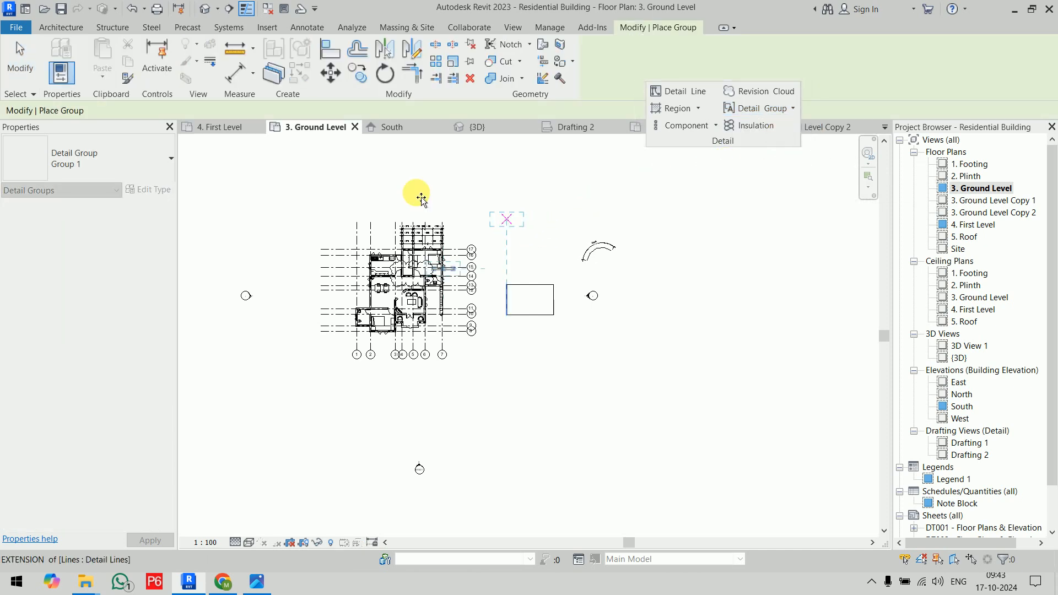
click(134, 159)
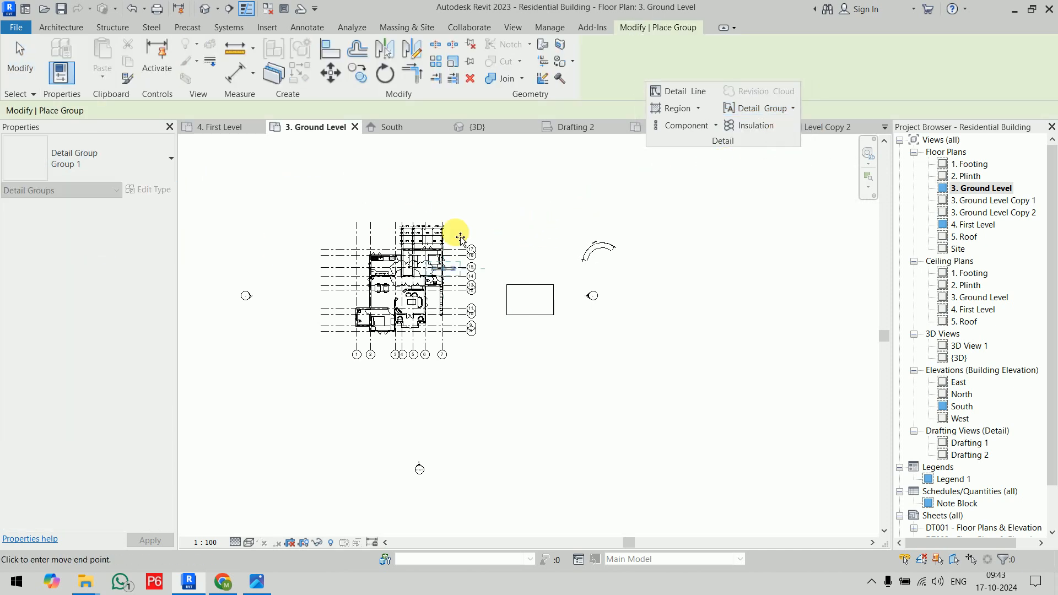
scroll(509, 233, up, 3)
click(535, 222)
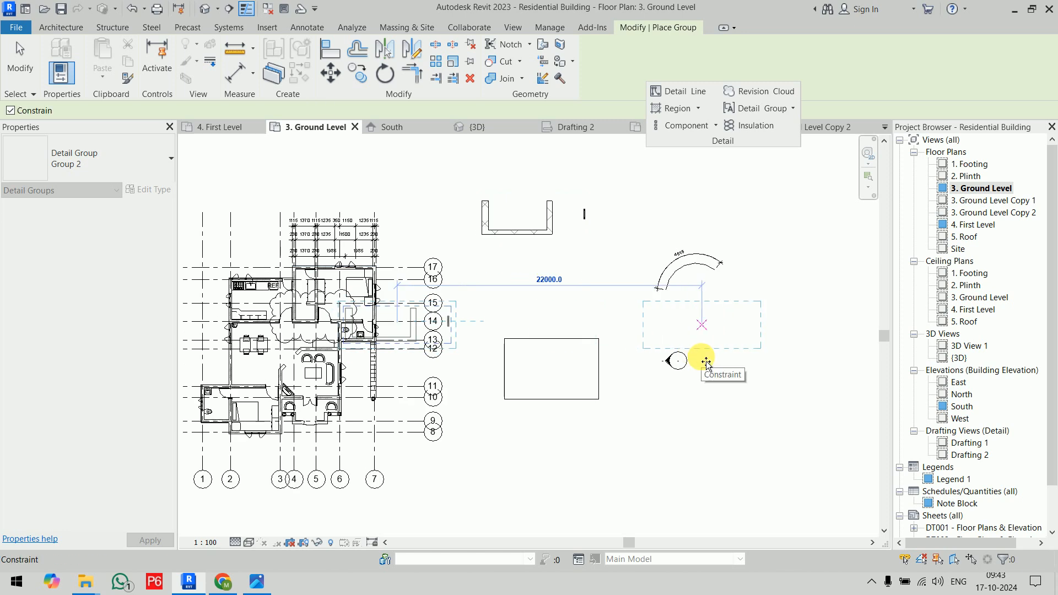
key(Escape)
Ungroup the detail group instance placed above the rectangle in the 3. Ground Level plan.
scroll(537, 216, down, 1)
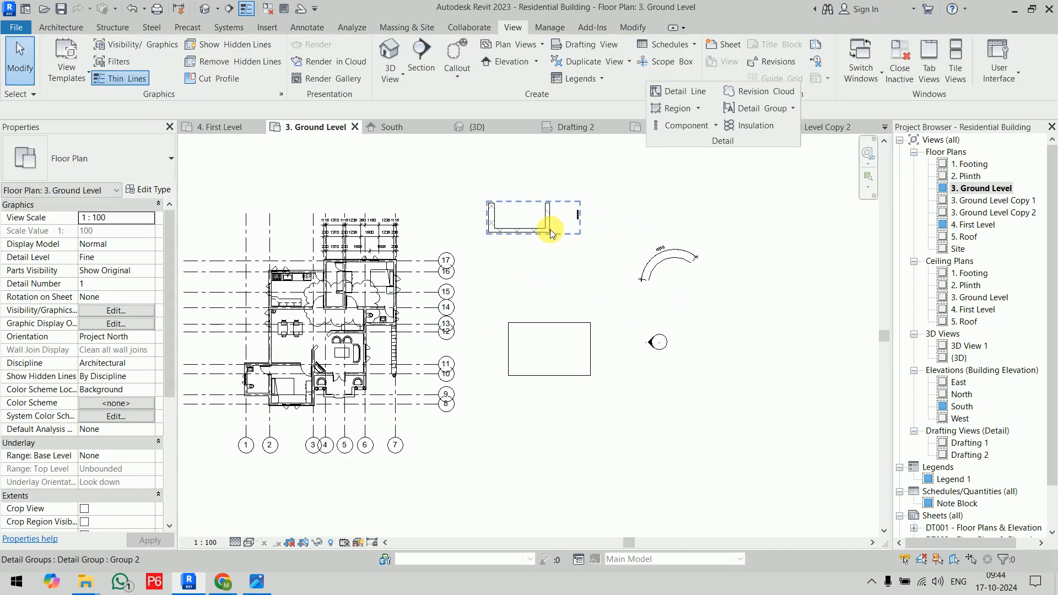
click(553, 234)
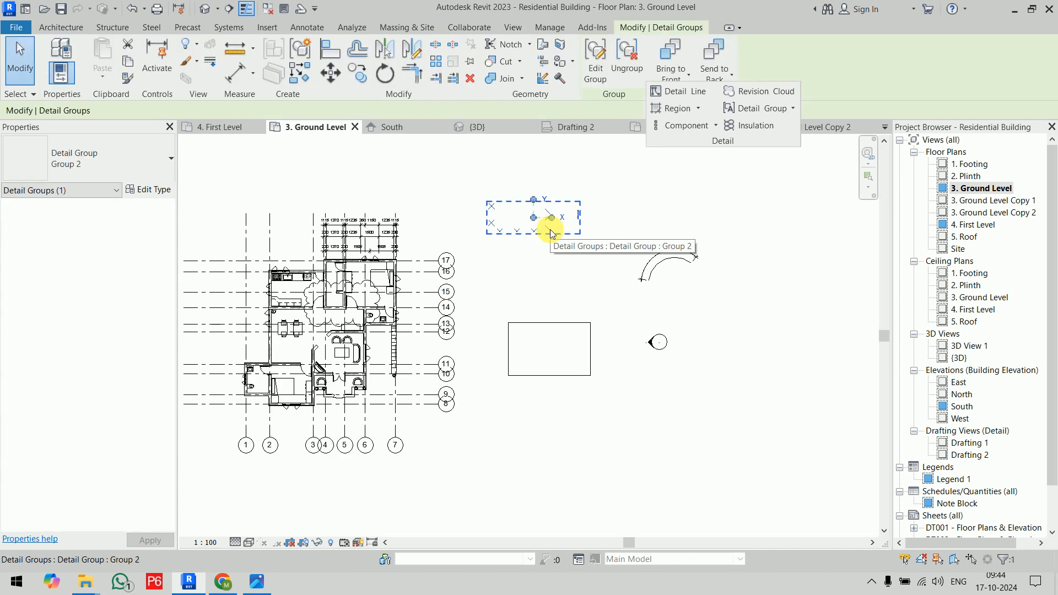
click(627, 72)
click(632, 184)
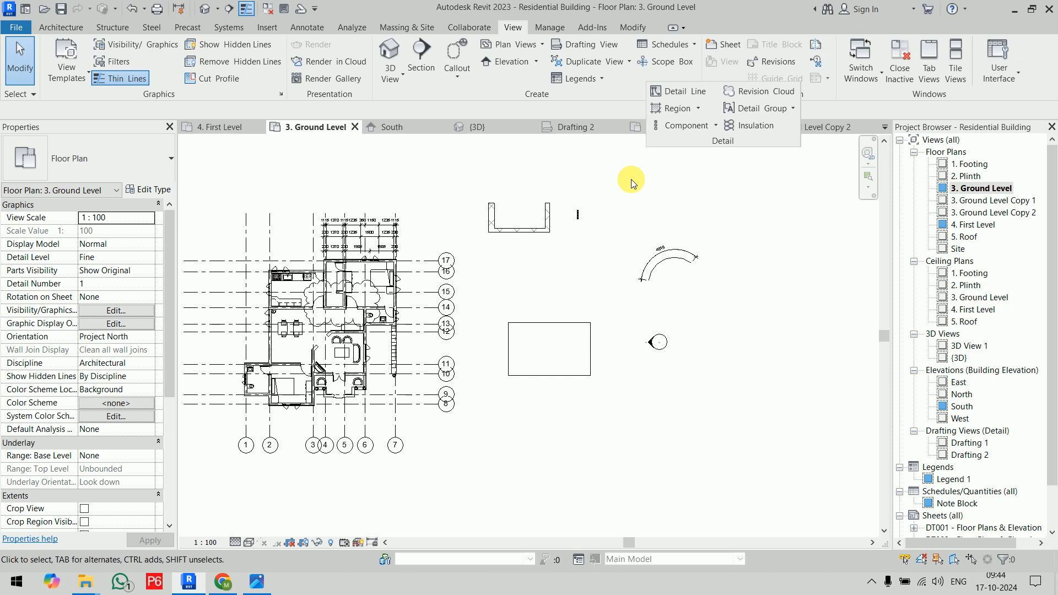
Compare the hatch spacing of the U-shaped filled region with the wall hatching in 3. Ground Level and check the view scale.
scroll(560, 218, up, 4)
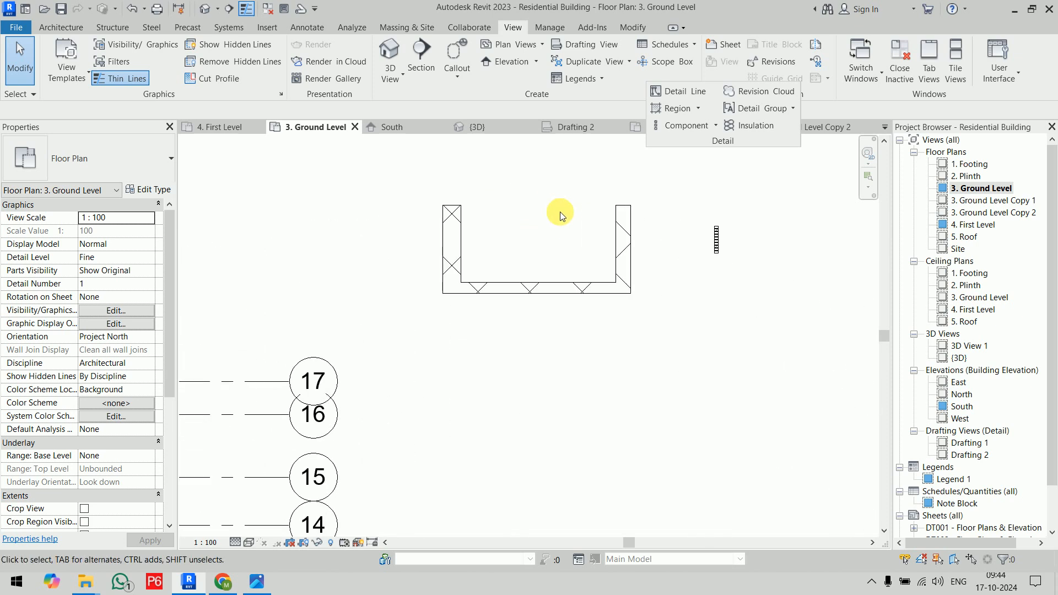
middle_drag(561, 217, 503, 220)
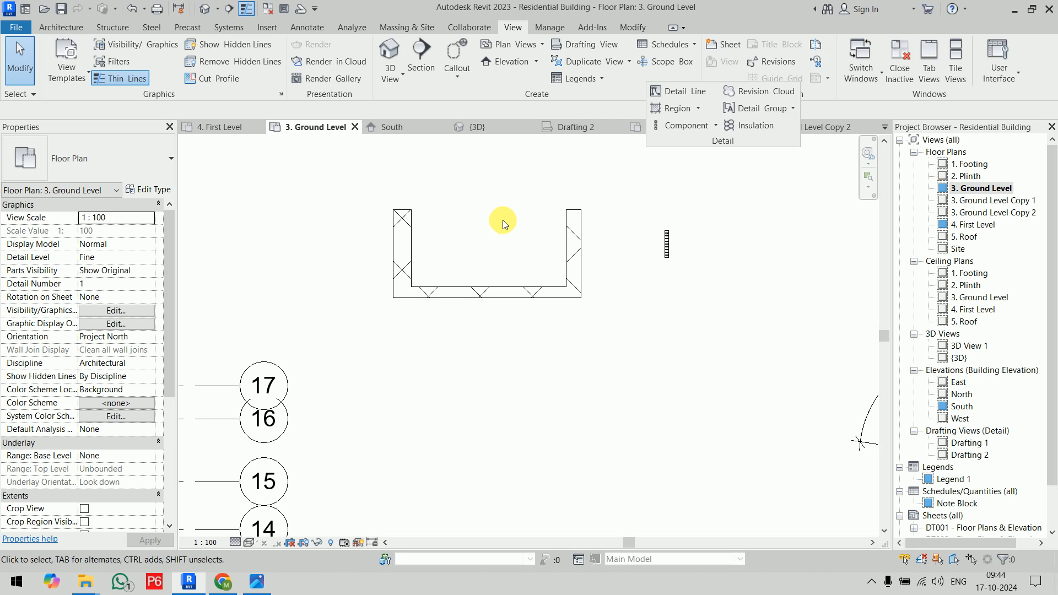
scroll(553, 219, down, 4)
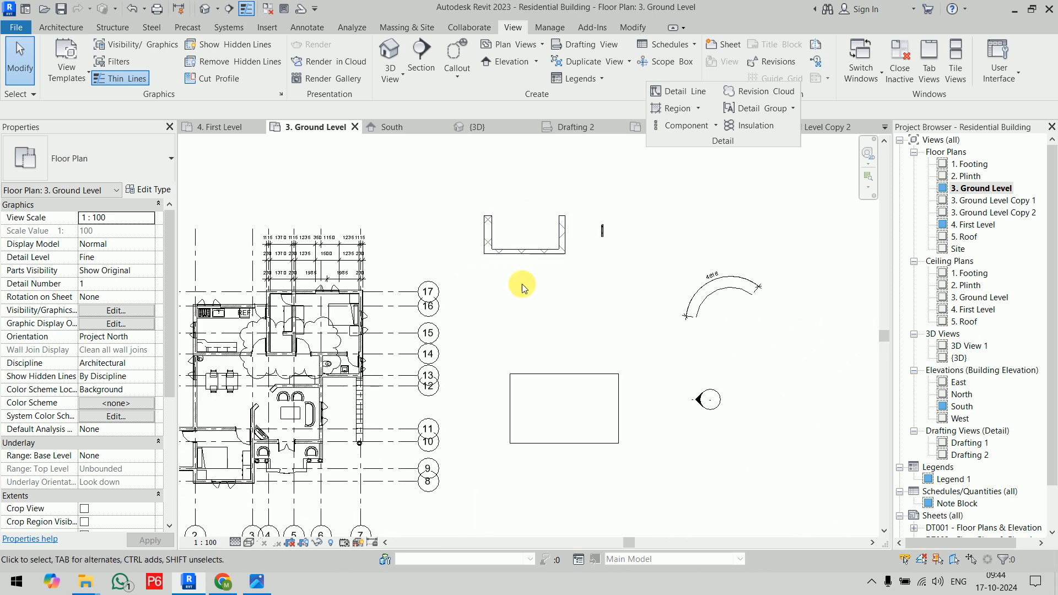
middle_drag(520, 284, 606, 307)
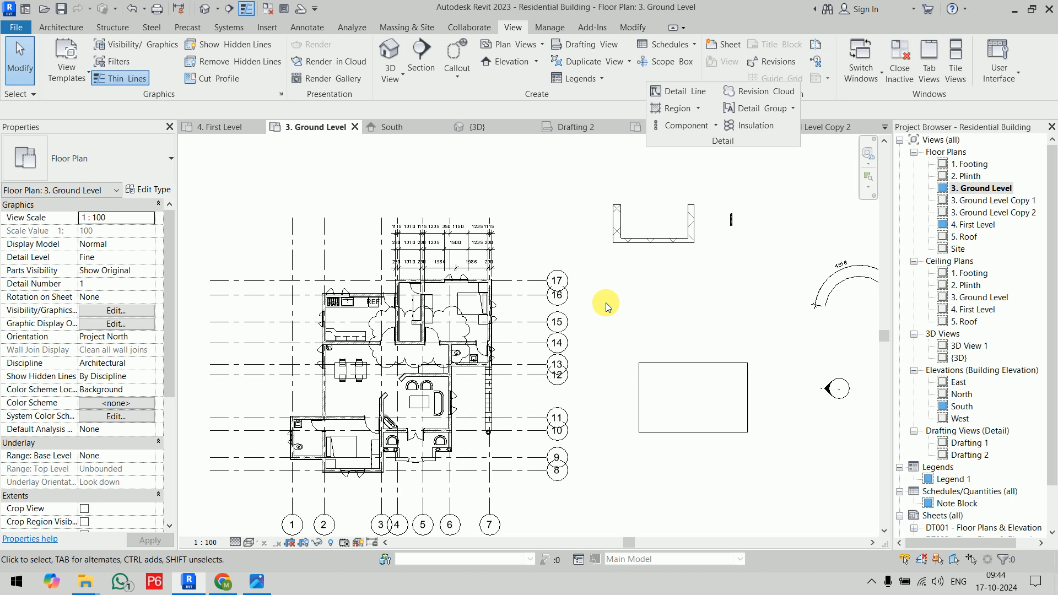
scroll(422, 349, up, 5)
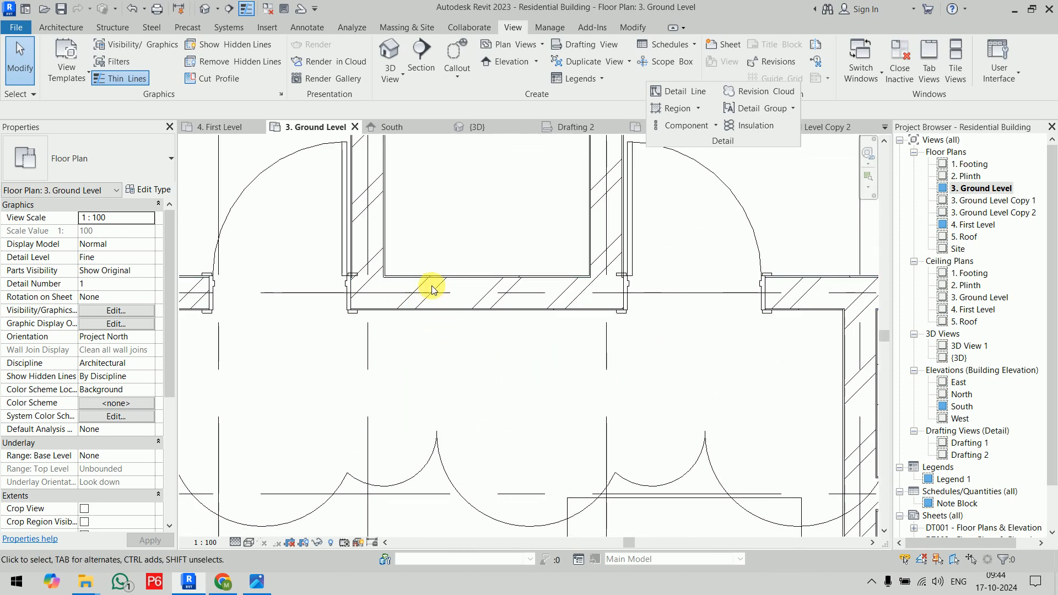
scroll(505, 309, down, 8)
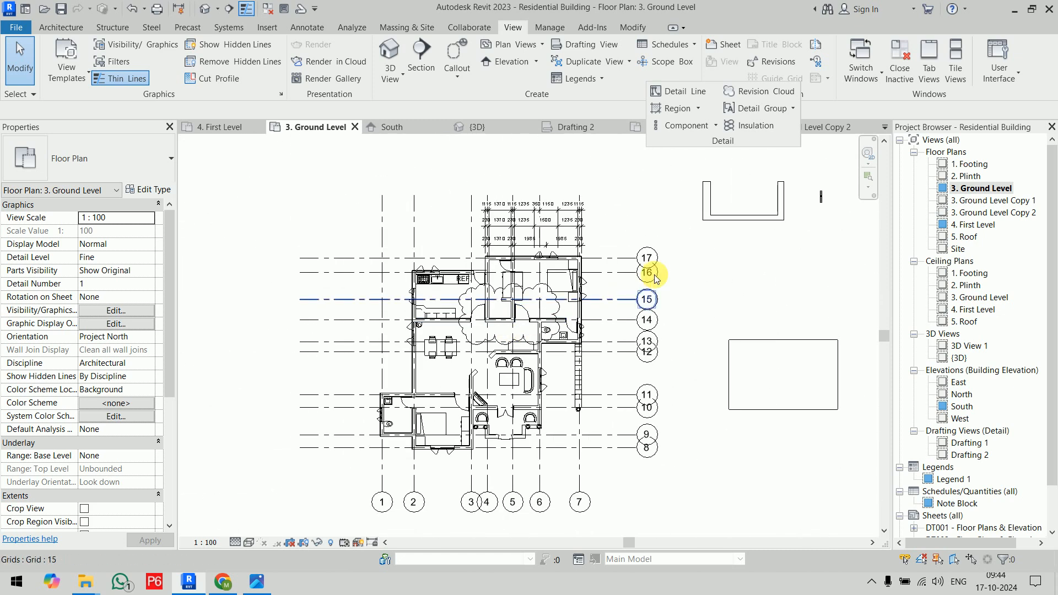
scroll(725, 232, up, 1)
middle_drag(725, 234, 556, 315)
scroll(554, 287, up, 4)
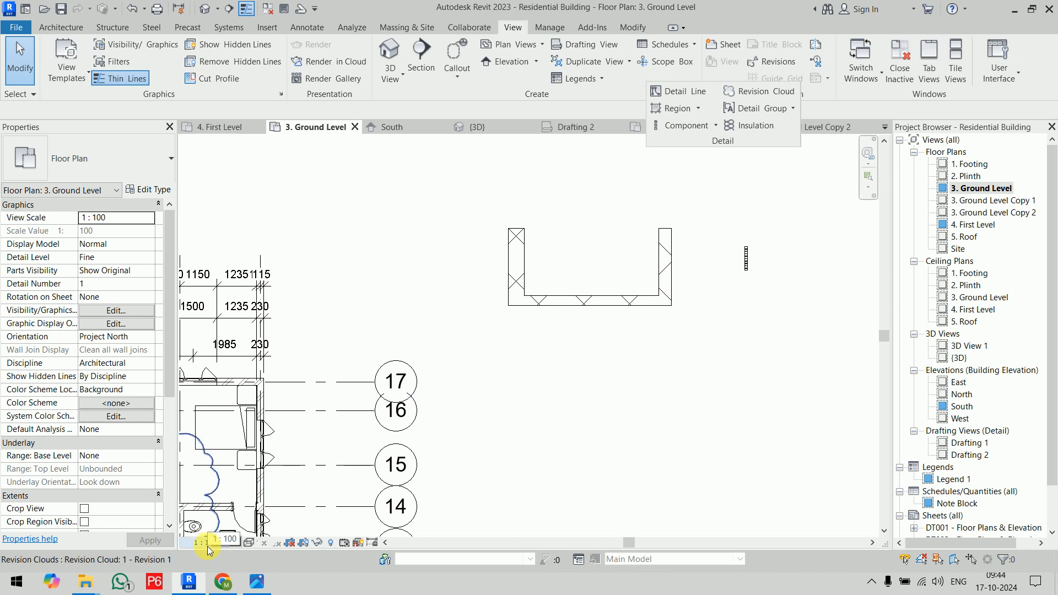
Compare the filled region's hatch with the original in Drafting 2 and set the 3. Ground Level view scale to 1 : 50.
click(575, 127)
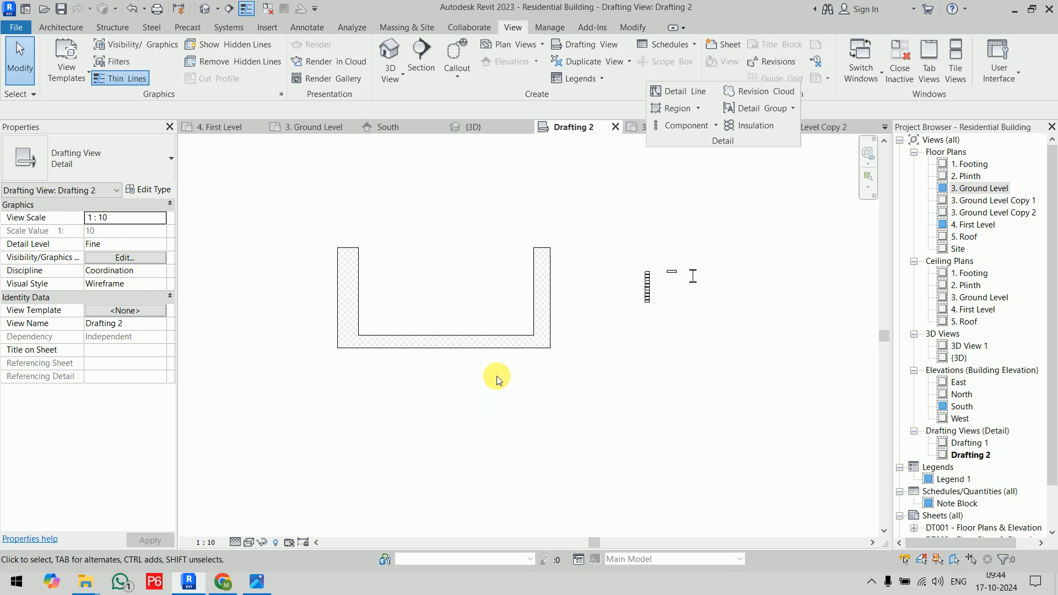
click(303, 129)
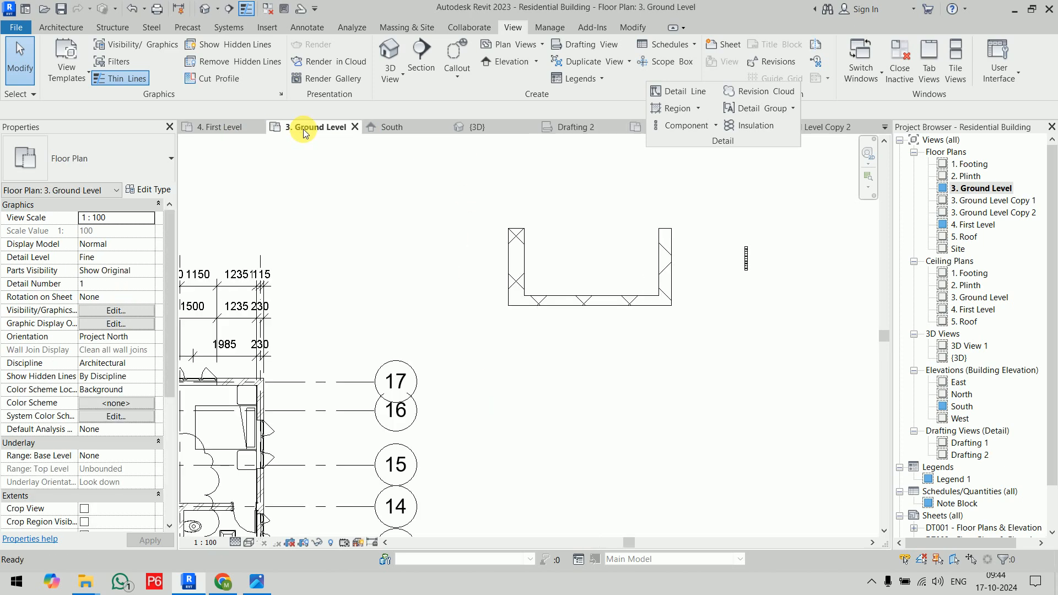
scroll(463, 279, down, 3)
middle_drag(456, 295, 657, 319)
scroll(614, 302, up, 3)
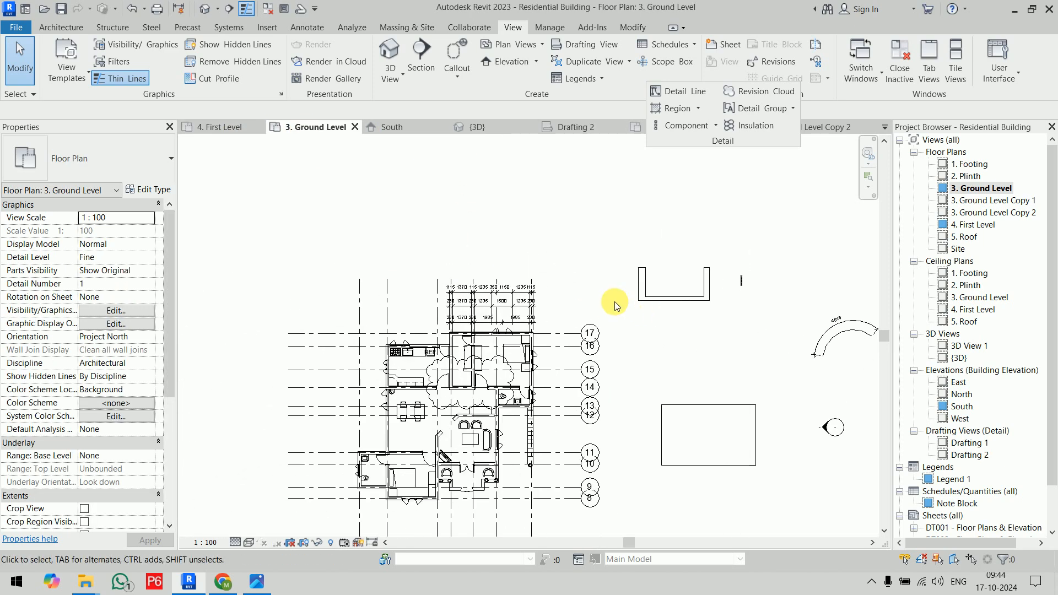
click(213, 543)
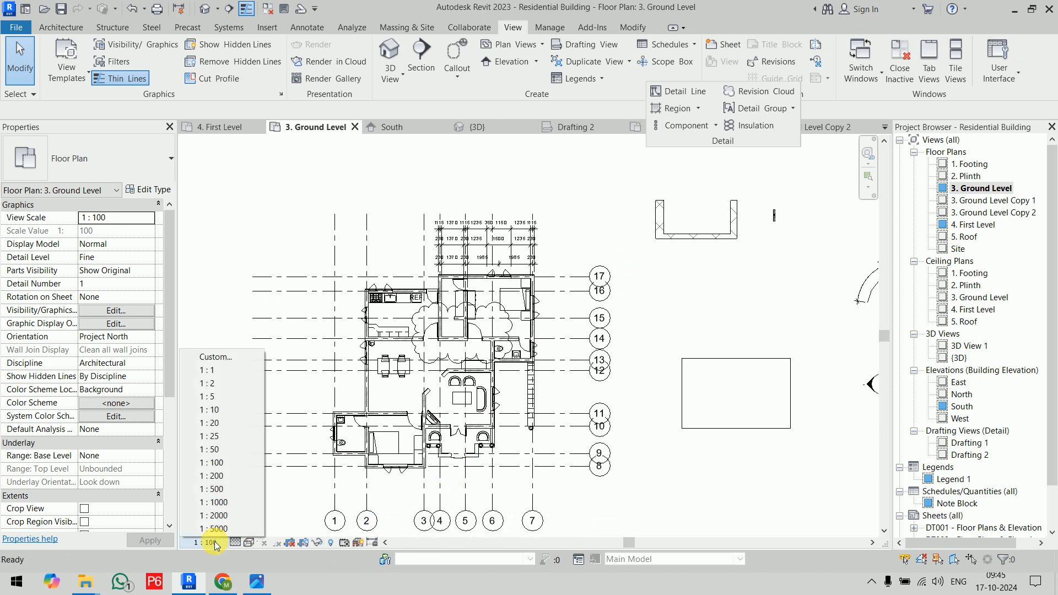
click(215, 450)
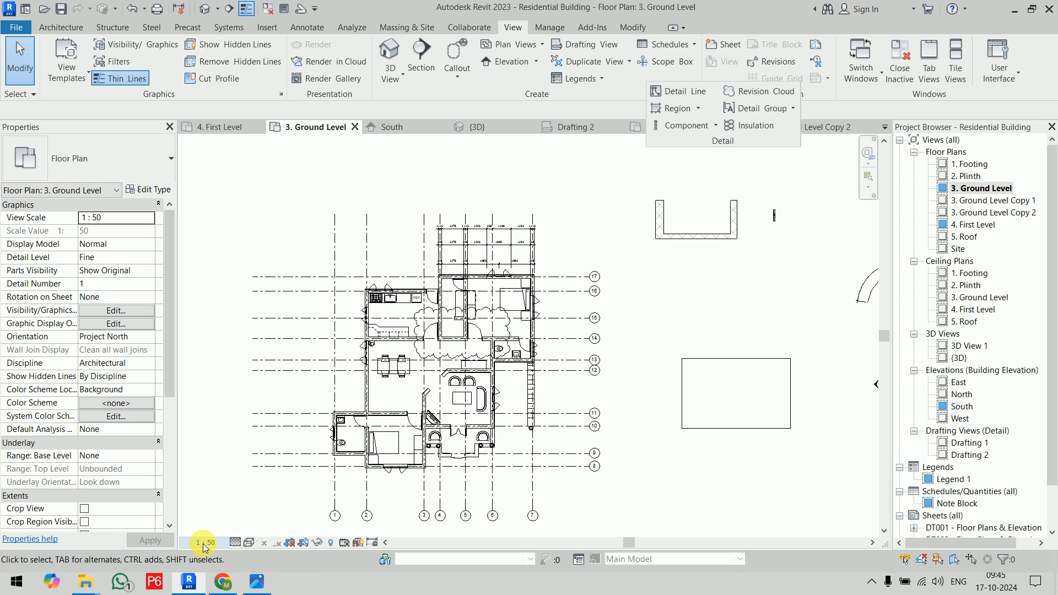
scroll(473, 212, up, 5)
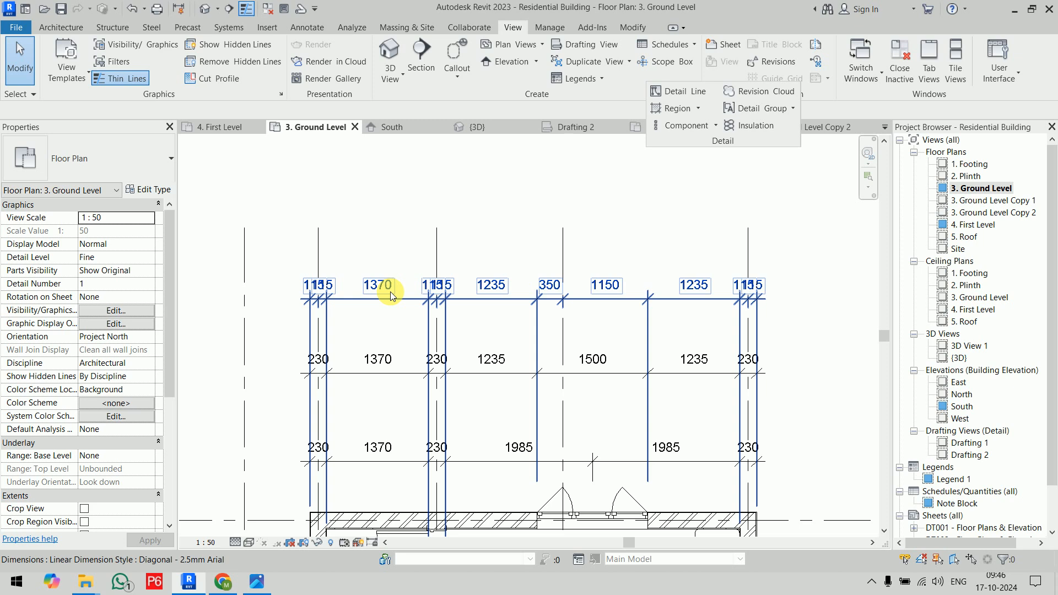
click(390, 293)
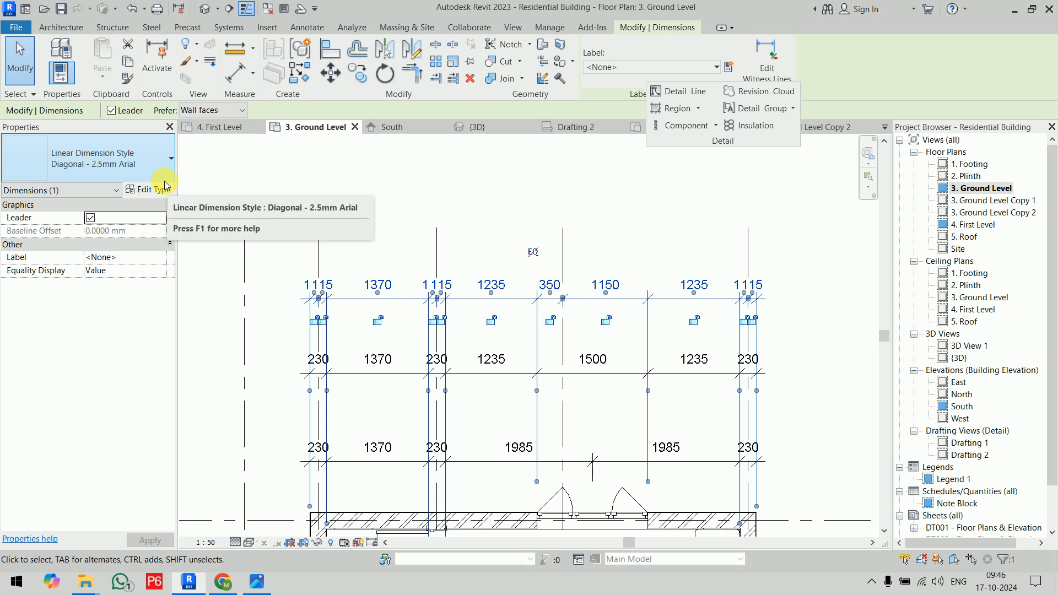
click(435, 175)
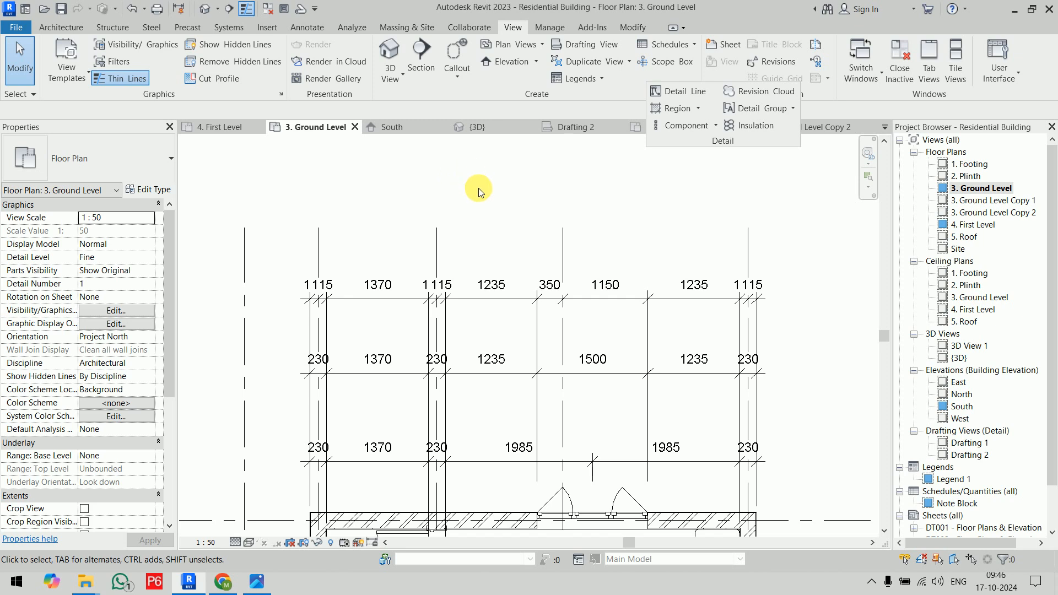
scroll(700, 206, down, 3)
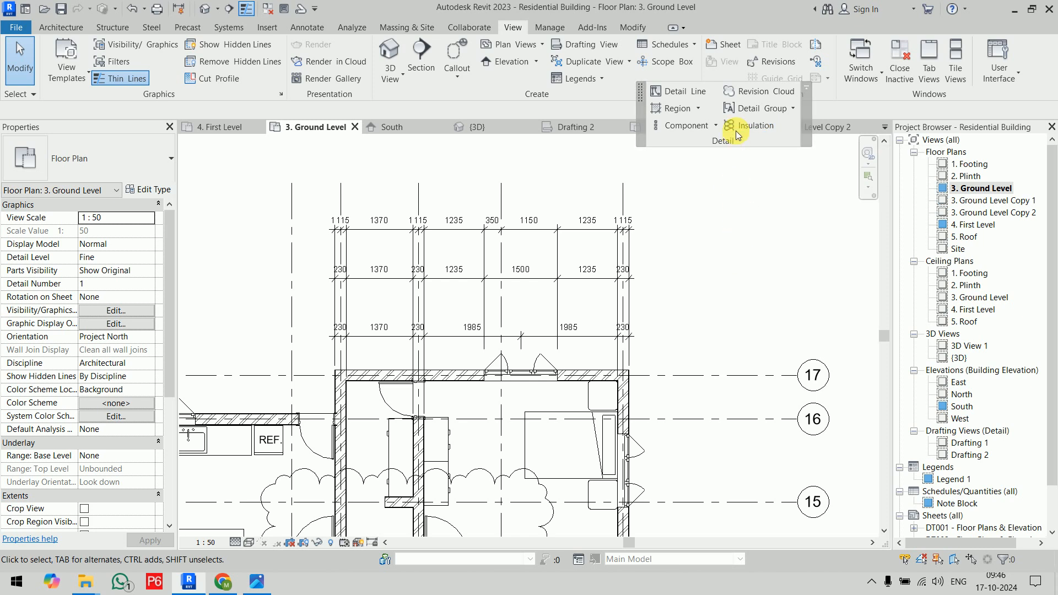
Cut a short building section across the exterior wall on grid 7, just below grid 17, and reduce its view depth to about 765 mm.
click(229, 9)
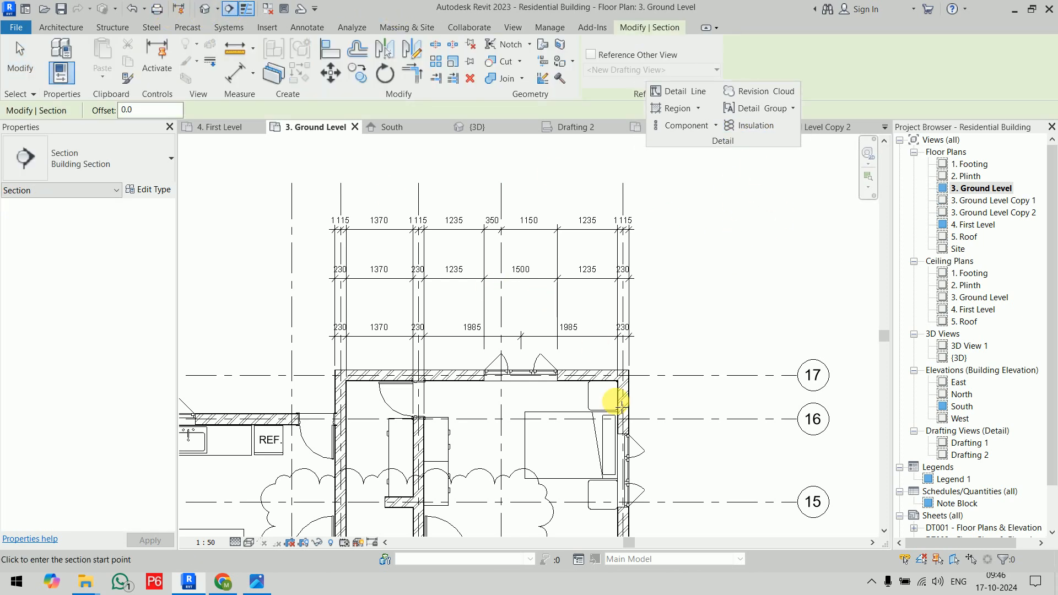
scroll(614, 394, up, 5)
click(579, 342)
click(699, 337)
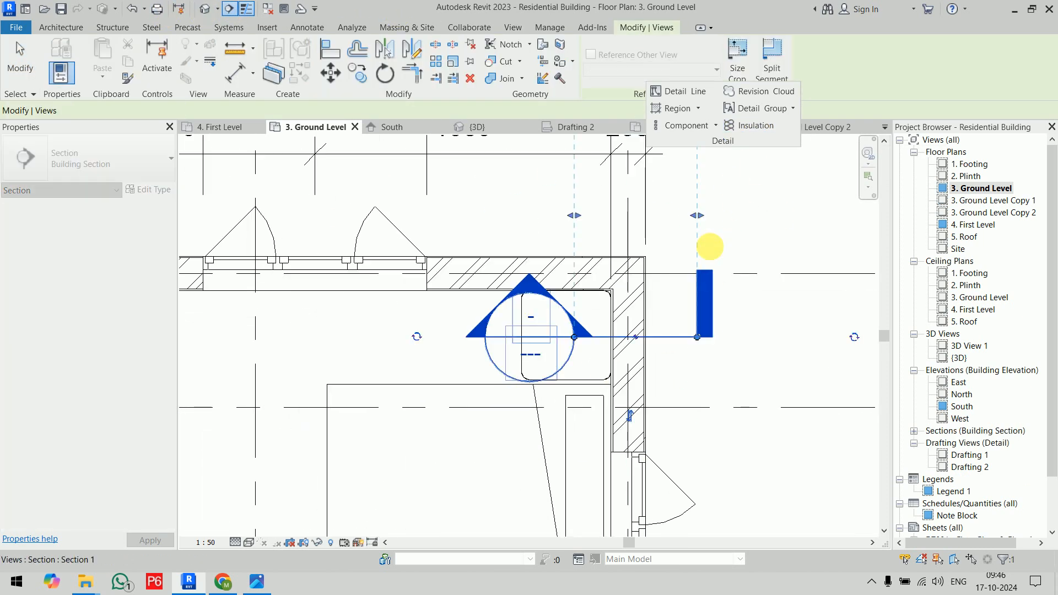
scroll(689, 308, down, 2)
drag(612, 208, 612, 283)
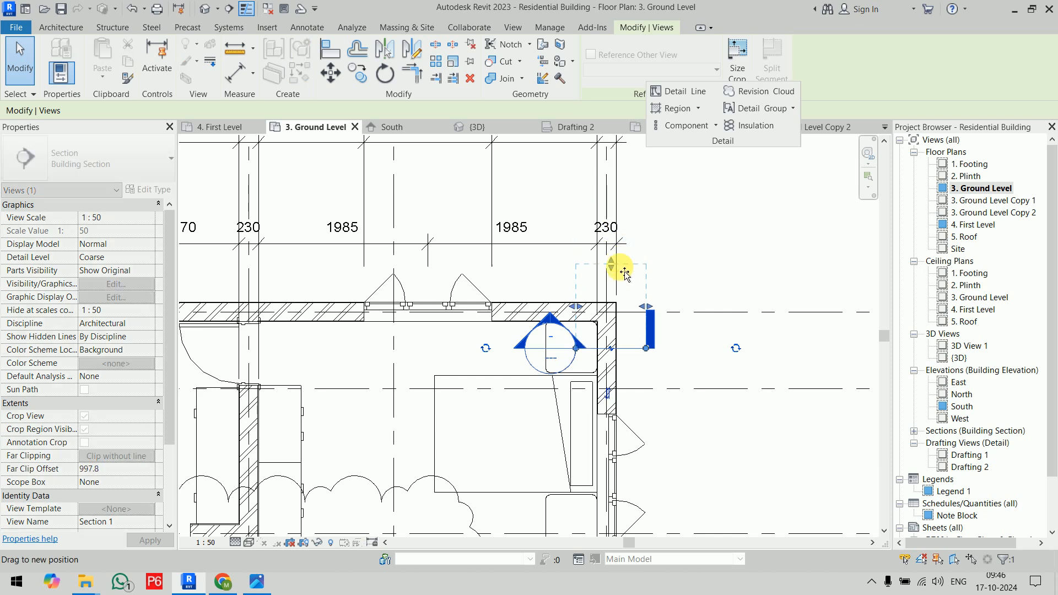
Open the new section's view and set it to Fine detail level with the Wireframe visual style.
right_click(639, 350)
click(693, 102)
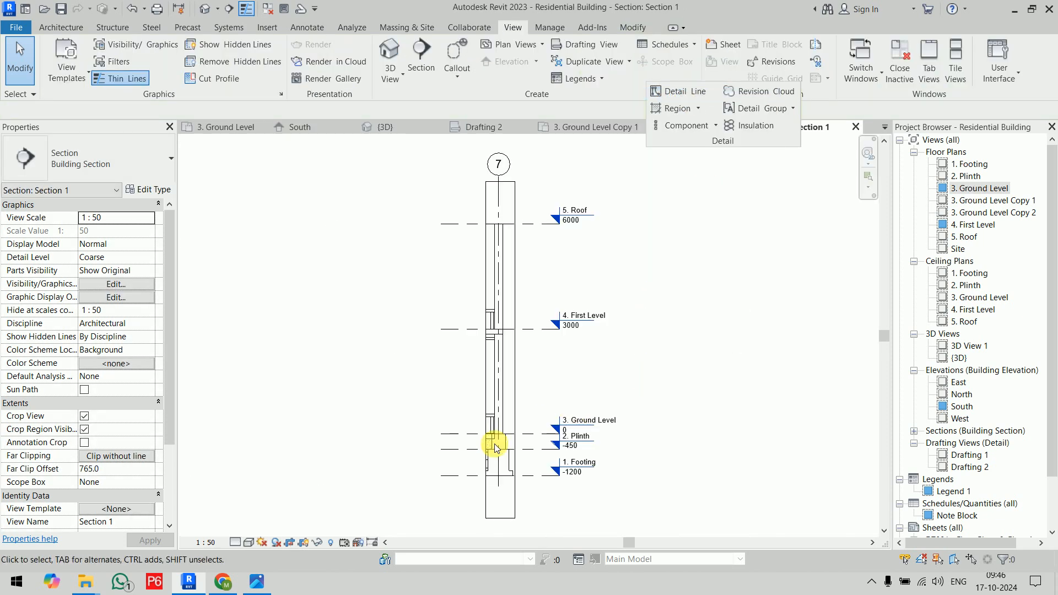
scroll(538, 331, up, 5)
middle_drag(581, 391, 575, 423)
click(235, 543)
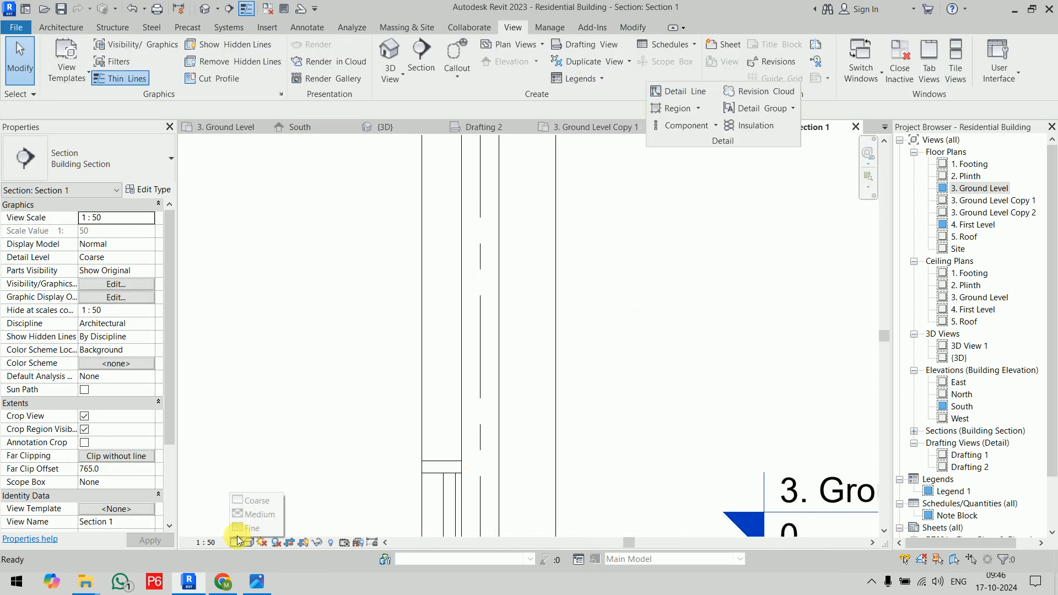
click(259, 527)
click(249, 542)
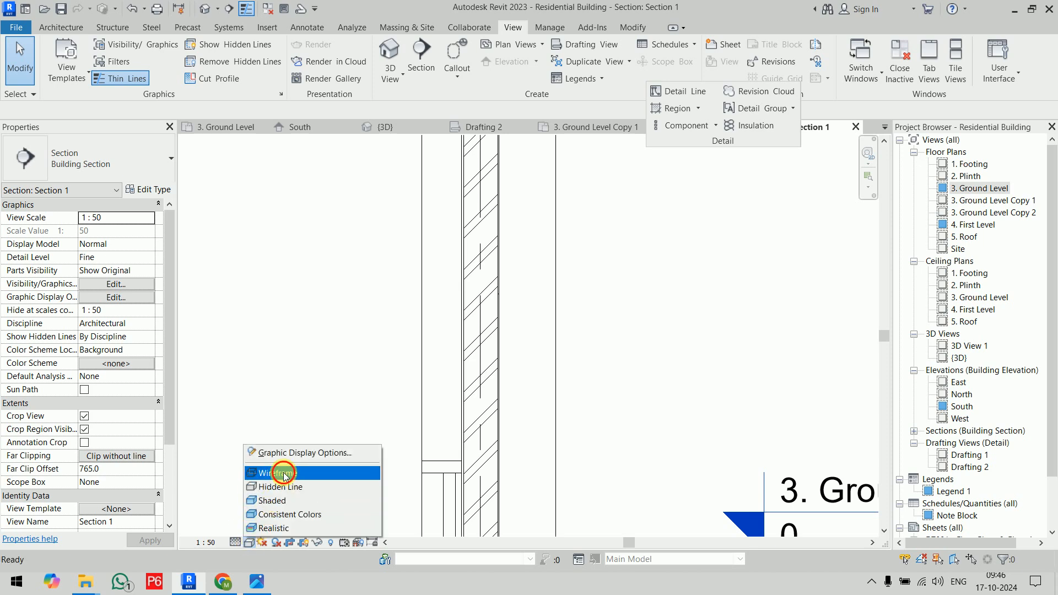
click(283, 473)
middle_drag(627, 234, 623, 498)
scroll(537, 386, up, 2)
scroll(413, 276, up, 4)
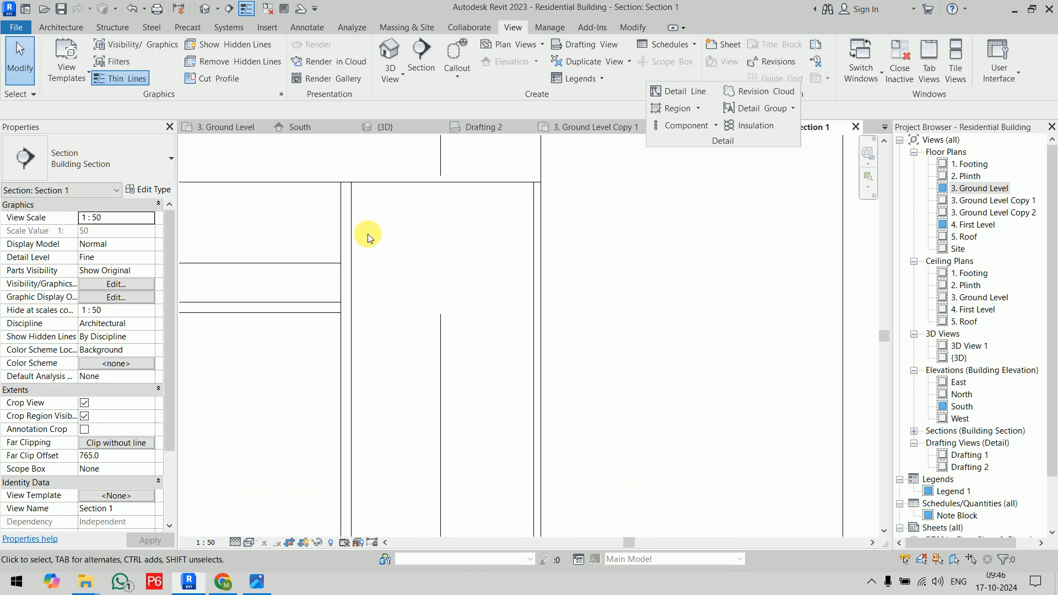
middle_drag(378, 251, 455, 336)
key(d)
key(i)
scroll(409, 263, up, 2)
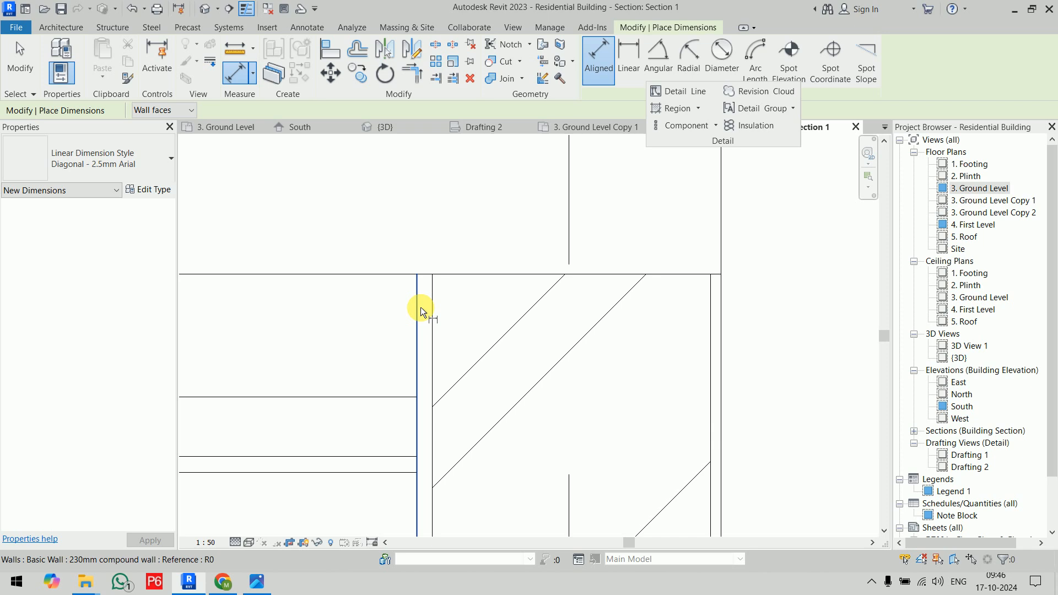
scroll(469, 243, down, 2)
scroll(469, 257, up, 1)
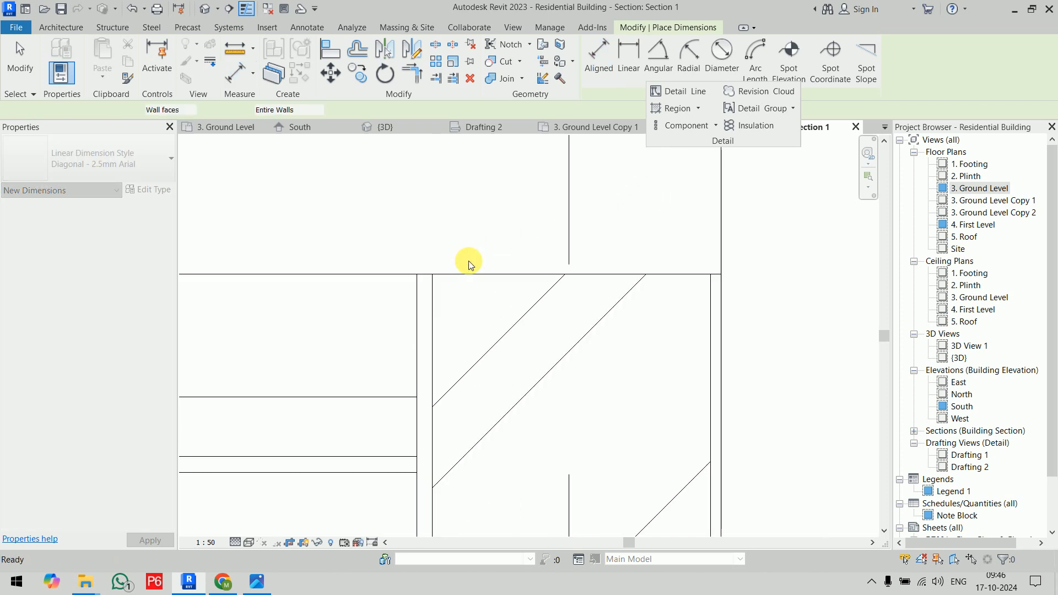
middle_drag(470, 260, 446, 419)
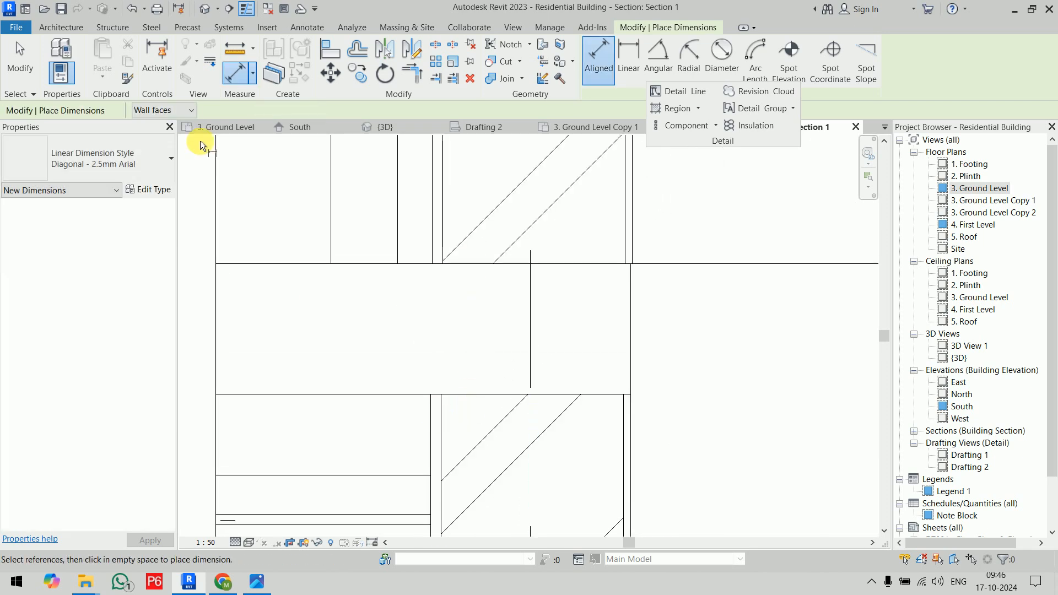
click(182, 111)
click(184, 110)
scroll(483, 449, down, 2)
scroll(484, 450, down, 2)
middle_drag(508, 400, 530, 246)
key(Escape)
Start the Insulation command with an offset of 0 and an insulation width of 12 mm.
scroll(503, 318, up, 3)
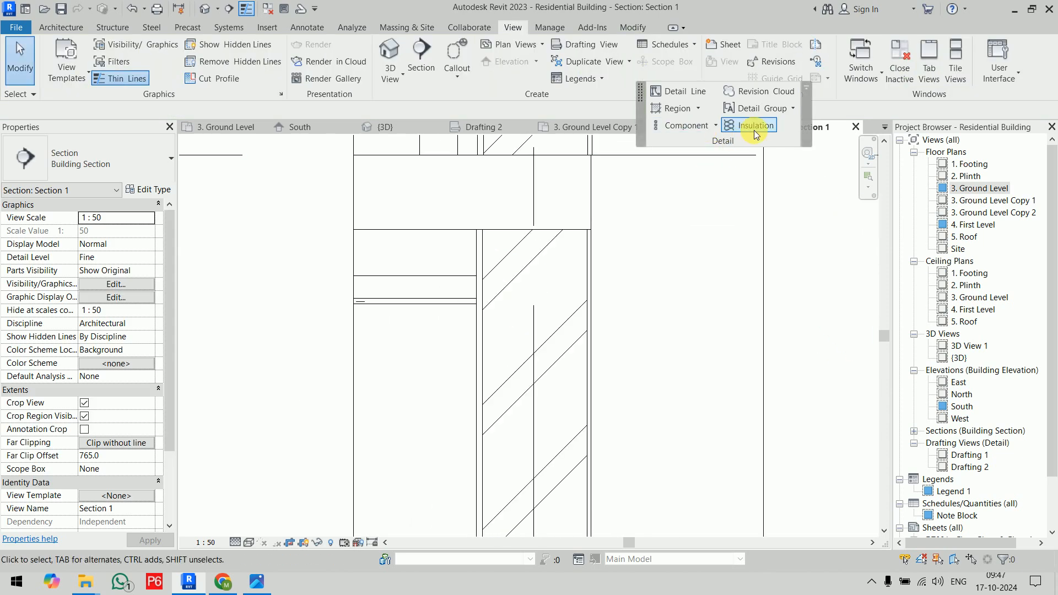
click(755, 130)
double_click(225, 110)
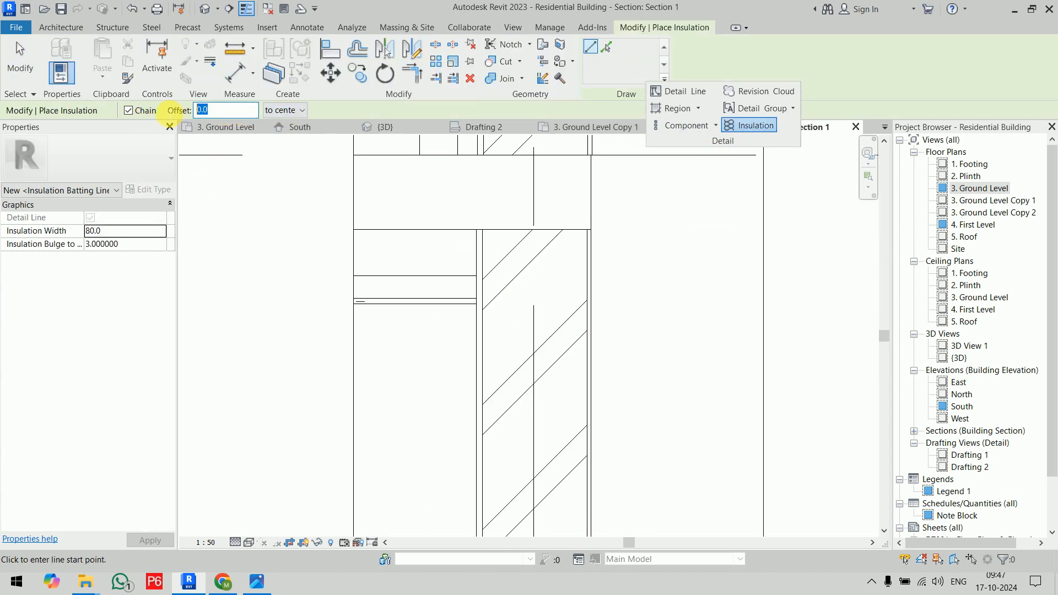
text(12)
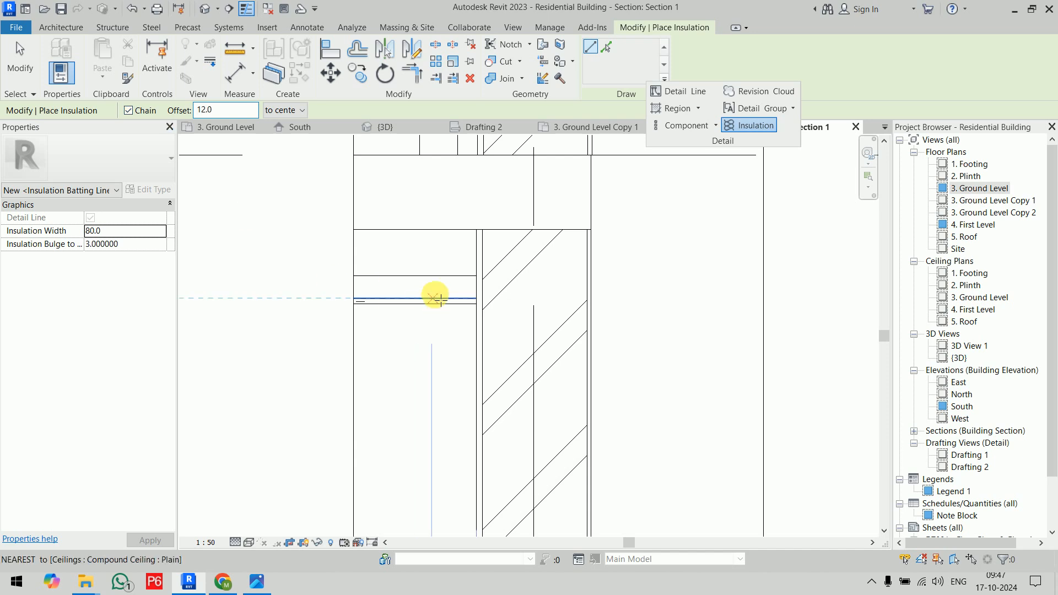
scroll(449, 280, up, 2)
double_click(236, 111)
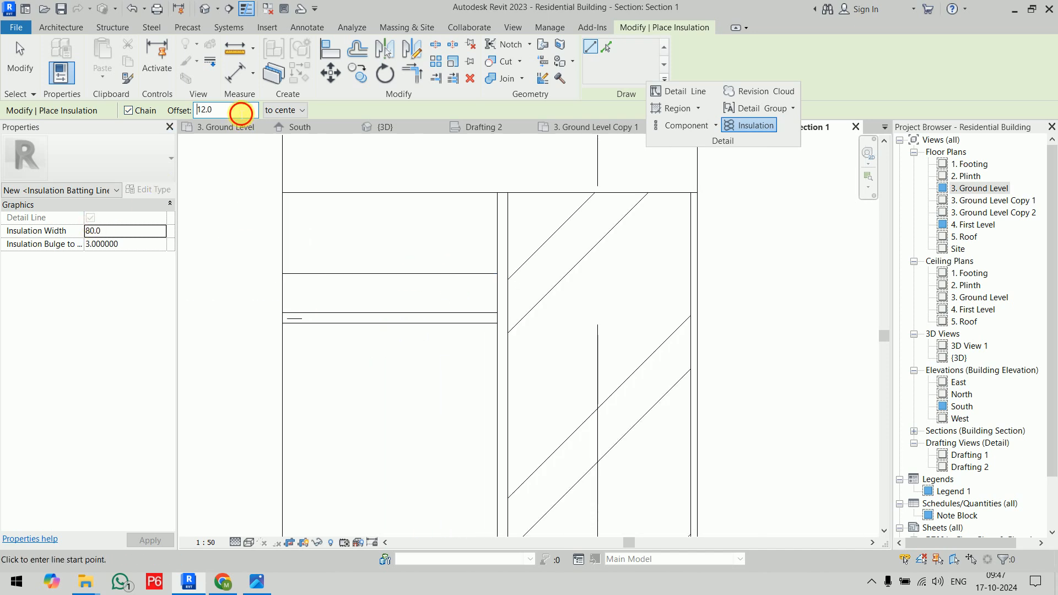
text(0)
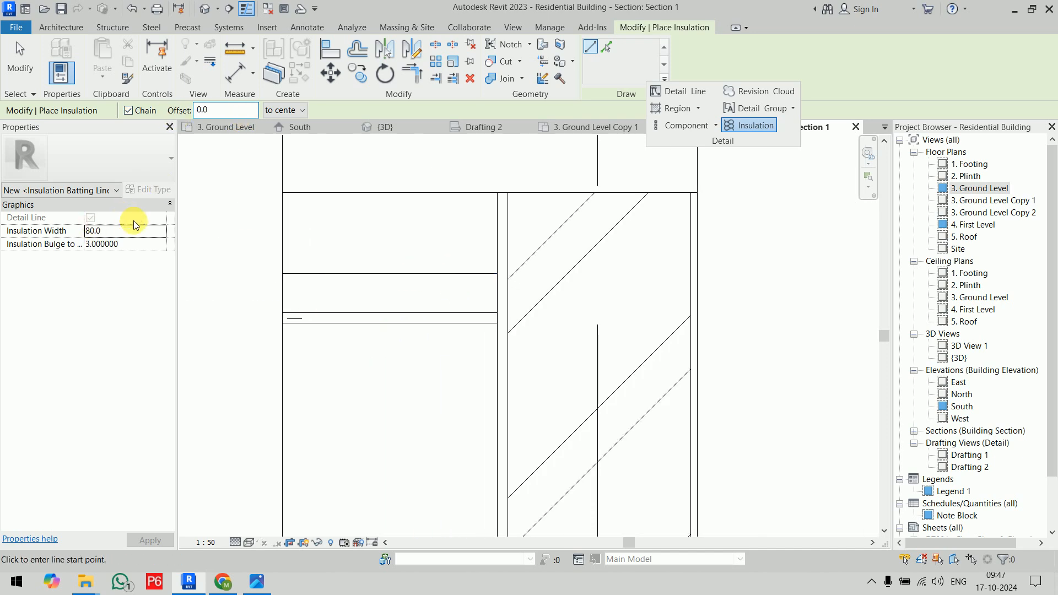
click(138, 234)
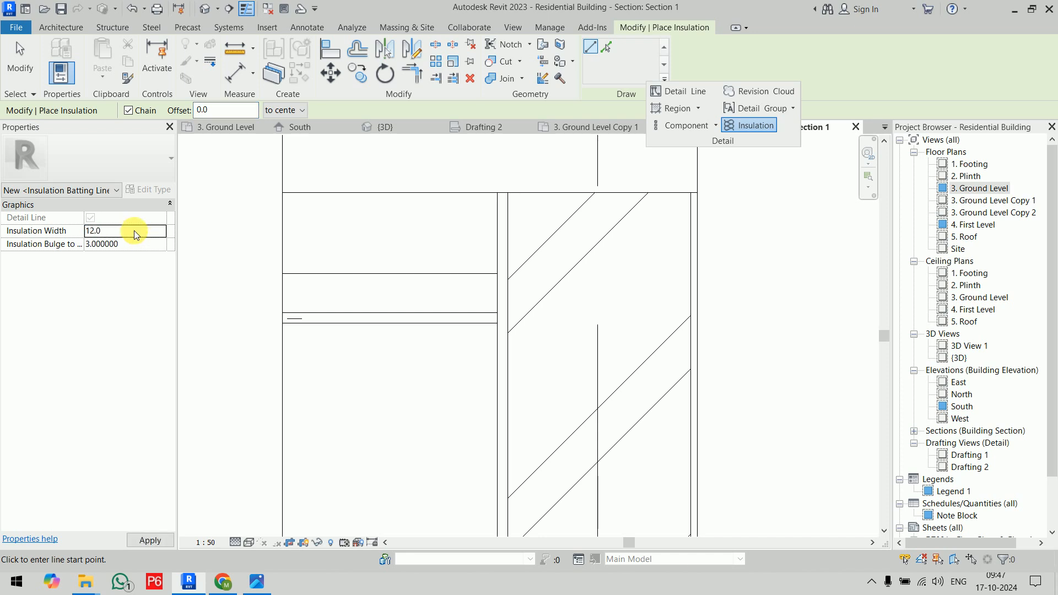
scroll(500, 198, up, 5)
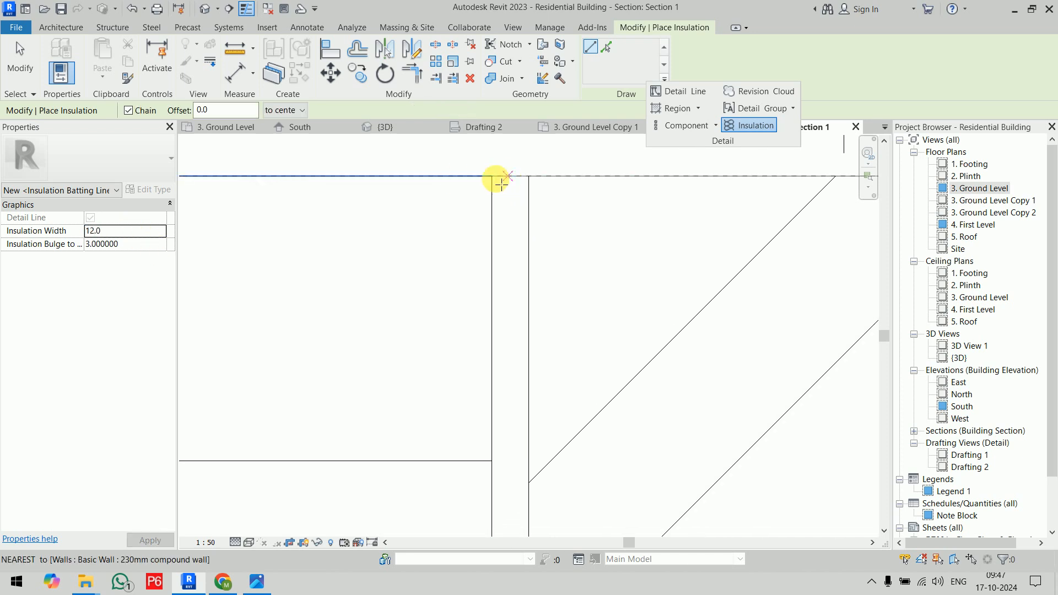
click(284, 109)
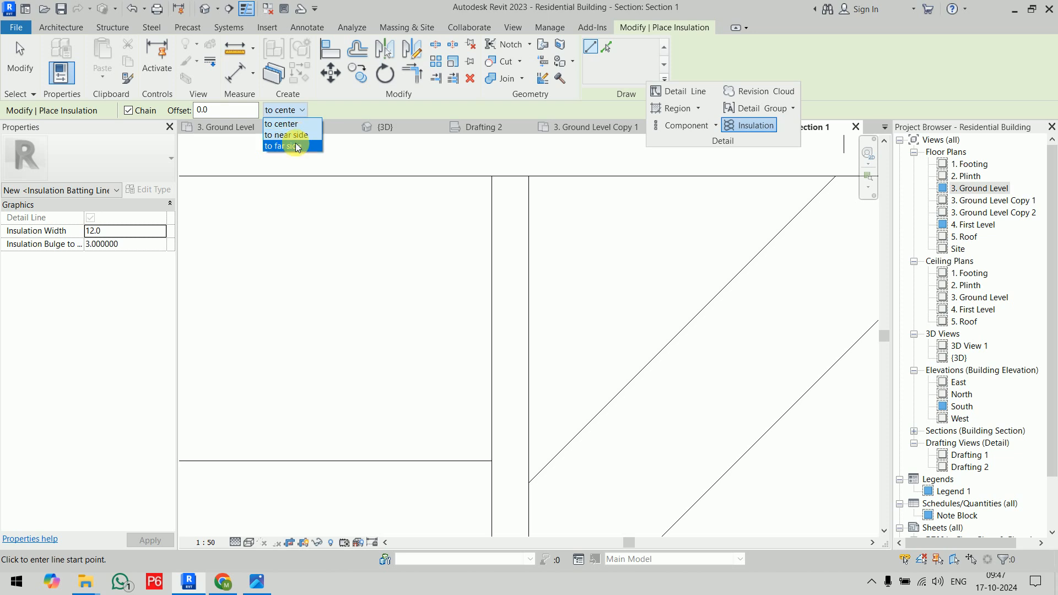
click(296, 147)
click(492, 176)
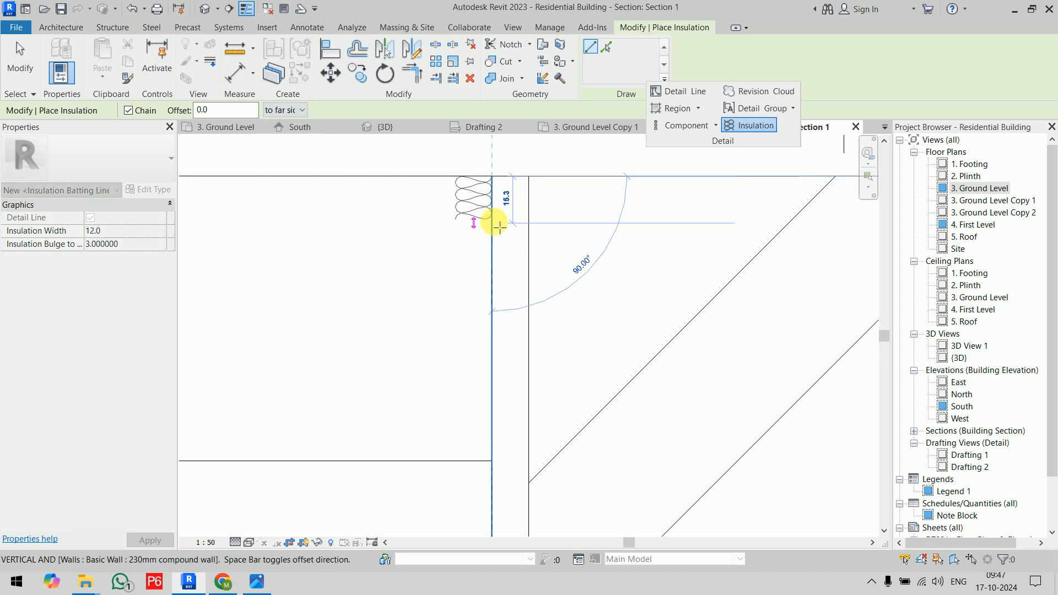
key(Escape)
Draw insulation aligned to near side within the wall's thin inner layer, from the slab underside down the ground-floor wall.
click(282, 110)
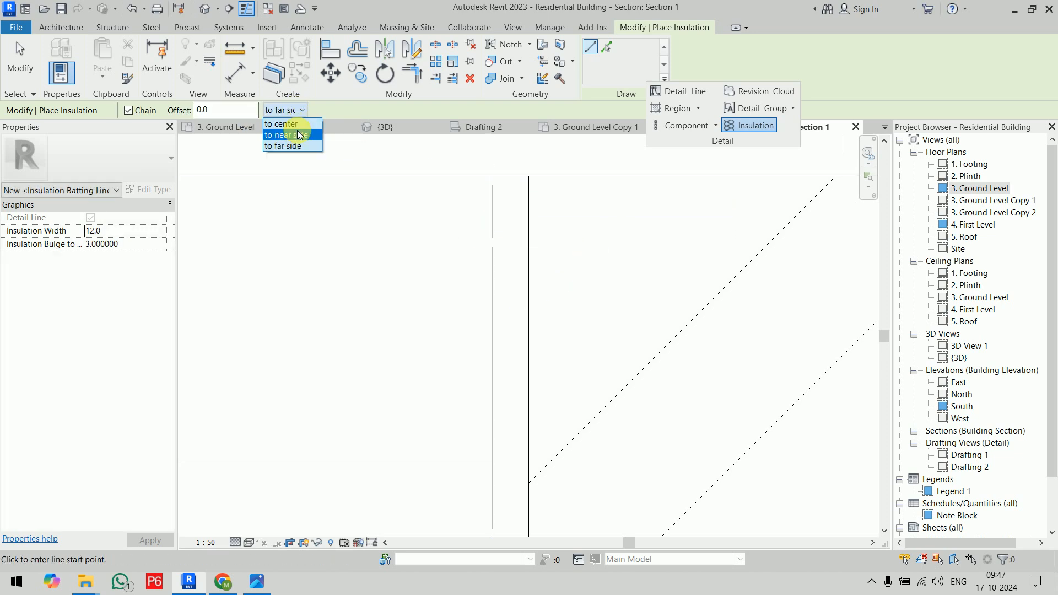
click(298, 135)
click(492, 177)
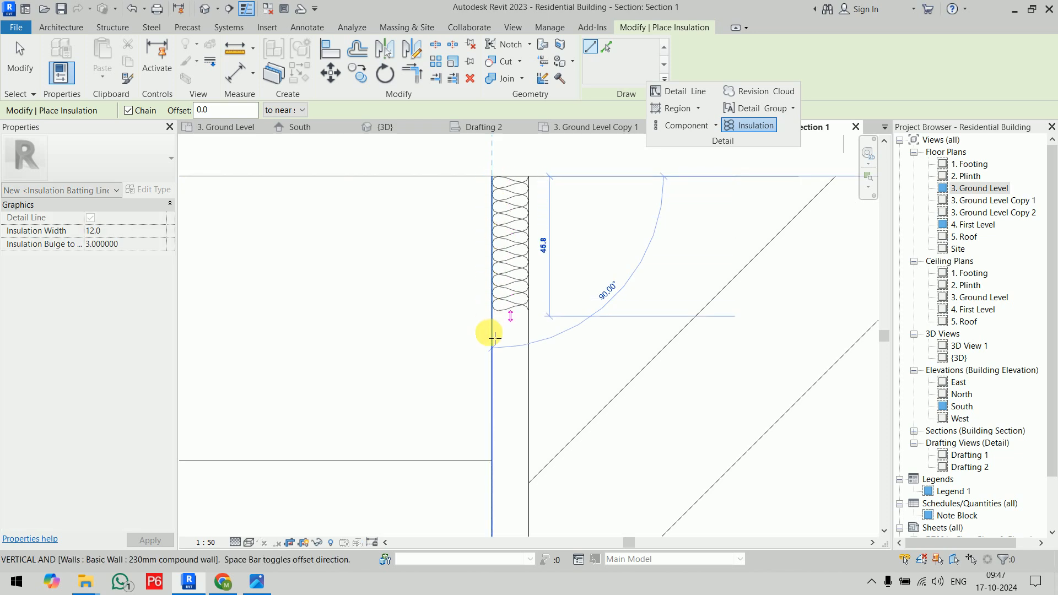
scroll(484, 432, down, 3)
middle_drag(485, 472, 508, 230)
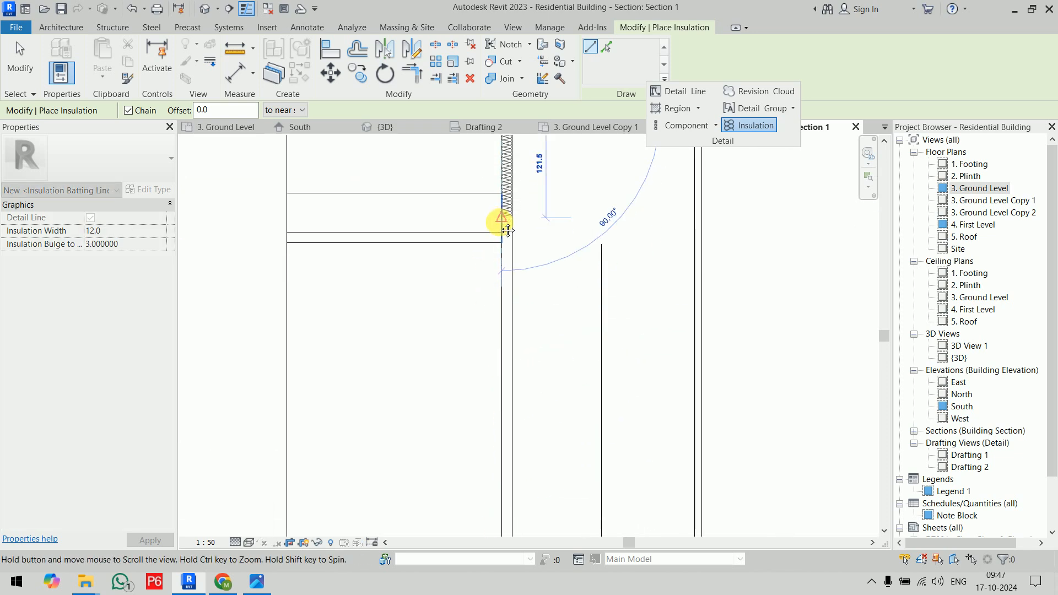
middle_drag(510, 528, 540, 301)
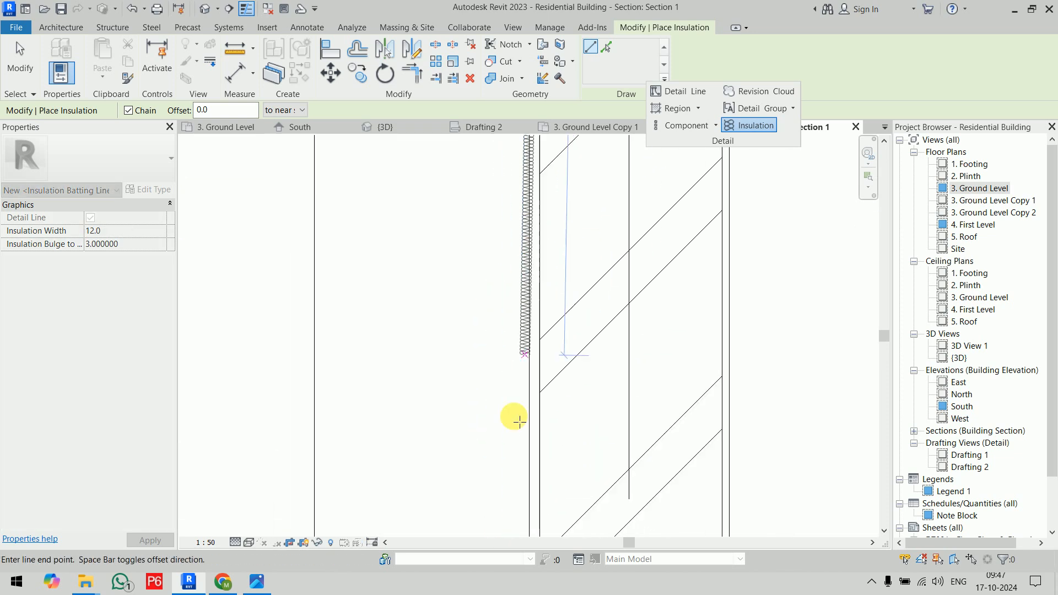
click(528, 492)
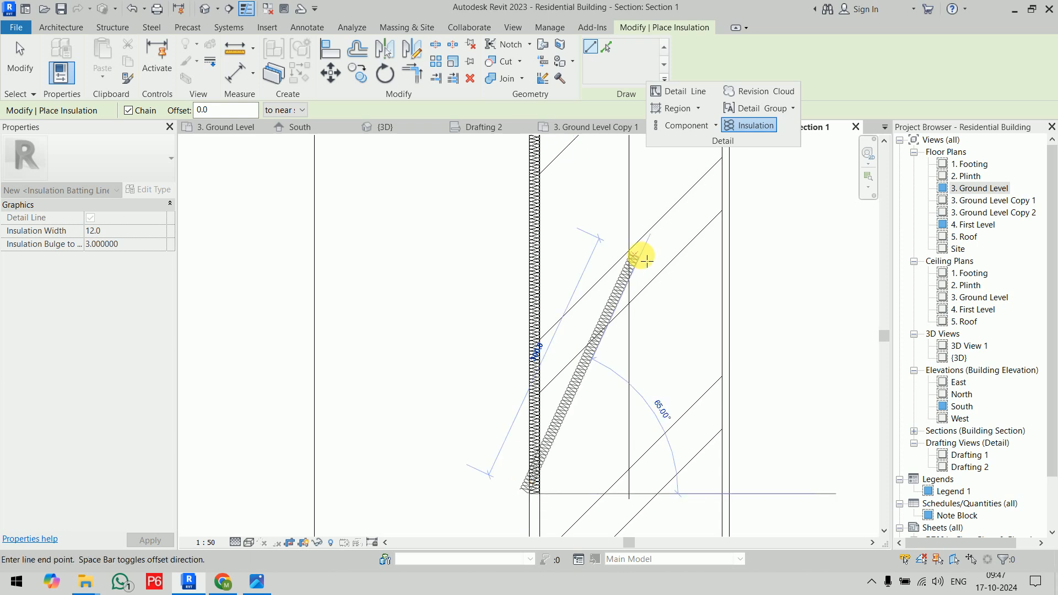
key(Escape)
key(Escape)
Return the floating Detail panel to the ribbon.
middle_drag(619, 212, 659, 496)
middle_drag(611, 245, 607, 413)
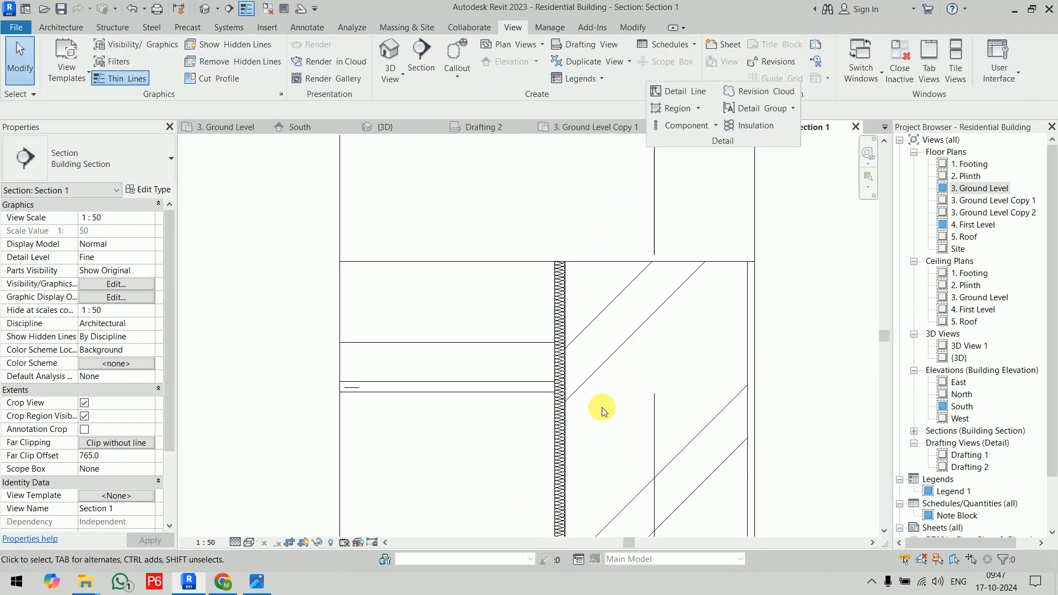
scroll(568, 331, up, 4)
scroll(557, 302, up, 2)
middle_drag(618, 264, 579, 508)
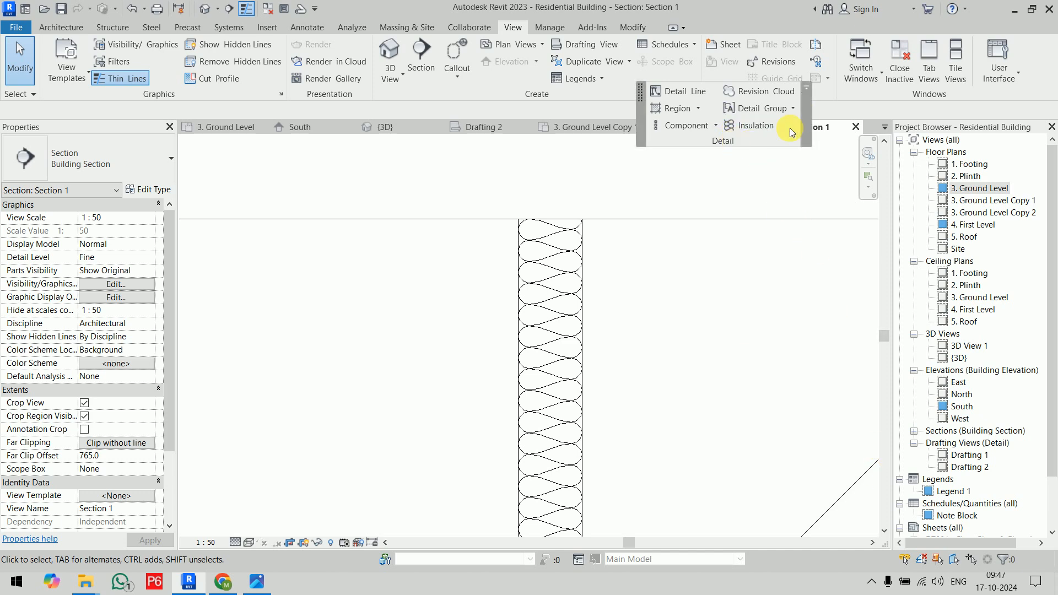
click(806, 93)
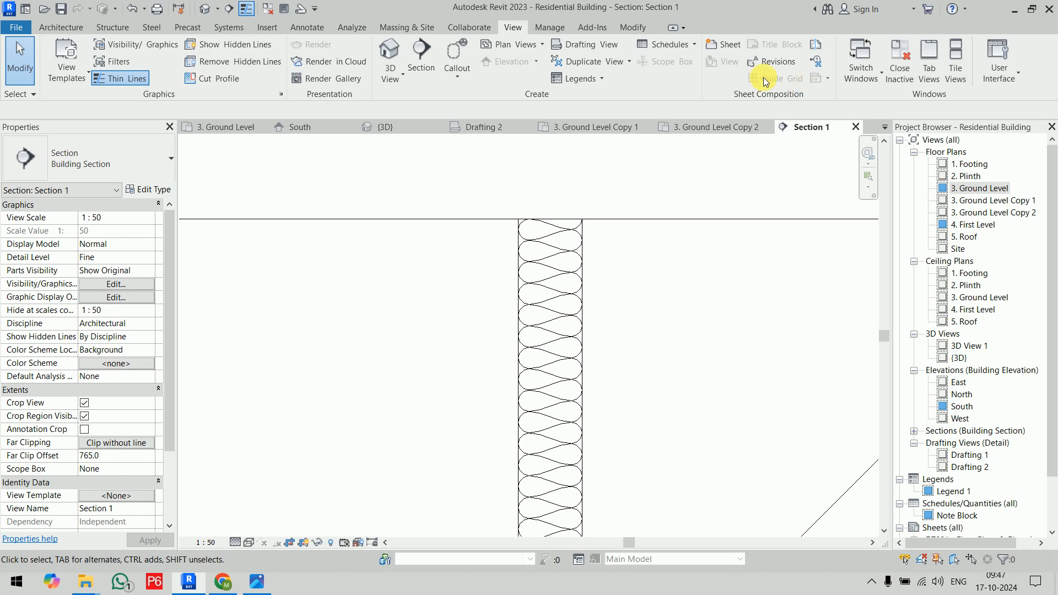
Start a 2.5mm Arial text note without a leader beside the wall, between the First Level and Roof levels.
click(317, 28)
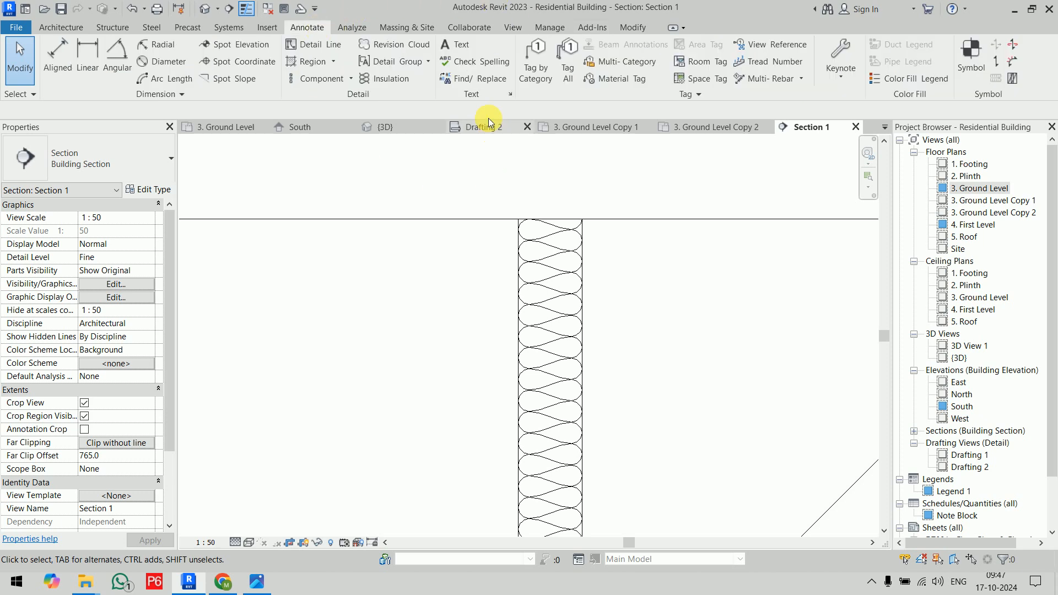
click(462, 45)
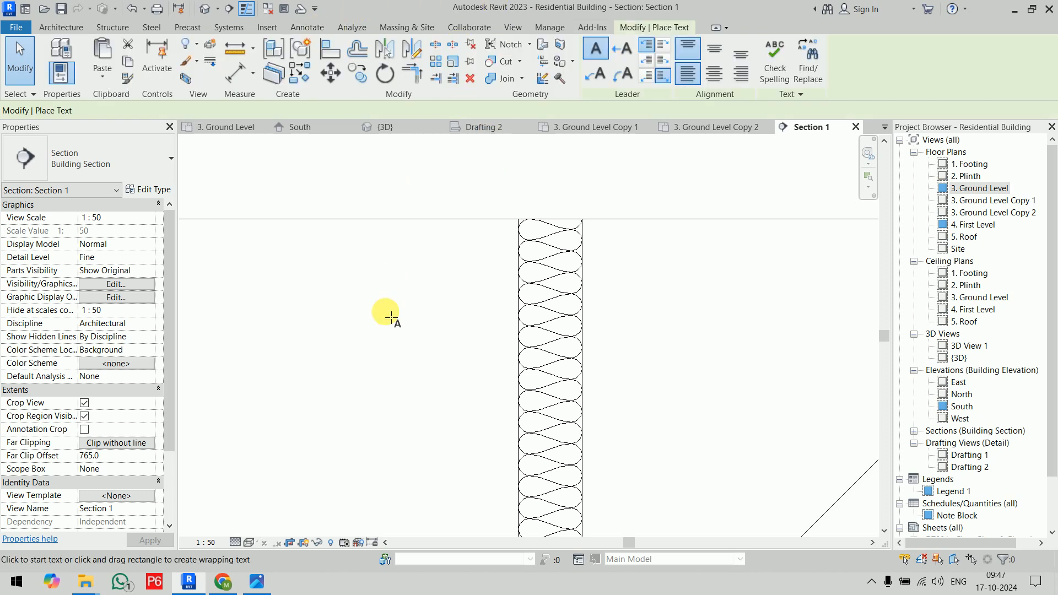
scroll(402, 343, down, 4)
scroll(671, 405, up, 4)
scroll(672, 403, down, 3)
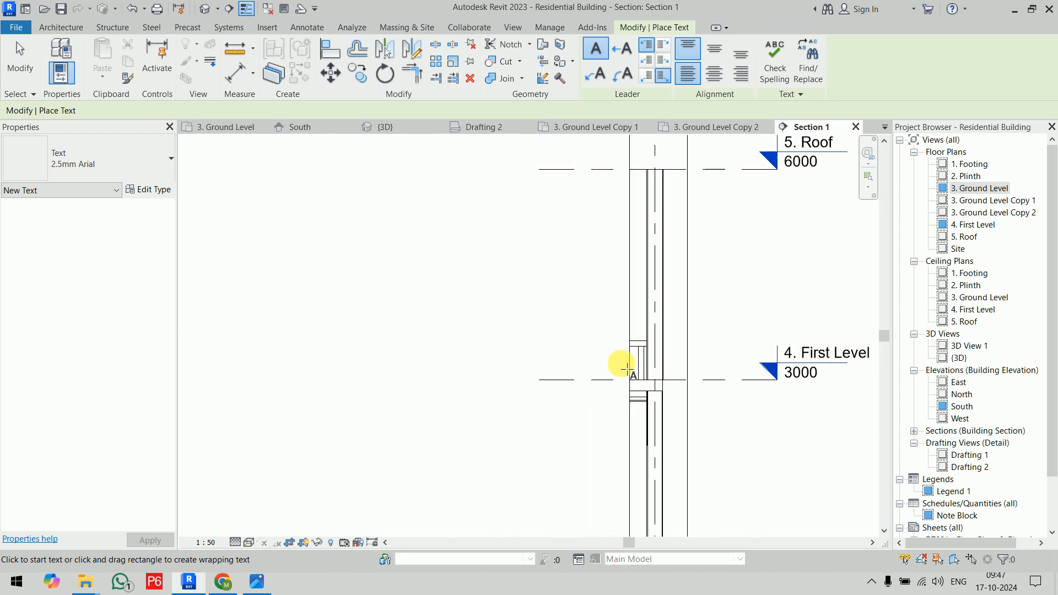
scroll(539, 276, up, 2)
click(500, 288)
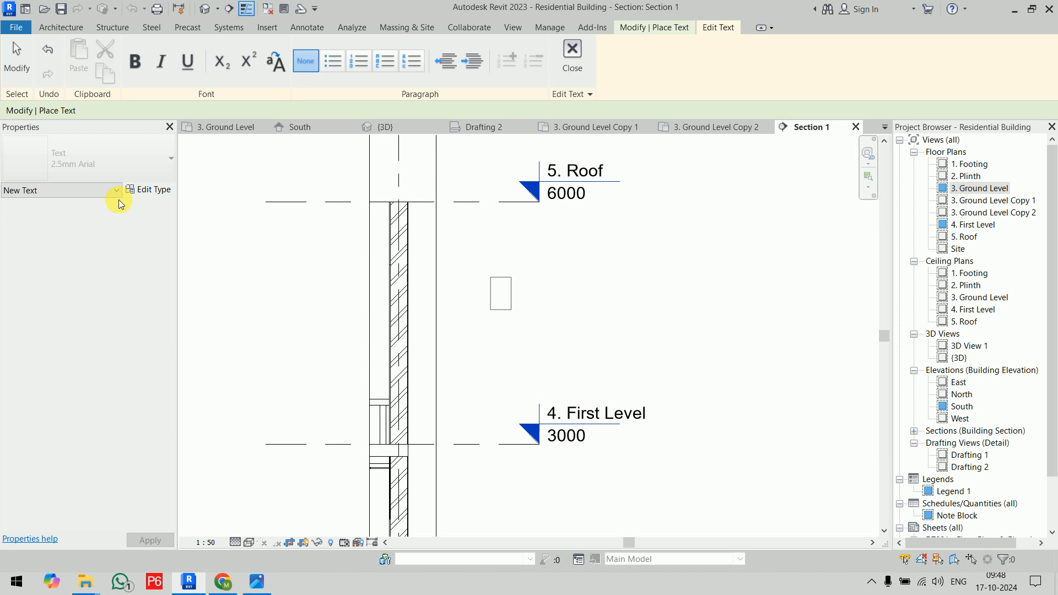
Switch to Chrome, search Google for "sample paragraph" and open the UNC Writing Center's Paragraphs page.
click(223, 582)
click(202, 14)
text(goo)
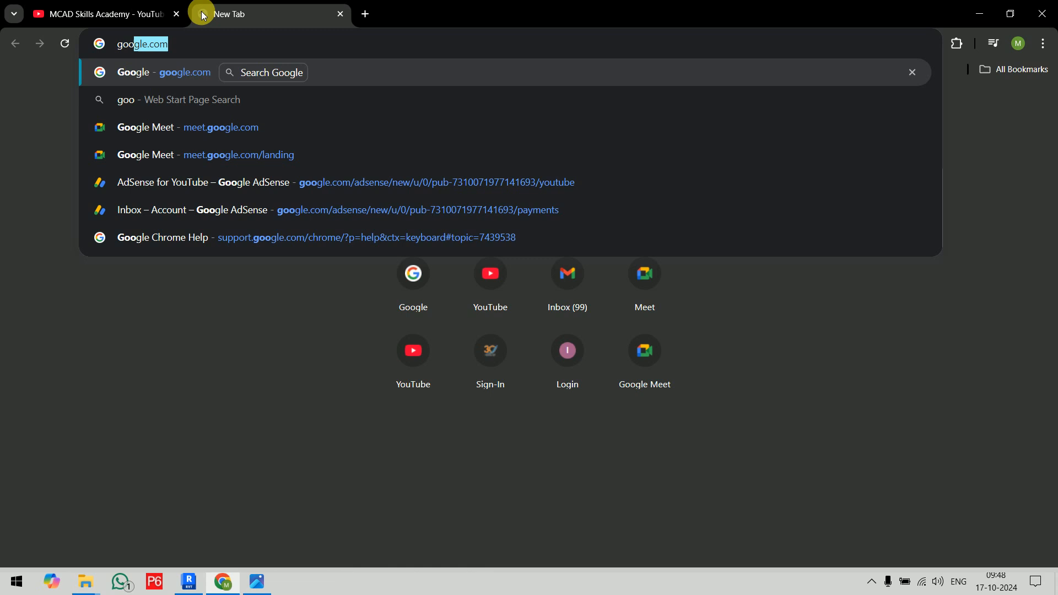
key(Return)
text(sample)
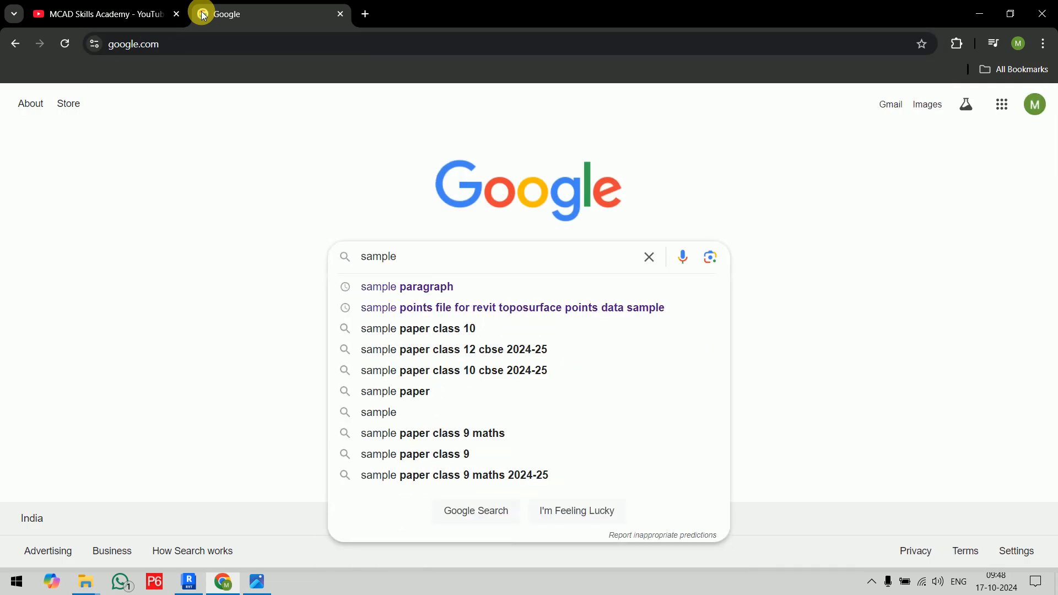
key(Down)
key(Return)
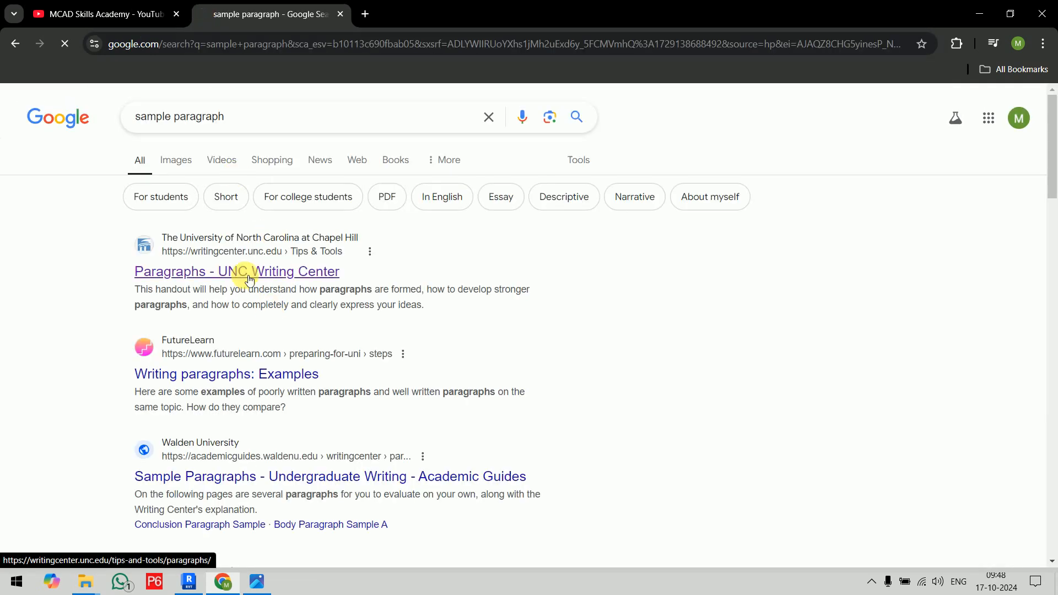
click(249, 276)
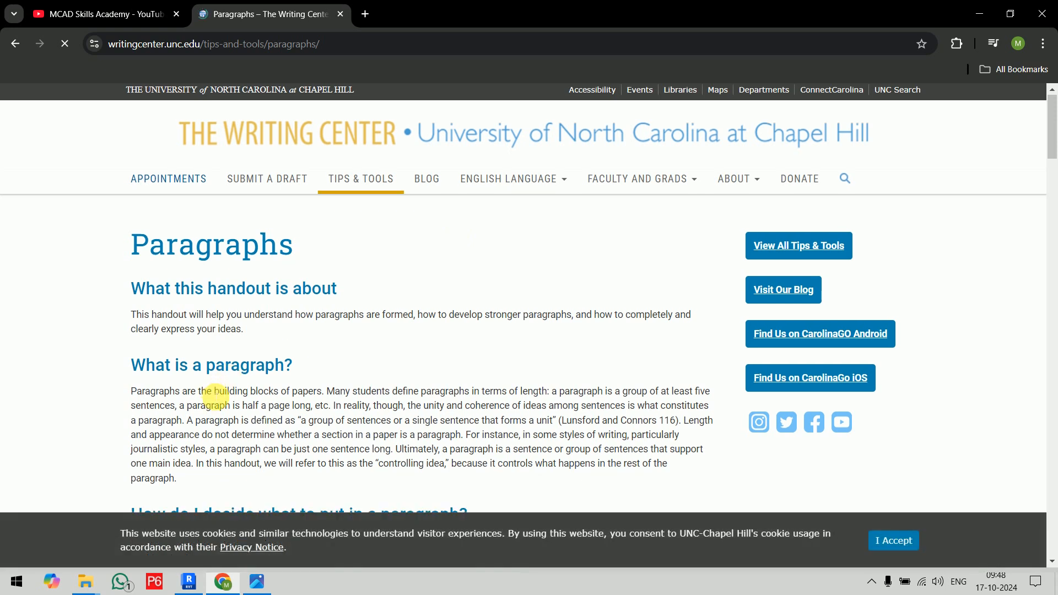
Copy the paragraph under "What is a paragraph?" and paste it into the open text note in Revit.
scroll(214, 396, down, 5)
drag(128, 120, 180, 209)
key(ctrl+c)
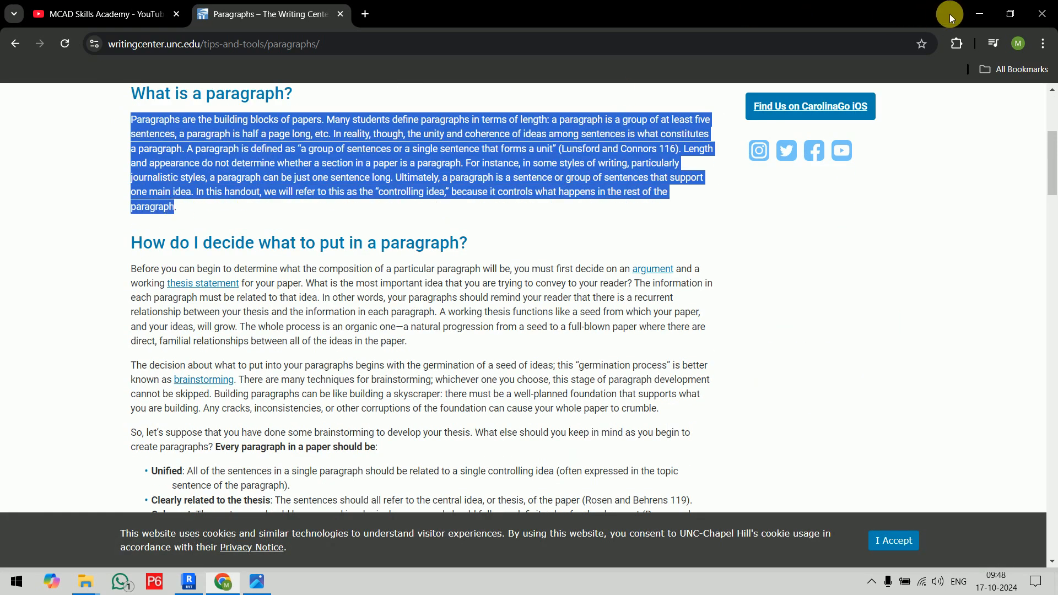
click(980, 13)
key(ctrl+v)
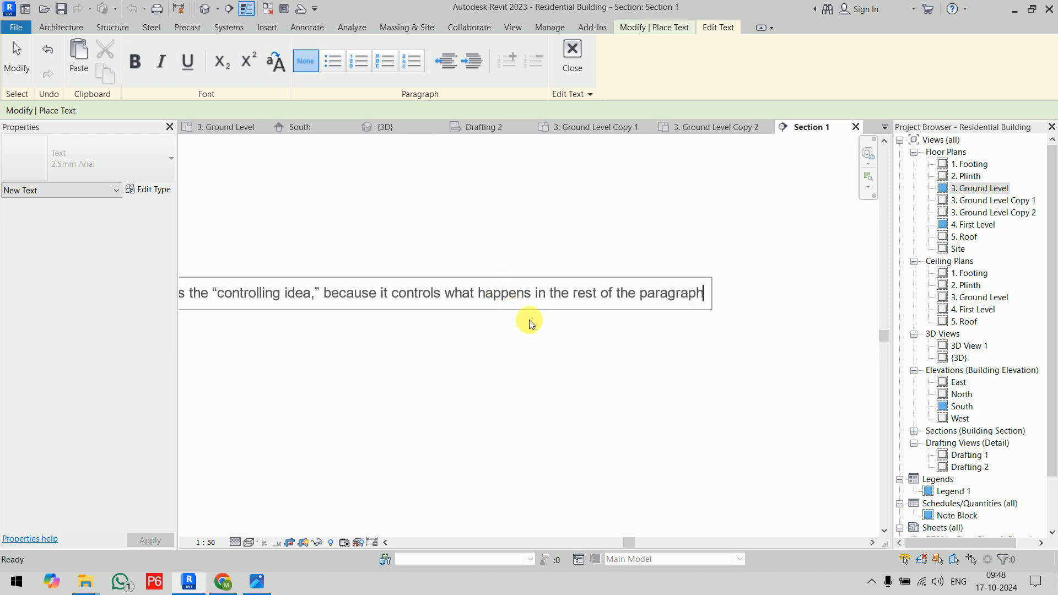
Insert five line breaks to split the pasted paragraph into six shorter lines, and finish the text note.
scroll(524, 296, down, 5)
middle_drag(292, 357, 694, 357)
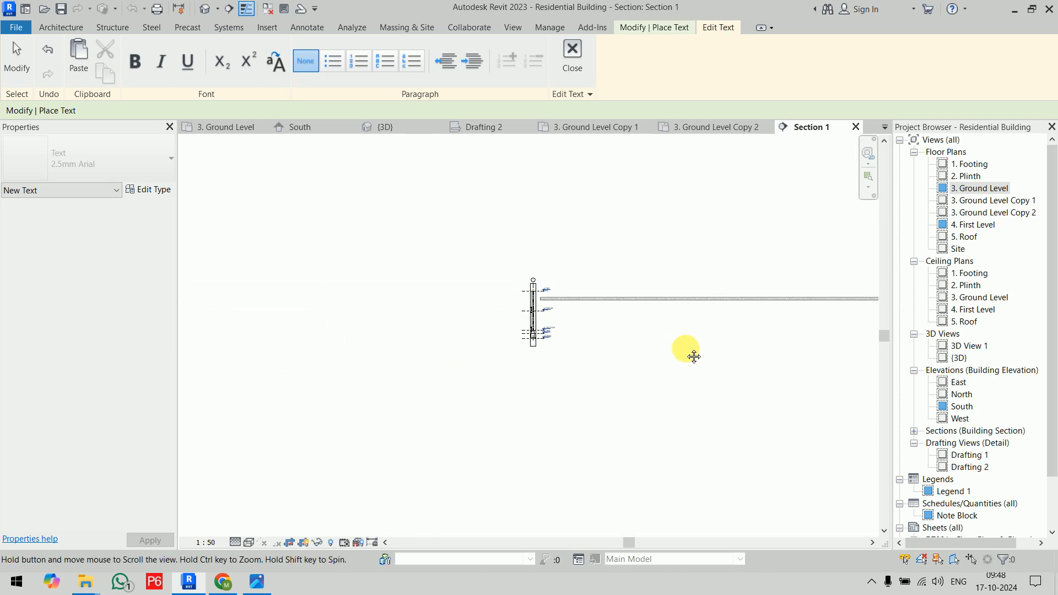
scroll(643, 312, up, 8)
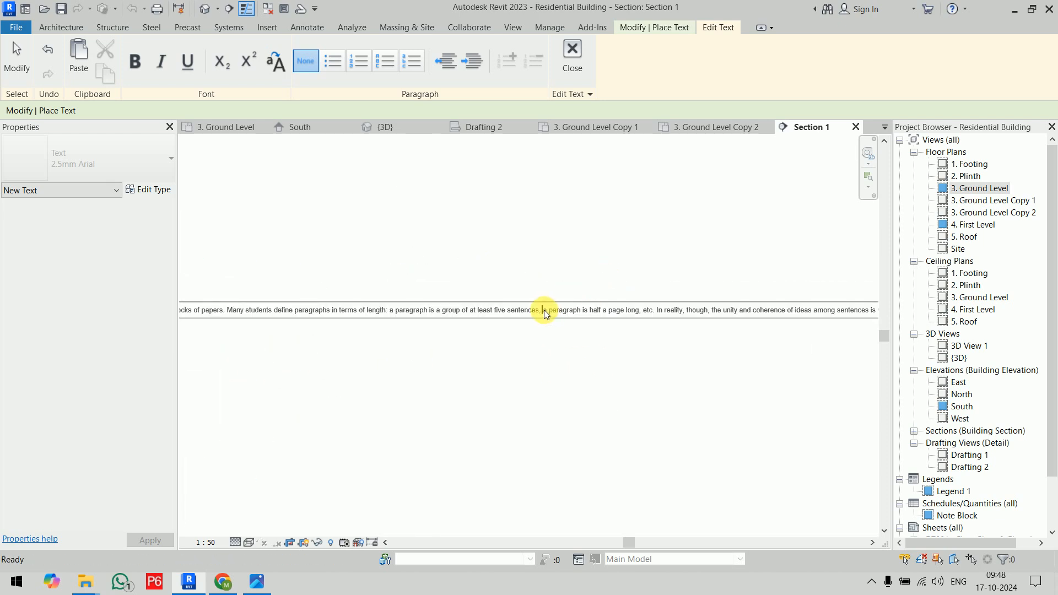
key(Return)
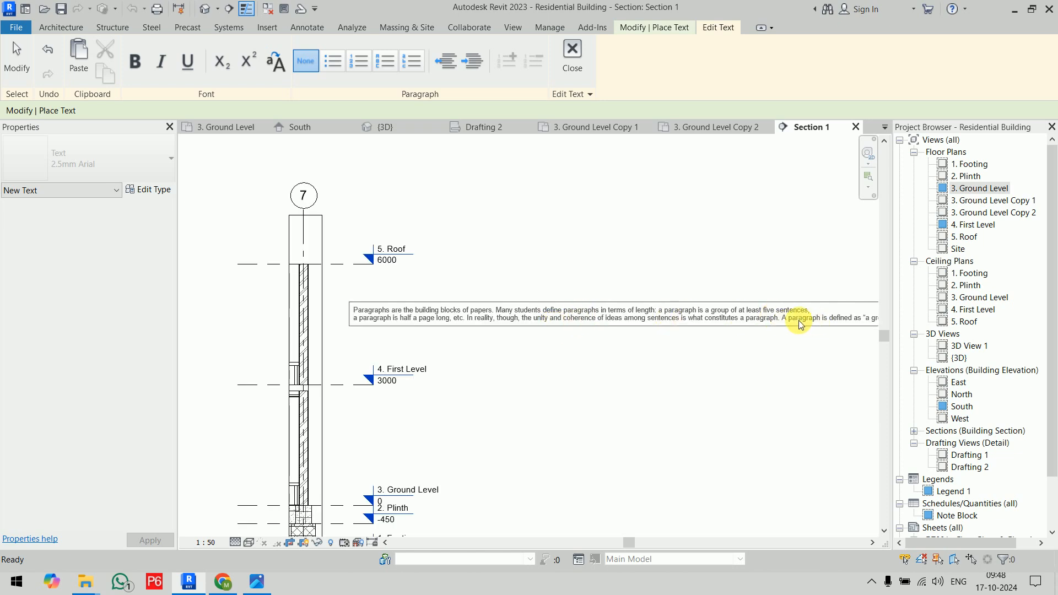
click(785, 317)
key(Return)
click(772, 327)
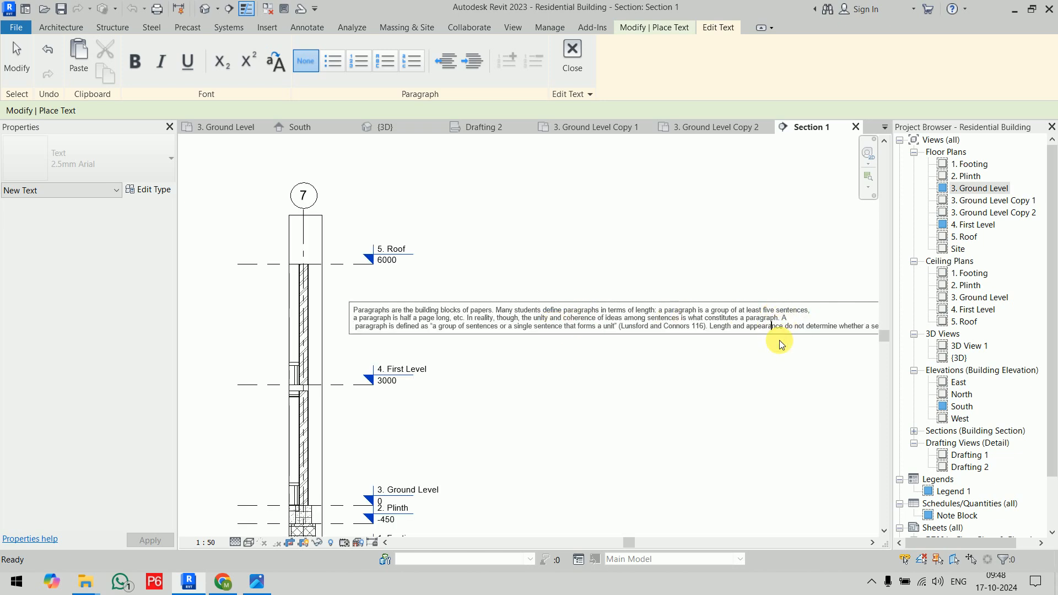
key(Return)
click(773, 334)
key(Return)
click(782, 342)
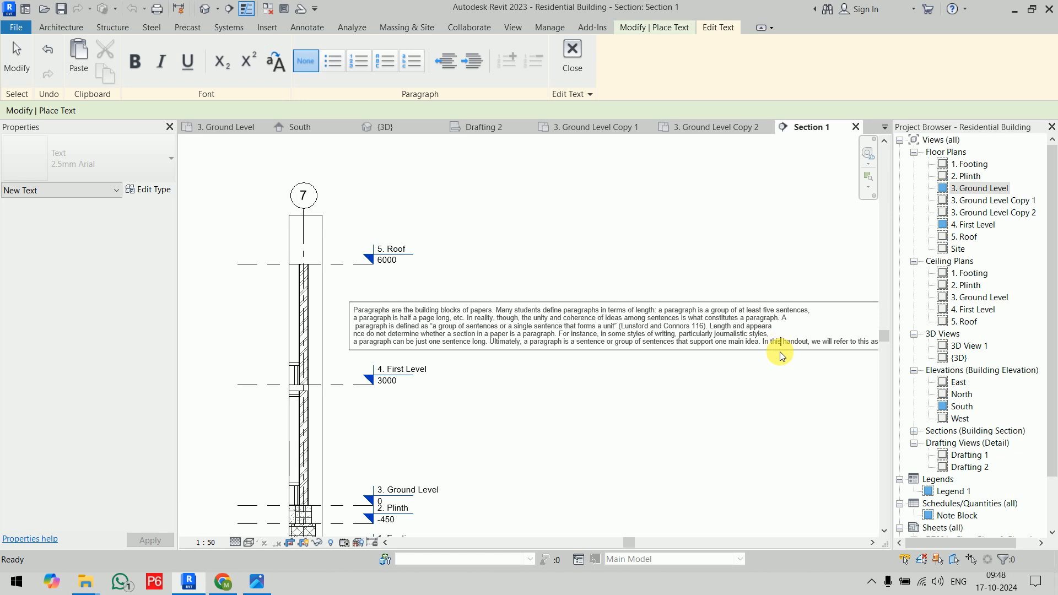
key(Return)
click(747, 408)
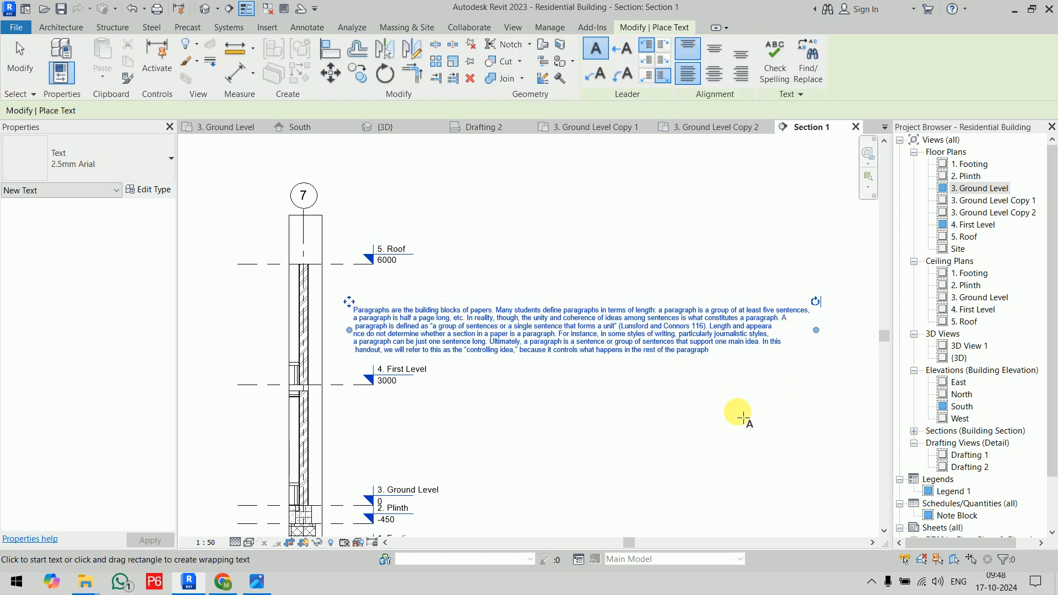
Change the text note's type to 5mm Arial and review its type properties.
key(Escape)
click(603, 340)
click(91, 152)
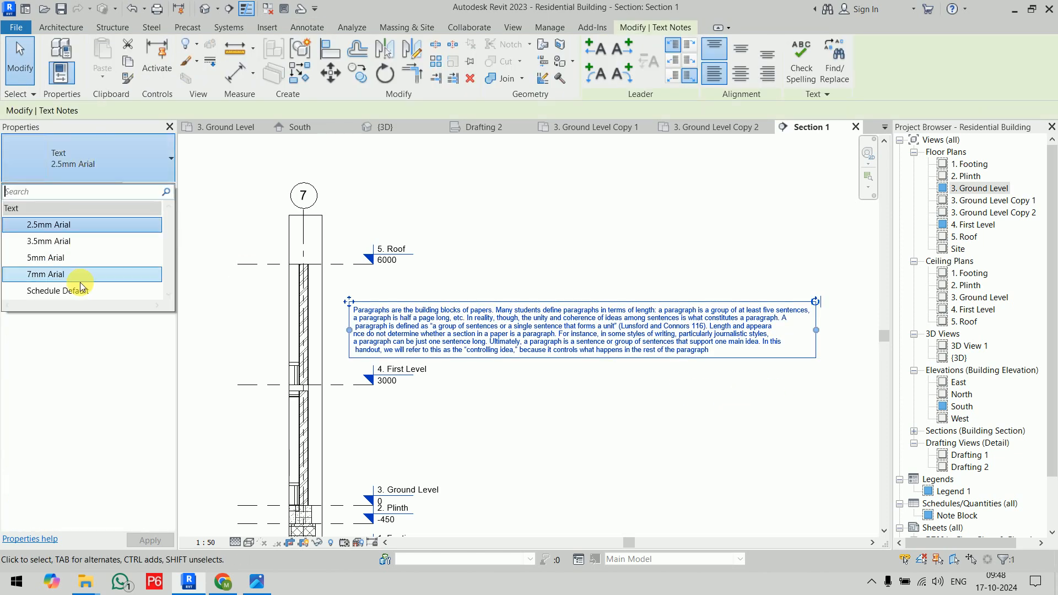
click(77, 259)
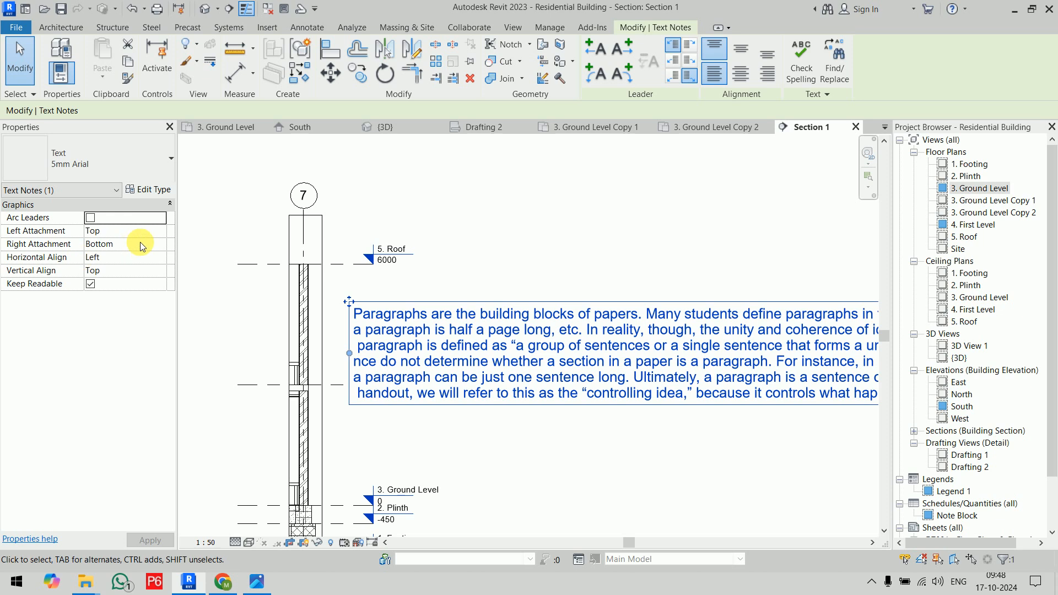
click(155, 191)
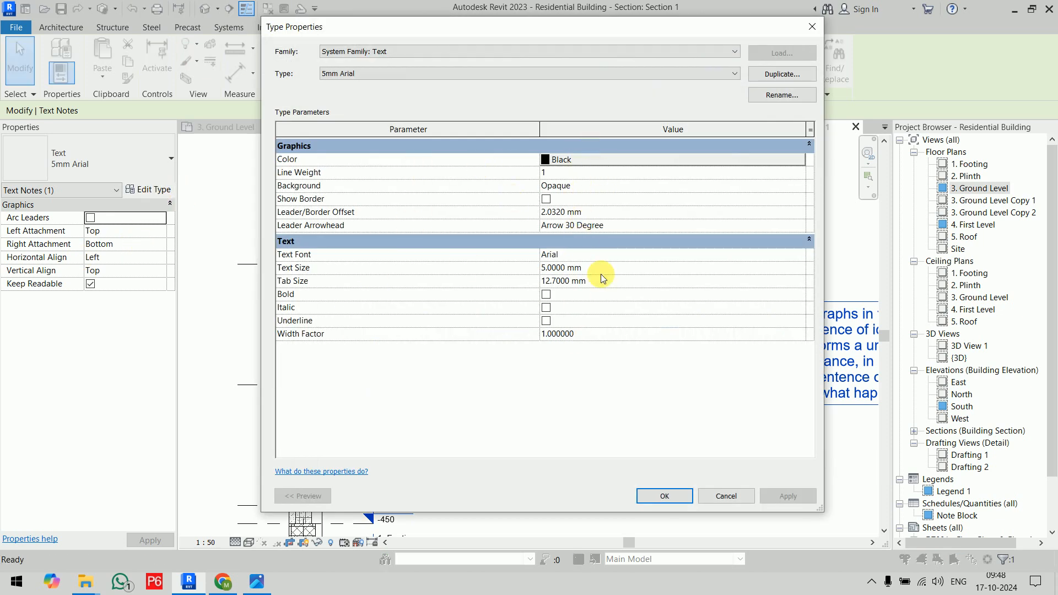
key(Escape)
key(Escape)
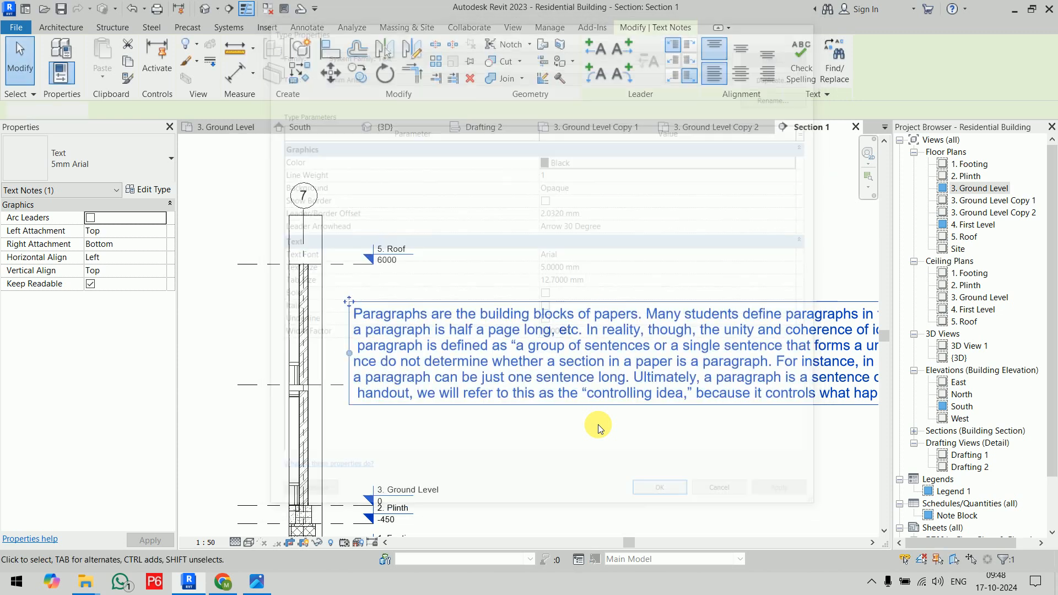
Move the text note sideways until its start overlaps the wall section.
click(565, 329)
drag(514, 313, 373, 302)
click(533, 266)
click(538, 270)
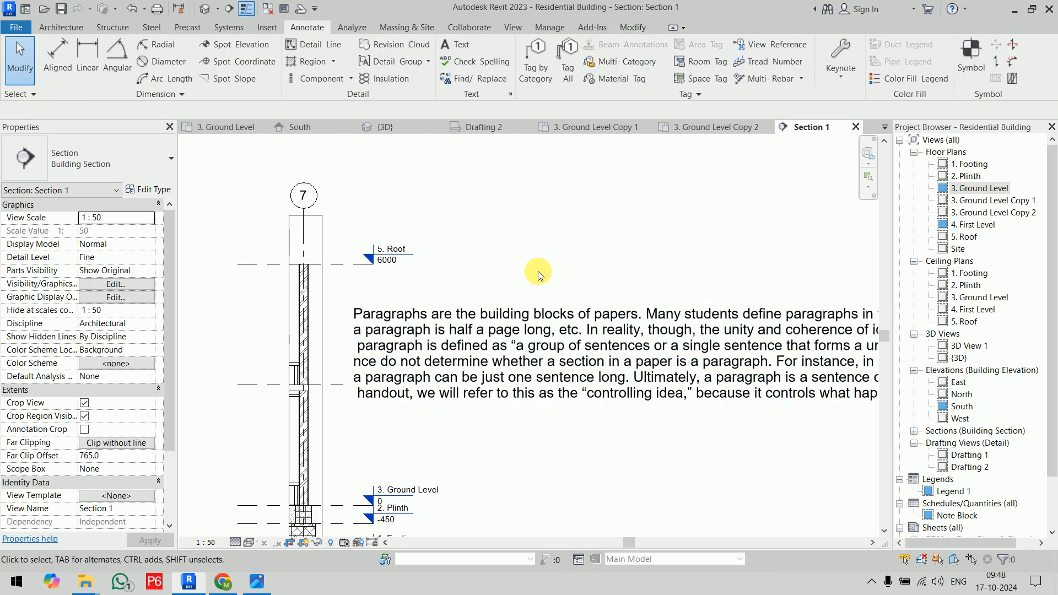
drag(348, 301, 259, 302)
click(520, 266)
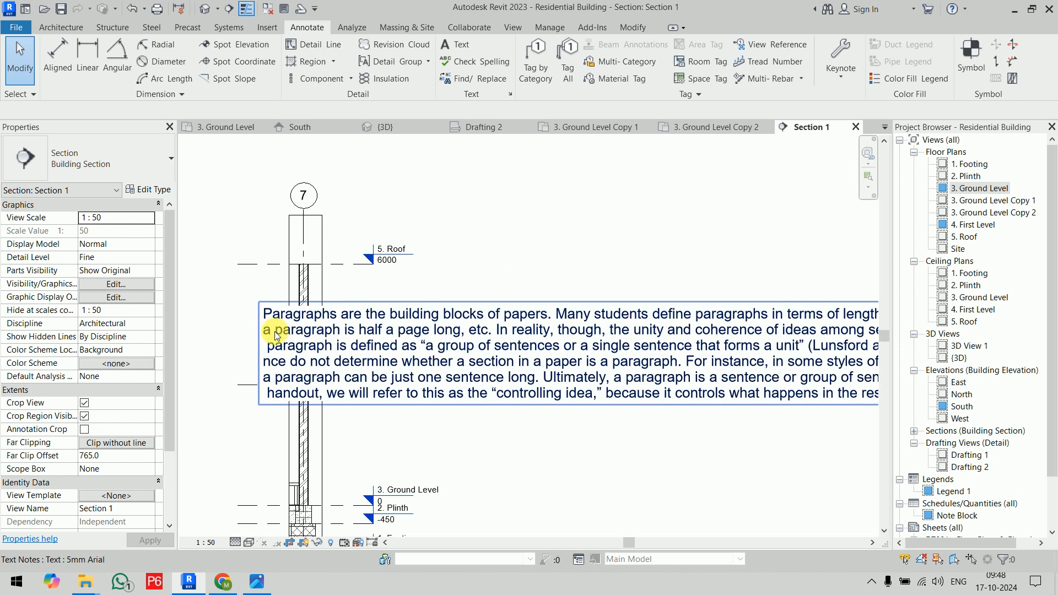
Set the background of the 5mm Arial text type to Transparent.
scroll(330, 322, up, 3)
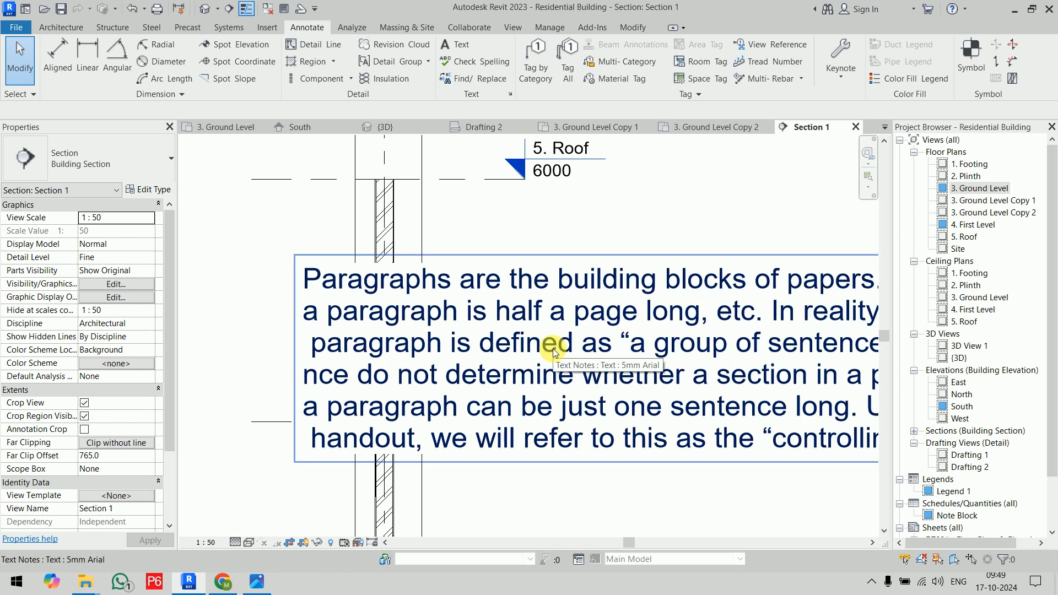
click(588, 273)
click(148, 190)
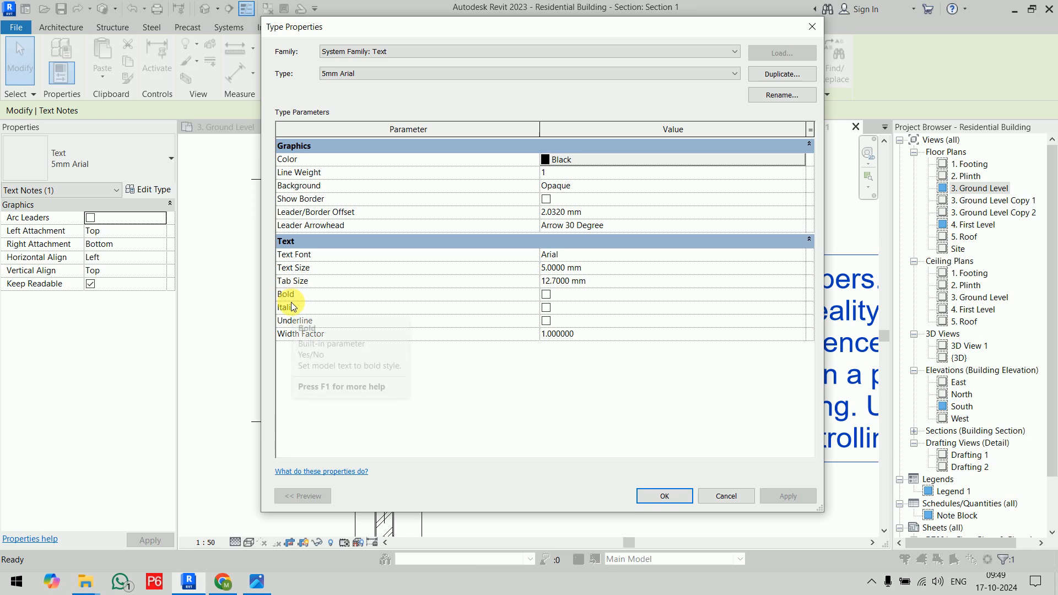
click(636, 185)
click(800, 187)
click(576, 211)
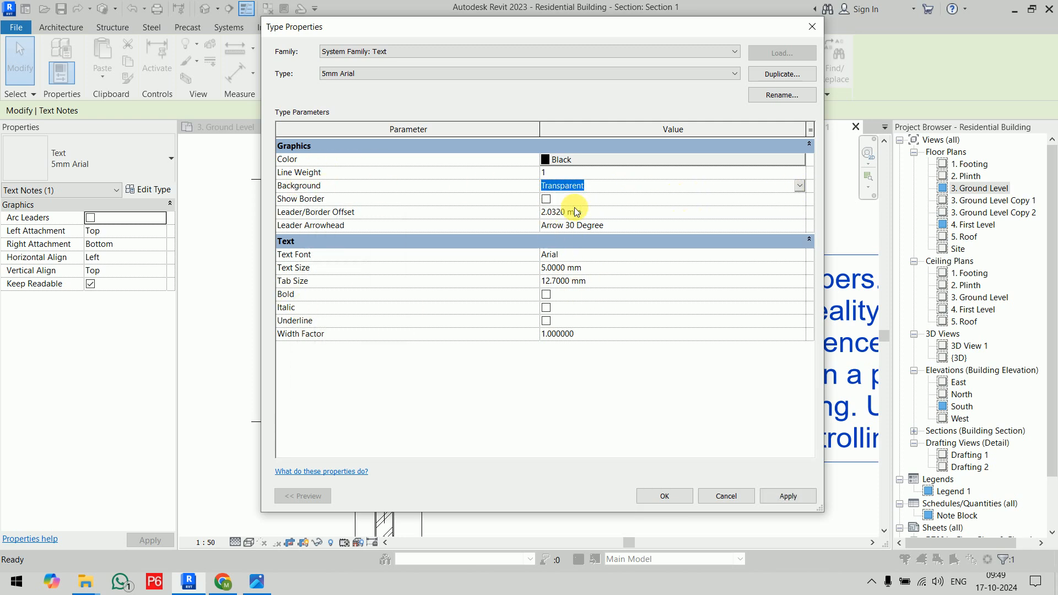
click(666, 497)
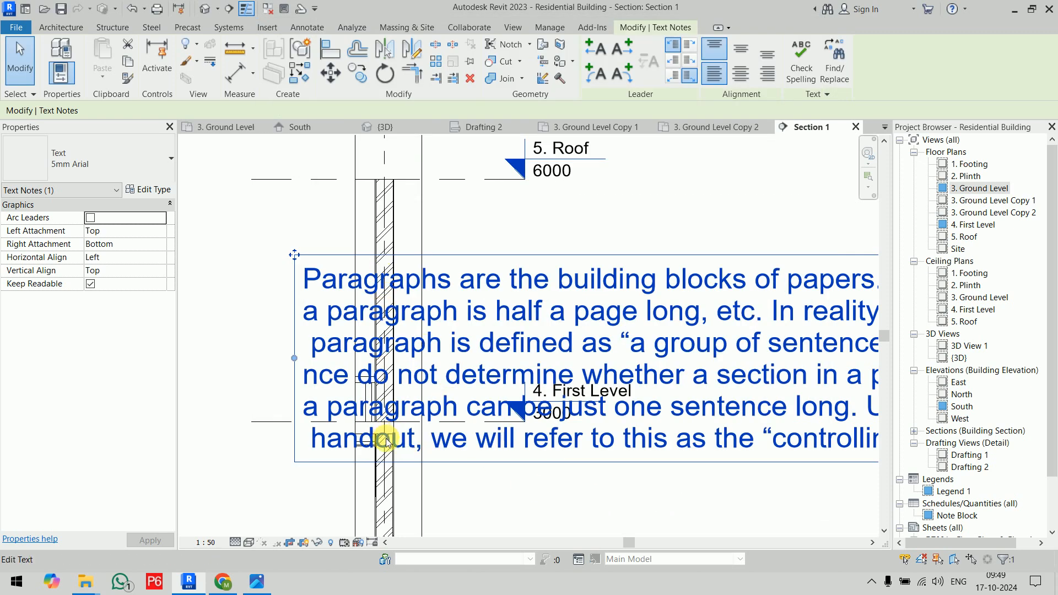
click(529, 490)
Misspell three words in the text note as "saction", "santences" and "buildang", and finish editing the text.
scroll(590, 492, down, 2)
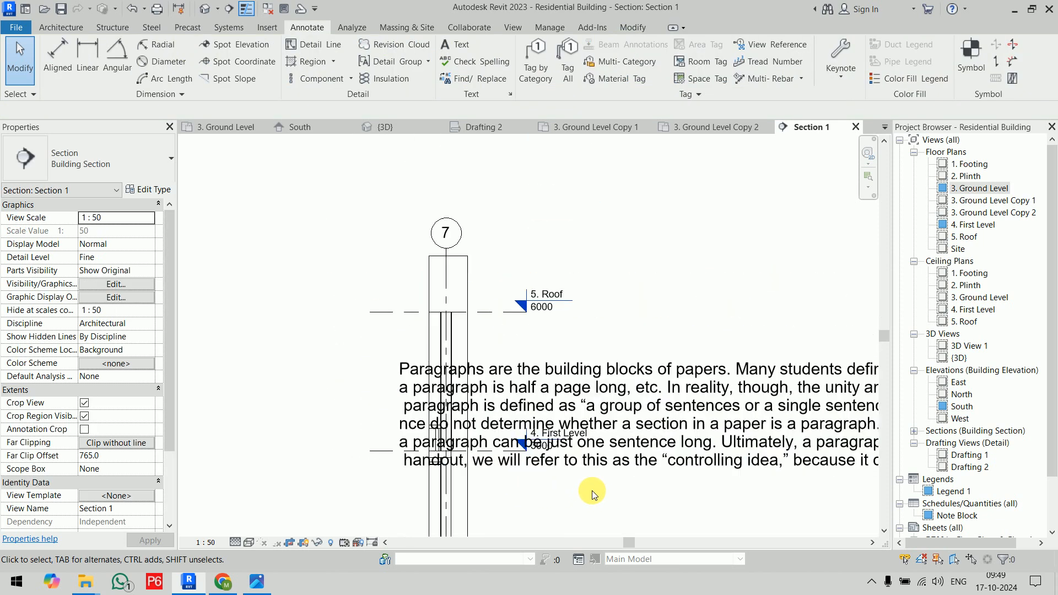
middle_drag(593, 493, 486, 426)
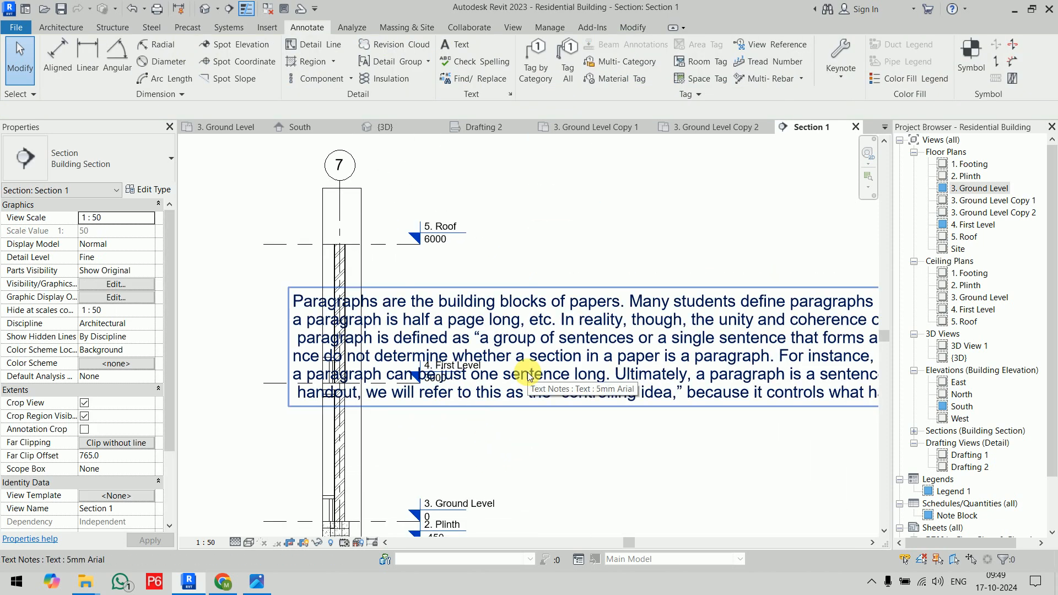
middle_drag(596, 206, 591, 218)
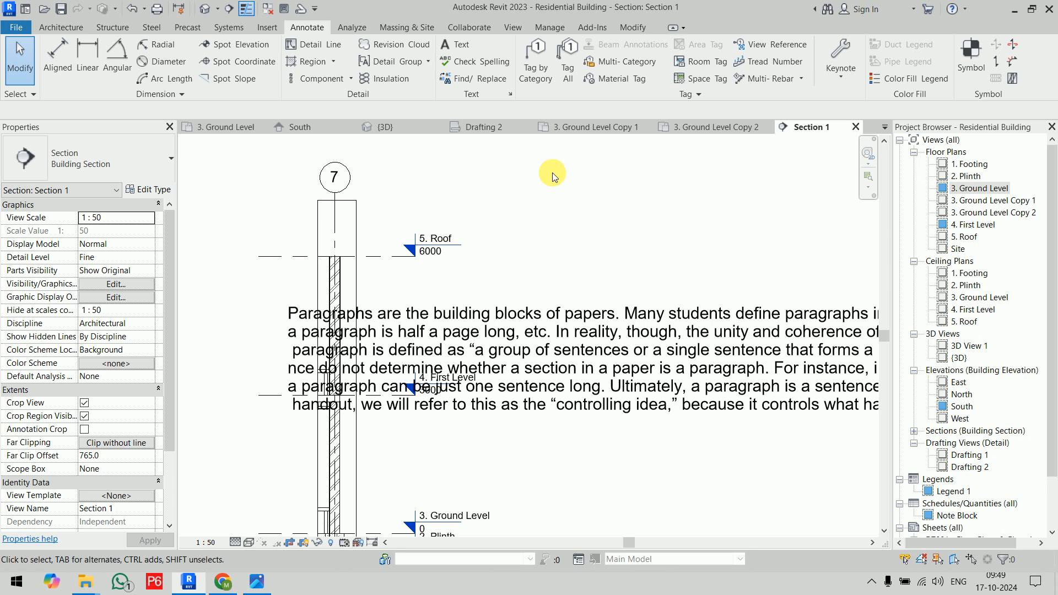
scroll(542, 406, up, 4)
double_click(538, 336)
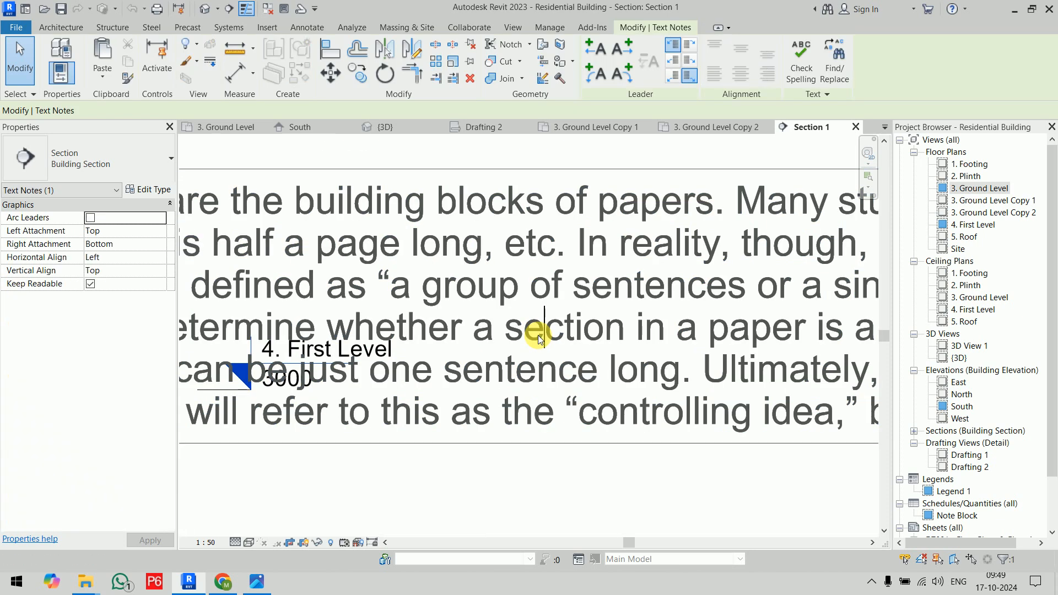
key(BackSpace)
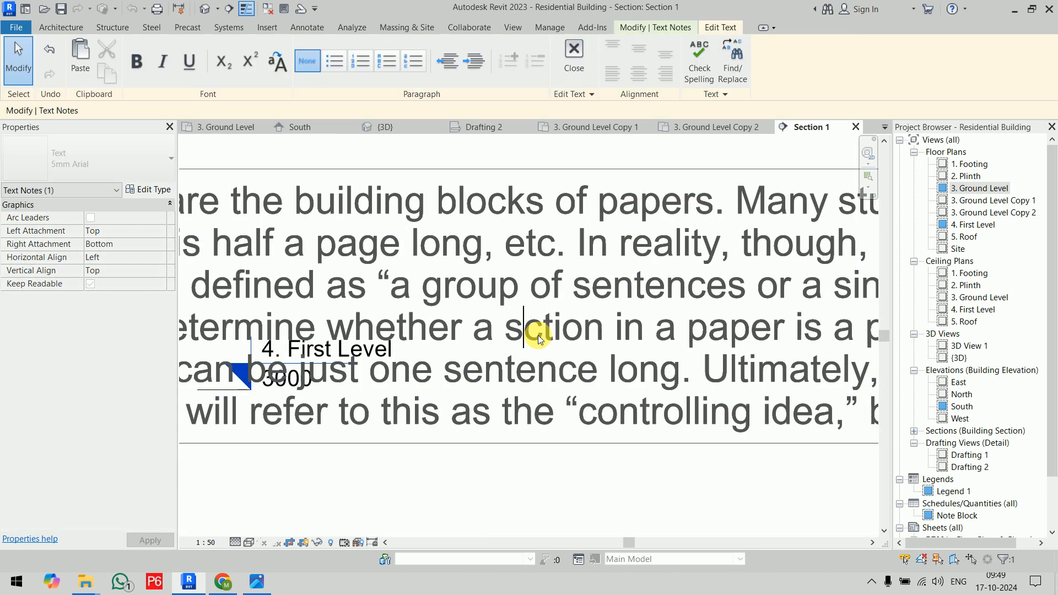
text(a)
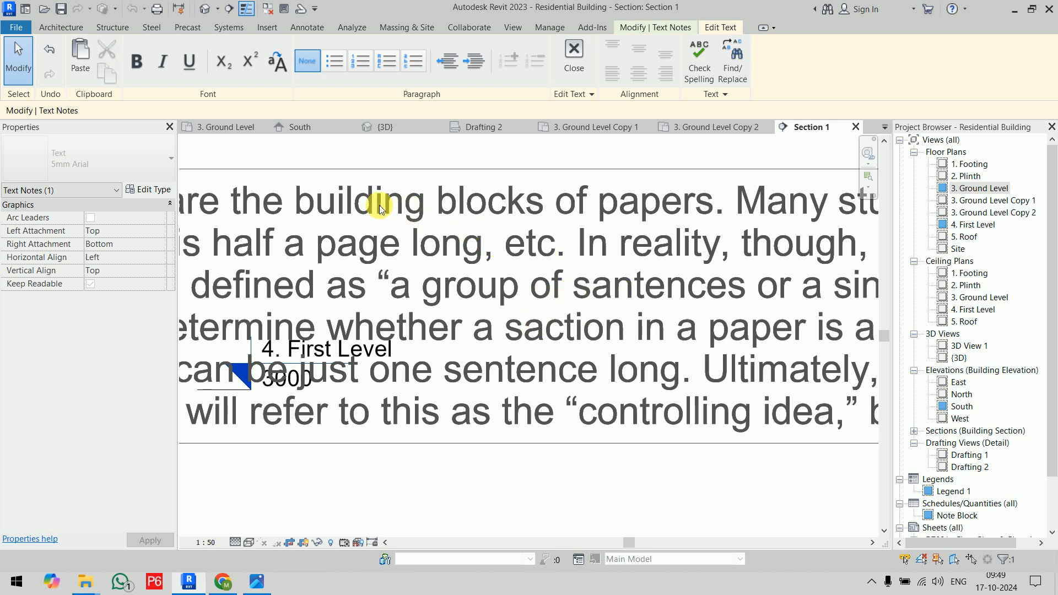
text(a)
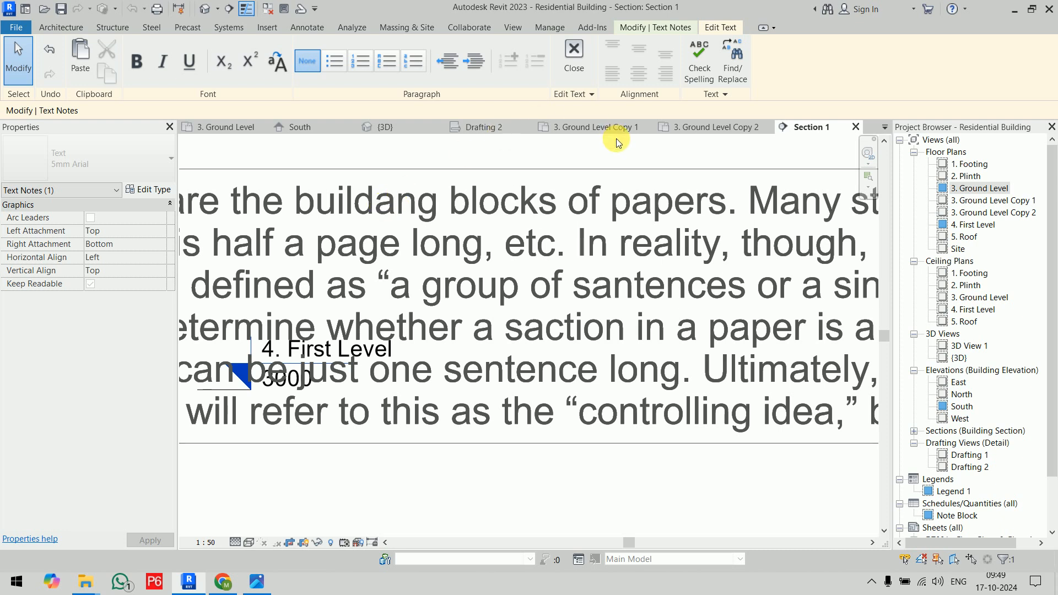
click(574, 55)
Run the spelling check on the text note, changing "buildang" to "building" and "santences" to "sentences".
click(566, 475)
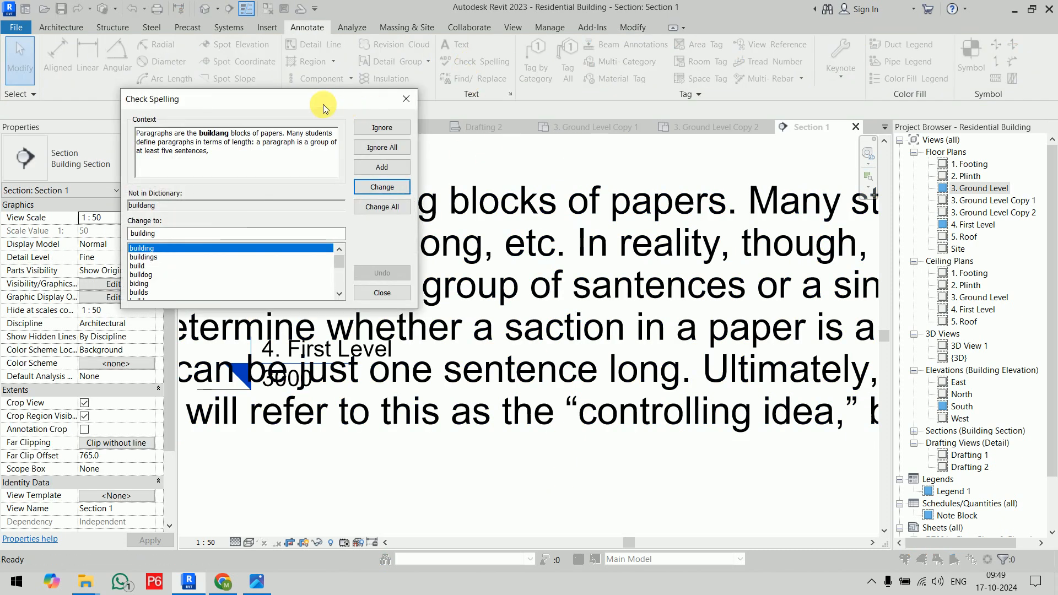
drag(323, 104, 696, 85)
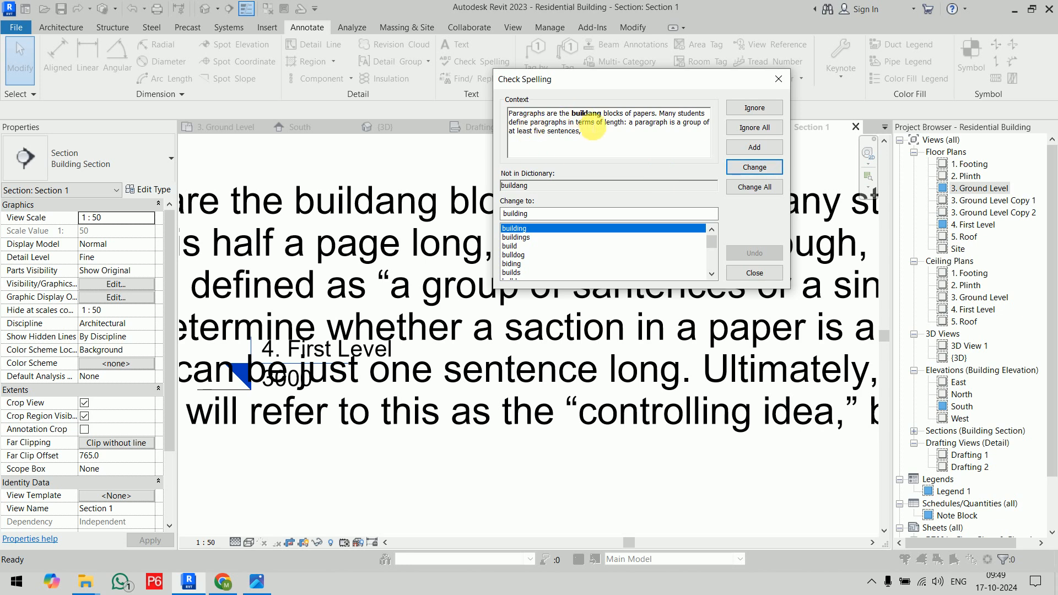
click(741, 176)
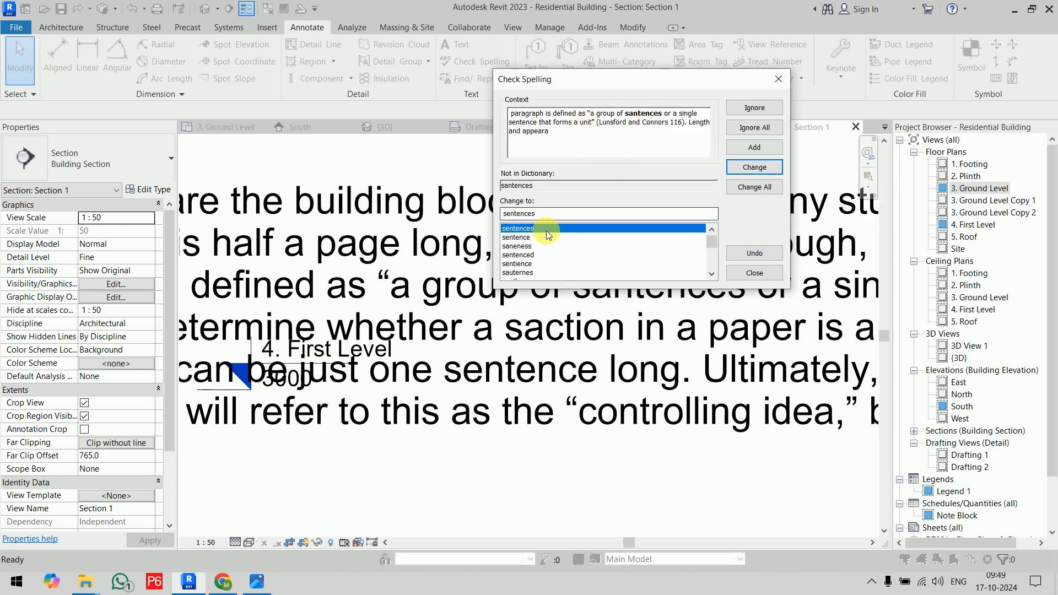
click(755, 167)
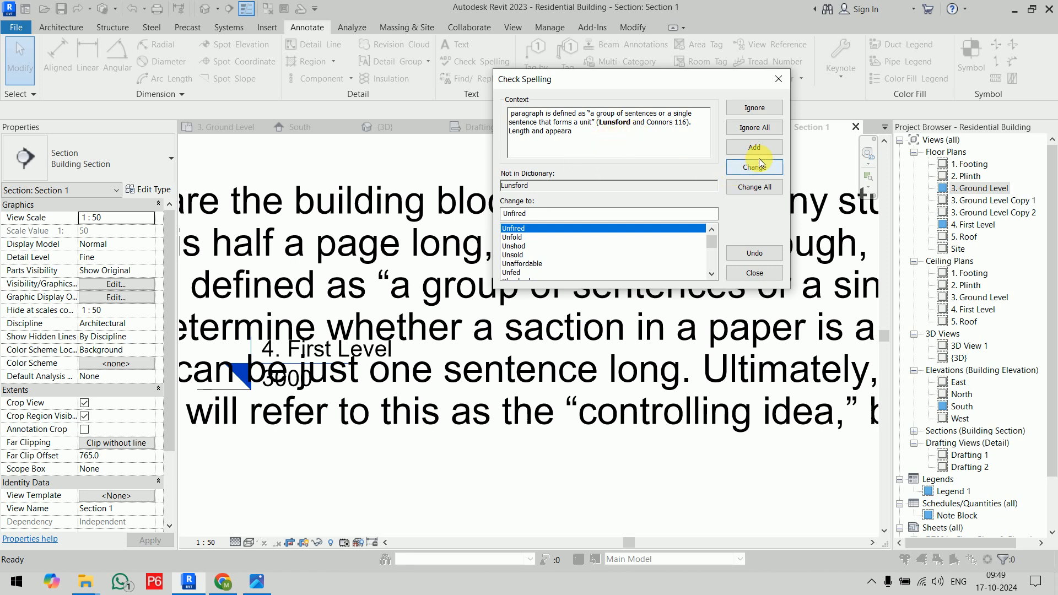
Ignore the flagged words "Lunsford", "appeara" and "saction", and finish the spelling check.
click(751, 109)
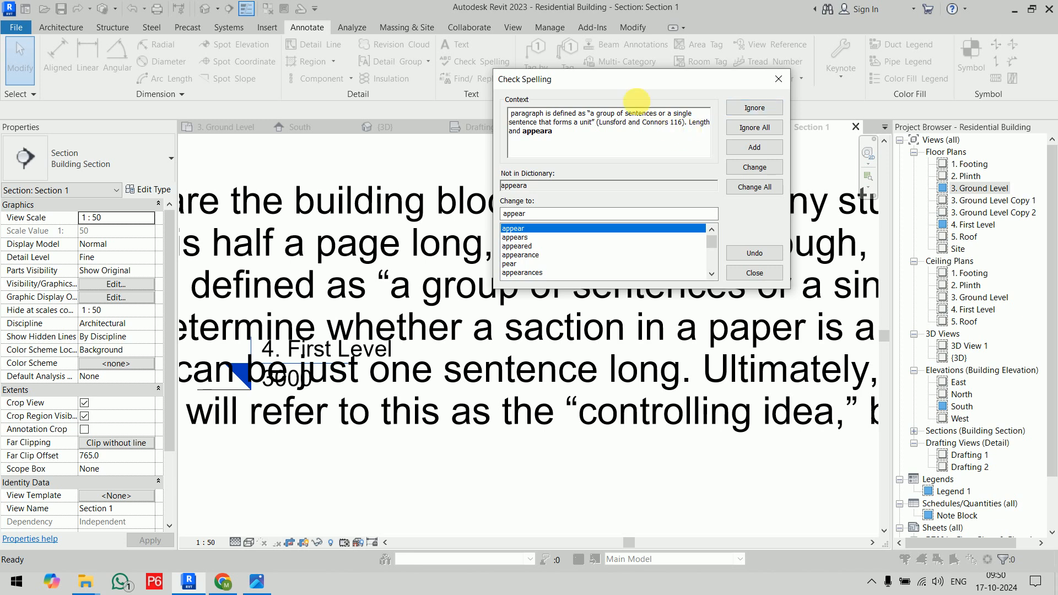
drag(615, 88, 617, 120)
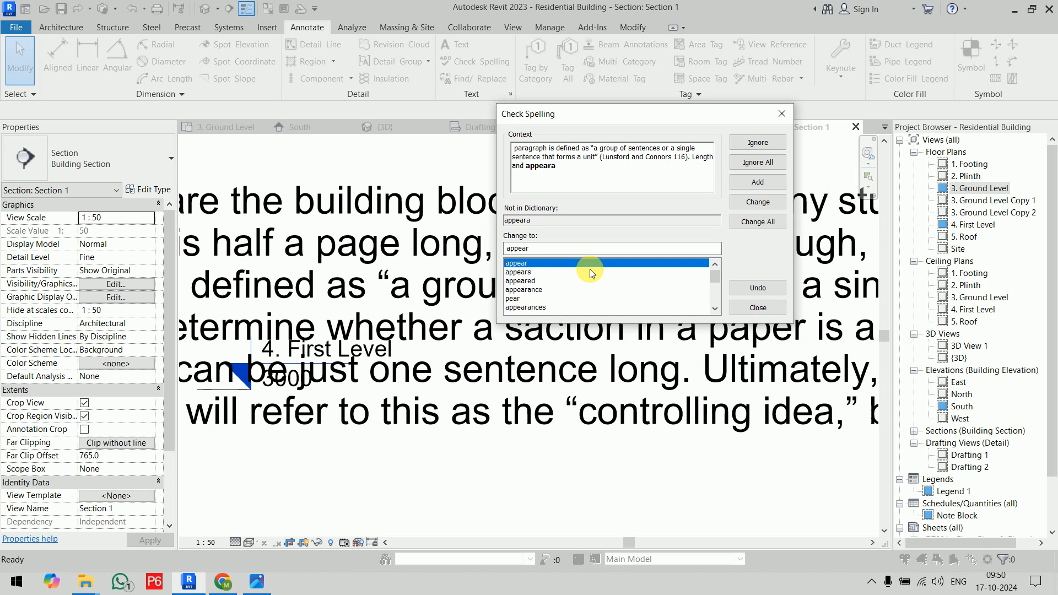
click(757, 143)
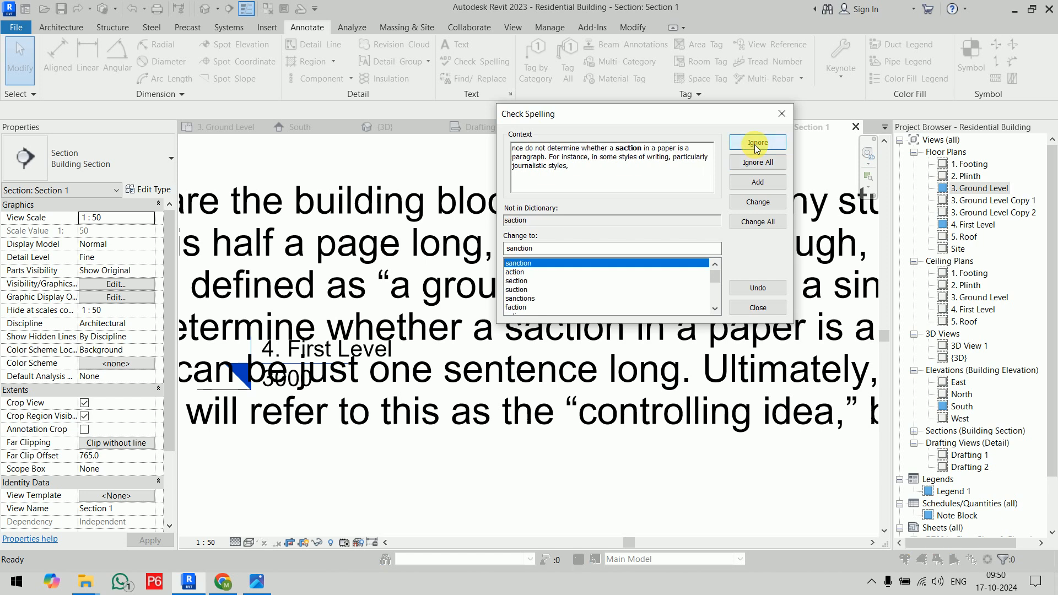
click(755, 144)
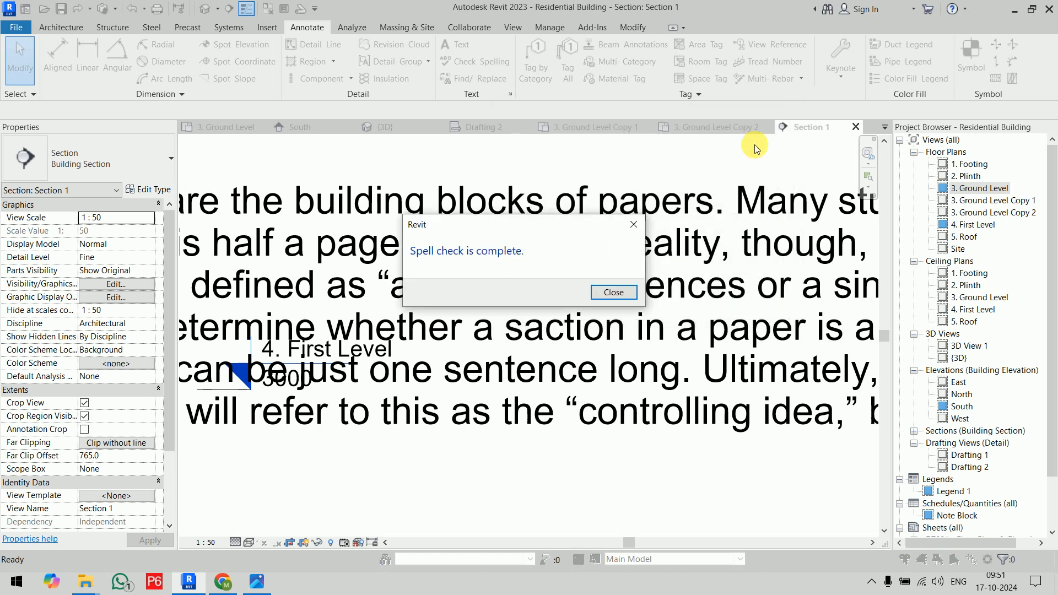
click(614, 293)
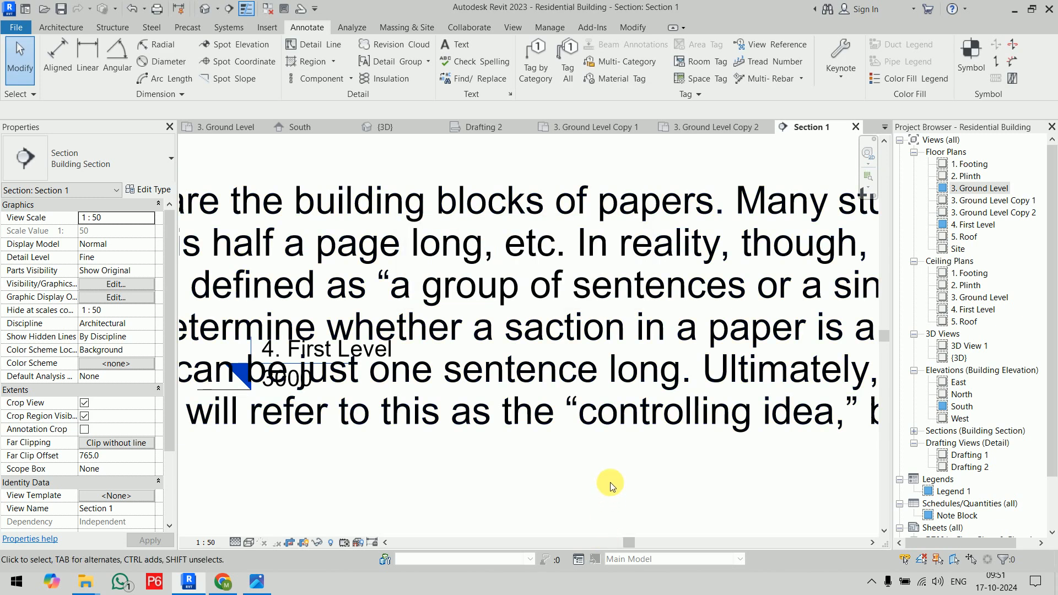
Review the Find/Replace options, choose the Entire project scope, and close the dialog without replacing anything.
scroll(618, 465, down, 3)
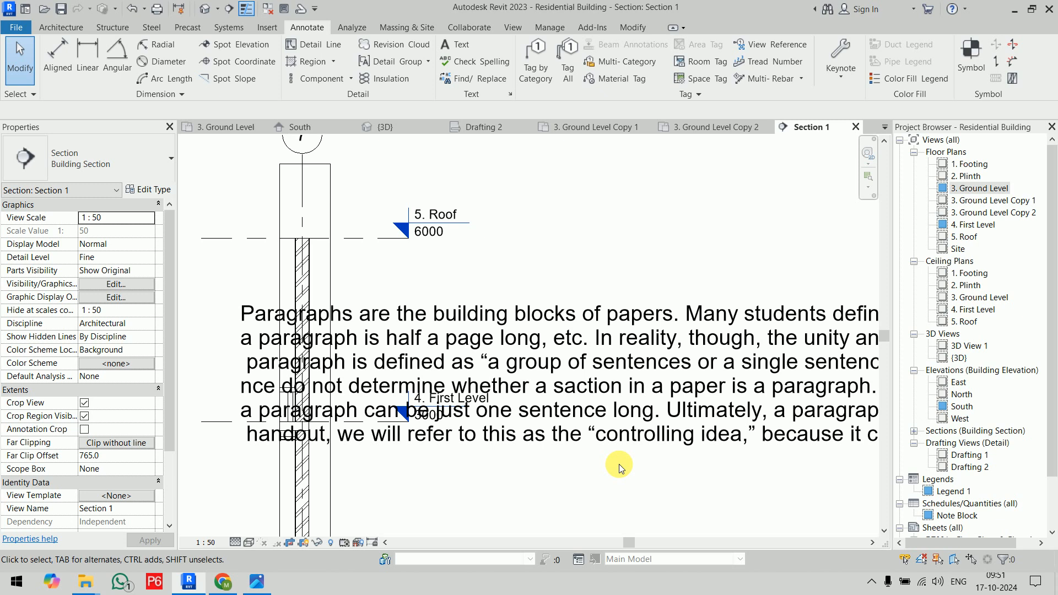
click(613, 441)
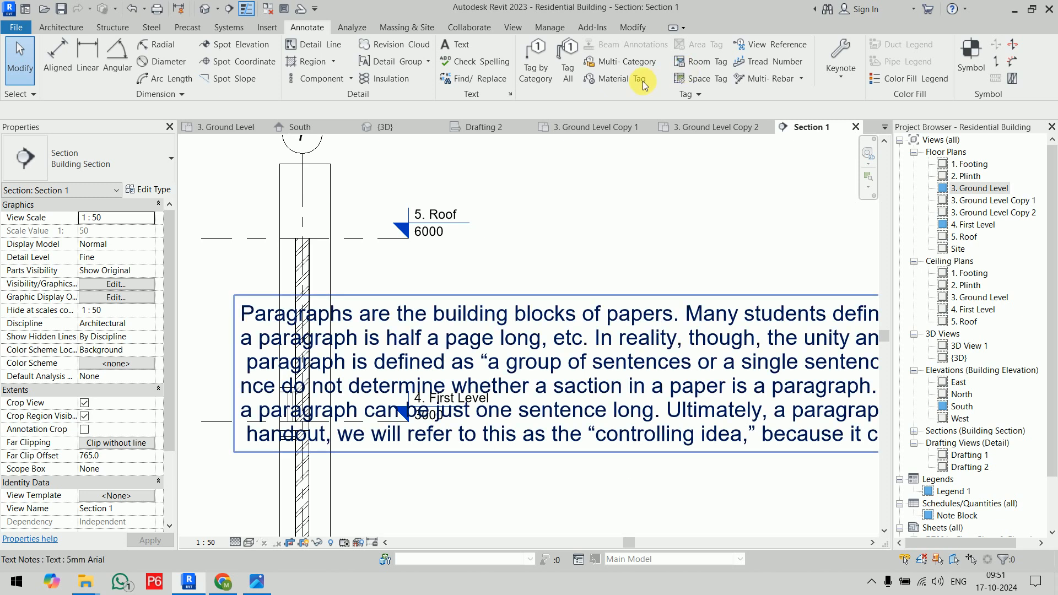
click(493, 82)
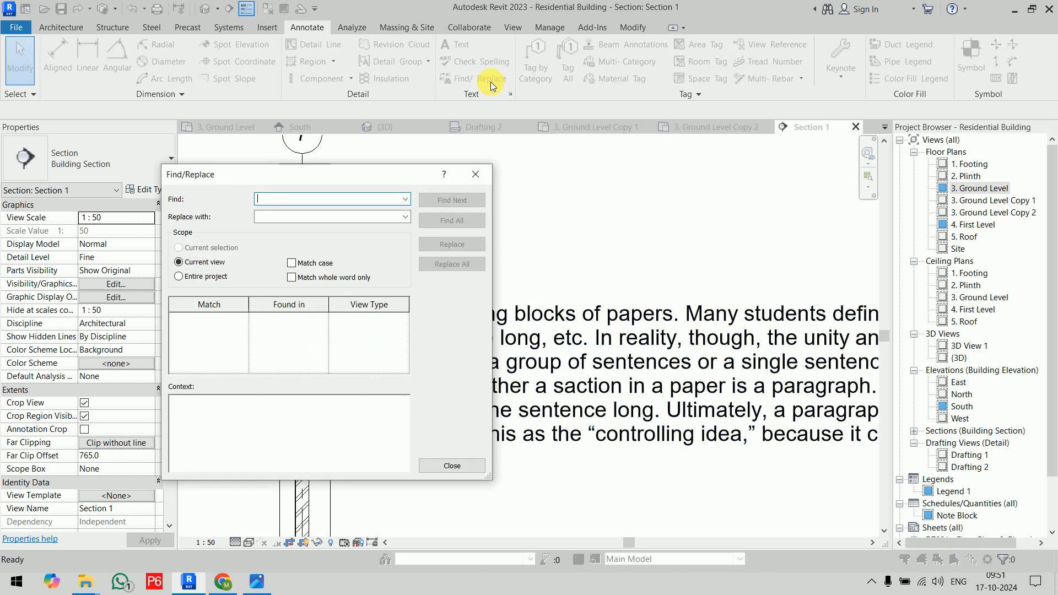
click(212, 281)
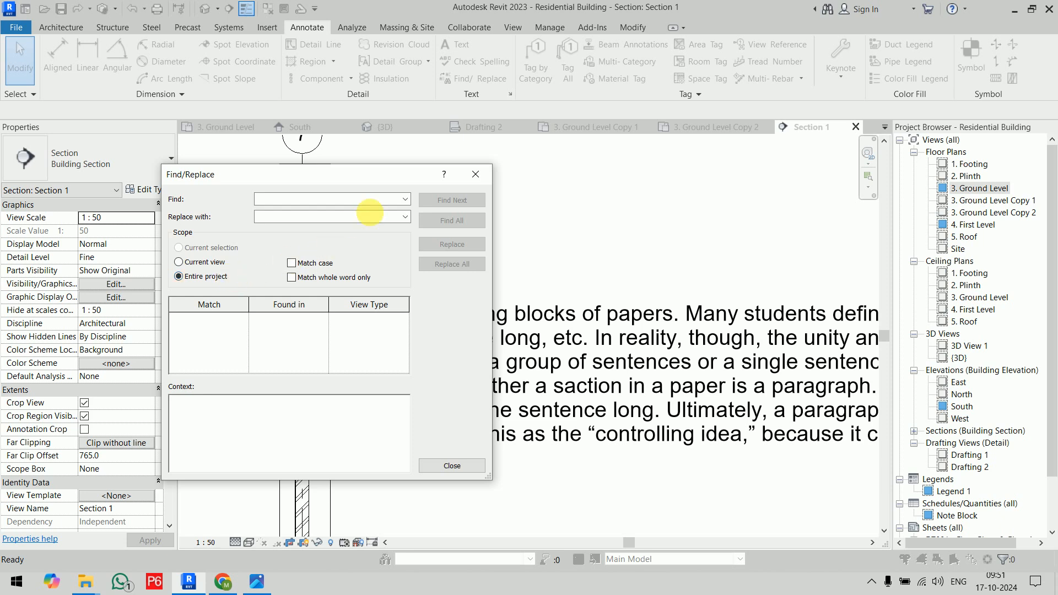
click(461, 468)
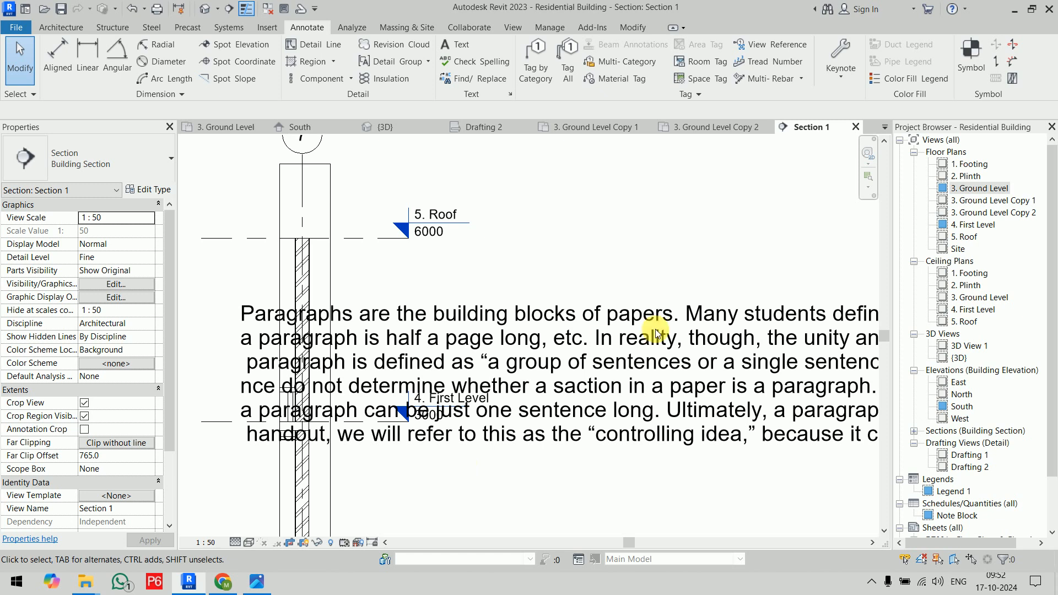
Delete the paragraph text note from the section view.
scroll(683, 259, down, 4)
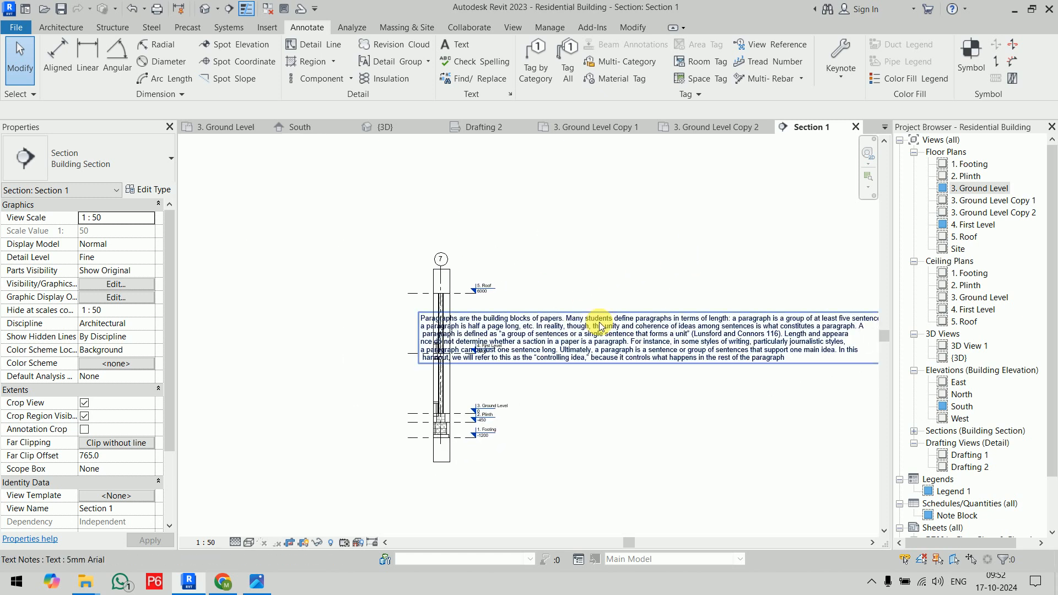
click(600, 326)
key(Delete)
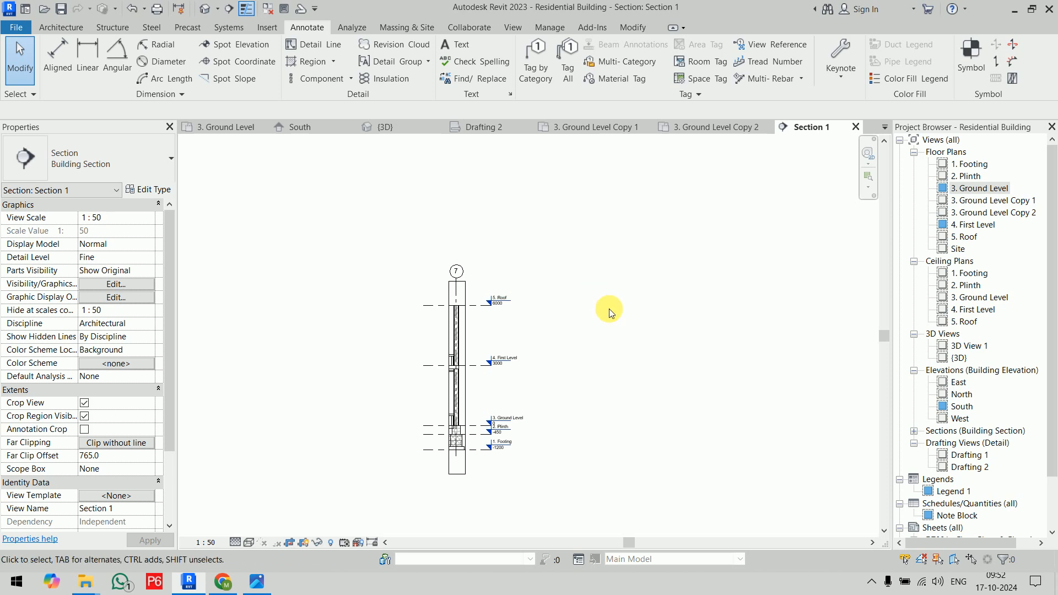
Open the 3. Ground Level floor plan and look over its dimensioned layout.
double_click(999, 187)
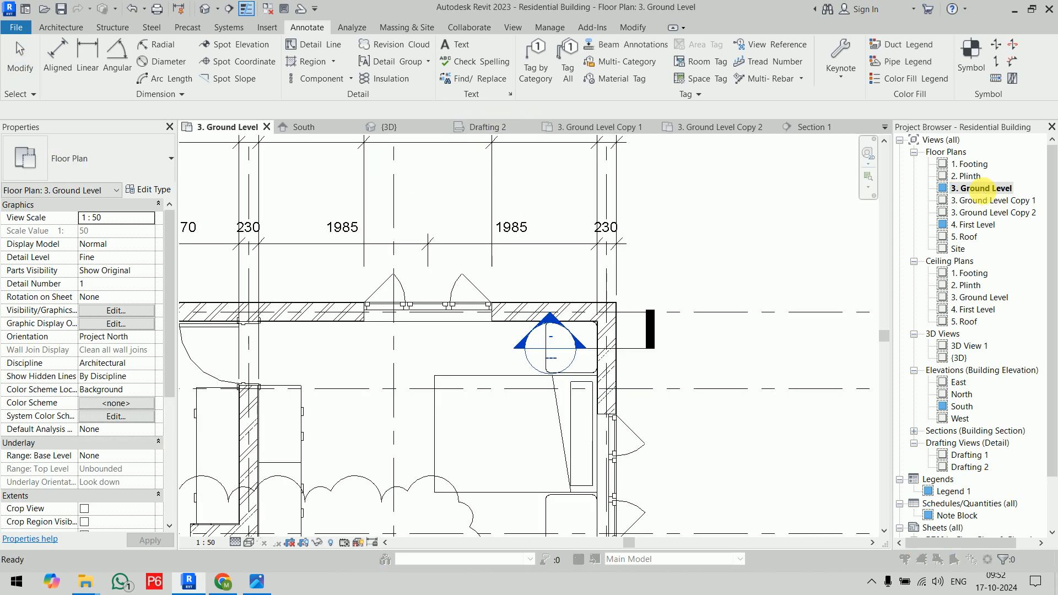
click(618, 344)
scroll(721, 264, down, 3)
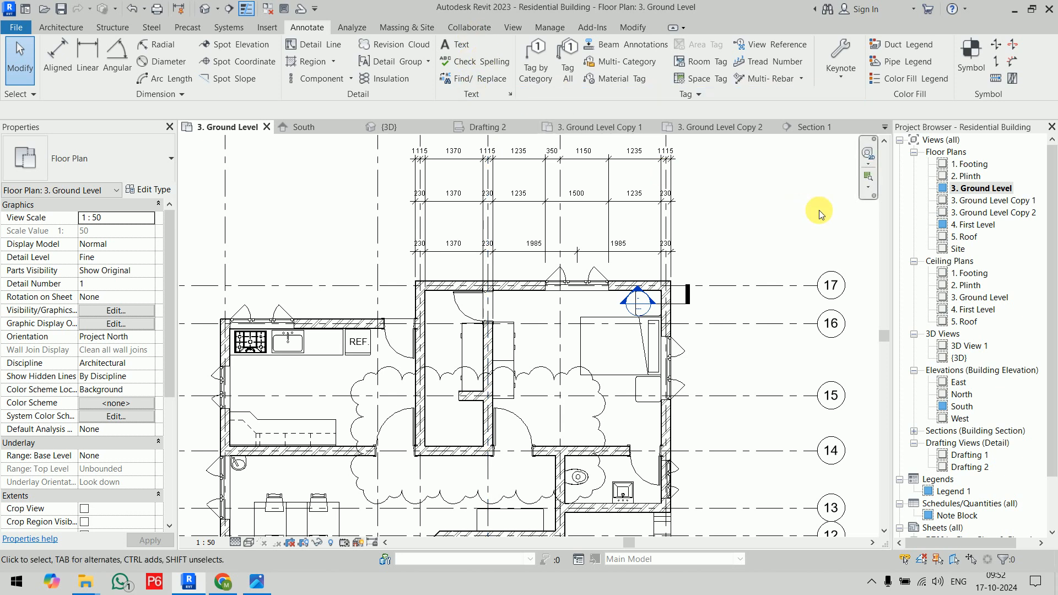
middle_drag(779, 210, 729, 231)
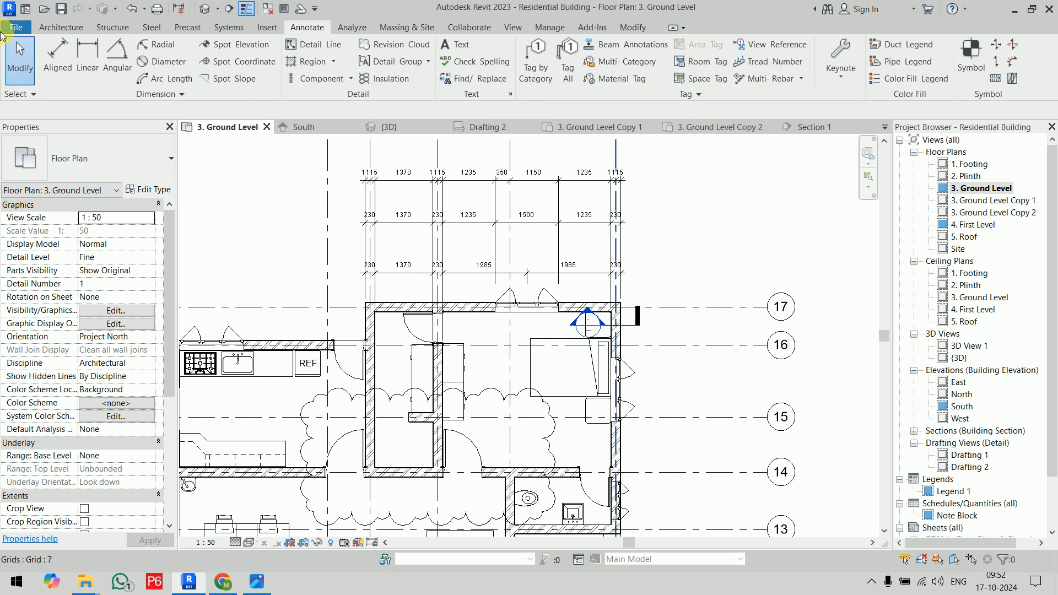
click(60, 27)
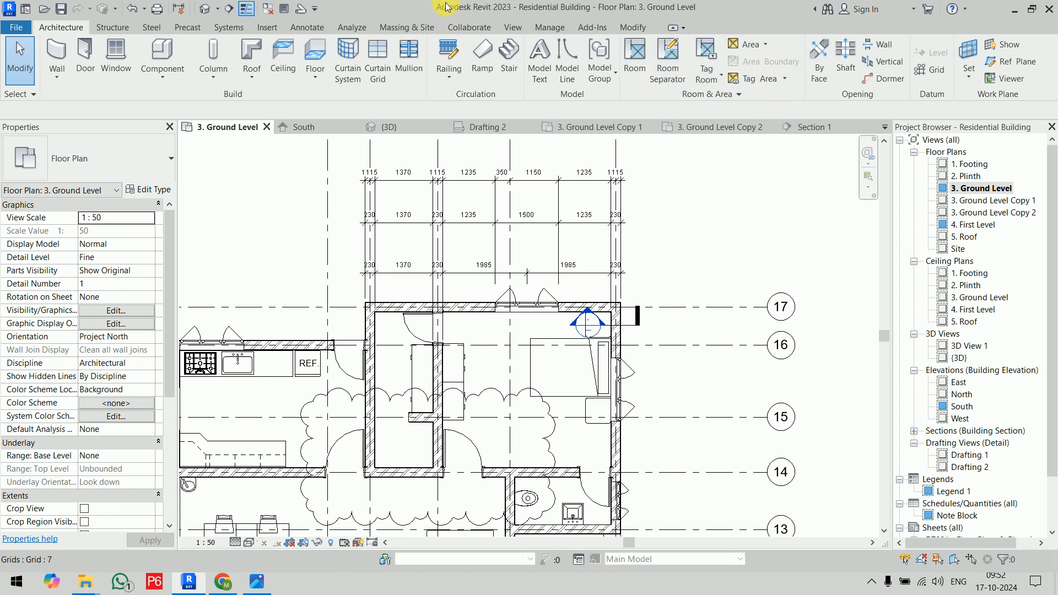
click(316, 27)
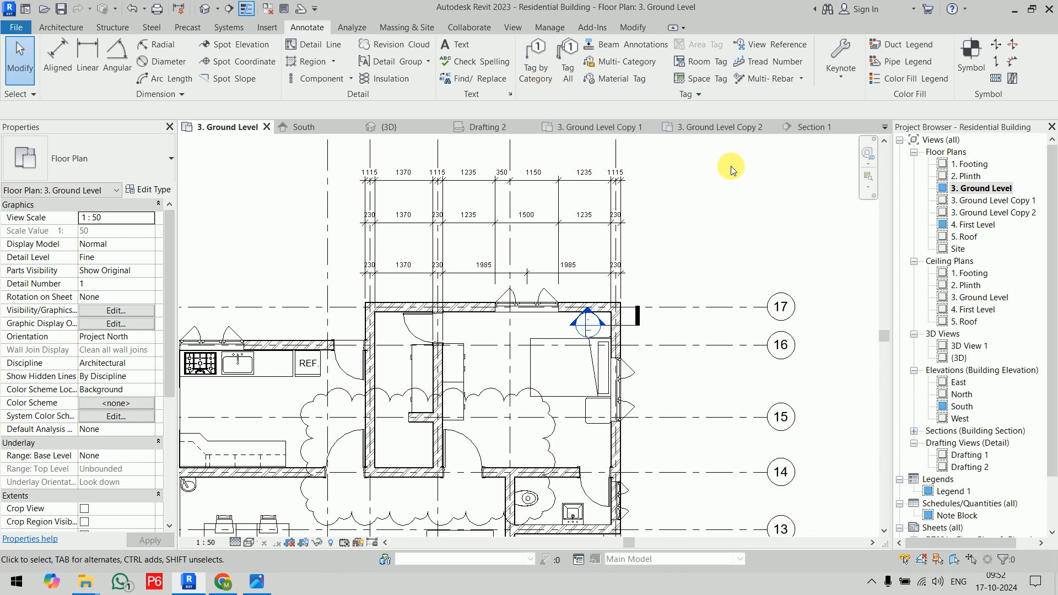
scroll(732, 165, down, 4)
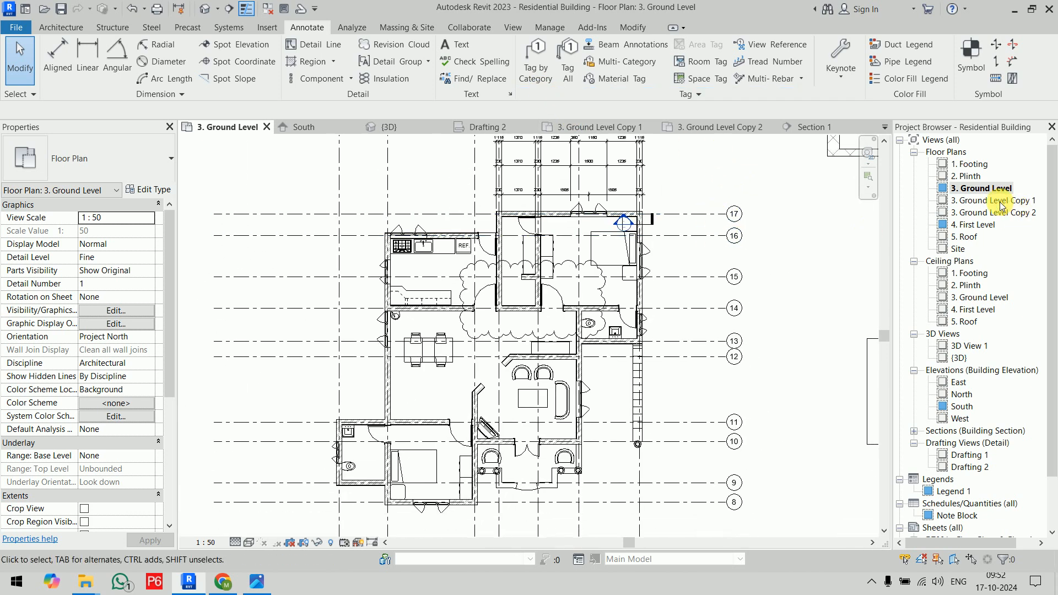
Open the 3. Ground Level Copy 1 floor plan.
double_click(996, 201)
middle_drag(780, 331, 687, 262)
scroll(666, 239, up, 2)
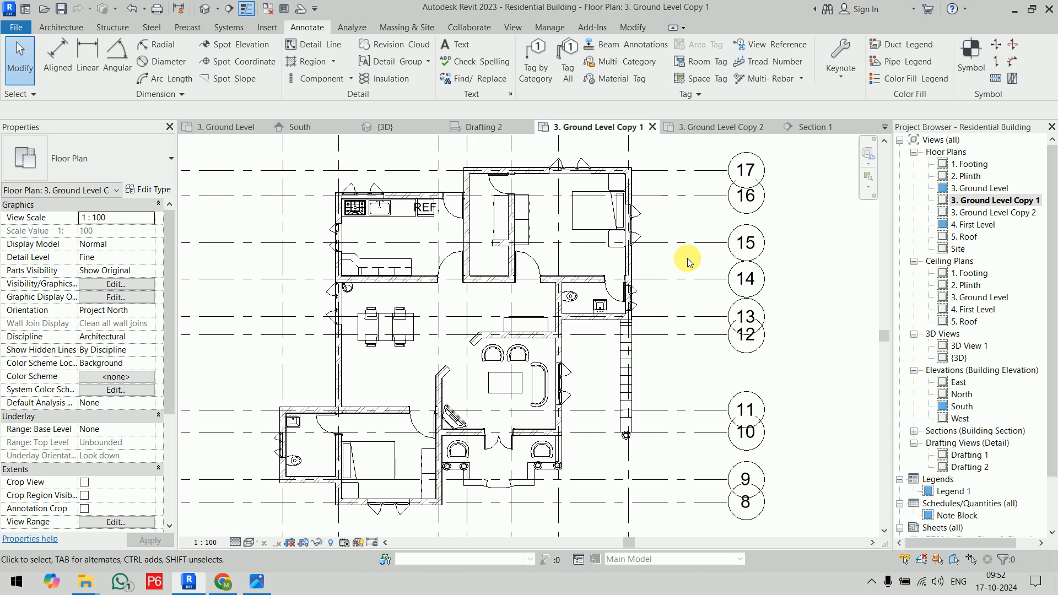
middle_drag(690, 272, 700, 282)
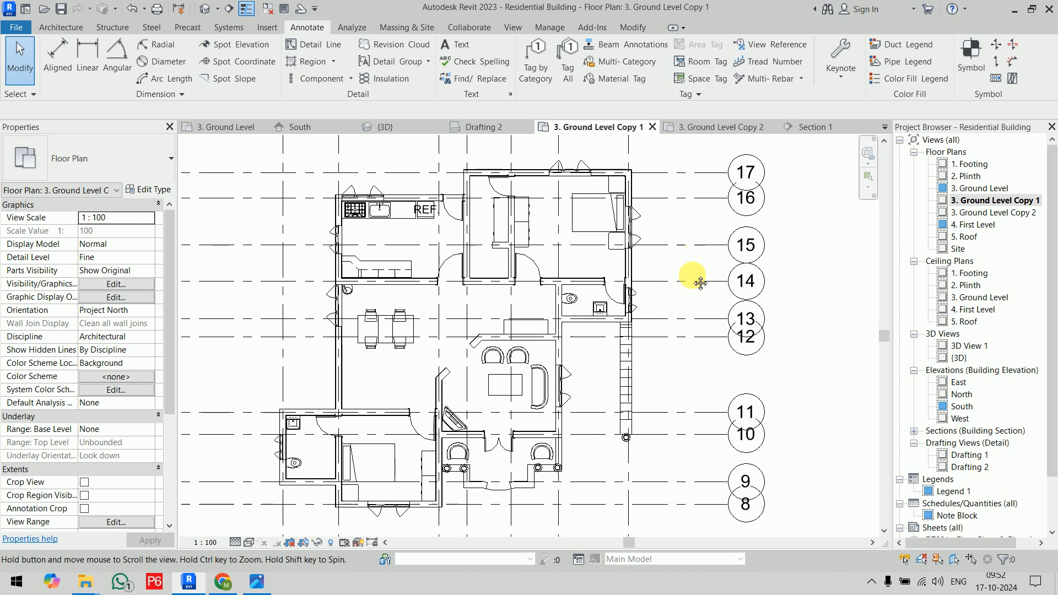
Tag by category, with leaders, the bedroom's exterior wall at grid 17, the window in it and the bathroom door.
click(544, 79)
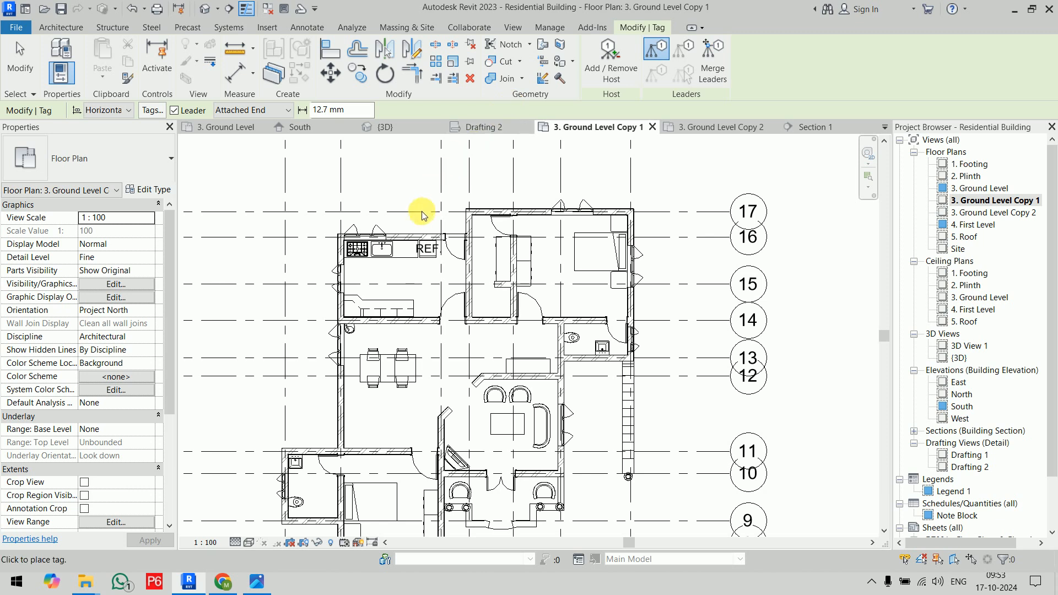
click(486, 205)
click(567, 201)
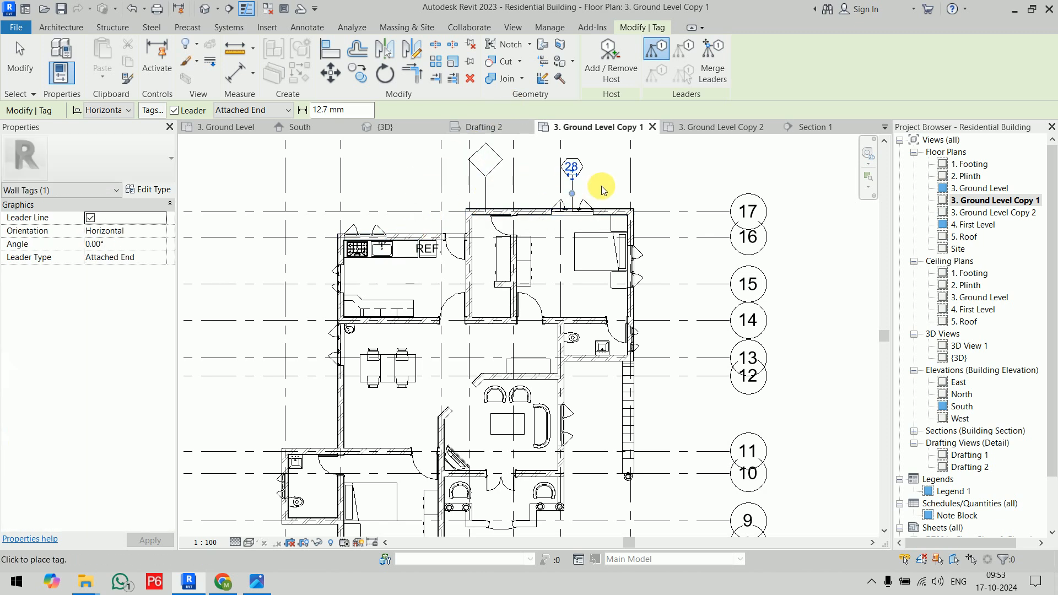
click(614, 340)
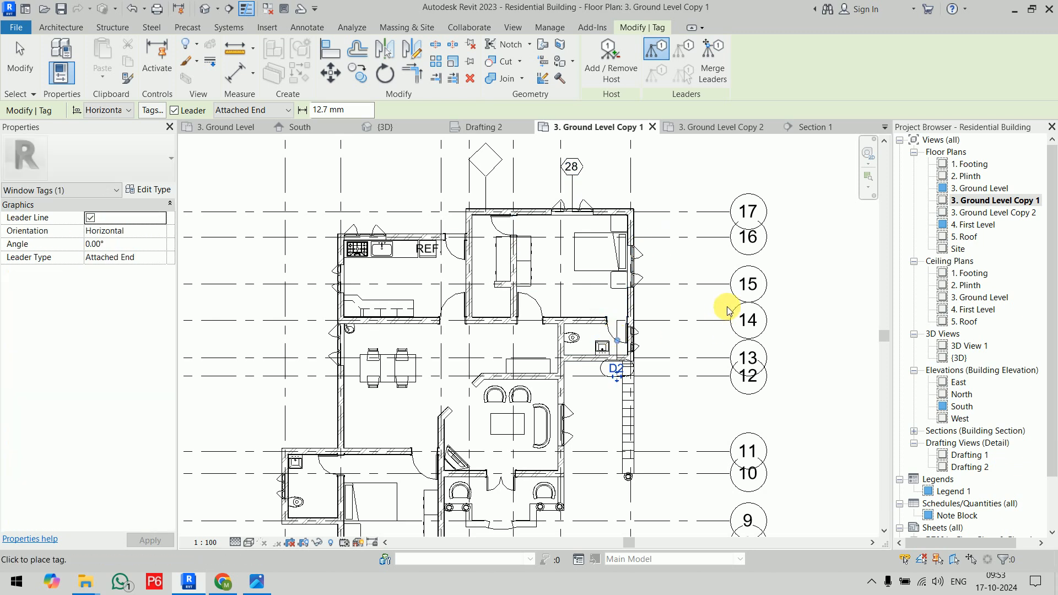
scroll(680, 339, up, 2)
right_click(674, 271)
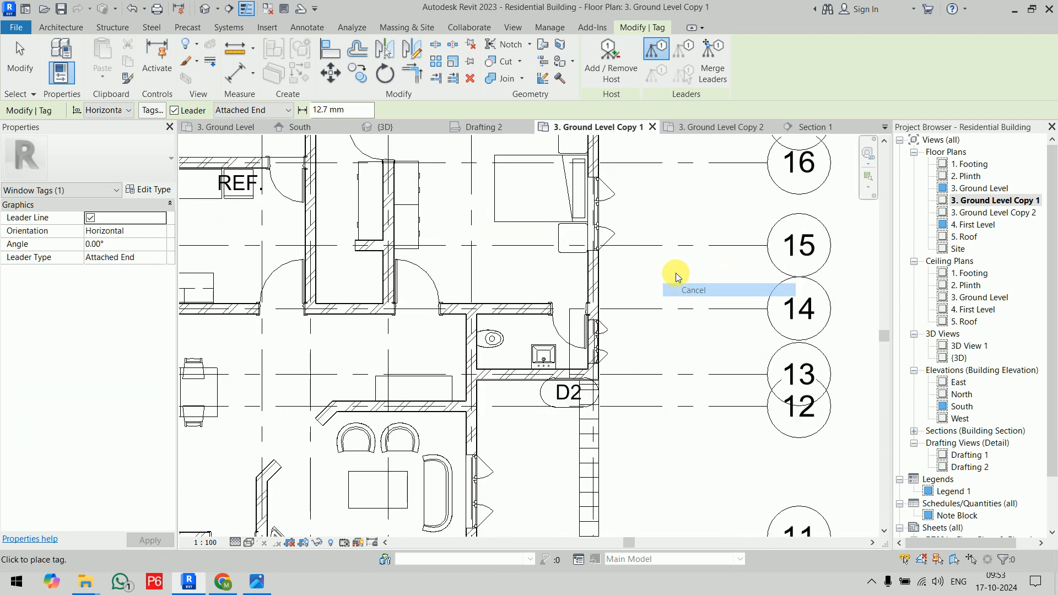
click(681, 279)
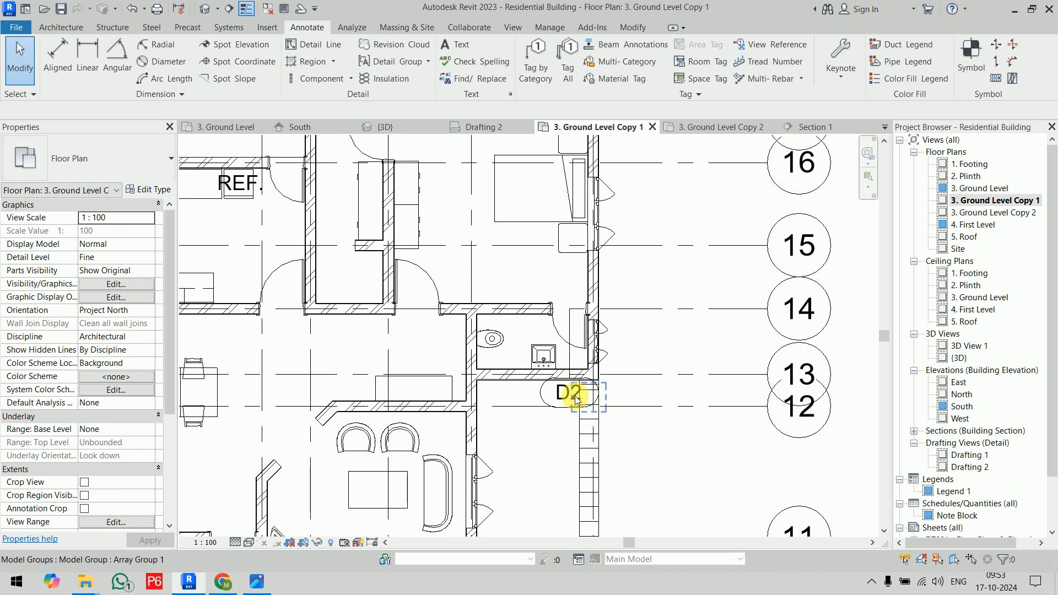
Check the Mark property of the tagged bathroom door against its tag, and clear the selection.
click(560, 335)
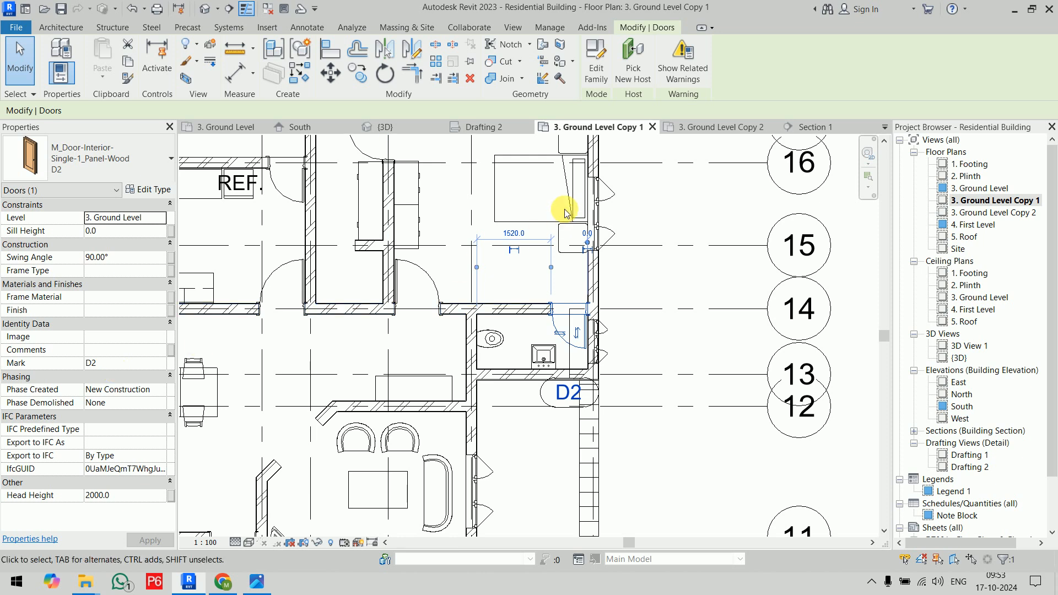
click(673, 170)
middle_drag(683, 211, 713, 442)
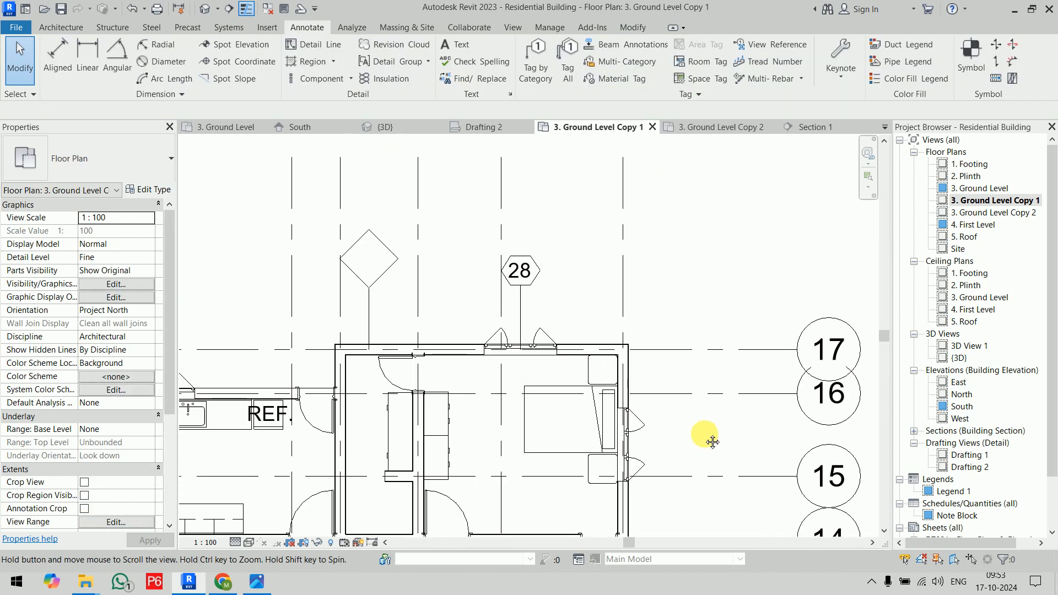
Examine the Type Mark in the type properties of the tagged W3 window, and close them without changes.
click(547, 327)
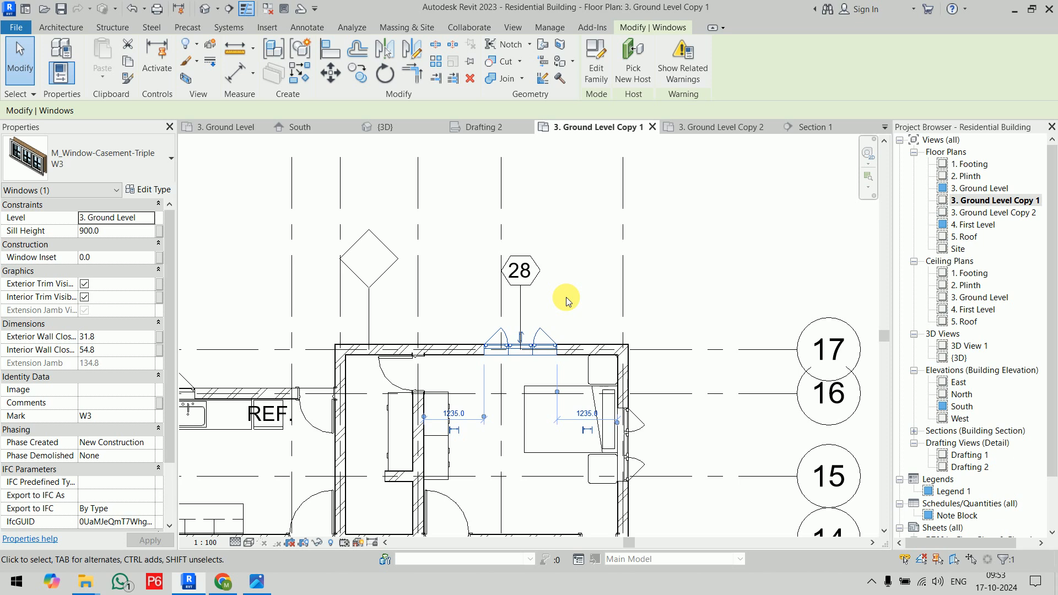
click(150, 190)
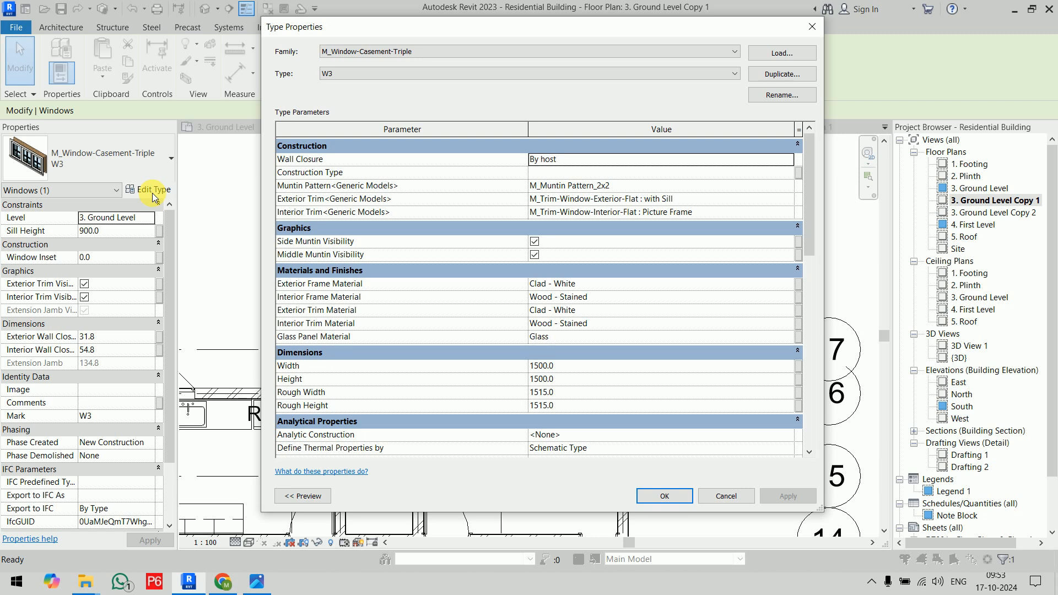
scroll(598, 301, down, 7)
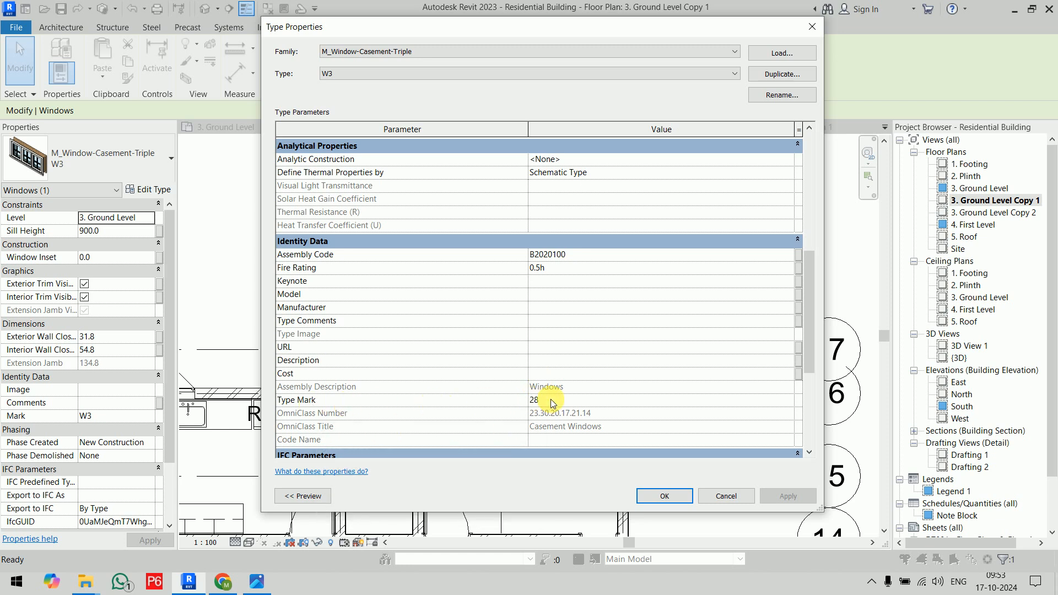
click(732, 496)
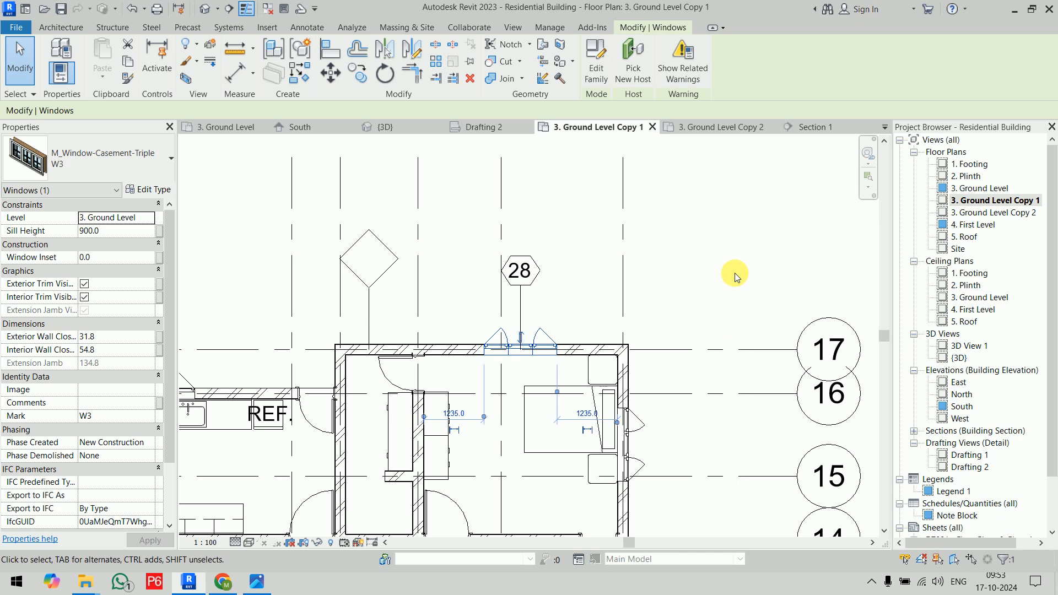
Edit the M_Window Tag family and replace Type Mark with Mark as its label parameter.
click(715, 267)
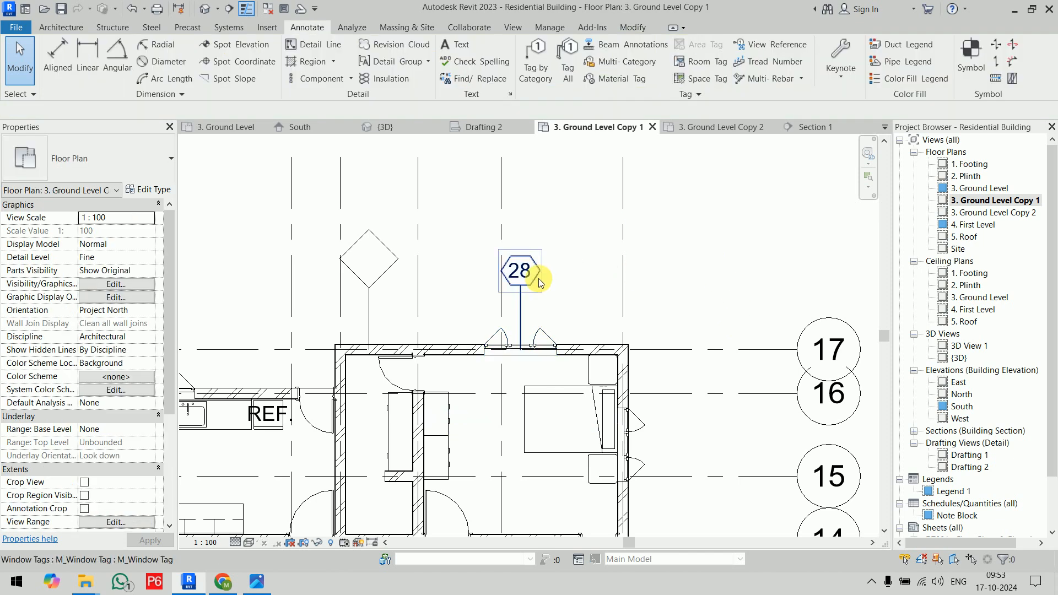
click(540, 283)
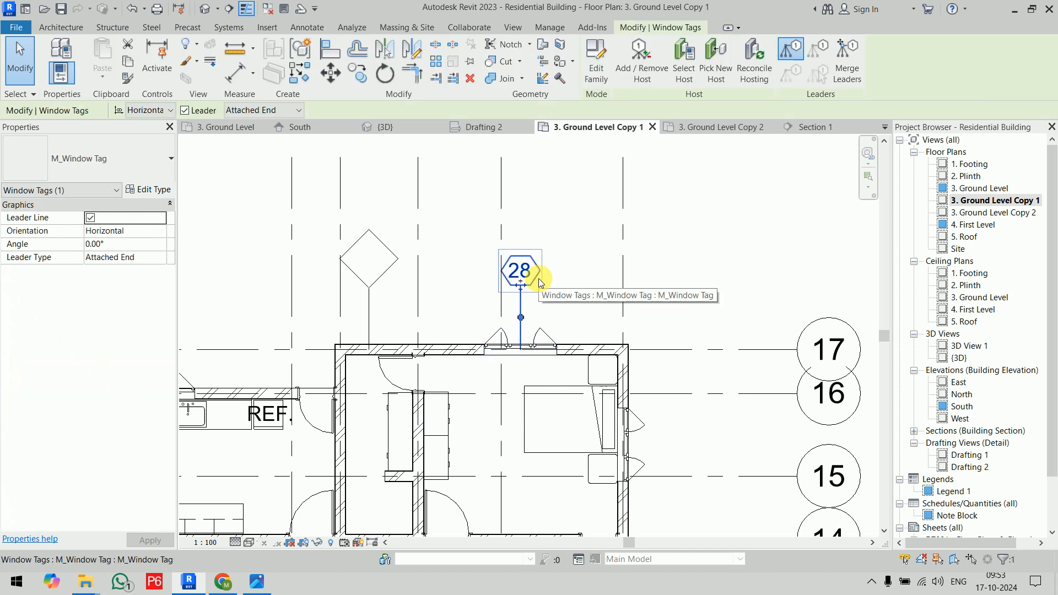
click(605, 75)
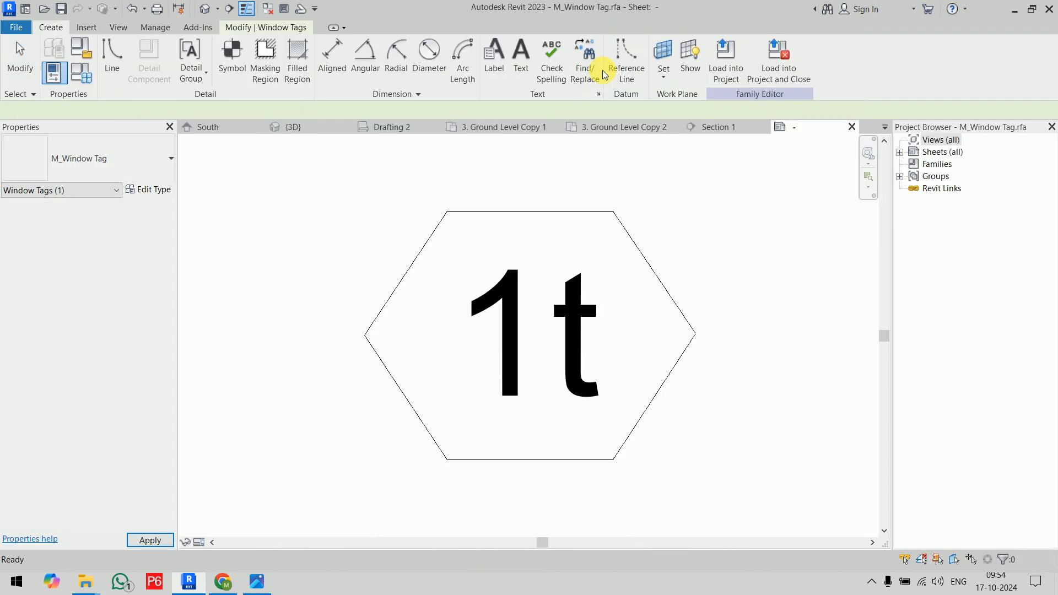
click(502, 344)
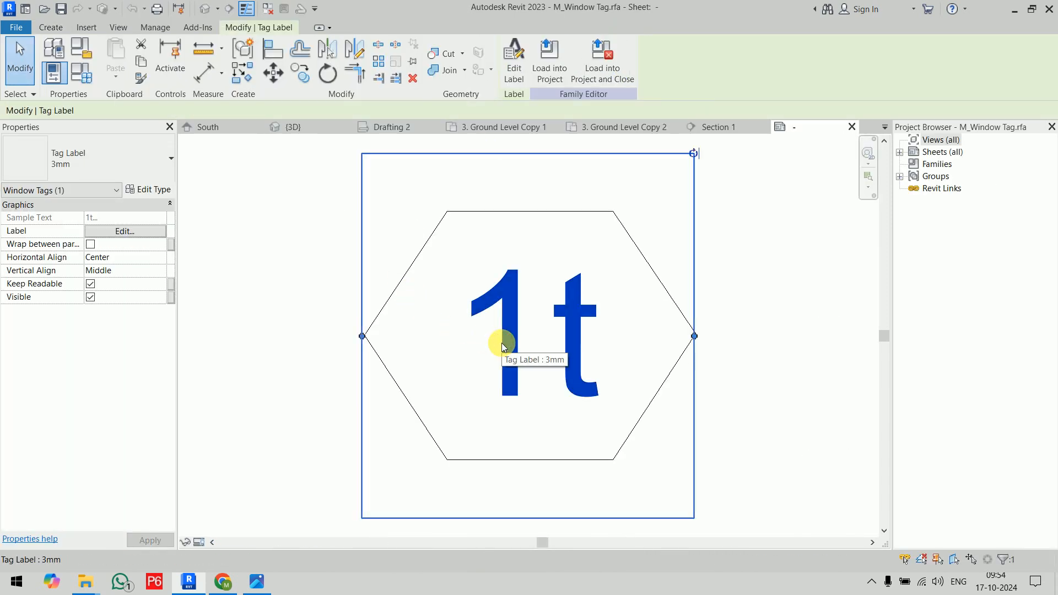
click(112, 234)
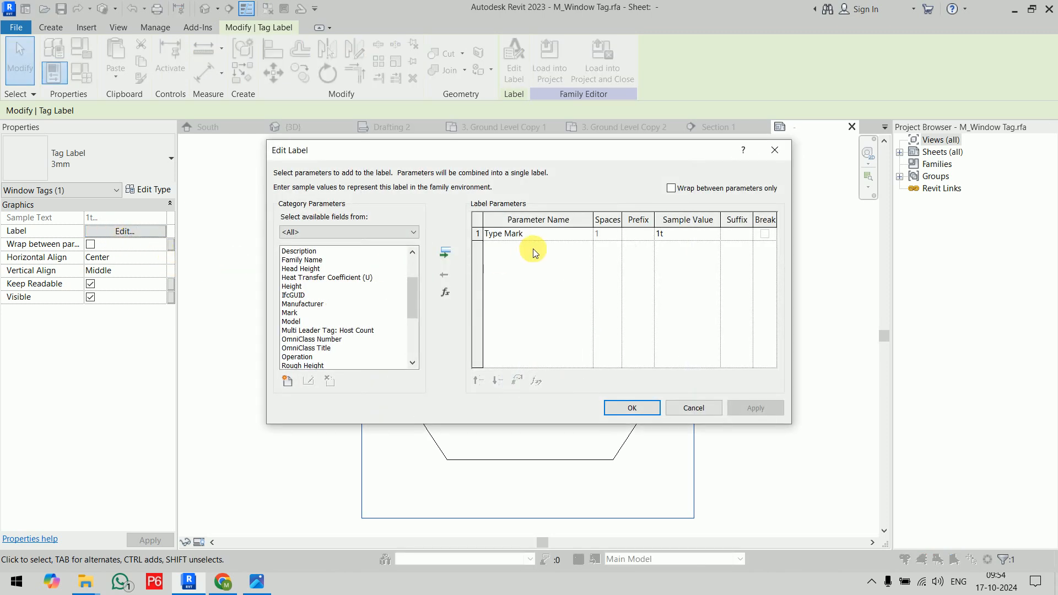
click(309, 313)
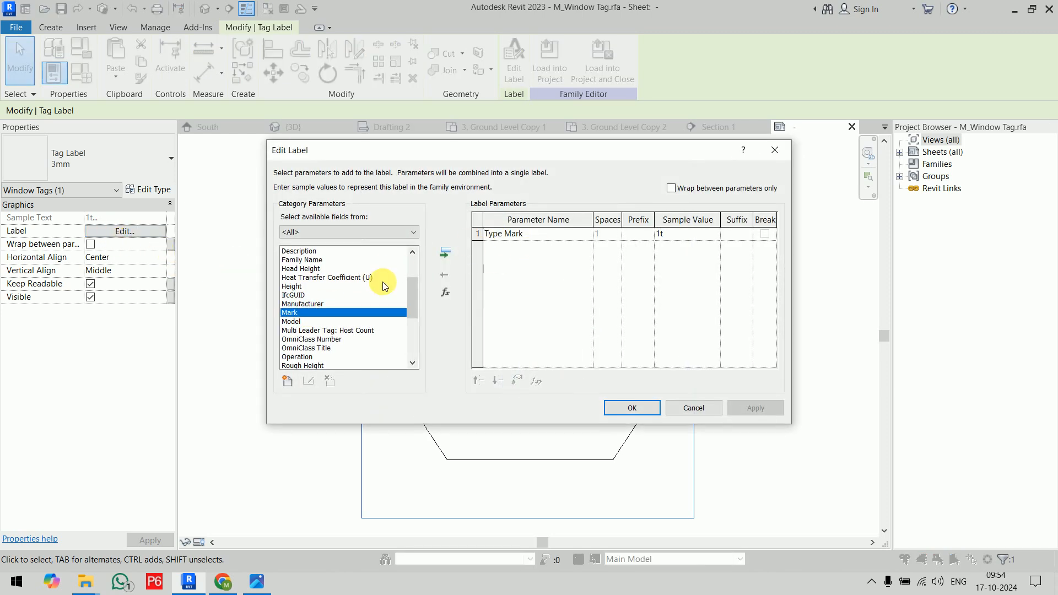
click(442, 257)
click(446, 272)
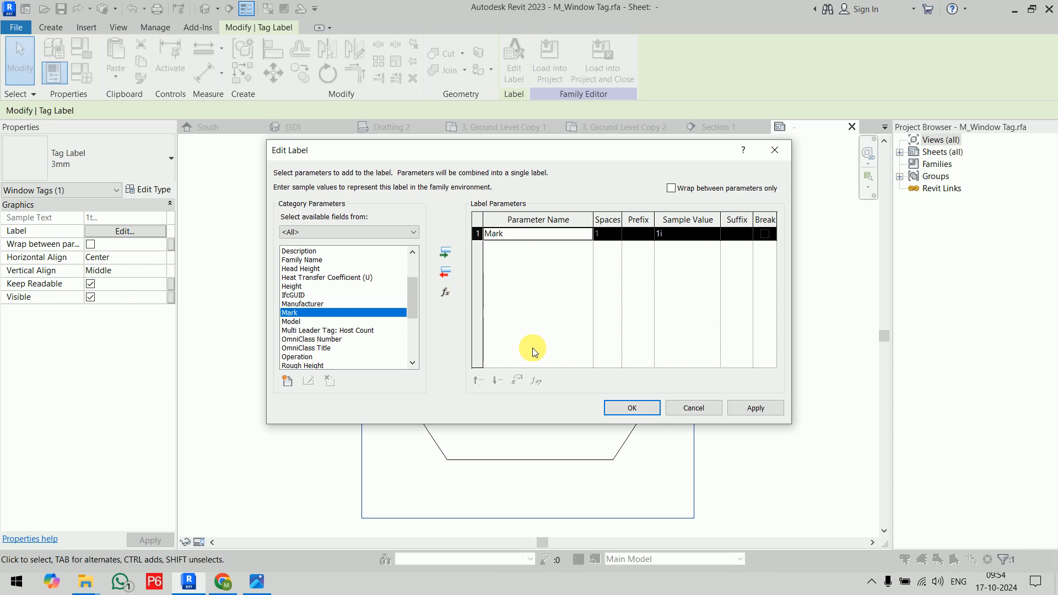
click(632, 408)
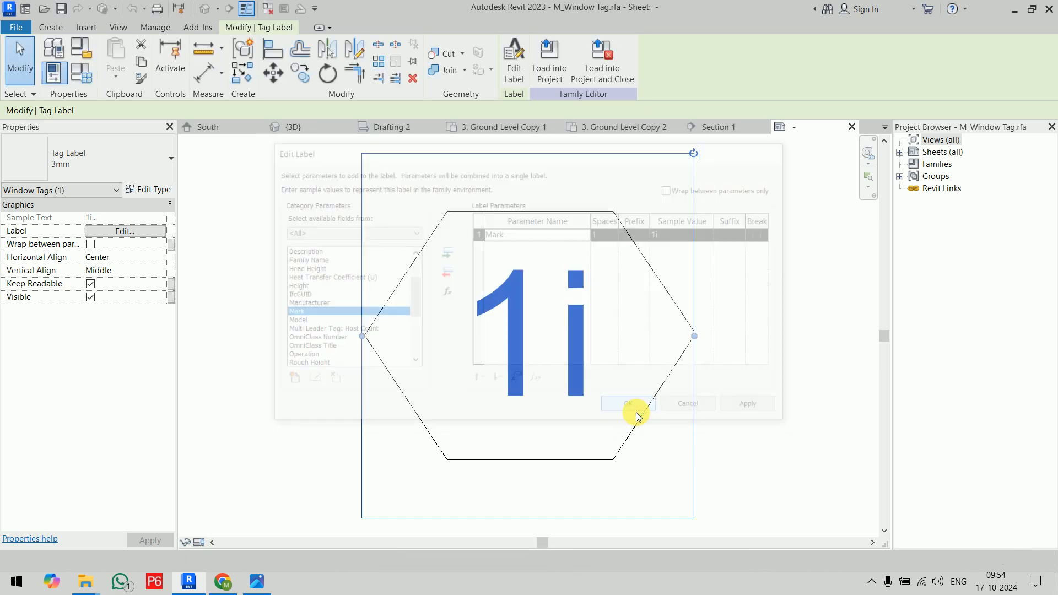
Load the edited window tag into the project and close the family without saving its file.
click(606, 71)
click(562, 297)
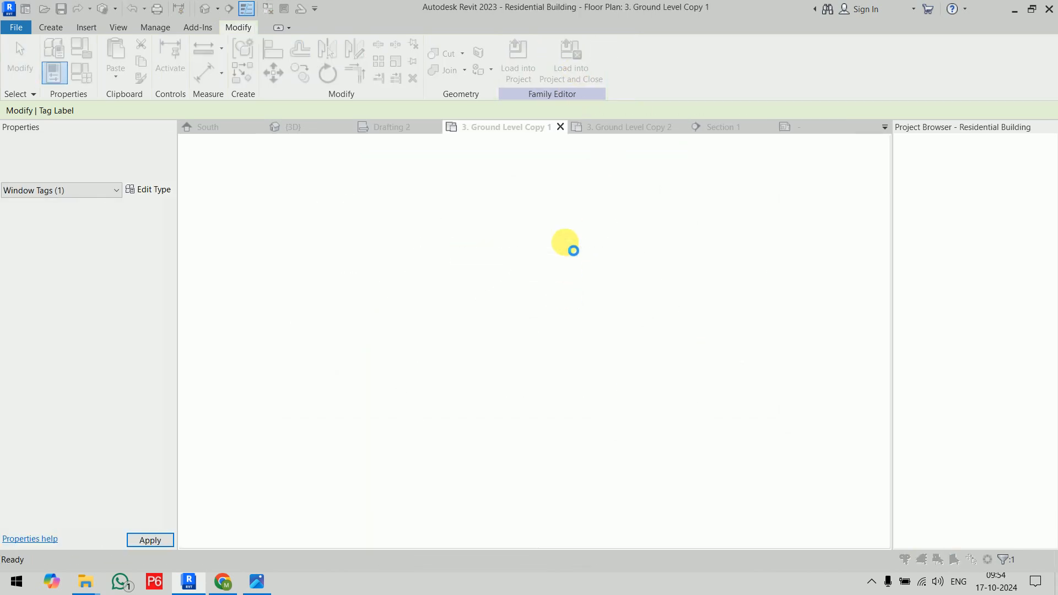
click(560, 285)
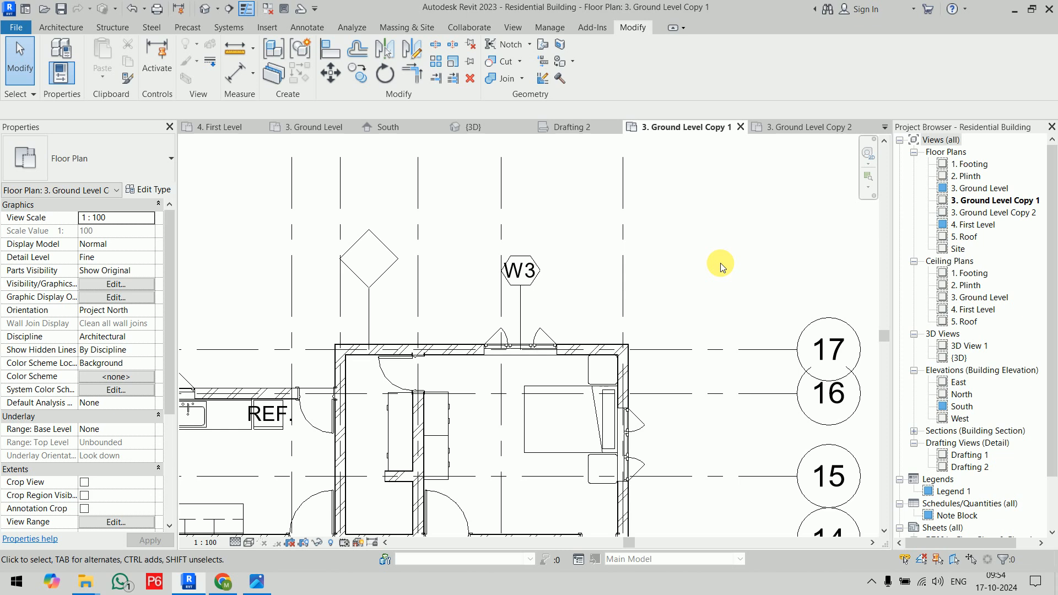
Check the label parameter in the M_Wall Tag family, and return to the project without saving the family.
click(384, 247)
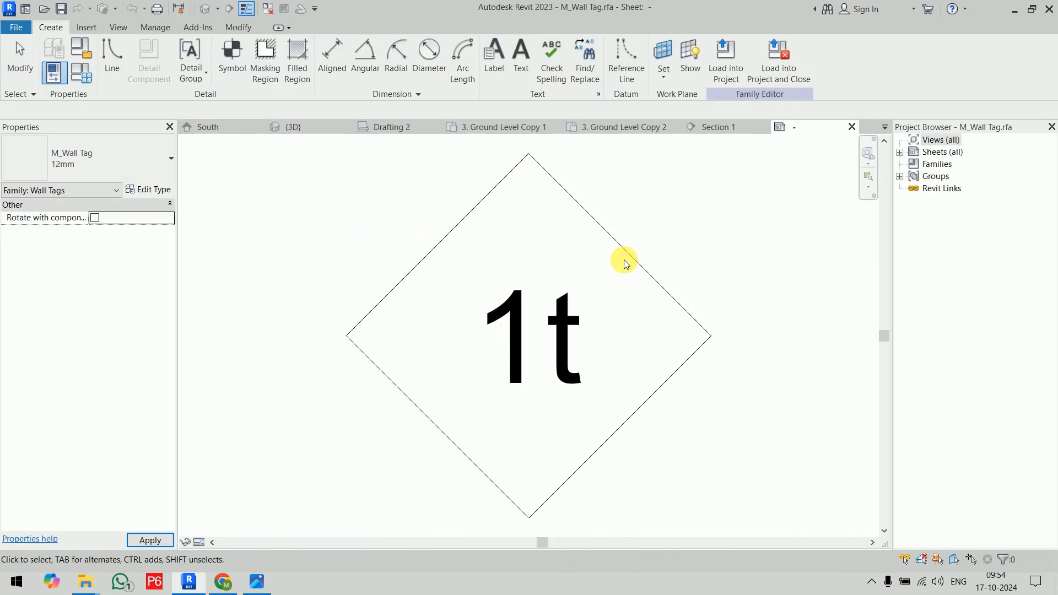
click(560, 316)
click(147, 231)
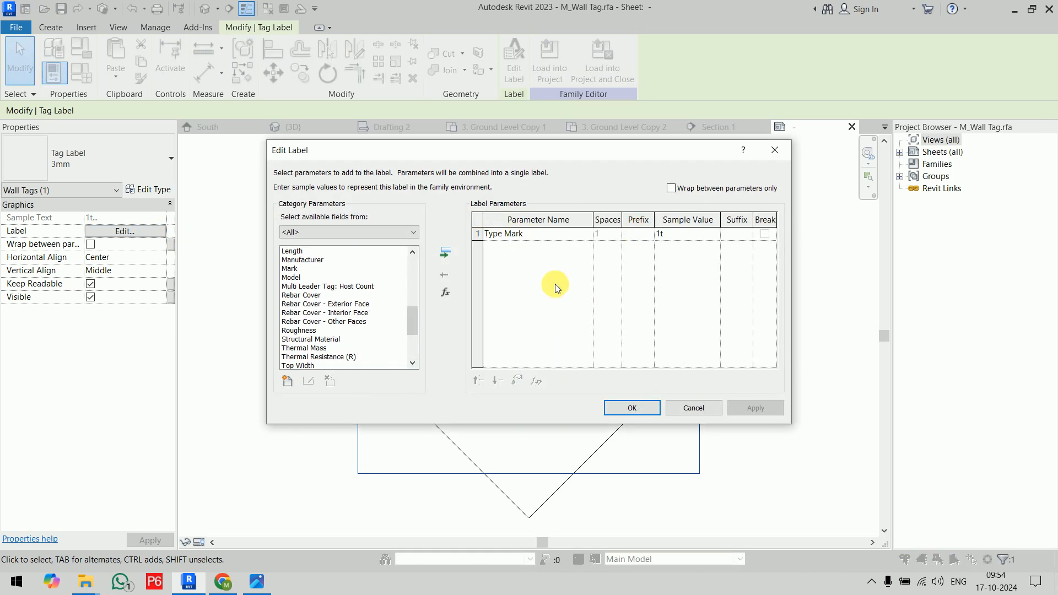
click(632, 408)
click(613, 77)
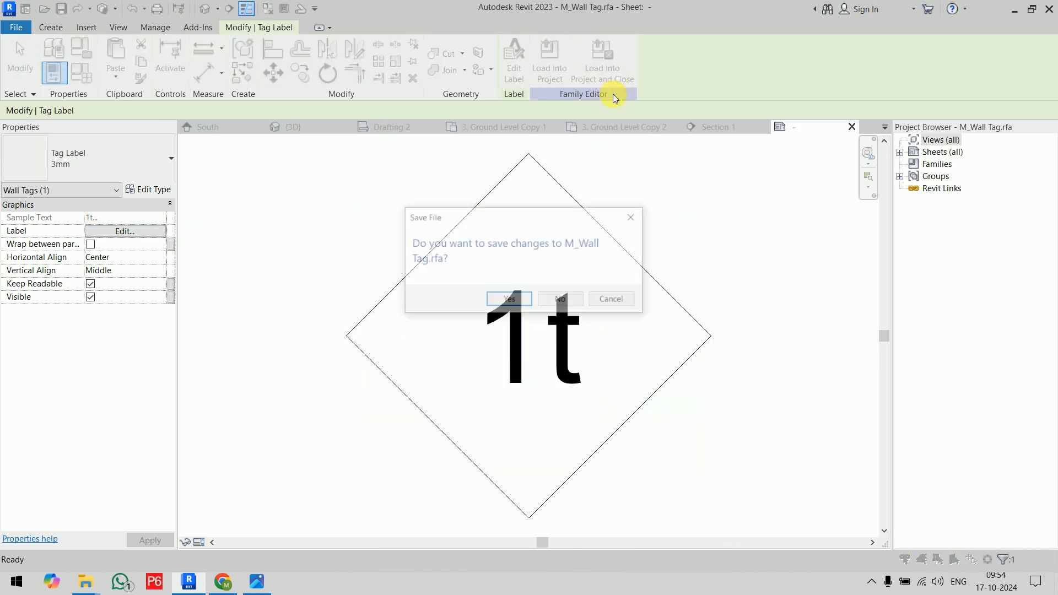
click(573, 299)
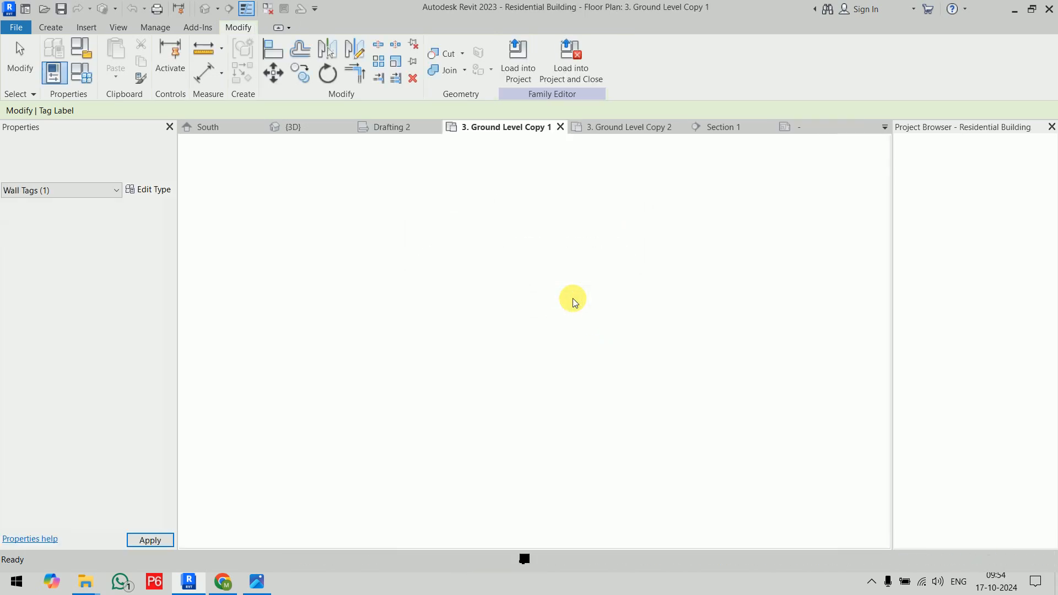
Select all instances of the 230mm compound wall and set the Type Mark to W23 in their type properties.
click(602, 321)
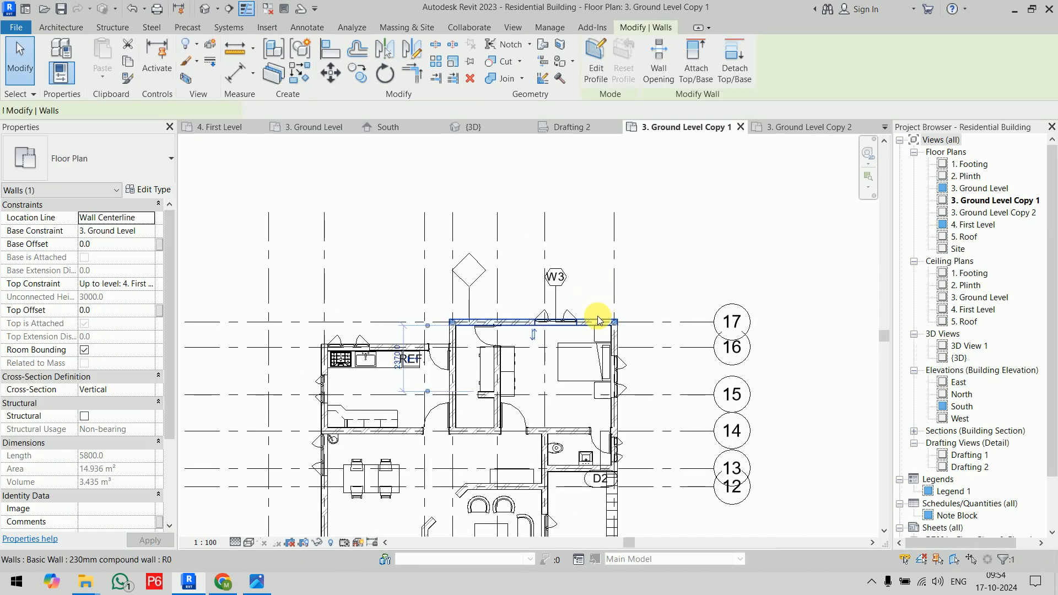
key(s)
key(a)
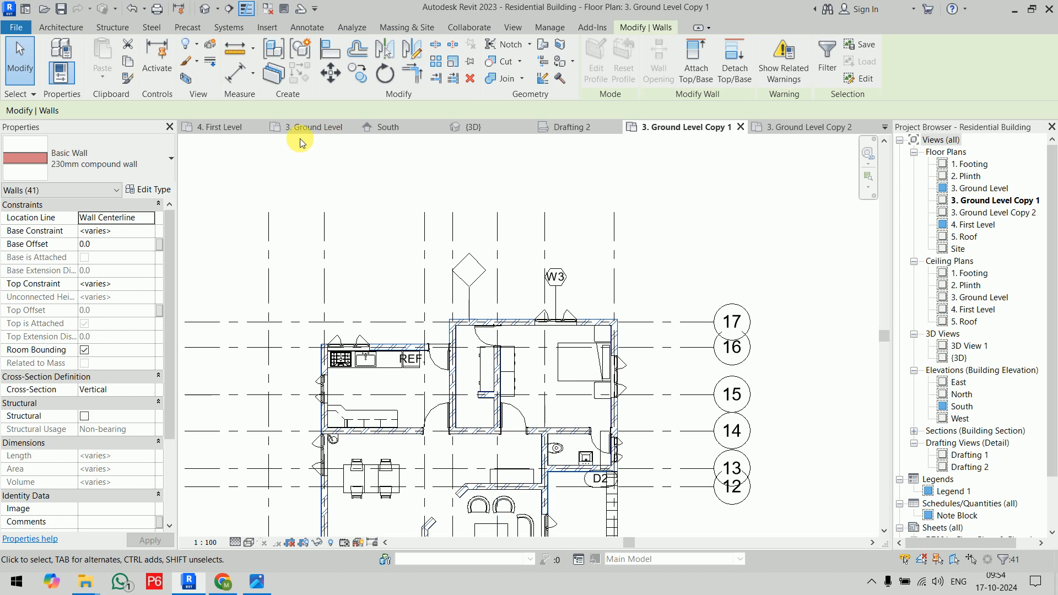
click(147, 189)
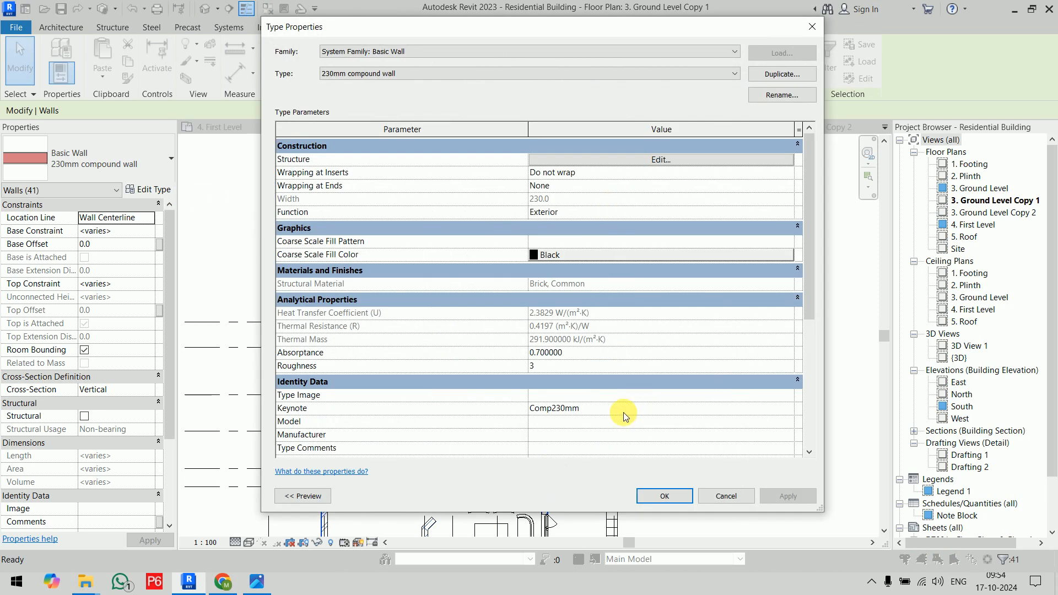
scroll(367, 419, down, 5)
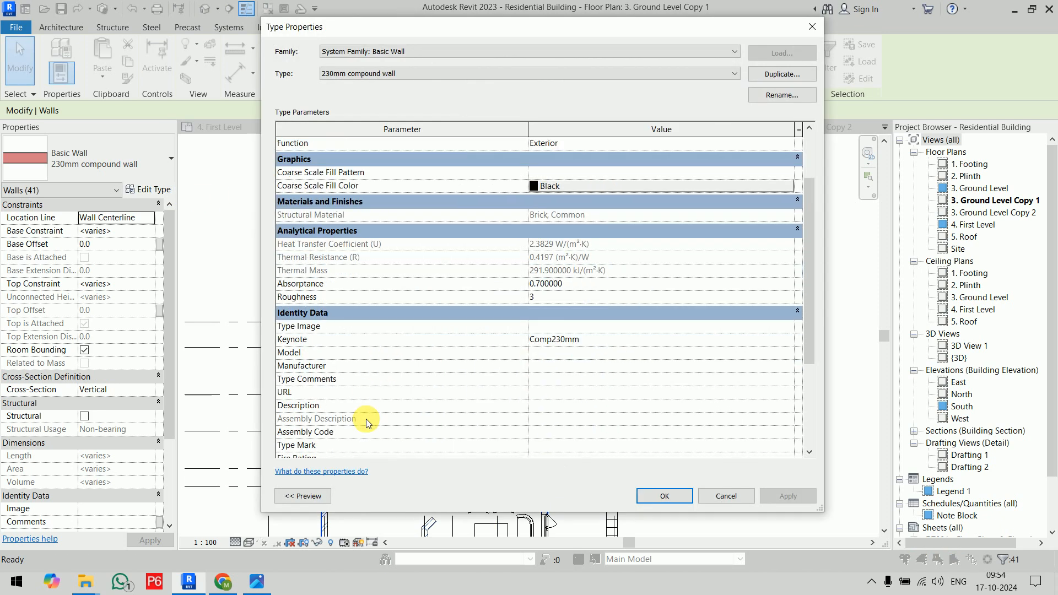
click(562, 391)
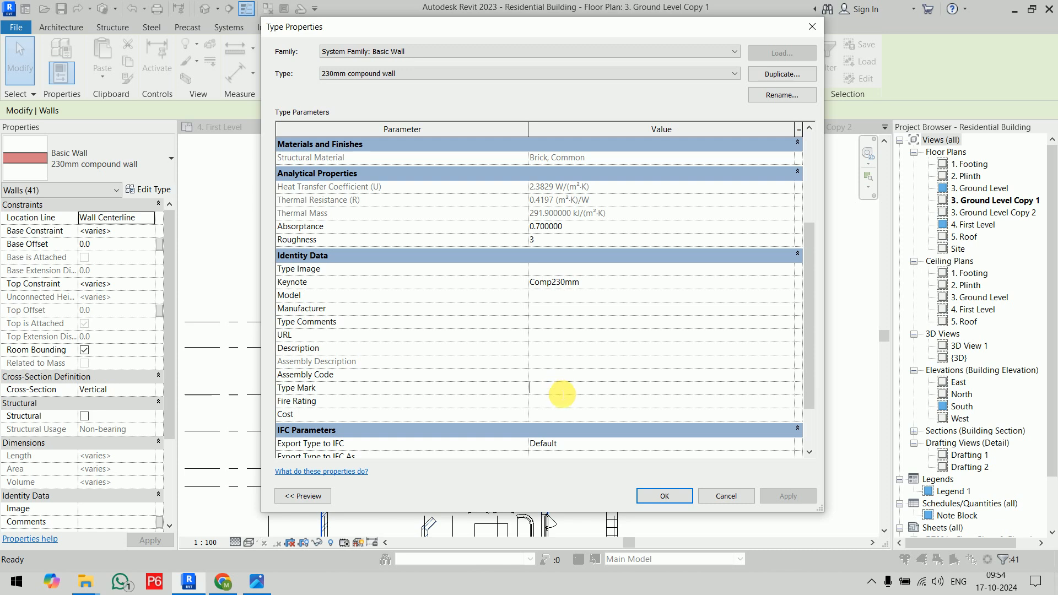
text(W230)
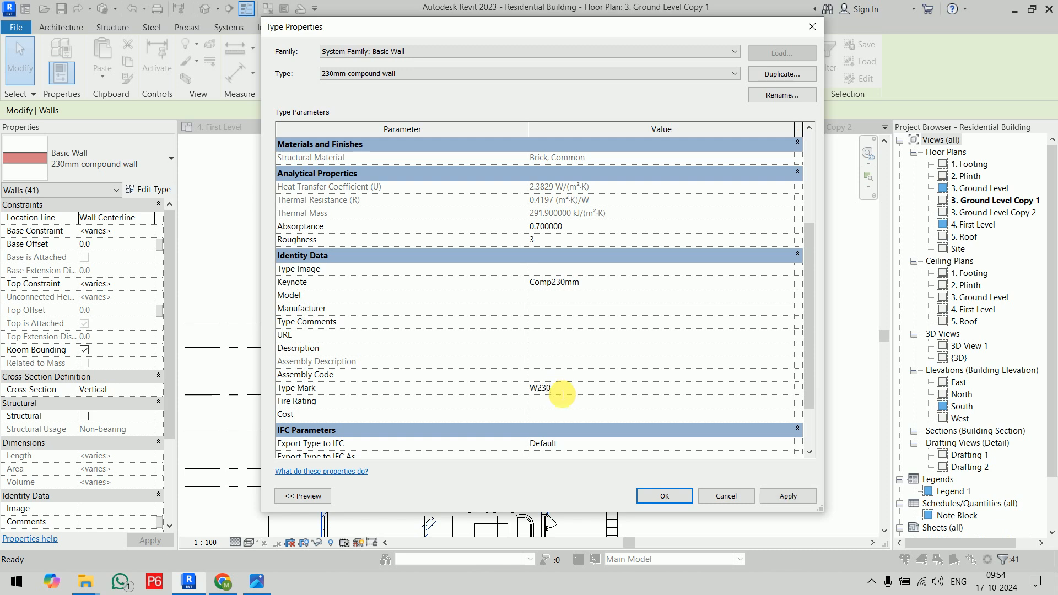
key(BackSpace)
click(673, 496)
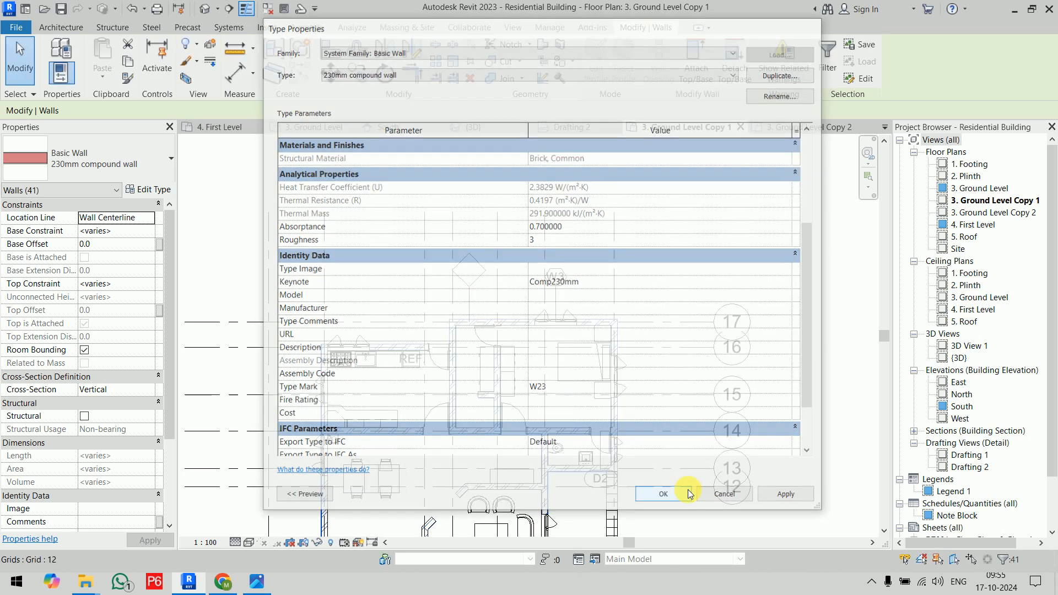
click(764, 258)
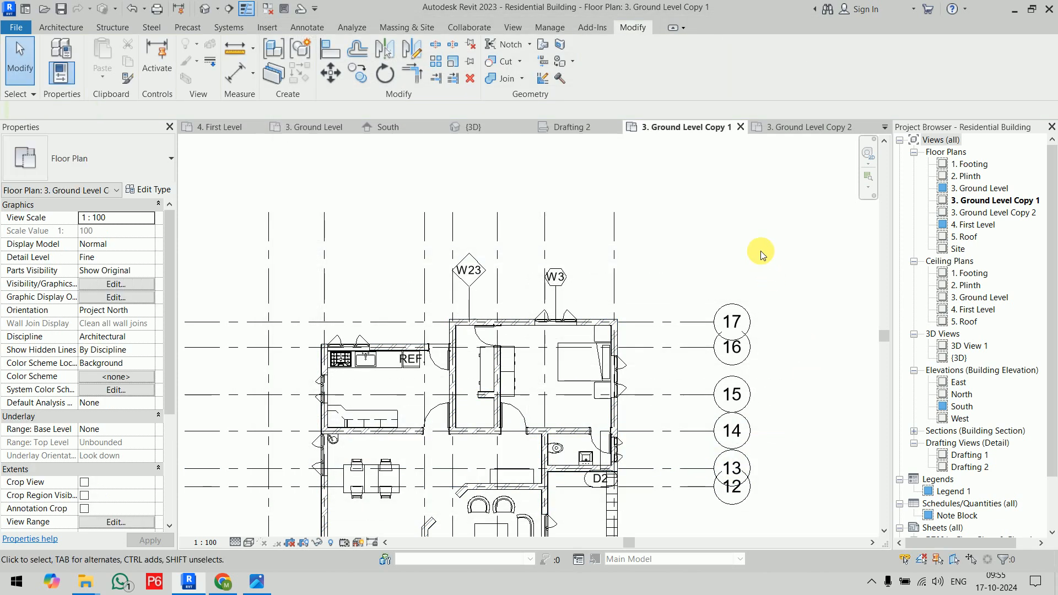
Tag by category, with leaders, the exterior walls at grid 2 and grid 7 and the lower bathroom's wall at grid 11.
scroll(761, 251, down, 1)
middle_drag(760, 242, 753, 180)
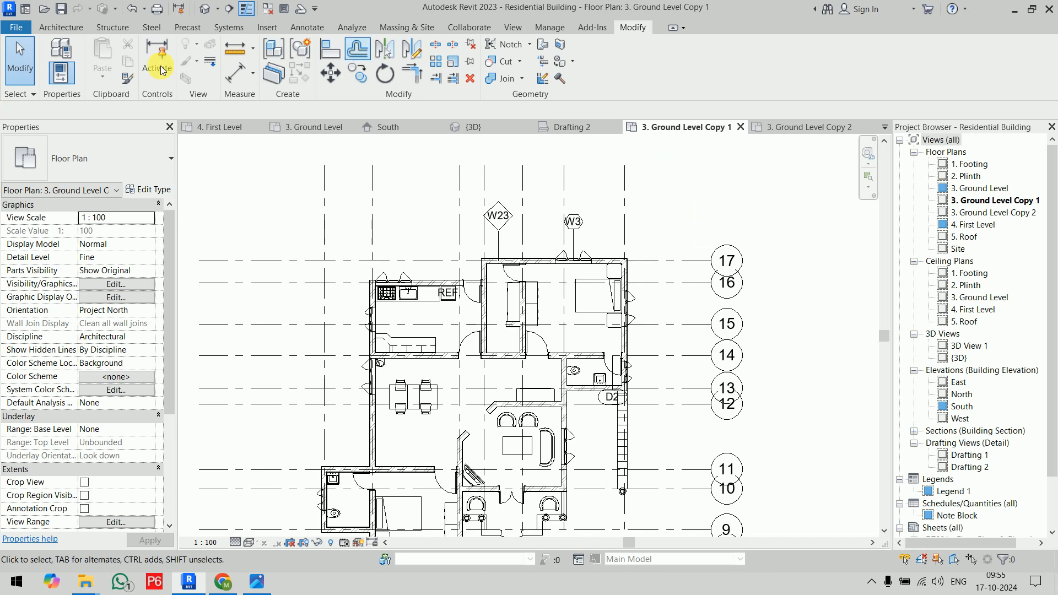
click(311, 28)
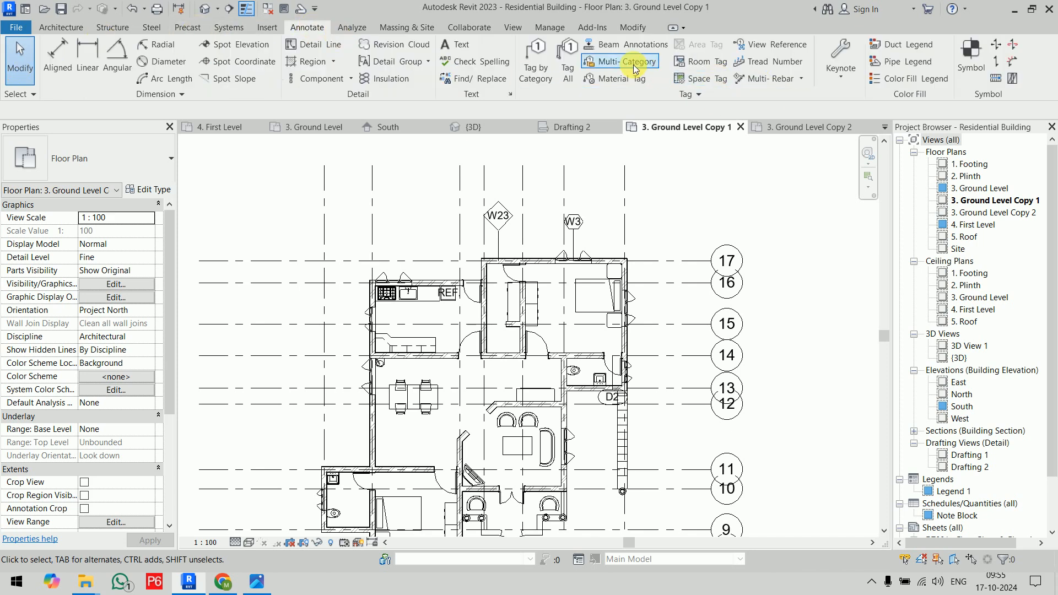
click(533, 65)
click(368, 353)
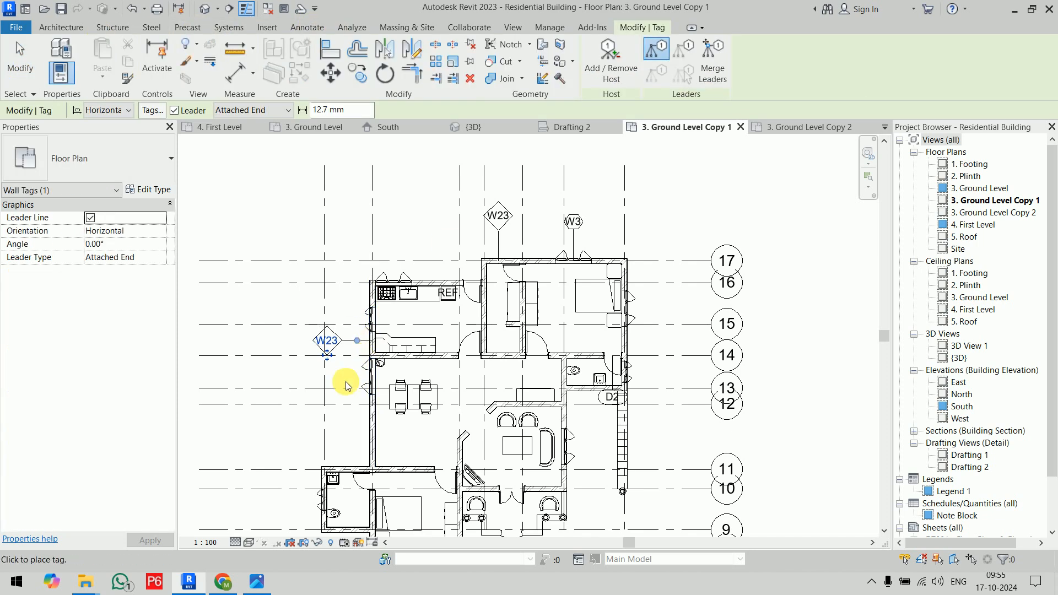
click(337, 471)
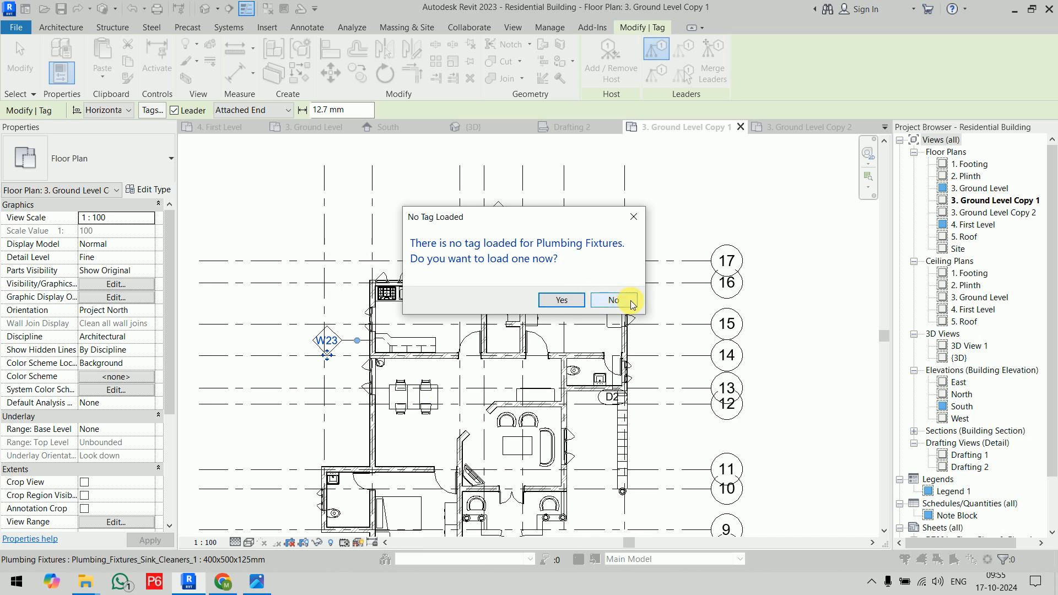
click(610, 300)
click(348, 467)
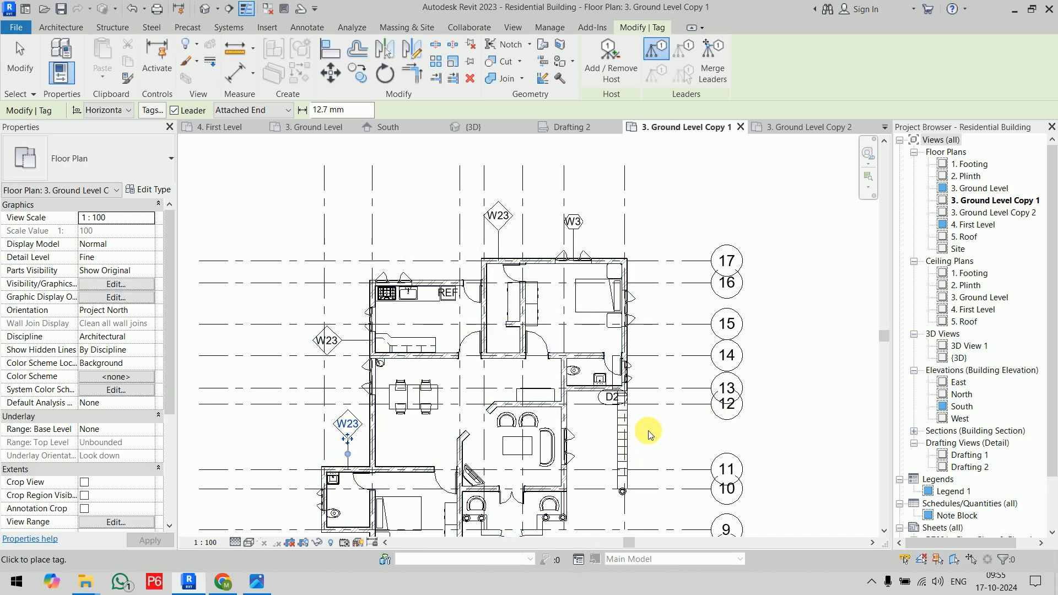
scroll(645, 430, up, 5)
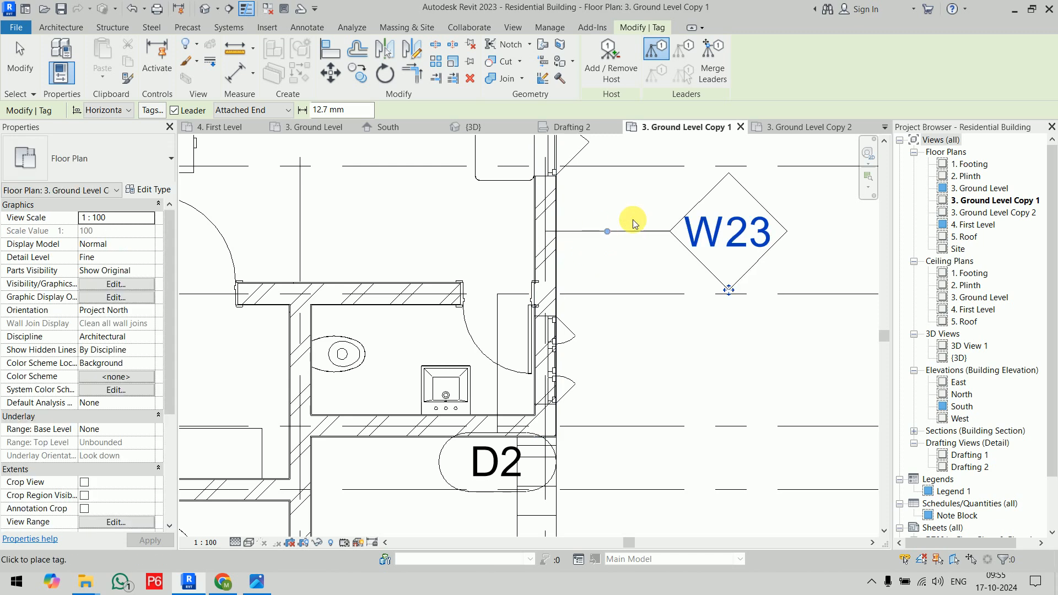
scroll(655, 253, down, 8)
middle_drag(779, 280, 763, 311)
key(Escape)
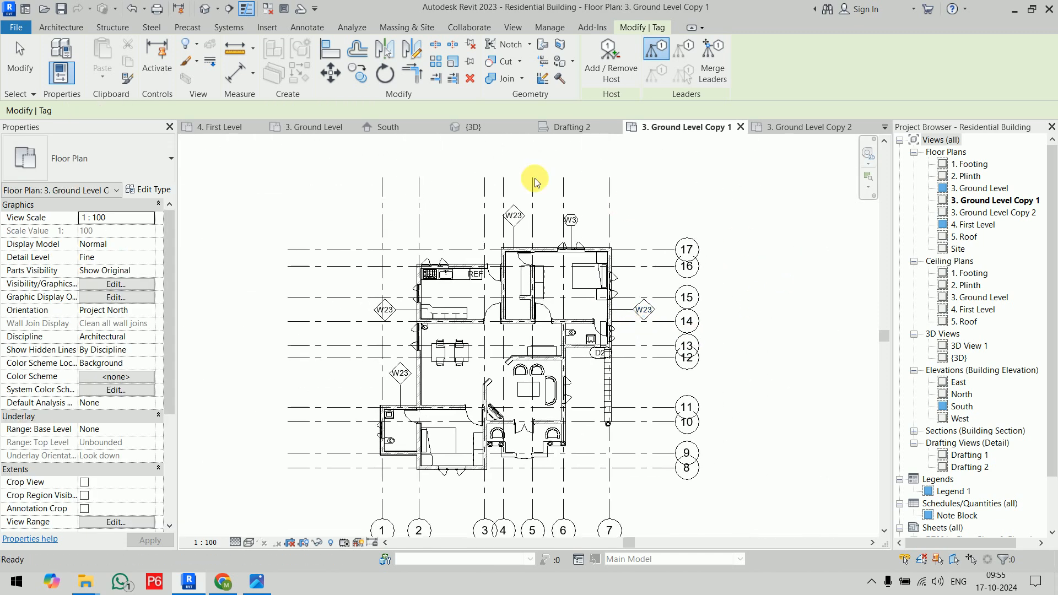
Delete the window tag and the wall tag above the bedroom's exterior wall at grid 17.
click(524, 214)
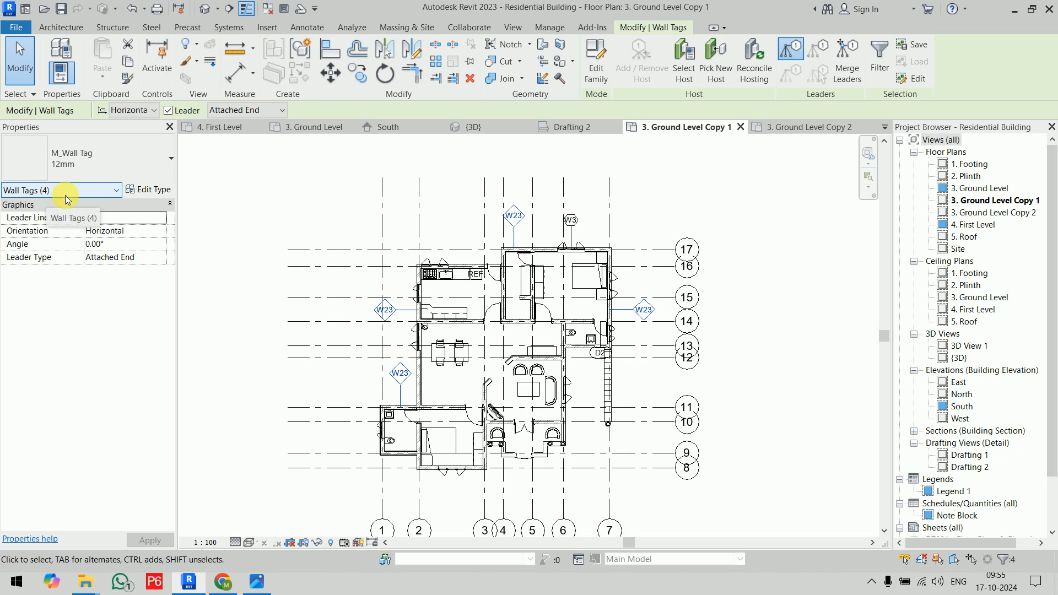
key(Escape)
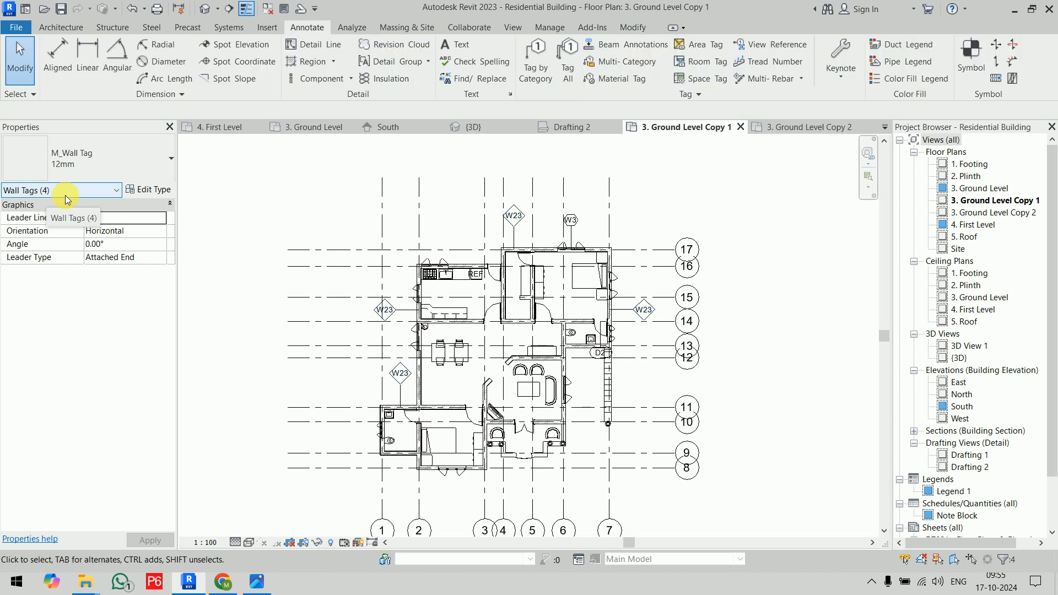
scroll(636, 279, up, 3)
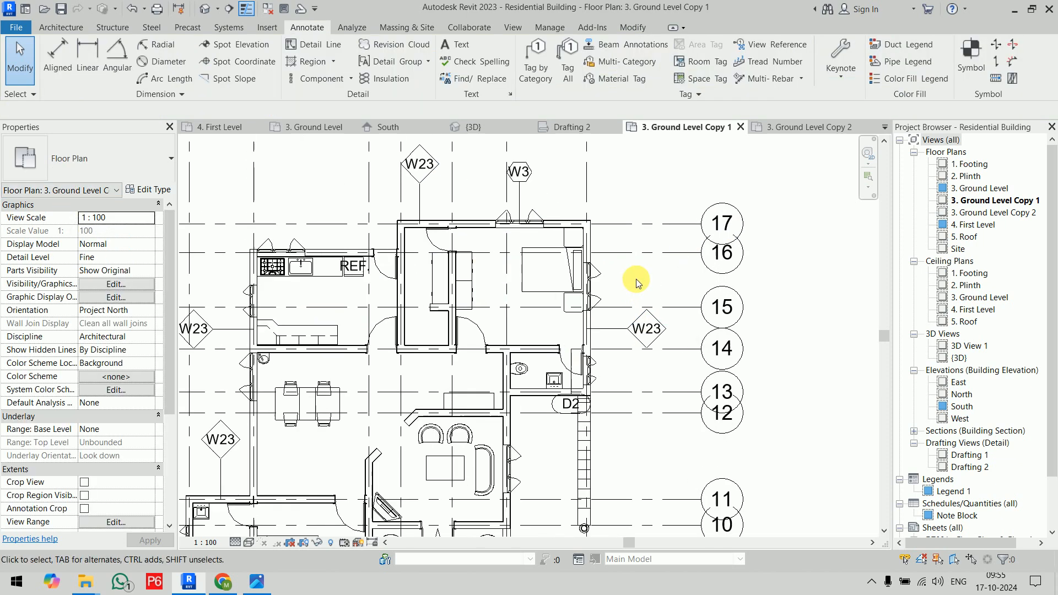
click(518, 199)
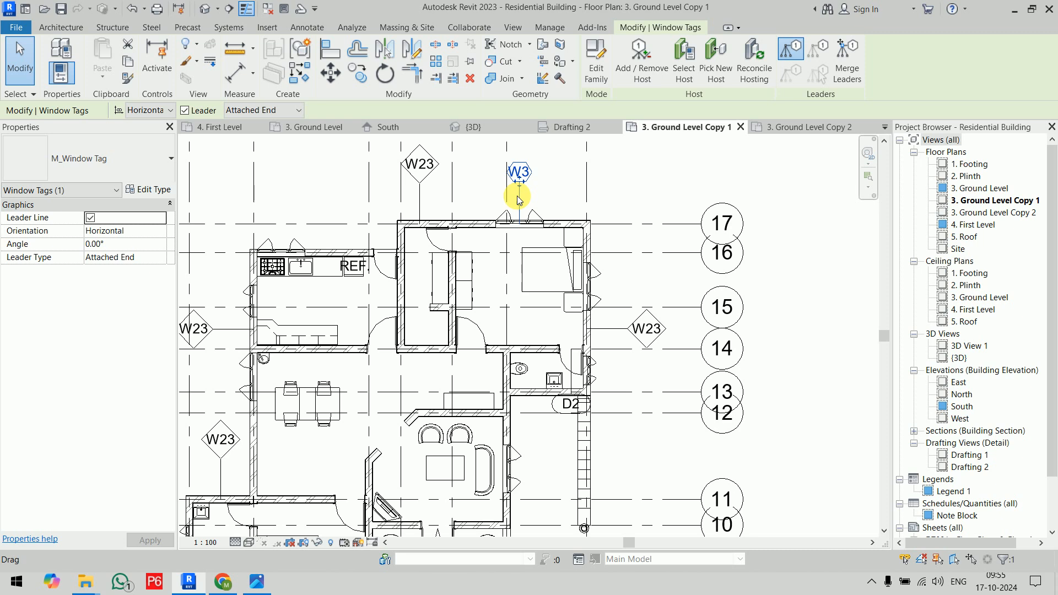
key(Delete)
click(428, 199)
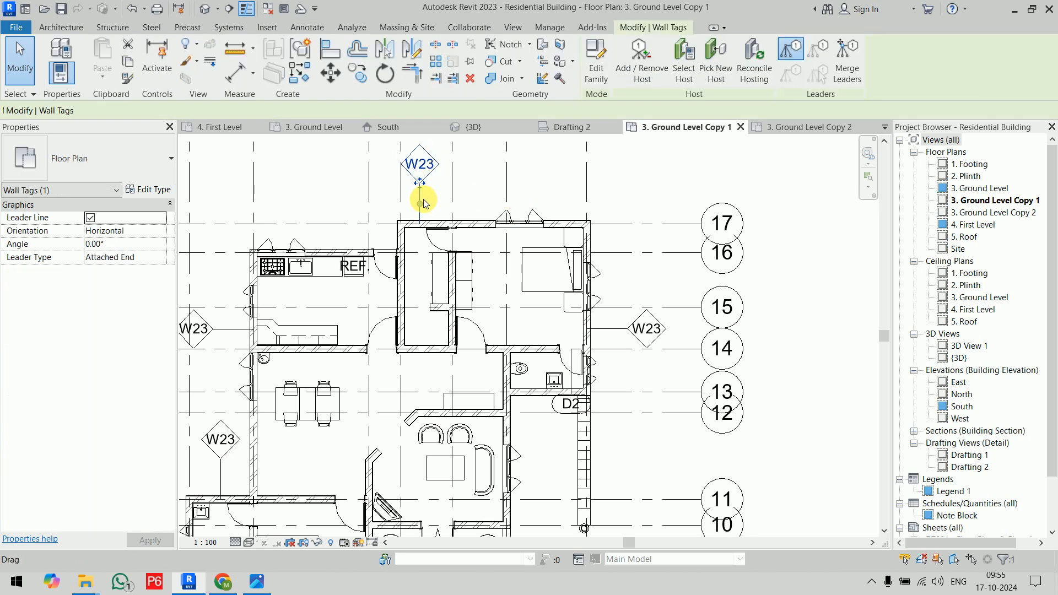
key(Delete)
scroll(570, 373, up, 3)
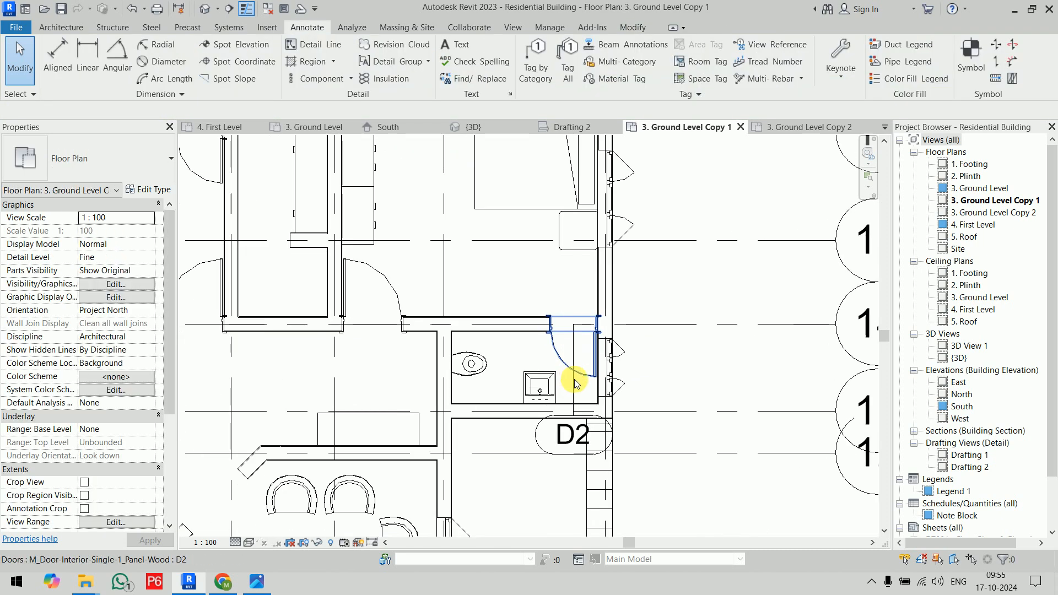
Delete the leadered door tag below the bathroom near grid 14.
click(573, 379)
click(574, 397)
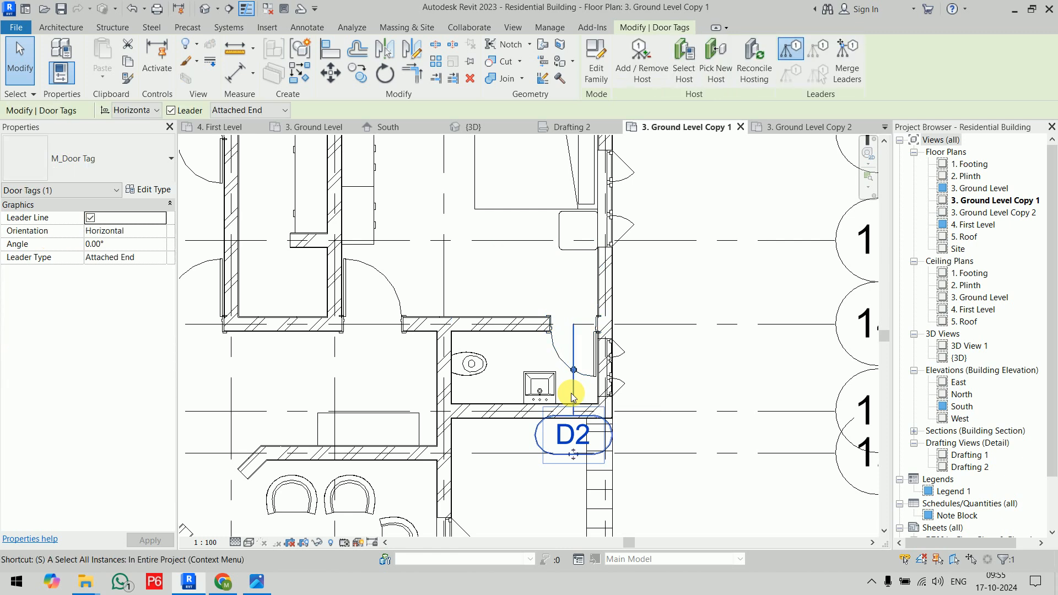
click(704, 243)
scroll(733, 226, down, 5)
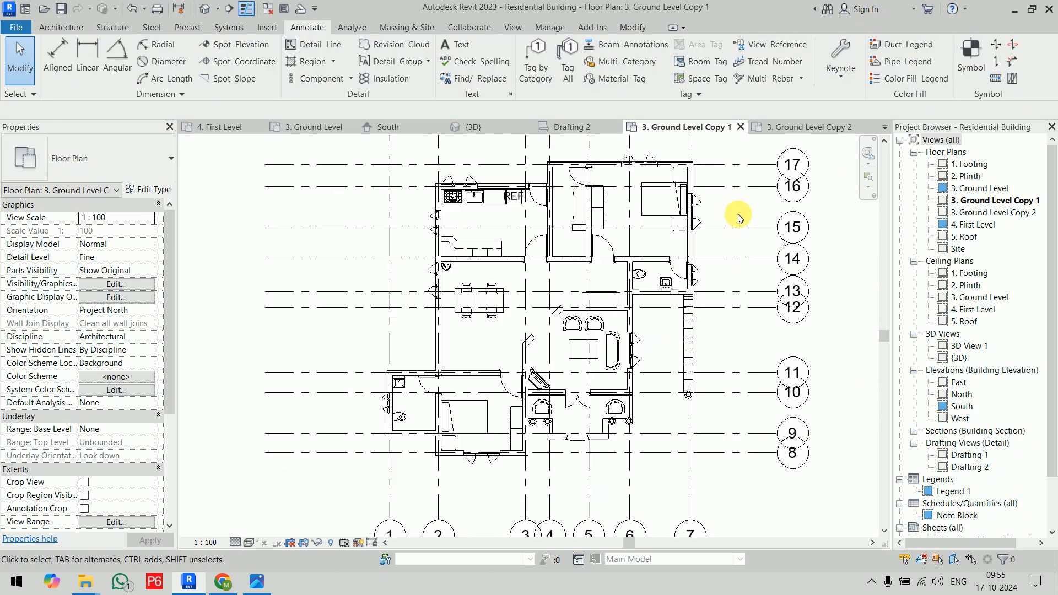
Tag all untagged doors and windows in the current view with M_Door Tag and M_Window Tag, horizontally and without leaders.
click(569, 77)
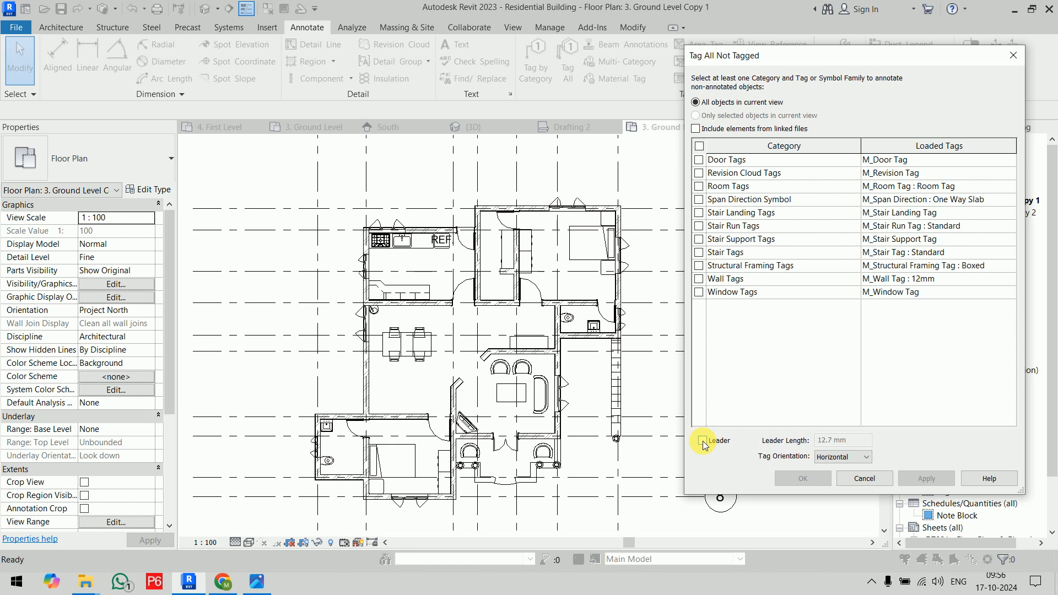
click(700, 160)
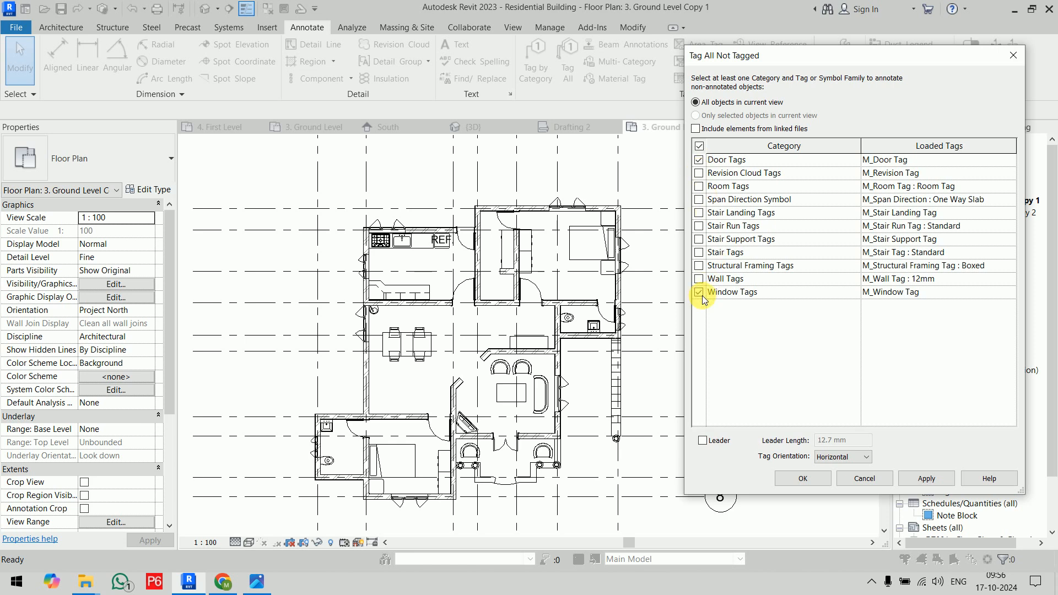
click(807, 479)
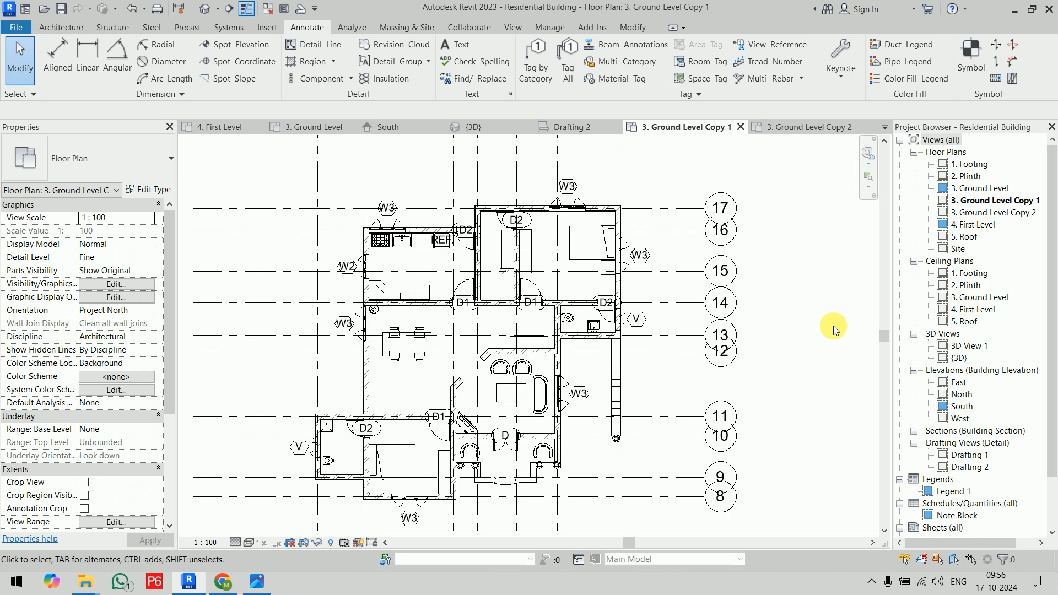
Move the tag of the bathroom door at grid 14 up into the bedroom, clear of the wall.
scroll(685, 287, up, 5)
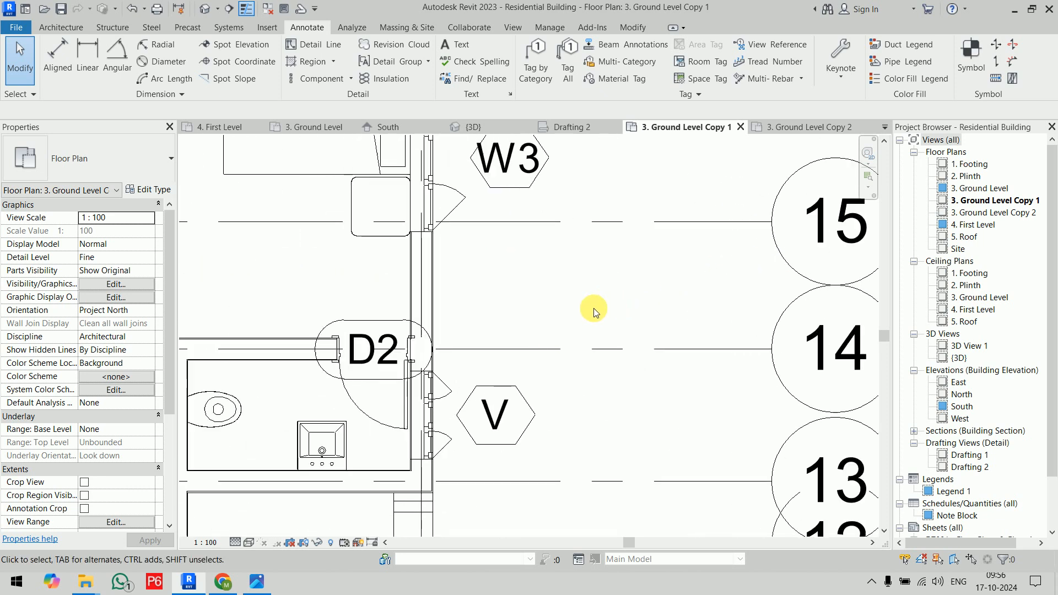
click(385, 333)
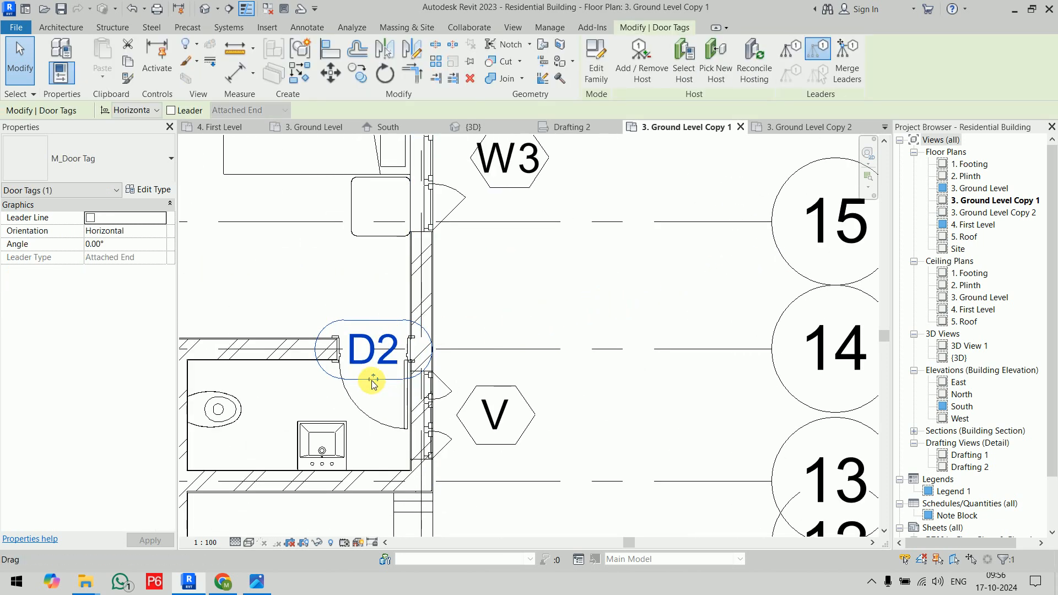
drag(373, 380, 377, 319)
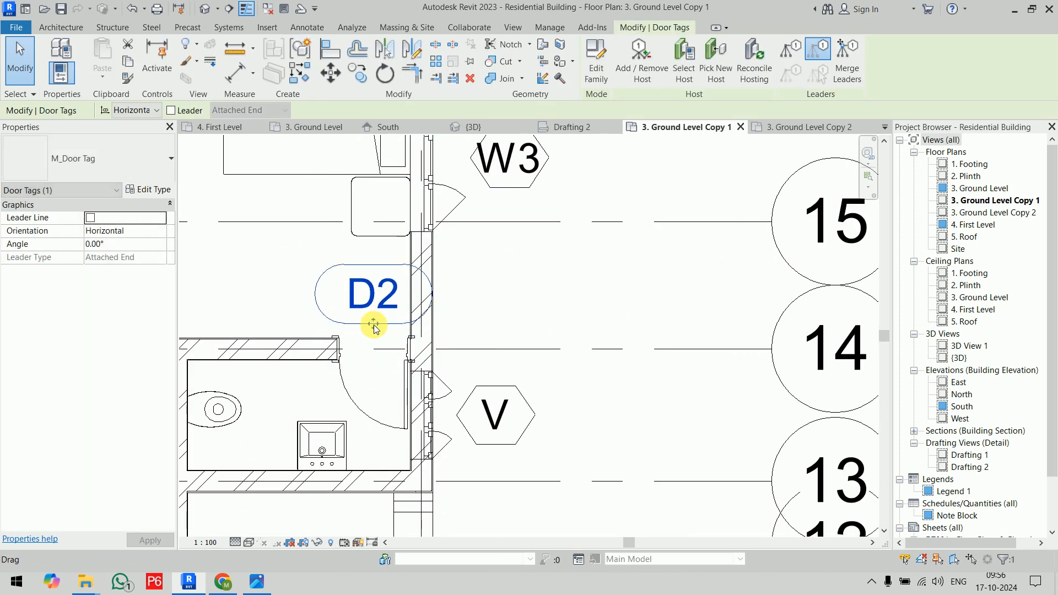
click(568, 299)
scroll(568, 299, down, 5)
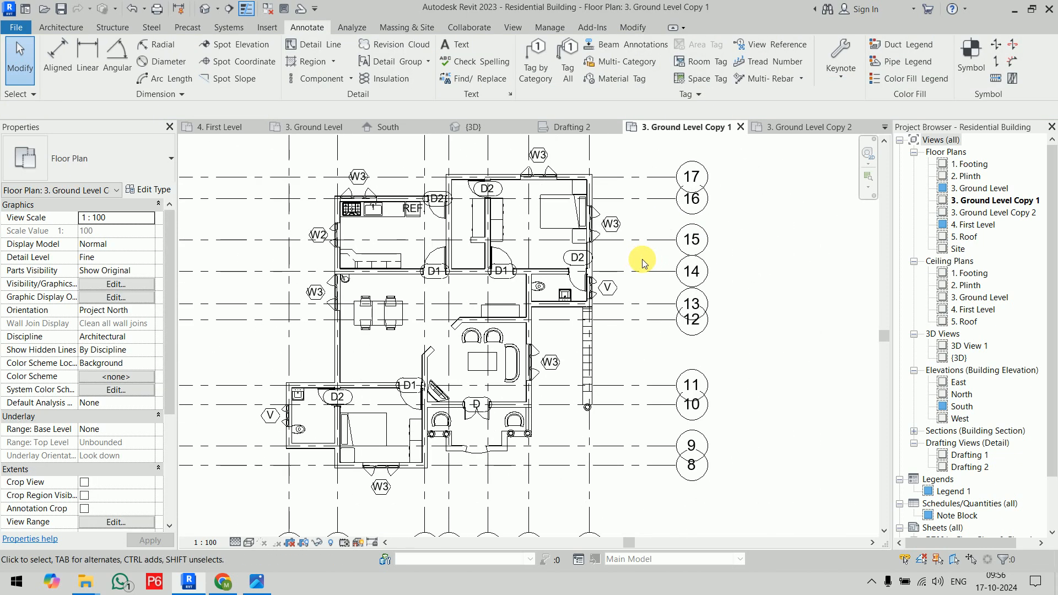
Open the M_Door Tag family for editing and check its label, outline arc and family types.
click(576, 257)
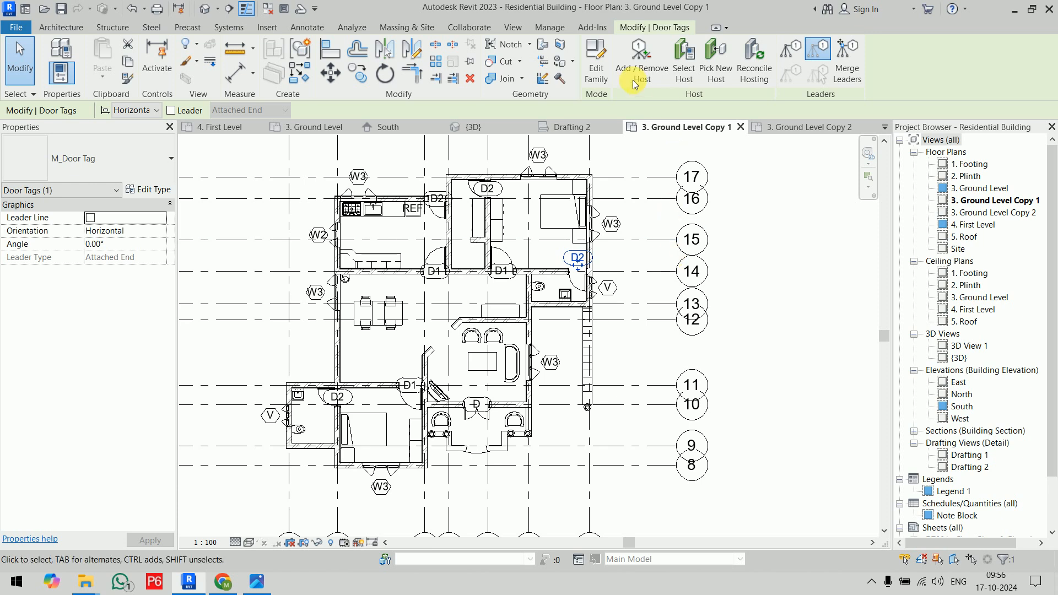
click(590, 68)
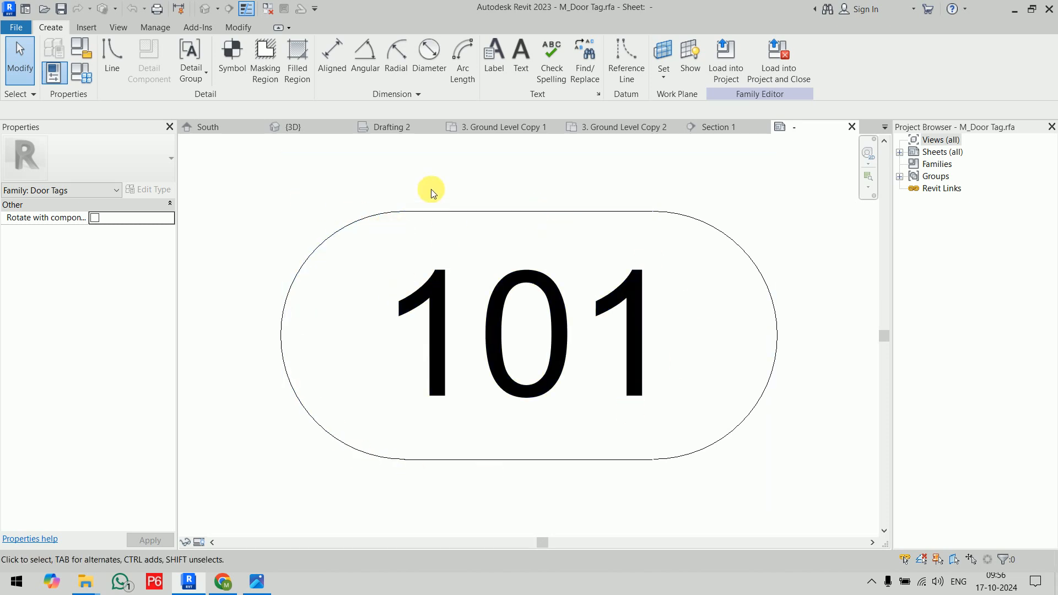
click(449, 154)
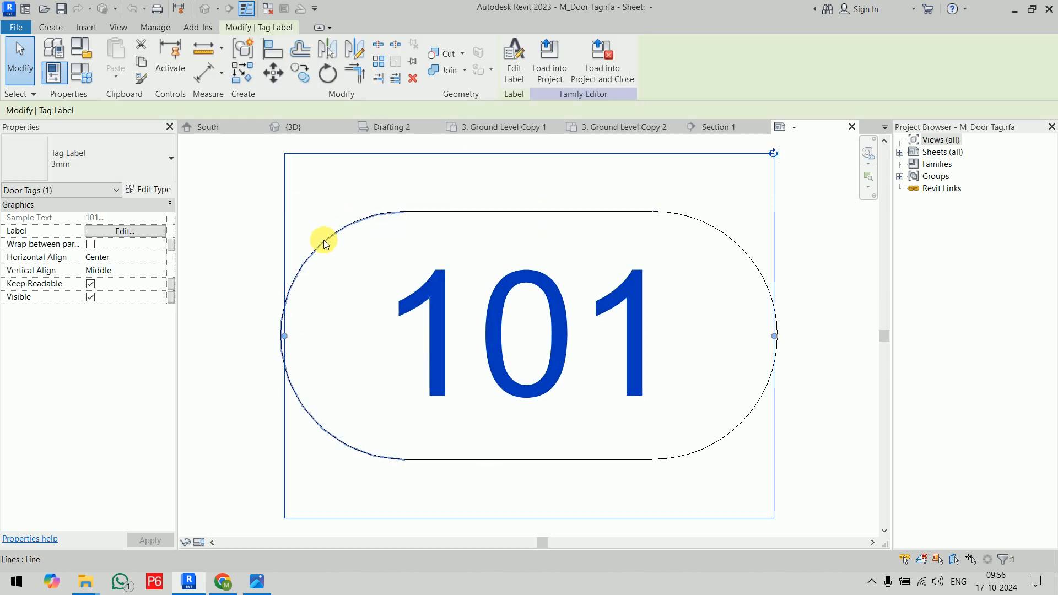
click(318, 253)
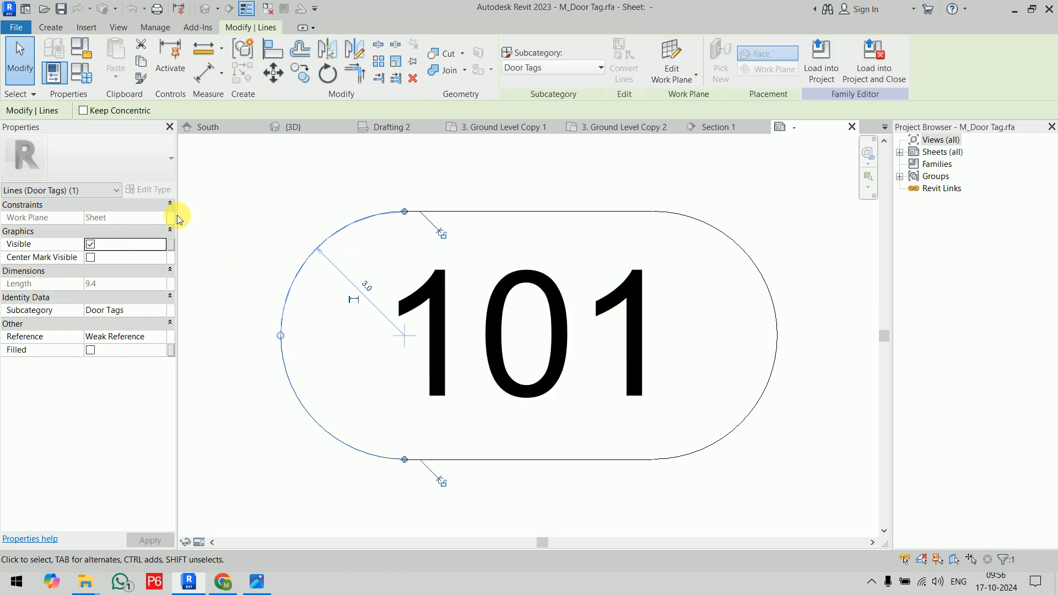
click(284, 231)
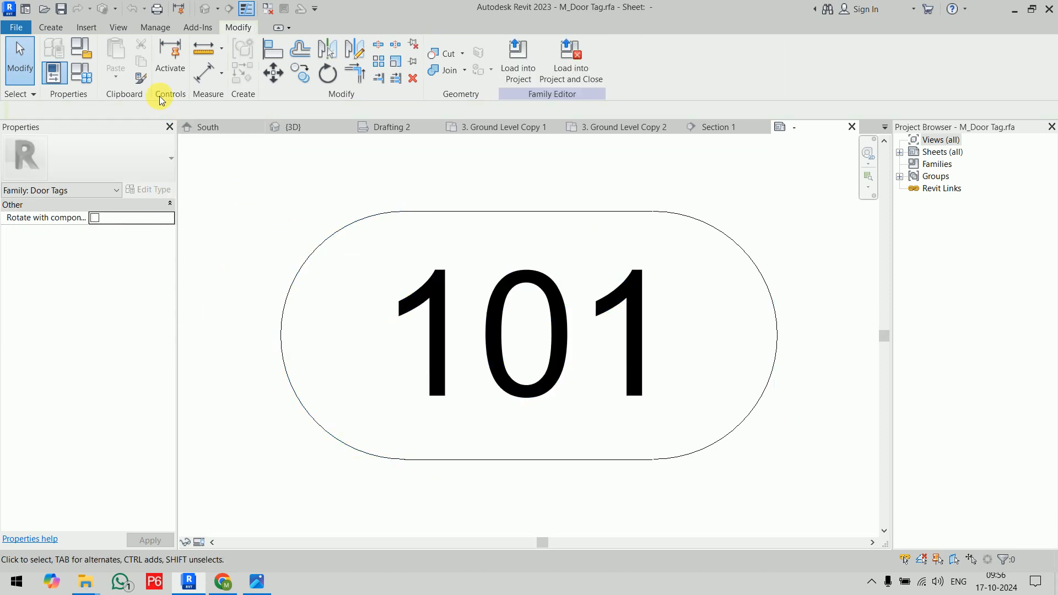
click(93, 70)
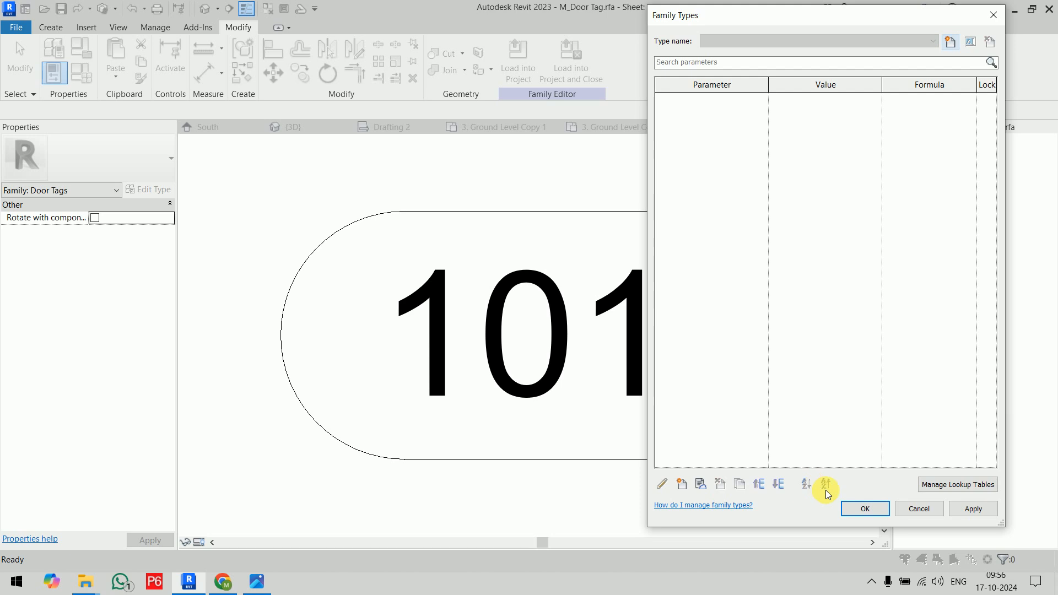
click(919, 509)
click(553, 290)
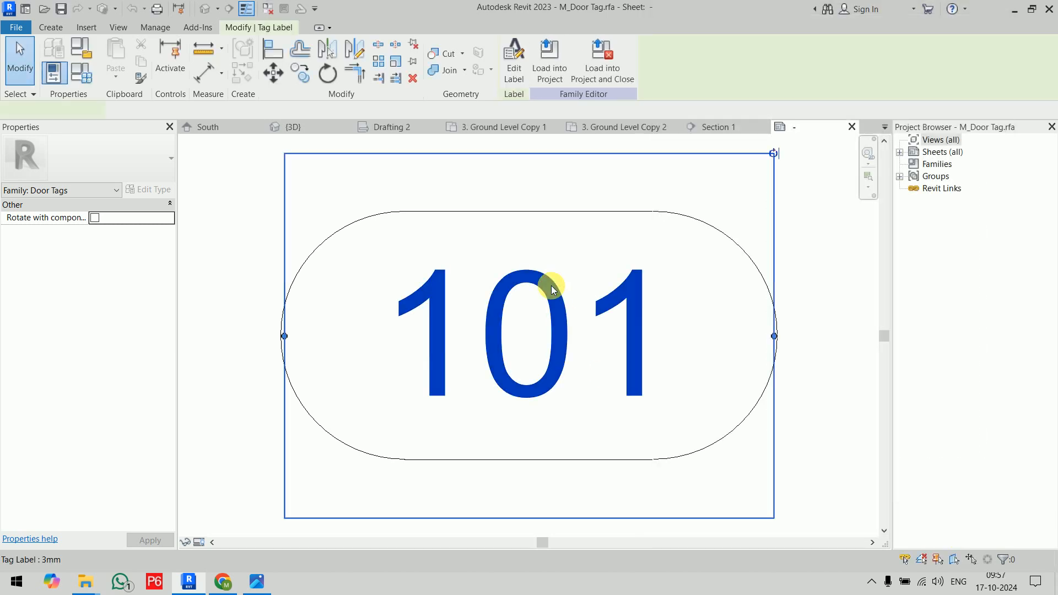
click(243, 167)
Delete the two arcs and two straight lines that outline the door tag label.
click(314, 258)
key(Delete)
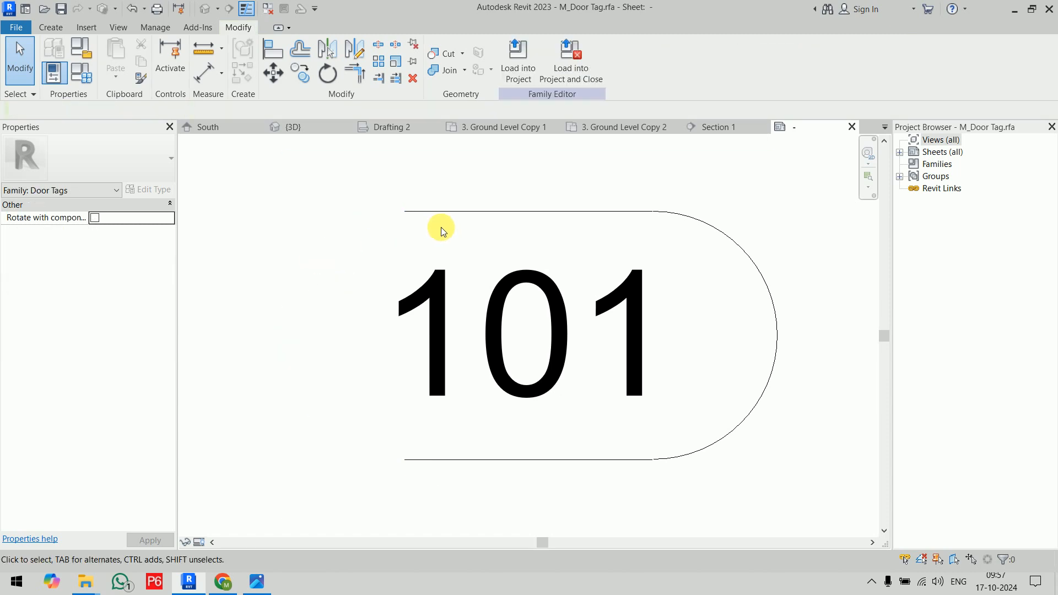
click(466, 216)
key(Delete)
click(712, 225)
key(Delete)
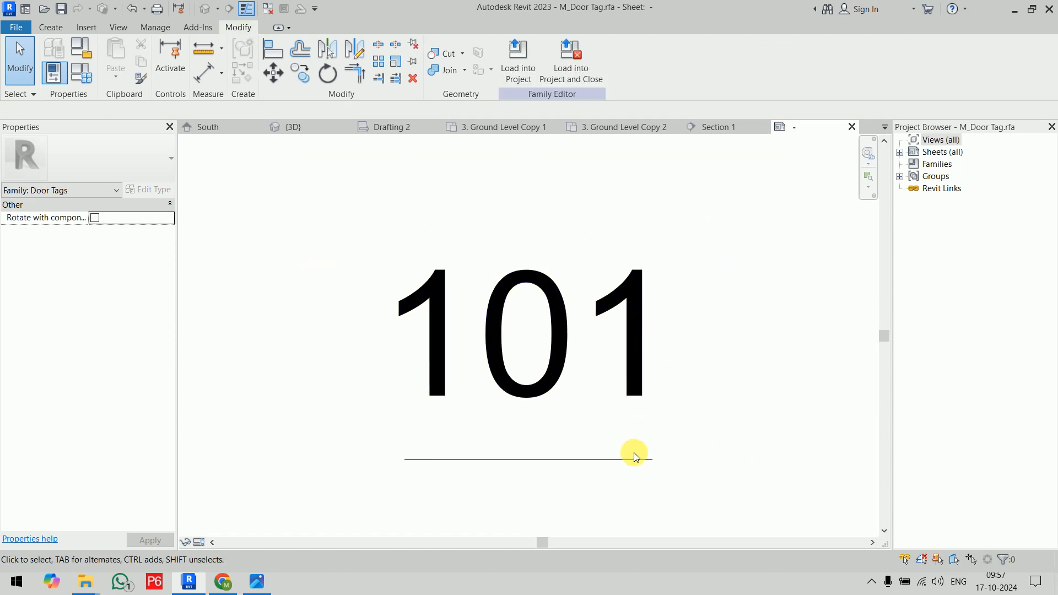
click(635, 459)
key(Delete)
Load the edited door tag into the project and close it without saving the family file, overwriting the existing version.
click(610, 325)
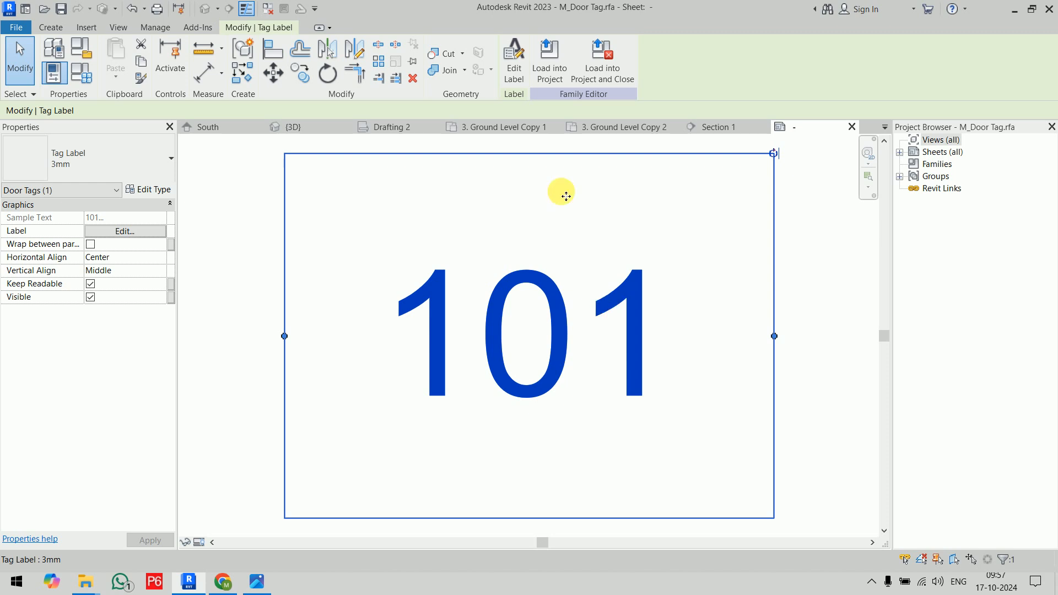
click(618, 70)
click(561, 299)
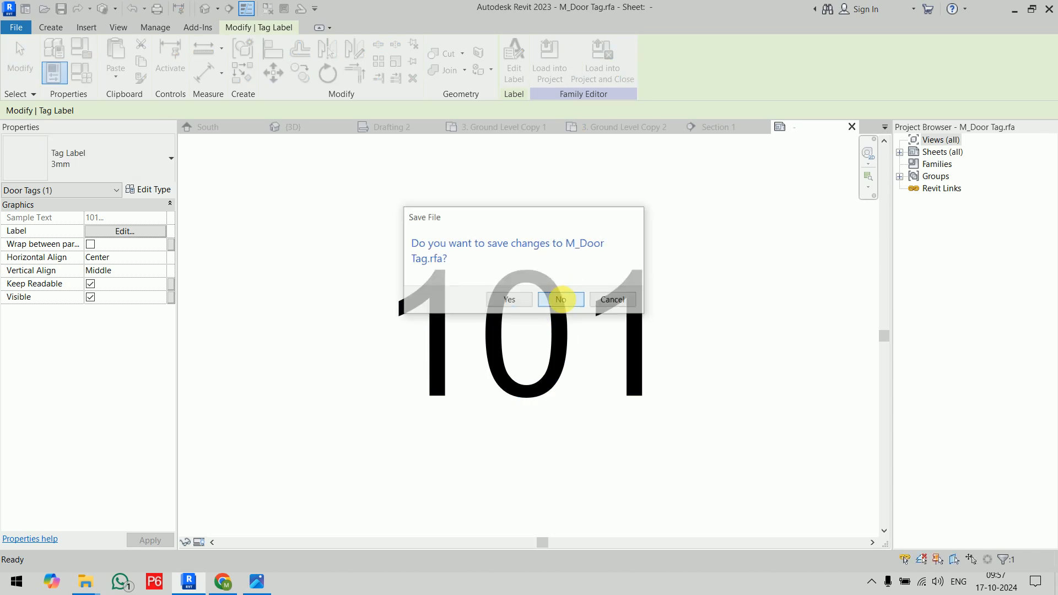
click(527, 293)
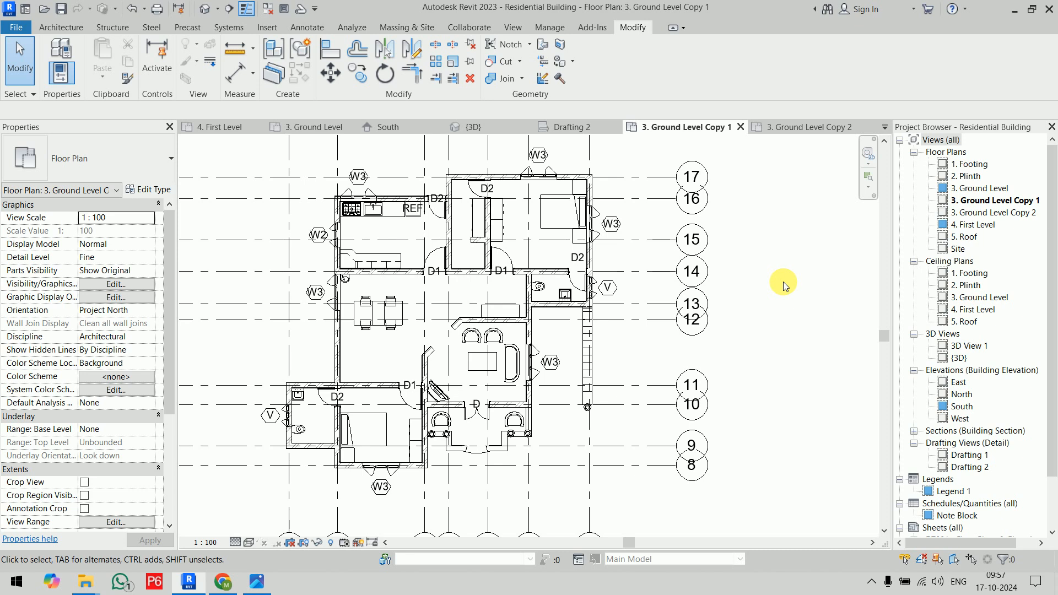
Open the M_Window Tag family from the bedroom's tag near grid 15 to view its outline, and return to the project without saving.
click(598, 223)
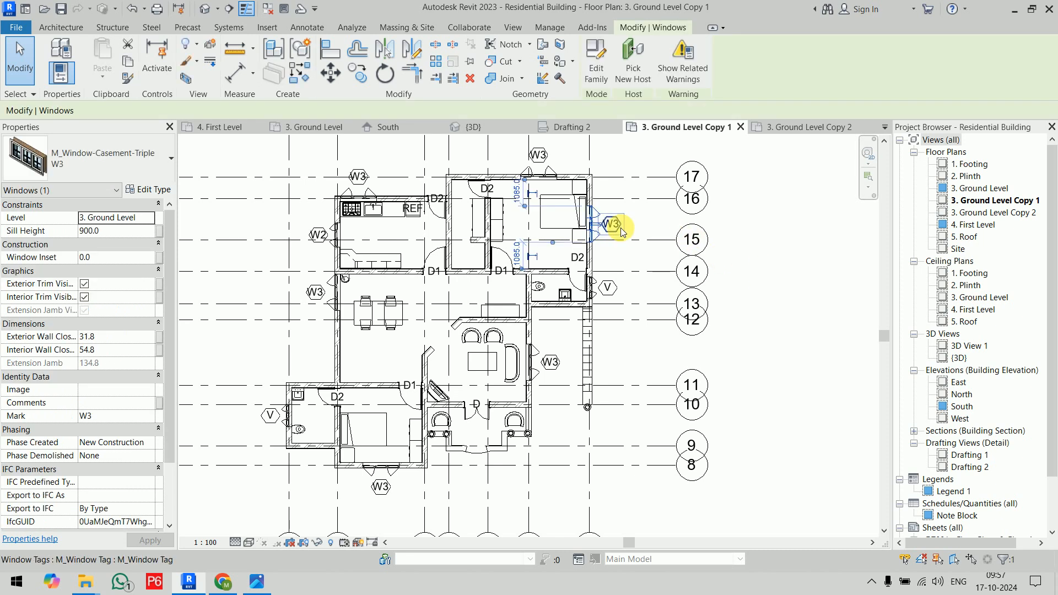
click(639, 219)
click(604, 227)
click(632, 223)
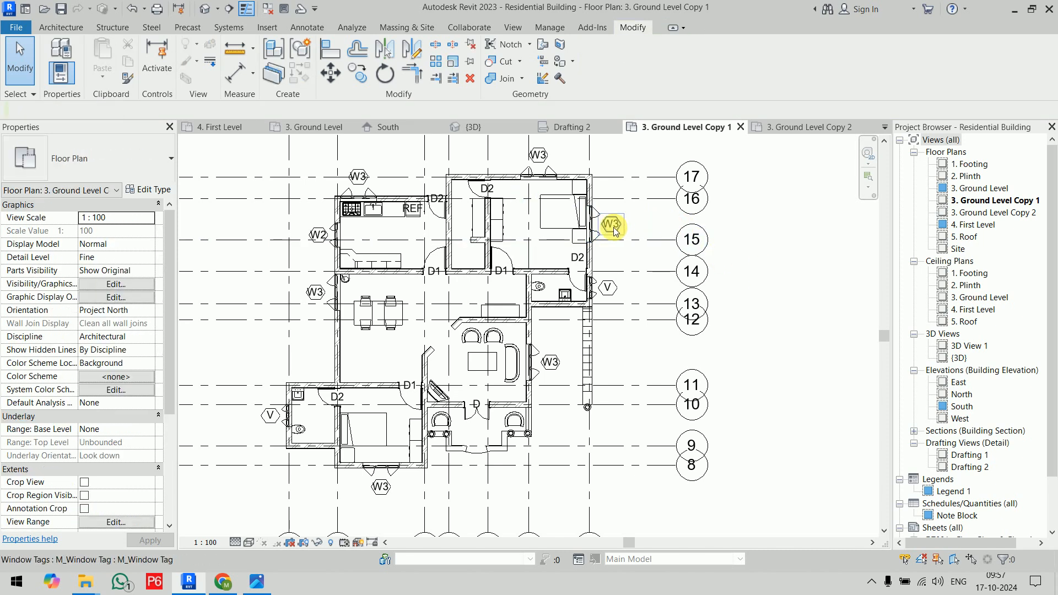
click(613, 228)
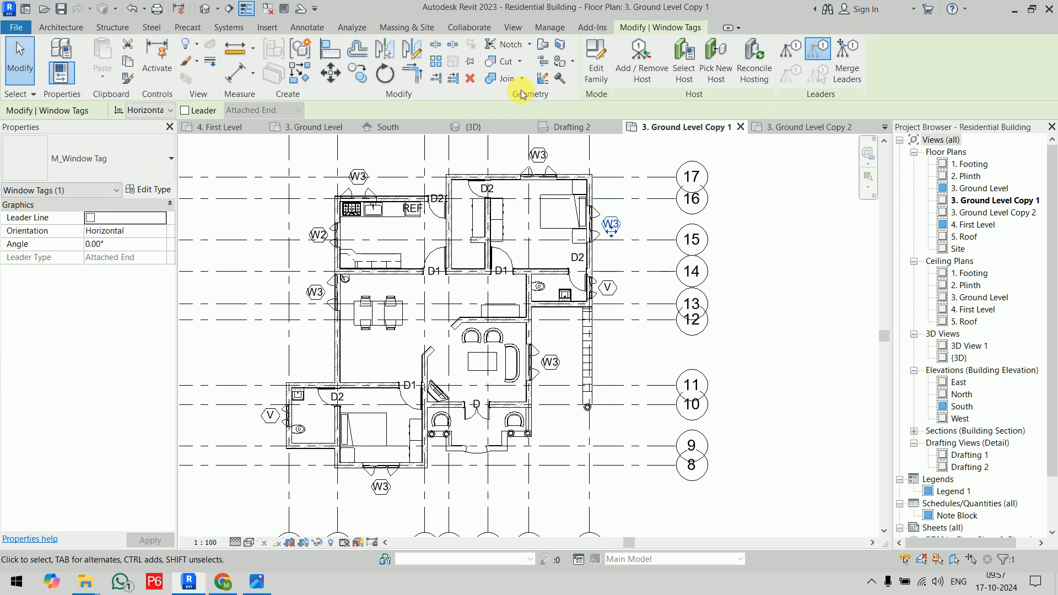
click(581, 77)
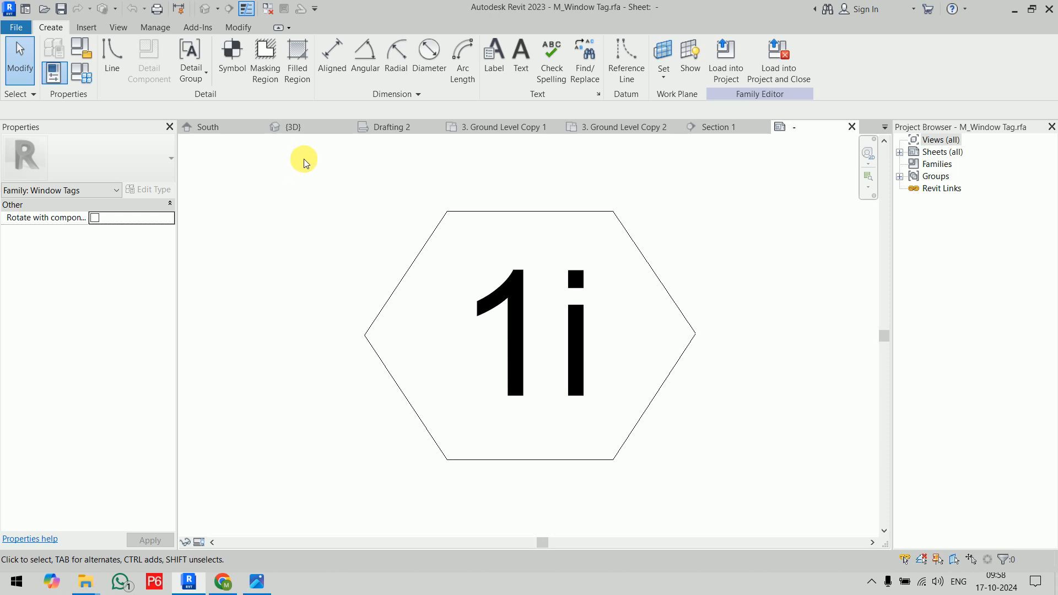
click(779, 59)
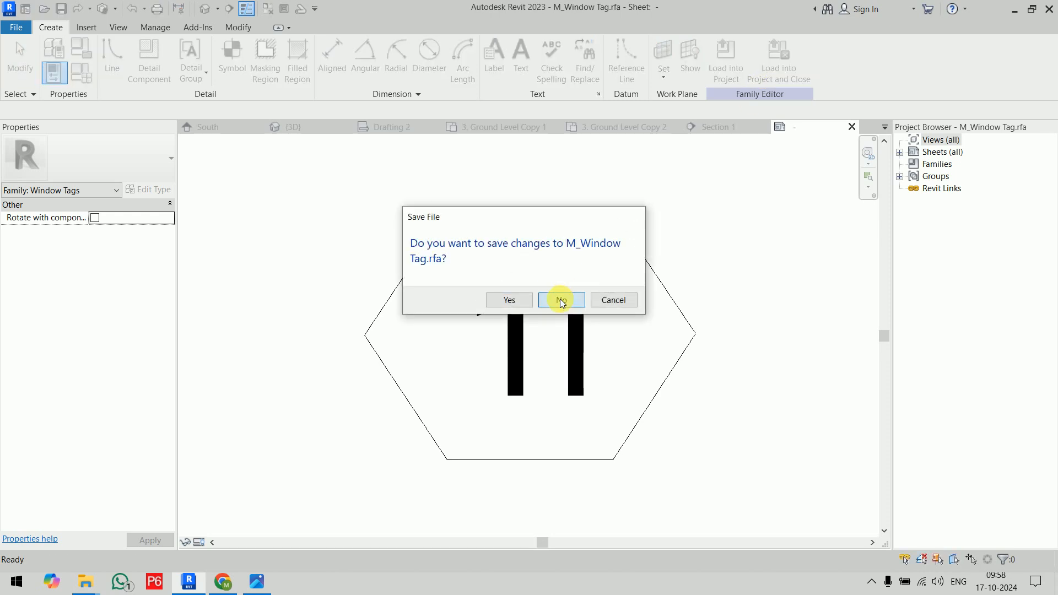
click(560, 299)
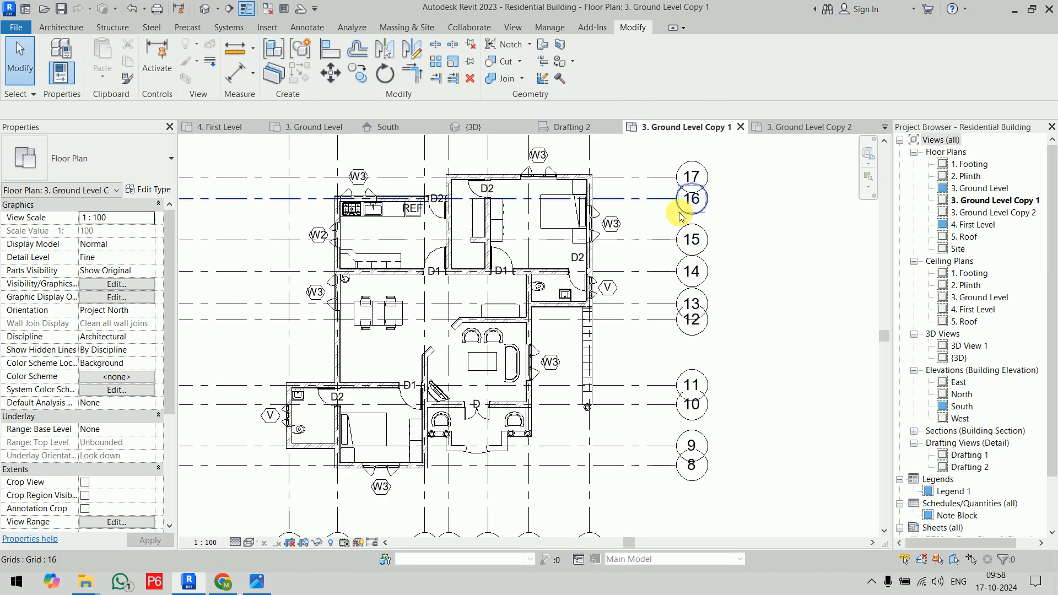
Examine the window tag beside the bedroom's exterior window near grid 15 up close.
scroll(491, 237, up, 8)
click(473, 290)
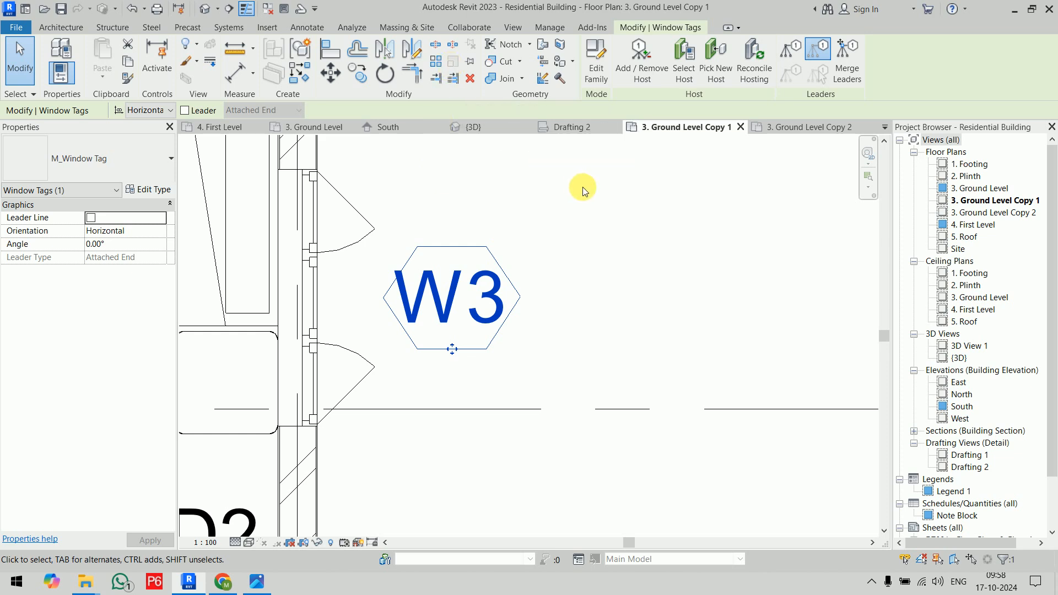
click(623, 215)
scroll(643, 259, down, 6)
scroll(624, 298, down, 2)
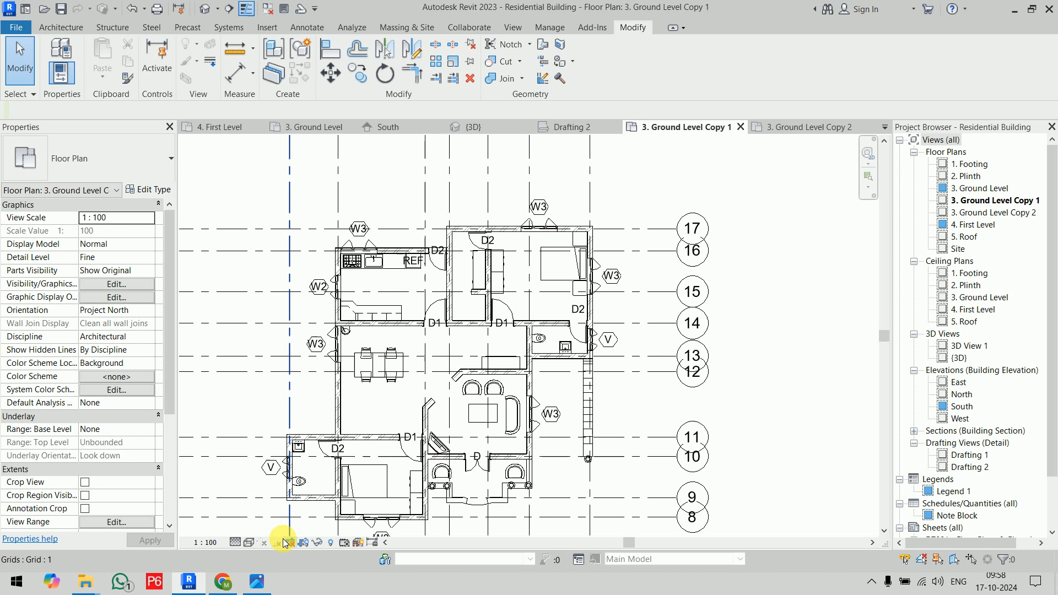
Try the floor plan at view scales 1:50 and 1:200 to compare annotation sizes, and return it to 1:100.
click(207, 543)
click(231, 448)
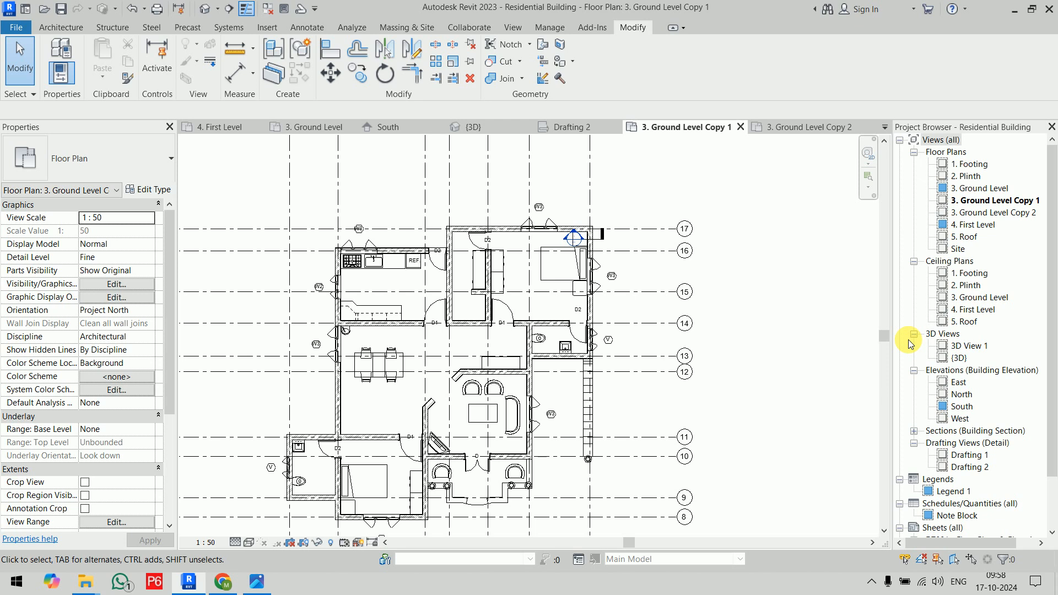
click(206, 542)
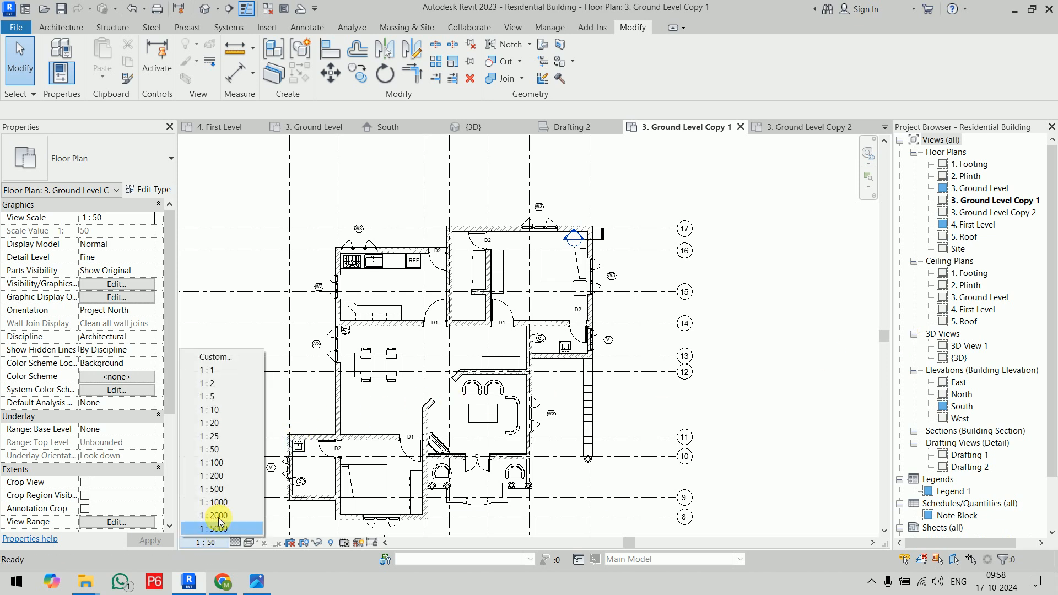
click(225, 476)
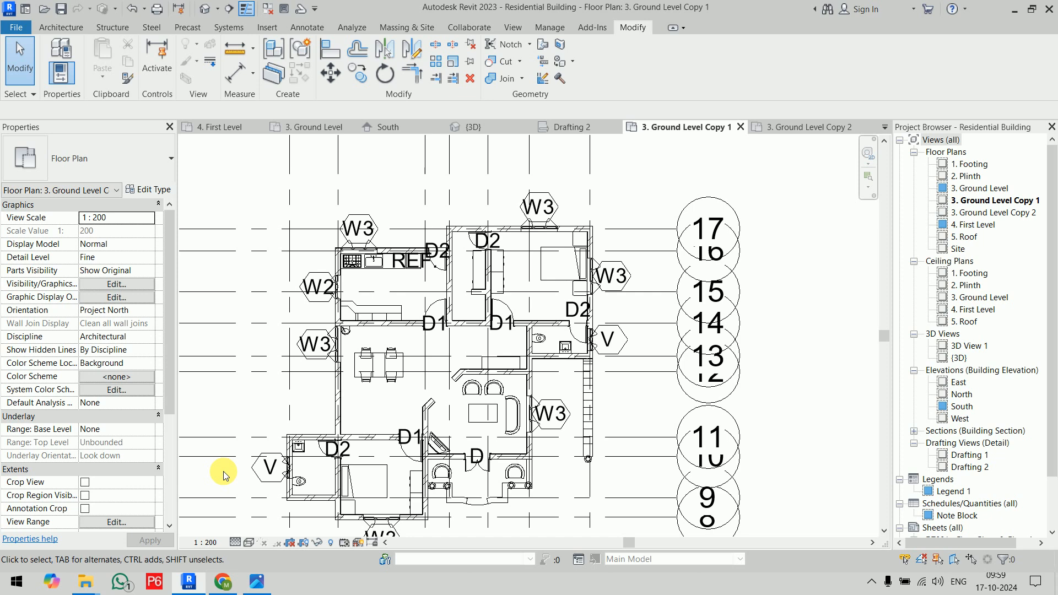
click(206, 543)
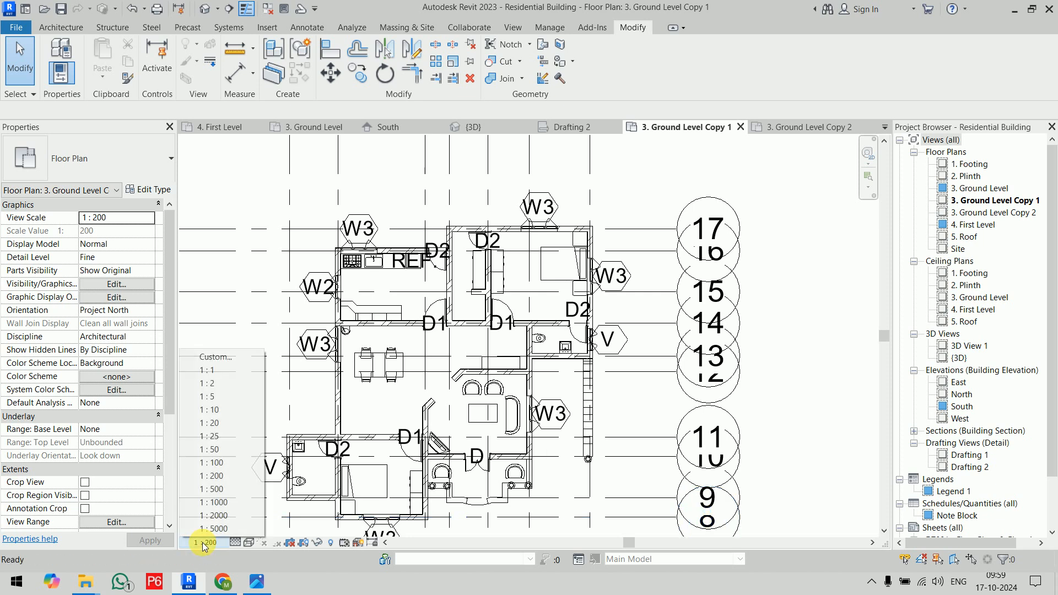
click(221, 449)
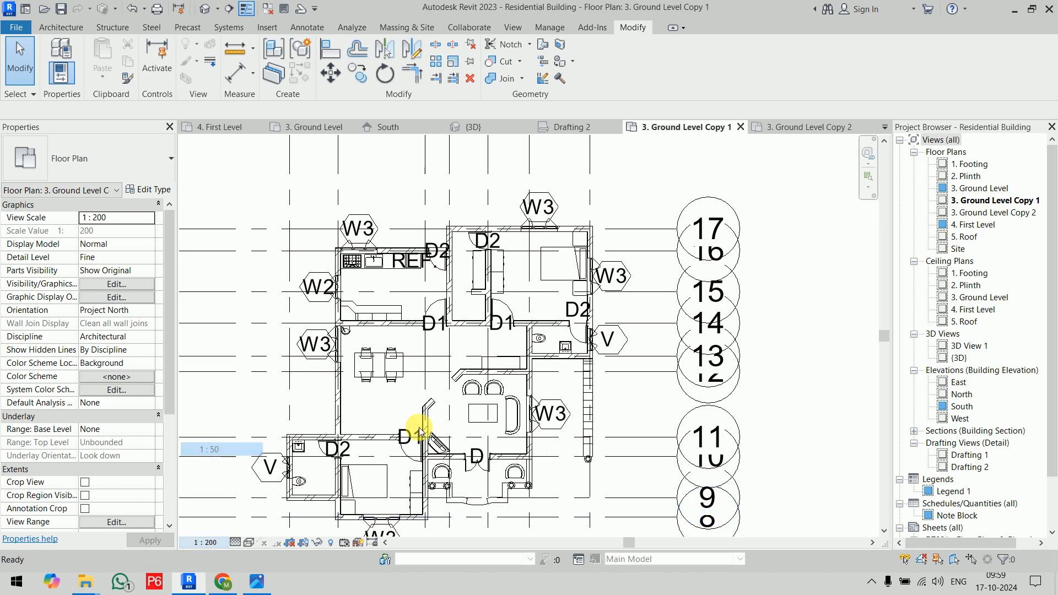
click(206, 542)
click(229, 466)
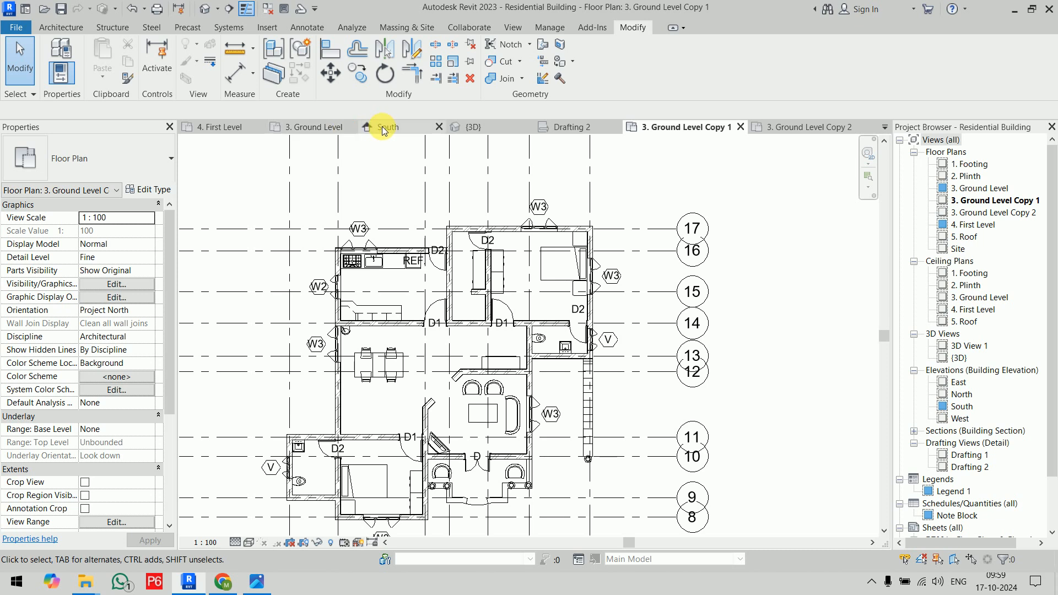
Start Multi-Category tagging in the 3. Ground Level plan and browse to the US Annotations family folder to load a tag.
click(307, 126)
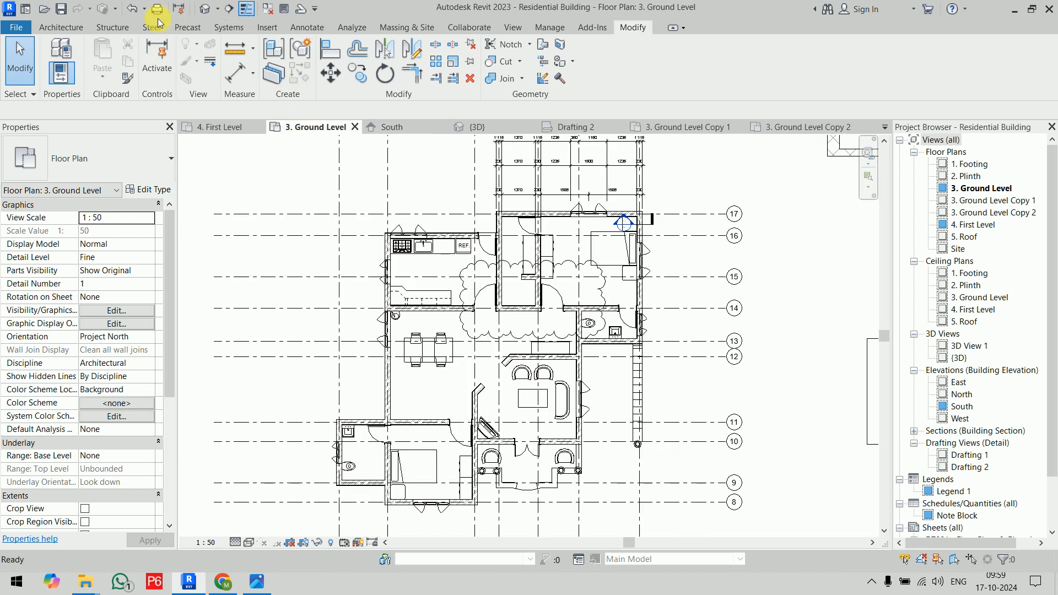
click(307, 27)
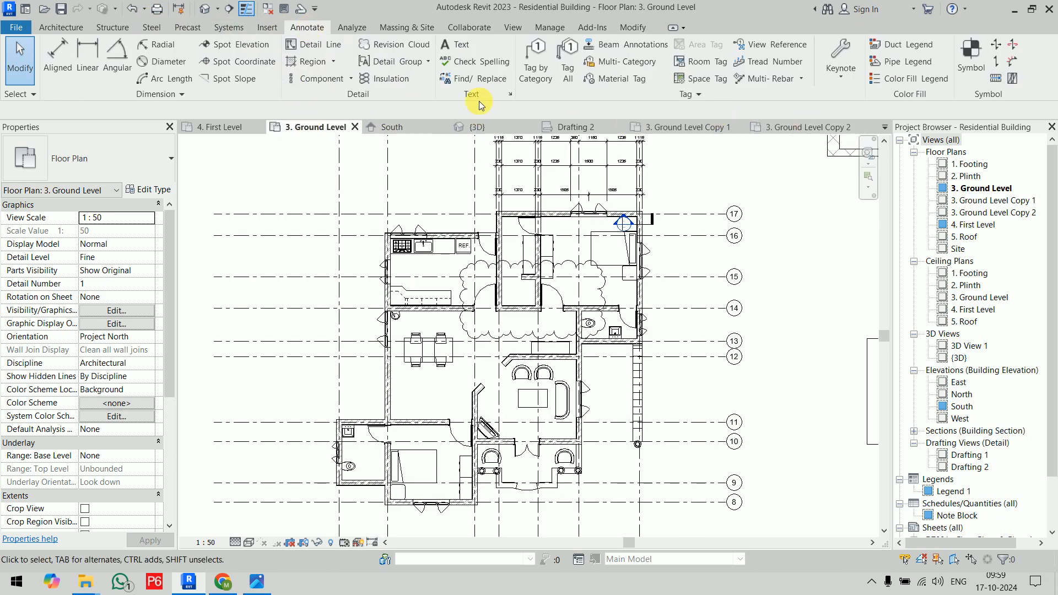
click(535, 61)
click(626, 64)
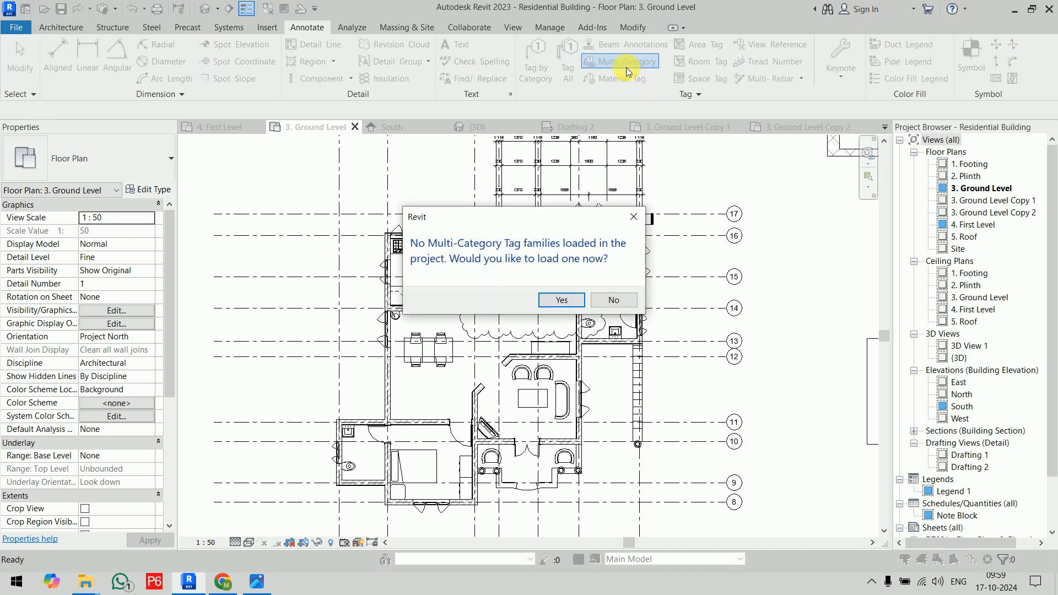
click(562, 300)
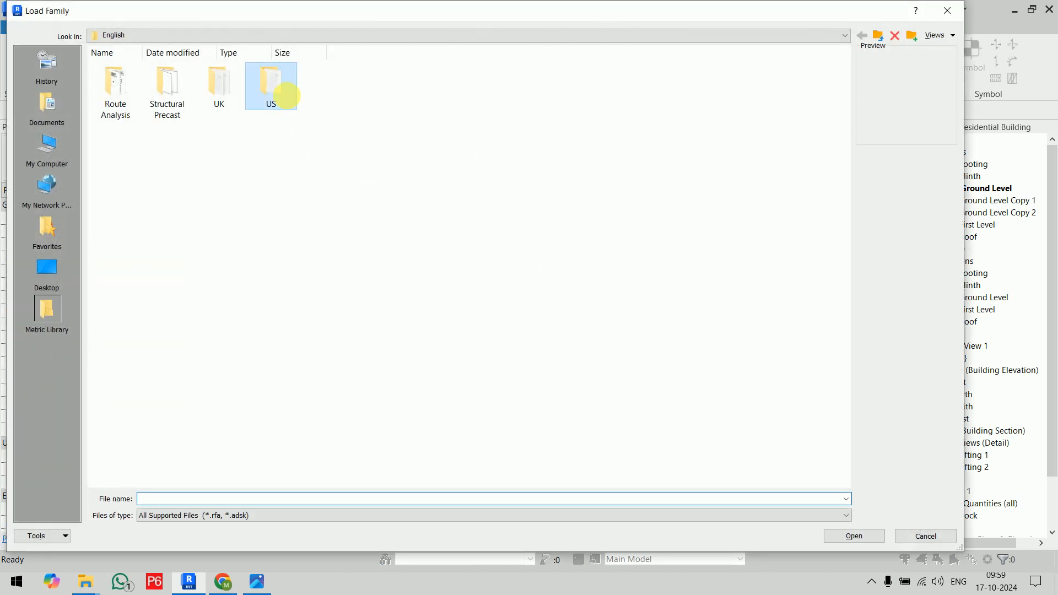
double_click(286, 95)
double_click(109, 88)
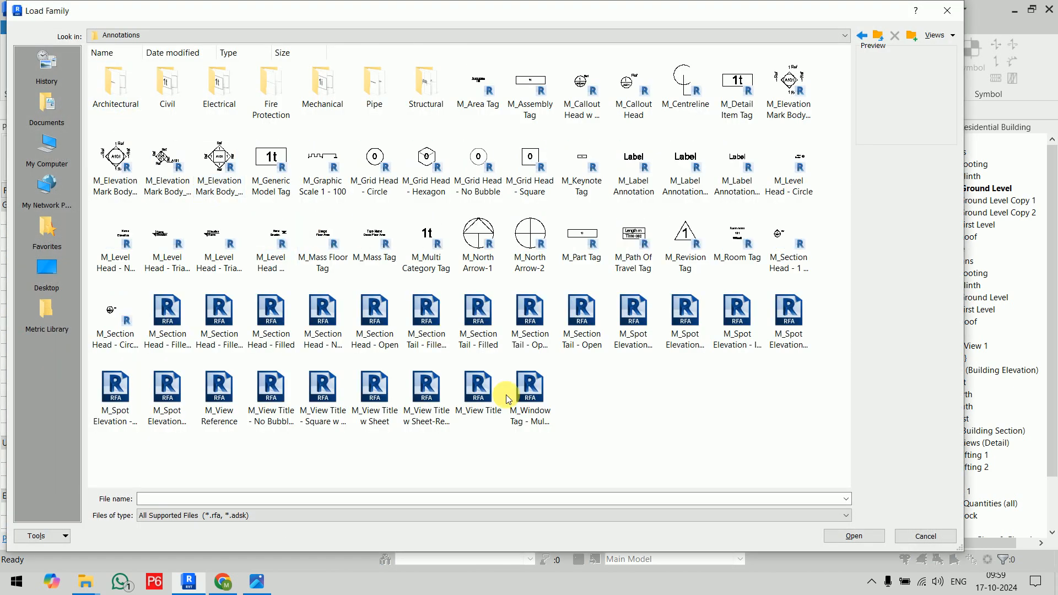
Show the Annotations folder in Details view and load the M_Multi Category Tag family from it.
right_click(651, 257)
mouse_move(744, 267)
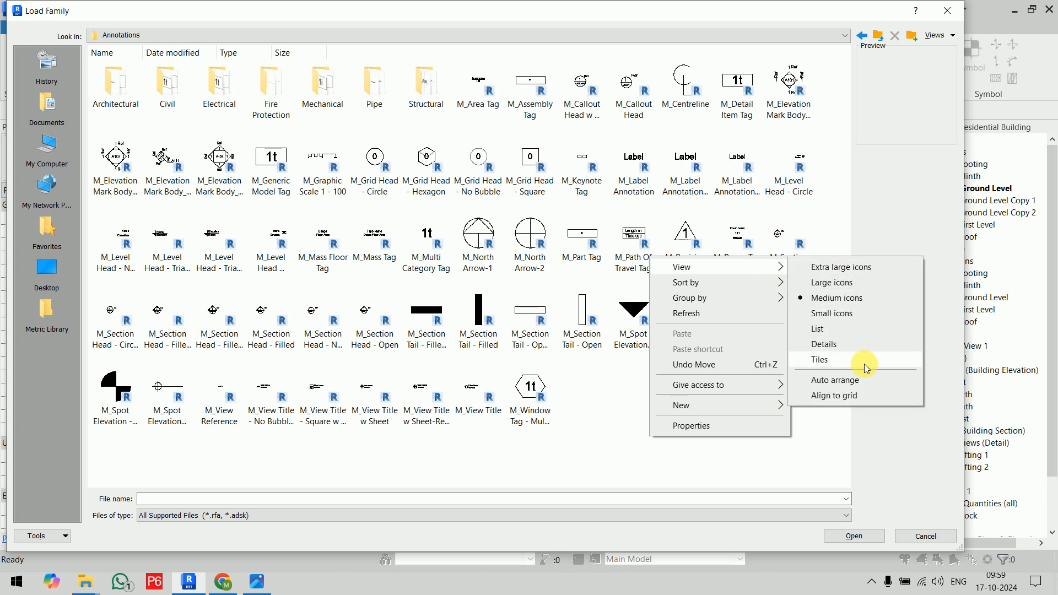
click(861, 346)
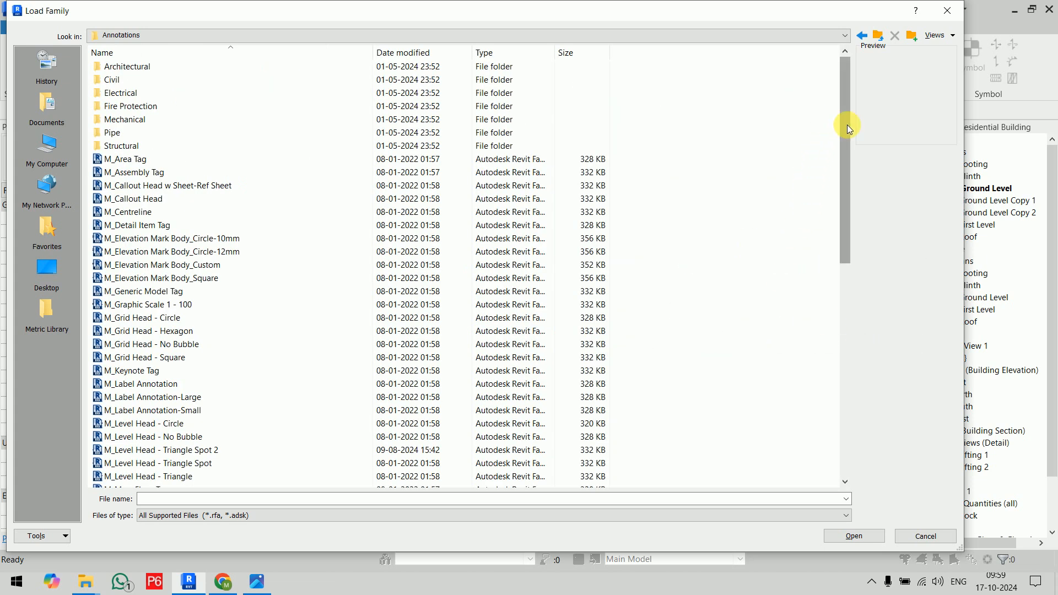
drag(848, 124, 846, 99)
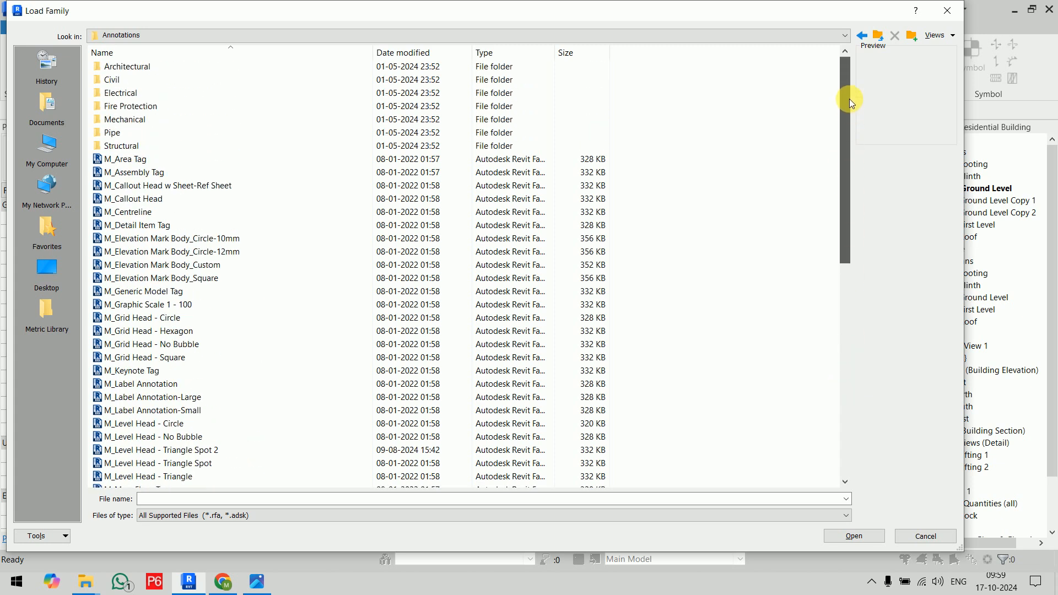
double_click(170, 67)
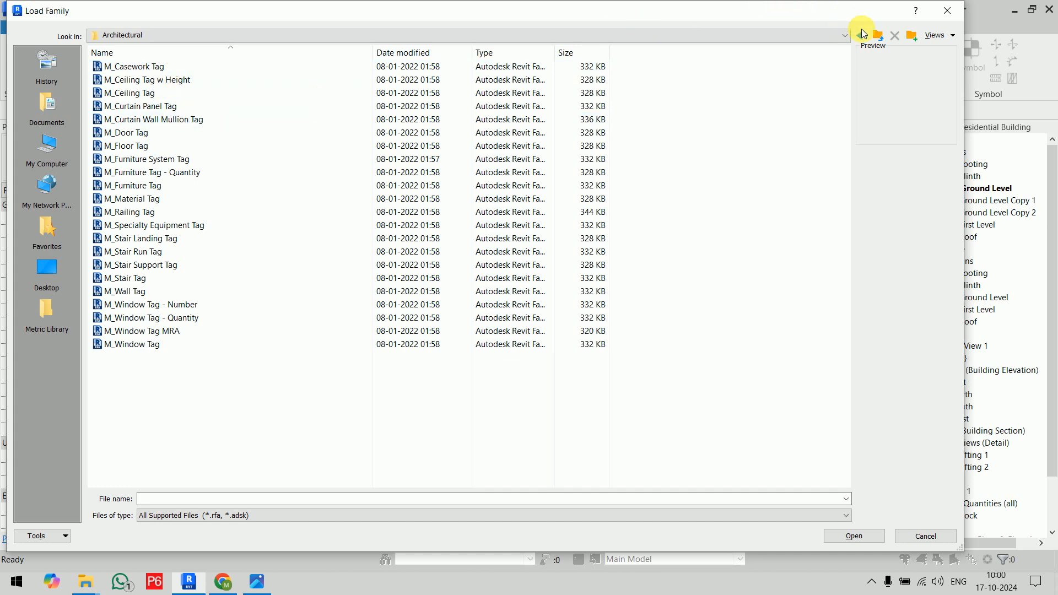
click(878, 36)
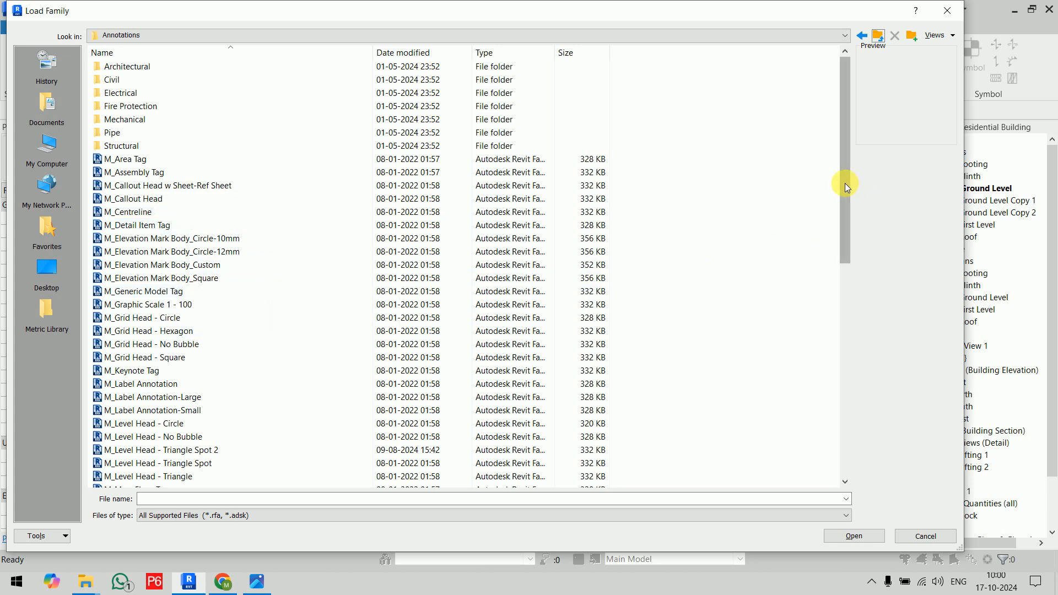
drag(842, 196, 845, 277)
click(142, 344)
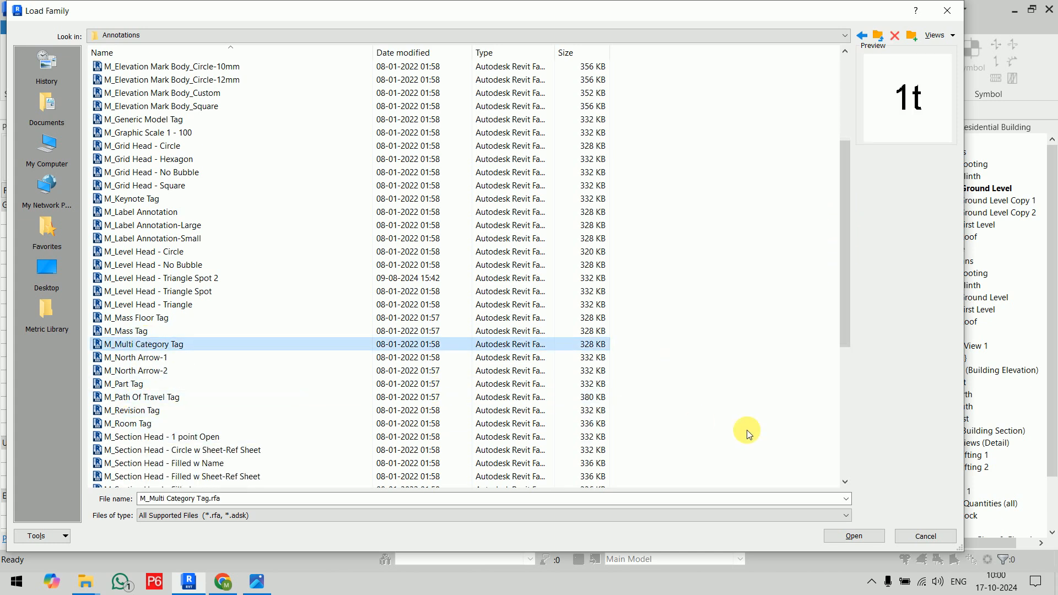
click(843, 539)
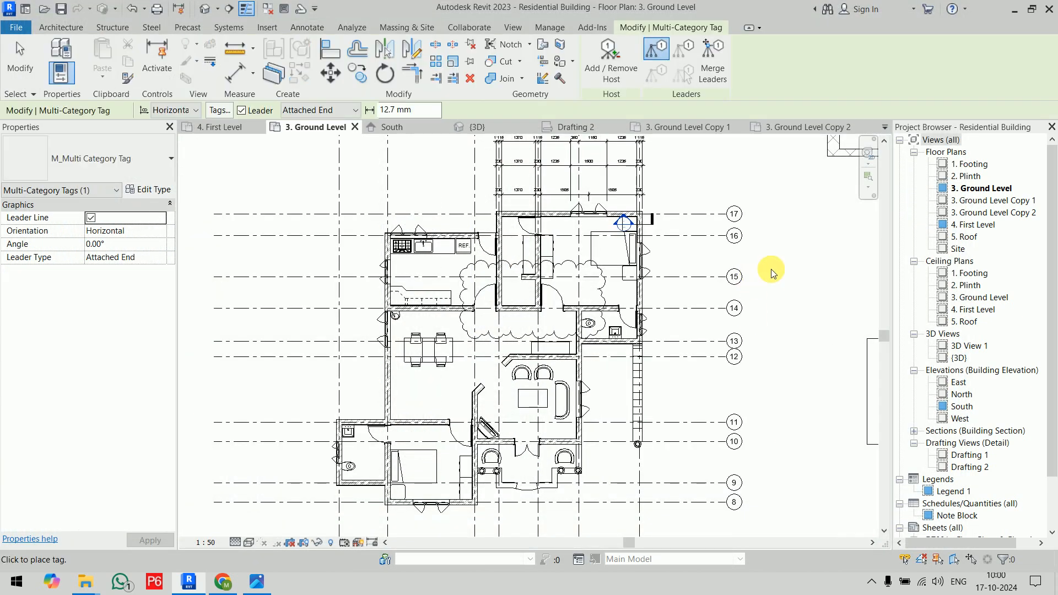
Place multi-category tags with leaders on the kitchen's walls, windows and door and on the dining area's window near grid 13.
scroll(452, 220, up, 5)
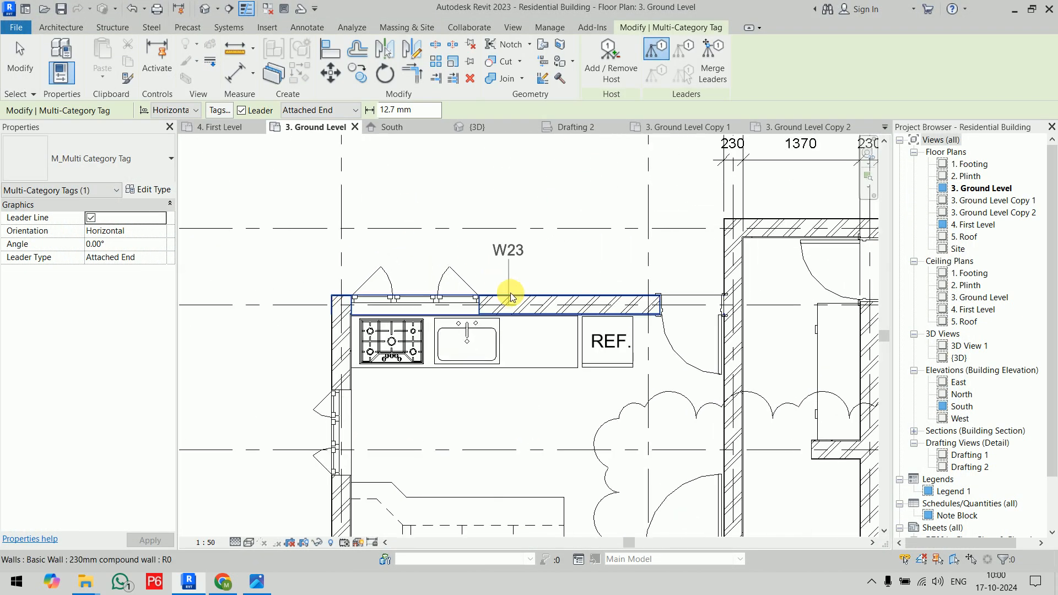
click(514, 301)
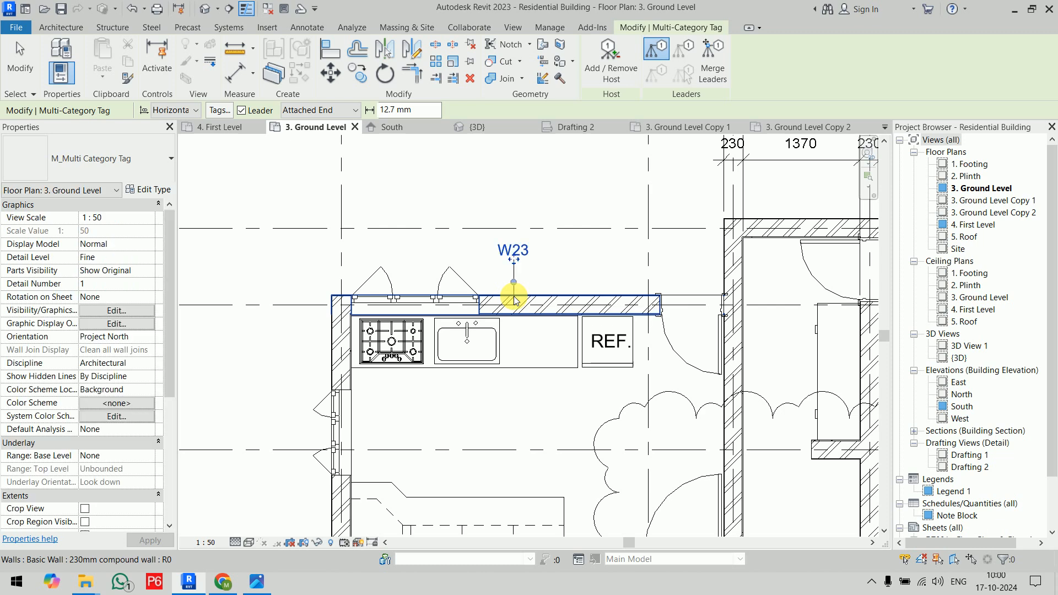
click(425, 294)
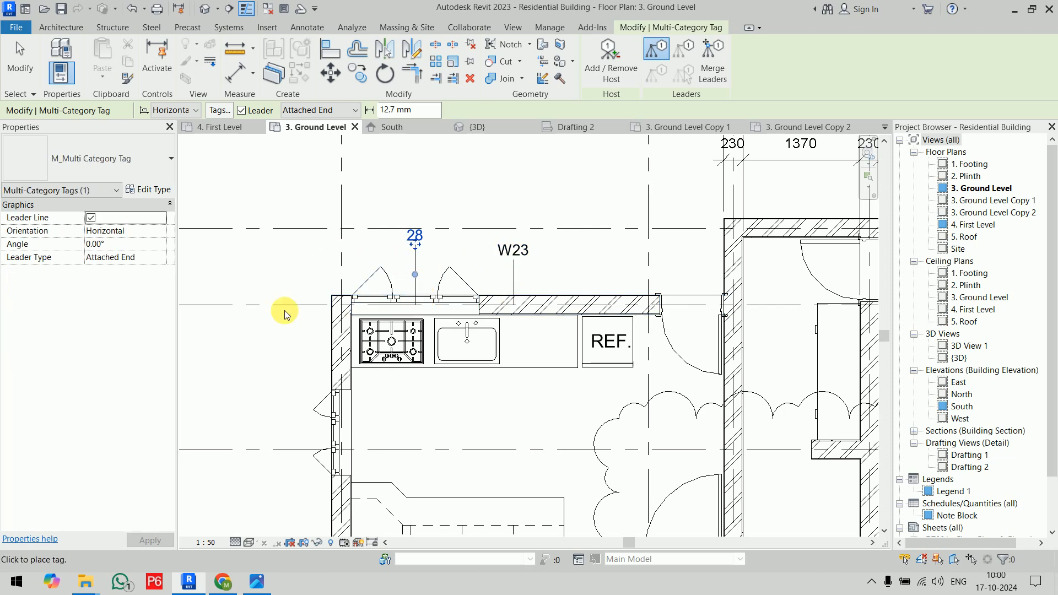
click(333, 413)
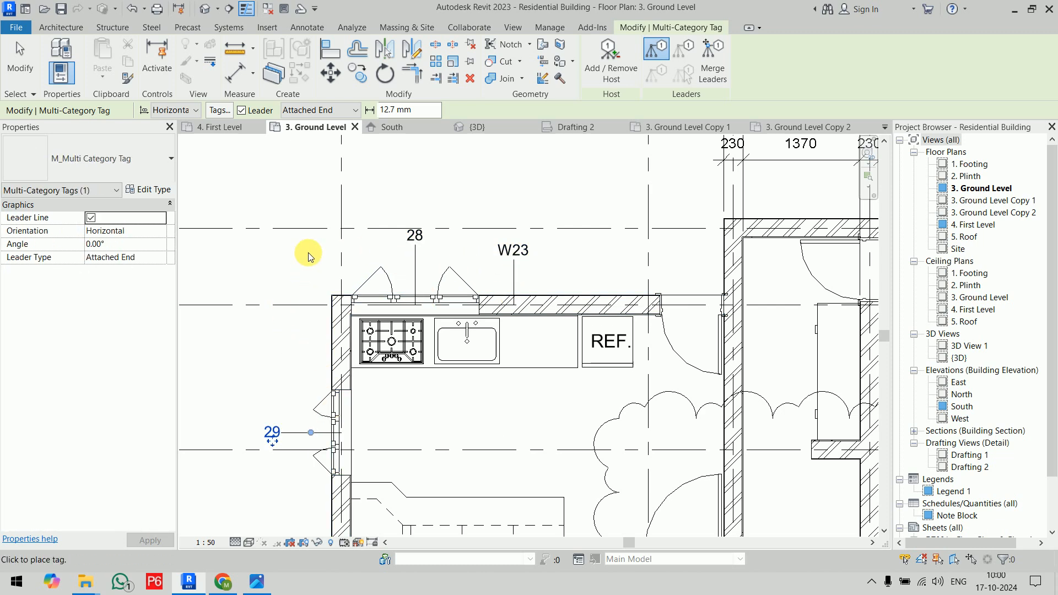
scroll(309, 253, down, 2)
middle_drag(313, 199, 337, 124)
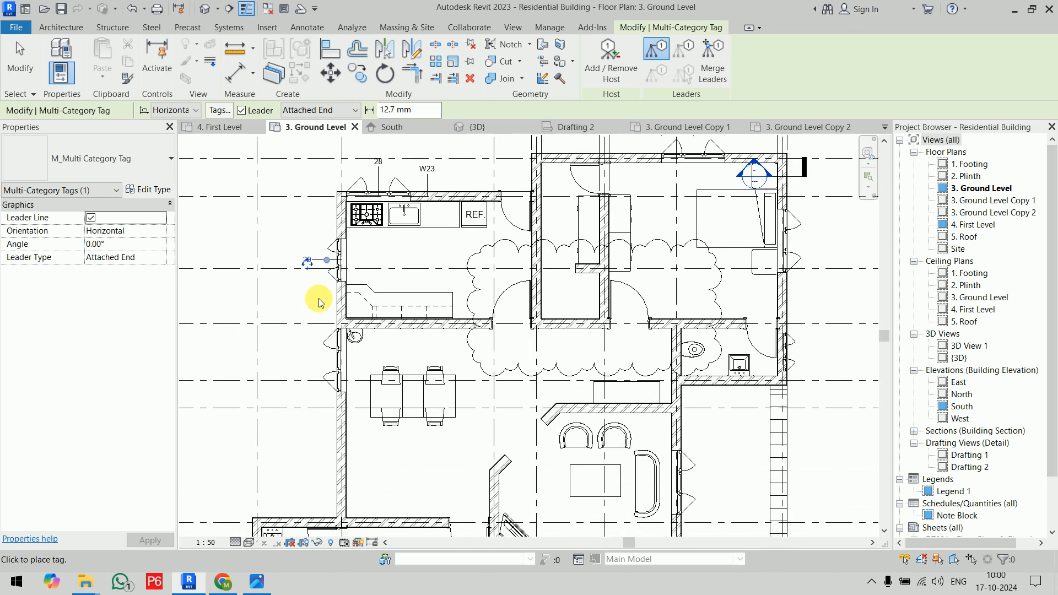
click(449, 329)
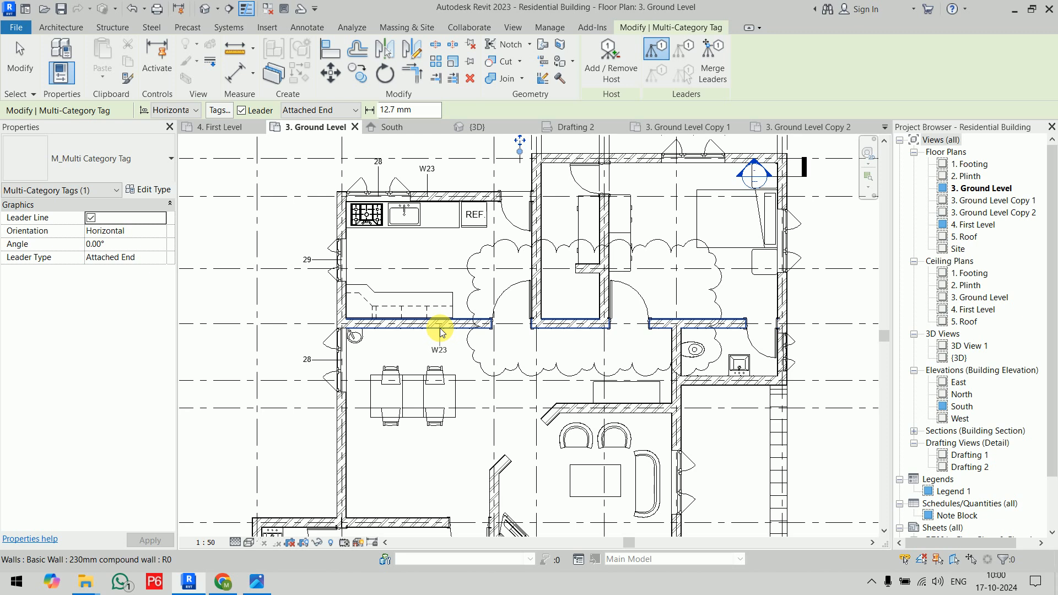
right_click(287, 183)
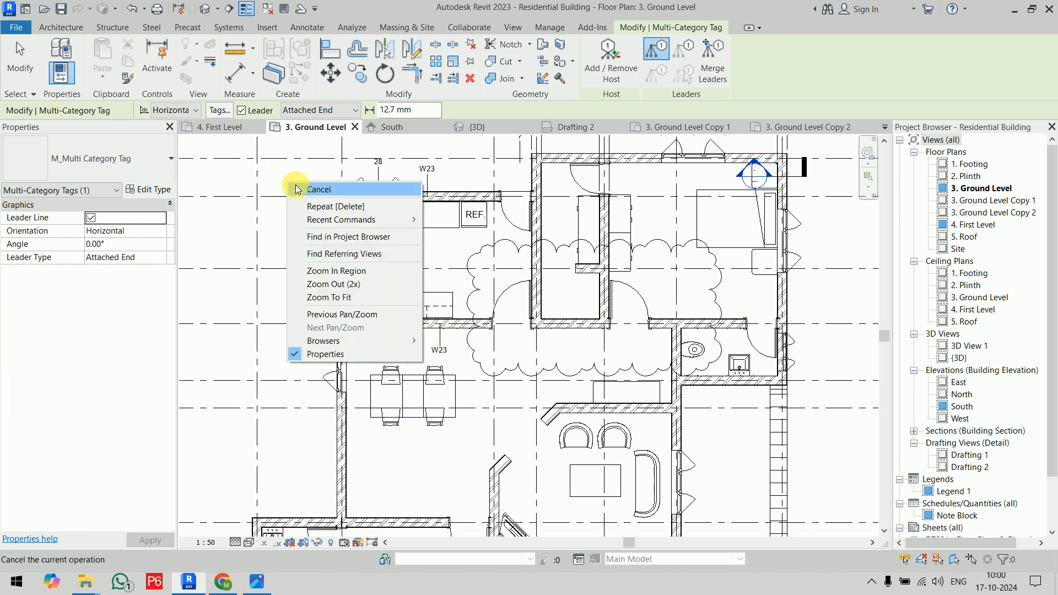
click(297, 190)
Tag by category the wall between kitchen and dressing room and the toilet's exterior window, and try tagging the model group near grid 11.
click(540, 78)
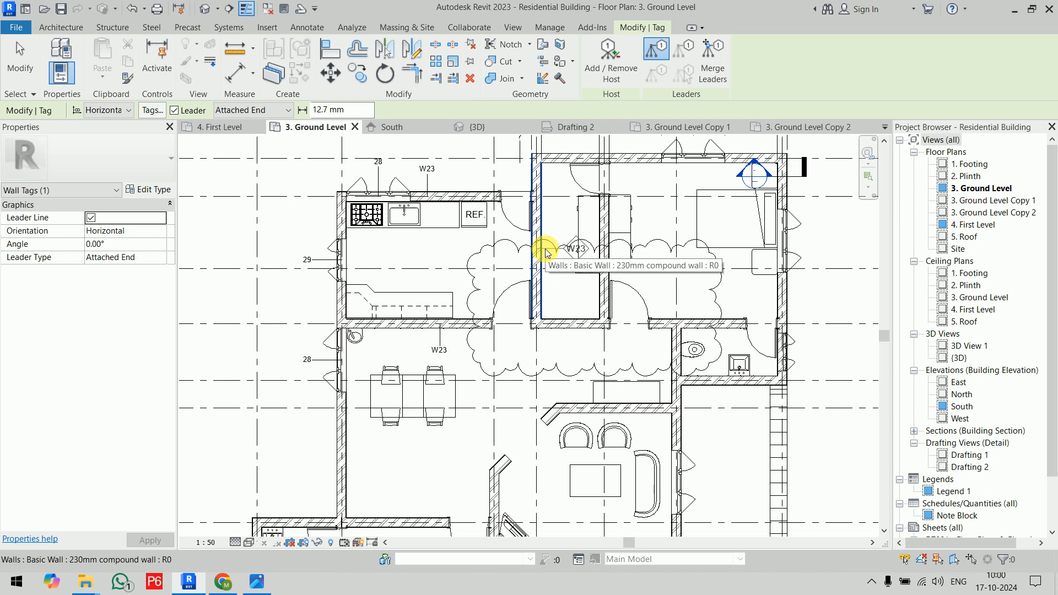
click(546, 253)
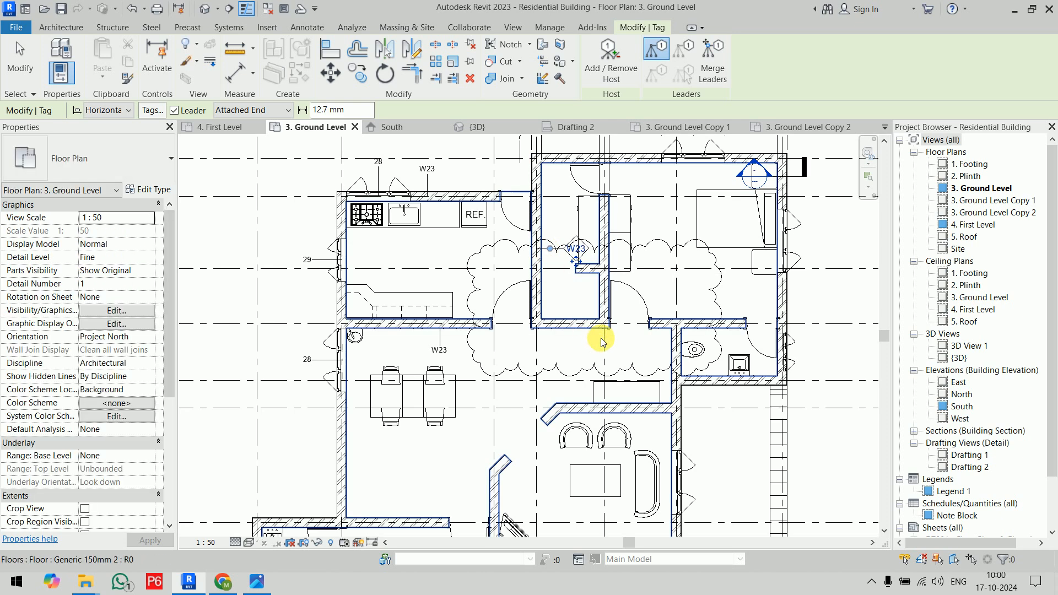
click(797, 360)
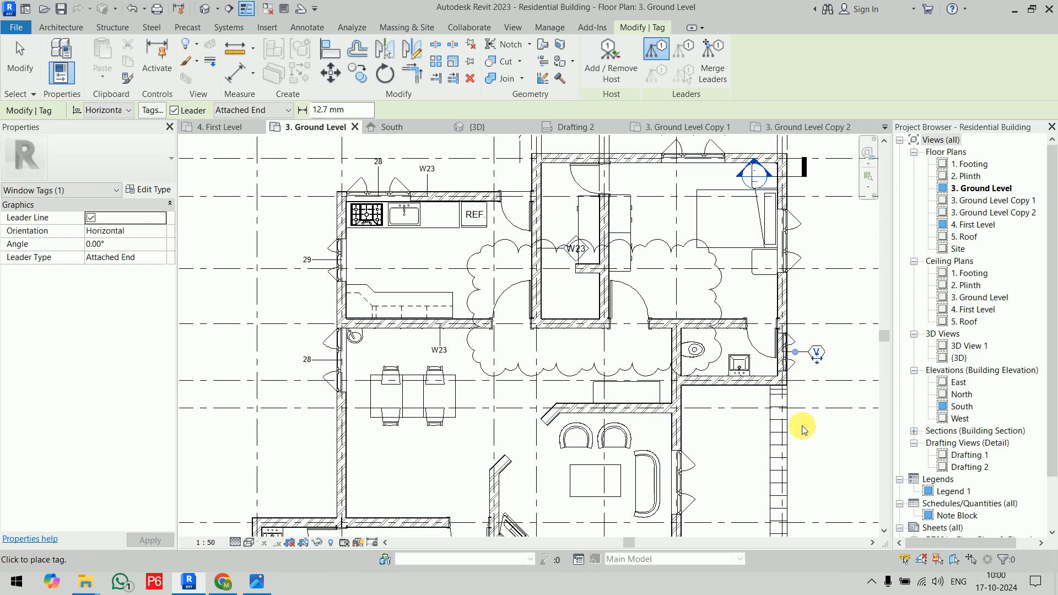
click(792, 442)
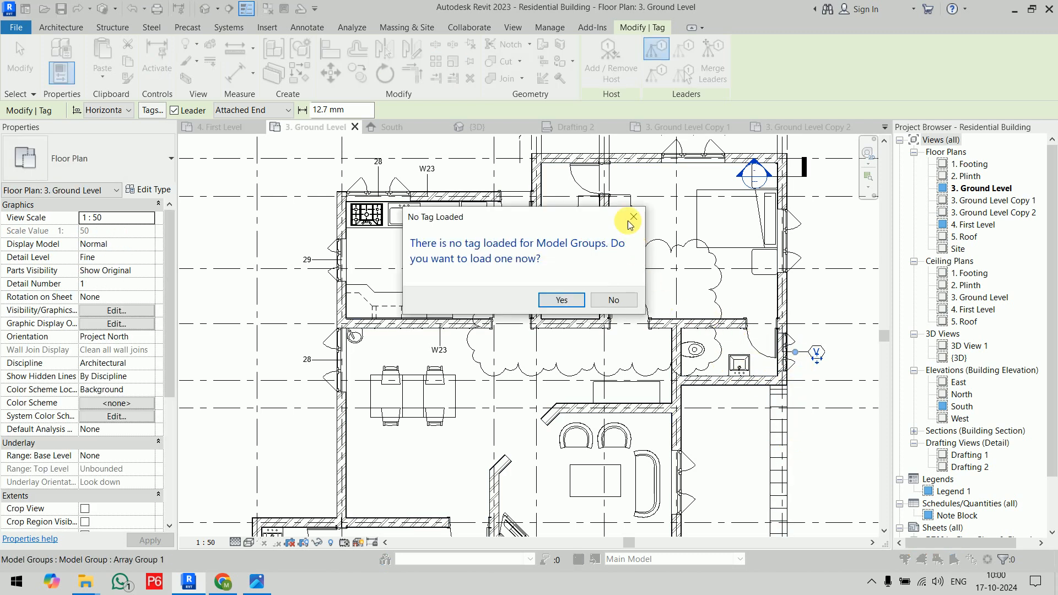
click(628, 216)
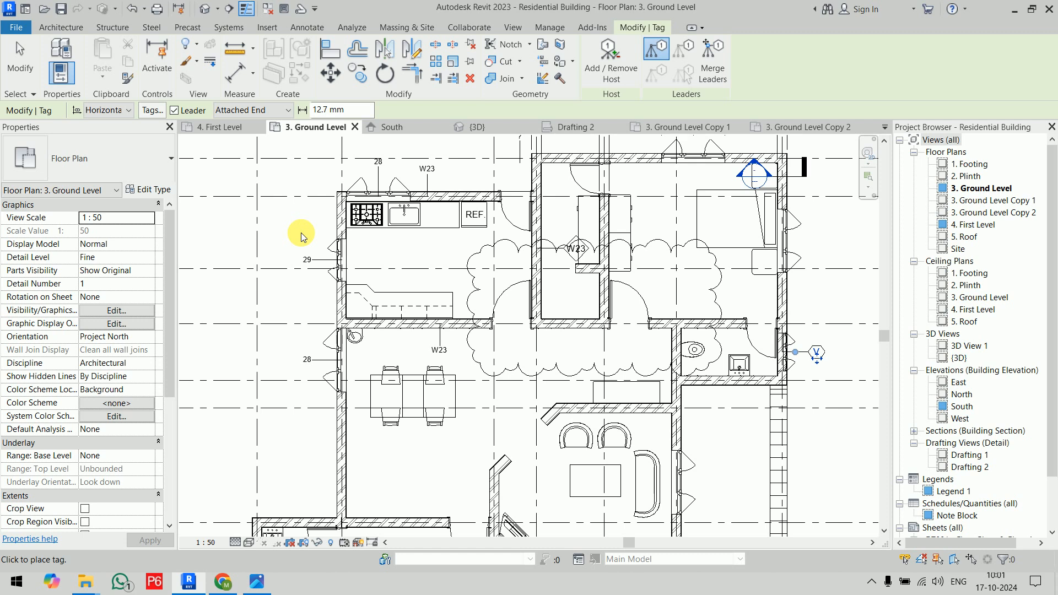
key(Escape)
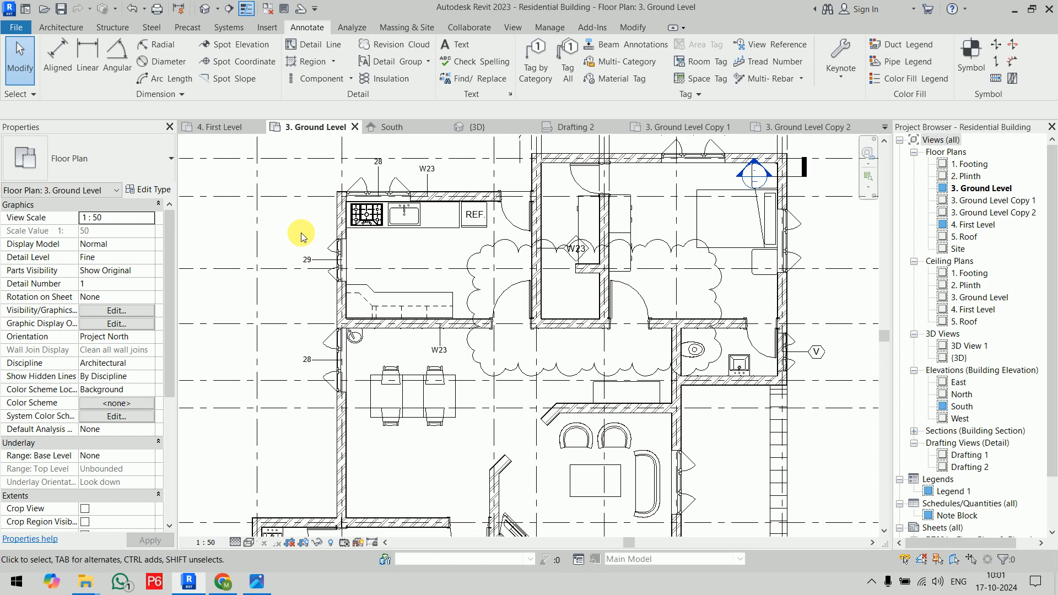
Try the Material Tag command at the bedroom's exterior wall corner near grid 17.
scroll(484, 249, up, 1)
scroll(484, 248, right, 5)
scroll(598, 251, up, 4)
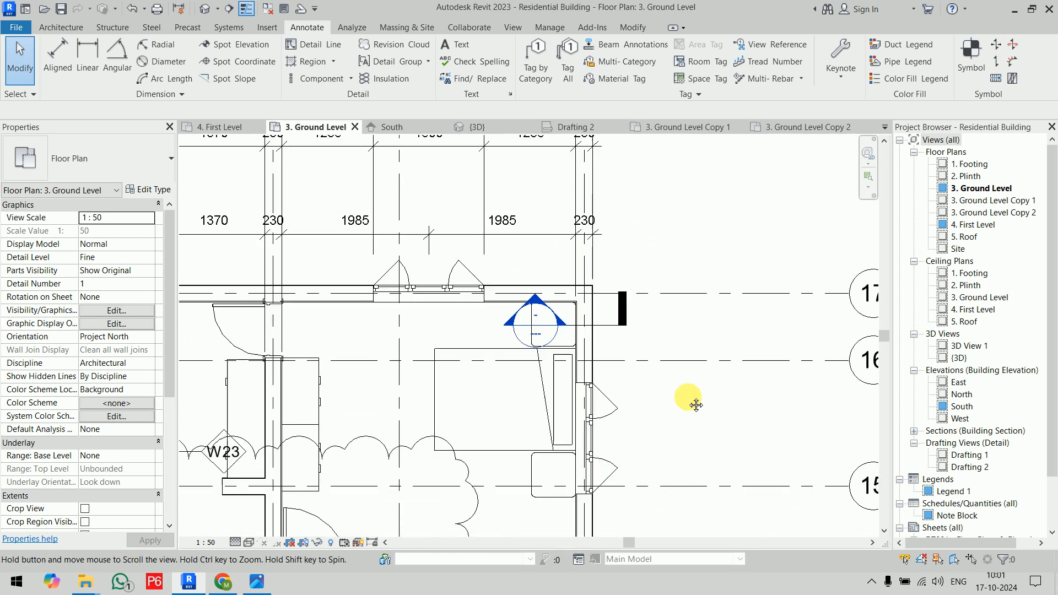
click(634, 80)
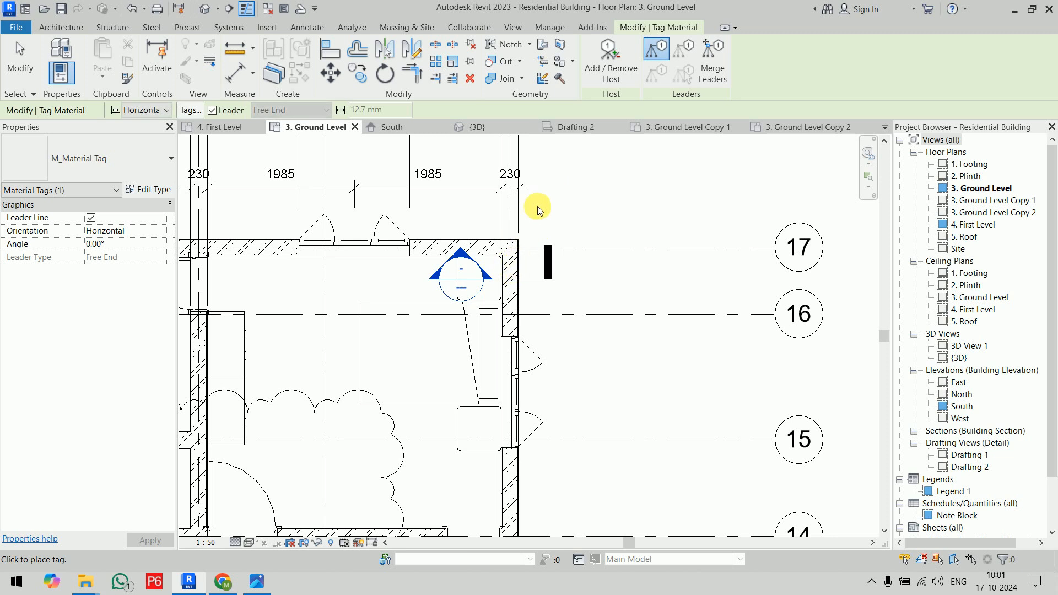
key(Escape)
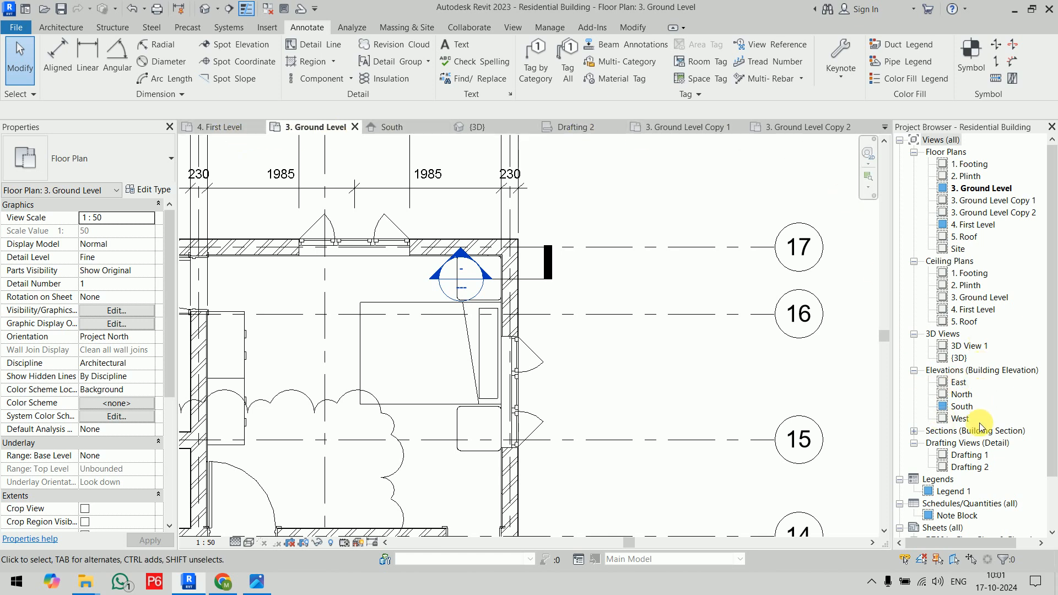
Try the Material Tag command on the hatched wall below the 5. Roof level in Section 1, and return to the 3. Ground Level plan.
click(914, 431)
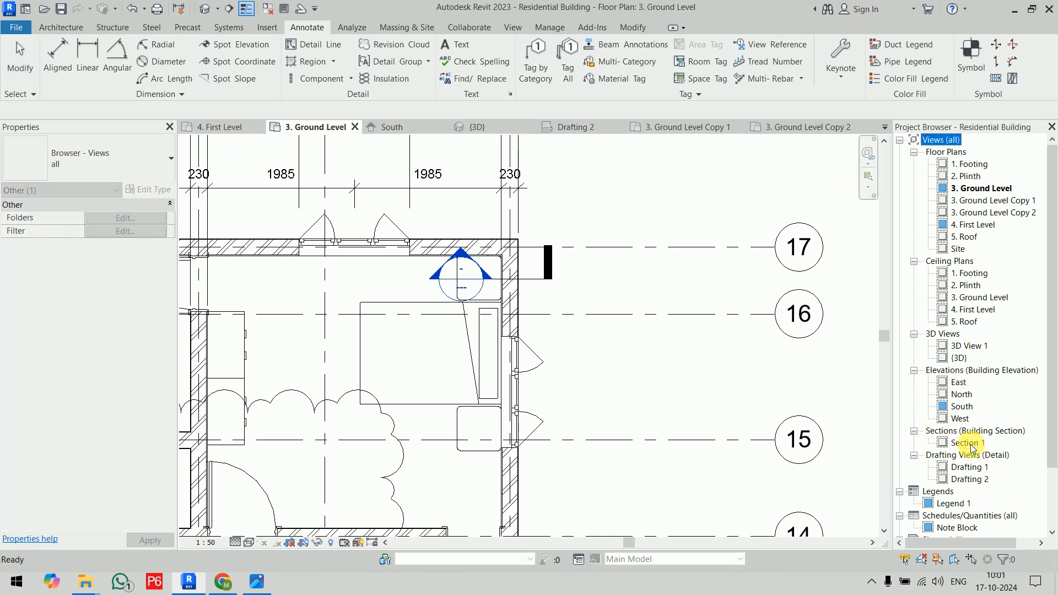
double_click(966, 443)
scroll(467, 309, up, 3)
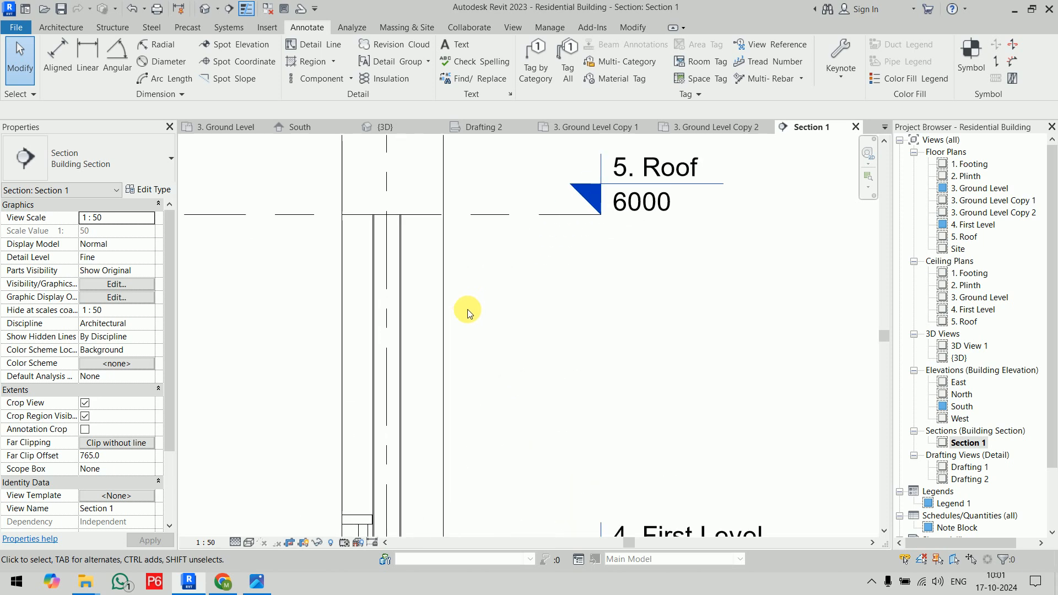
click(627, 78)
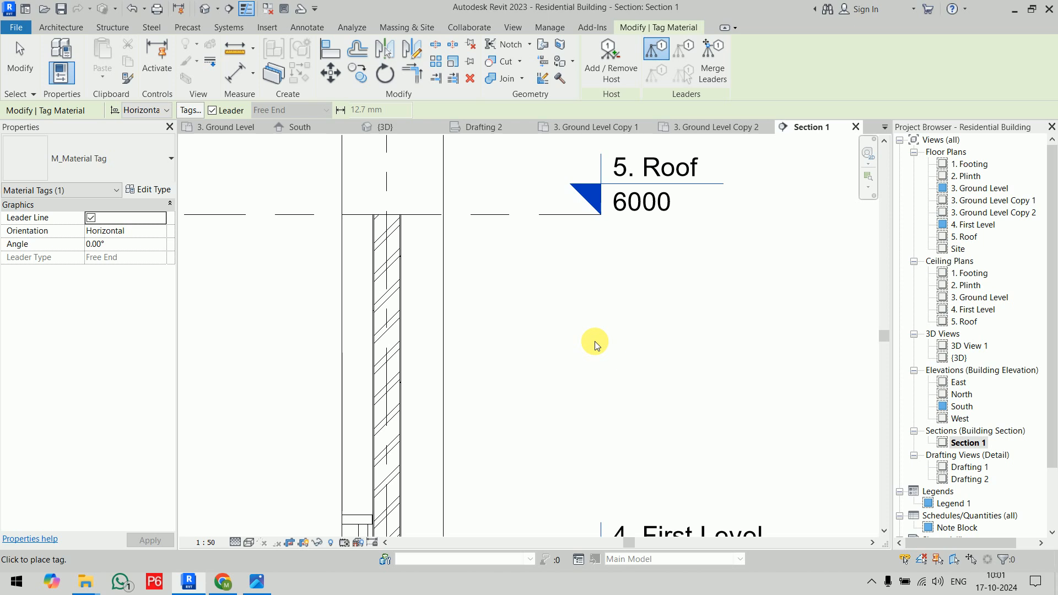
key(Escape)
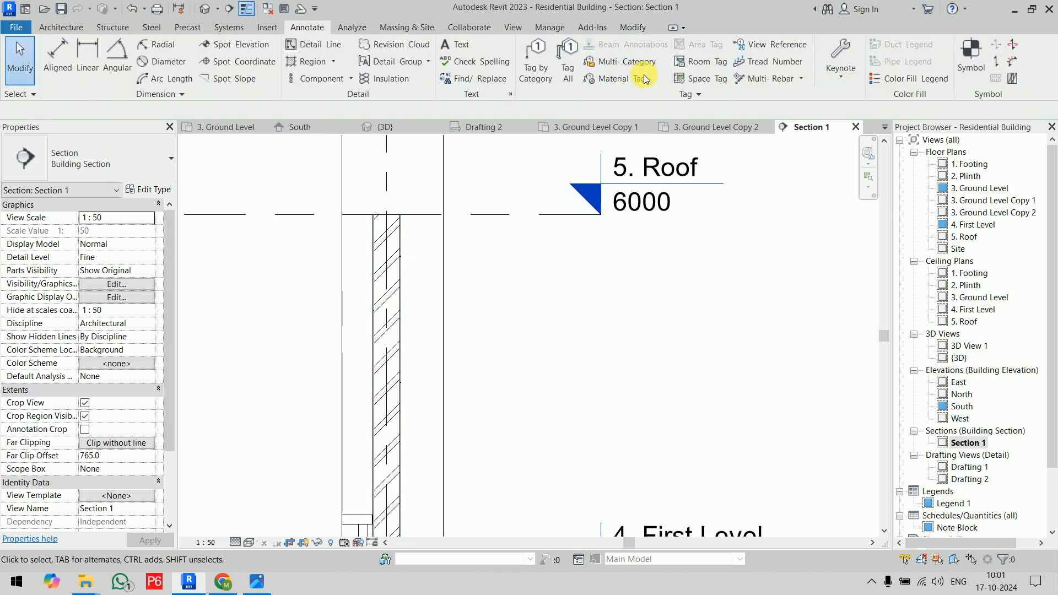
click(621, 79)
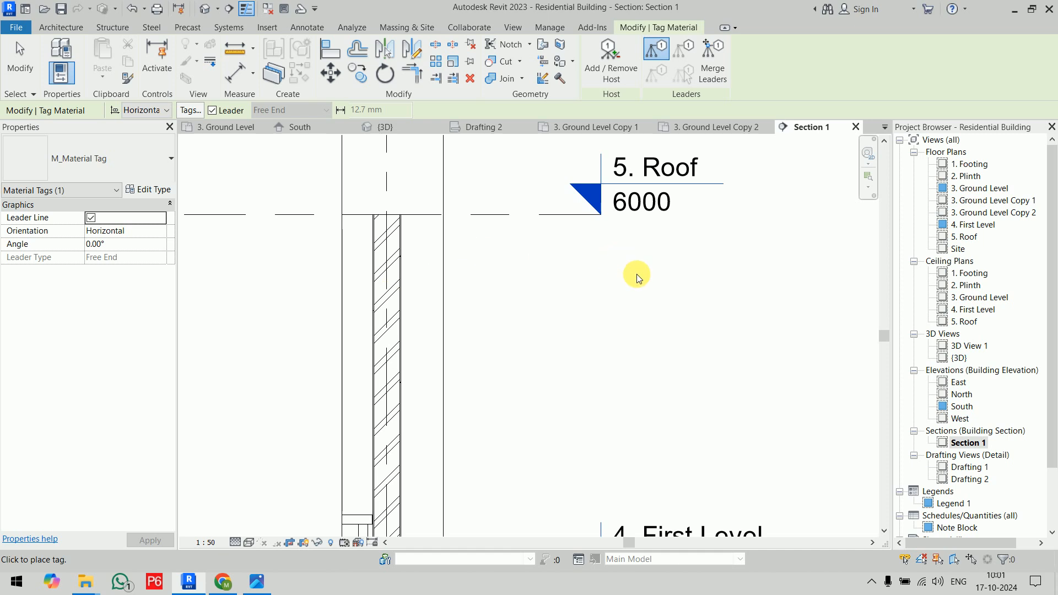
key(Escape)
click(232, 127)
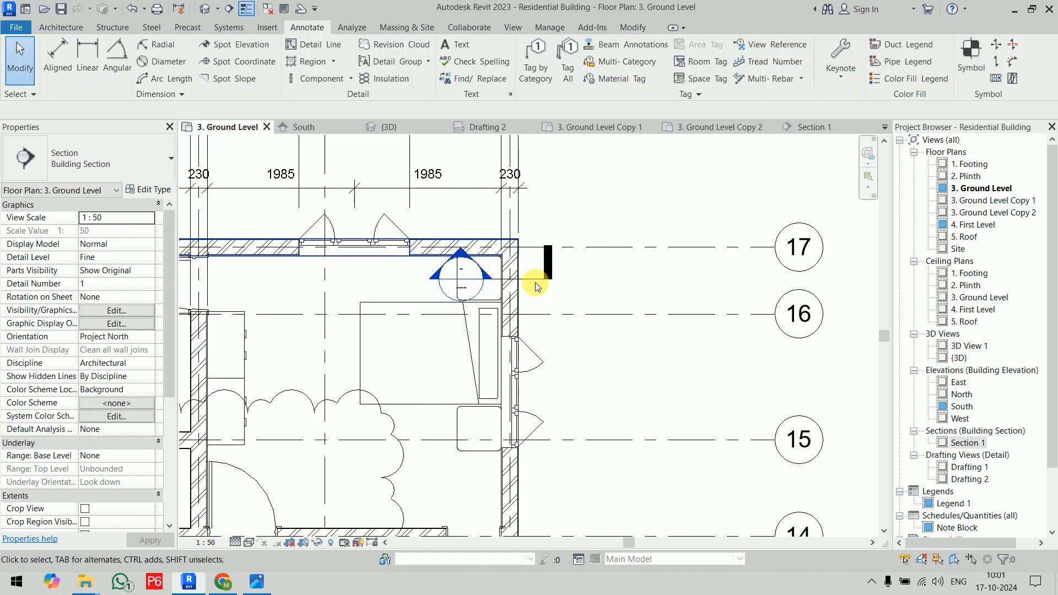
scroll(537, 283, down, 3)
middle_drag(542, 270, 593, 178)
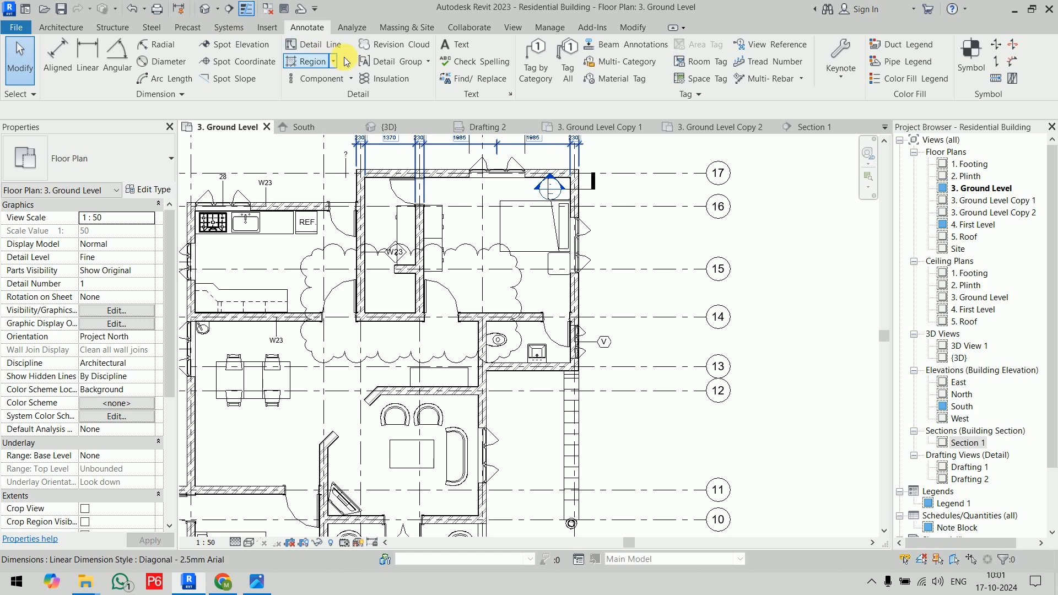
Cut a short horizontal section through the wall between kitchen and dressing room beside the W23 tag, and go to its view.
click(230, 9)
scroll(353, 274, up, 5)
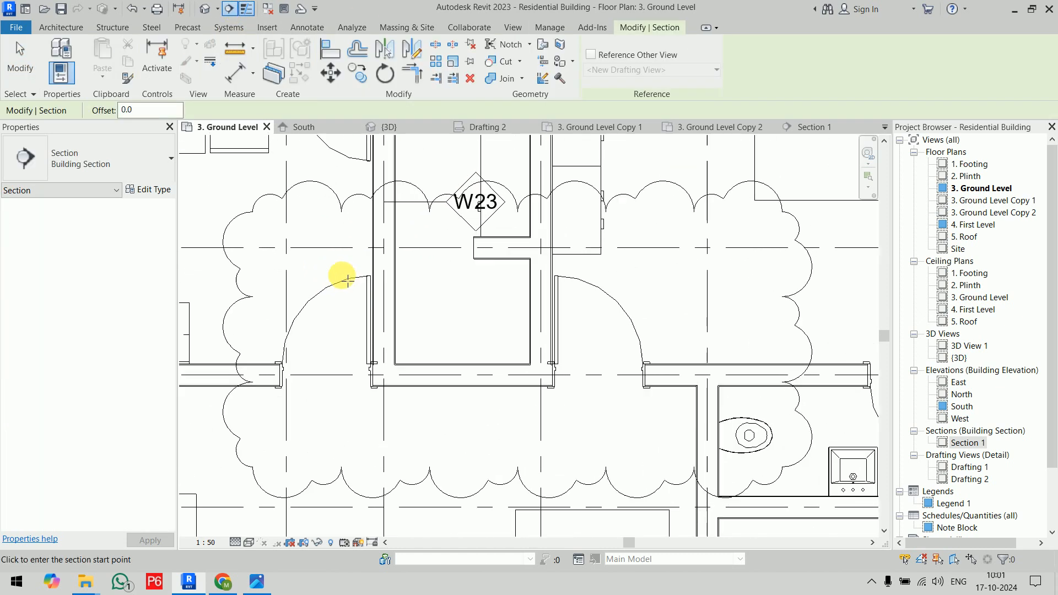
click(338, 255)
click(454, 255)
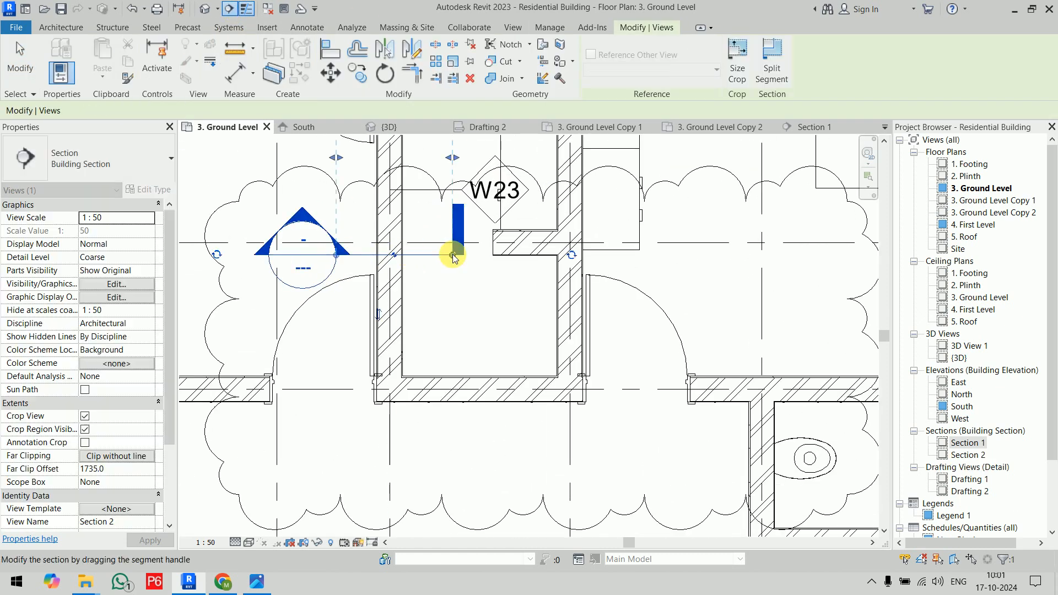
key(Escape)
right_click(430, 262)
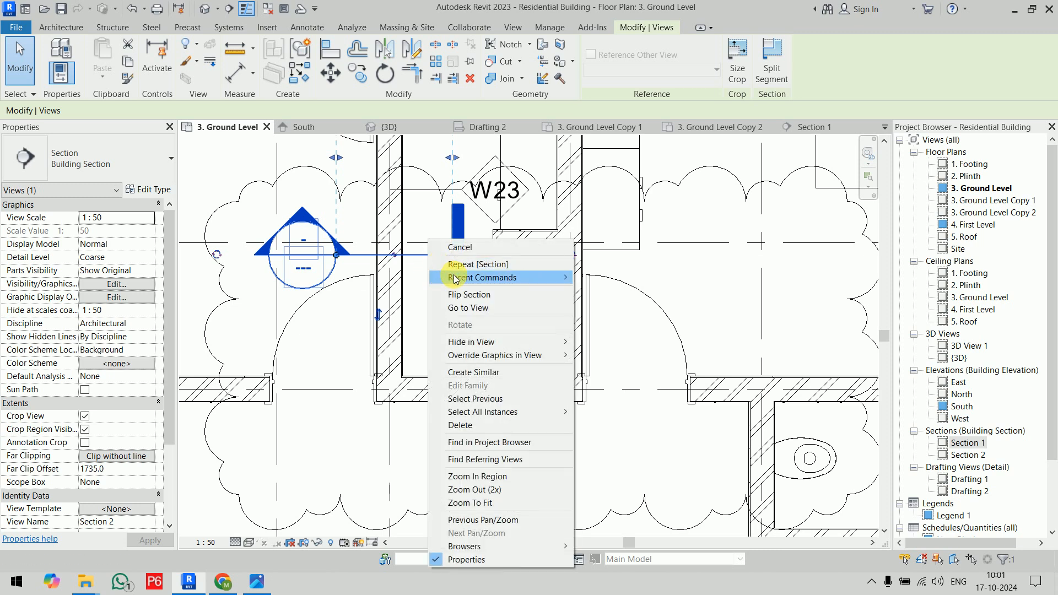
click(476, 307)
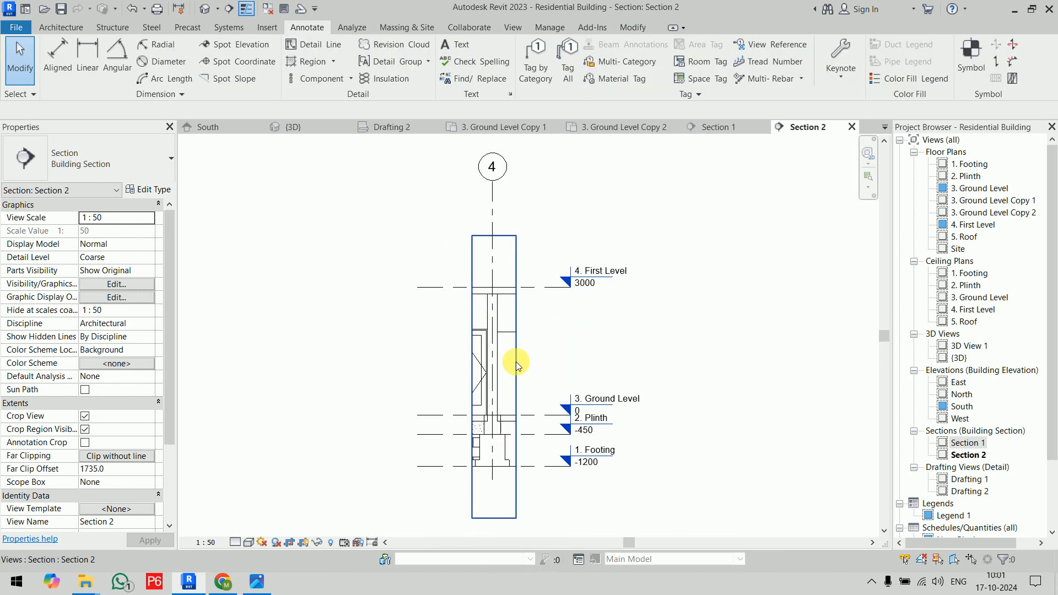
Set Section 2 to Fine detail level and Wireframe visual style, and try the Material Tag command there.
scroll(516, 360, up, 3)
click(235, 542)
click(253, 528)
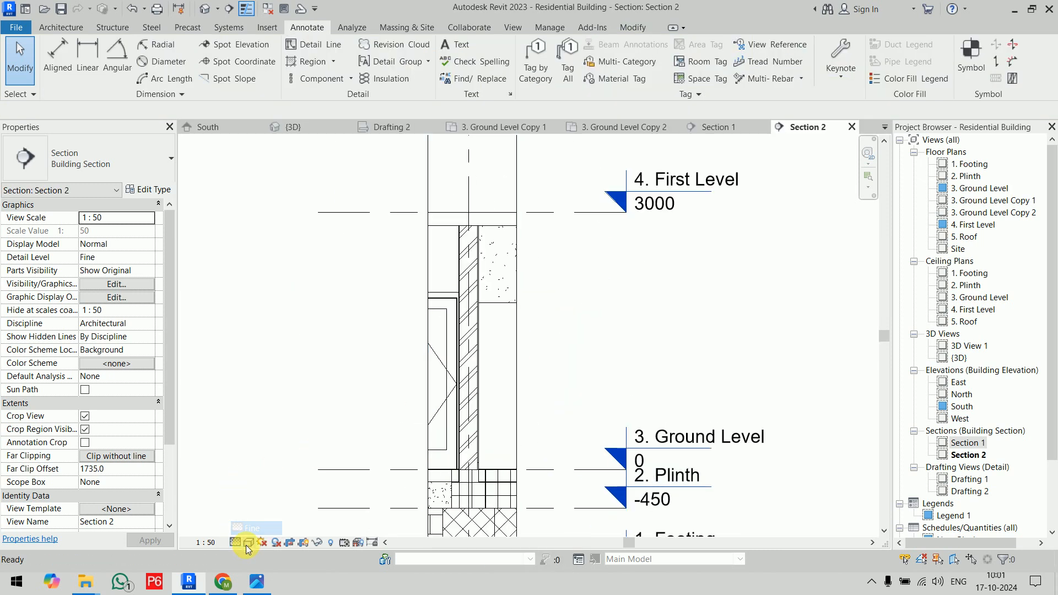
click(249, 543)
click(279, 475)
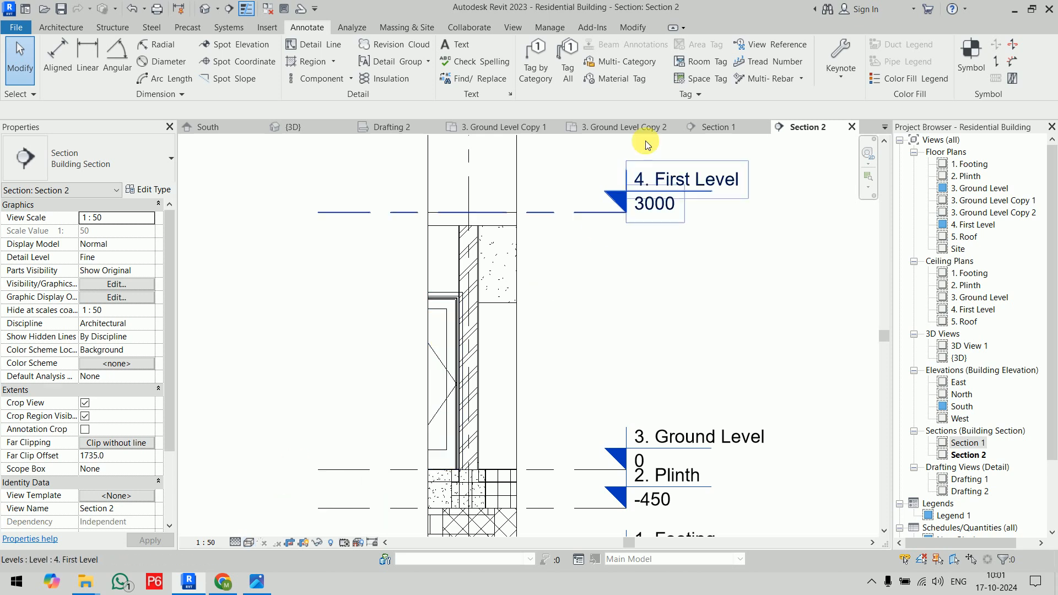
click(614, 79)
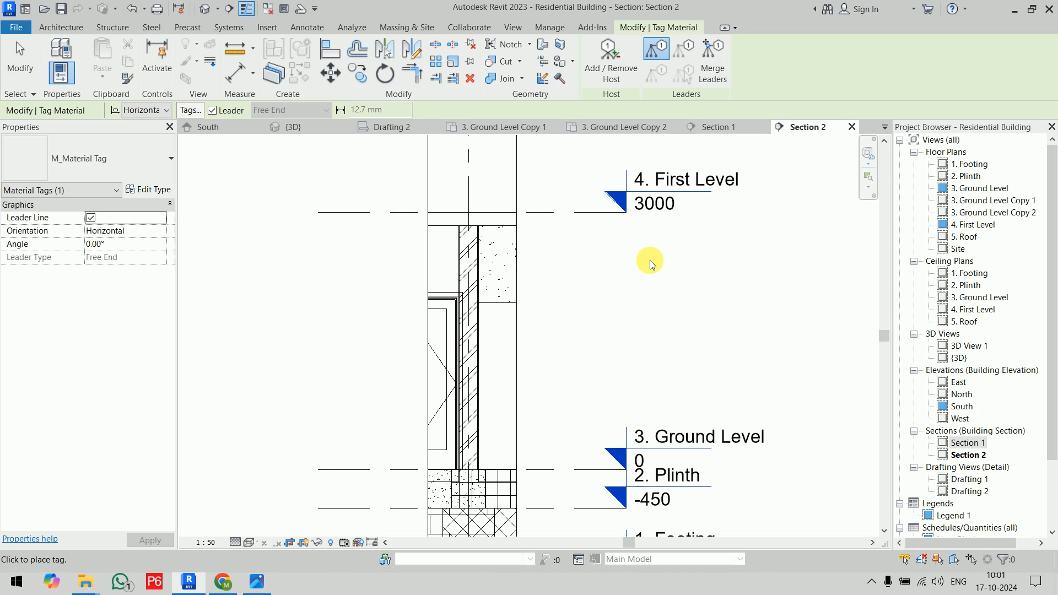
key(Escape)
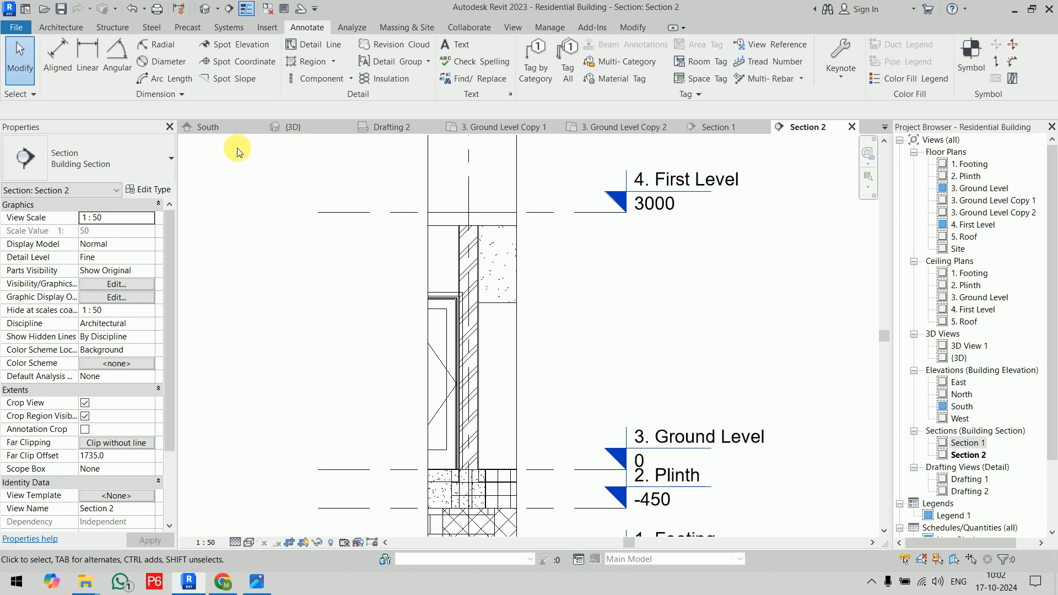
Close all the open views except Section 1 and Section 2.
click(260, 127)
click(261, 127)
click(263, 127)
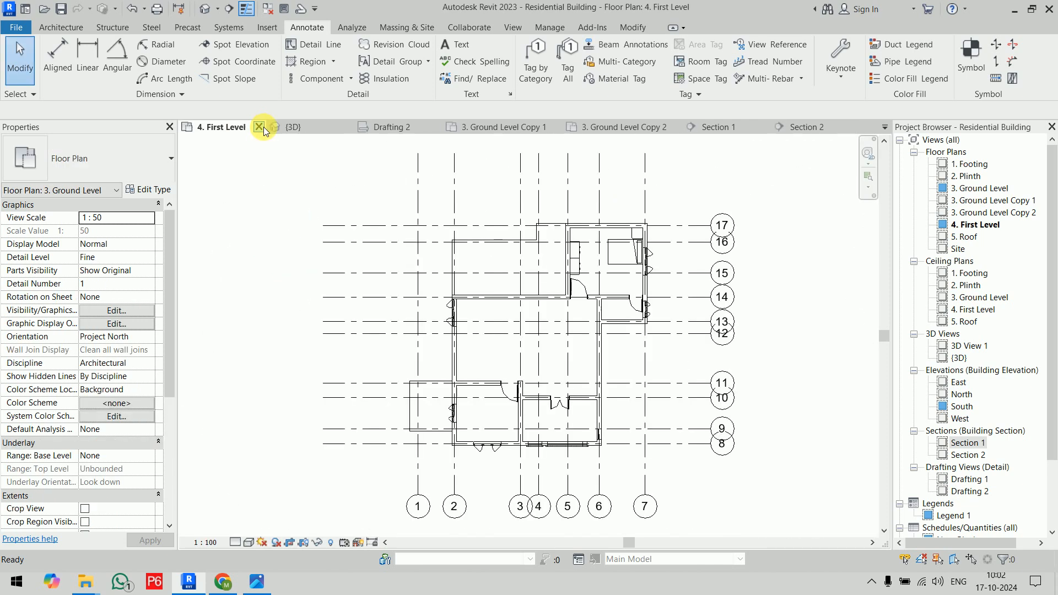
click(263, 126)
click(263, 126)
click(263, 127)
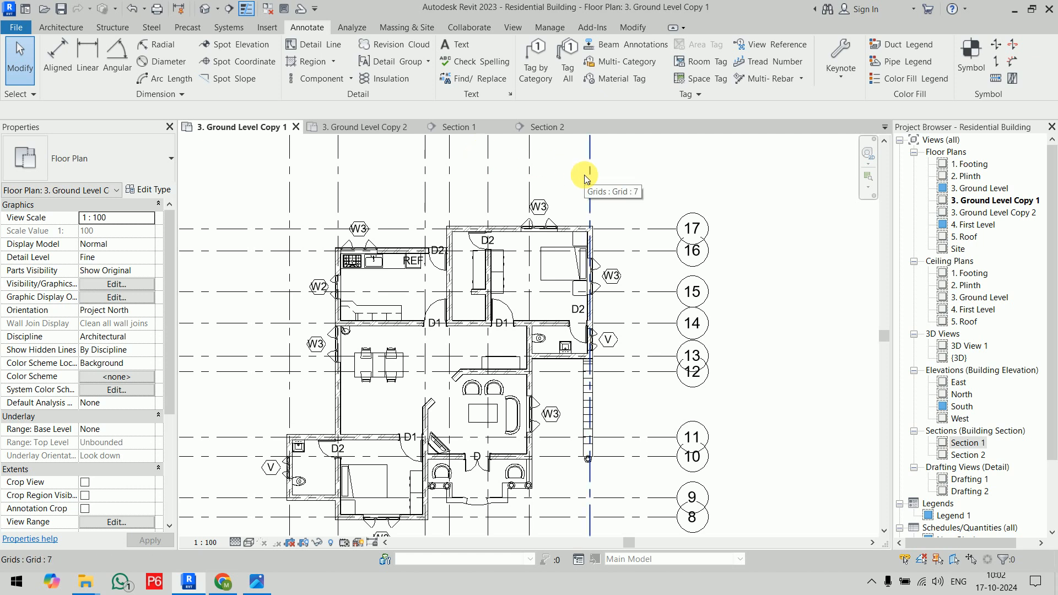
click(300, 127)
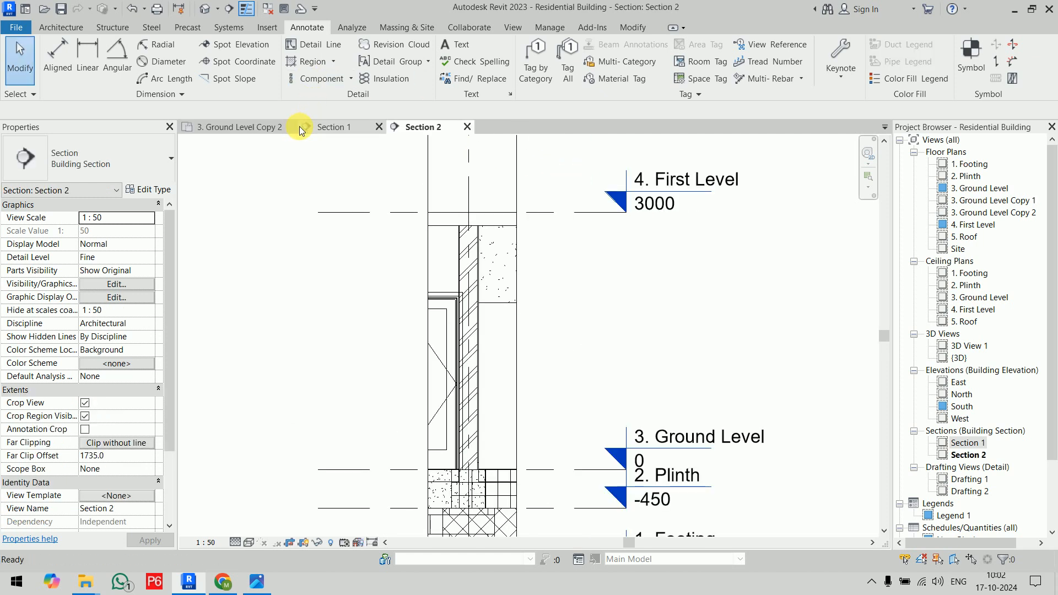
click(291, 127)
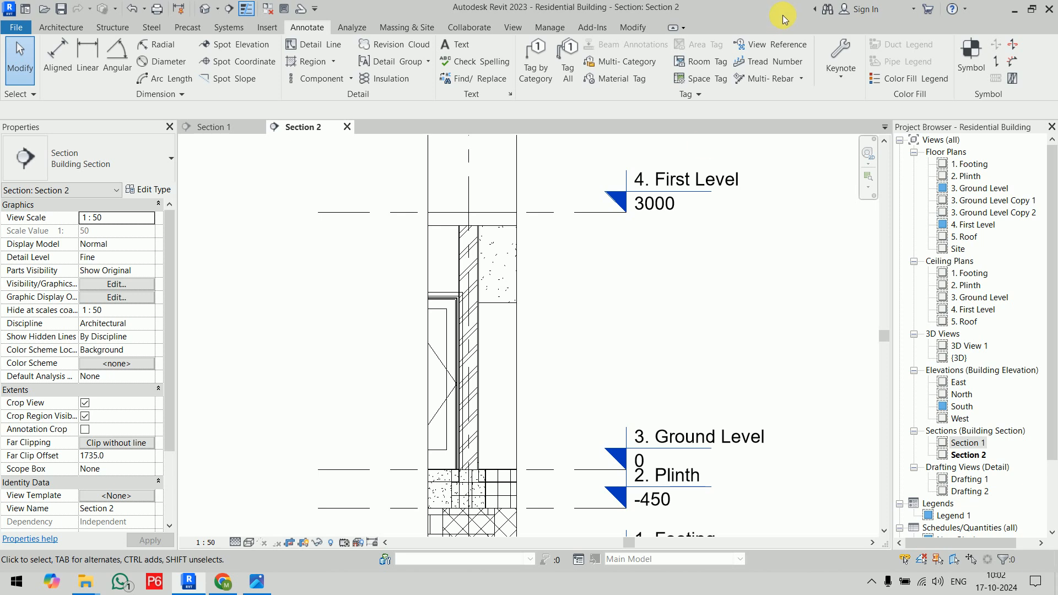
click(690, 180)
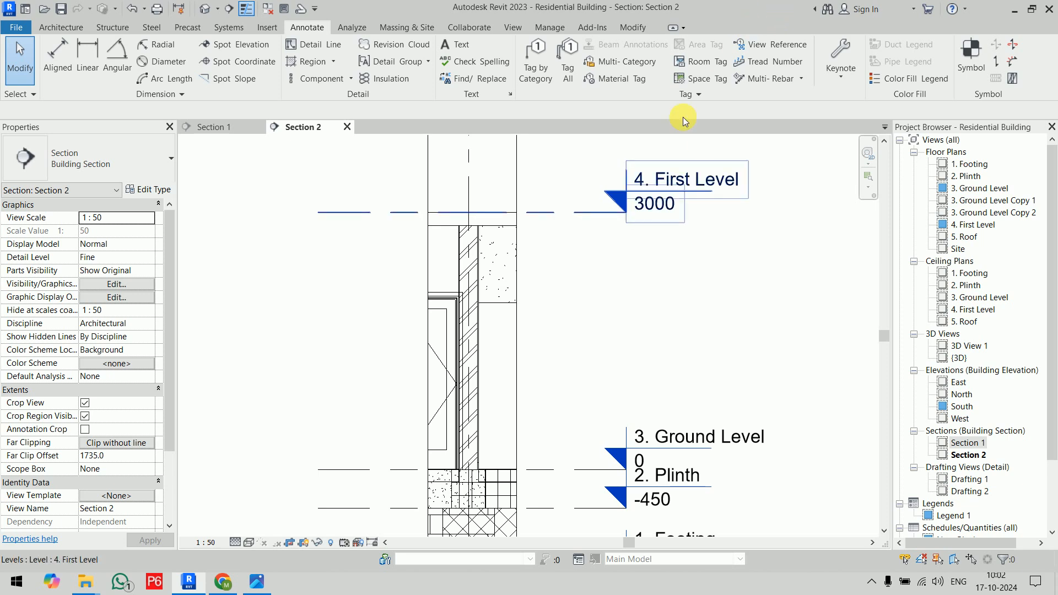
key(Escape)
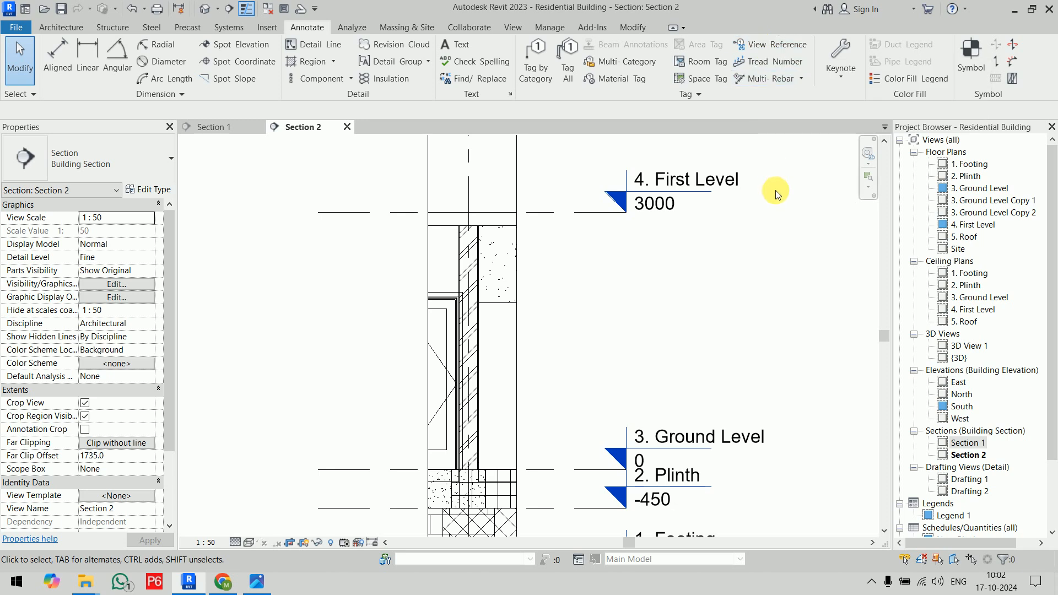
click(61, 27)
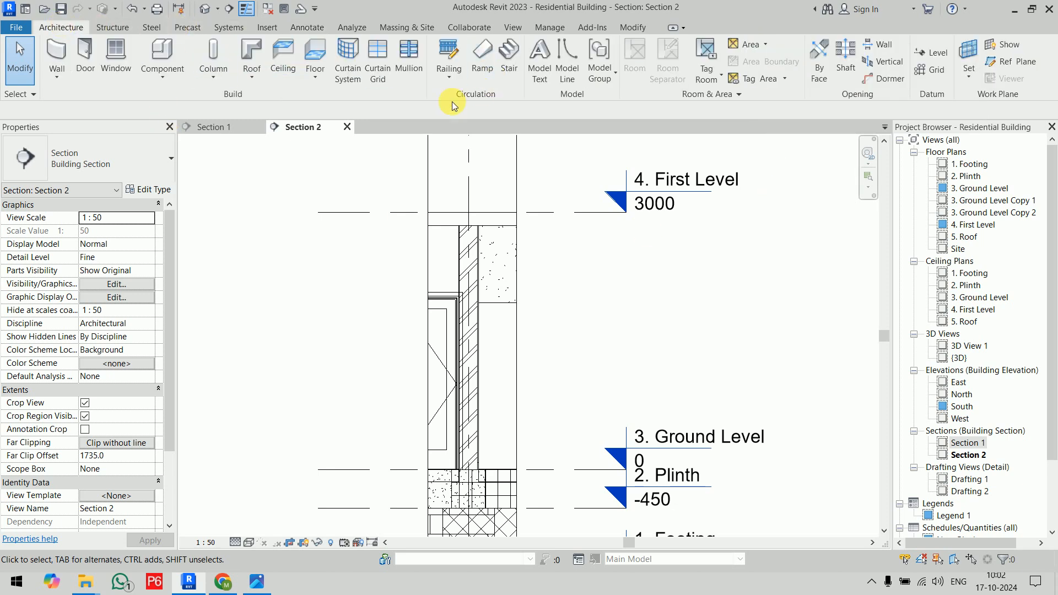
click(513, 68)
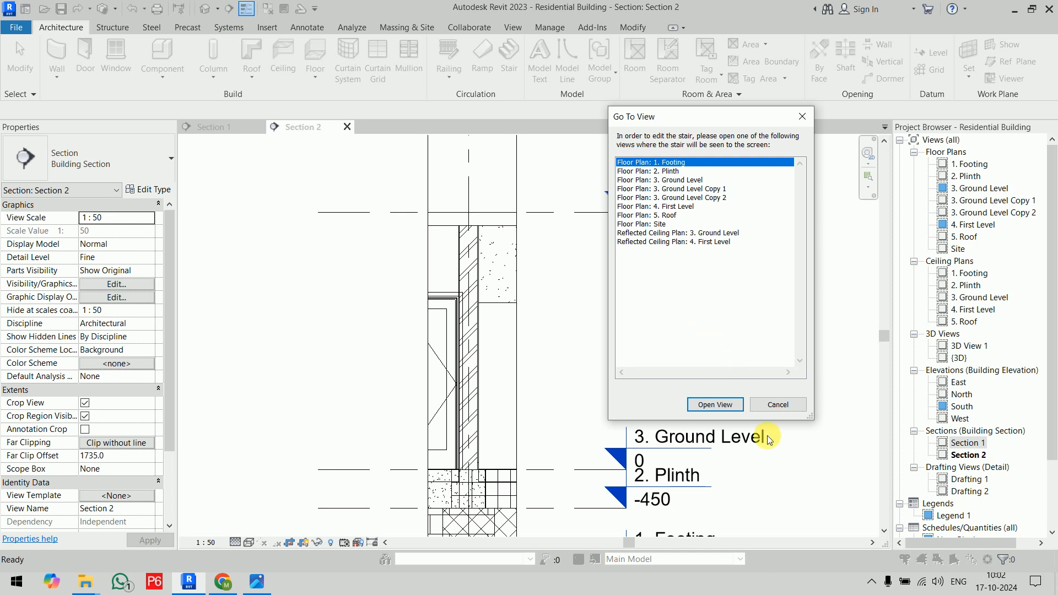
click(779, 405)
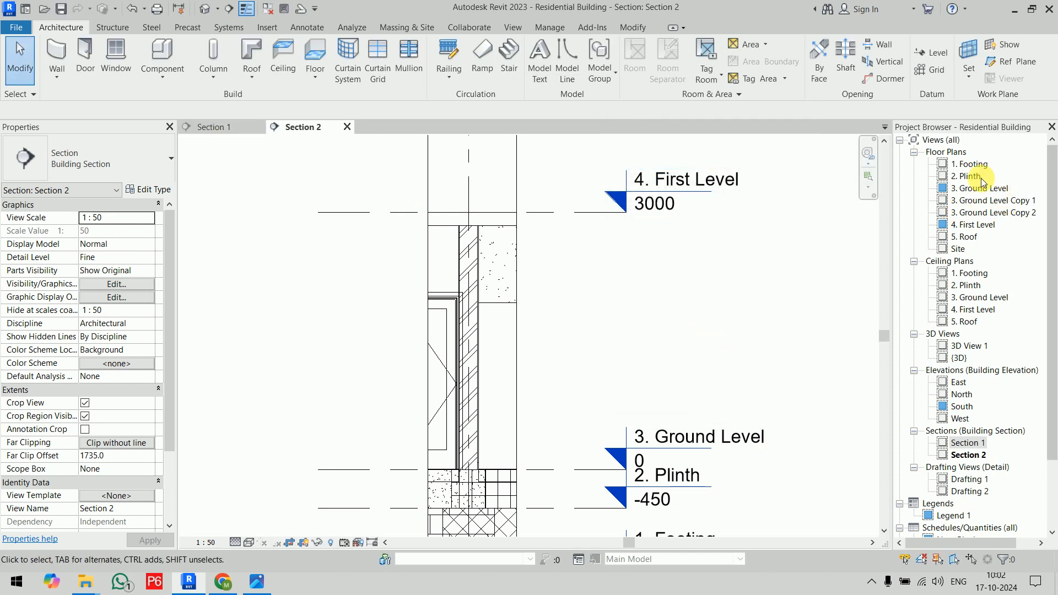
In the 3. Ground Level plan, create a straight 16-riser stair up to 4. First Level in the empty area beside the building.
double_click(983, 189)
middle_drag(600, 312, 310, 288)
click(501, 60)
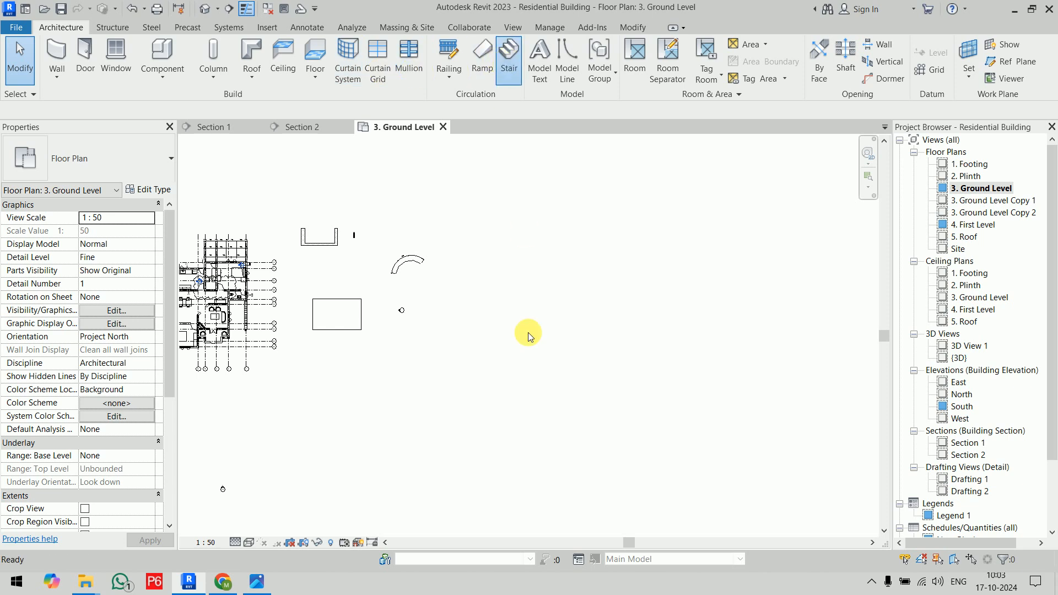
click(538, 343)
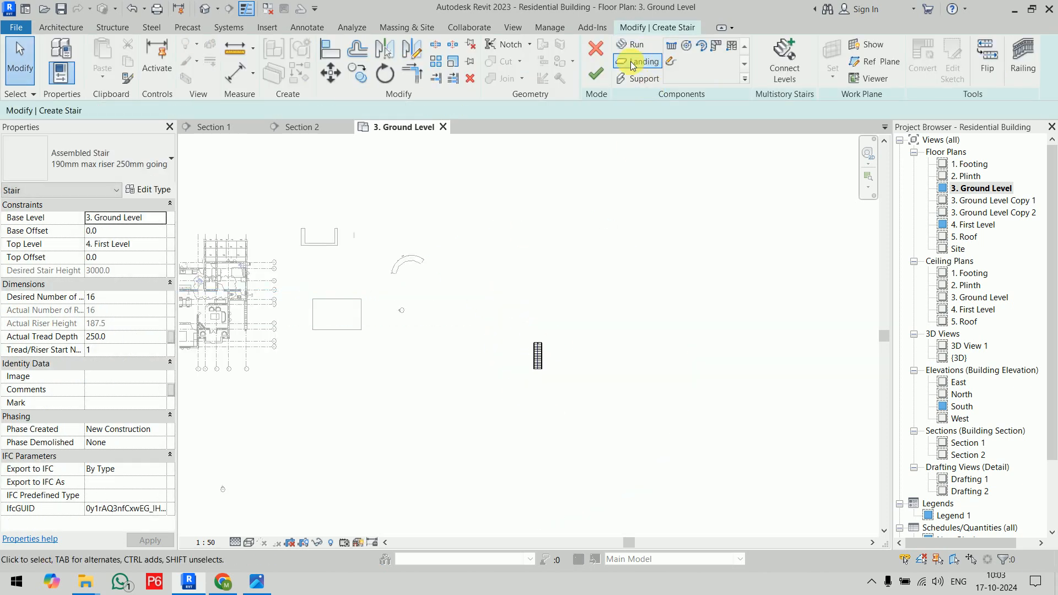
click(596, 74)
Place tread/riser numbers along the new stair's left reference line in plan using the Tread Number command.
scroll(549, 378, up, 10)
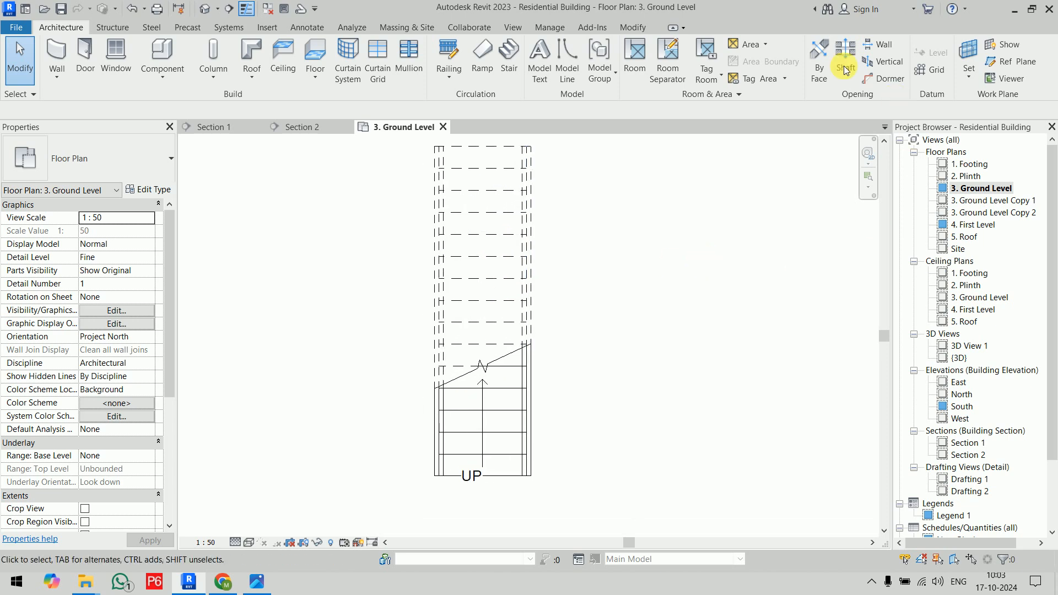
click(307, 28)
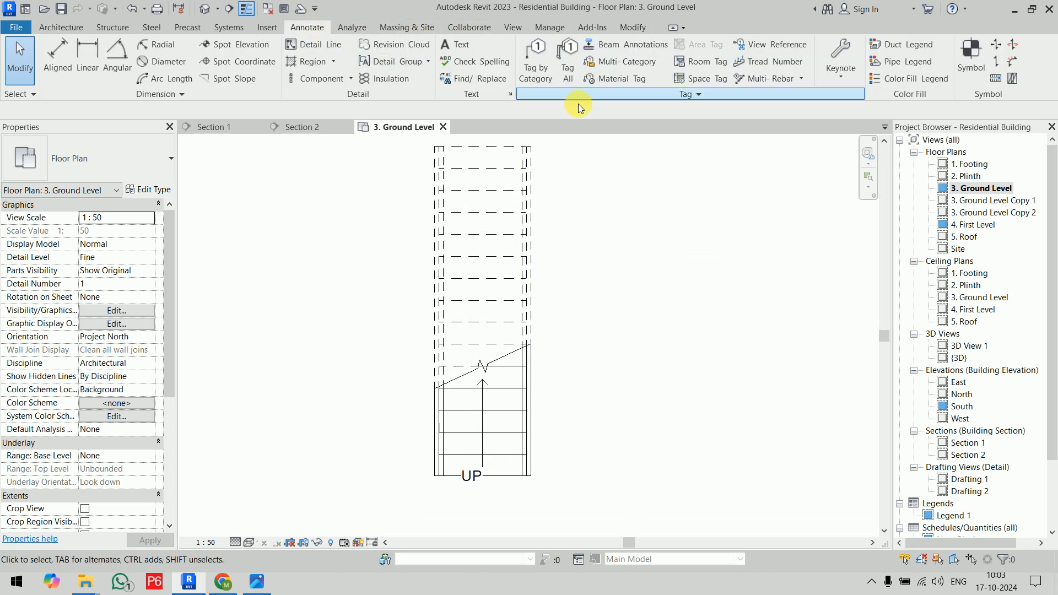
click(772, 67)
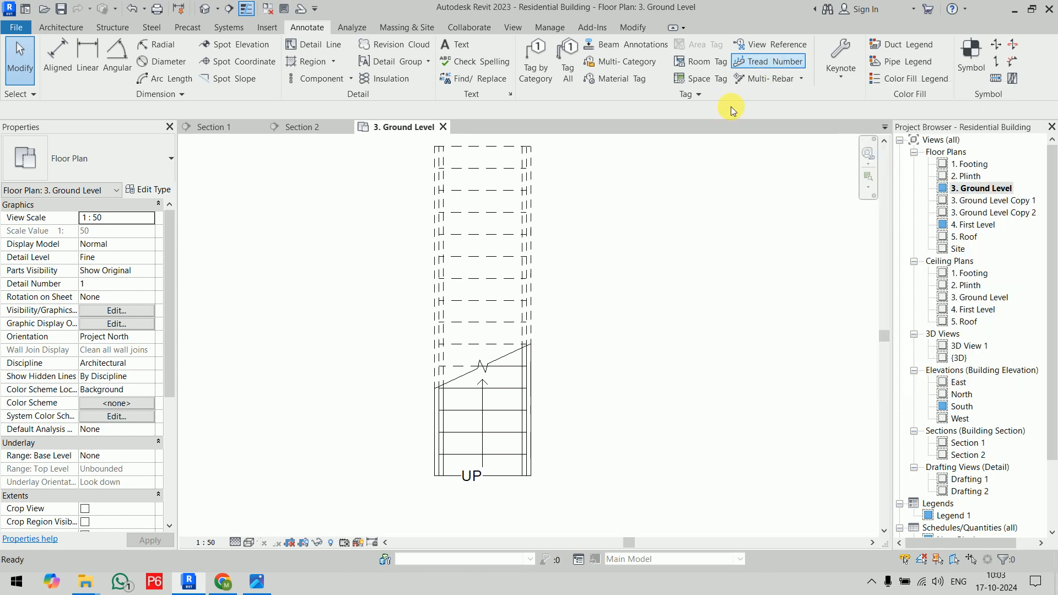
click(453, 283)
scroll(624, 336, down, 2)
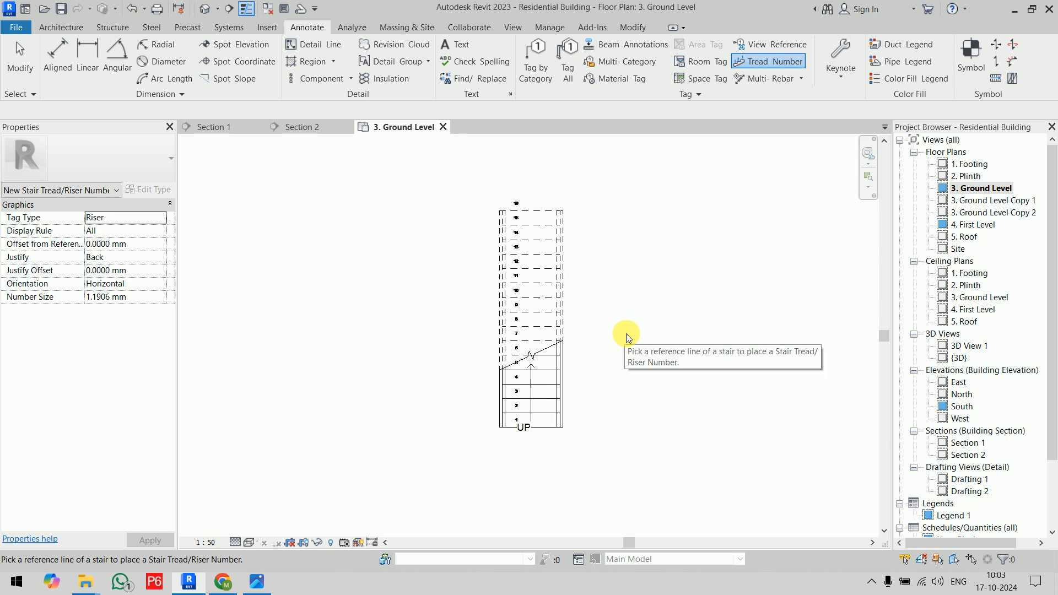
key(Escape)
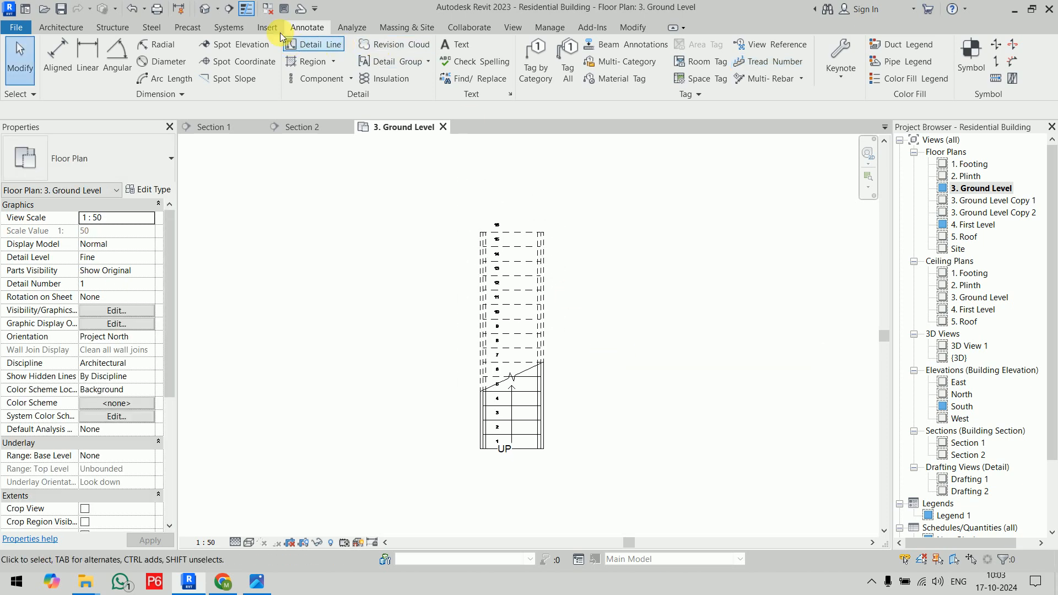
Cut a vertical section lengthwise through the stair, reduce its far clip offset to about 1818 mm, and go to its view.
click(229, 9)
click(516, 200)
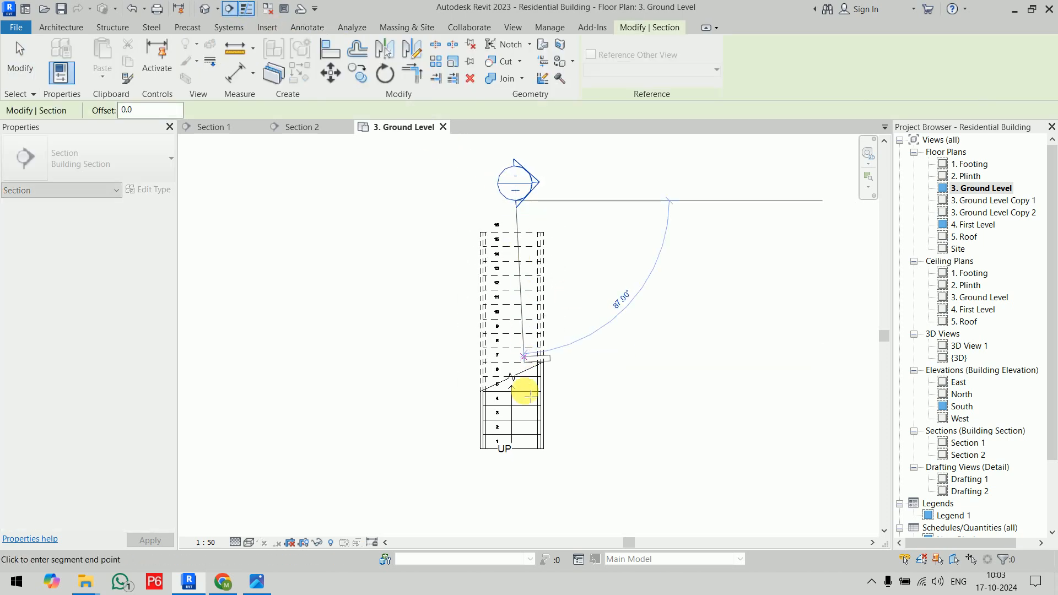
click(516, 494)
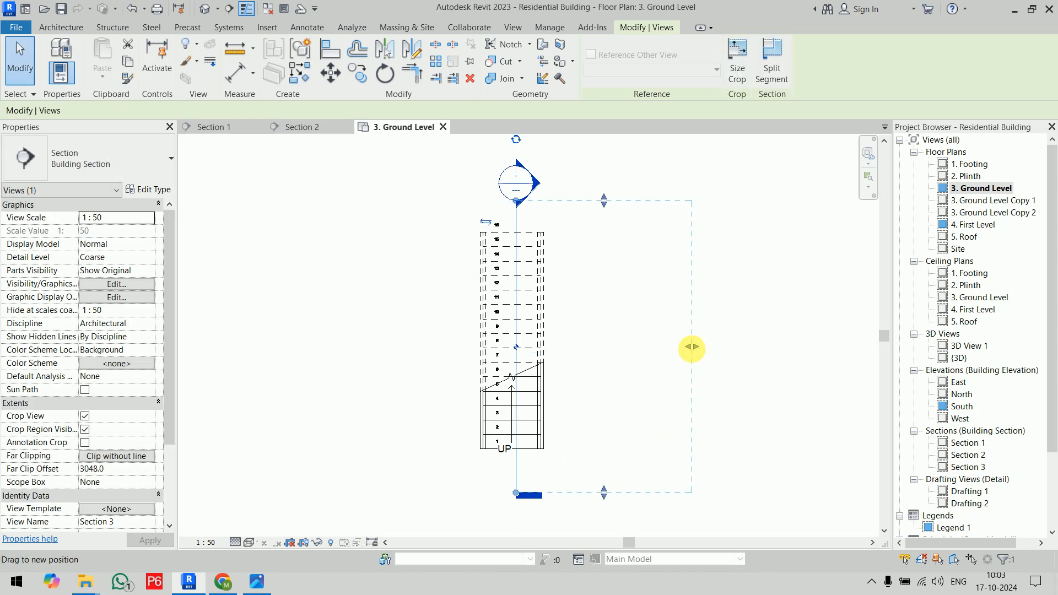
right_click(521, 470)
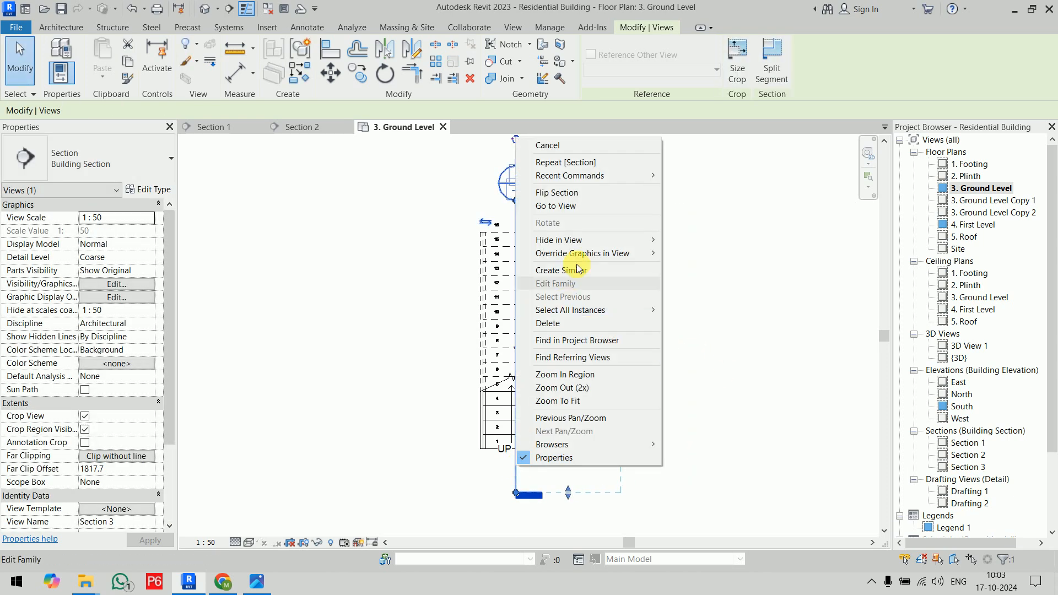
click(571, 210)
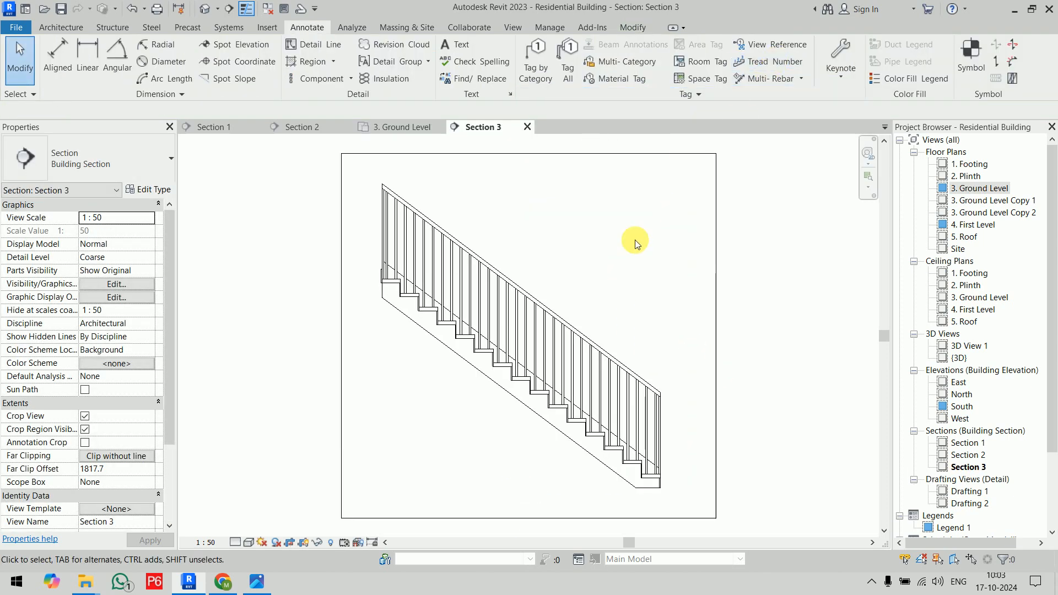
Delete the stair's railing in Section 3 and place tread/riser numbers along the stair run.
click(559, 322)
key(Delete)
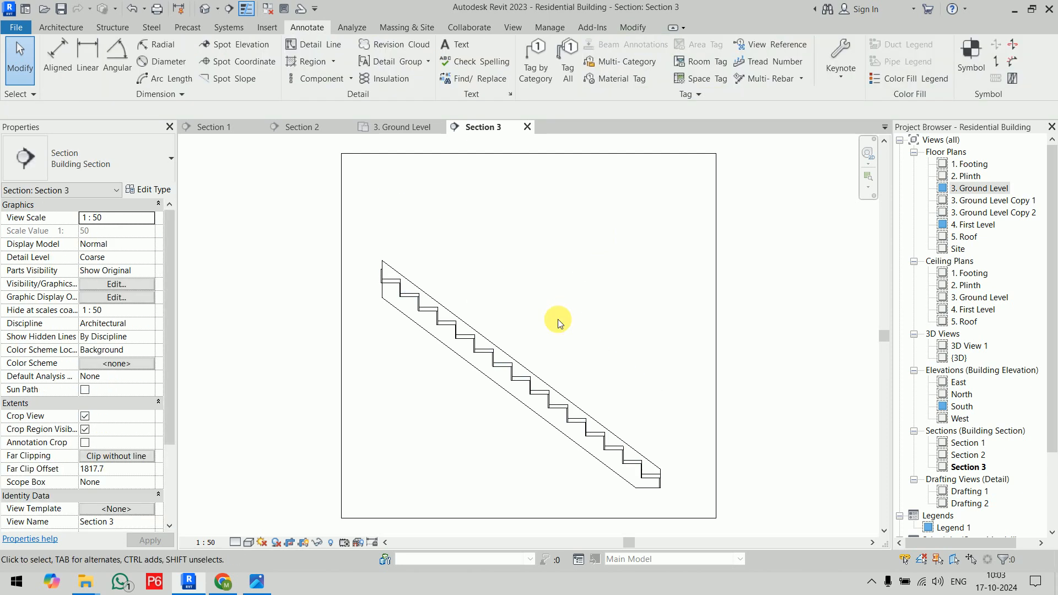
click(799, 62)
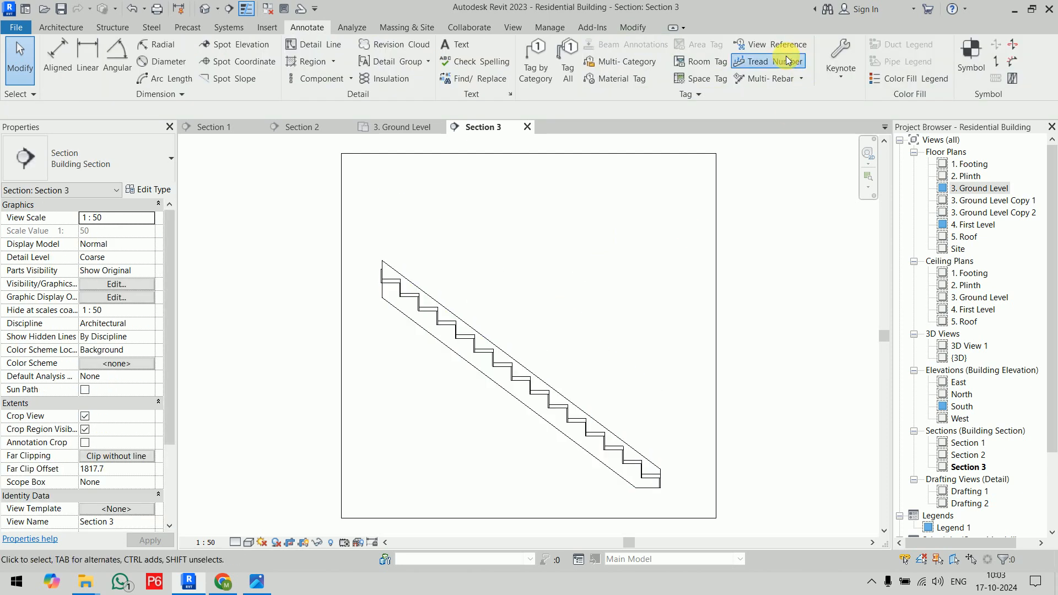
click(503, 361)
key(Escape)
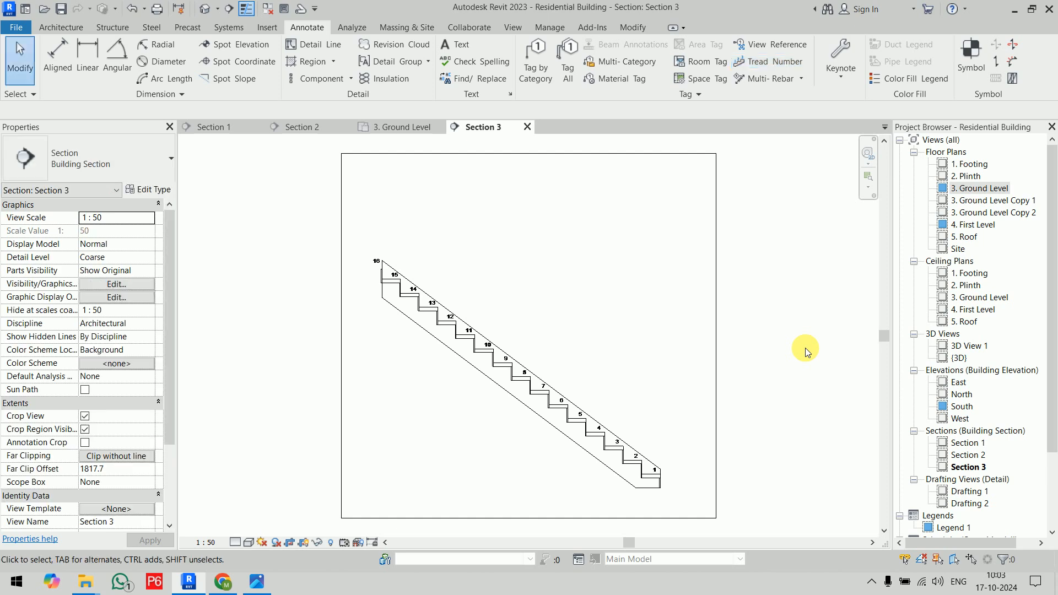
scroll(621, 441, up, 2)
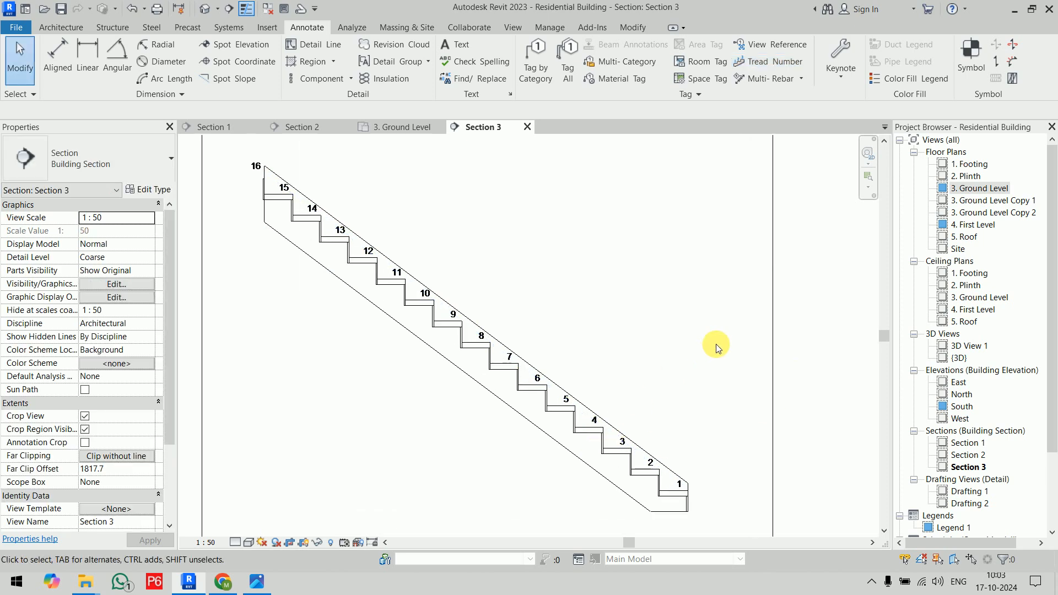
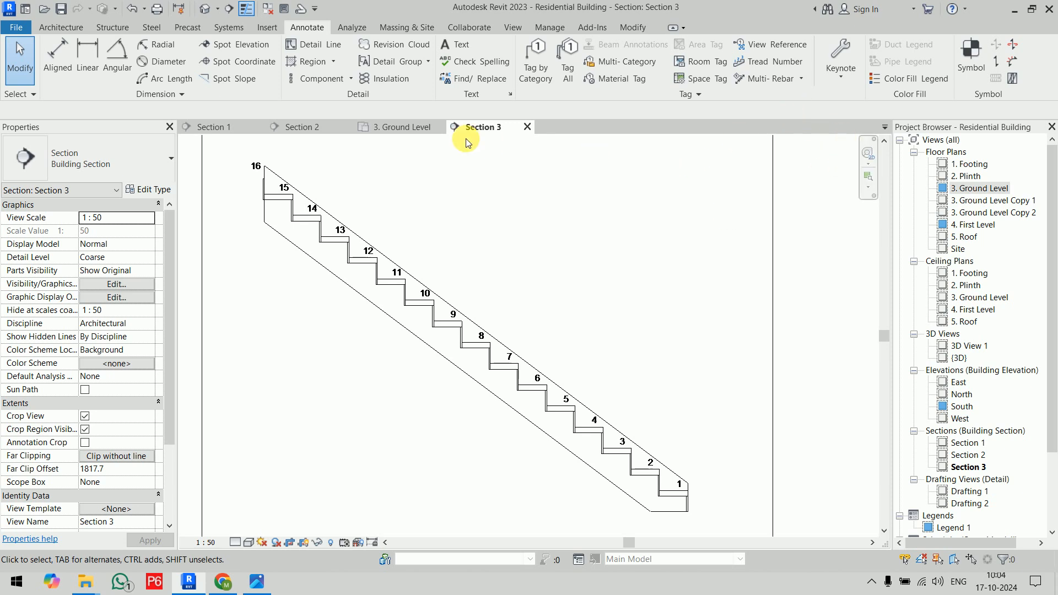
Close all open views of the Residential Building project and save its changes.
click(528, 127)
click(455, 126)
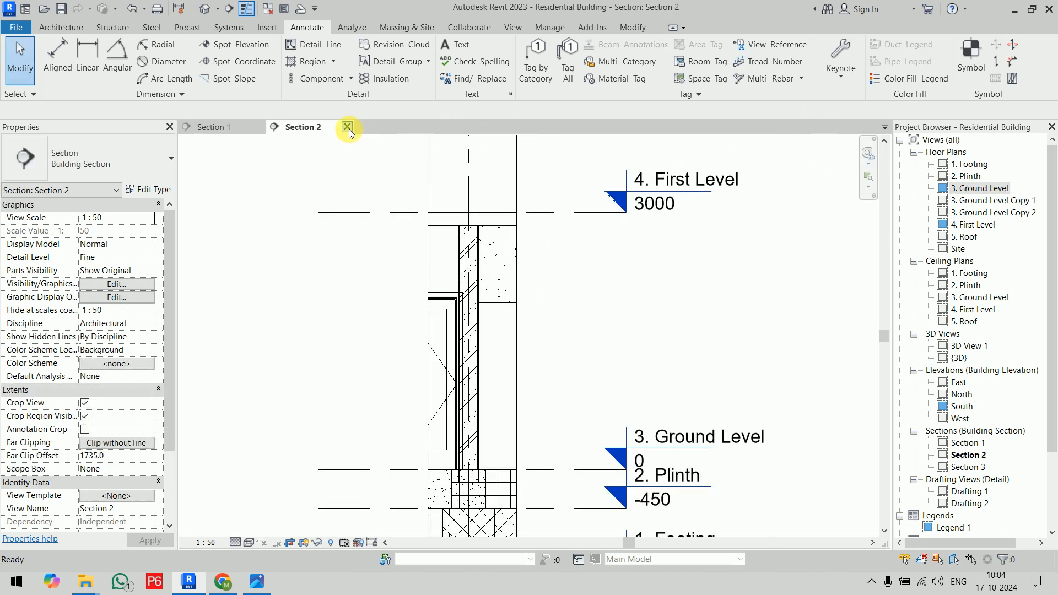
click(347, 127)
click(258, 127)
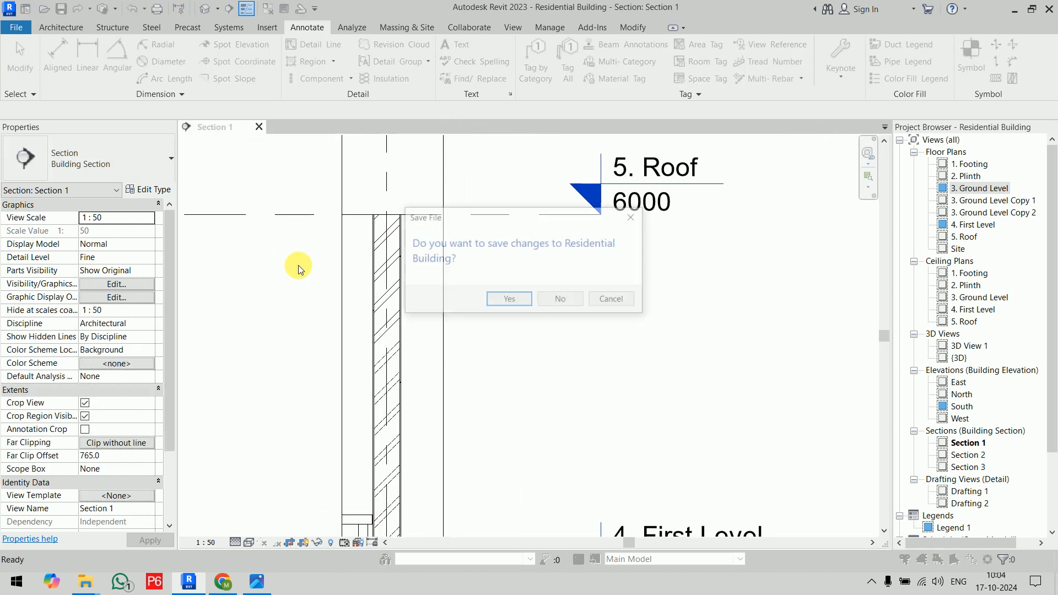
click(526, 303)
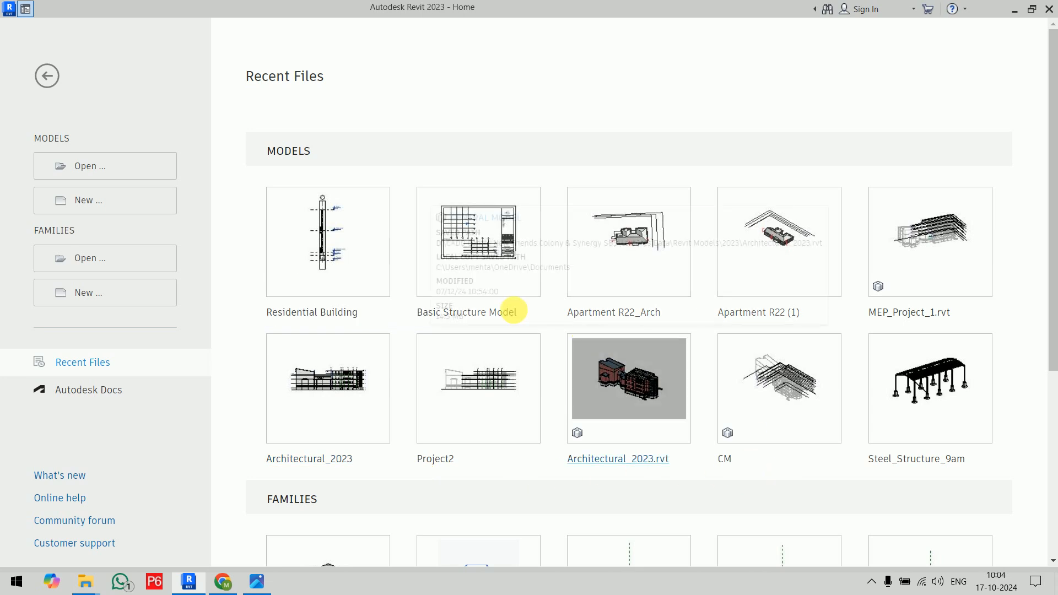
Open the recent Basic Structure Model and go to its Foundation structural plan.
click(469, 312)
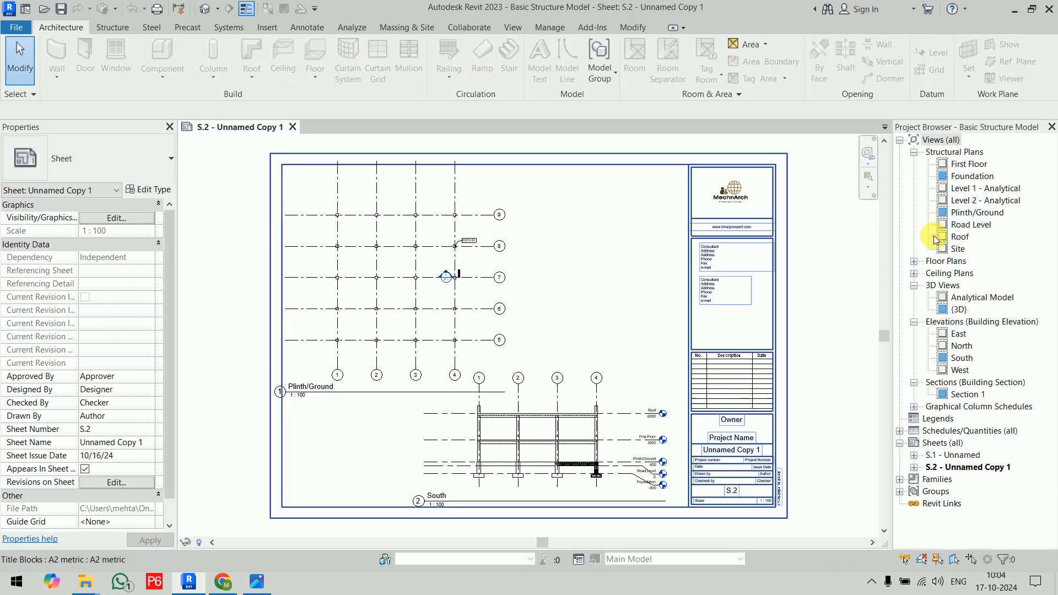
double_click(974, 213)
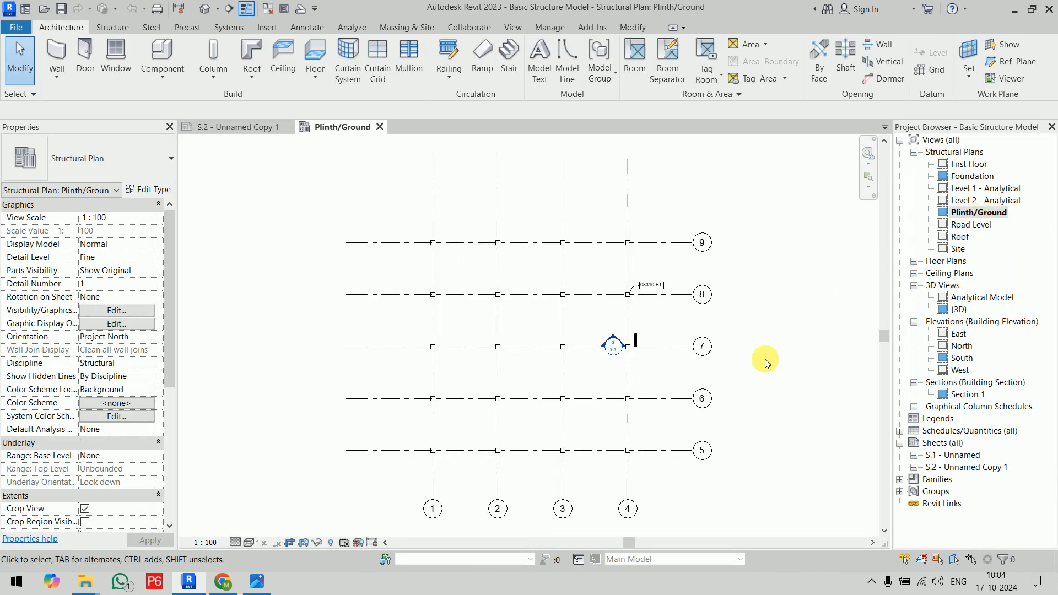
scroll(676, 447, up, 5)
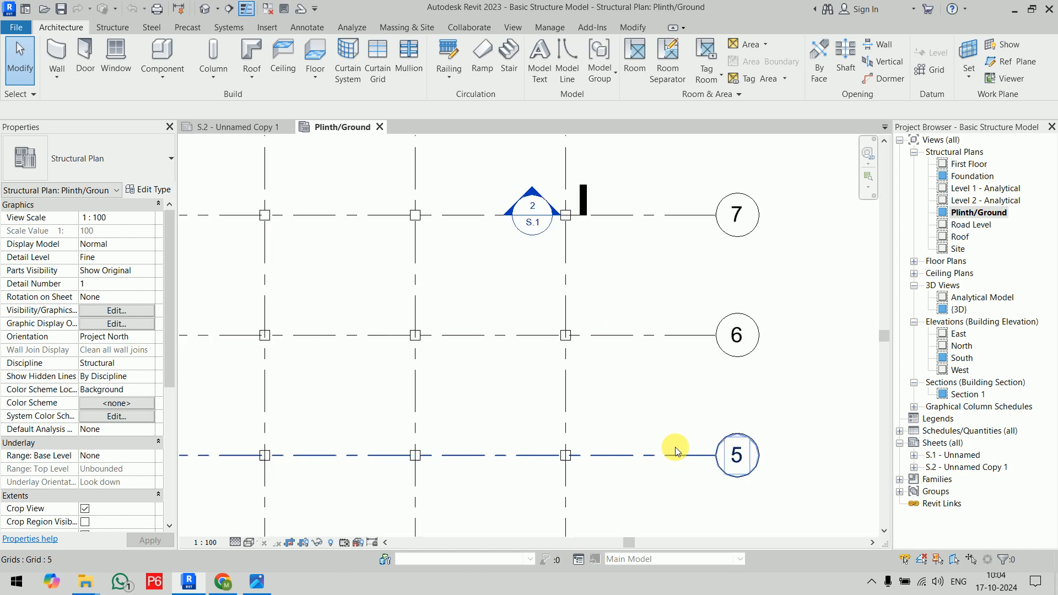
click(974, 177)
double_click(976, 179)
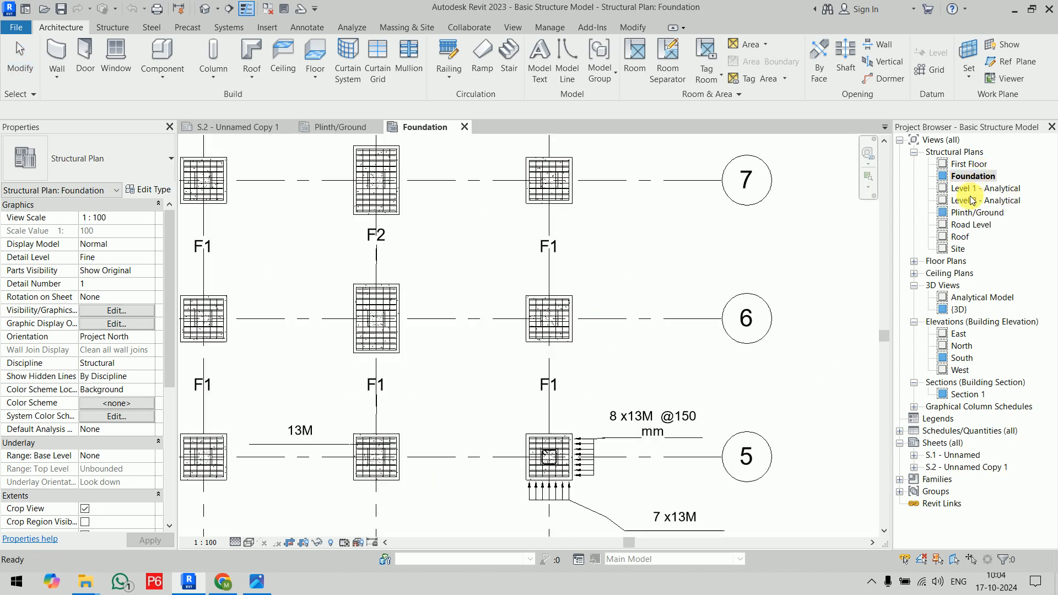
Place an Aligned Multi-Rebar Annotation on an F1 footing's vertical bars in plan, with the dimension line above the footing and the tag up to its right.
middle_drag(437, 279, 737, 428)
scroll(480, 309, up, 6)
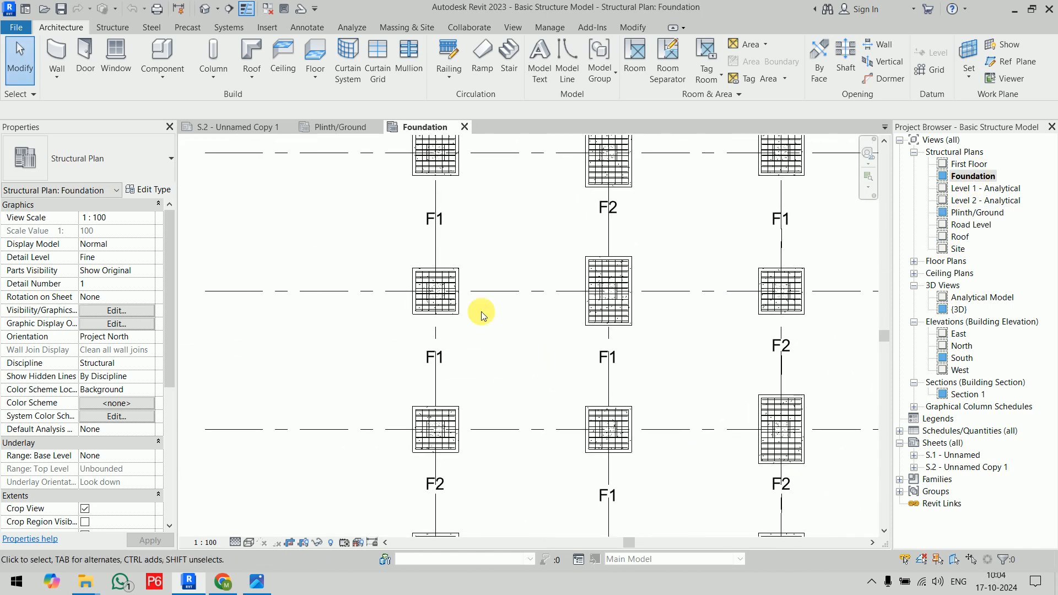
scroll(497, 301, up, 1)
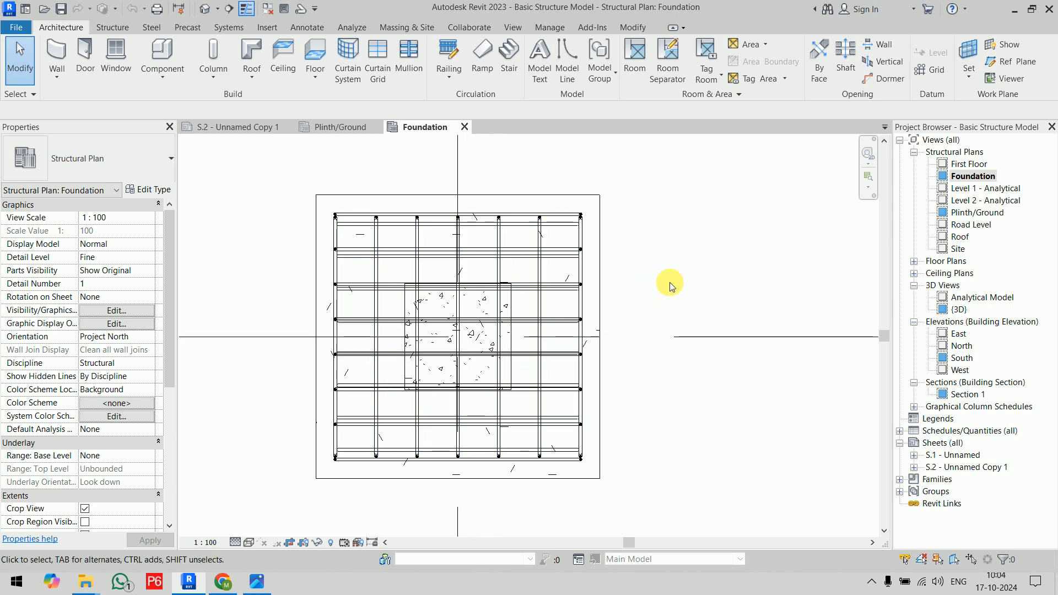
middle_drag(669, 284, 709, 279)
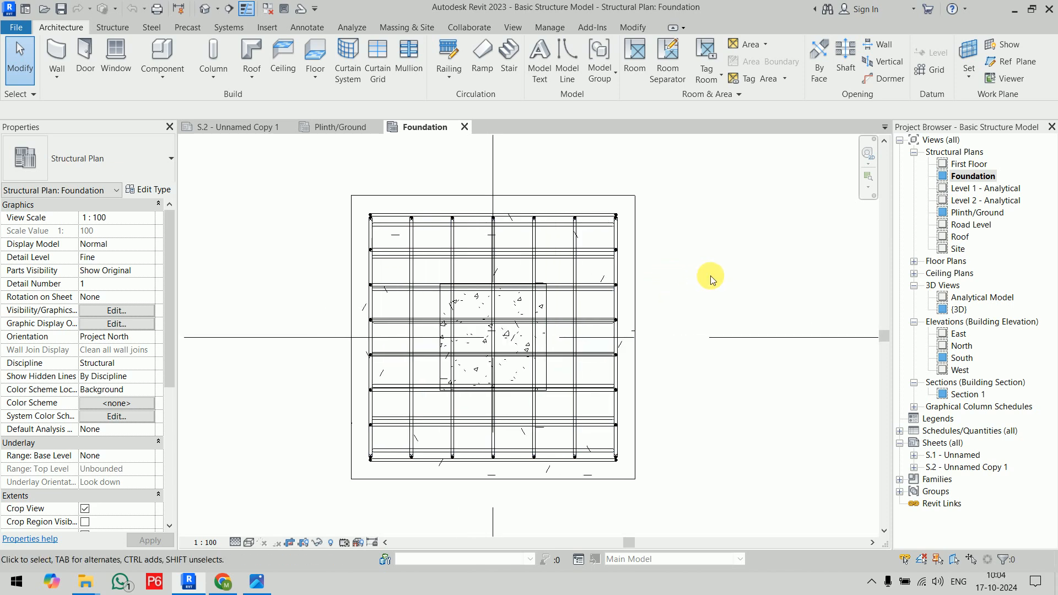
scroll(710, 280, up, 3)
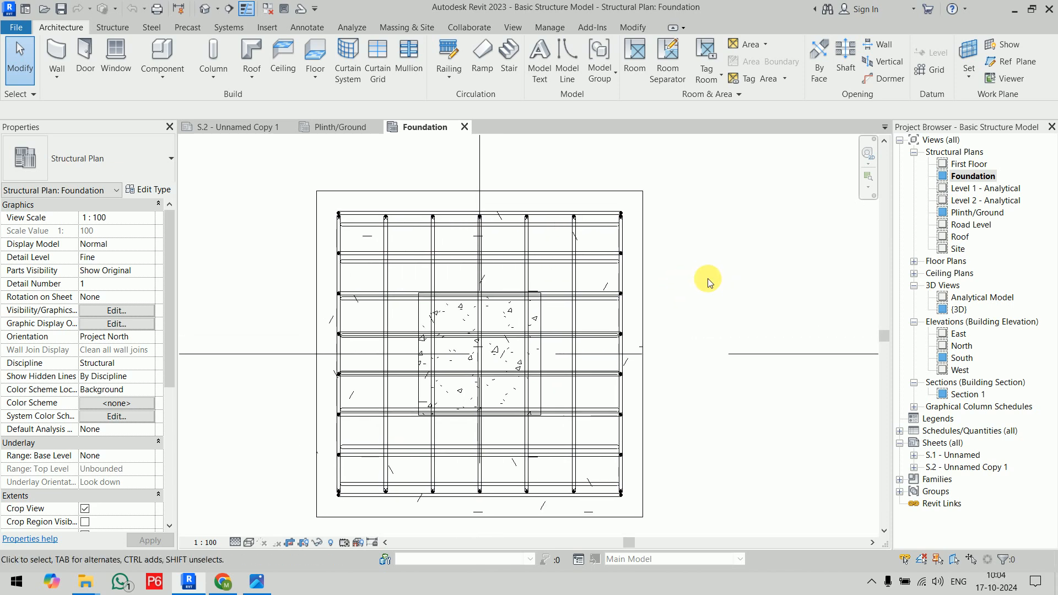
click(307, 27)
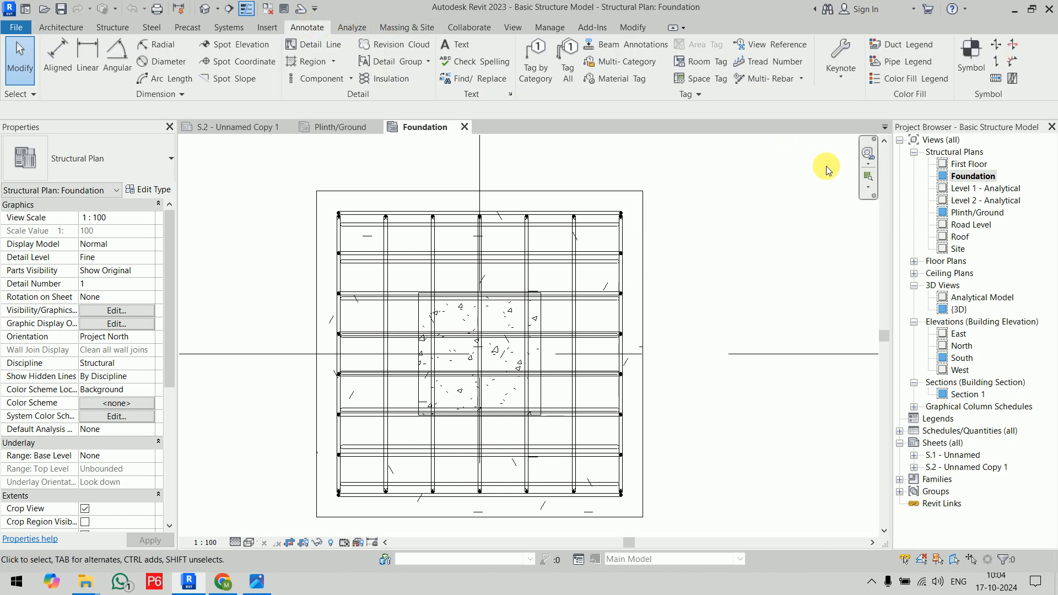
click(802, 78)
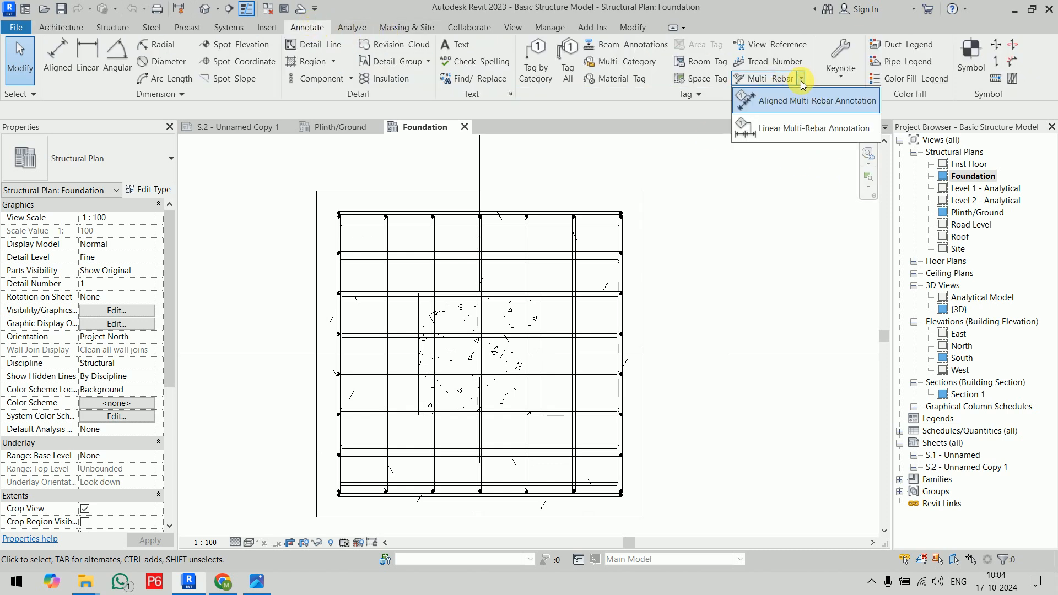
click(791, 104)
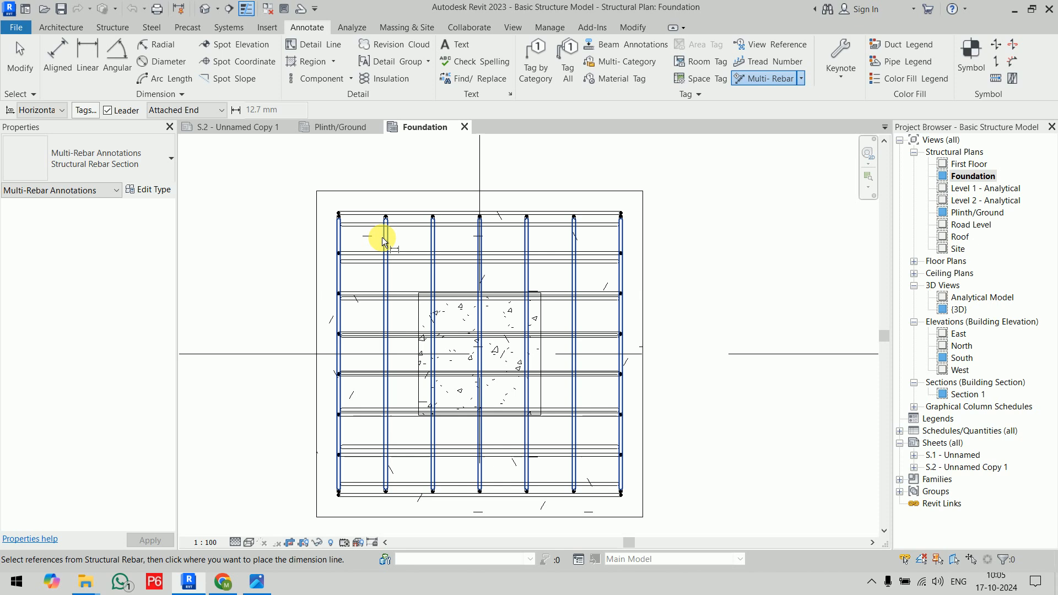
click(383, 237)
scroll(416, 221, down, 2)
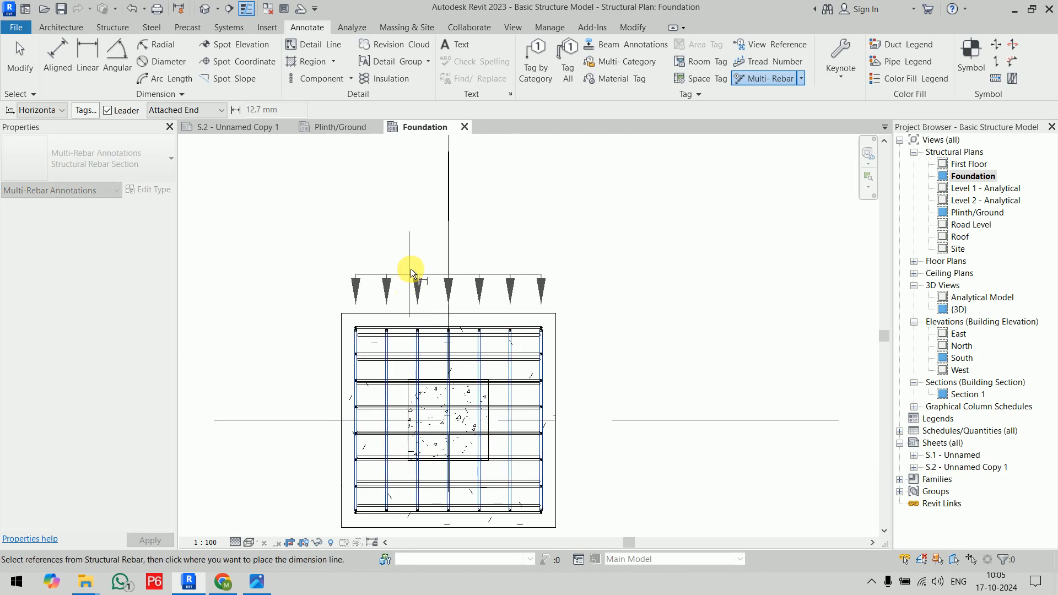
click(424, 264)
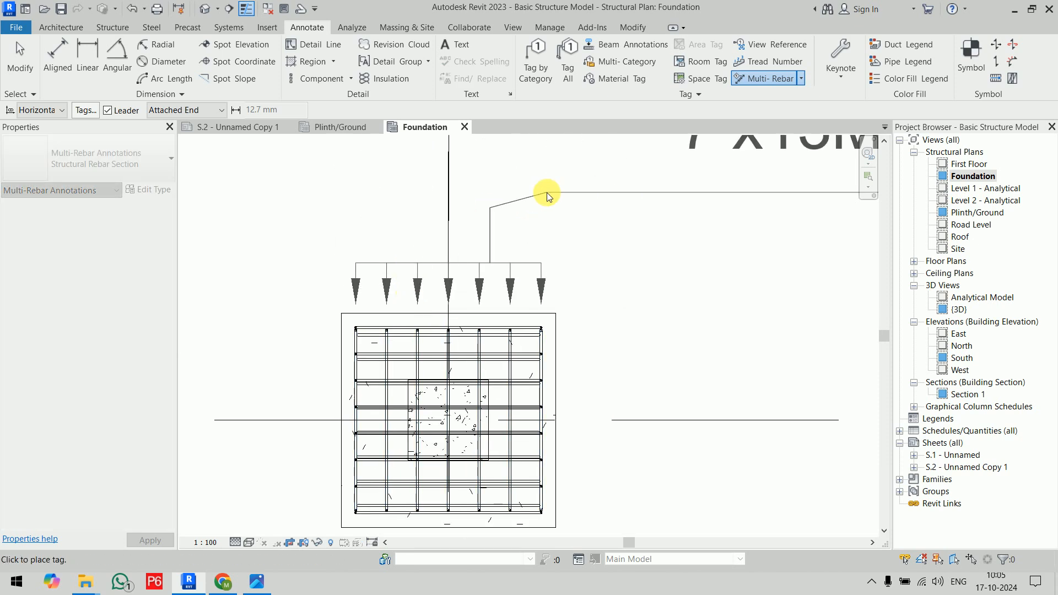
click(540, 167)
scroll(565, 211, down, 2)
scroll(565, 211, down, 3)
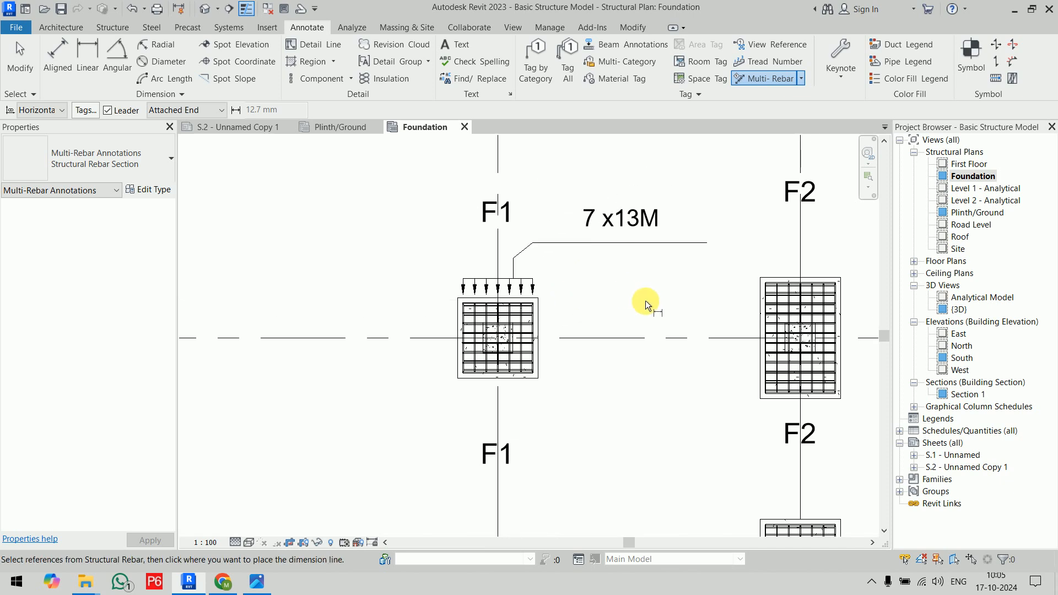
scroll(568, 301, up, 2)
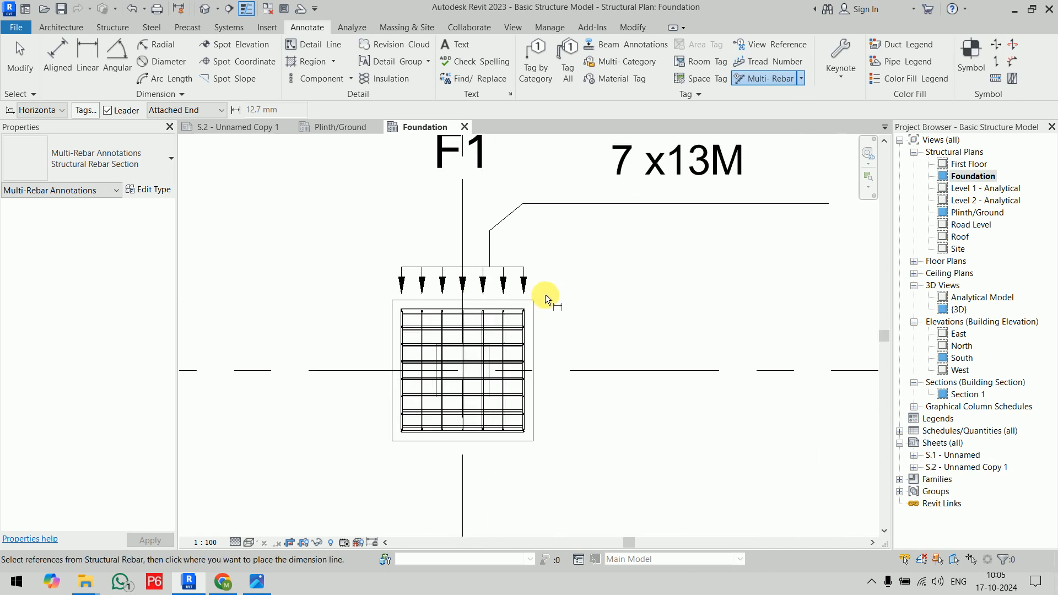
scroll(548, 300, down, 1)
middle_drag(607, 295, 623, 314)
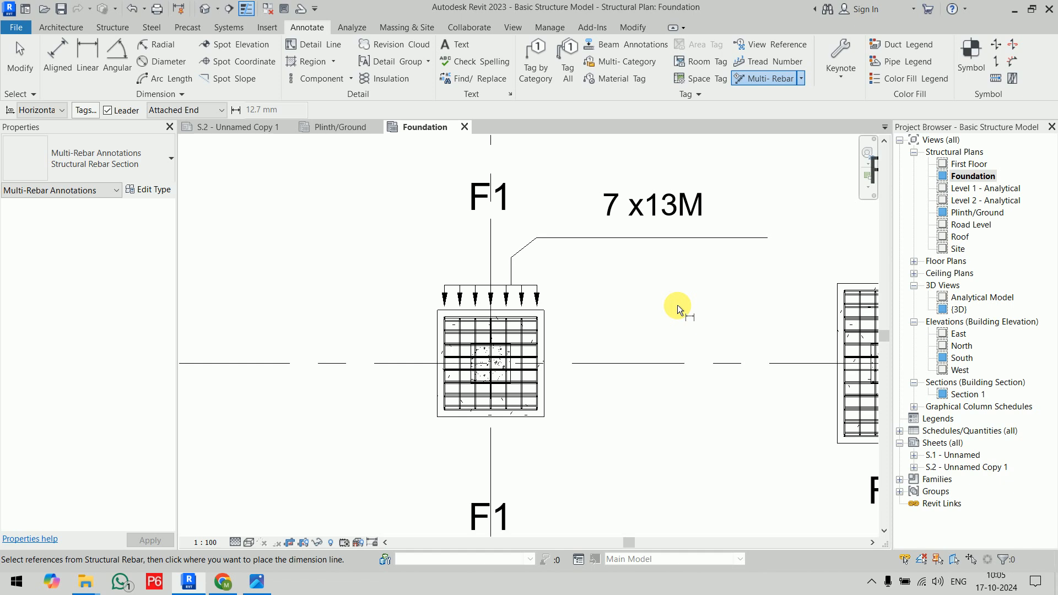
click(801, 78)
click(801, 129)
scroll(520, 361, up, 5)
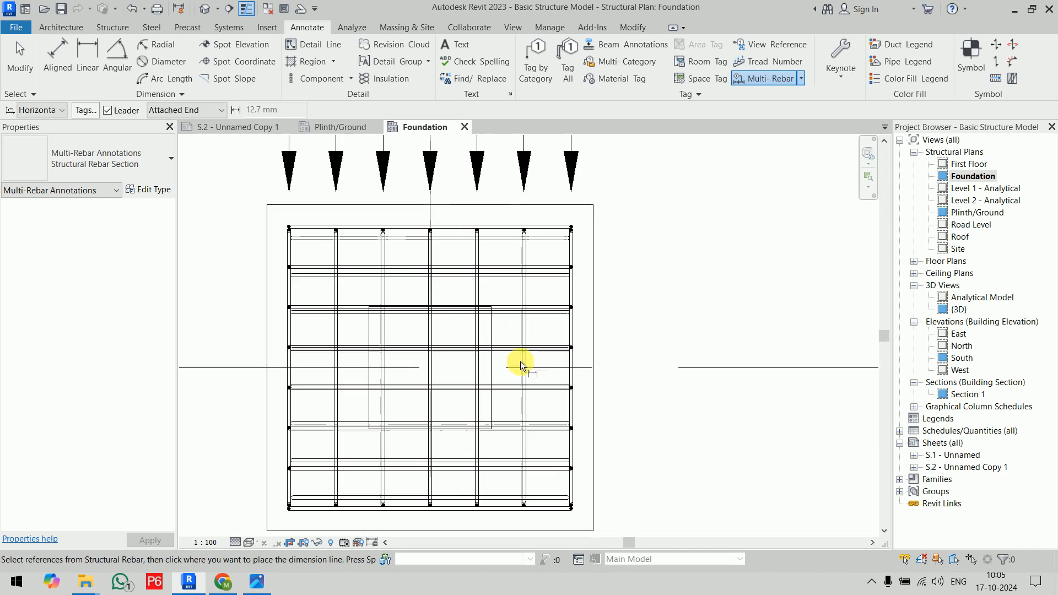
scroll(603, 338, down, 2)
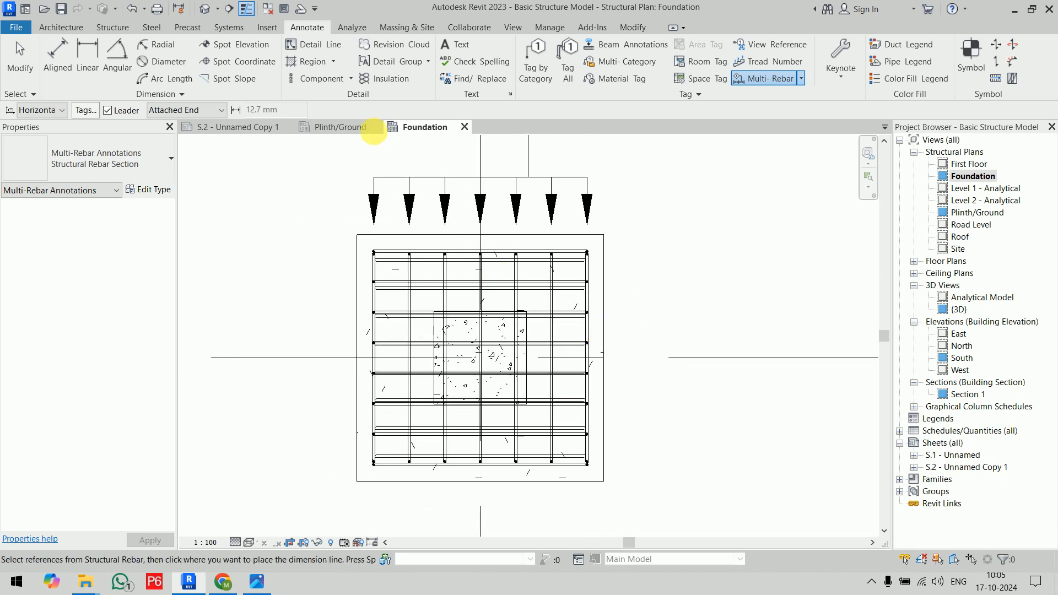
right_click(289, 202)
click(321, 208)
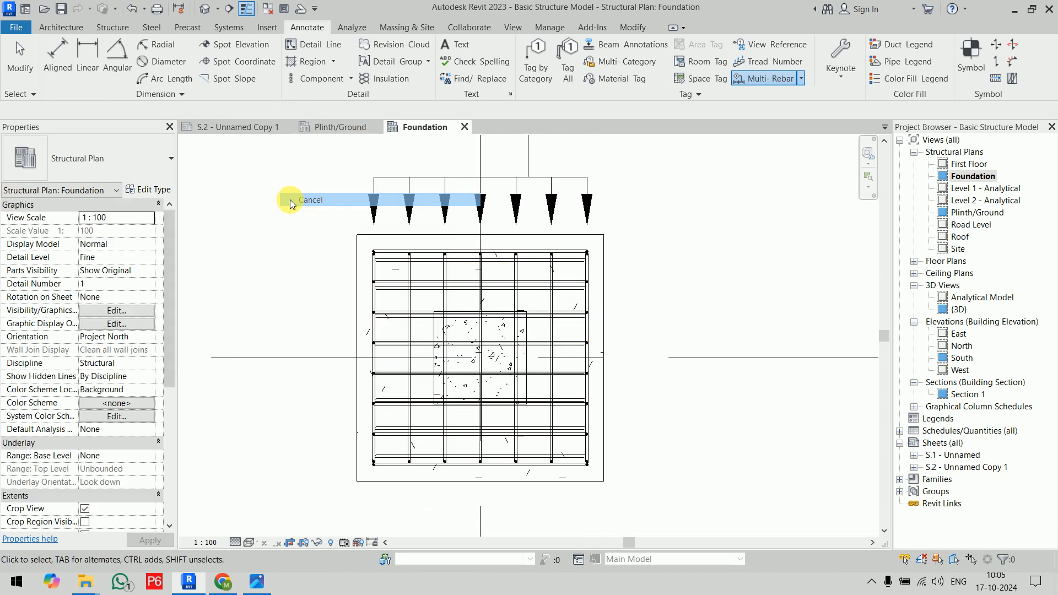
Cut a horizontal section through the centre of the annotated footing and go to its view.
click(229, 9)
click(317, 358)
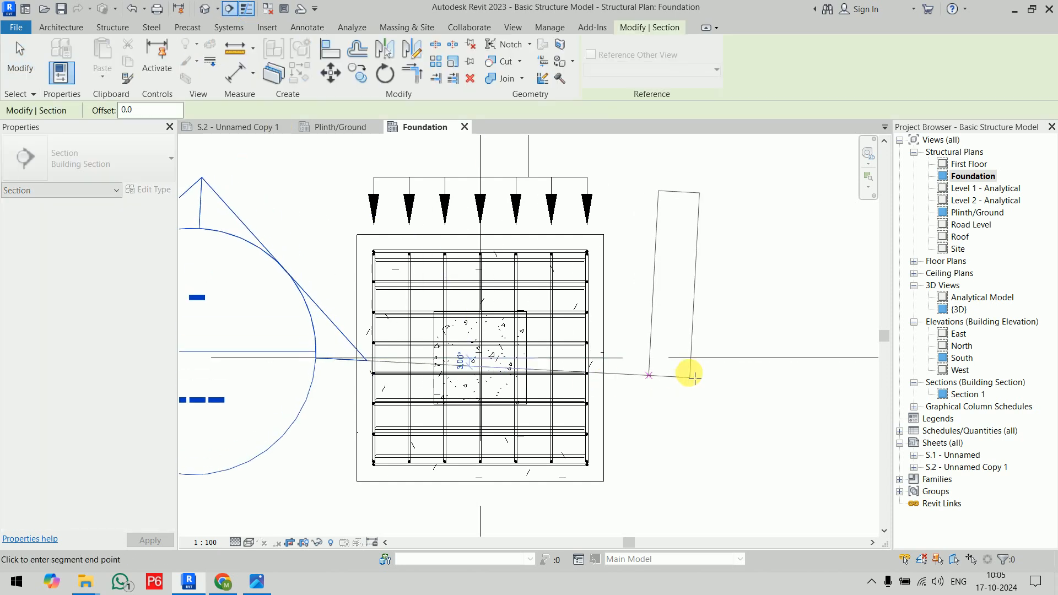
click(758, 359)
scroll(674, 244, down, 3)
scroll(673, 244, down, 1)
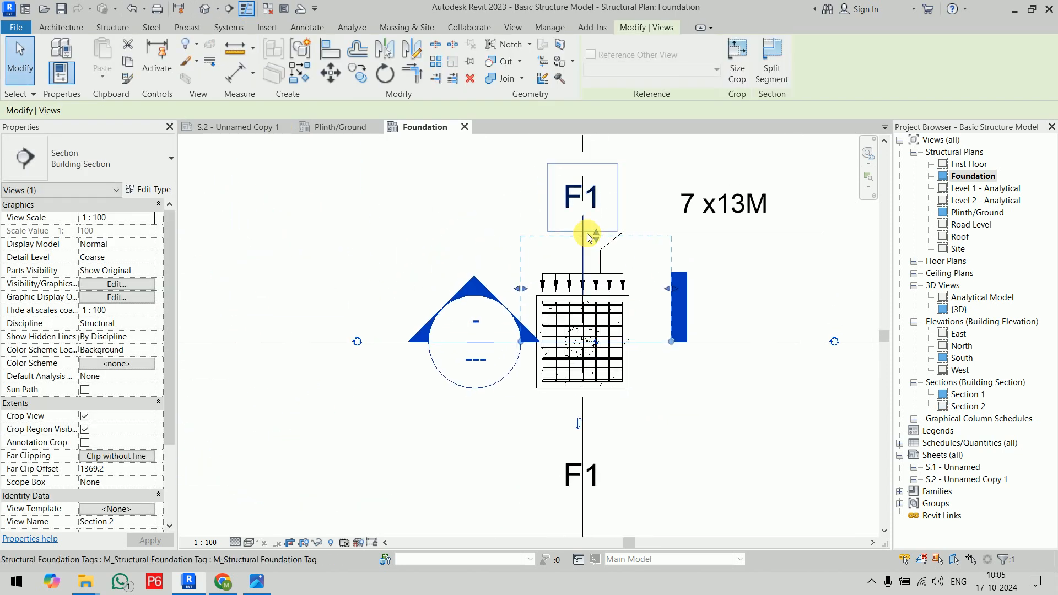
right_click(659, 341)
click(716, 81)
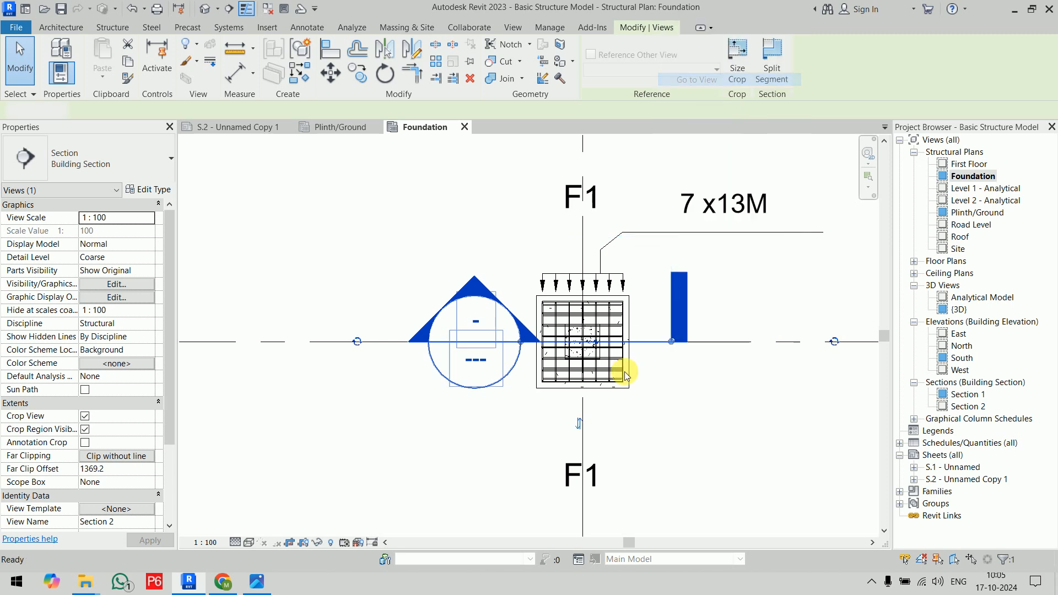
Extend the section view's crop region downward until it includes the whole footing.
scroll(520, 492, up, 3)
mouse_move(521, 492)
middle_down()
mouse_move(550, 375)
mouse_move(539, 300)
middle_up()
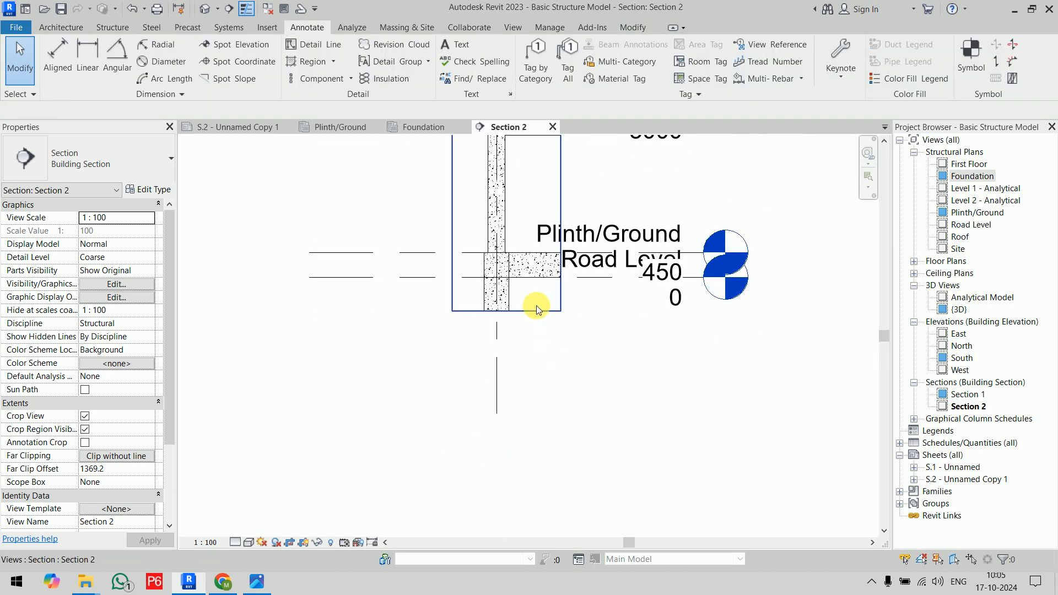
click(505, 312)
drag(505, 312, 634, 456)
Place a Linear Multi-Rebar Annotation on the footing's bars in section, with the dimension line below the footing and the tag to its lower right.
scroll(496, 411, up, 4)
scroll(482, 337, up, 2)
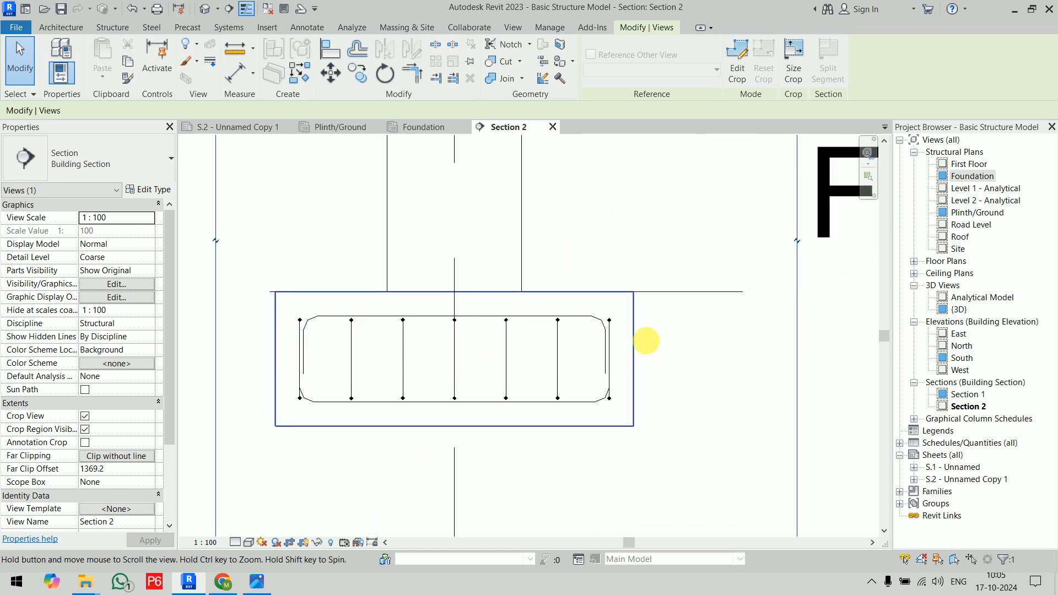
click(306, 27)
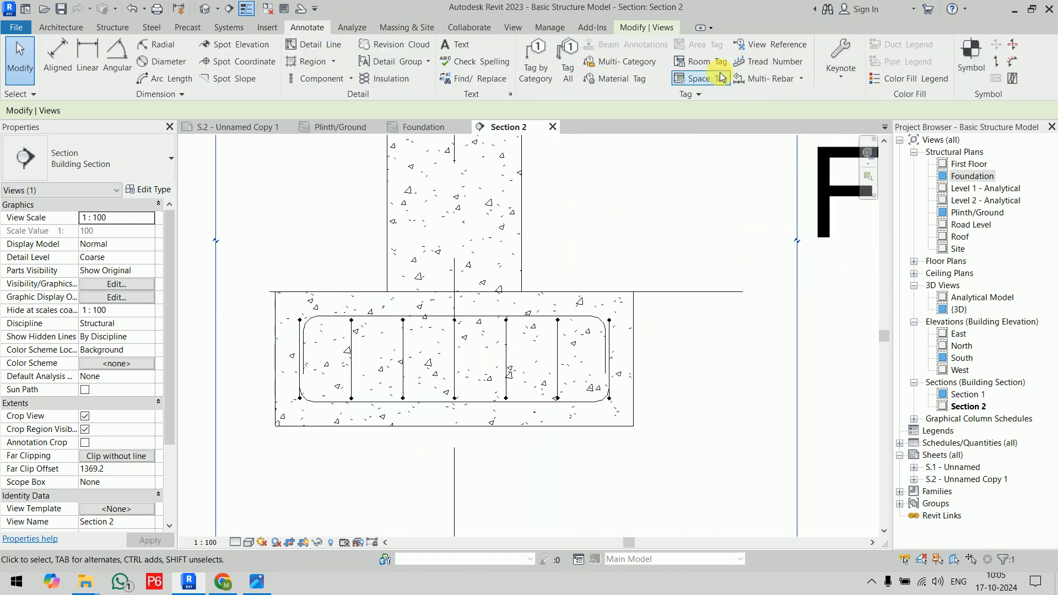
click(802, 79)
click(798, 129)
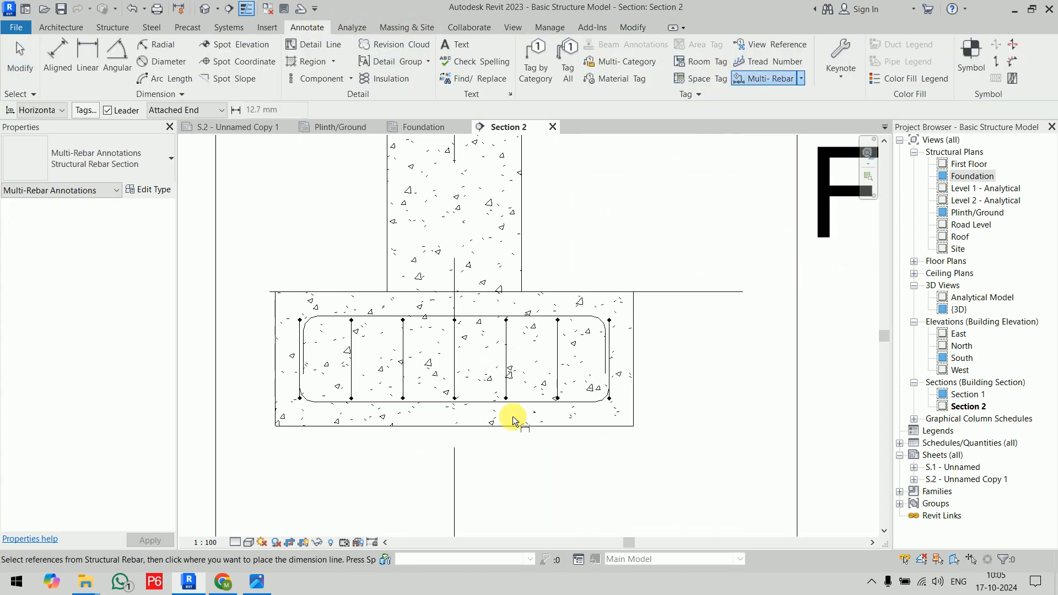
click(505, 391)
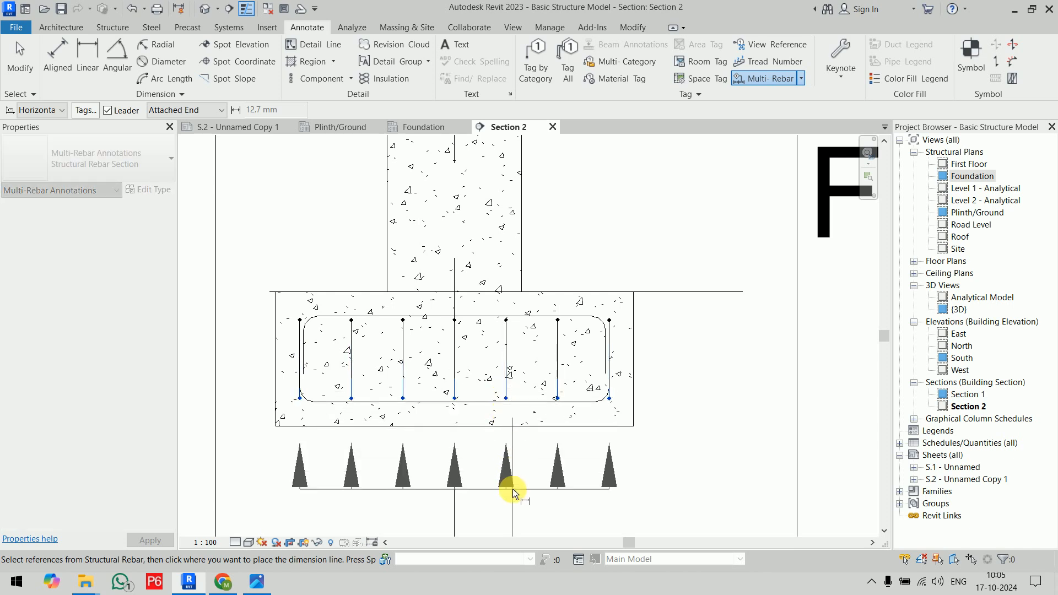
middle_drag(513, 488, 535, 346)
click(532, 384)
scroll(623, 491, down, 5)
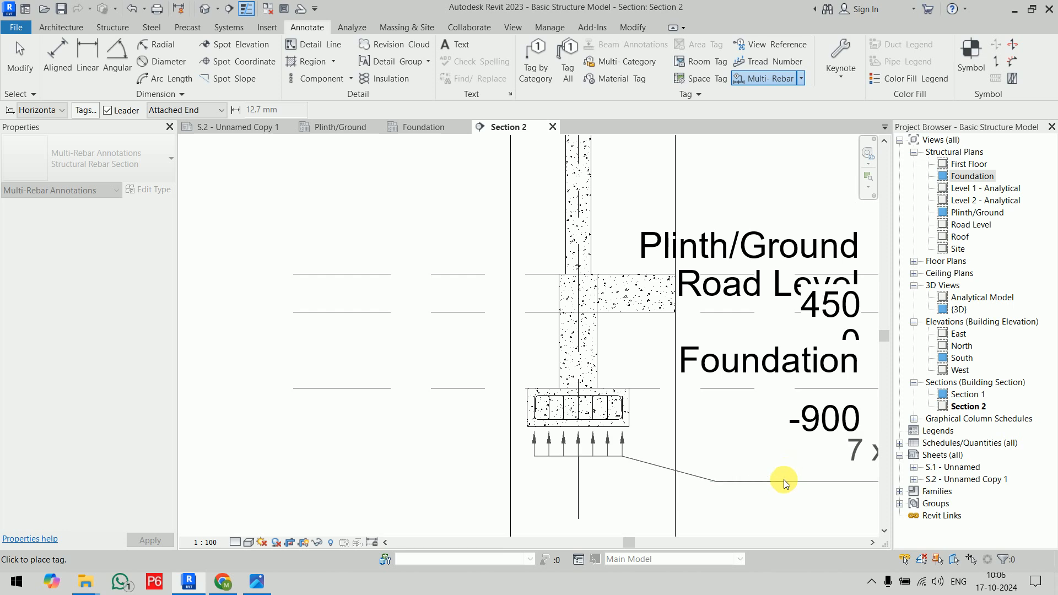
click(783, 480)
scroll(759, 442, down, 5)
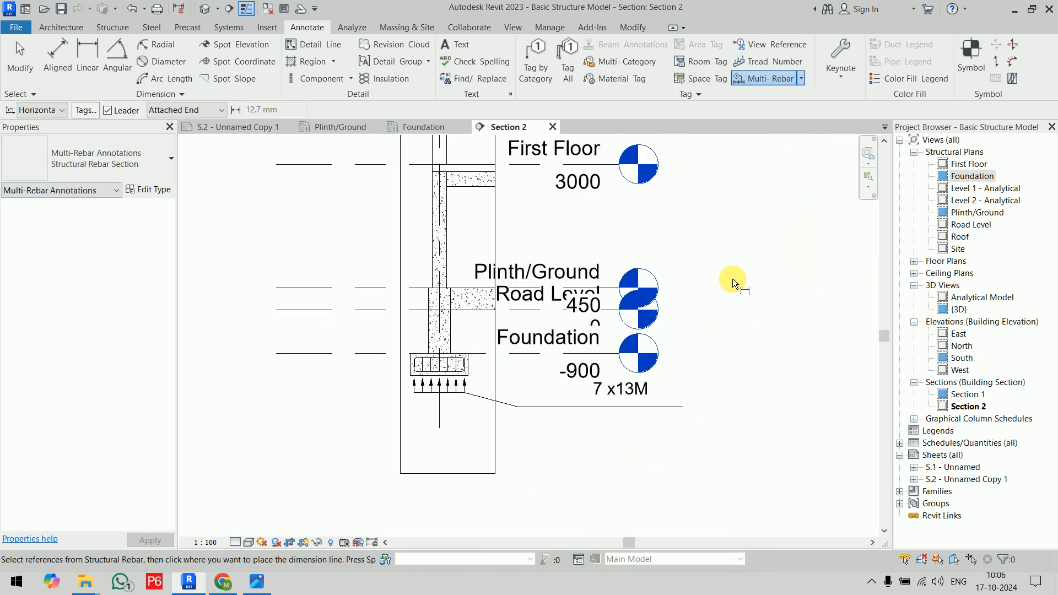
scroll(425, 386, up, 5)
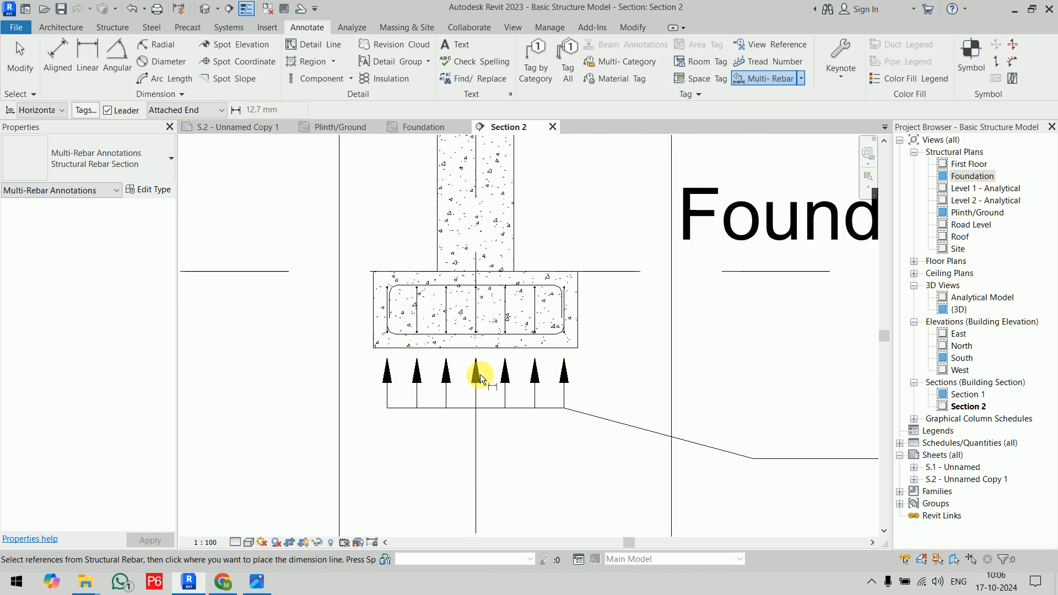
right_click(312, 205)
click(314, 207)
right_click(312, 206)
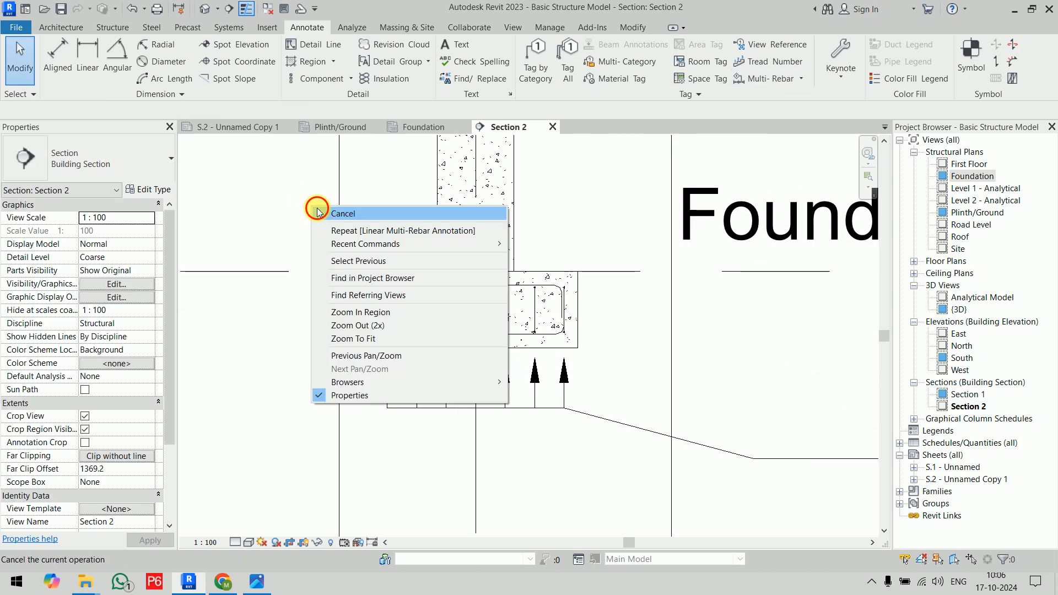
click(314, 208)
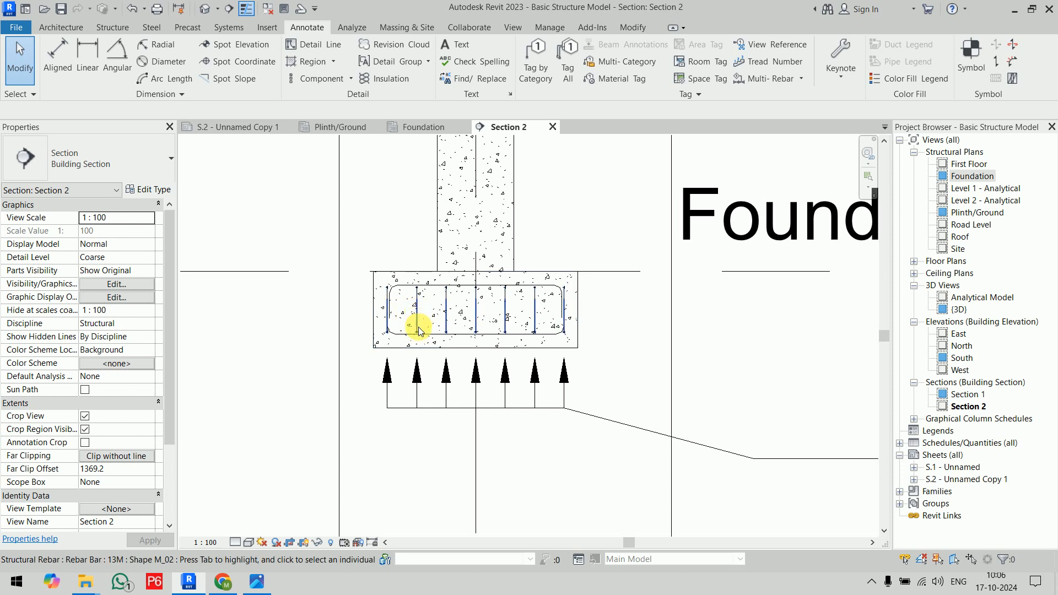
Check the footing rebar's type and the available bar sizes against the linear multi-rebar annotation's tag.
click(419, 331)
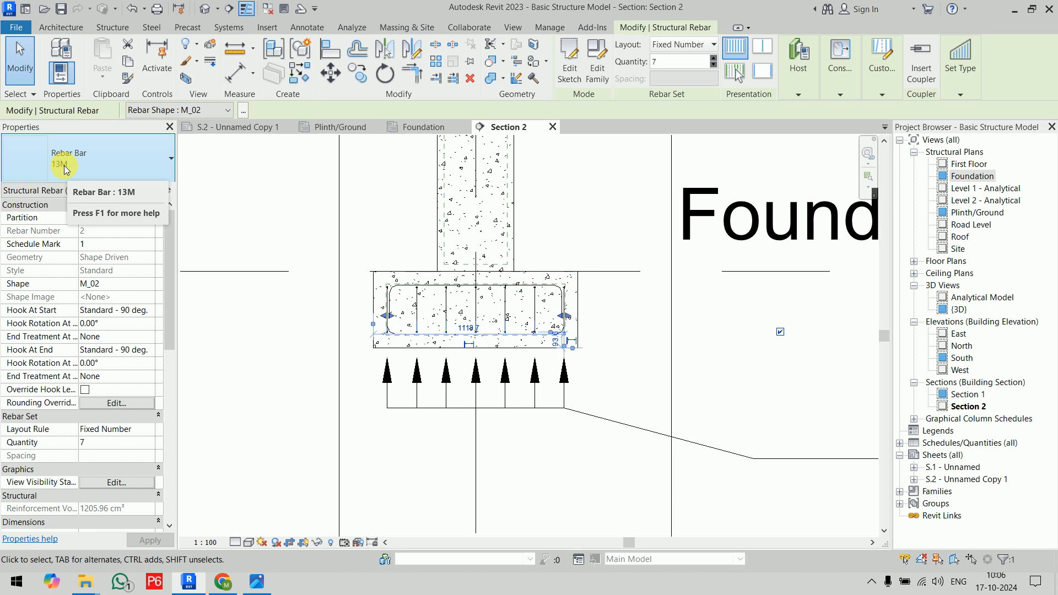
scroll(364, 301, down, 3)
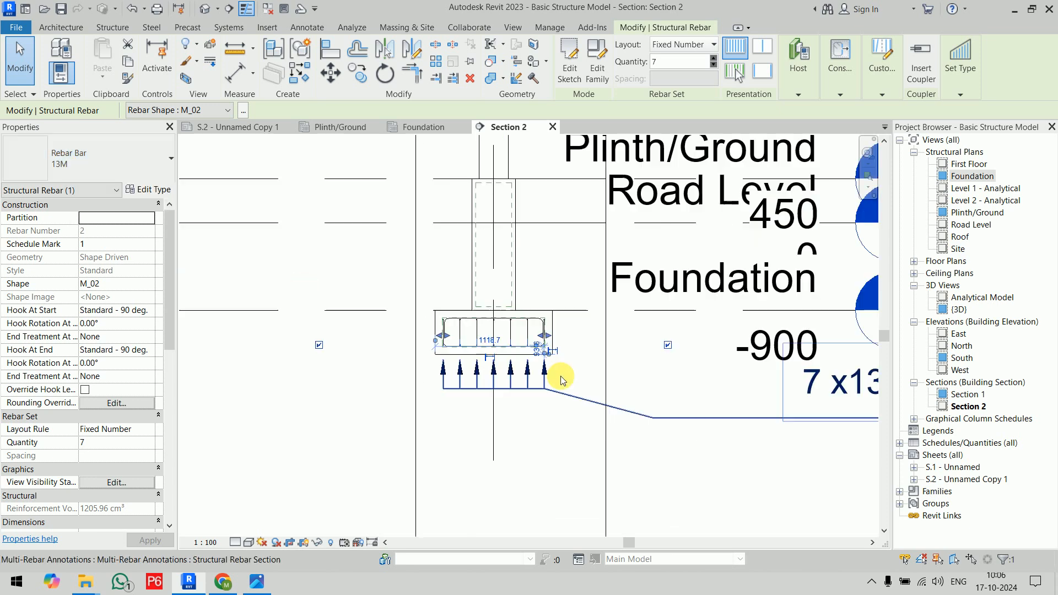
click(75, 169)
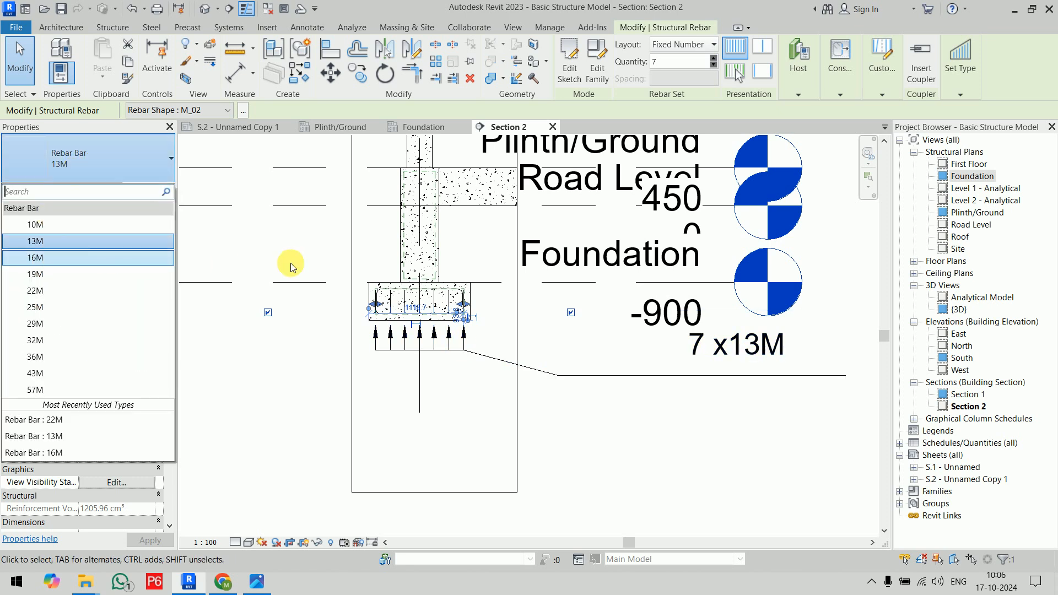
click(273, 252)
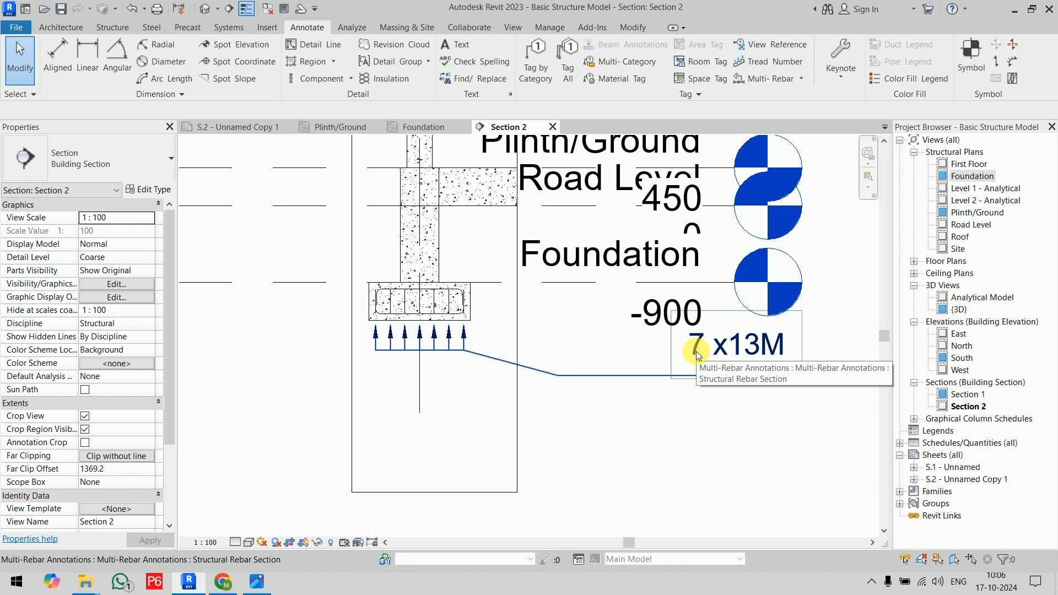
scroll(328, 343, down, 4)
scroll(537, 388, up, 8)
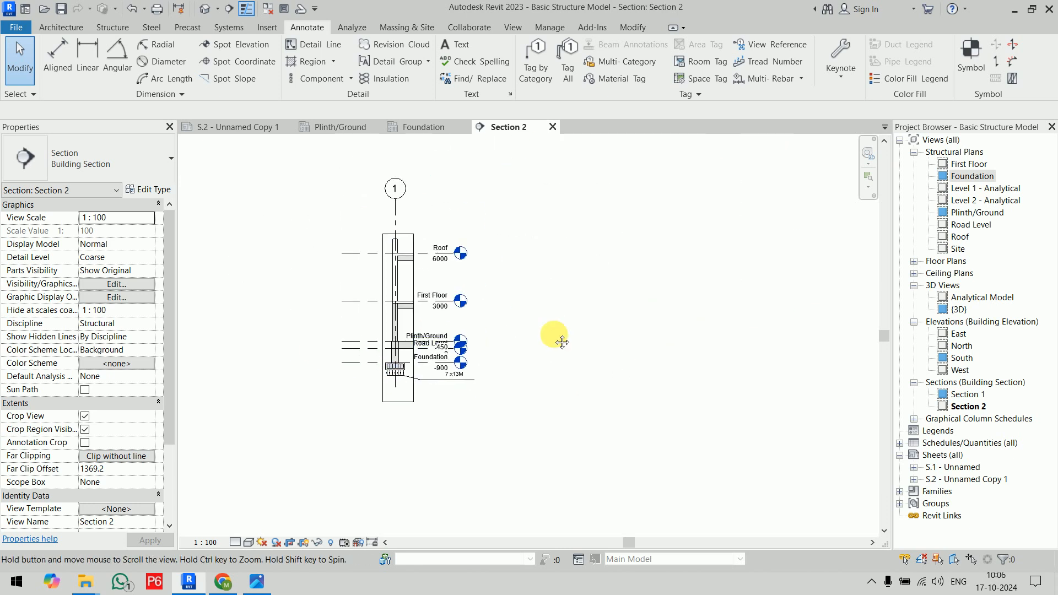
scroll(571, 284, down, 2)
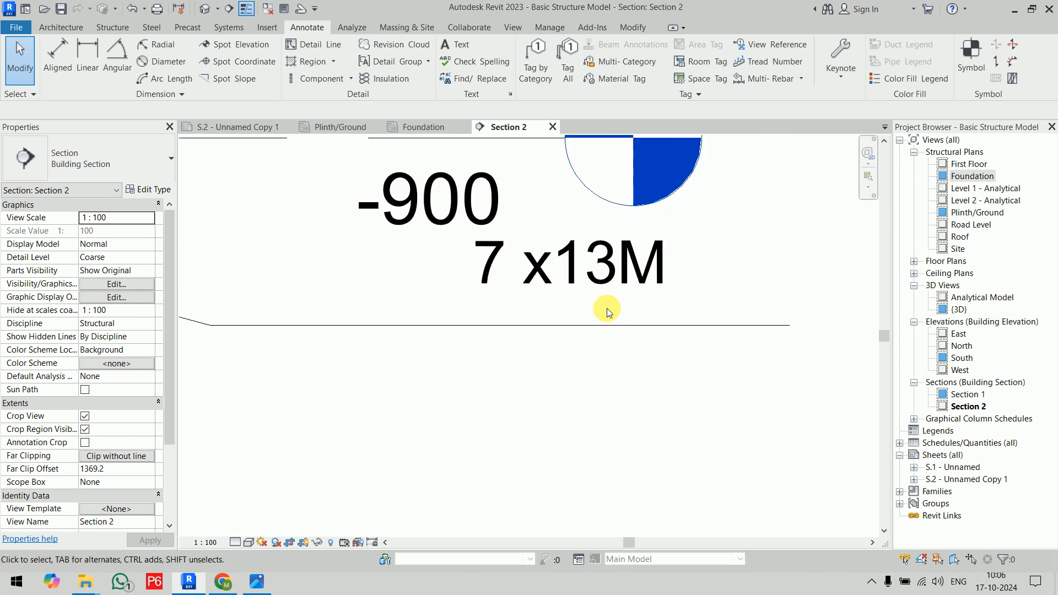
Set the tag family of the Structural Rebar Section multi-rebar annotation type to M_Rebar Tag : Host Count Type & Number.
click(604, 282)
click(110, 158)
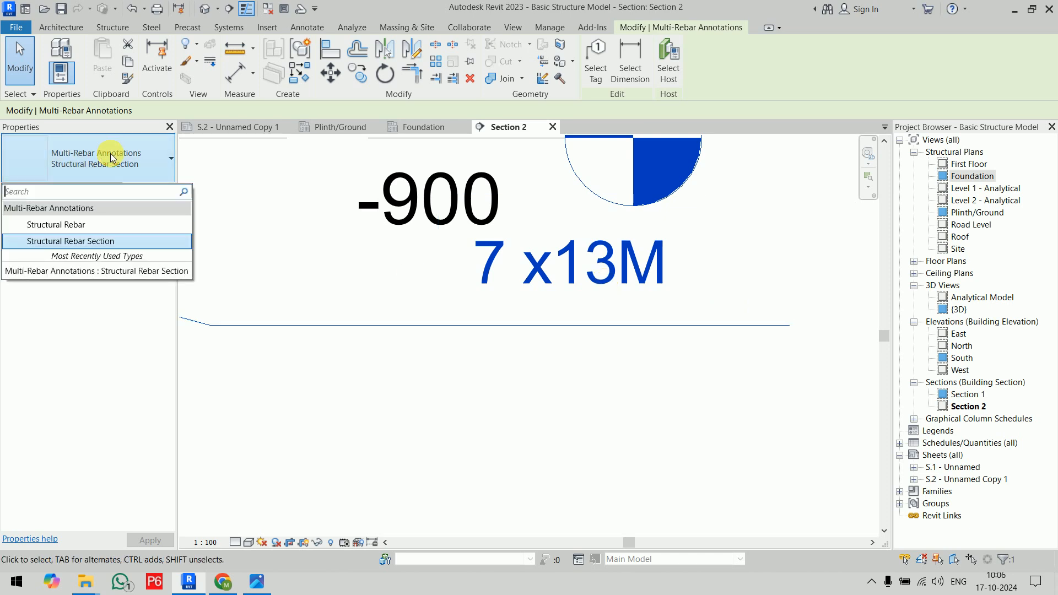
click(110, 153)
click(147, 190)
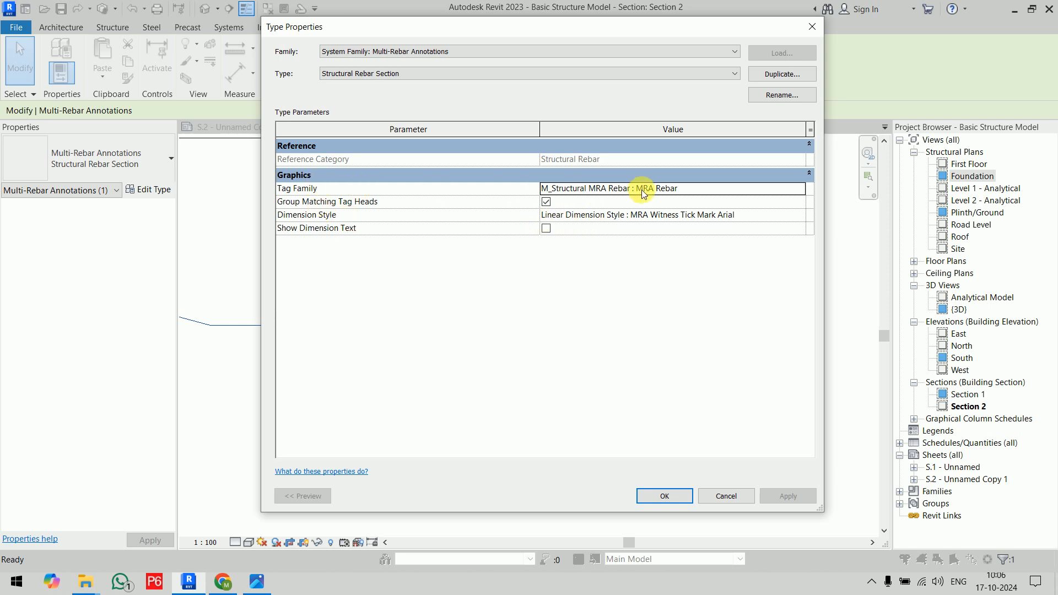
click(800, 189)
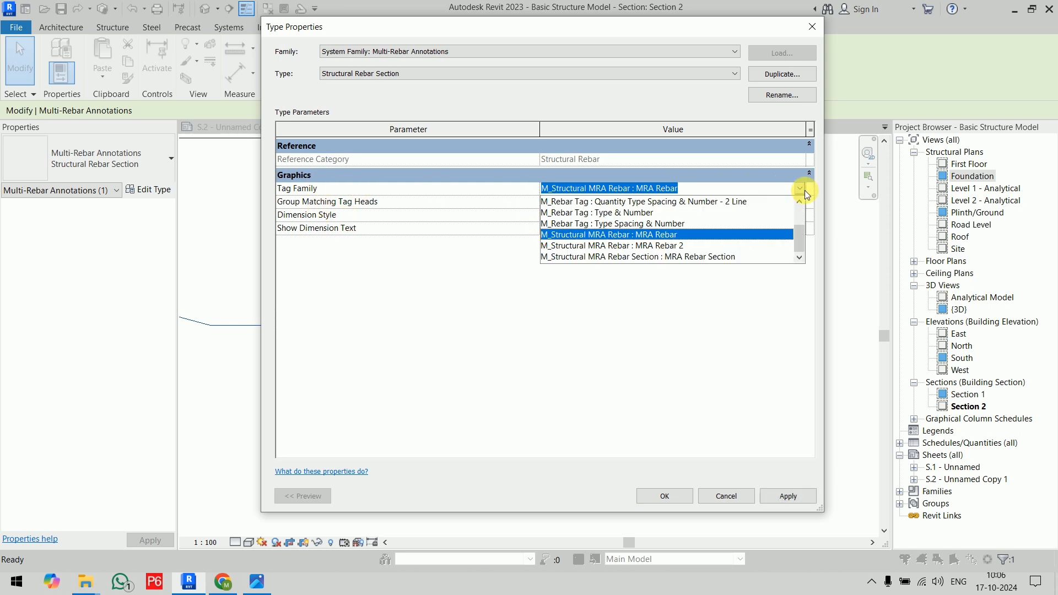
drag(801, 235, 802, 209)
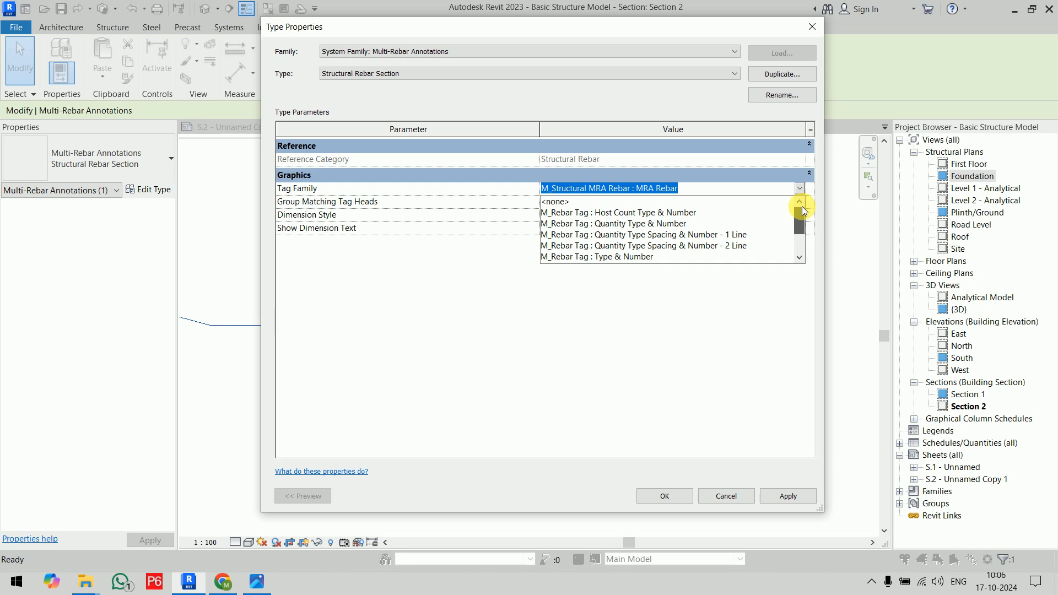
click(697, 213)
click(666, 495)
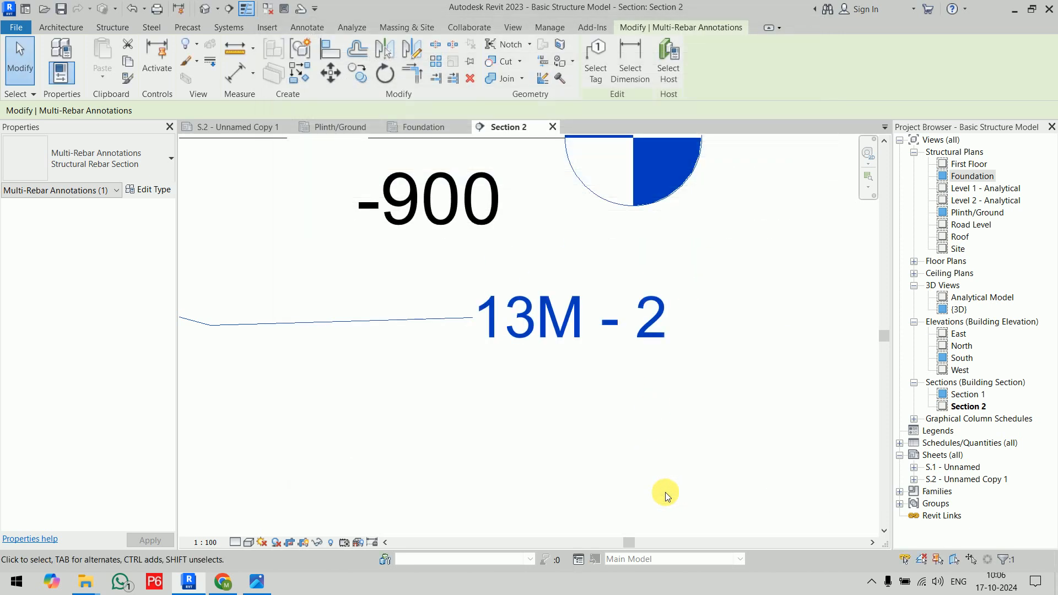
click(126, 169)
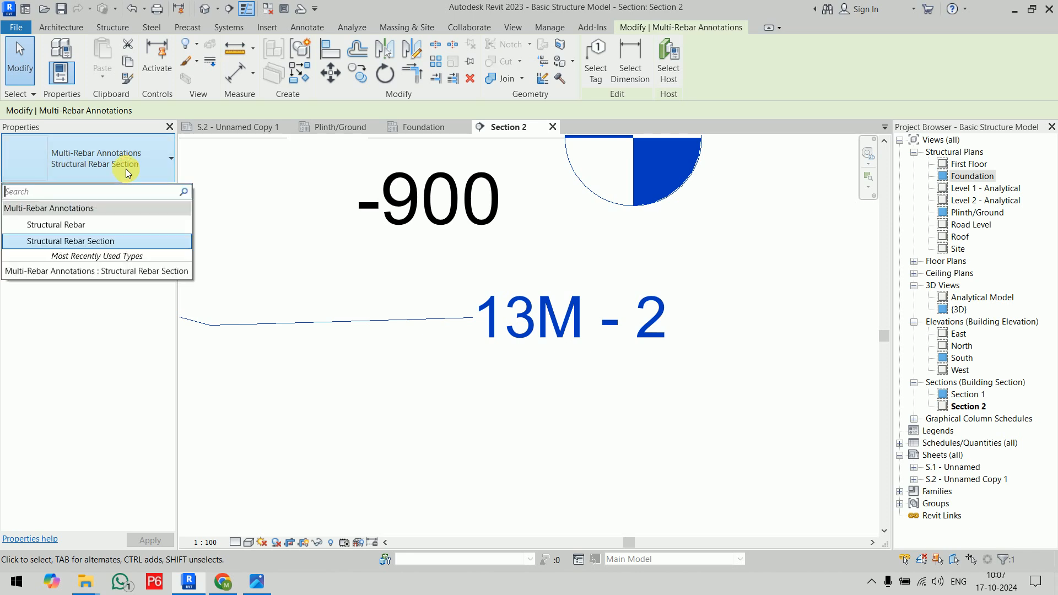
click(396, 402)
click(413, 321)
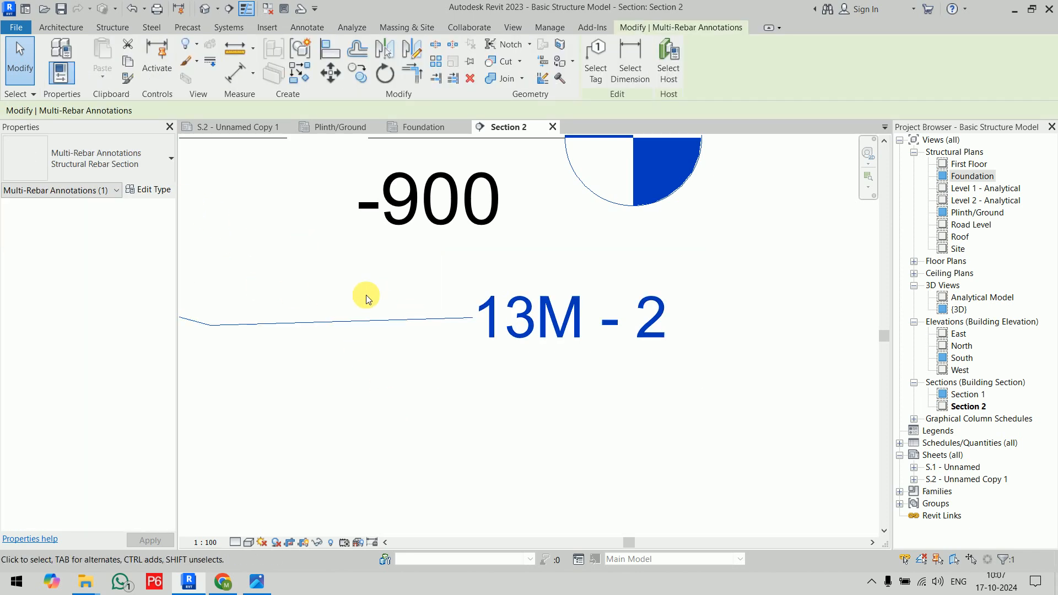
click(433, 412)
scroll(441, 408, down, 3)
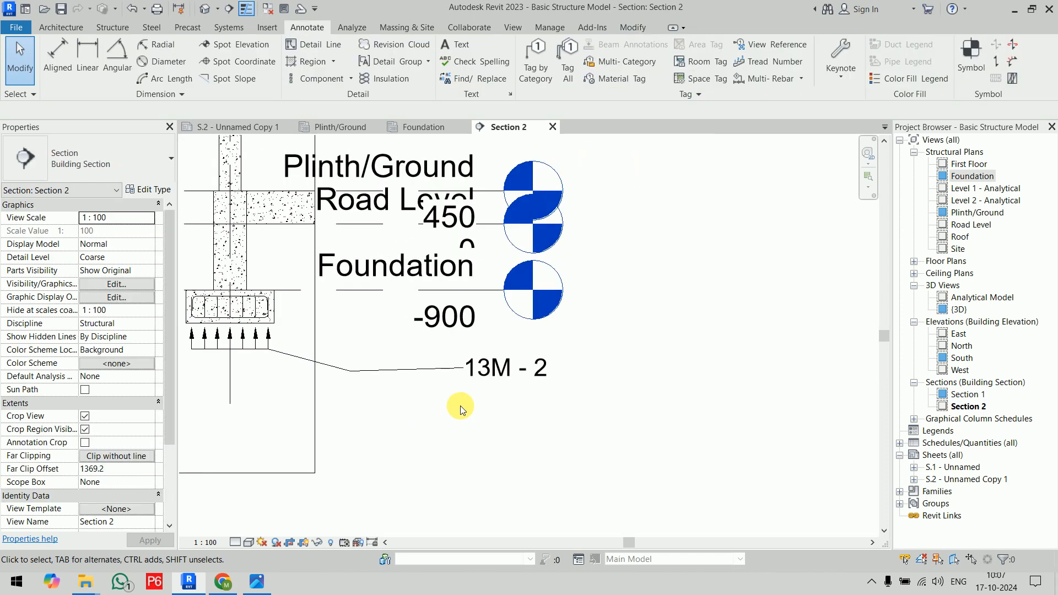
scroll(657, 272, down, 4)
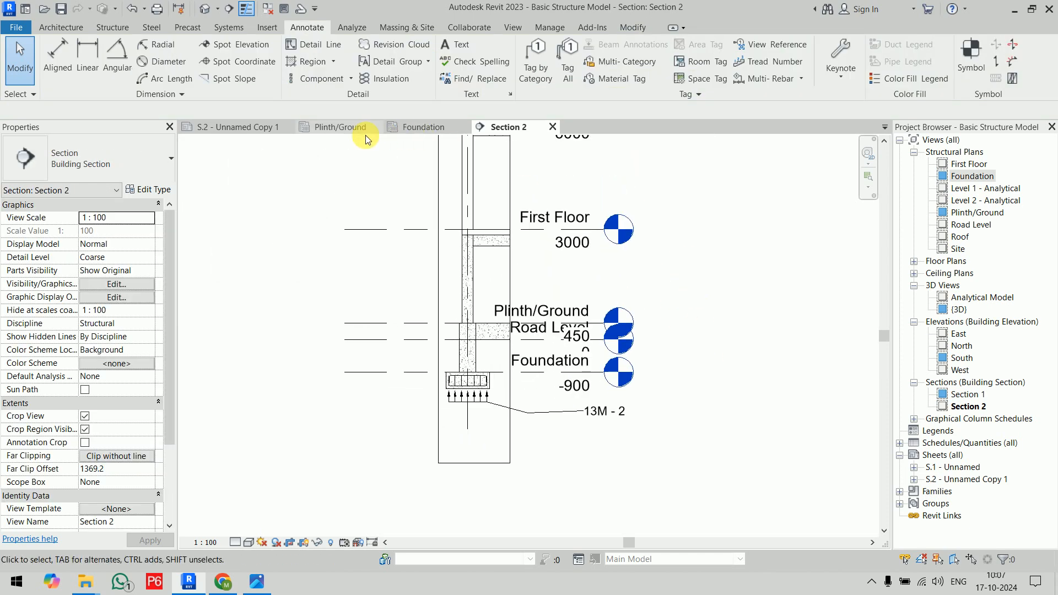
Open the Roof structural plan view.
double_click(984, 189)
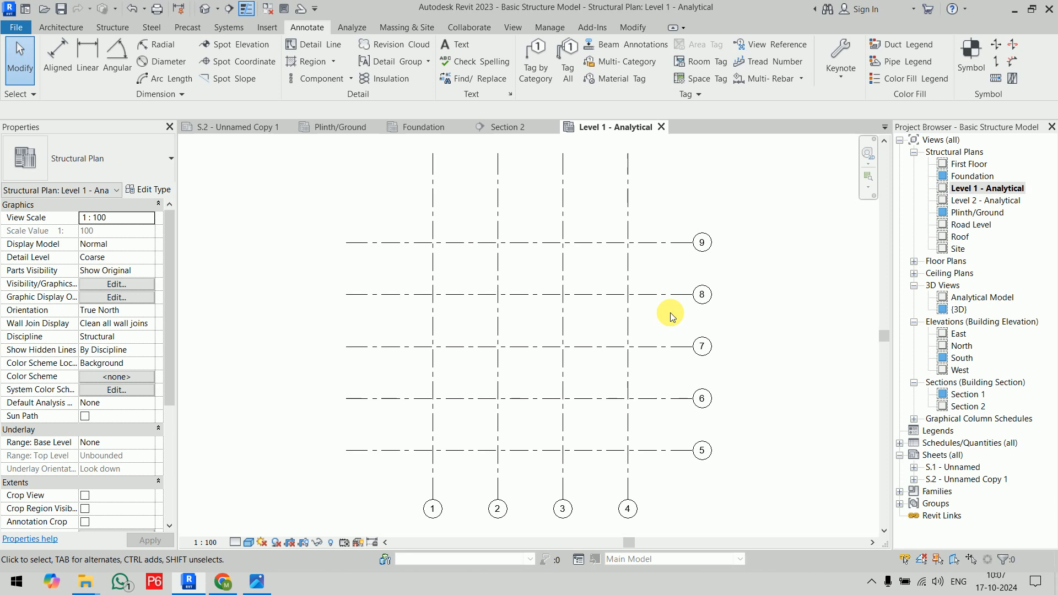
click(977, 213)
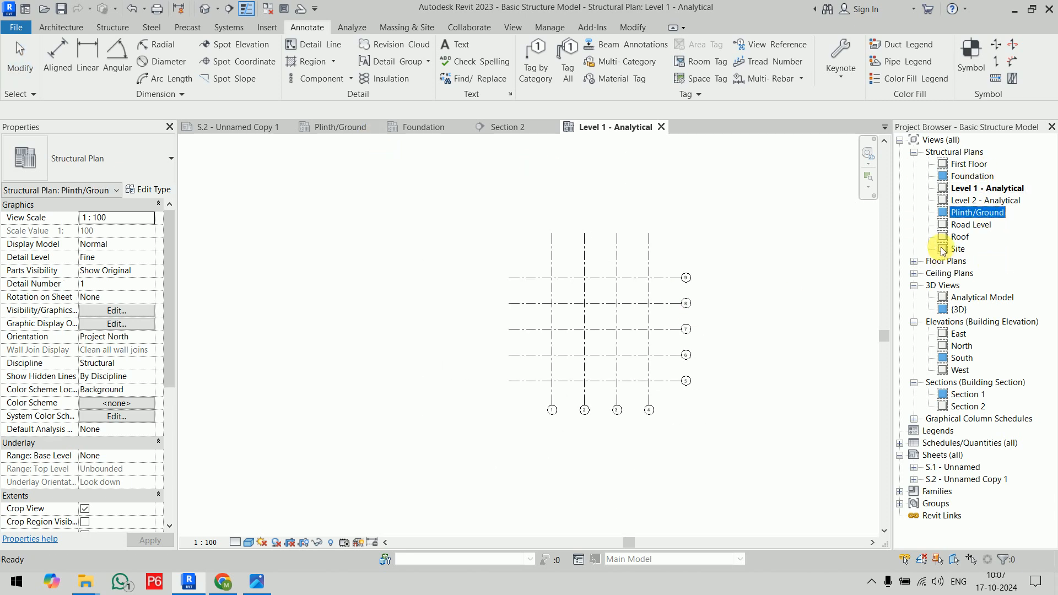
click(961, 238)
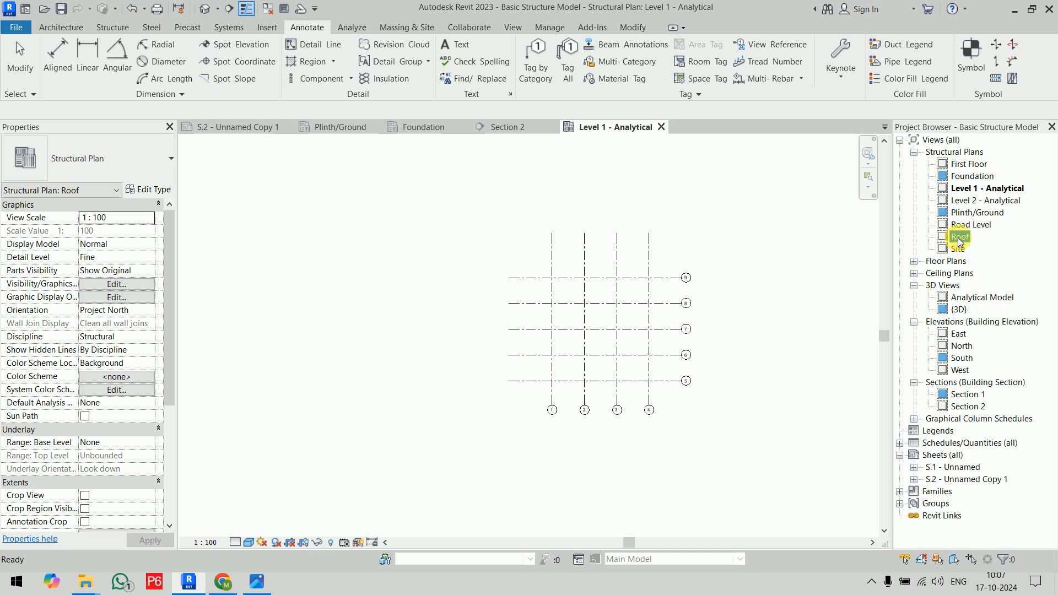
double_click(961, 238)
scroll(653, 337, up, 5)
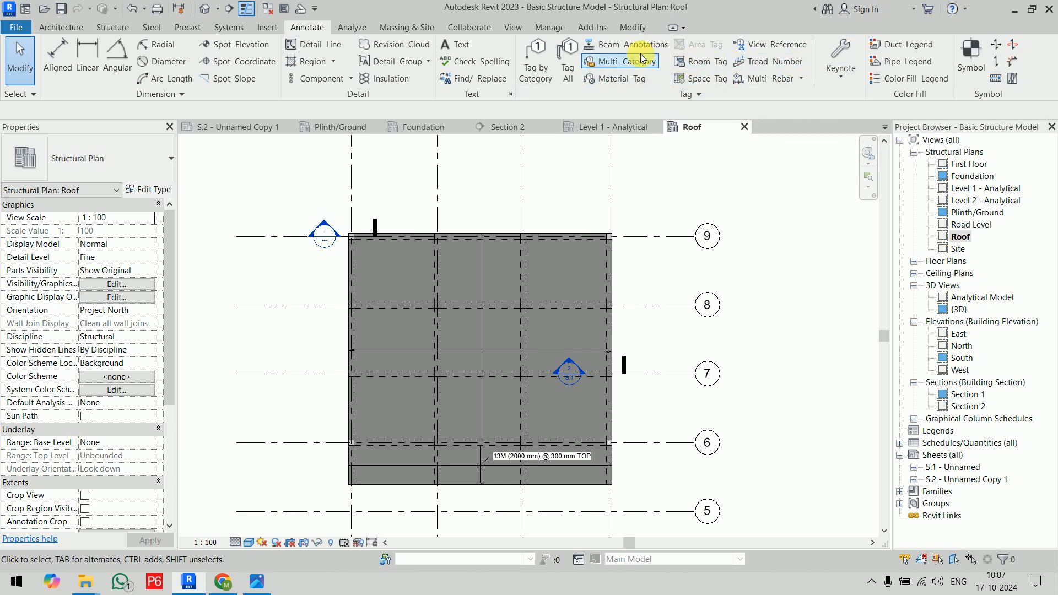
Place Beam Annotations on all beams in the current plan view, with both middle annotations of level beams set to None.
click(608, 45)
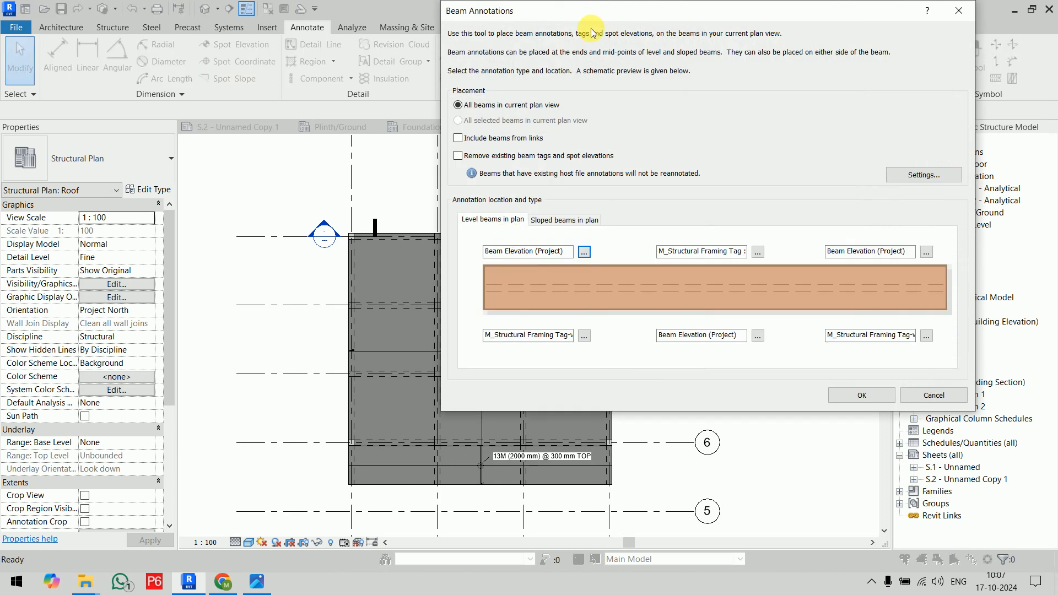
drag(601, 6, 380, 39)
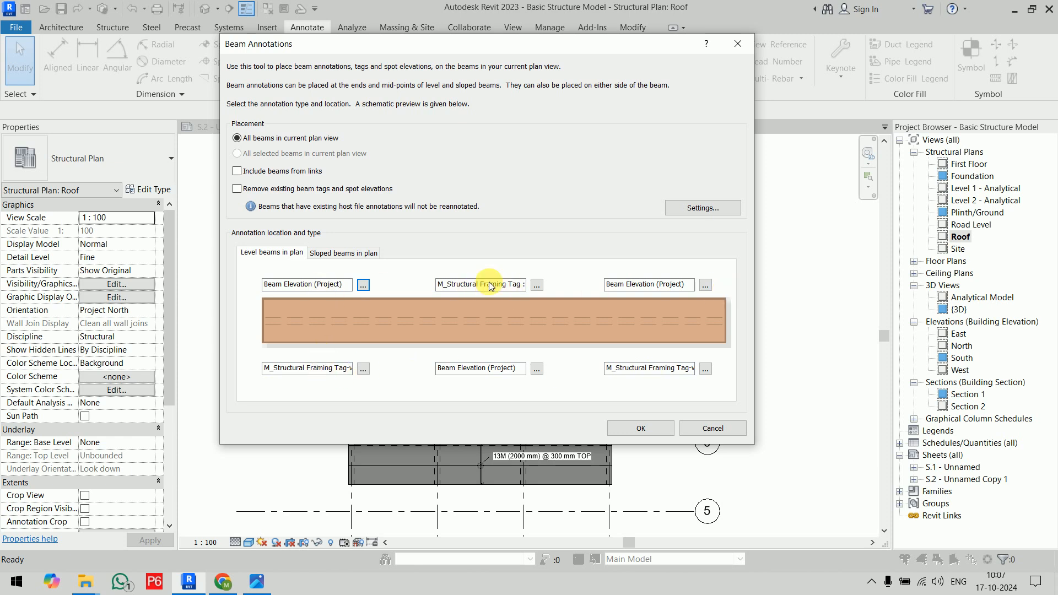
click(536, 285)
click(422, 143)
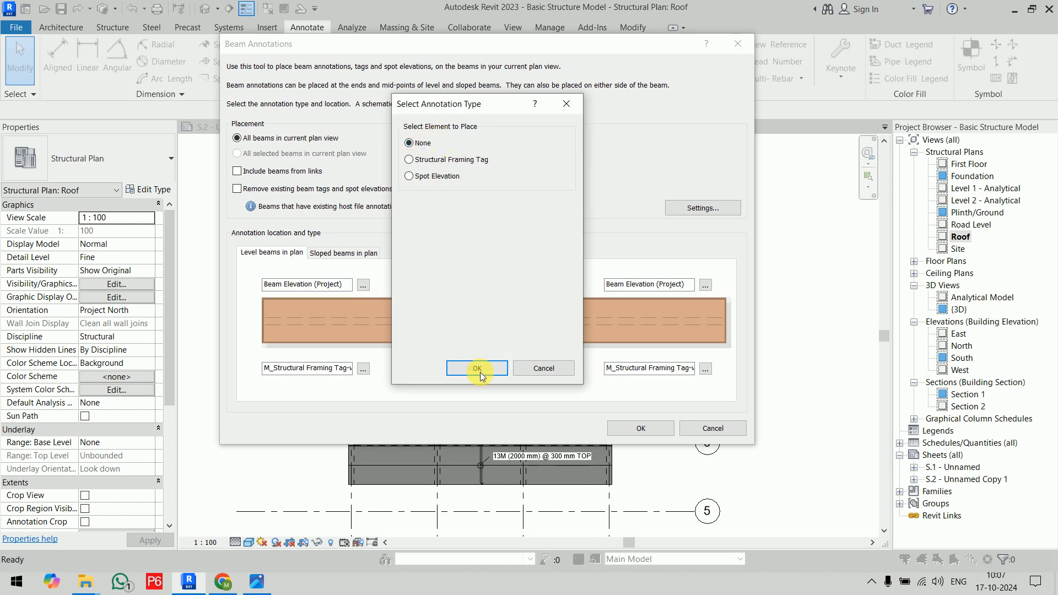
click(482, 369)
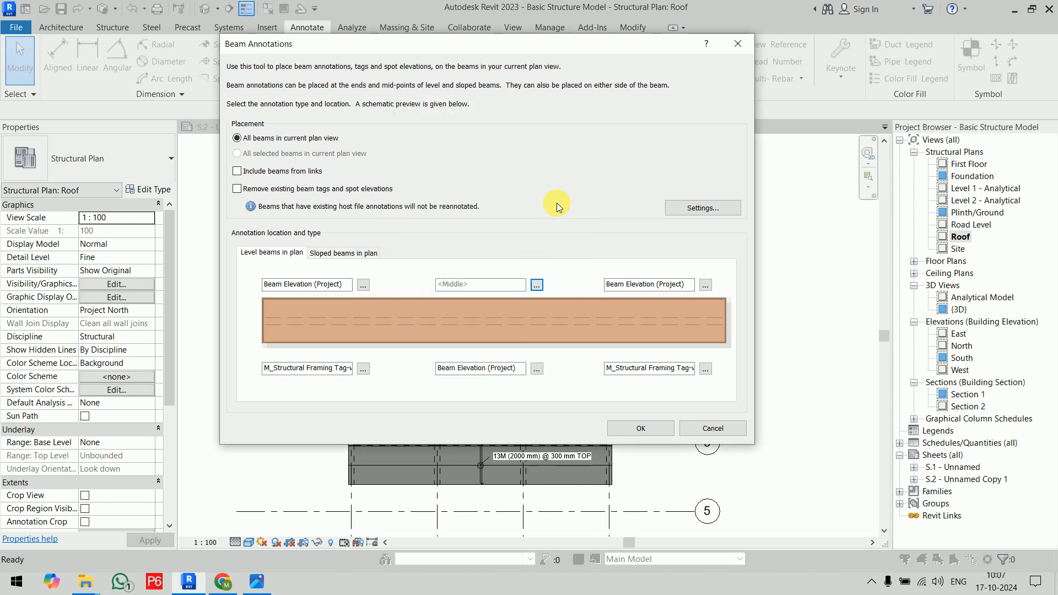
click(537, 369)
click(423, 144)
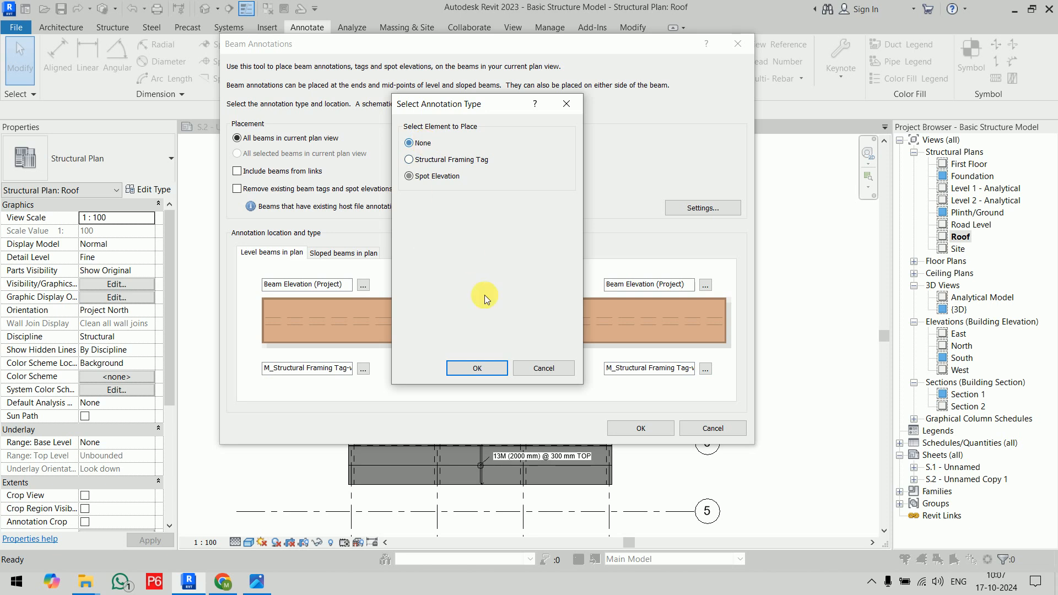
click(477, 368)
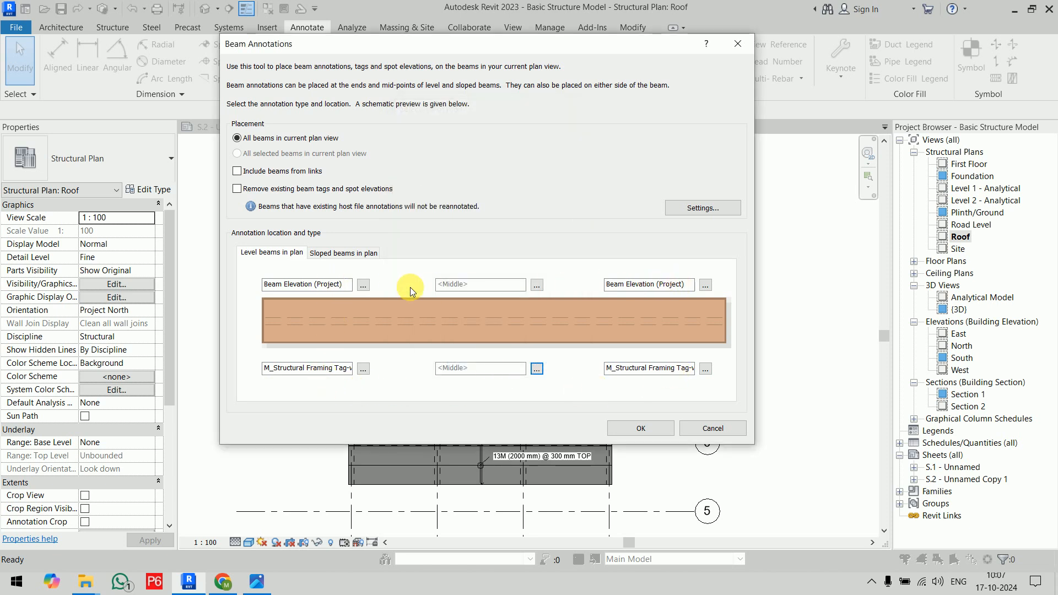
click(641, 429)
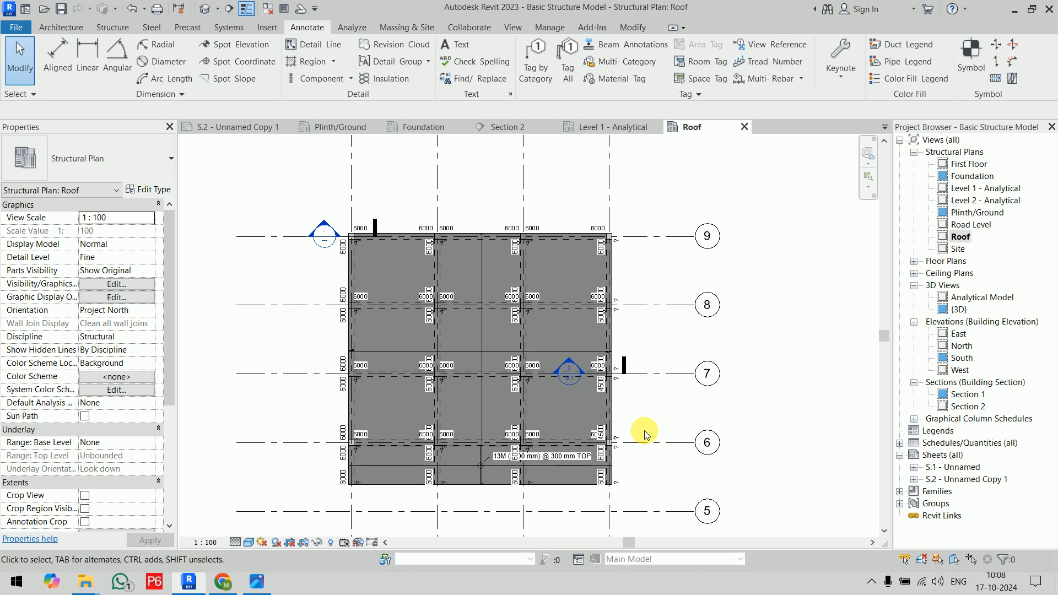
Open the M_Structural Framing Tag-w-Start Forces family of a roof beam tag showing a question mark for editing.
scroll(661, 257, up, 5)
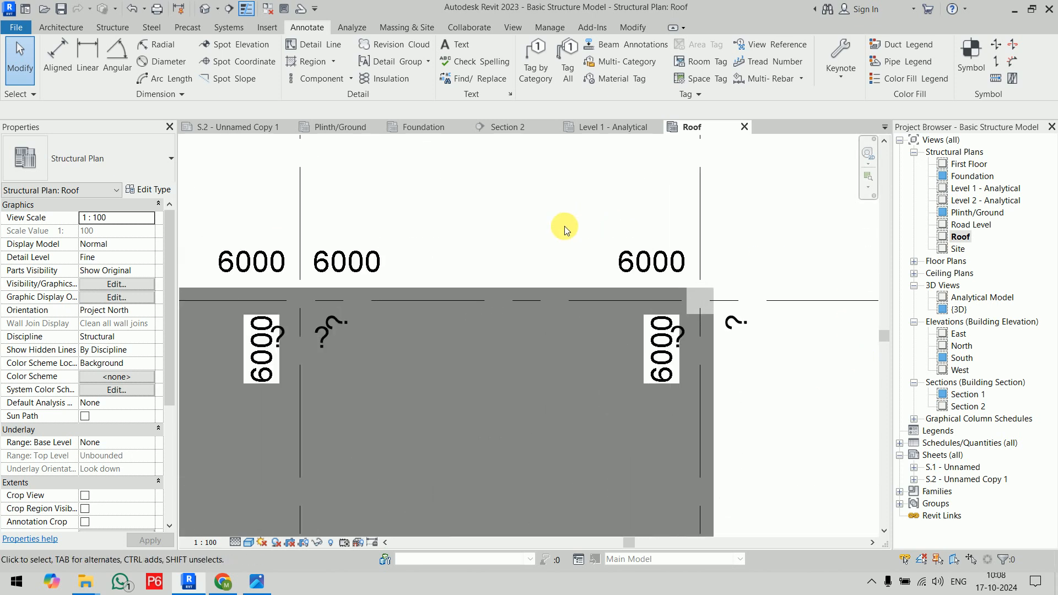
click(343, 284)
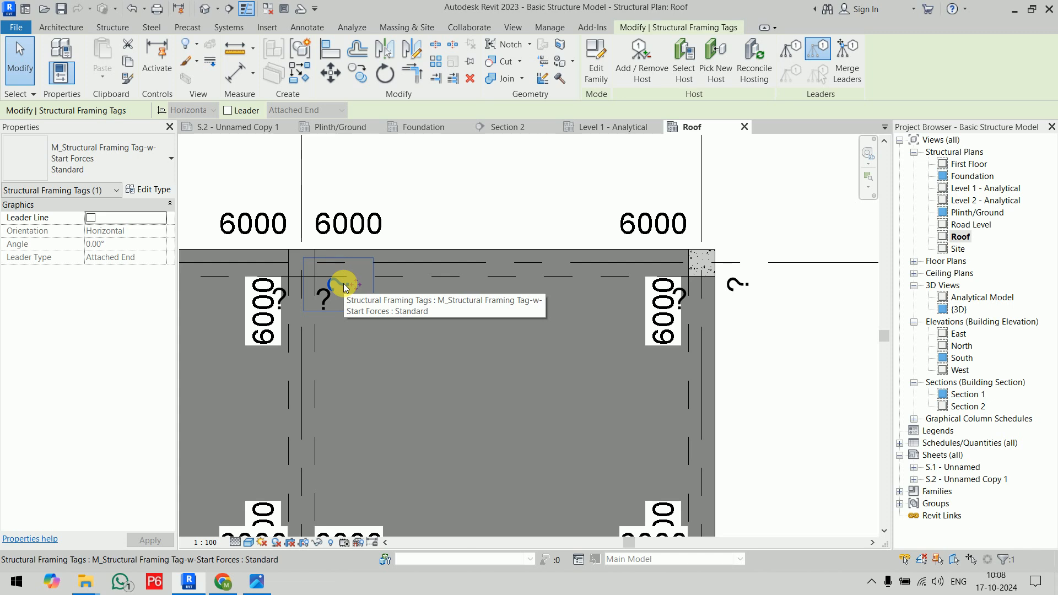
click(597, 60)
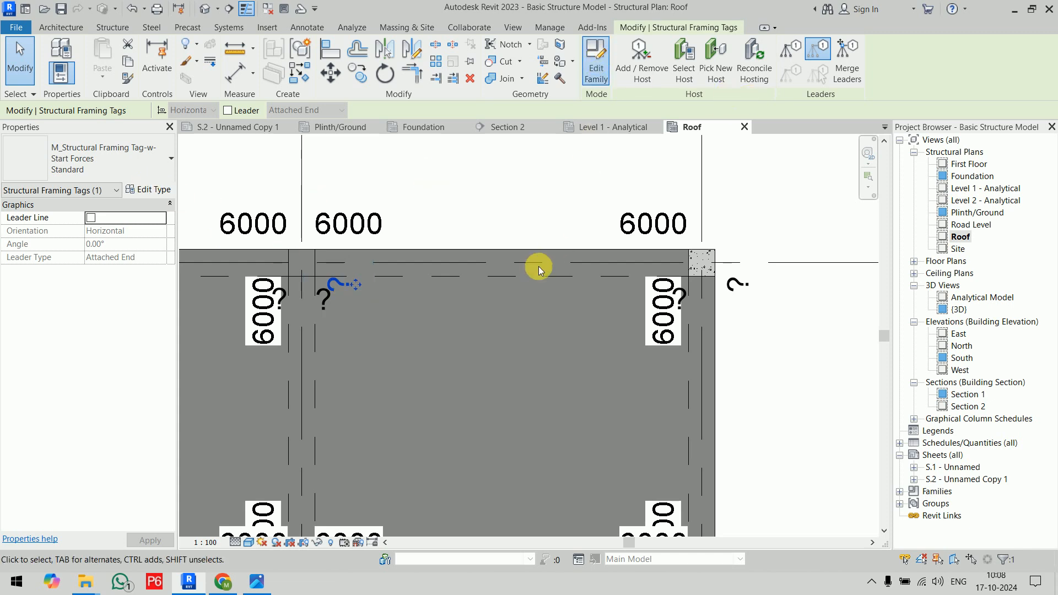
Replace the tag label's All non 0 forces at start parameter with the Mark parameter.
click(519, 345)
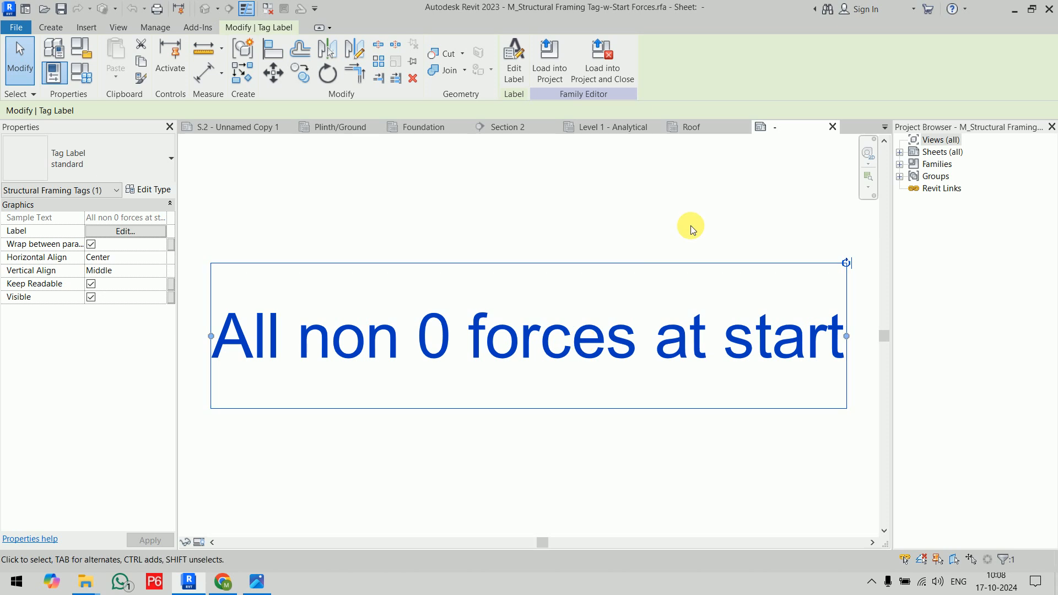
click(146, 232)
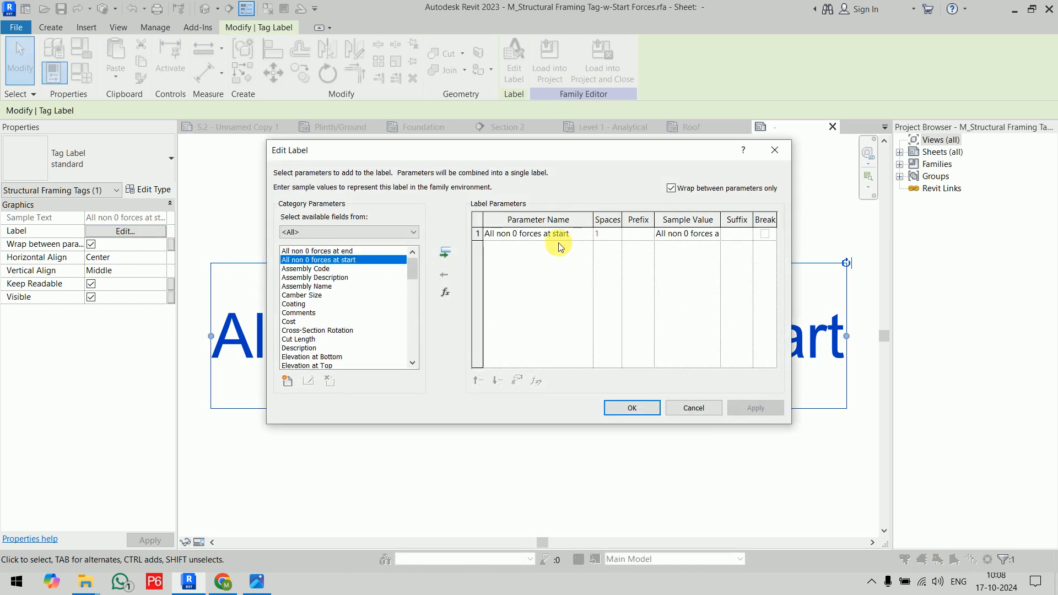
click(478, 235)
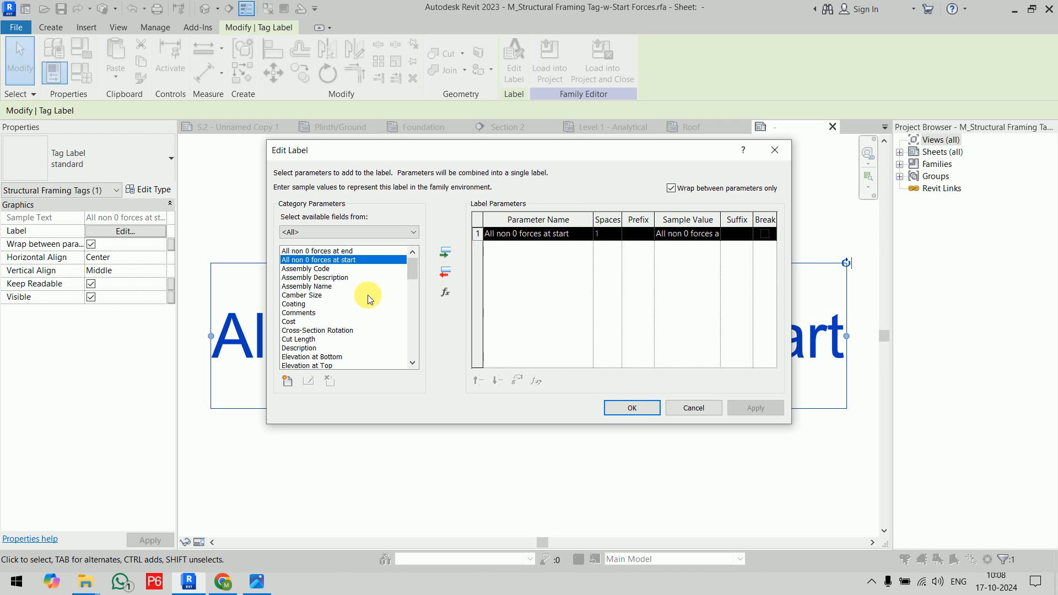
scroll(362, 295, down, 3)
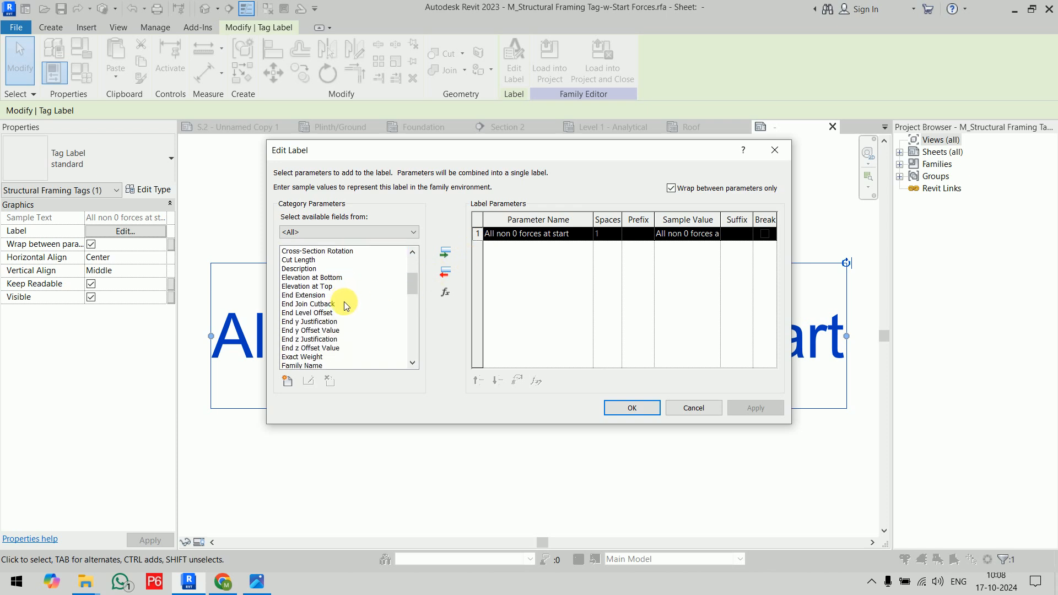
scroll(344, 302, down, 4)
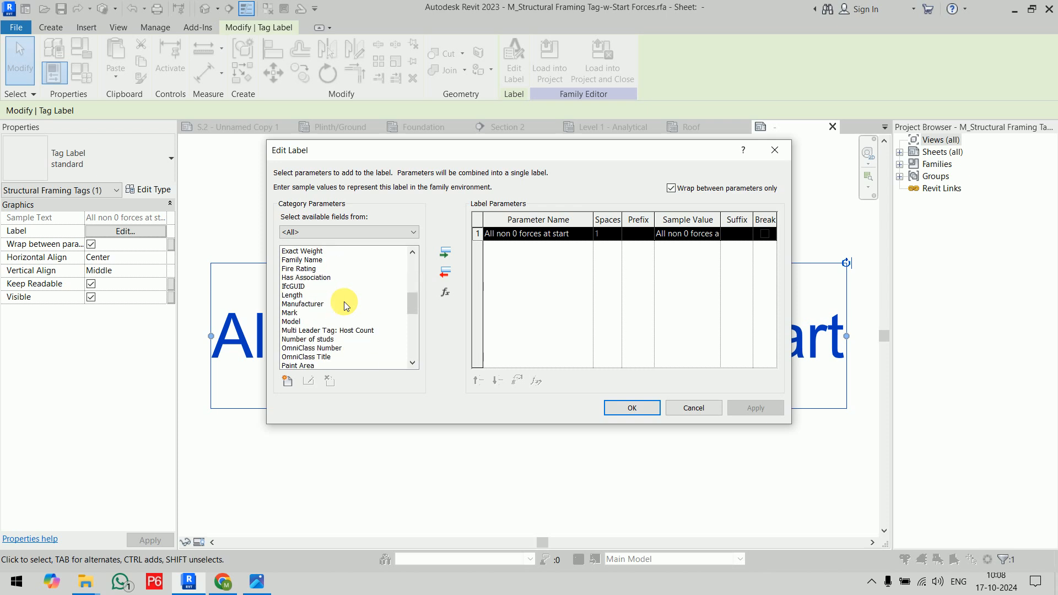
click(335, 313)
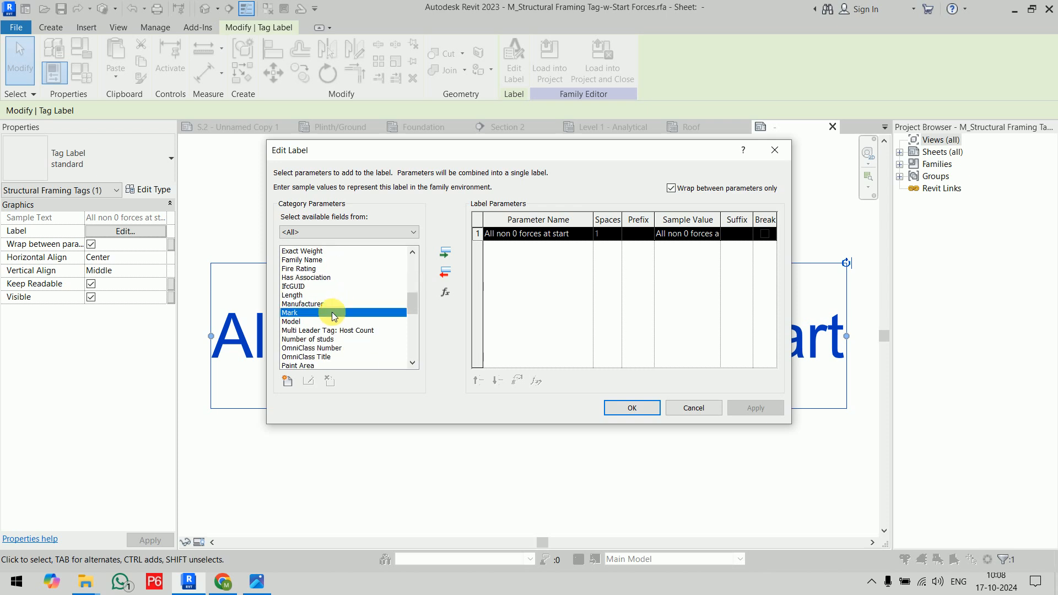
click(445, 252)
click(494, 235)
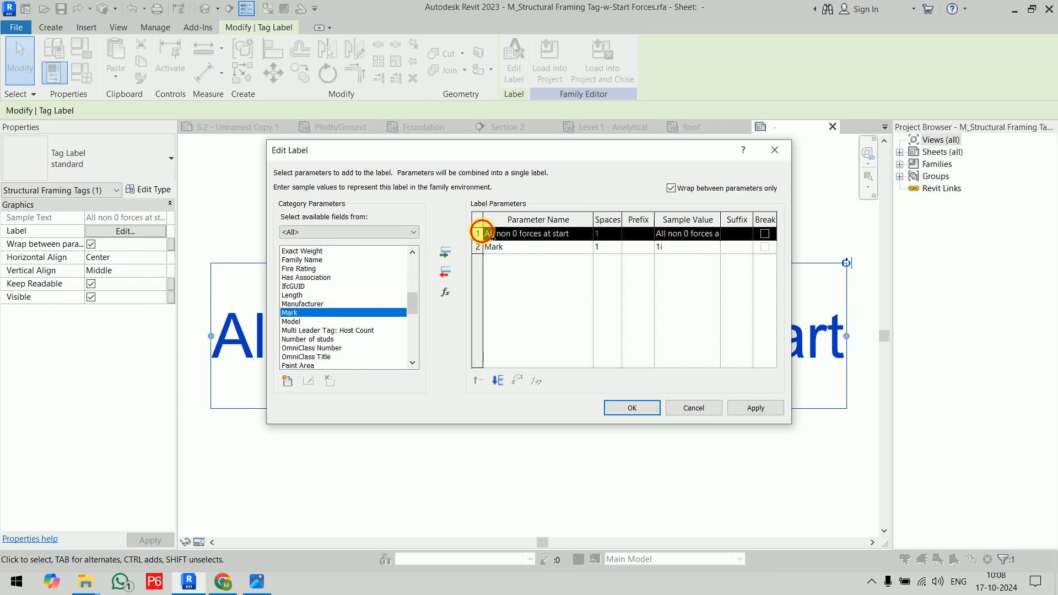
click(445, 272)
click(633, 407)
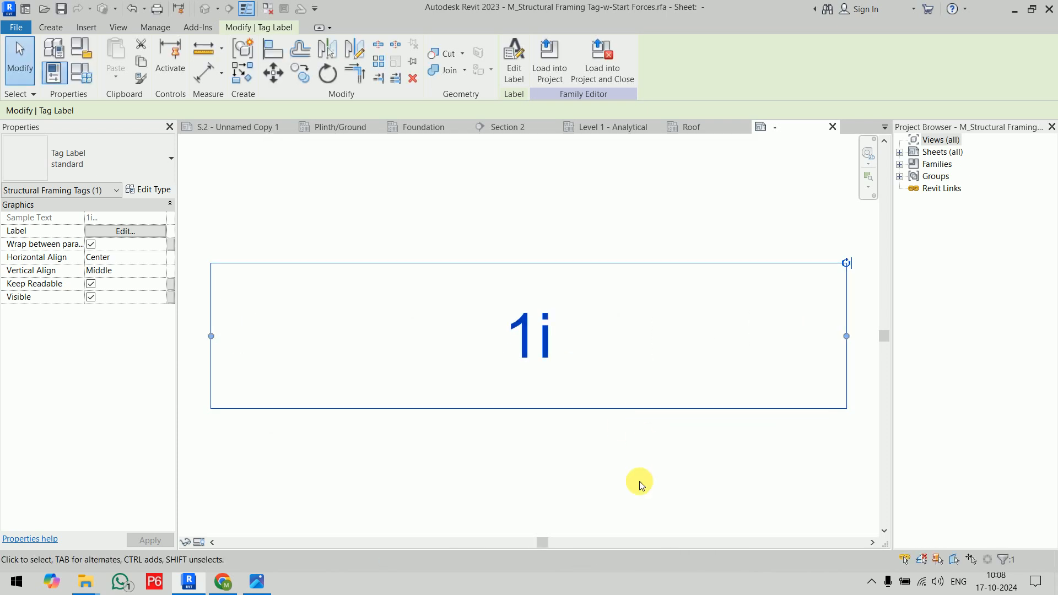
Load the edited tag family into the project and close it without saving, overwriting the existing version and its parameter values.
click(594, 77)
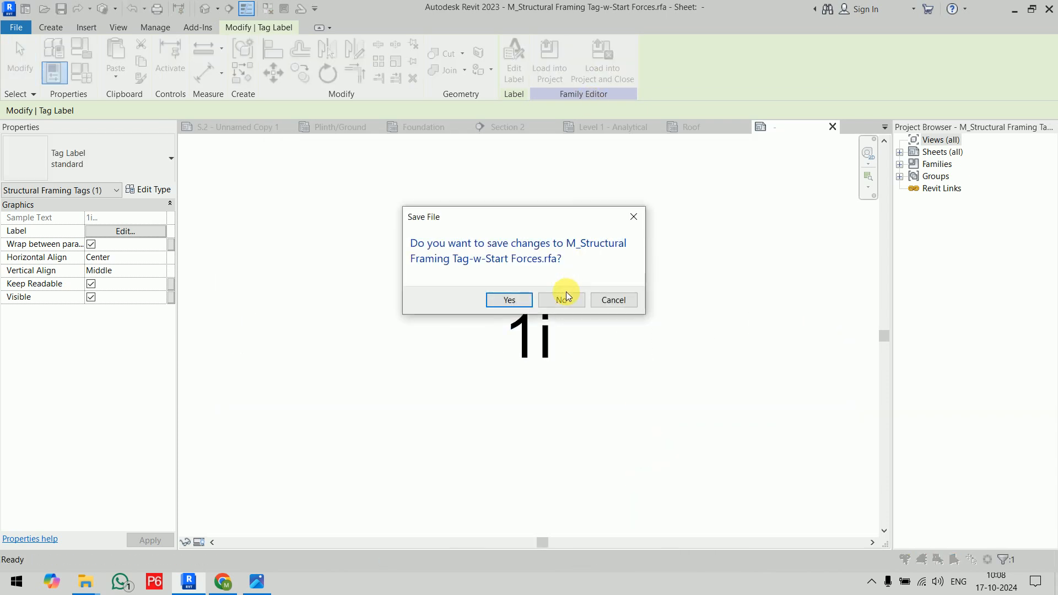
click(564, 296)
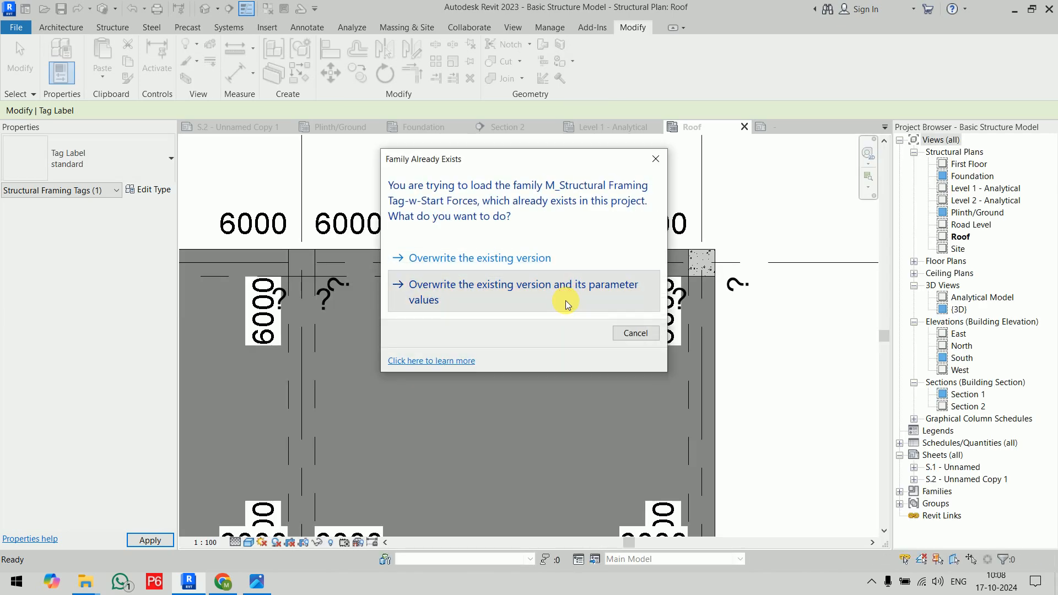
click(565, 300)
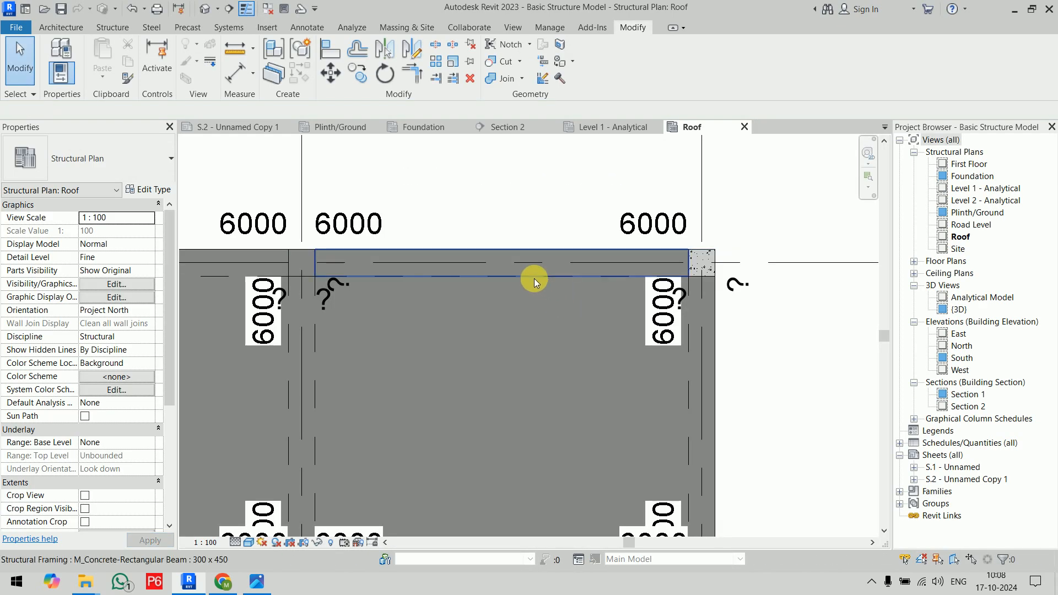
Select all M_Concrete-Rectangular Beam 300 x 450 instances in the project and set their Mark to B1, accepting duplicate marks.
click(535, 279)
key(s)
key(a)
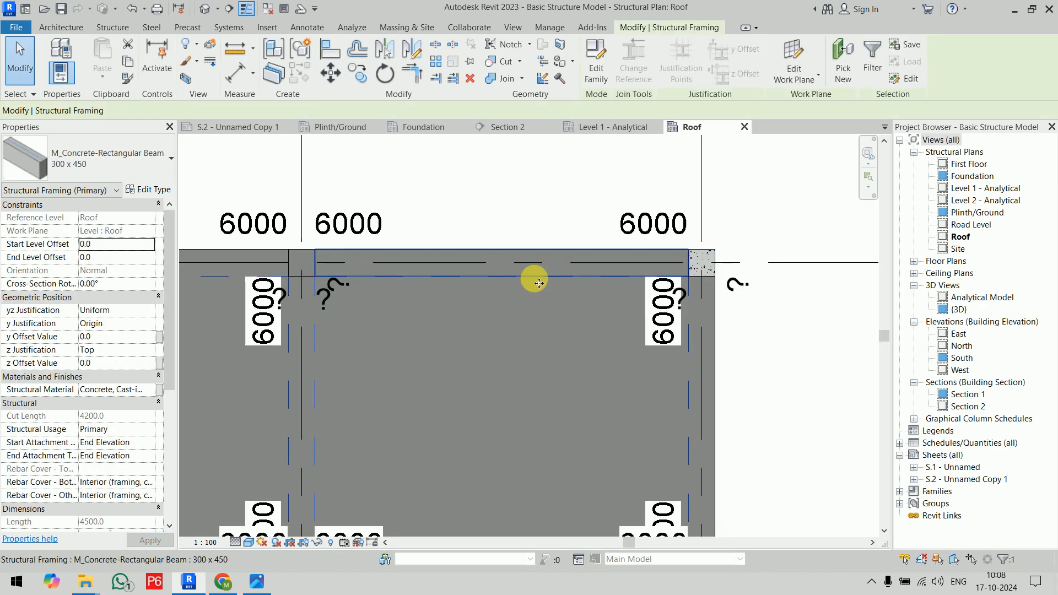
scroll(95, 455, down, 5)
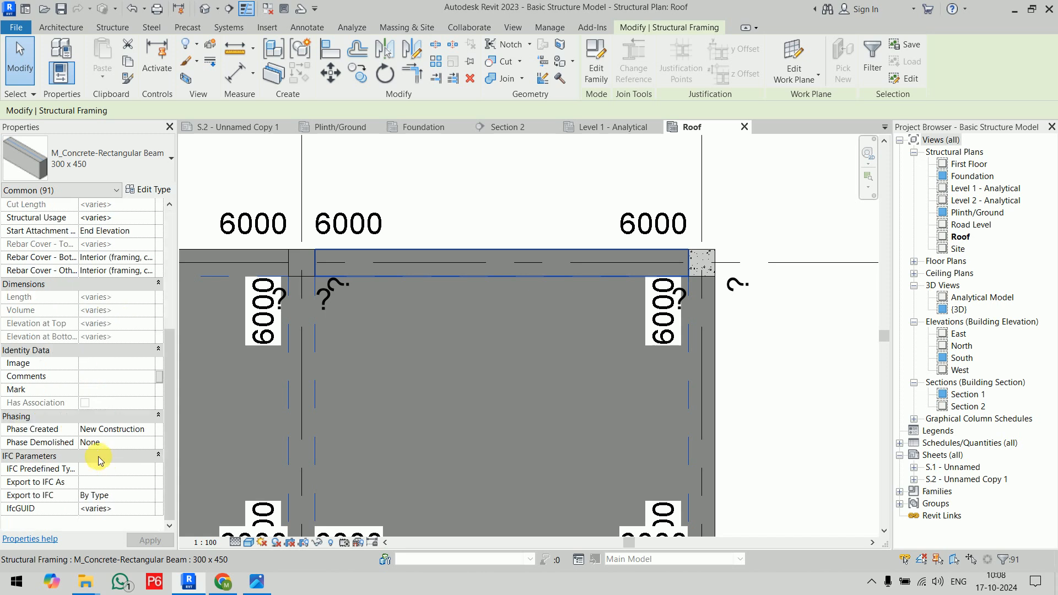
click(98, 390)
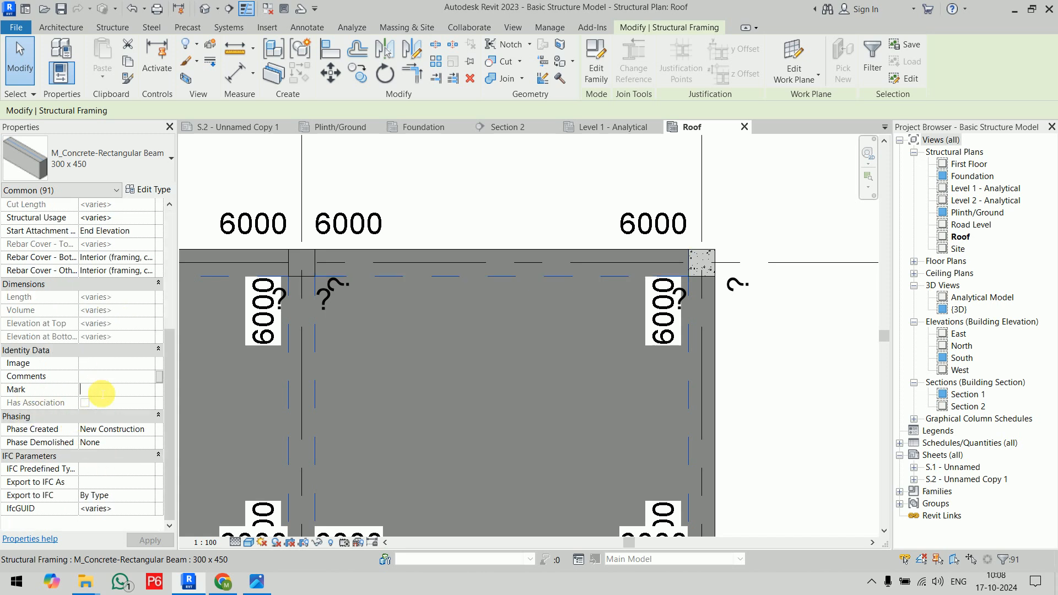
text(B1)
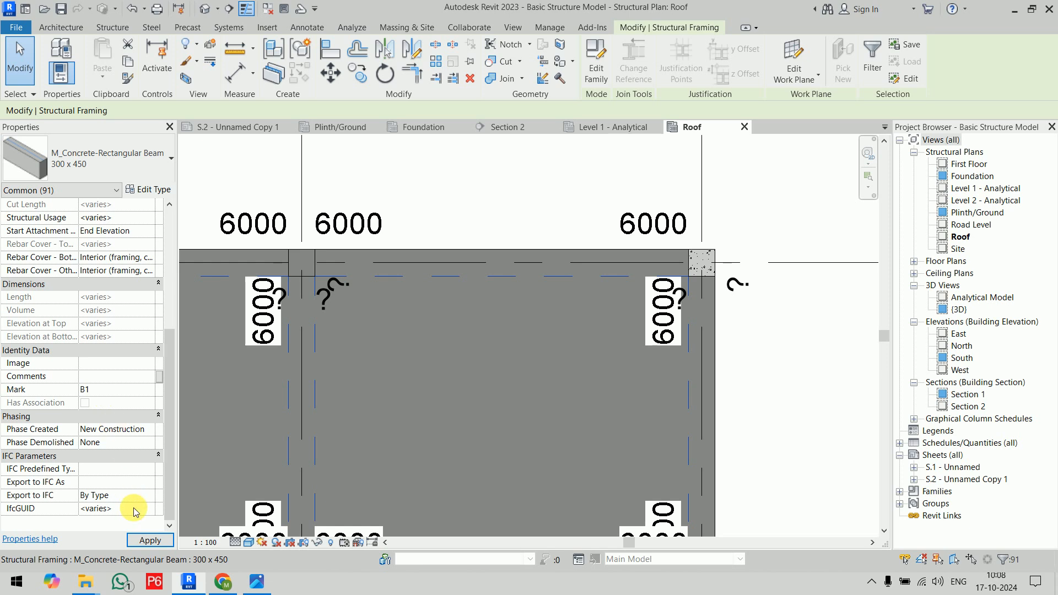
click(143, 542)
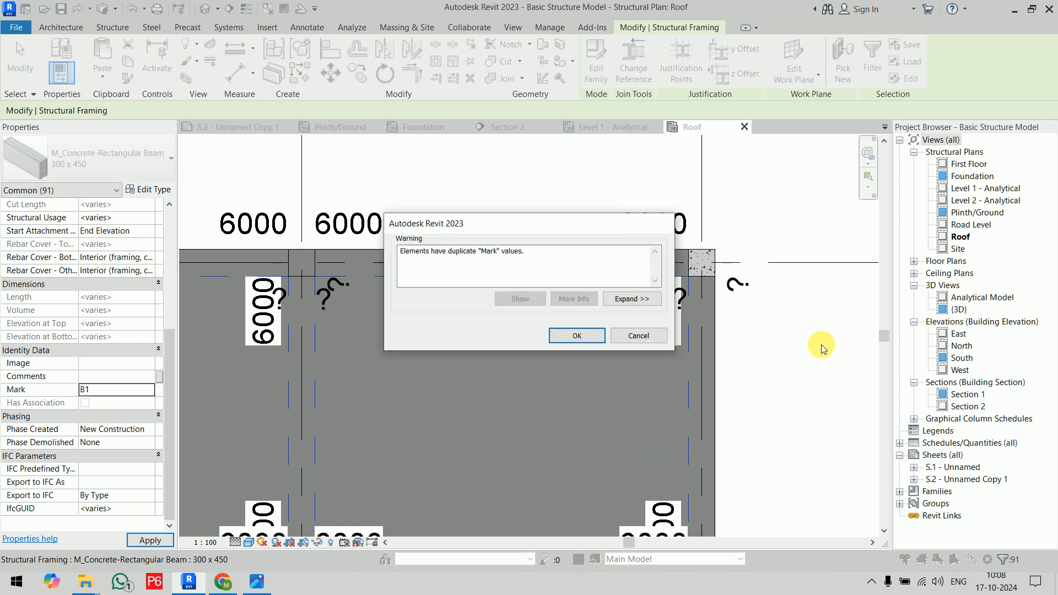
click(577, 336)
click(777, 353)
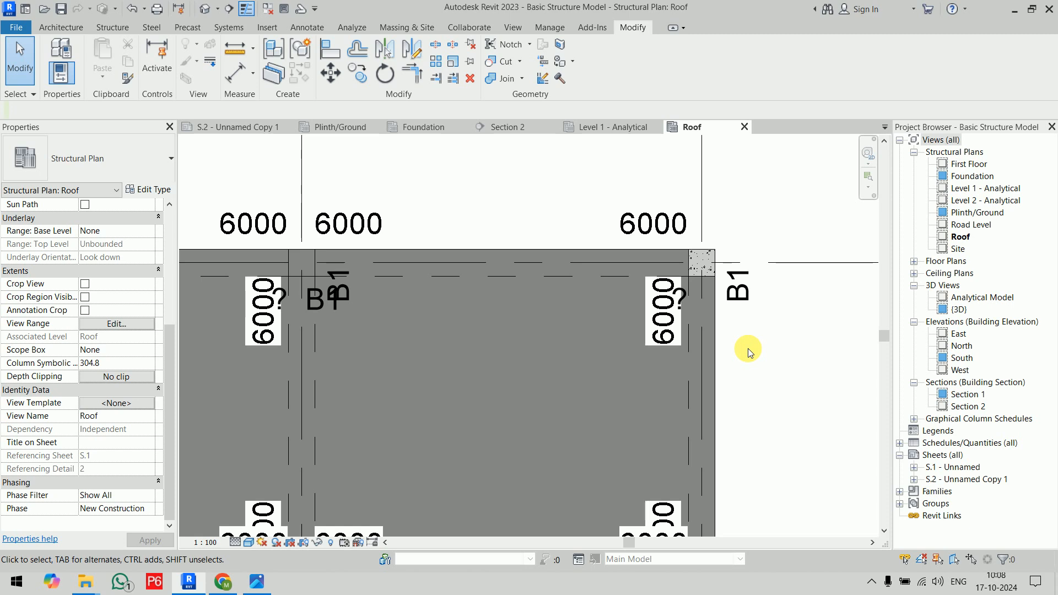
Run Beam Annotations again on all beams in the current plan view without removing existing beam tags and spot elevations.
click(416, 277)
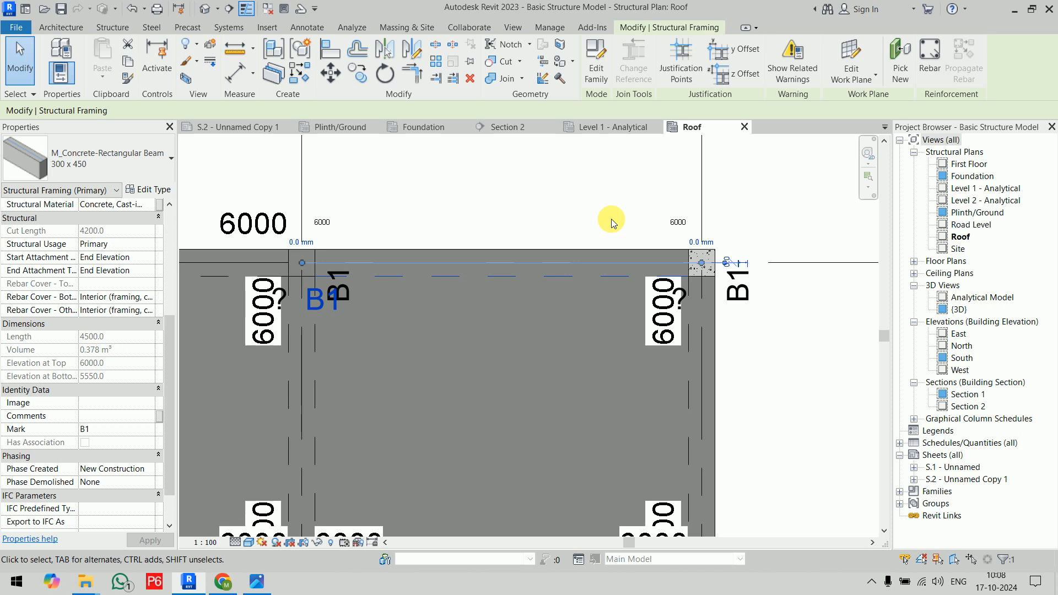
click(424, 182)
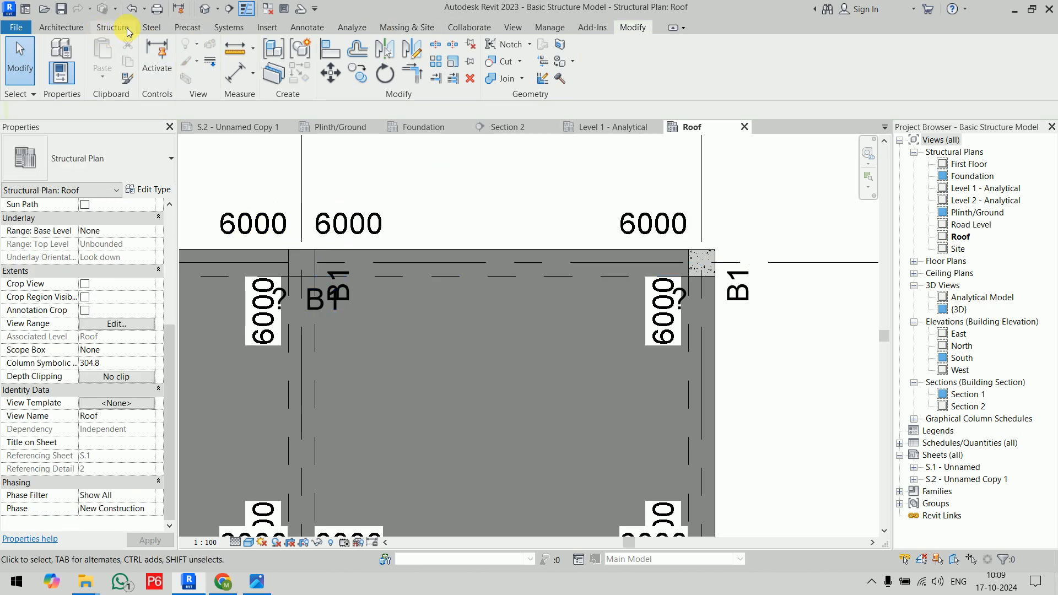
click(304, 27)
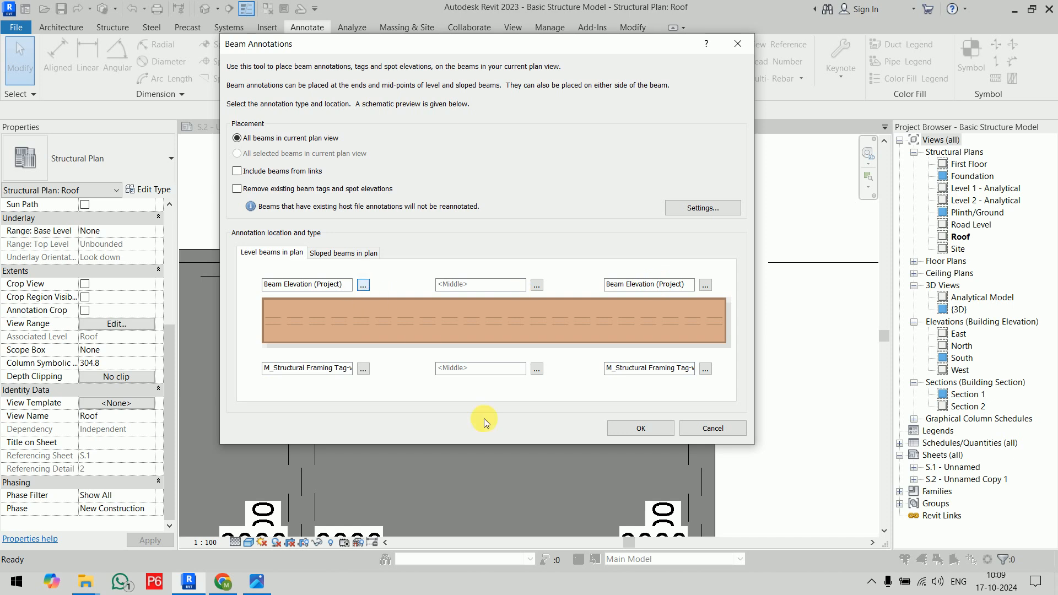
click(640, 427)
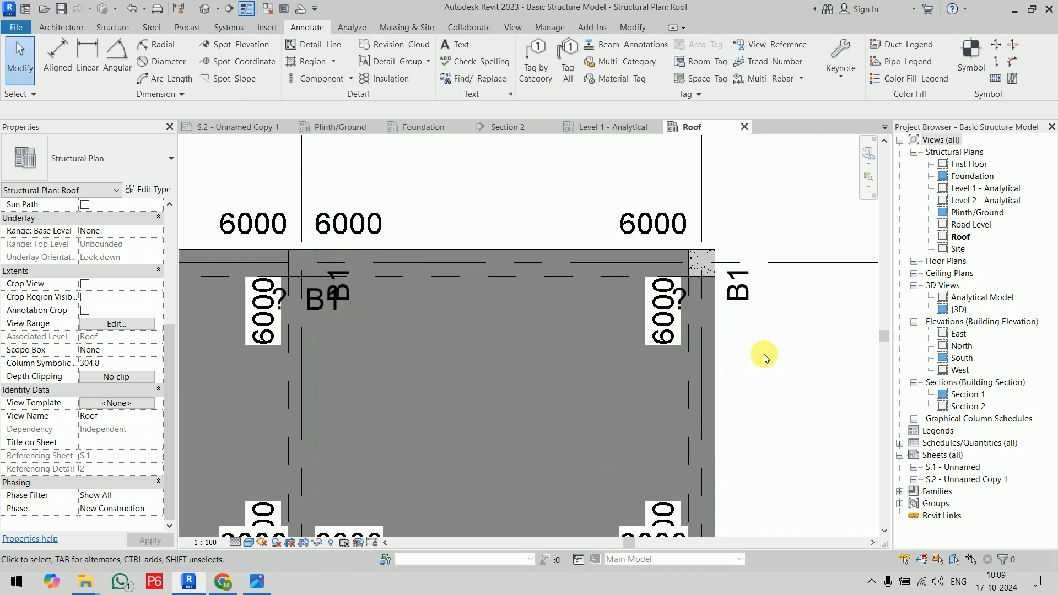
scroll(764, 354, down, 8)
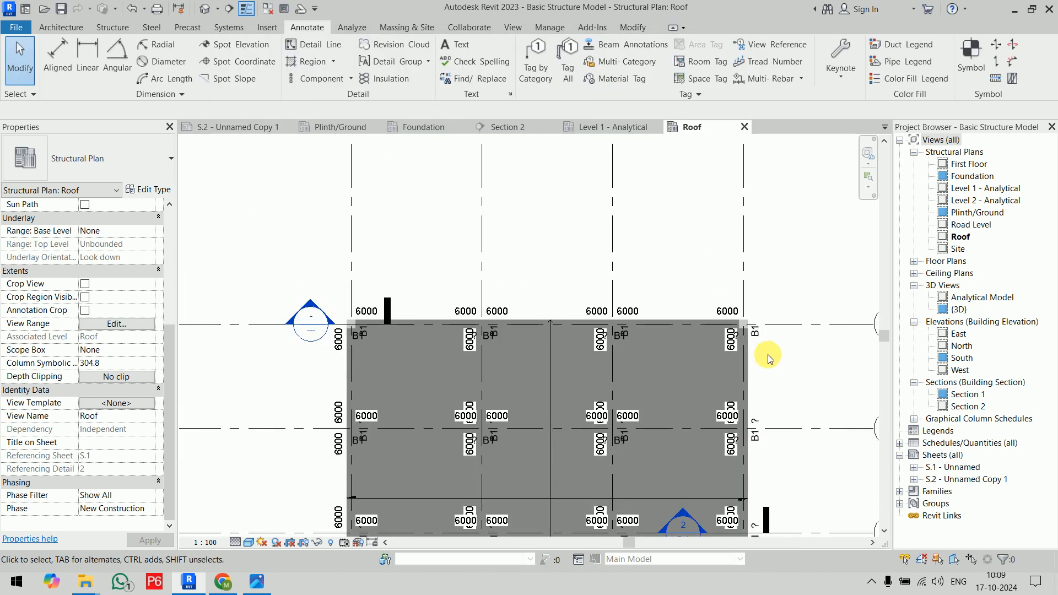
middle_drag(790, 374, 705, 285)
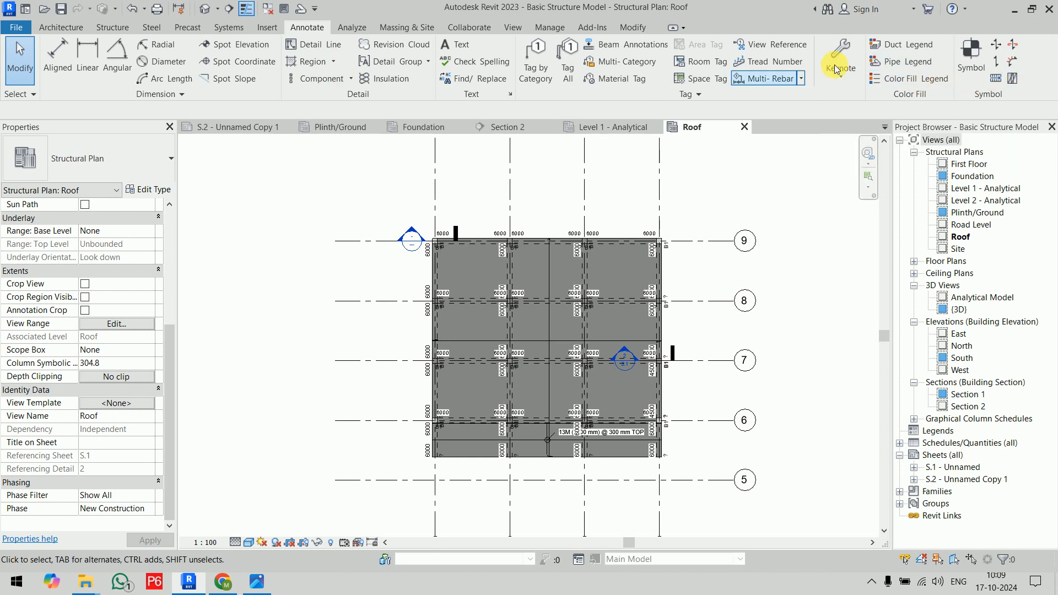
click(351, 27)
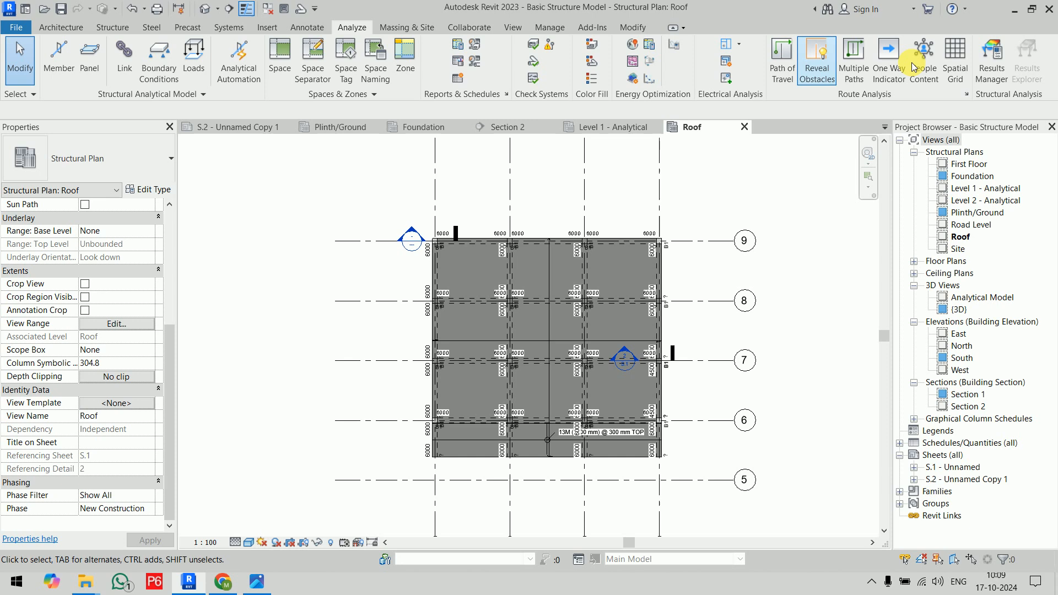
click(316, 35)
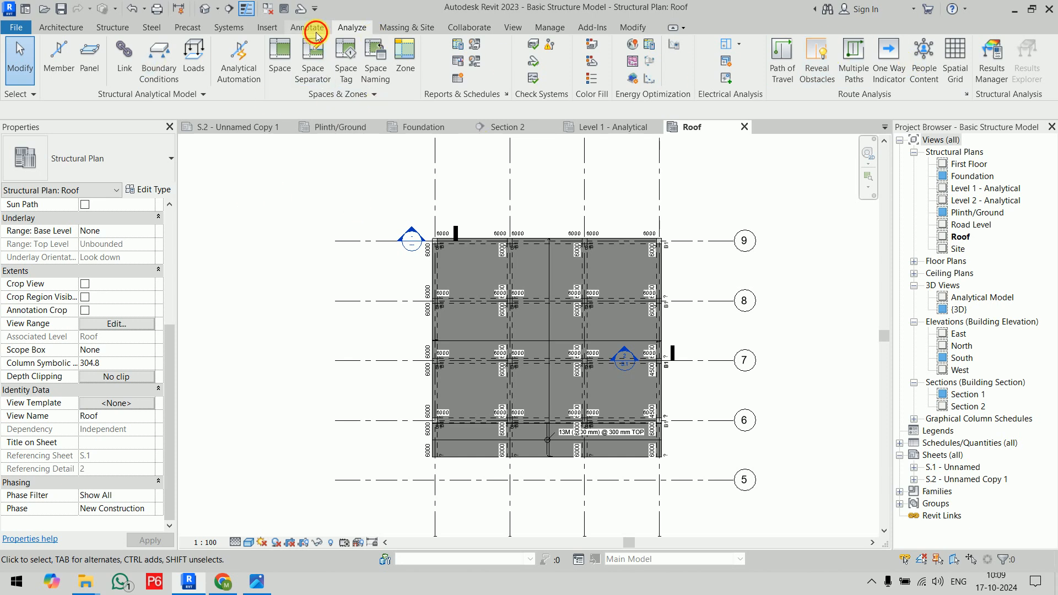
click(344, 29)
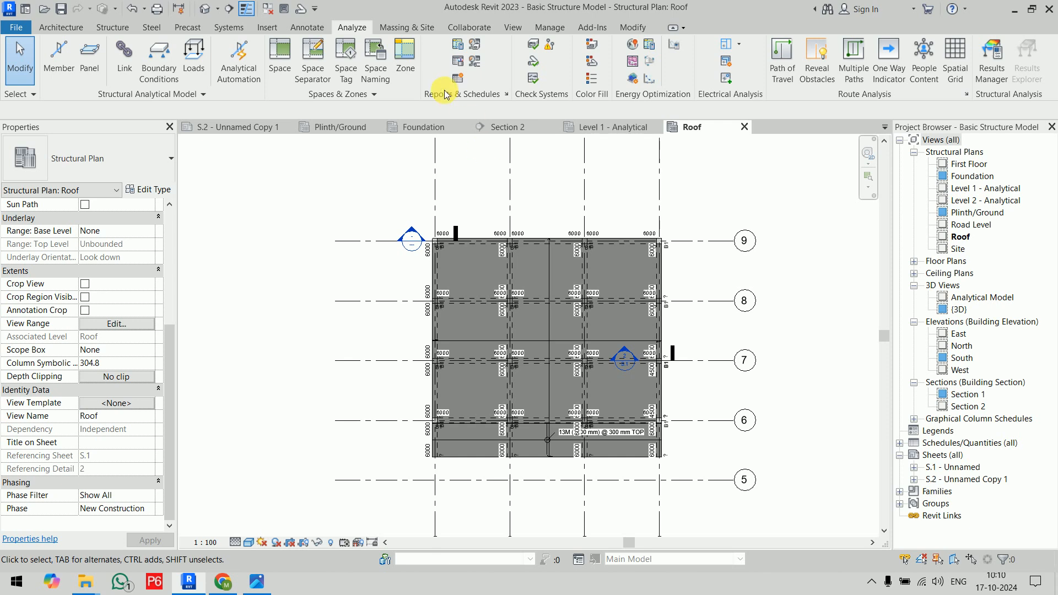
click(405, 29)
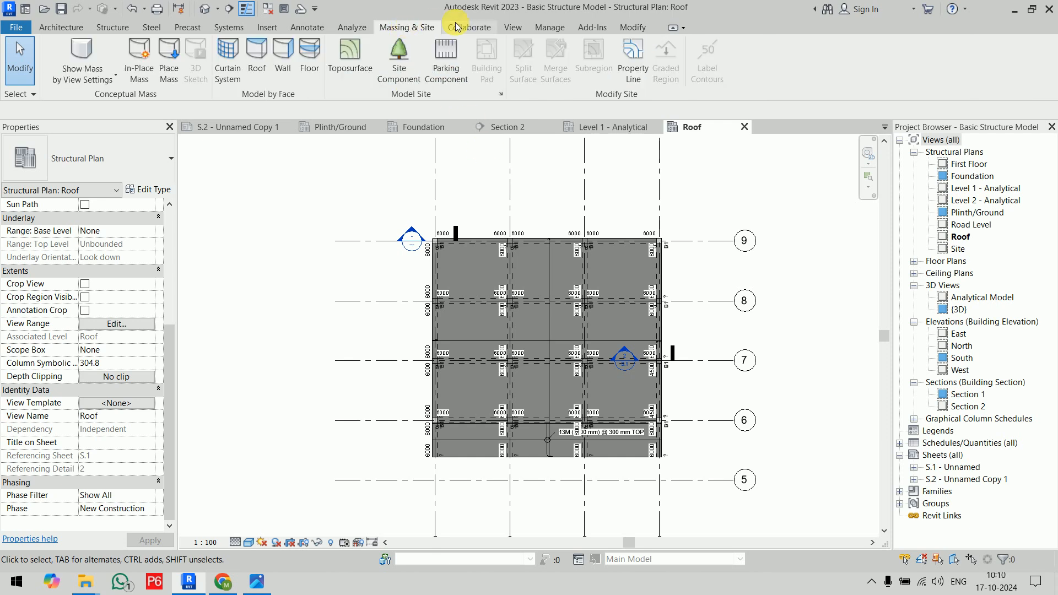
click(478, 25)
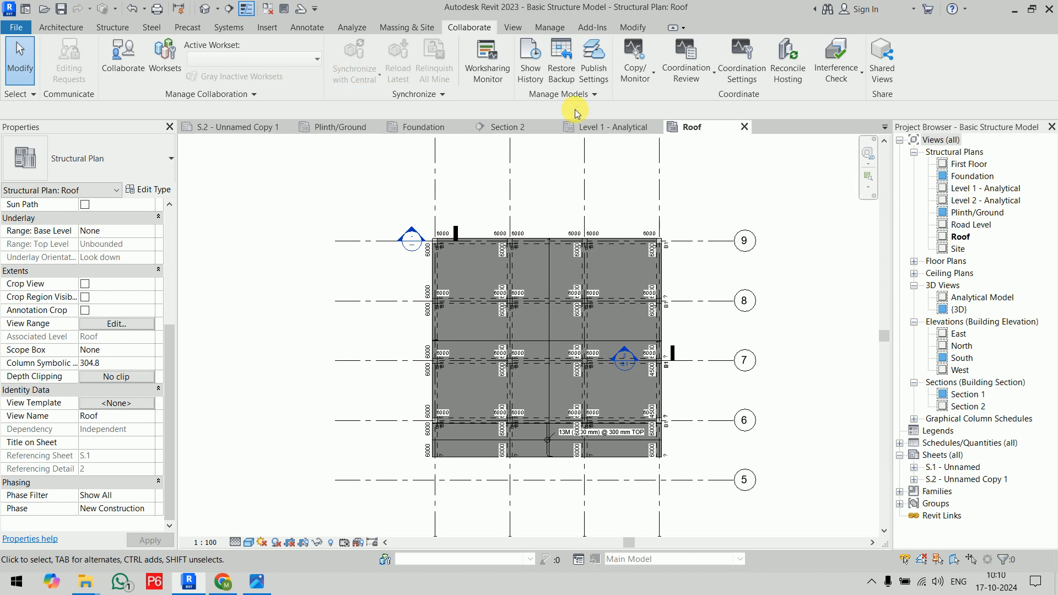
click(513, 27)
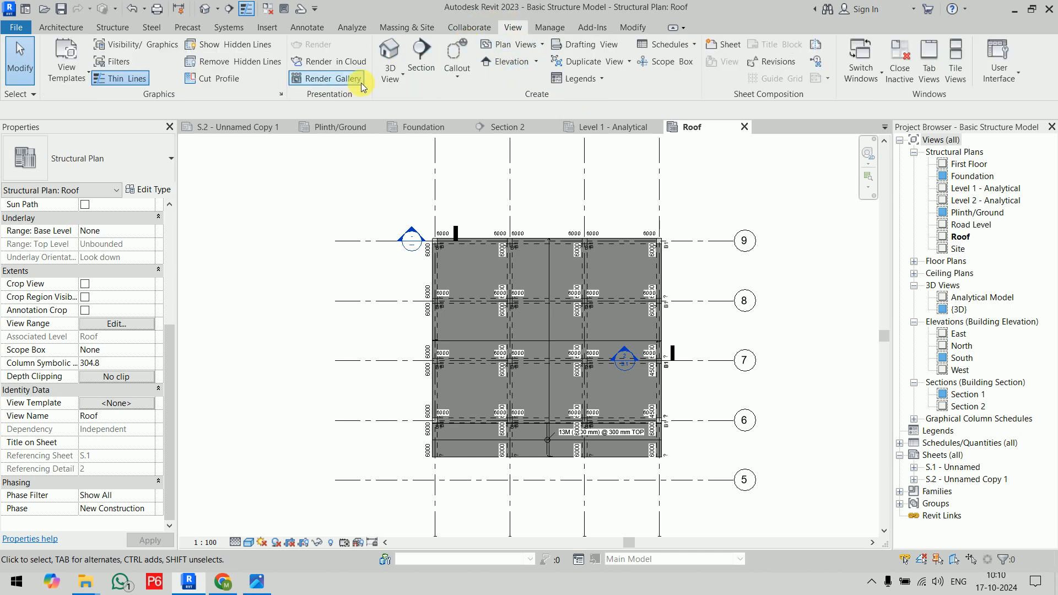